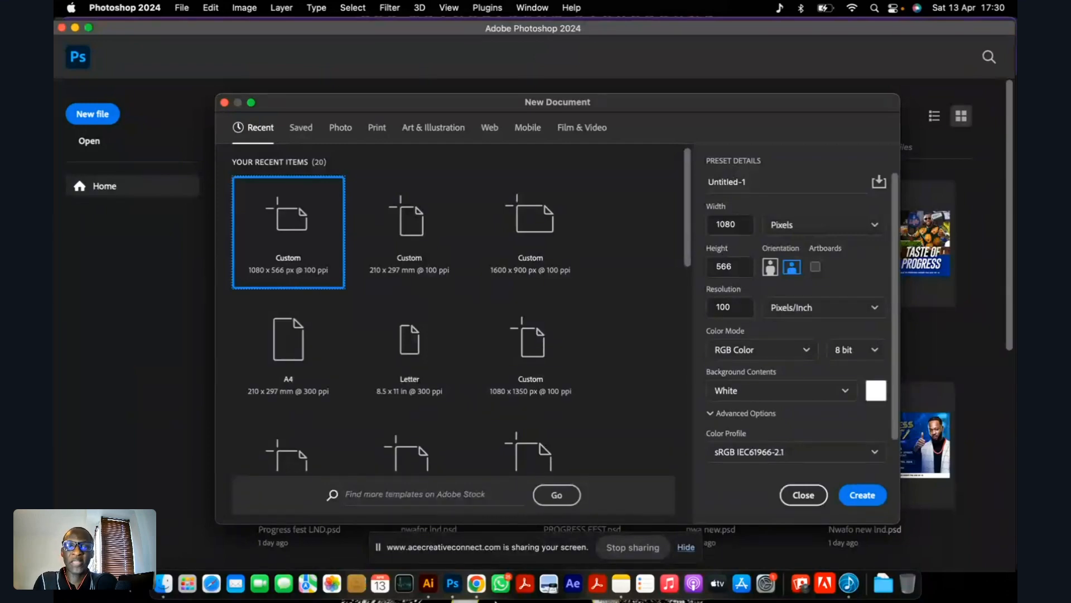
Switch to Illustrator and review the reference images and the three thumbnail layout sketches on the artboard.
{"action": "left_click", "coordinate": [427, 588]}
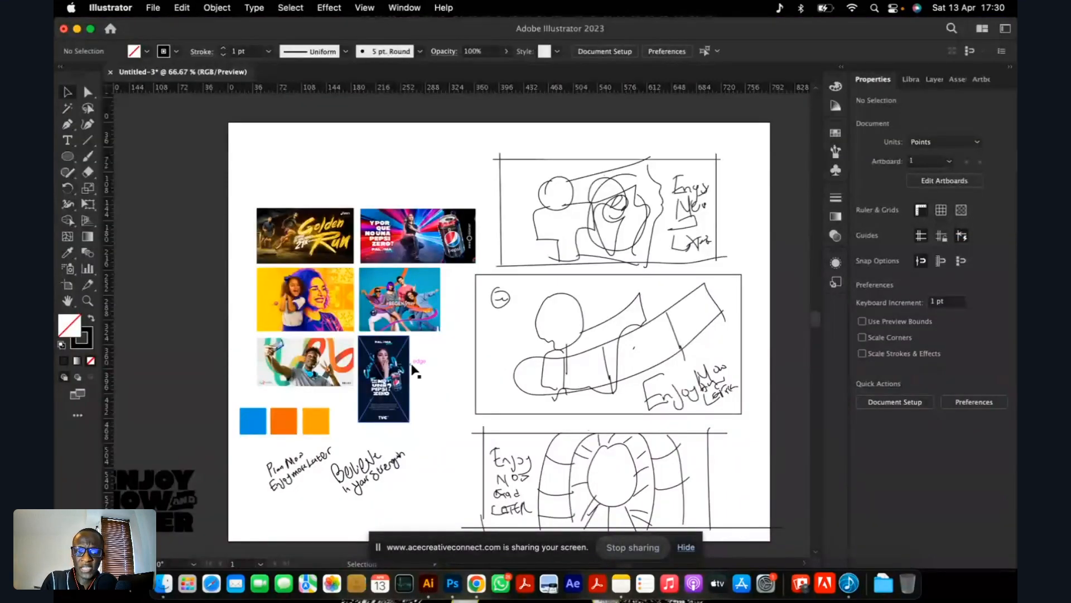
{"action": "scroll", "coordinate": [412, 366], "scroll_direction": "up", "scroll_amount": 1}
{"action": "scroll", "coordinate": [419, 340], "scroll_direction": "down", "scroll_amount": 3}
{"action": "scroll", "coordinate": [525, 401], "scroll_direction": "up", "scroll_amount": 1}
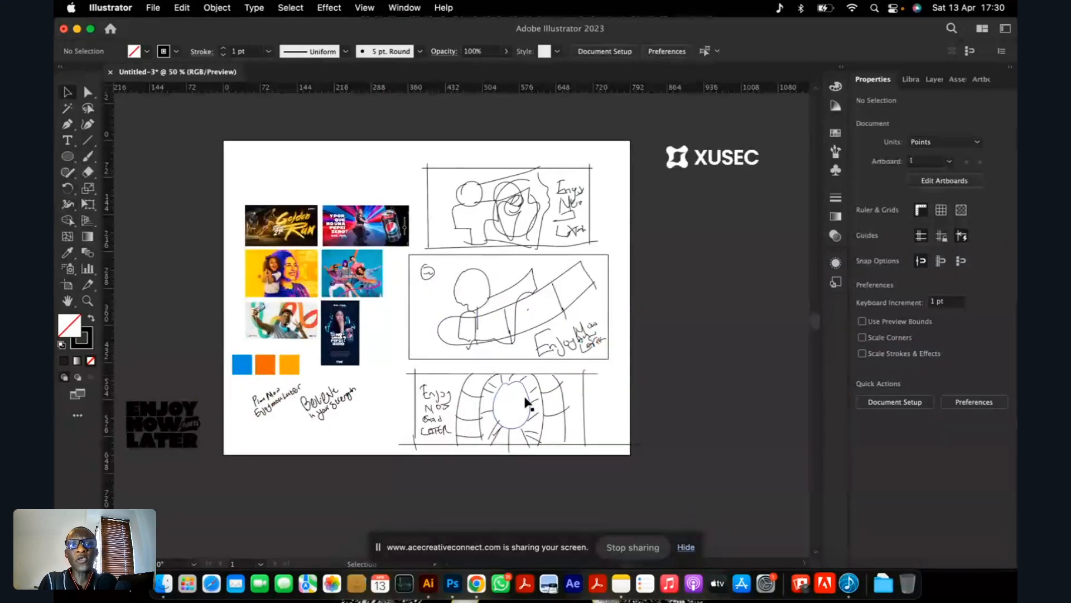
{"action": "scroll", "coordinate": [455, 307], "scroll_direction": "up", "scroll_amount": 1}
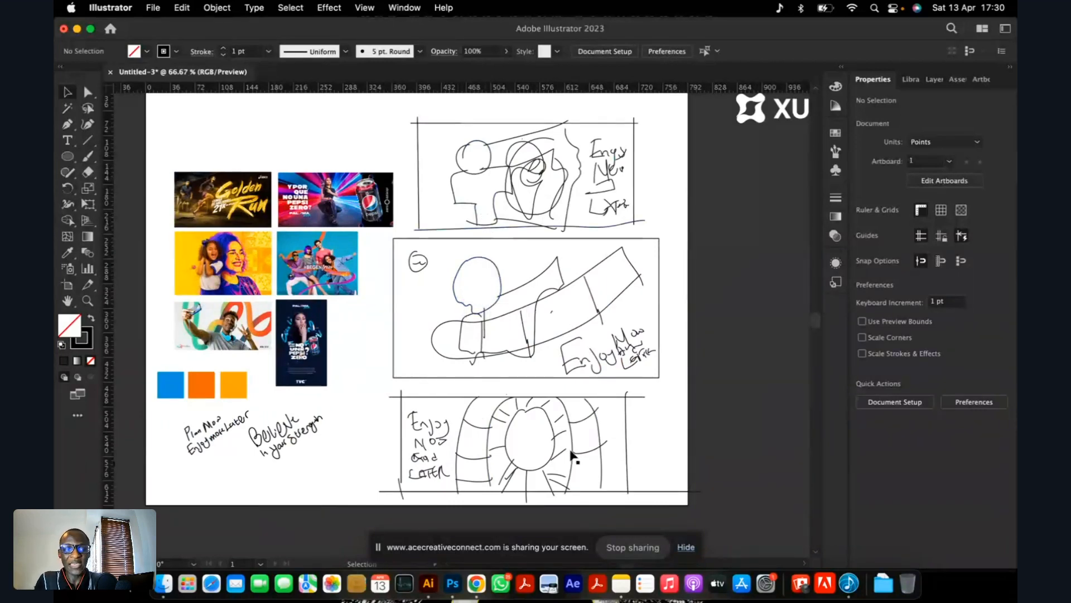
Switch to the live-session page in Chrome and hide the screen-sharing notice.
{"action": "left_click", "coordinate": [477, 584]}
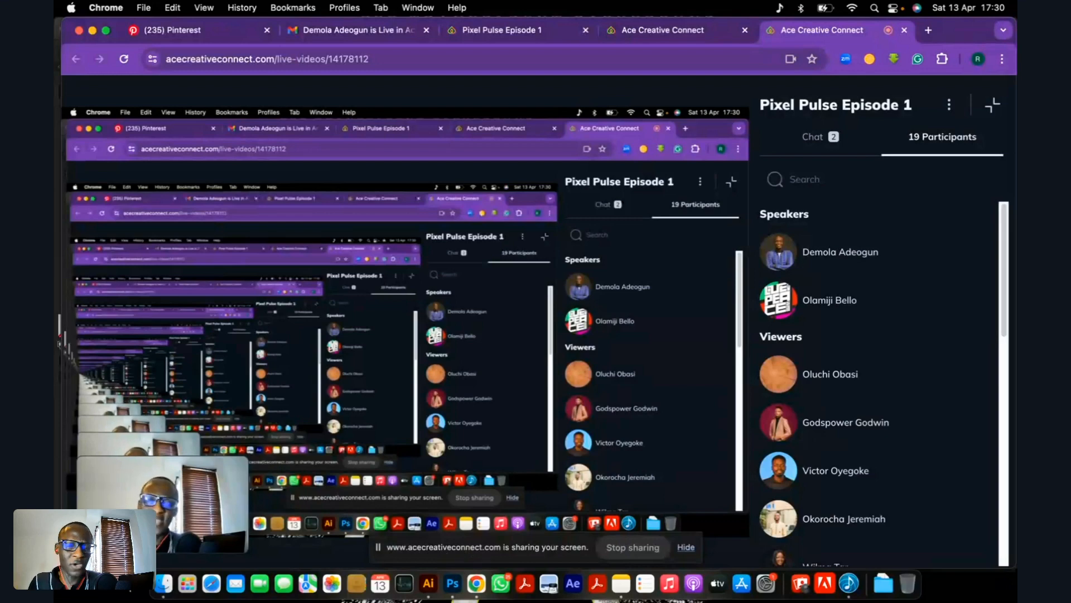
{"action": "left_click", "coordinate": [452, 590]}
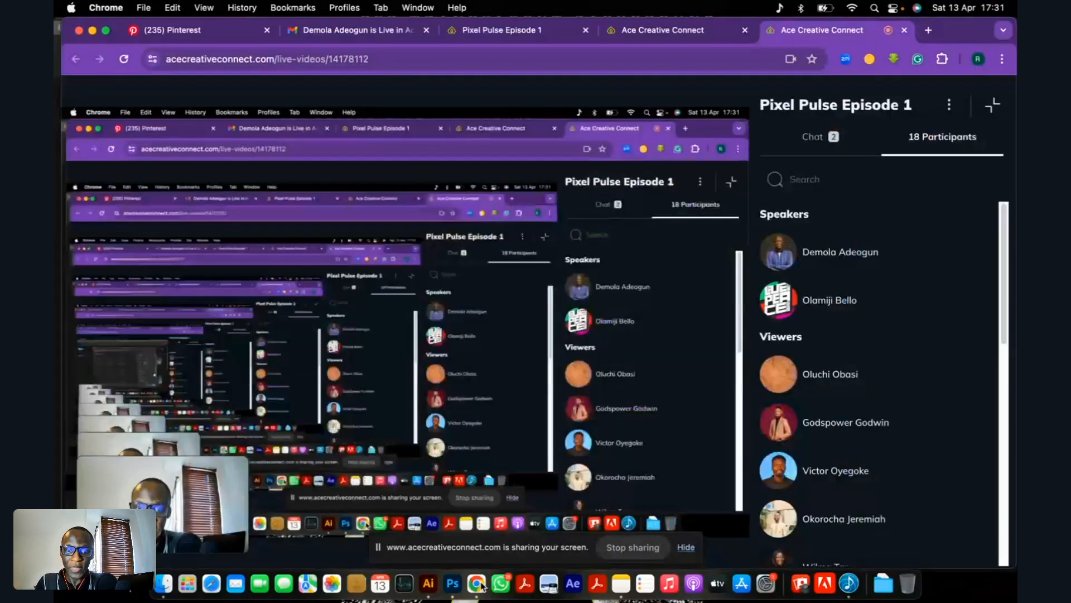
{"action": "left_click", "coordinate": [477, 583]}
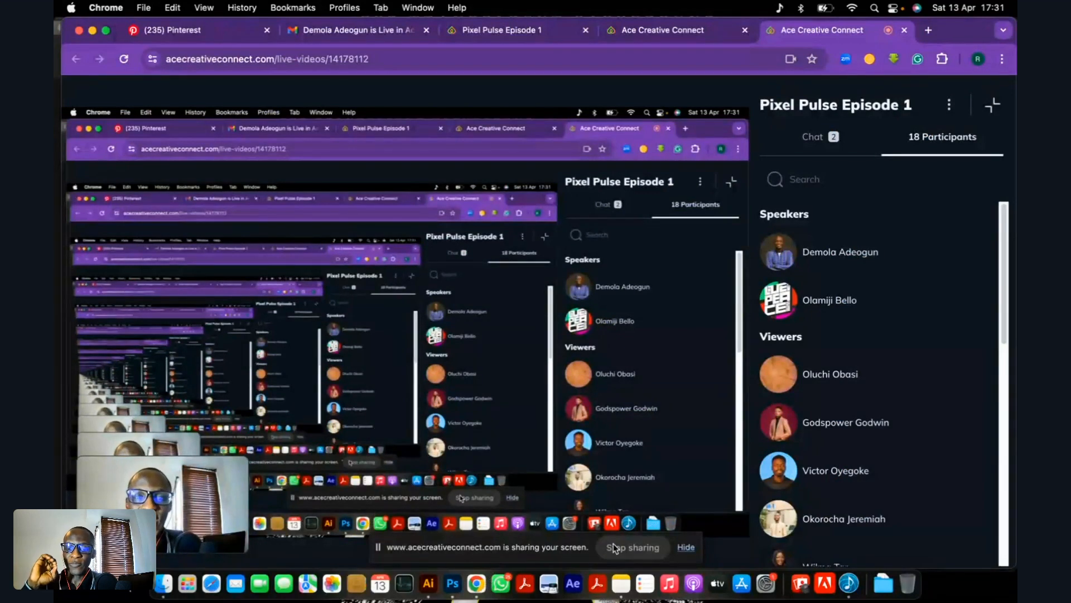
{"action": "left_click", "coordinate": [685, 549]}
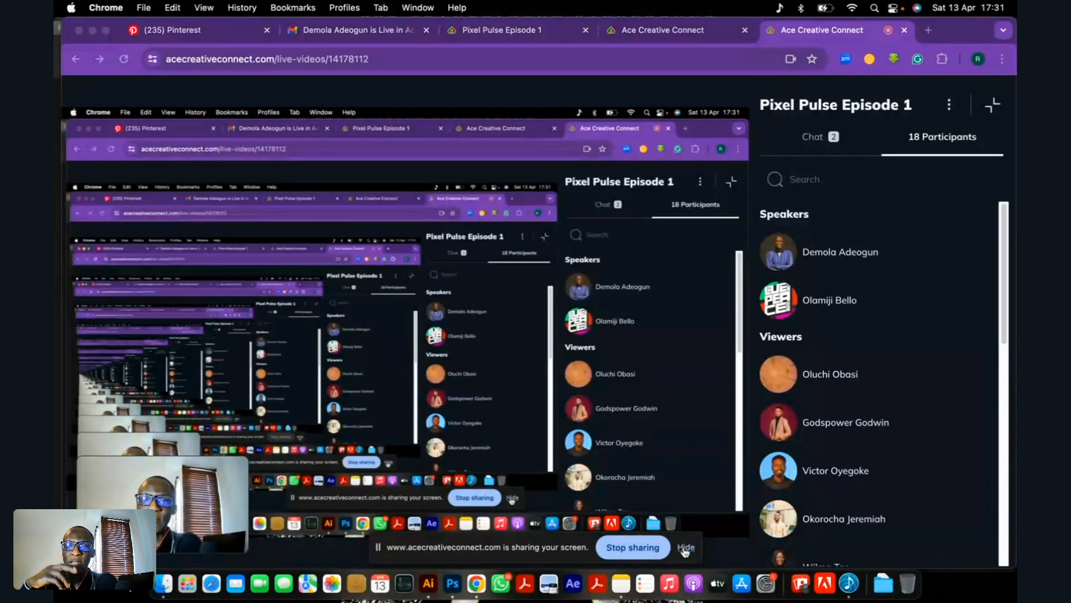
{"action": "left_click", "coordinate": [685, 549]}
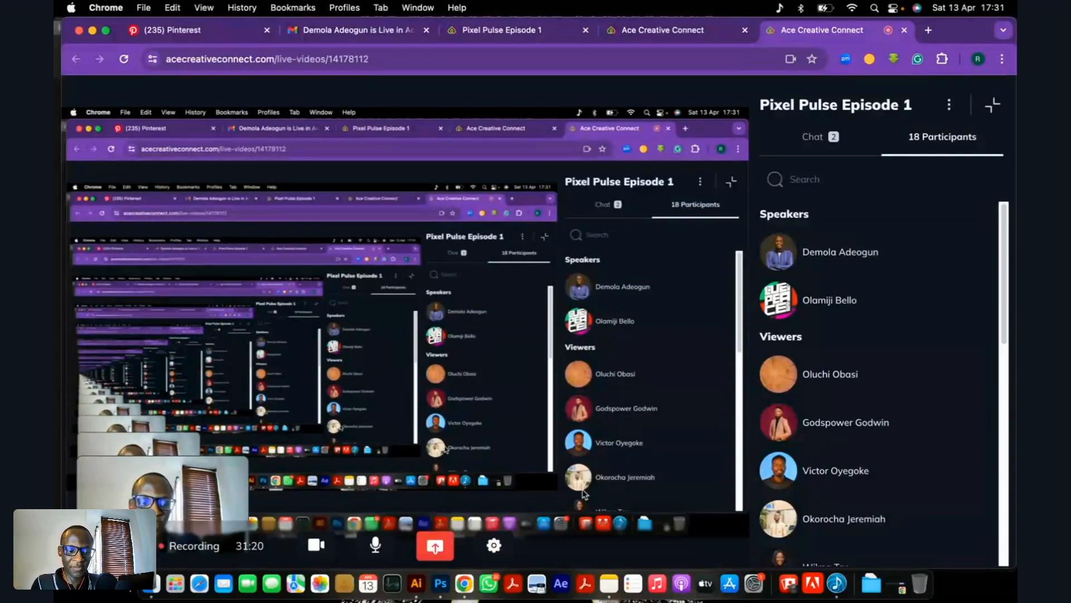
{"action": "left_click", "coordinate": [442, 586]}
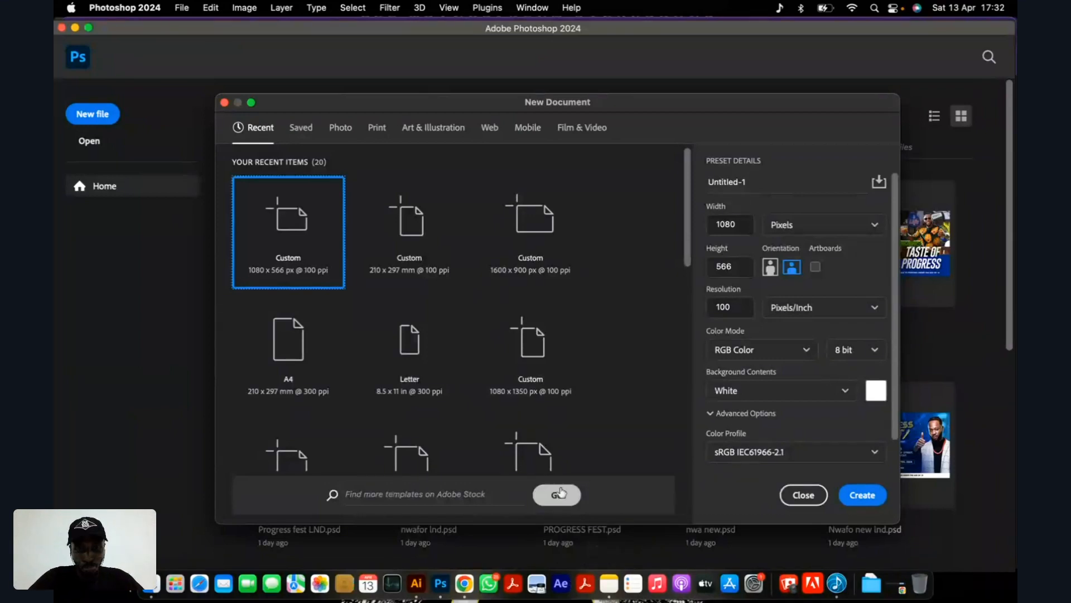
{"action": "left_click", "coordinate": [417, 584]}
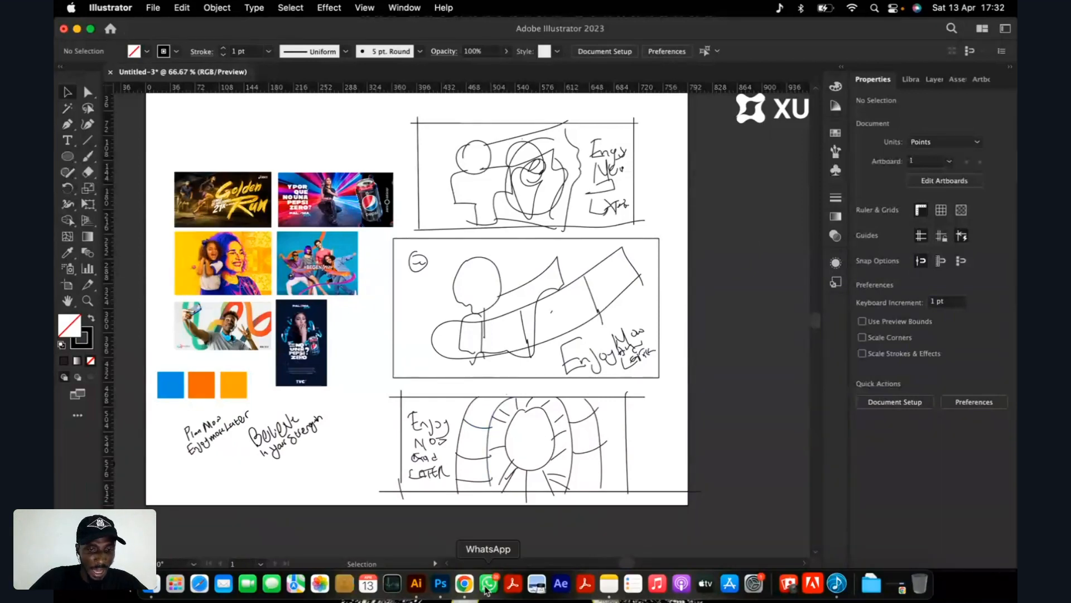
Switch to Chrome, open Freepik in a new tab, search for "genz images" and browse the resulting photos.
{"action": "left_click", "coordinate": [464, 584]}
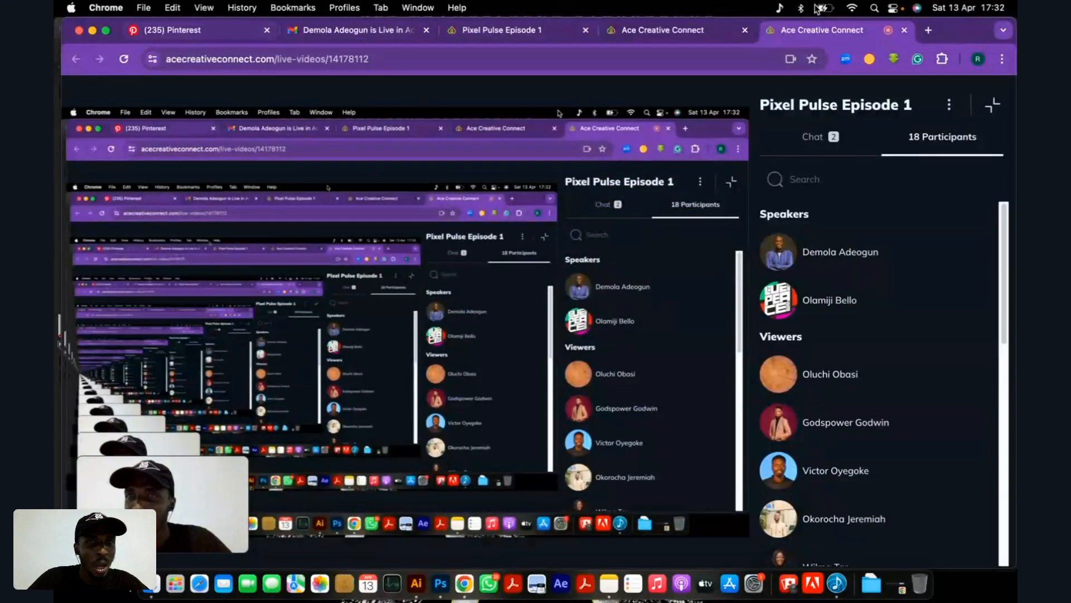
{"action": "left_click", "coordinate": [927, 31]}
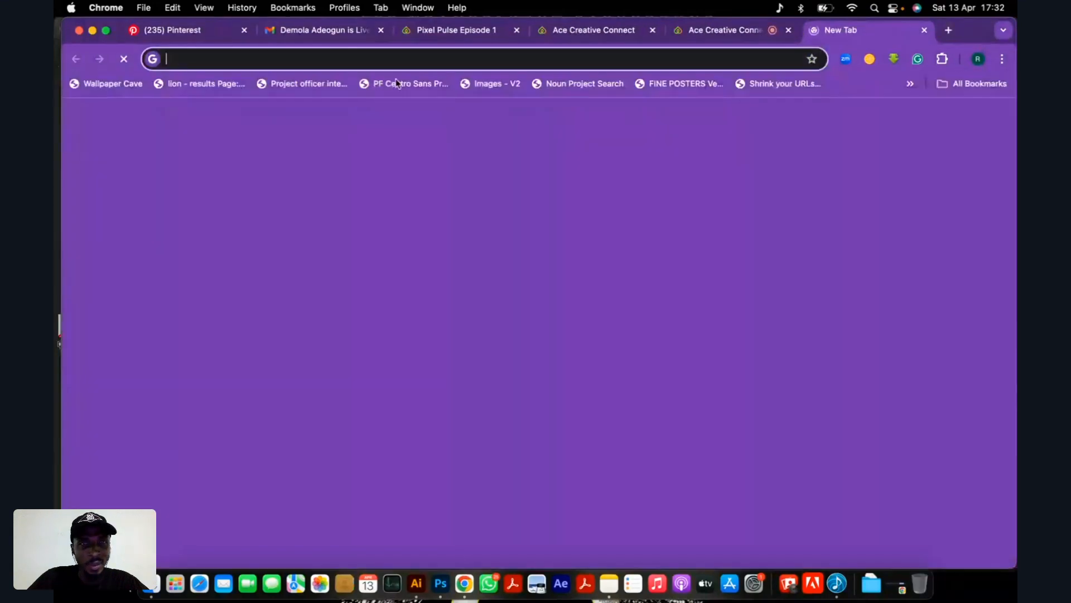
{"action": "left_click", "coordinate": [471, 444]}
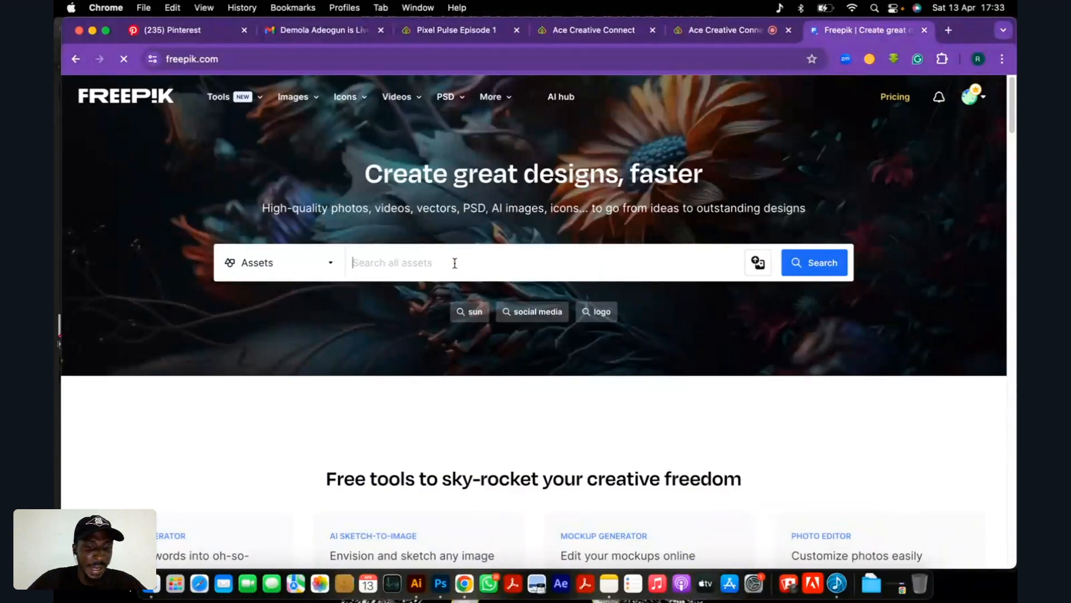
{"action": "type", "text": "genz"}
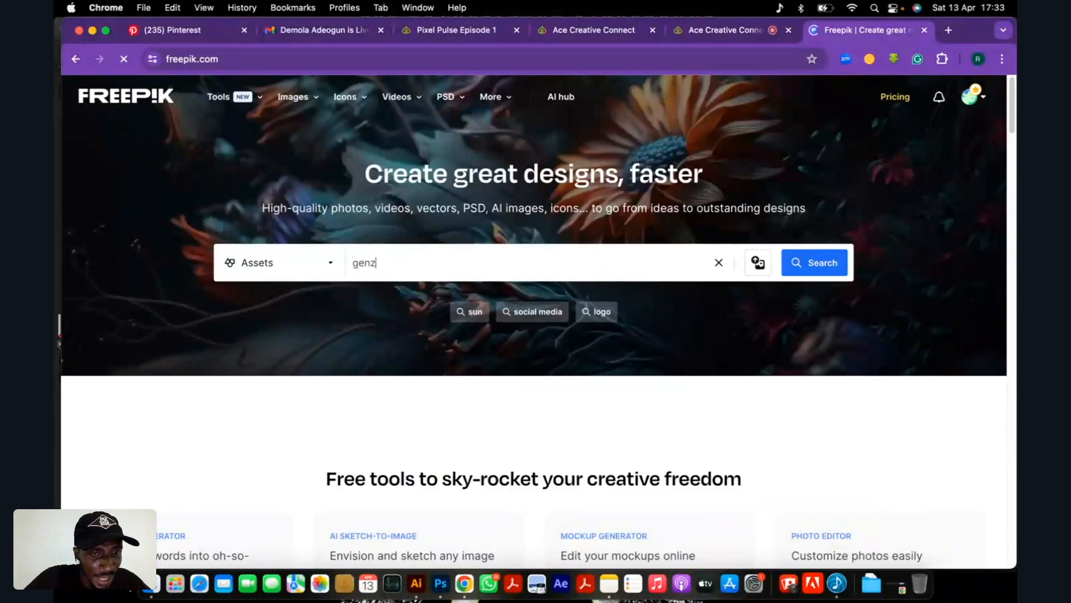
{"action": "type", "text": " images"}
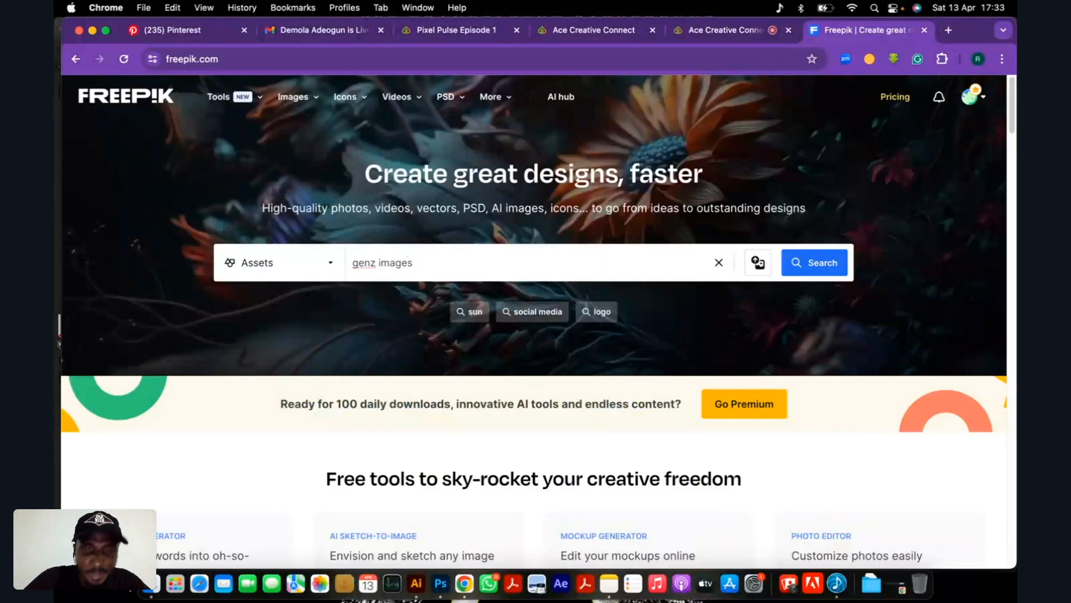
{"action": "key", "text": "Return"}
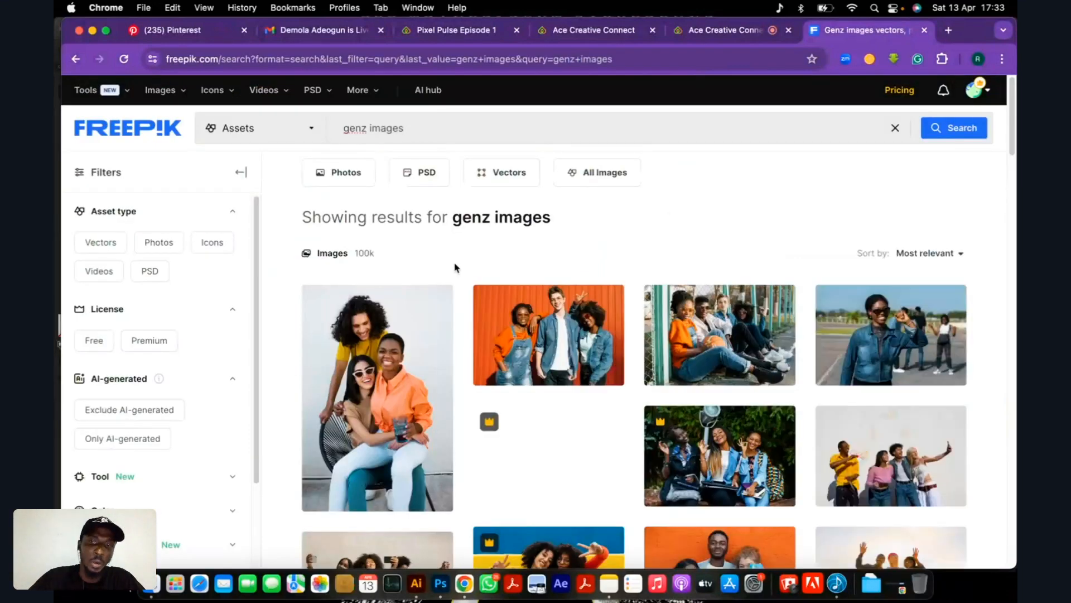
{"action": "scroll", "coordinate": [602, 266], "scroll_direction": "down", "scroll_amount": 5}
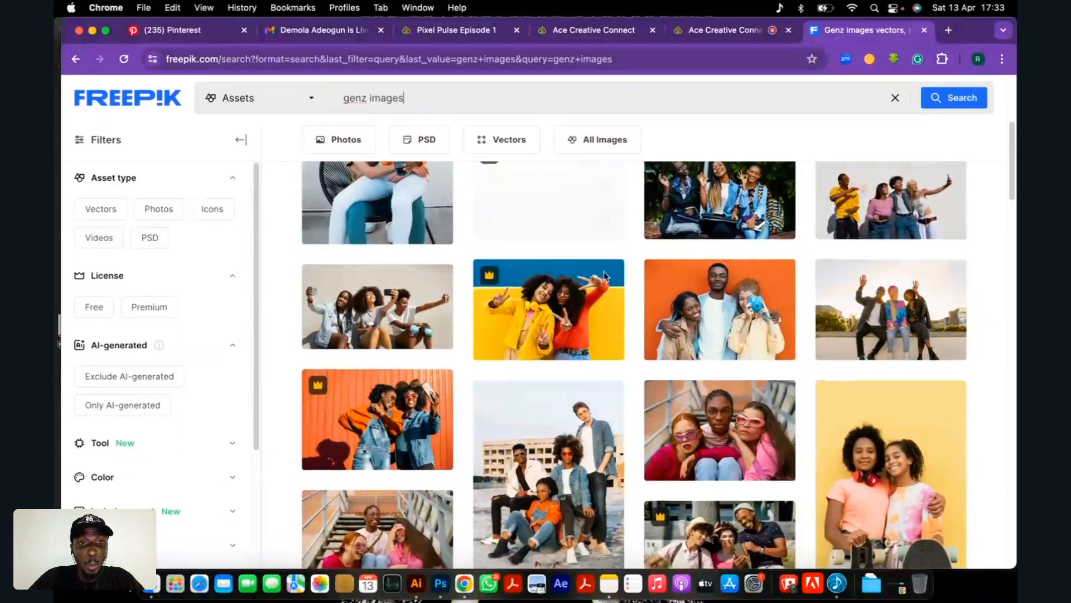
{"action": "scroll", "coordinate": [604, 276], "scroll_direction": "down", "scroll_amount": 4}
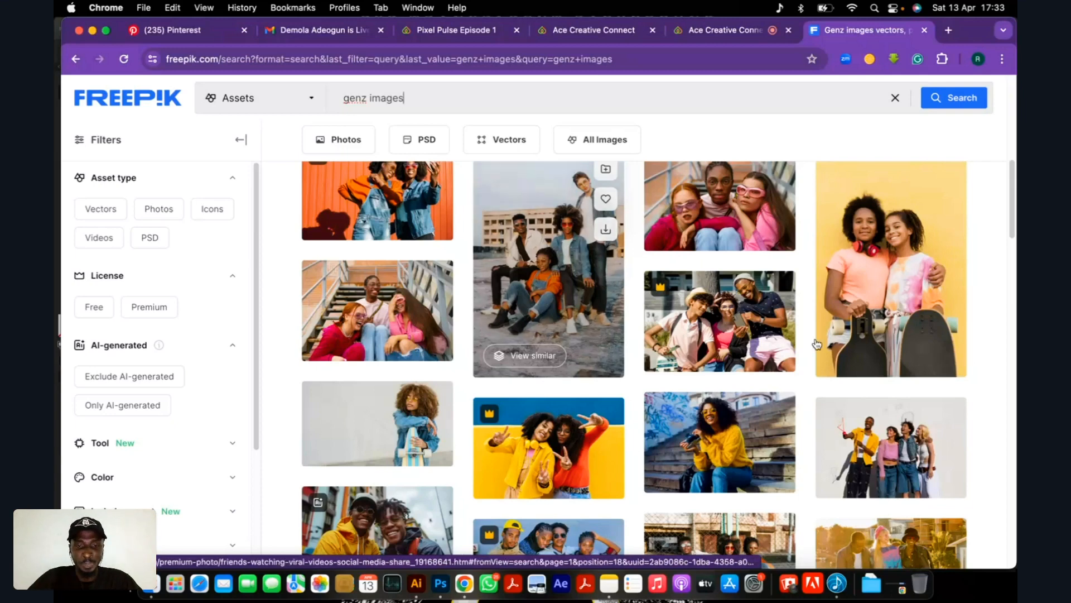
Switch to Illustrator and examine the mood board's reference ads, including the Pepsi ad's headline and composition.
{"action": "left_click", "coordinate": [417, 583]}
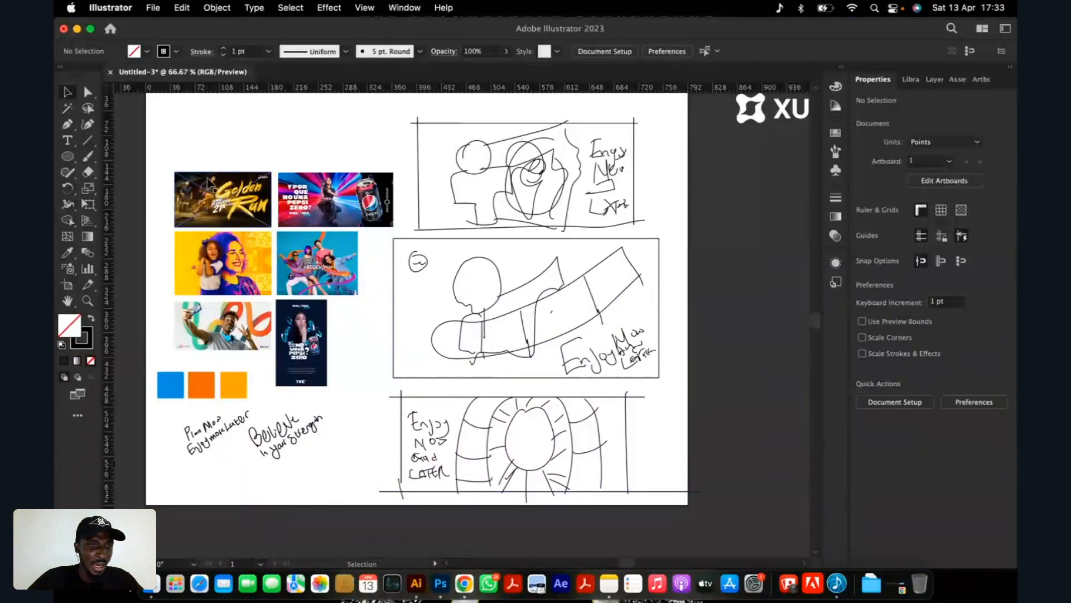
{"action": "scroll", "coordinate": [230, 215], "scroll_direction": "up", "scroll_amount": 6}
{"action": "scroll", "coordinate": [231, 204], "scroll_direction": "down", "scroll_amount": 4}
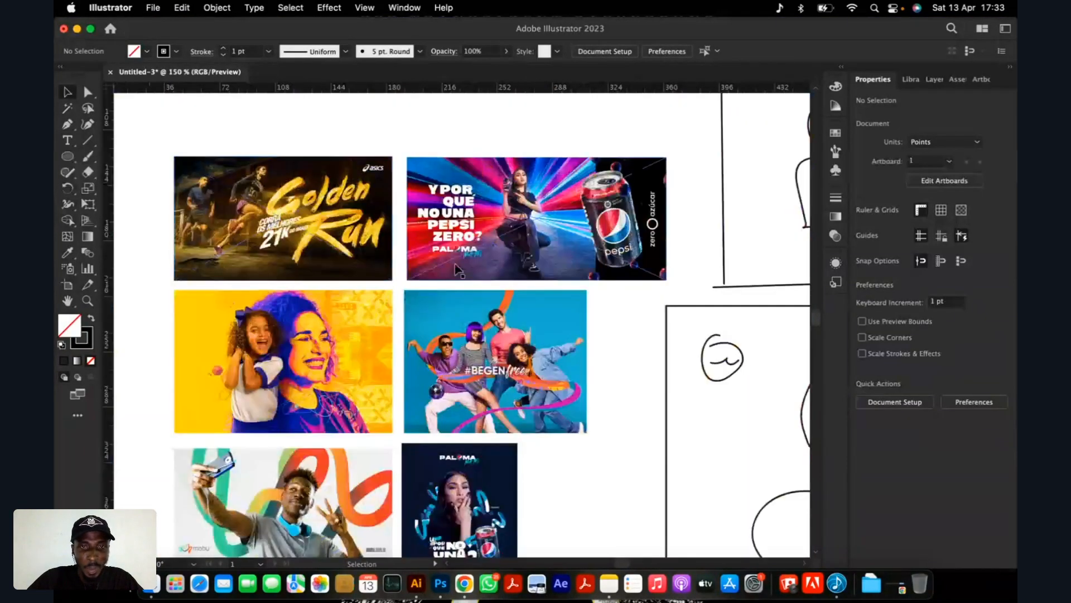
{"action": "scroll", "coordinate": [485, 240], "scroll_direction": "up", "scroll_amount": 3}
{"action": "scroll", "coordinate": [487, 241], "scroll_direction": "down", "scroll_amount": 2}
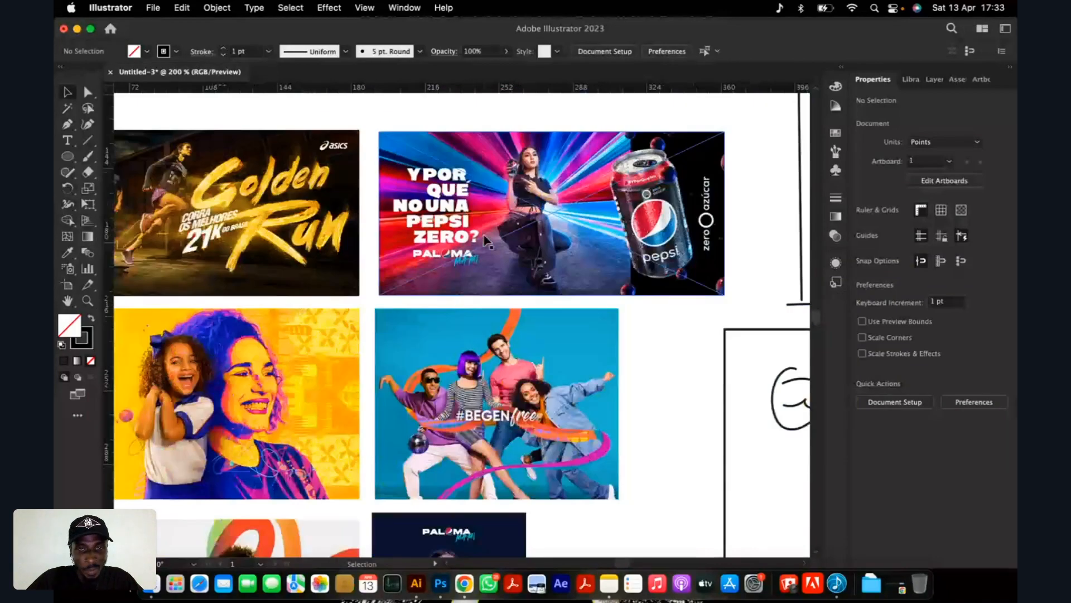
{"action": "scroll", "coordinate": [485, 240], "scroll_direction": "up", "scroll_amount": 4}
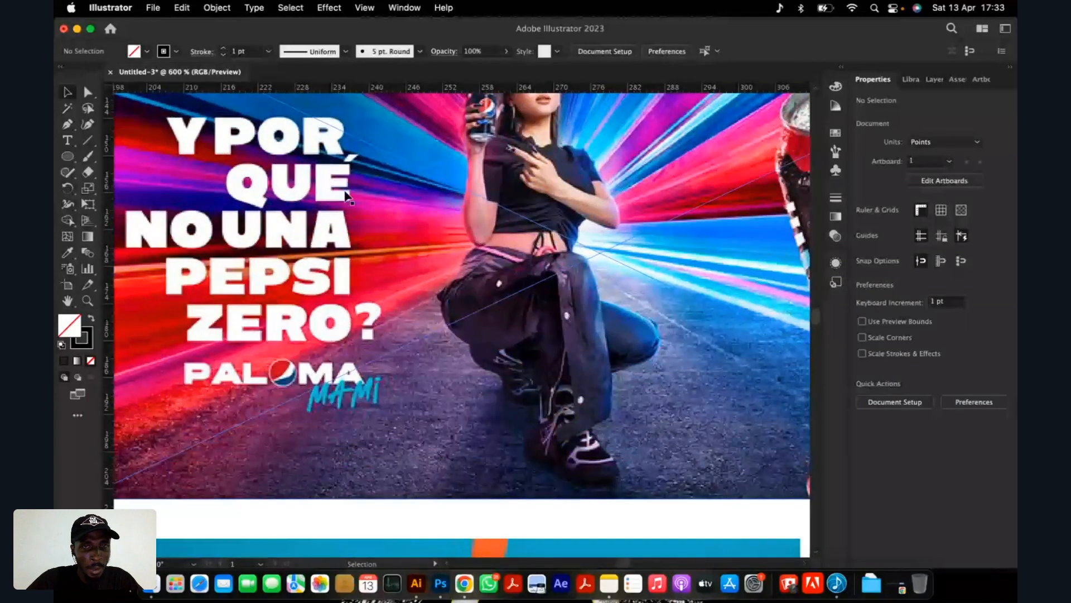
{"action": "scroll", "coordinate": [346, 195], "scroll_direction": "down", "scroll_amount": 6}
{"action": "scroll", "coordinate": [252, 275], "scroll_direction": "up", "scroll_amount": 3}
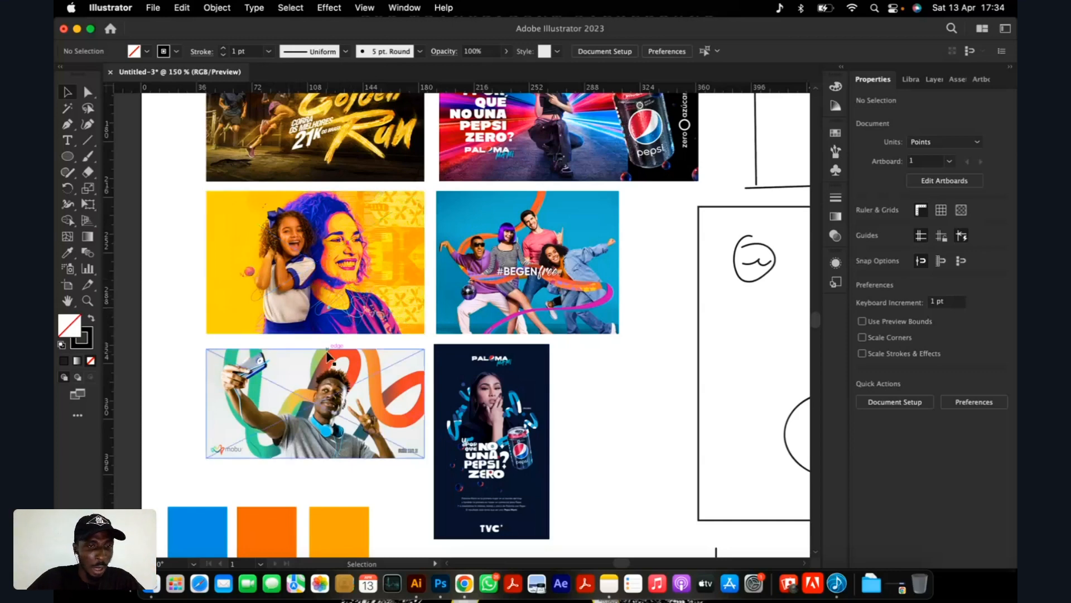
{"action": "scroll", "coordinate": [329, 357], "scroll_direction": "up", "scroll_amount": 5}
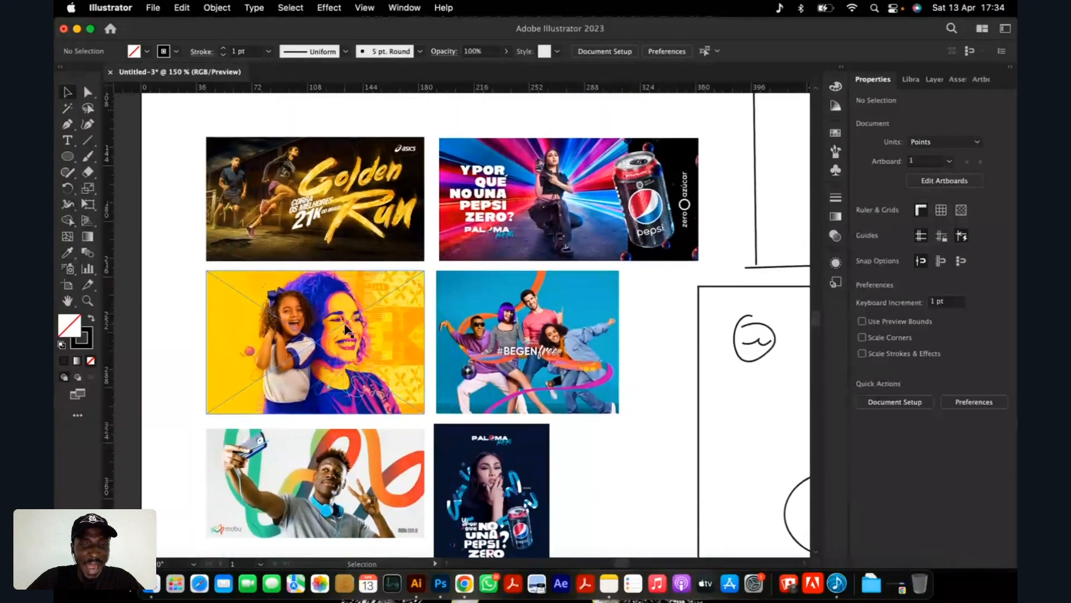
{"action": "scroll", "coordinate": [347, 329], "scroll_direction": "down", "scroll_amount": 4}
{"action": "scroll", "coordinate": [377, 329], "scroll_direction": "up", "scroll_amount": 2}
{"action": "scroll", "coordinate": [338, 419], "scroll_direction": "up", "scroll_amount": 2}
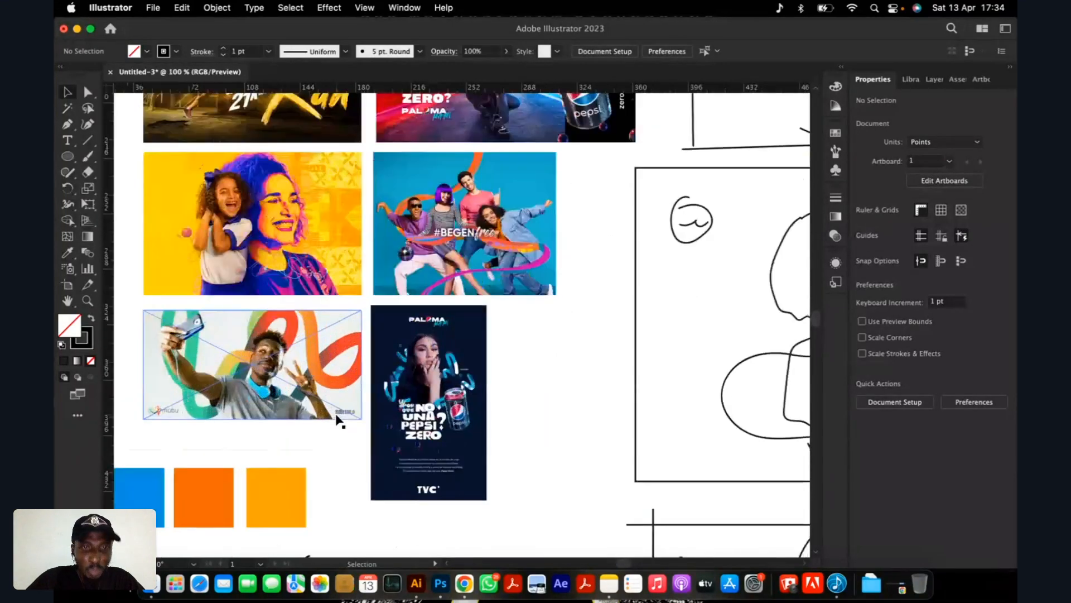
Select the blue, orange and yellow colour swatches below the reference images.
{"action": "scroll", "coordinate": [371, 382], "scroll_direction": "down", "scroll_amount": 2}
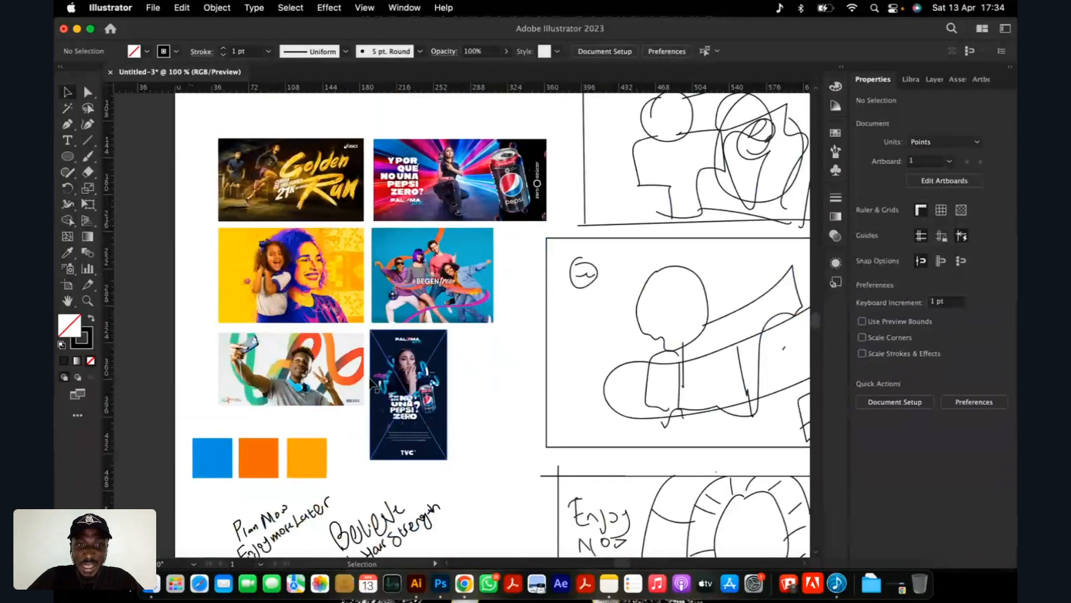
{"action": "scroll", "coordinate": [373, 384], "scroll_direction": "down", "scroll_amount": 2}
{"action": "scroll", "coordinate": [244, 474], "scroll_direction": "up", "scroll_amount": 2}
{"action": "scroll", "coordinate": [256, 450], "scroll_direction": "up", "scroll_amount": 2}
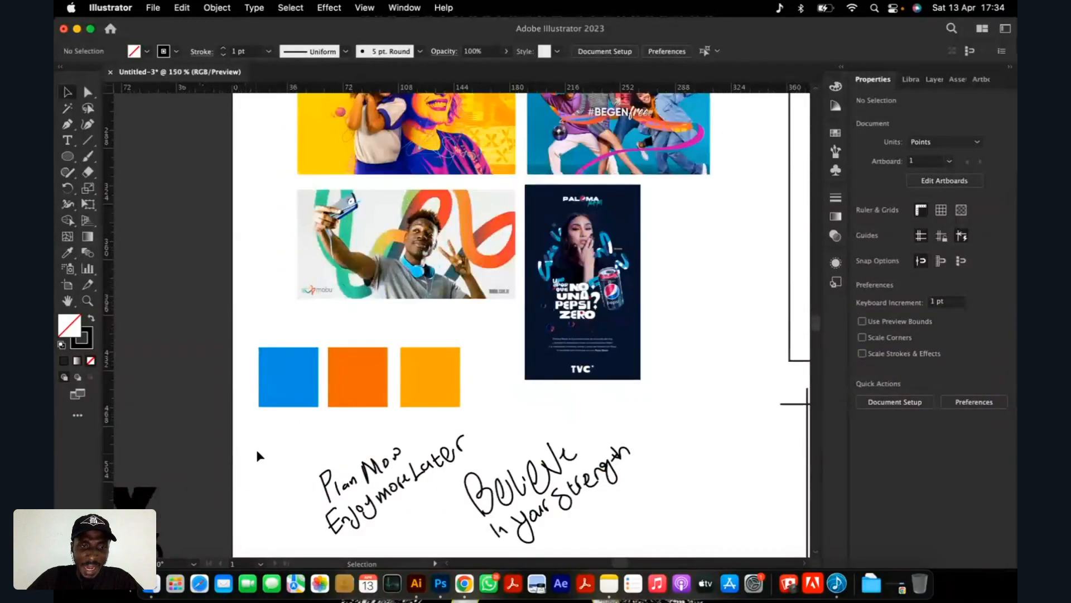
{"action": "left_click_drag", "start_coordinate": [248, 333], "coordinate": [493, 413]}
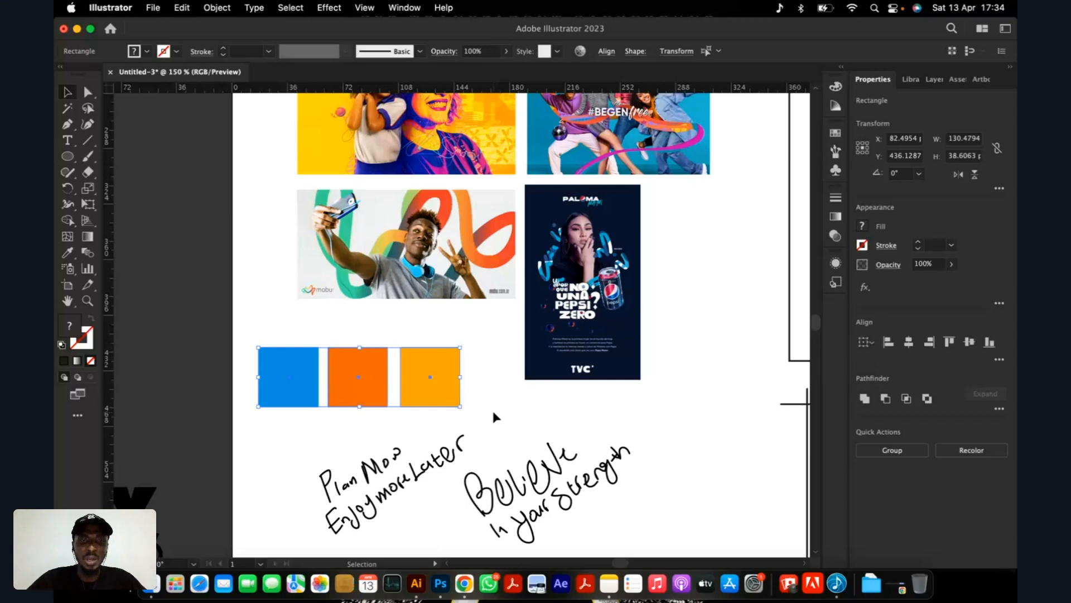
Examine the three thumbnail layout sketches alongside the reference images and colour swatches.
{"action": "scroll", "coordinate": [433, 401], "scroll_direction": "down", "scroll_amount": 1}
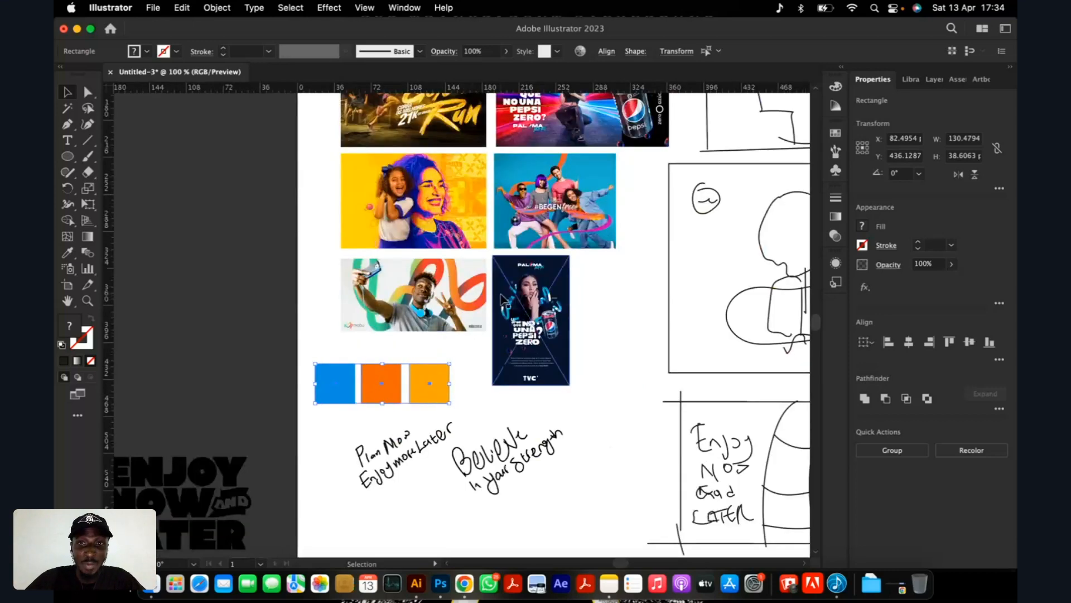
{"action": "scroll", "coordinate": [483, 301], "scroll_direction": "up", "scroll_amount": 3}
{"action": "scroll", "coordinate": [435, 318], "scroll_direction": "down", "scroll_amount": 7}
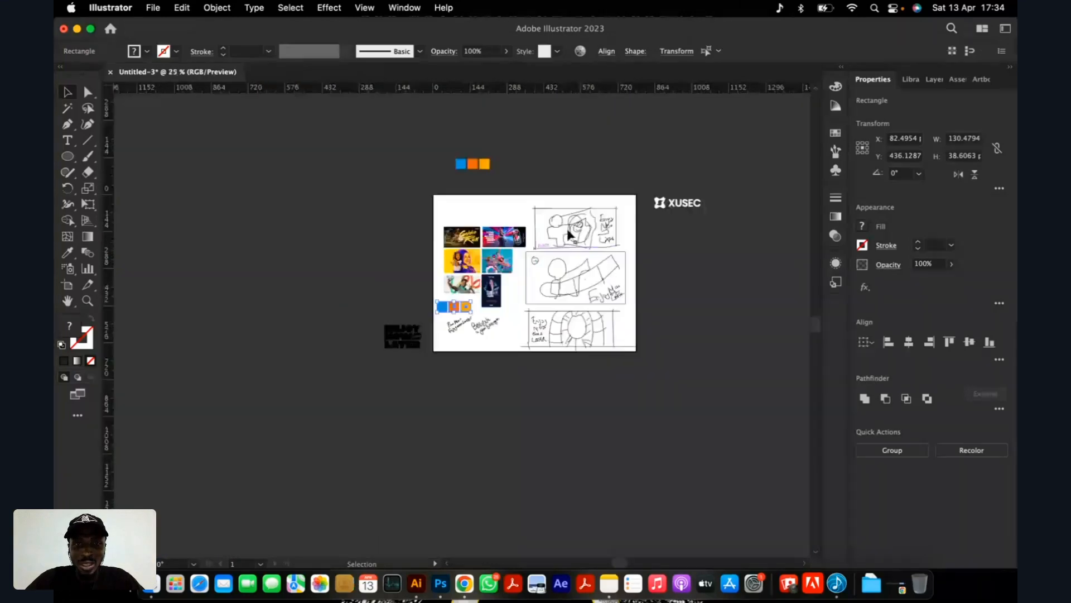
{"action": "scroll", "coordinate": [569, 235], "scroll_direction": "up", "scroll_amount": 3}
{"action": "scroll", "coordinate": [421, 270], "scroll_direction": "down", "scroll_amount": 1}
{"action": "scroll", "coordinate": [331, 319], "scroll_direction": "up", "scroll_amount": 1}
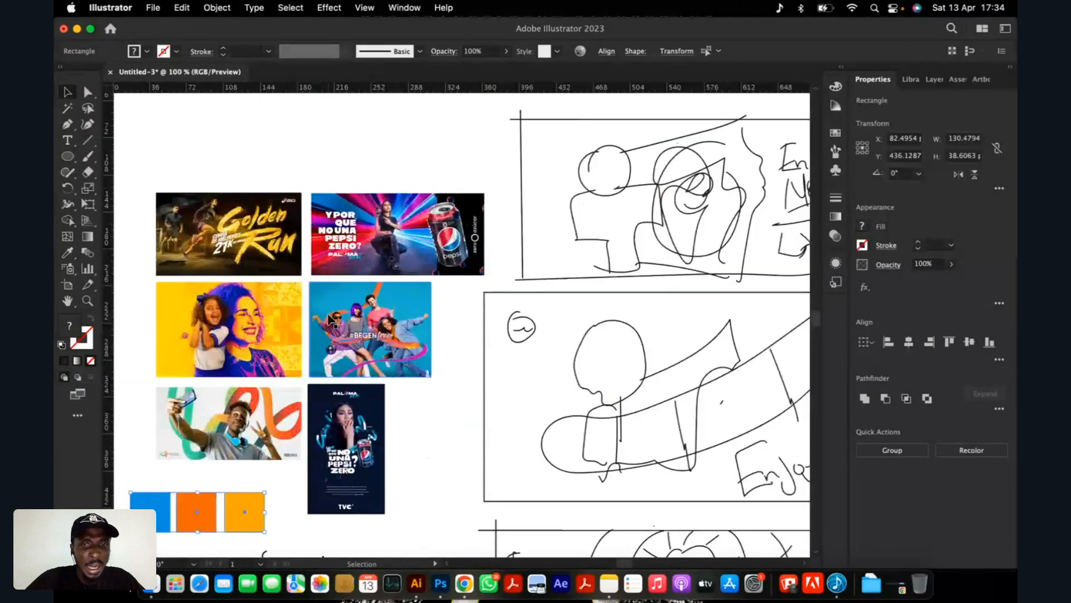
{"action": "scroll", "coordinate": [330, 319], "scroll_direction": "down", "scroll_amount": 1}
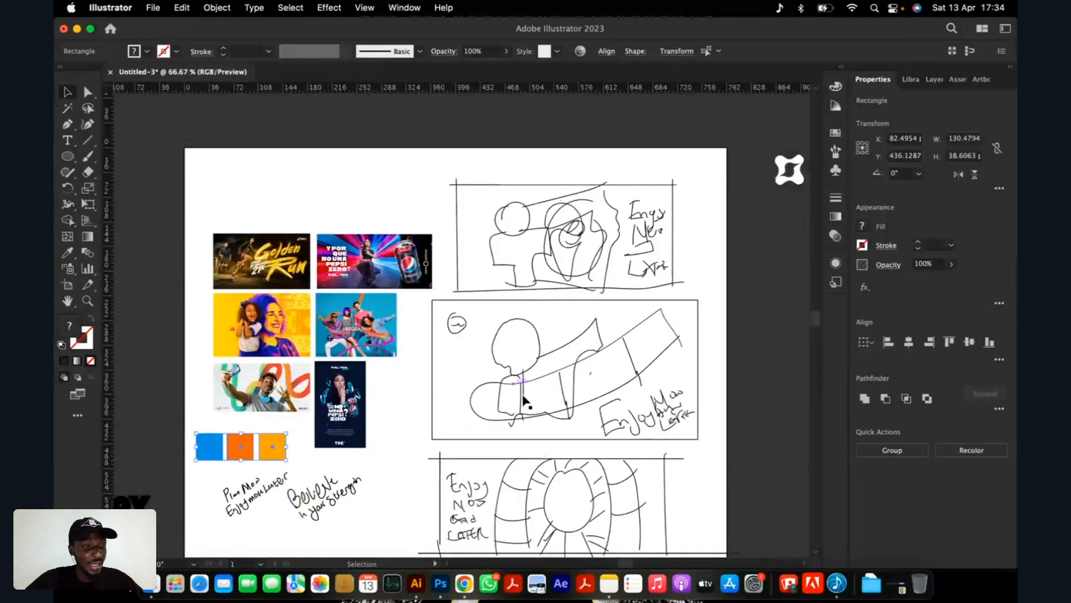
{"action": "scroll", "coordinate": [535, 402], "scroll_direction": "down", "scroll_amount": 2}
{"action": "scroll", "coordinate": [538, 398], "scroll_direction": "up", "scroll_amount": 1}
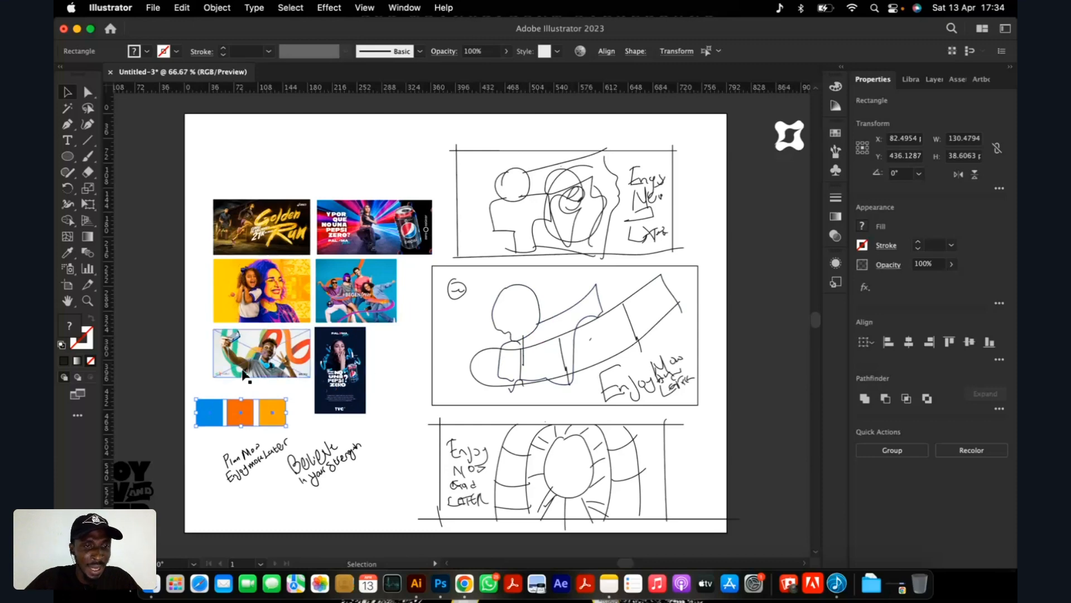
Inspect the flowing ribbon graphics in the selfie ad and the #BEGENfree ad up close.
{"action": "scroll", "coordinate": [246, 375], "scroll_direction": "up", "scroll_amount": 8}
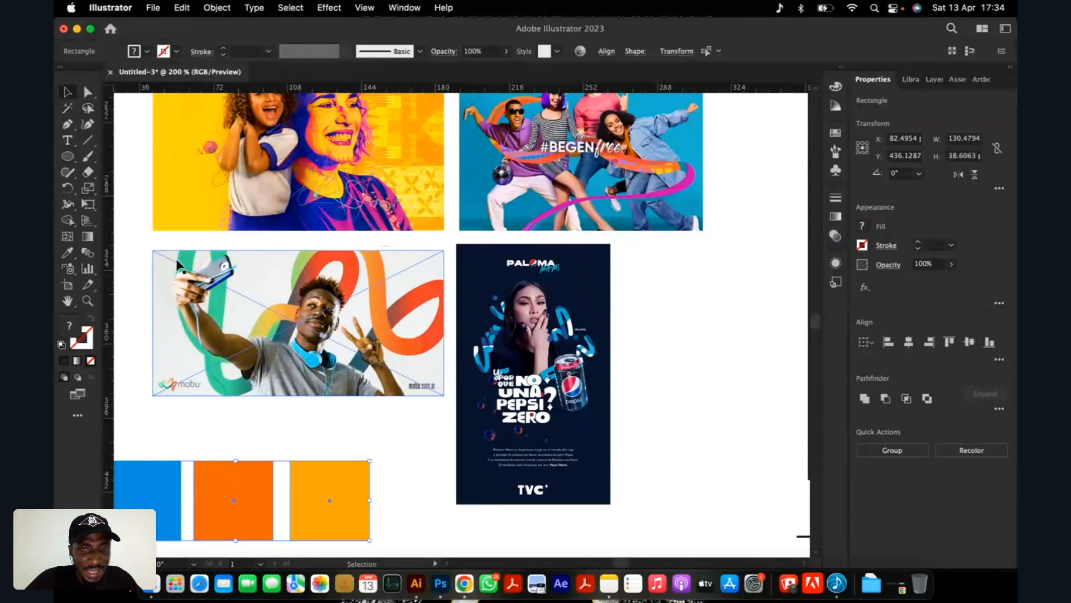
{"action": "scroll", "coordinate": [263, 320], "scroll_direction": "down", "scroll_amount": 1}
{"action": "scroll", "coordinate": [560, 178], "scroll_direction": "up", "scroll_amount": 3}
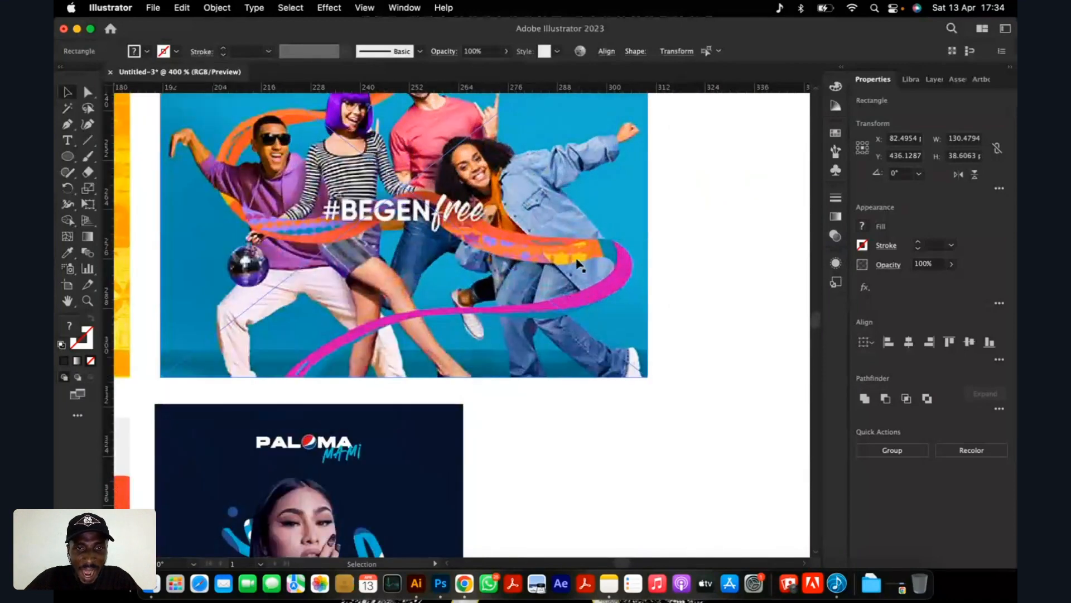
Review the numbered second layout sketch and its neighbouring sketches alongside the mood board's reference ads.
{"action": "scroll", "coordinate": [318, 259], "scroll_direction": "down", "scroll_amount": 3}
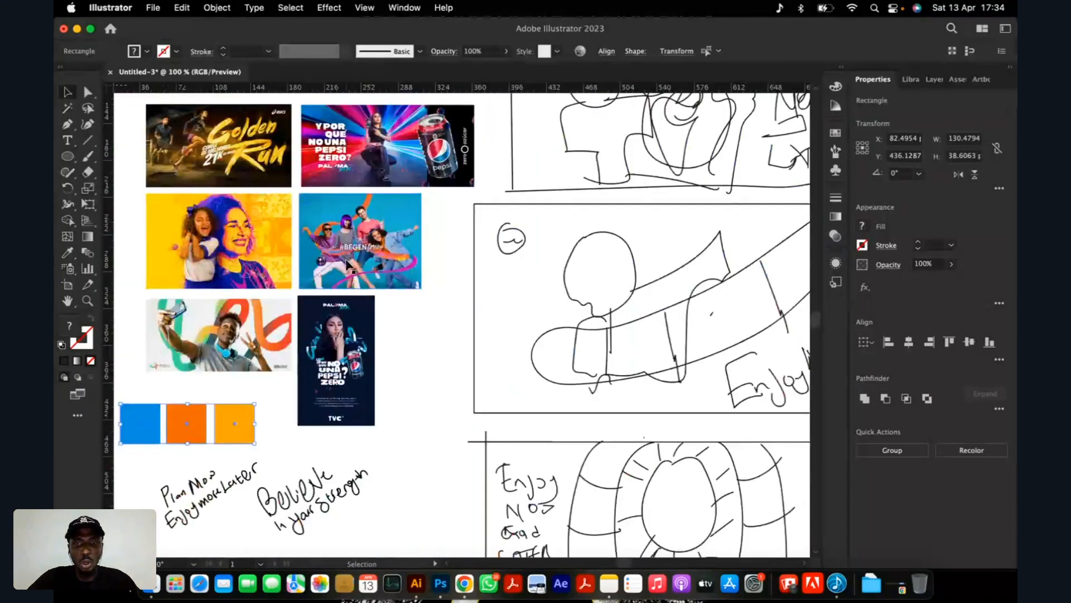
{"action": "scroll", "coordinate": [410, 273], "scroll_direction": "down", "scroll_amount": 3}
{"action": "scroll", "coordinate": [540, 306], "scroll_direction": "up", "scroll_amount": 1}
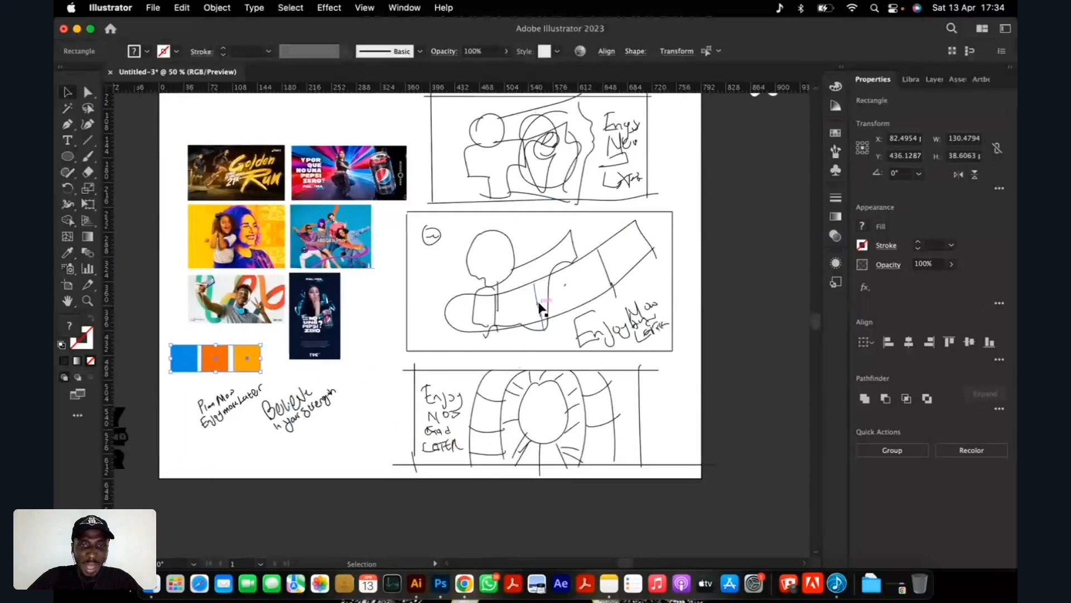
{"action": "scroll", "coordinate": [536, 305], "scroll_direction": "up", "scroll_amount": 2}
{"action": "scroll", "coordinate": [426, 287], "scroll_direction": "down", "scroll_amount": 3}
{"action": "scroll", "coordinate": [267, 287], "scroll_direction": "up", "scroll_amount": 1}
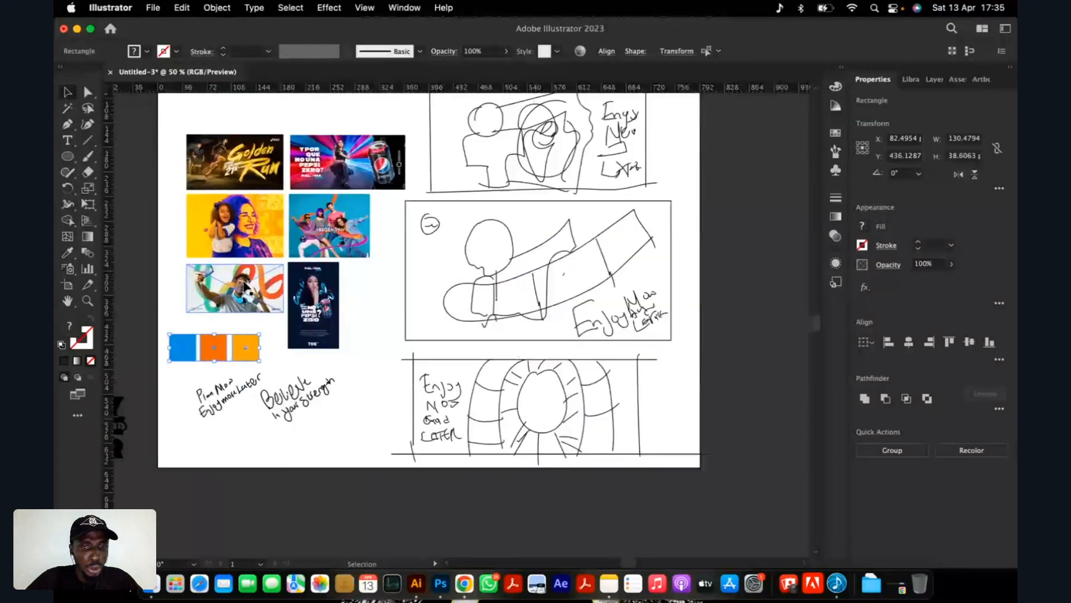
{"action": "scroll", "coordinate": [246, 287], "scroll_direction": "up", "scroll_amount": 1}
{"action": "scroll", "coordinate": [519, 290], "scroll_direction": "down", "scroll_amount": 1}
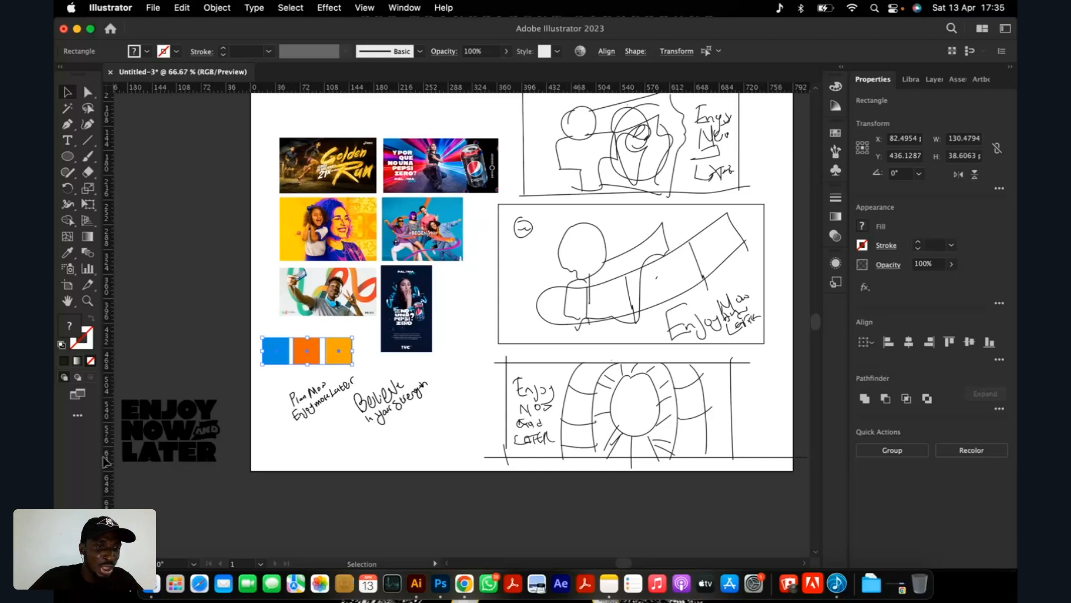
Examine the black "ENJOY NOW AND LATER" lettering beside the artboard, near the handwritten slogan ideas.
{"action": "scroll", "coordinate": [180, 454], "scroll_direction": "up", "scroll_amount": 2}
{"action": "scroll", "coordinate": [473, 388], "scroll_direction": "down", "scroll_amount": 2}
{"action": "scroll", "coordinate": [366, 412], "scroll_direction": "up", "scroll_amount": 2}
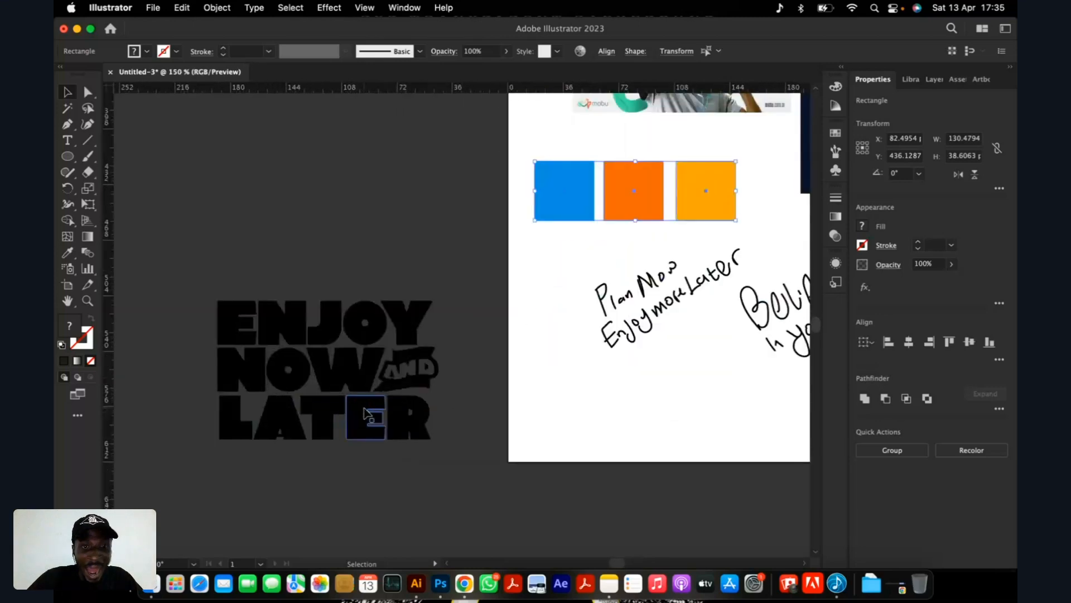
{"action": "scroll", "coordinate": [365, 412], "scroll_direction": "up", "scroll_amount": 1}
{"action": "scroll", "coordinate": [365, 412], "scroll_direction": "down", "scroll_amount": 1}
{"action": "scroll", "coordinate": [366, 412], "scroll_direction": "down", "scroll_amount": 1}
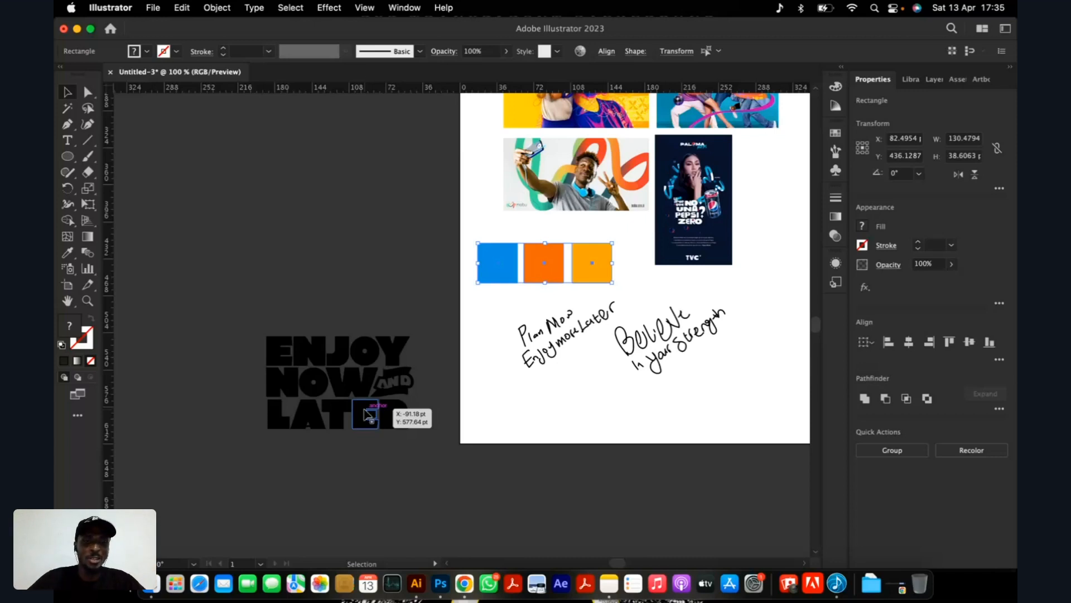
{"action": "scroll", "coordinate": [368, 415], "scroll_direction": "down", "scroll_amount": 1}
{"action": "scroll", "coordinate": [393, 390], "scroll_direction": "up", "scroll_amount": 1}
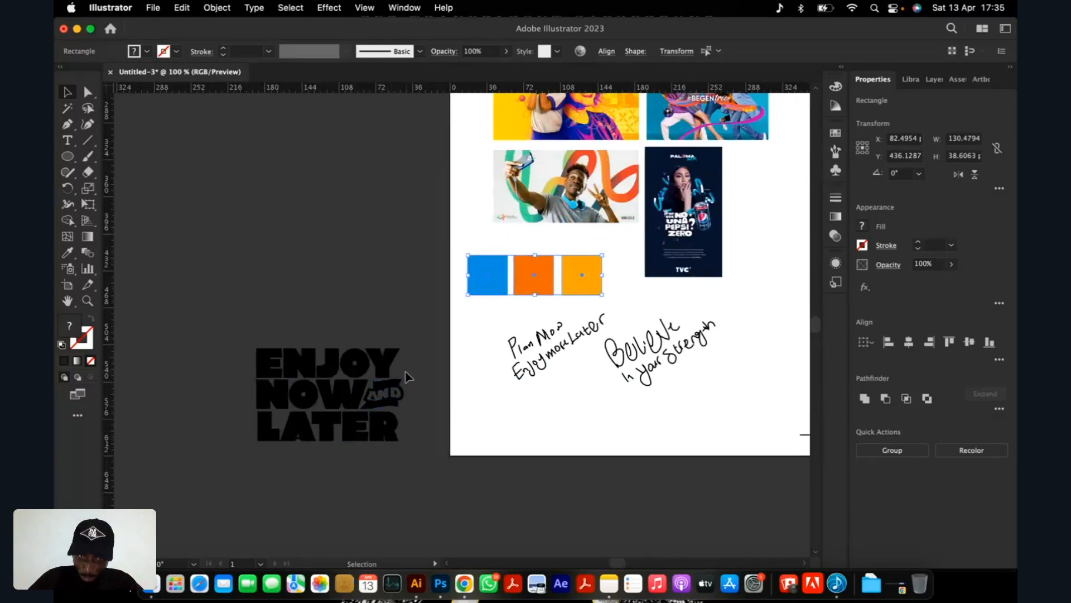
{"action": "scroll", "coordinate": [401, 382], "scroll_direction": "down", "scroll_amount": 1}
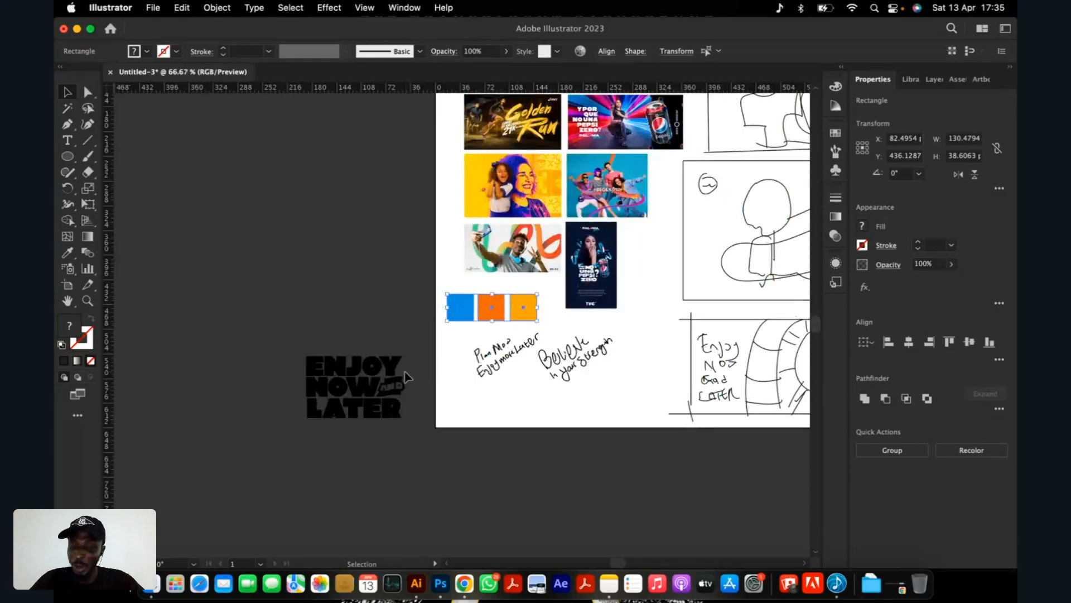
Compare the overlapping figures in the first layout sketch with the yellow ad showing a girl and a woman.
{"action": "scroll", "coordinate": [413, 371], "scroll_direction": "down", "scroll_amount": 2}
{"action": "scroll", "coordinate": [616, 287], "scroll_direction": "up", "scroll_amount": 1}
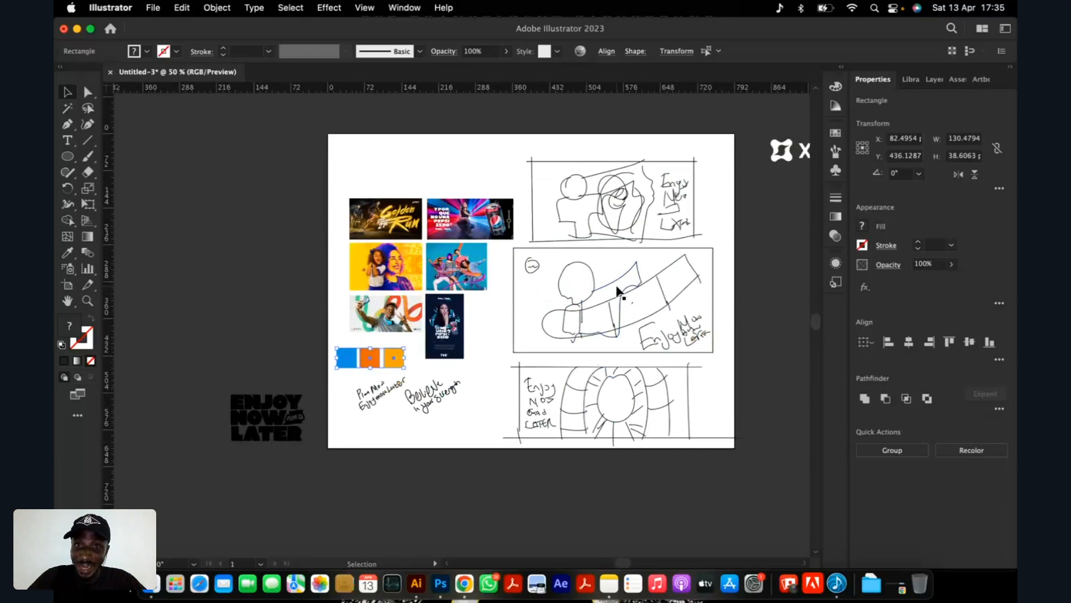
{"action": "scroll", "coordinate": [618, 291], "scroll_direction": "up", "scroll_amount": 1}
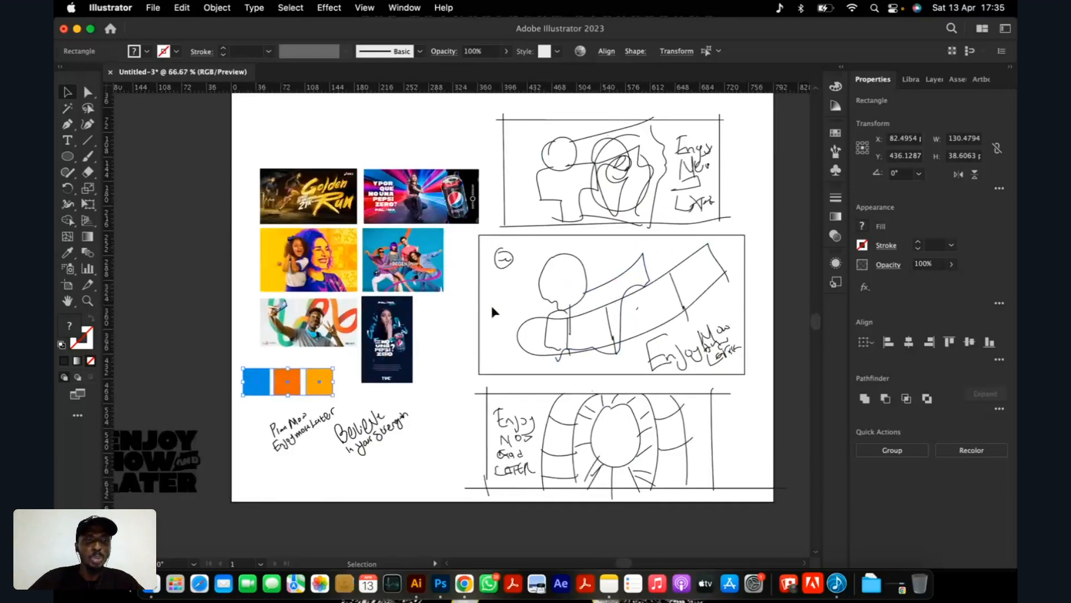
{"action": "scroll", "coordinate": [334, 220], "scroll_direction": "up", "scroll_amount": 1}
{"action": "scroll", "coordinate": [334, 220], "scroll_direction": "down", "scroll_amount": 1}
{"action": "scroll", "coordinate": [504, 193], "scroll_direction": "up", "scroll_amount": 2}
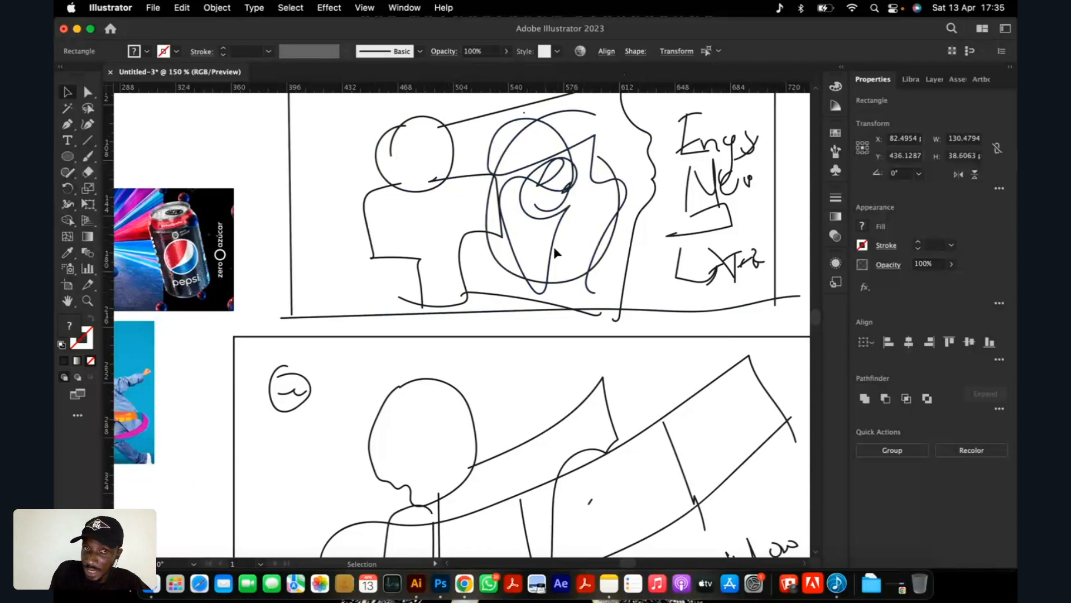
{"action": "scroll", "coordinate": [547, 258], "scroll_direction": "down", "scroll_amount": 4}
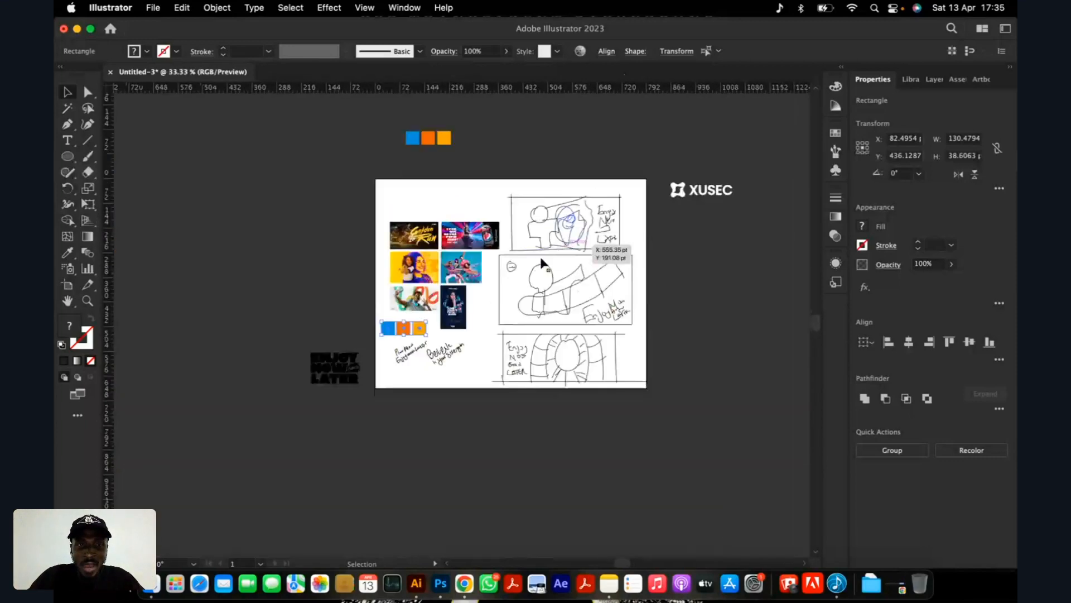
{"action": "scroll", "coordinate": [438, 272], "scroll_direction": "up", "scroll_amount": 2}
{"action": "scroll", "coordinate": [409, 277], "scroll_direction": "up", "scroll_amount": 4}
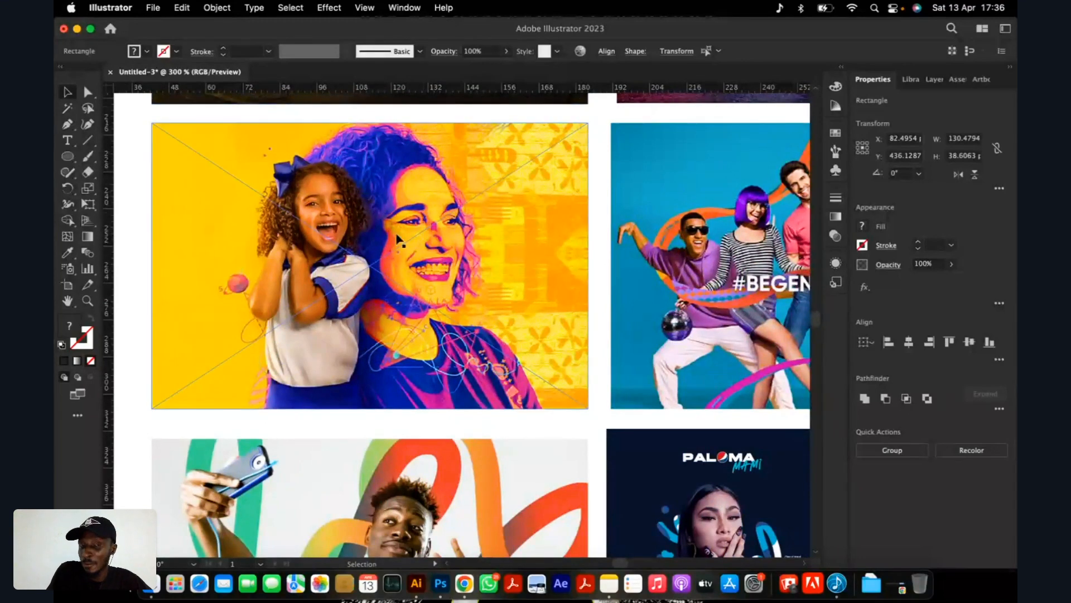
{"action": "scroll", "coordinate": [418, 226], "scroll_direction": "down", "scroll_amount": 5}
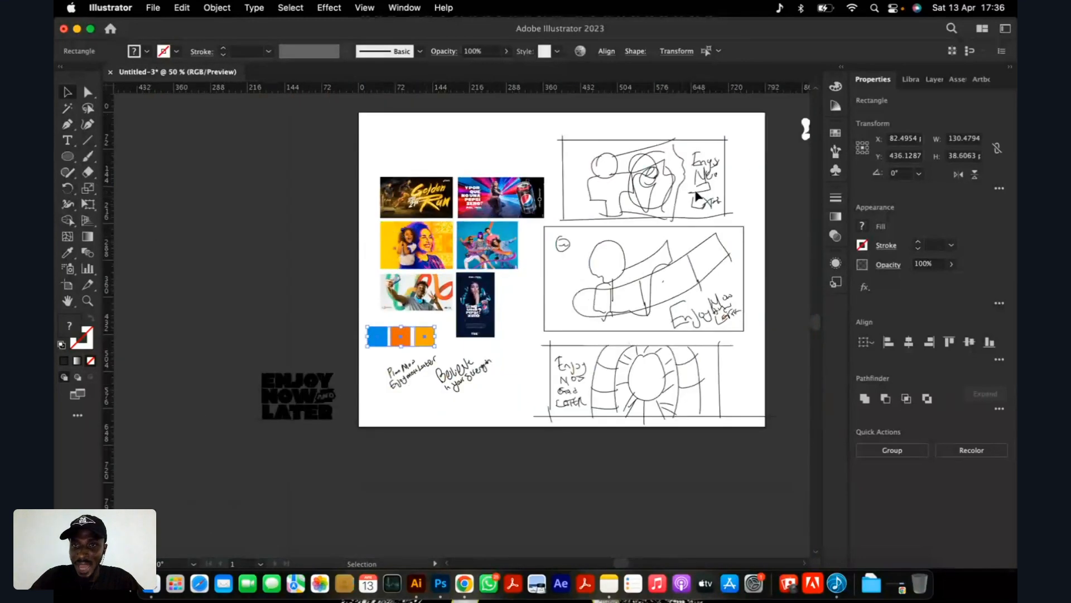
Compare the first sketch's stacked headline with the text placement and light rays in the horizontal Pepsi ad.
{"action": "scroll", "coordinate": [709, 193], "scroll_direction": "up", "scroll_amount": 3}
{"action": "scroll", "coordinate": [716, 184], "scroll_direction": "up", "scroll_amount": 2}
{"action": "scroll", "coordinate": [702, 184], "scroll_direction": "down", "scroll_amount": 2}
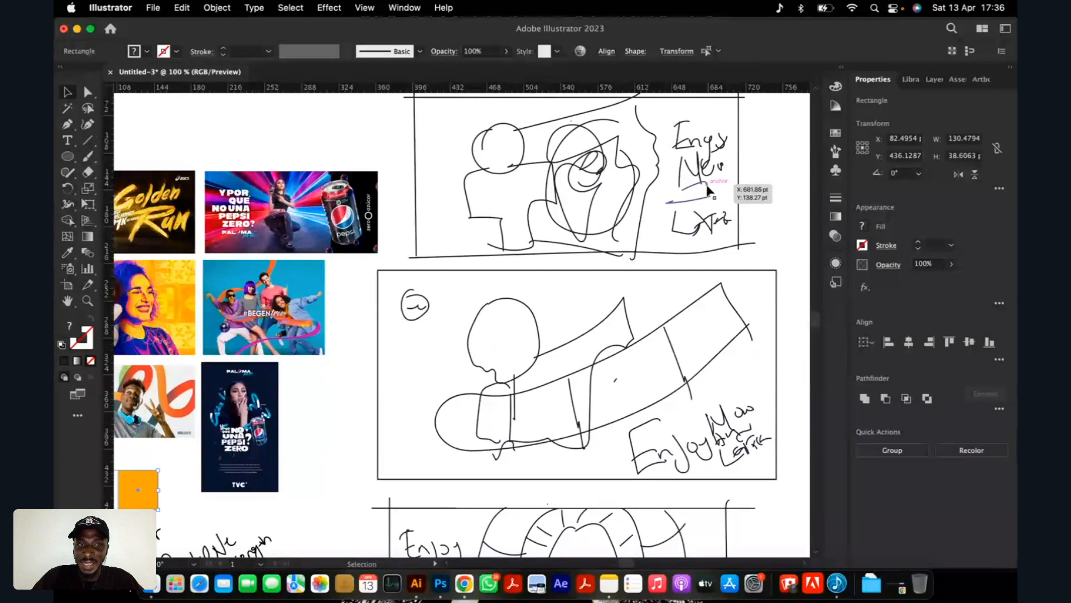
{"action": "scroll", "coordinate": [689, 184], "scroll_direction": "up", "scroll_amount": 3}
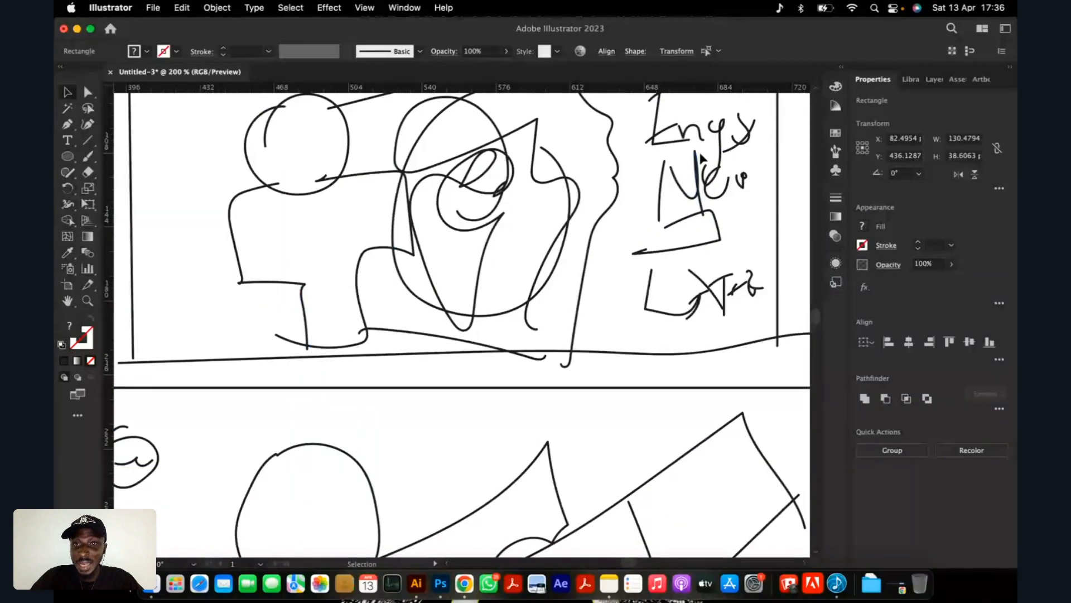
{"action": "scroll", "coordinate": [719, 229], "scroll_direction": "down", "scroll_amount": 2}
{"action": "scroll", "coordinate": [719, 231], "scroll_direction": "down", "scroll_amount": 4}
{"action": "scroll", "coordinate": [401, 248], "scroll_direction": "up", "scroll_amount": 6}
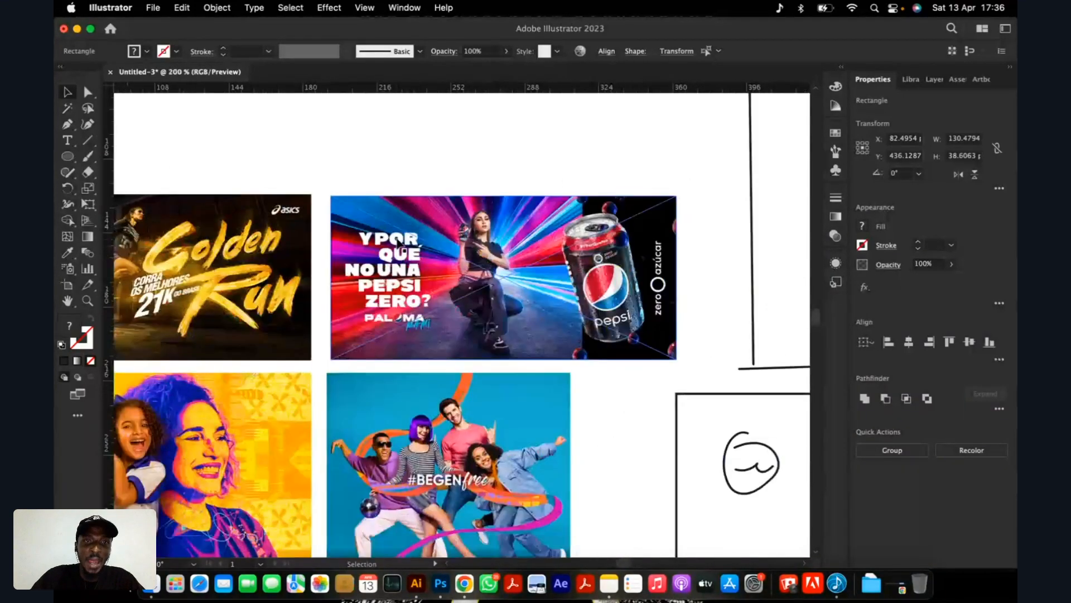
{"action": "scroll", "coordinate": [357, 280], "scroll_direction": "up", "scroll_amount": 1}
{"action": "scroll", "coordinate": [451, 234], "scroll_direction": "down", "scroll_amount": 1}
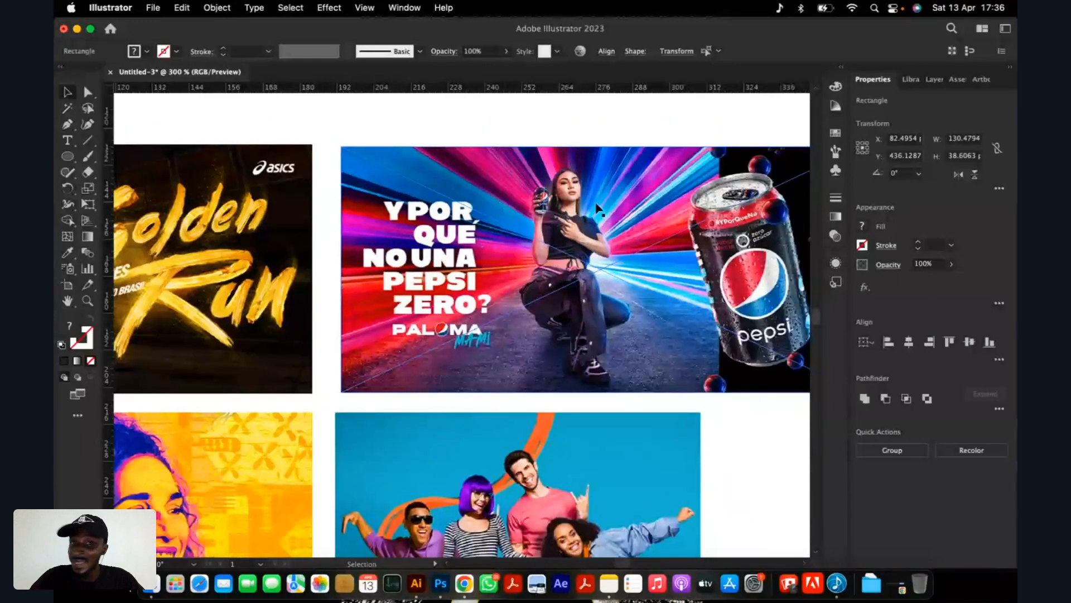
{"action": "scroll", "coordinate": [485, 262], "scroll_direction": "down", "scroll_amount": 5}
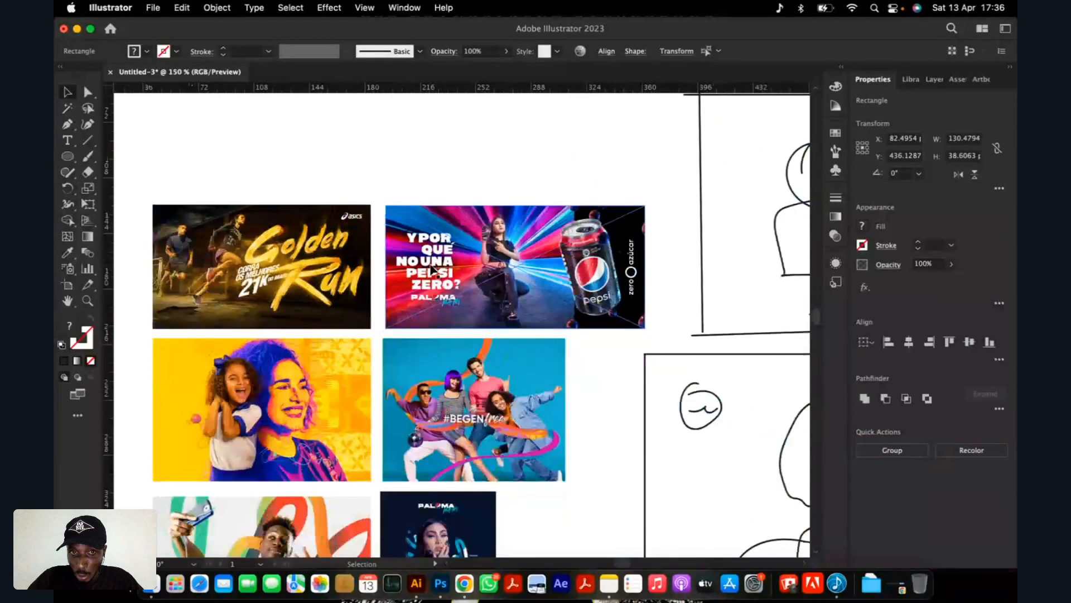
Examine how the figures and headlines are arranged in the first and second layout sketches.
{"action": "scroll", "coordinate": [684, 247], "scroll_direction": "up", "scroll_amount": 2}
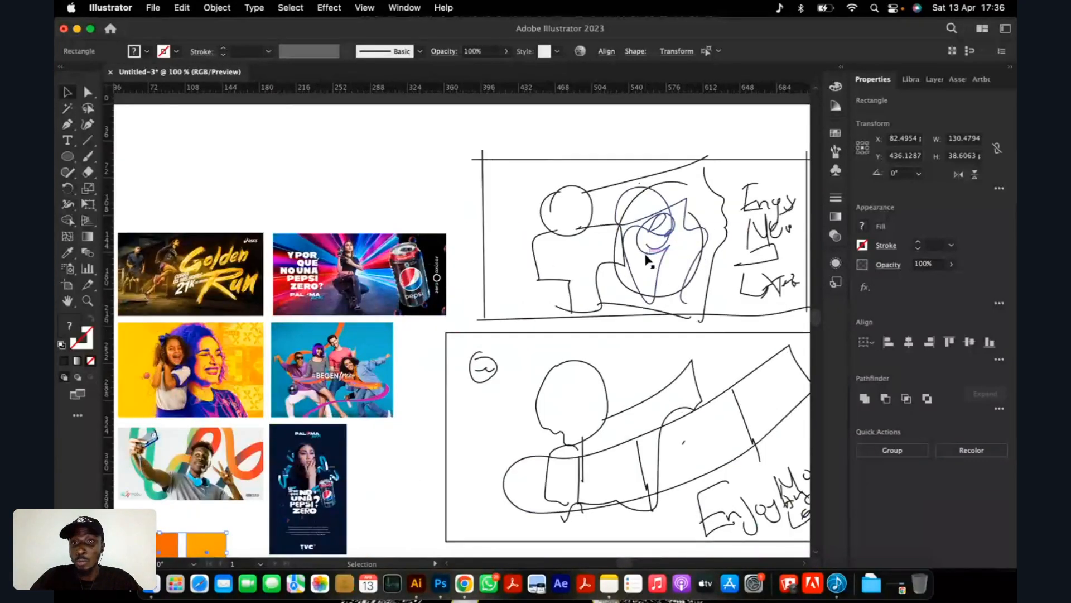
{"action": "scroll", "coordinate": [574, 259], "scroll_direction": "up", "scroll_amount": 2}
{"action": "scroll", "coordinate": [574, 258], "scroll_direction": "down", "scroll_amount": 1}
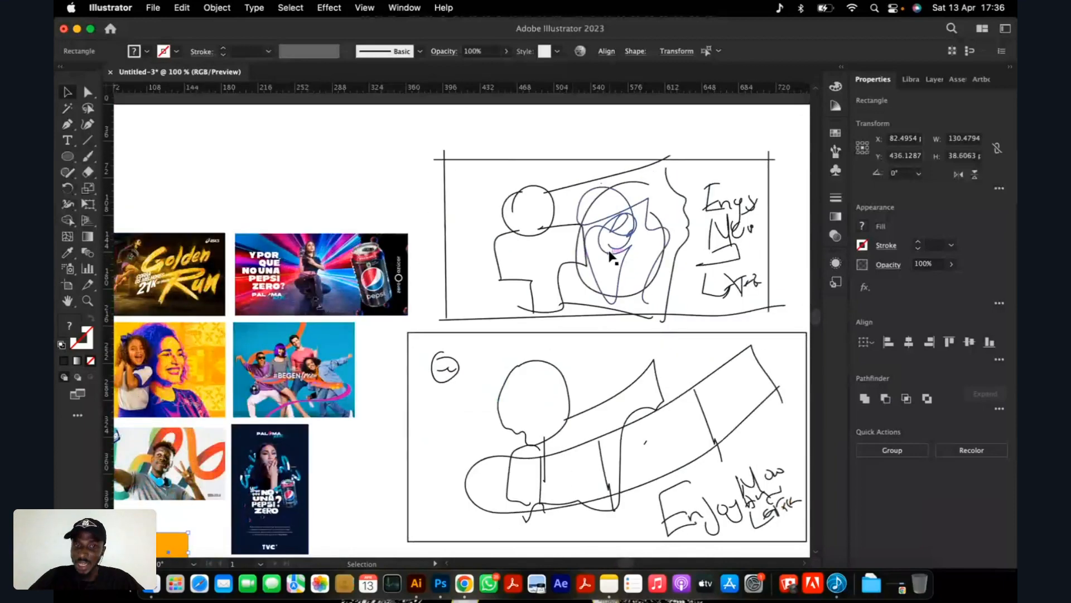
{"action": "scroll", "coordinate": [555, 284], "scroll_direction": "down", "scroll_amount": 4}
{"action": "scroll", "coordinate": [558, 288], "scroll_direction": "up", "scroll_amount": 3}
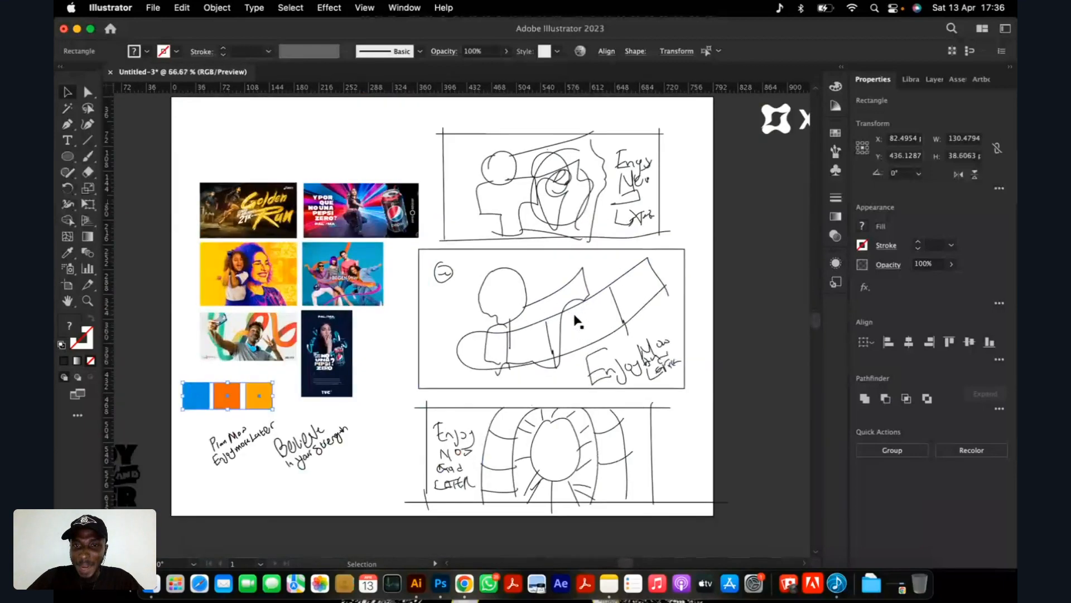
{"action": "scroll", "coordinate": [574, 318], "scroll_direction": "up", "scroll_amount": 1}
{"action": "scroll", "coordinate": [588, 352], "scroll_direction": "down", "scroll_amount": 1}
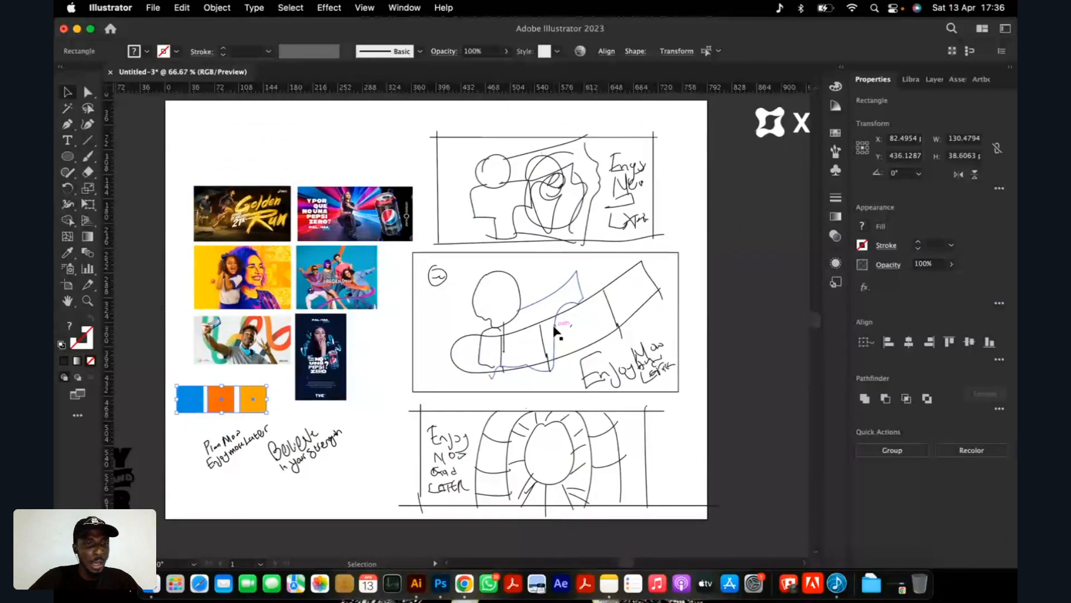
Compare the second sketch's sweeping band and slanted headline with the ribbons in the selfie and #BEGENfree ads.
{"action": "scroll", "coordinate": [556, 332], "scroll_direction": "down", "scroll_amount": 1}
{"action": "scroll", "coordinate": [321, 340], "scroll_direction": "up", "scroll_amount": 4}
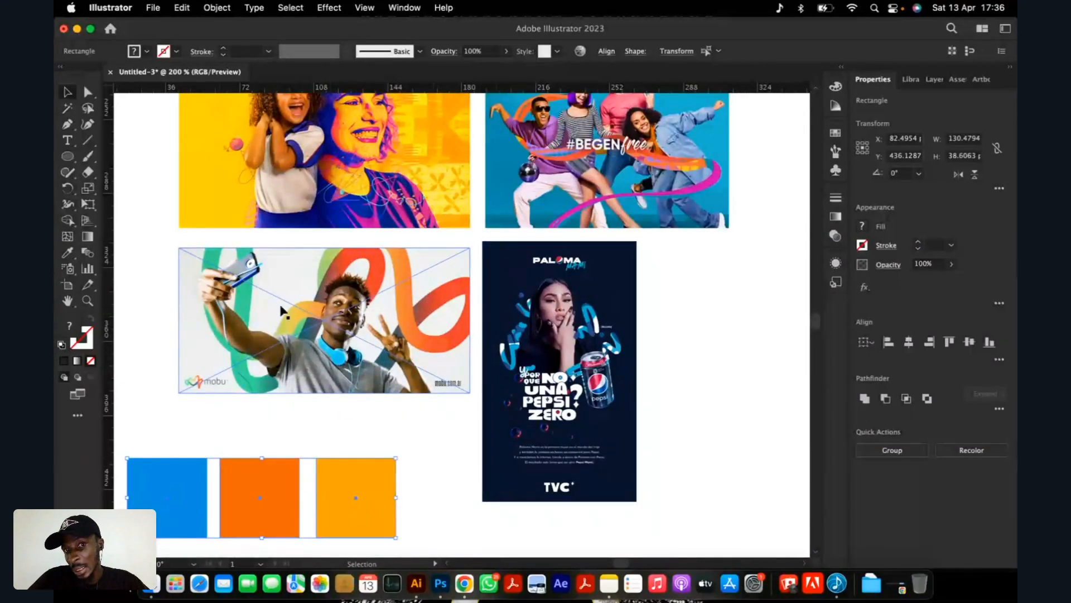
{"action": "scroll", "coordinate": [324, 313], "scroll_direction": "down", "scroll_amount": 3}
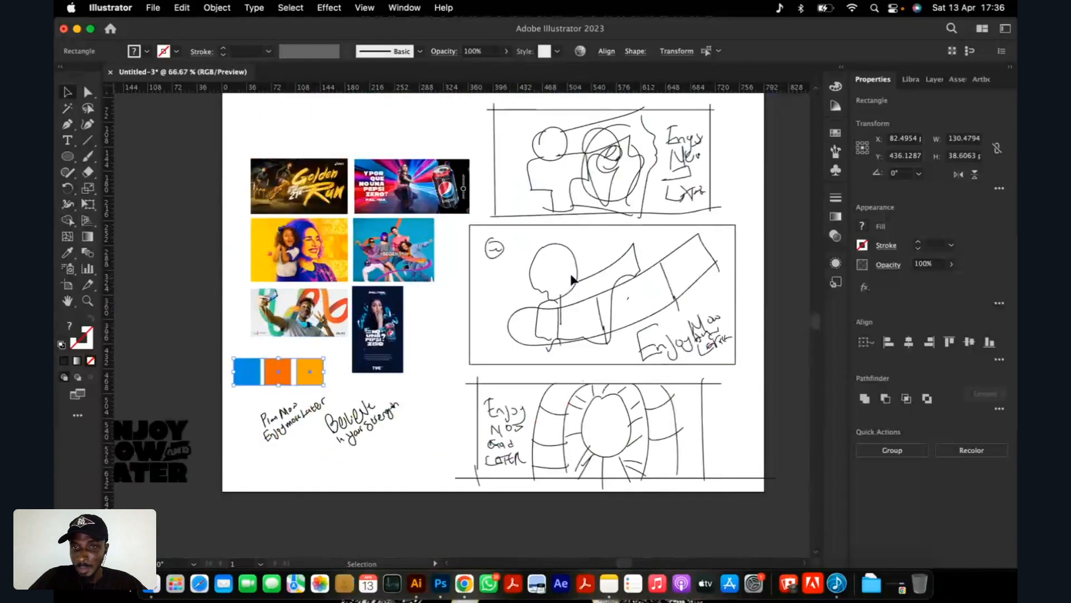
{"action": "scroll", "coordinate": [573, 279], "scroll_direction": "up", "scroll_amount": 2}
{"action": "scroll", "coordinate": [278, 218], "scroll_direction": "up", "scroll_amount": 4}
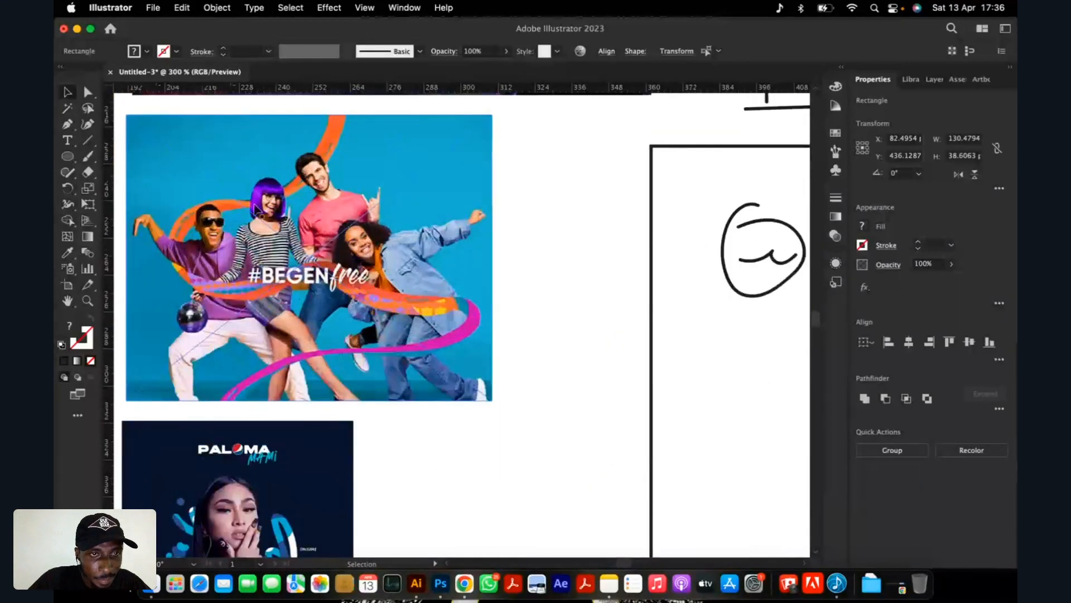
{"action": "scroll", "coordinate": [398, 304], "scroll_direction": "down", "scroll_amount": 2}
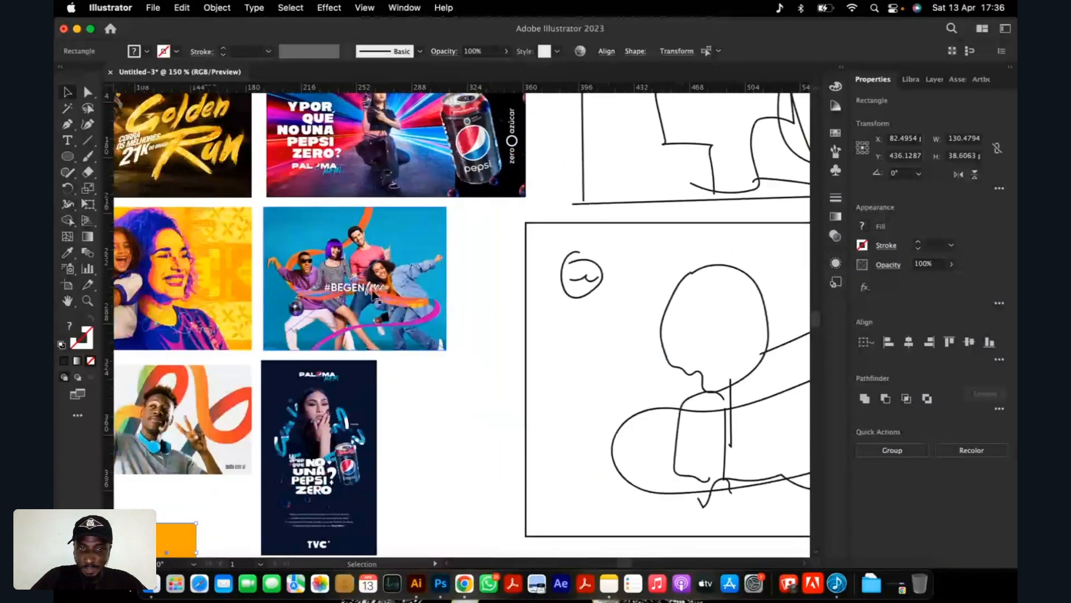
{"action": "scroll", "coordinate": [374, 292], "scroll_direction": "down", "scroll_amount": 3}
{"action": "scroll", "coordinate": [555, 316], "scroll_direction": "up", "scroll_amount": 3}
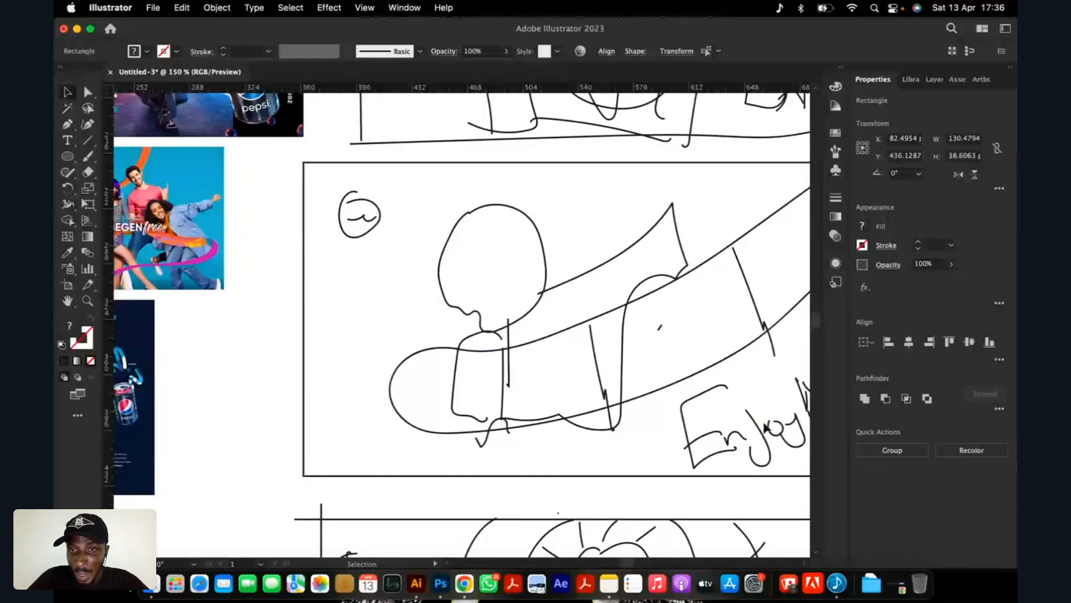
{"action": "scroll", "coordinate": [394, 310], "scroll_direction": "down", "scroll_amount": 2}
{"action": "scroll", "coordinate": [561, 301], "scroll_direction": "up", "scroll_amount": 2}
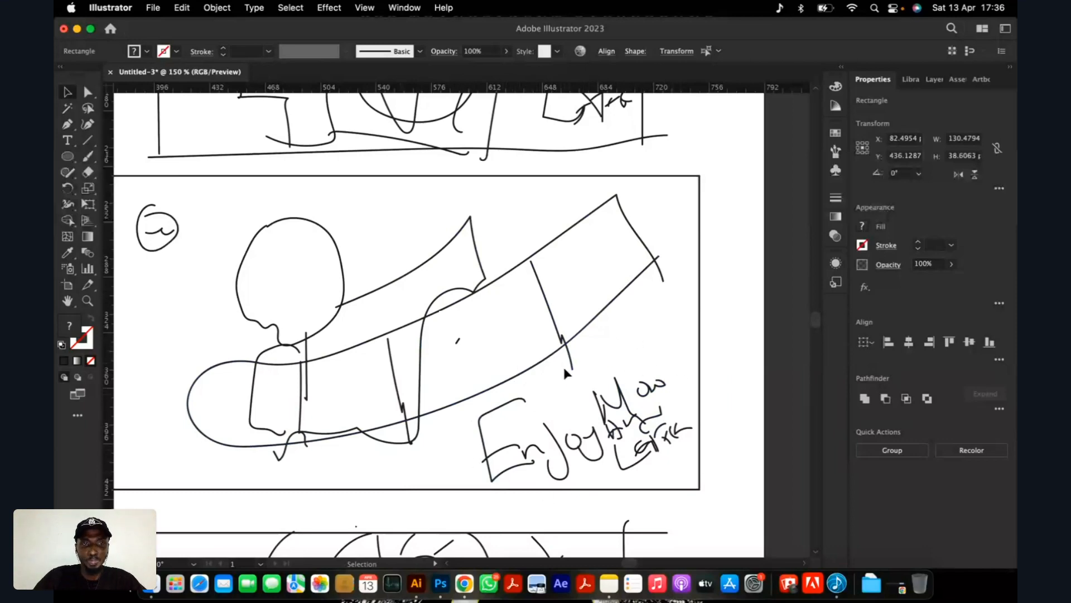
Examine the third layout sketch's central circle, radiating lines and side headline, and compare it with the second sketch.
{"action": "scroll", "coordinate": [579, 358], "scroll_direction": "down", "scroll_amount": 2}
{"action": "scroll", "coordinate": [527, 312], "scroll_direction": "down", "scroll_amount": 1}
{"action": "scroll", "coordinate": [537, 462], "scroll_direction": "up", "scroll_amount": 1}
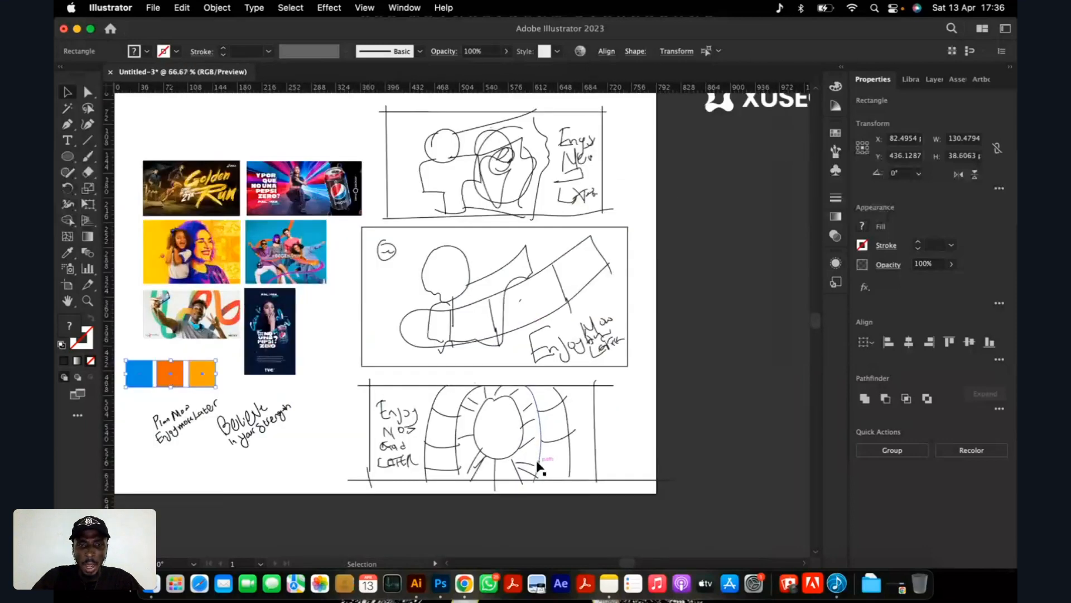
{"action": "scroll", "coordinate": [540, 467], "scroll_direction": "up", "scroll_amount": 2}
{"action": "scroll", "coordinate": [507, 406], "scroll_direction": "down", "scroll_amount": 1}
{"action": "scroll", "coordinate": [509, 407], "scroll_direction": "down", "scroll_amount": 2}
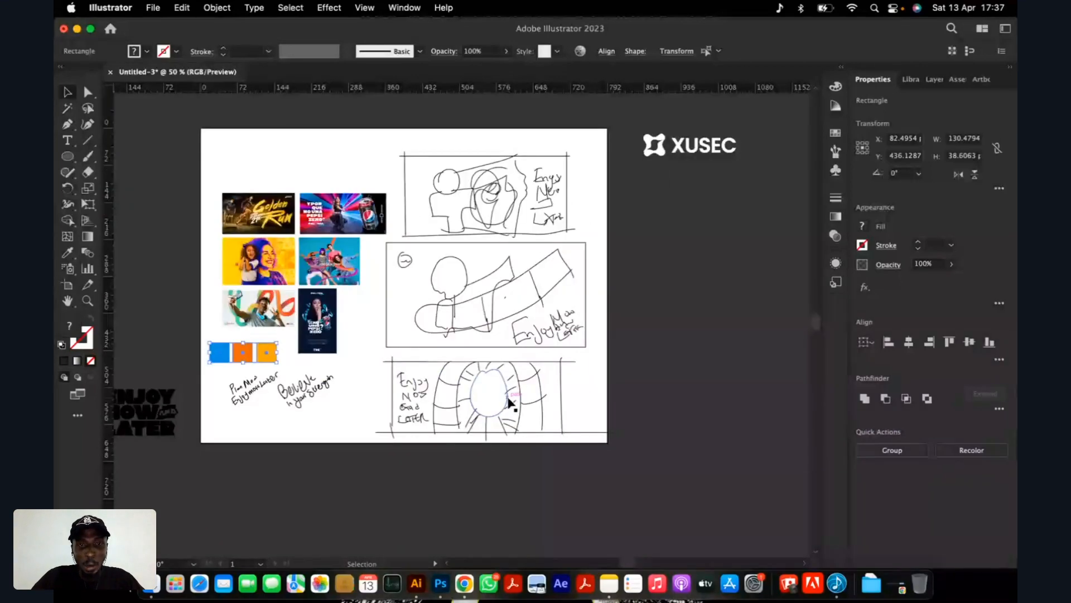
{"action": "scroll", "coordinate": [508, 401], "scroll_direction": "up", "scroll_amount": 3}
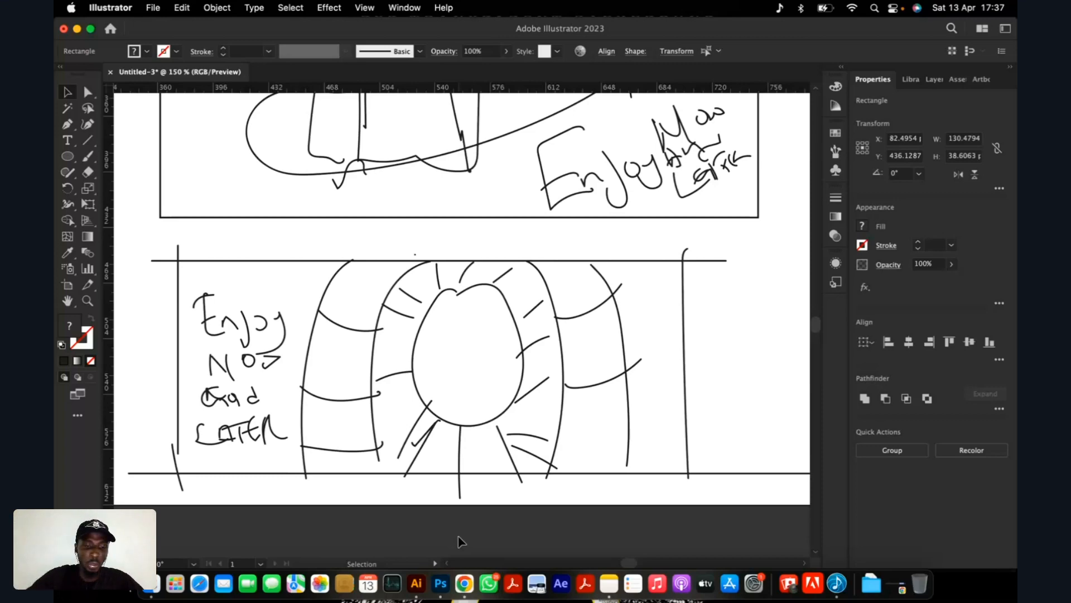
{"action": "scroll", "coordinate": [458, 537], "scroll_direction": "down", "scroll_amount": 2}
{"action": "scroll", "coordinate": [475, 373], "scroll_direction": "down", "scroll_amount": 2}
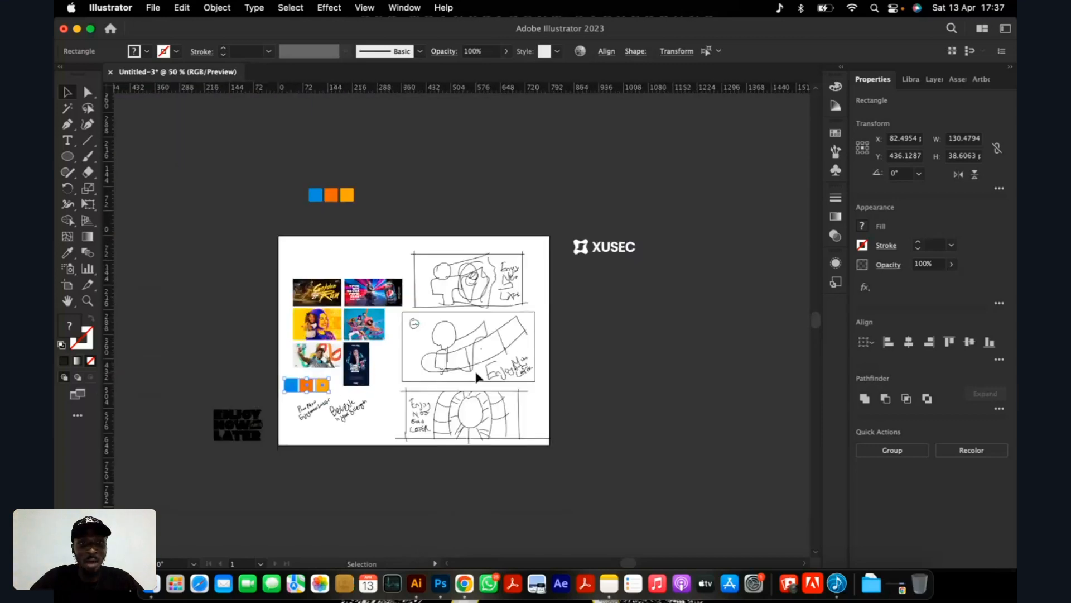
{"action": "scroll", "coordinate": [477, 378], "scroll_direction": "up", "scroll_amount": 1}
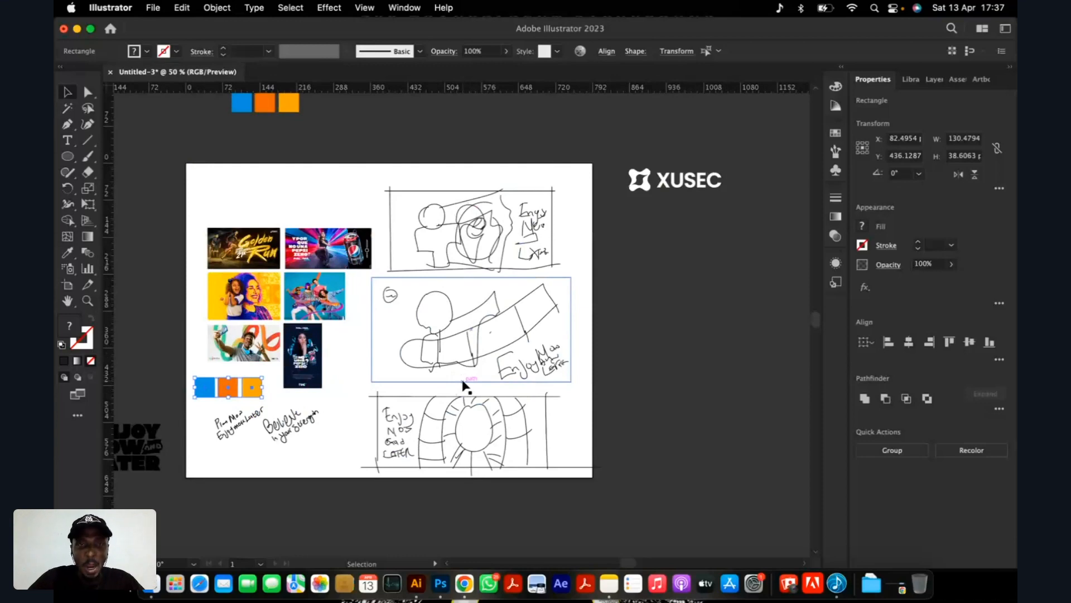
{"action": "scroll", "coordinate": [463, 382], "scroll_direction": "up", "scroll_amount": 2}
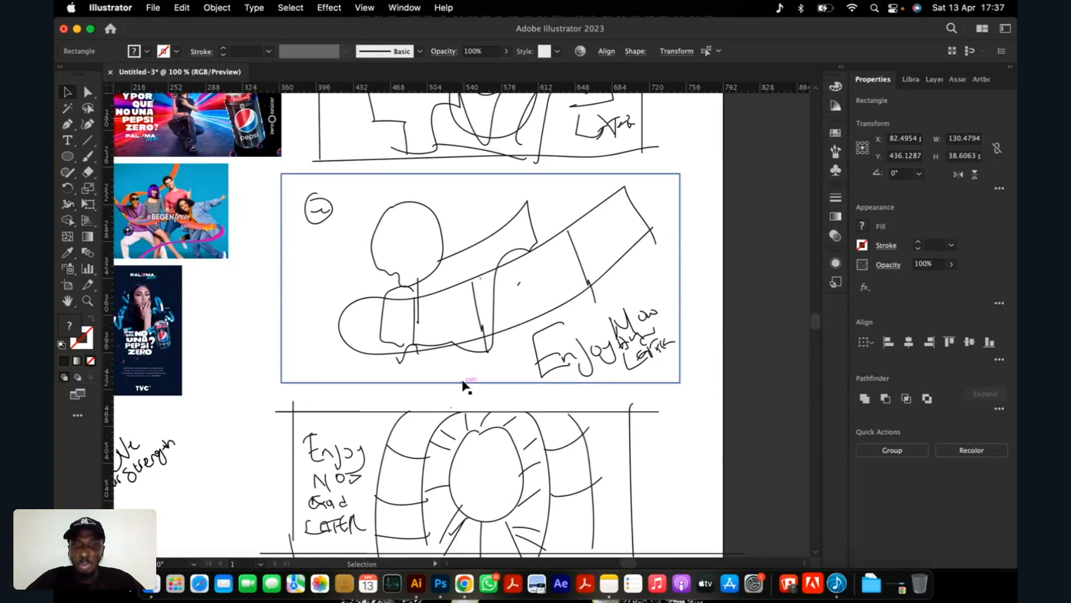
Compare the second layout sketch's figure and sweeping band with the reference ads, colour swatches and handwritten taglines.
{"action": "scroll", "coordinate": [463, 385], "scroll_direction": "down", "scroll_amount": 2}
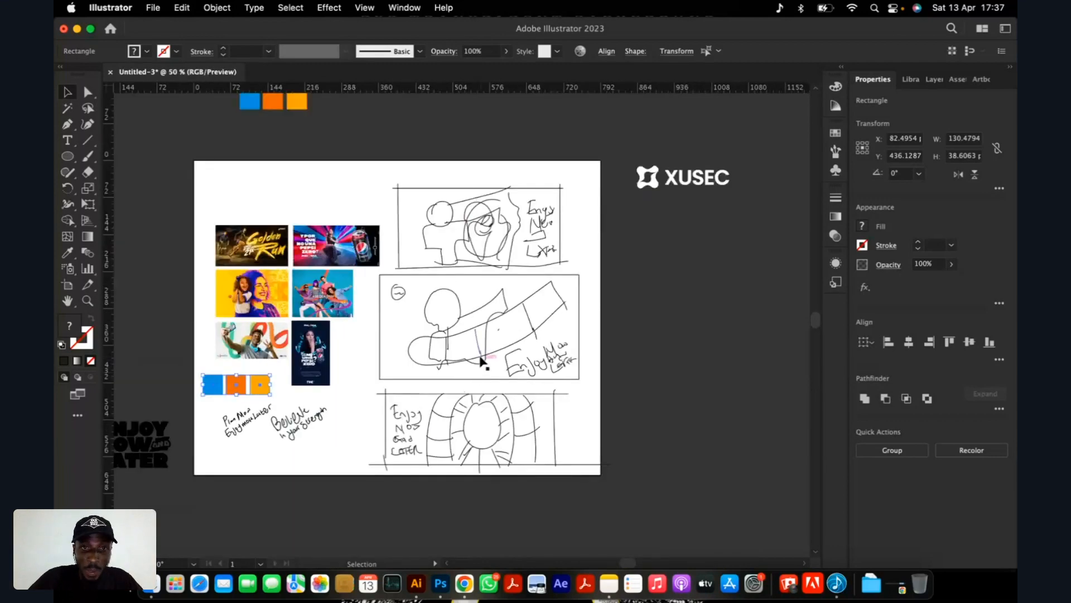
{"action": "scroll", "coordinate": [482, 362], "scroll_direction": "up", "scroll_amount": 3}
{"action": "scroll", "coordinate": [458, 332], "scroll_direction": "down", "scroll_amount": 3}
{"action": "scroll", "coordinate": [444, 329], "scroll_direction": "up", "scroll_amount": 3}
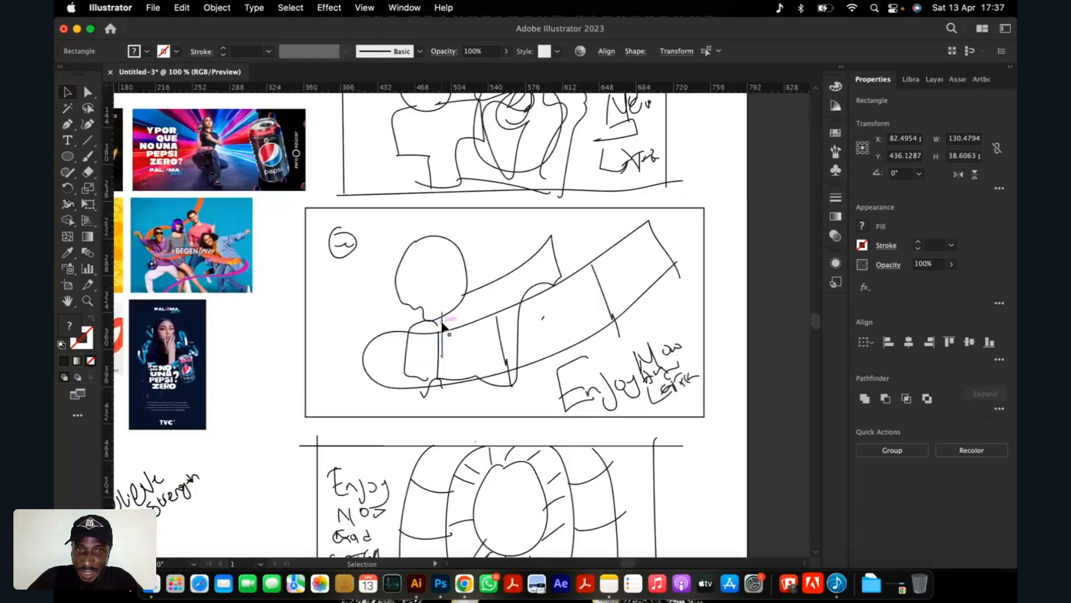
{"action": "scroll", "coordinate": [445, 329], "scroll_direction": "down", "scroll_amount": 4}
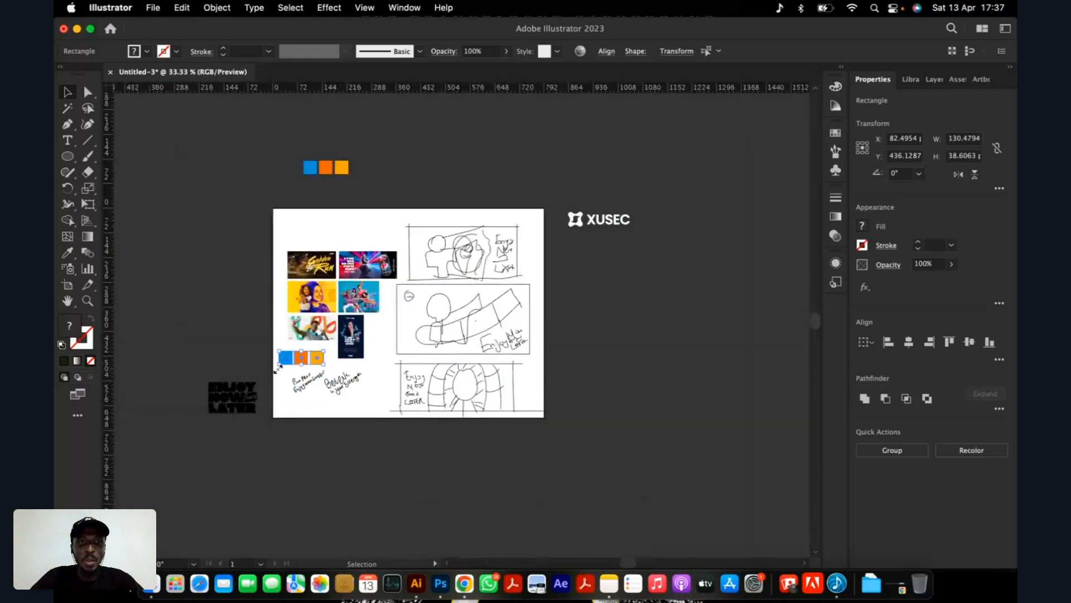
{"action": "scroll", "coordinate": [299, 363], "scroll_direction": "up", "scroll_amount": 4}
{"action": "scroll", "coordinate": [299, 371], "scroll_direction": "down", "scroll_amount": 1}
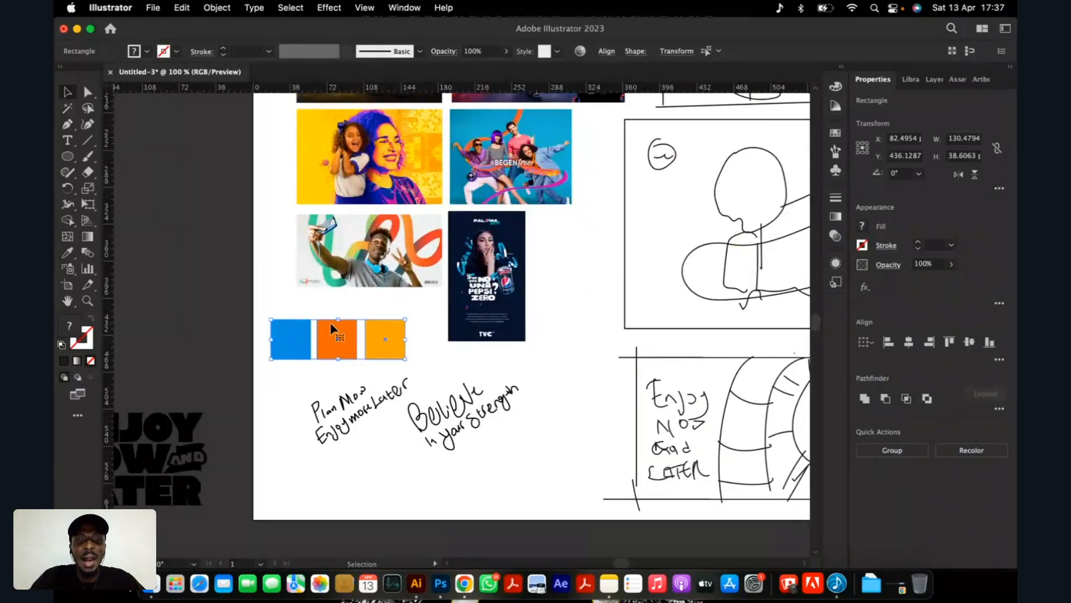
{"action": "scroll", "coordinate": [334, 353], "scroll_direction": "up", "scroll_amount": 2}
{"action": "scroll", "coordinate": [342, 323], "scroll_direction": "down", "scroll_amount": 3}
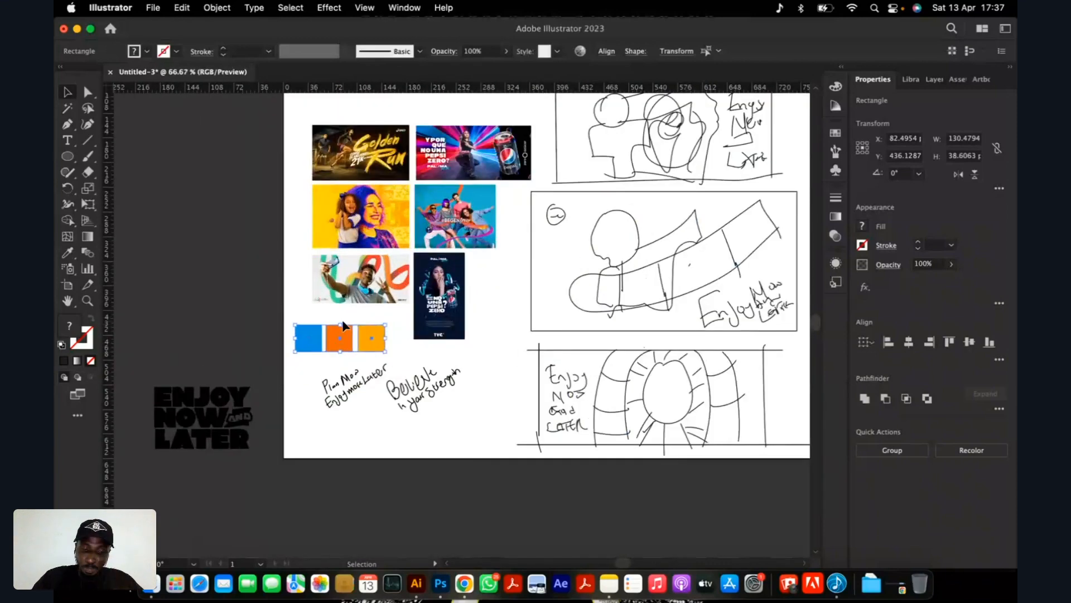
{"action": "scroll", "coordinate": [342, 325], "scroll_direction": "up", "scroll_amount": 3}
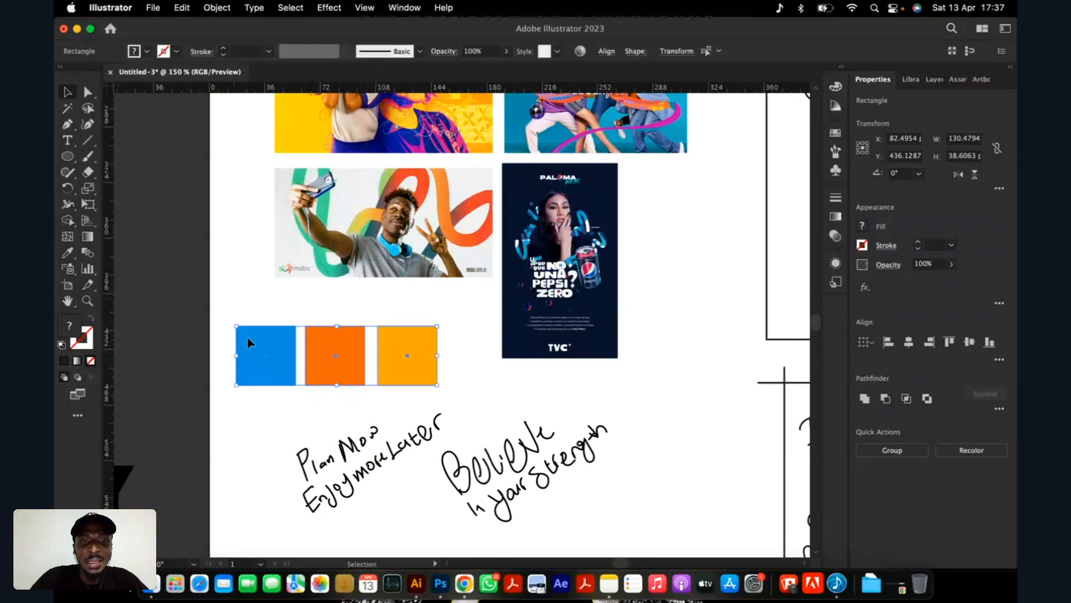
Examine the blue, orange and amber swatches one by one beneath the selfie reference ad, in relation to the whole board.
{"action": "left_click", "coordinate": [296, 306]}
{"action": "left_click", "coordinate": [270, 364]}
{"action": "key", "text": "super+equal"}
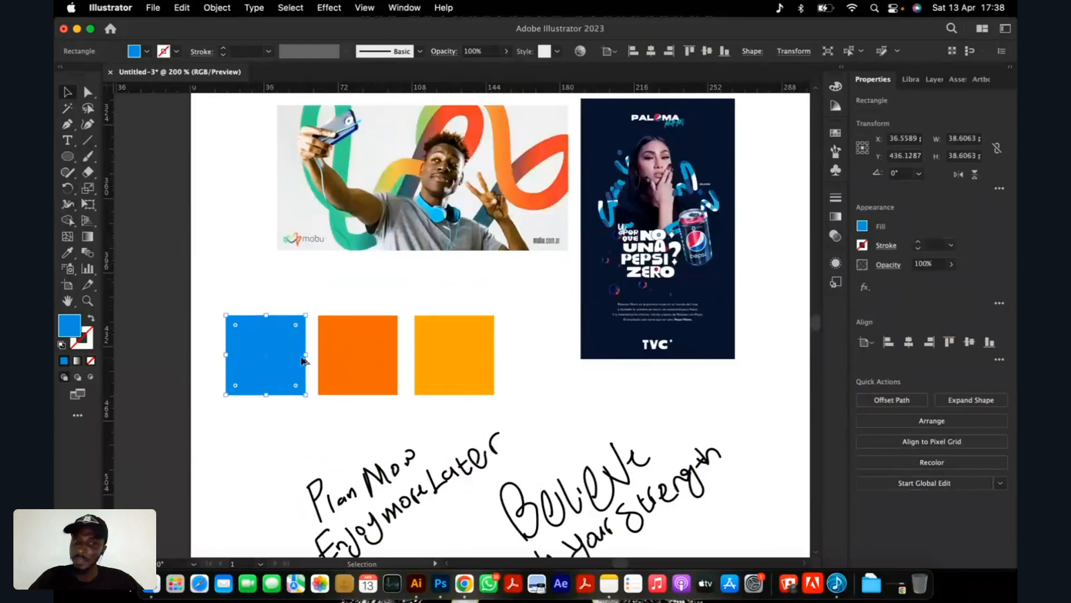
{"action": "left_click", "coordinate": [357, 352]}
{"action": "left_click", "coordinate": [455, 351]}
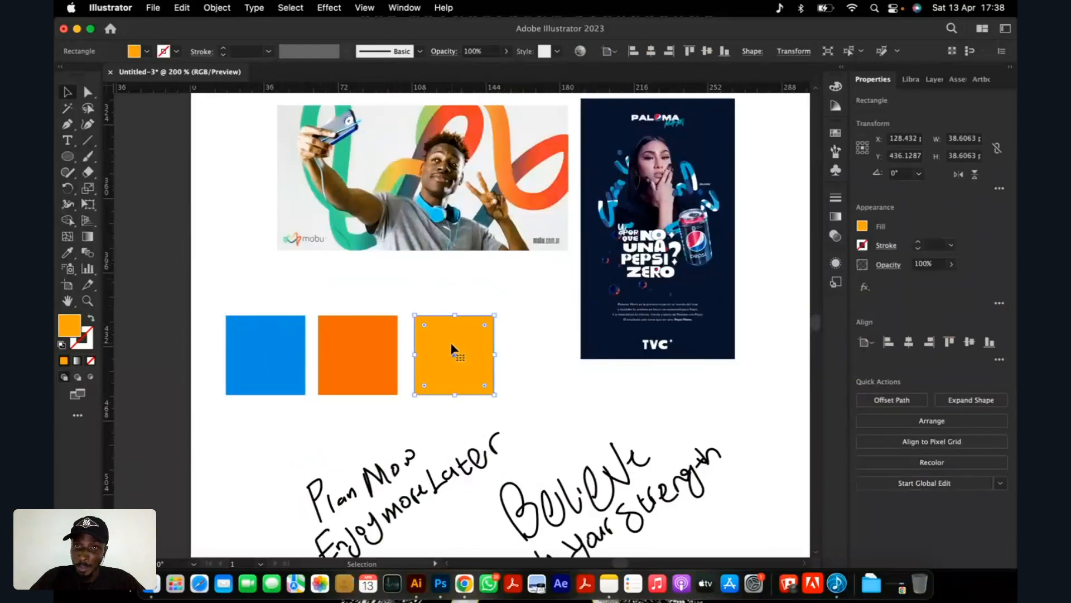
{"action": "key", "text": "super+minus"}
{"action": "key", "text": "super+minus"}
{"action": "key", "text": "super+minus"}
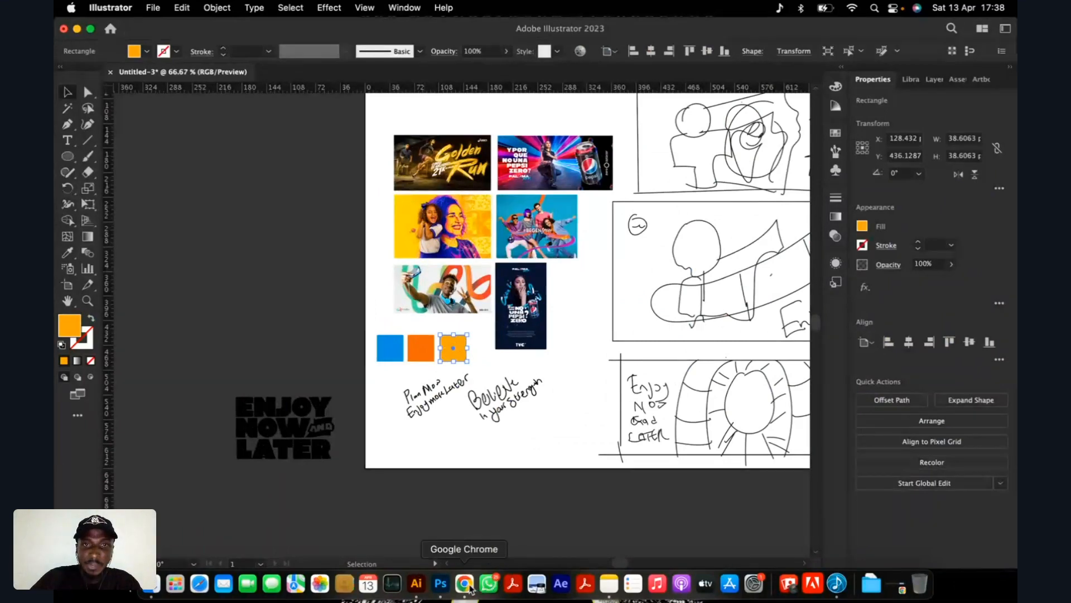
Switch to Chrome and browse the Freepik "genz images" results for photos of young people.
{"action": "left_click", "coordinate": [464, 583]}
{"action": "scroll", "coordinate": [516, 353], "scroll_direction": "down", "scroll_amount": 10}
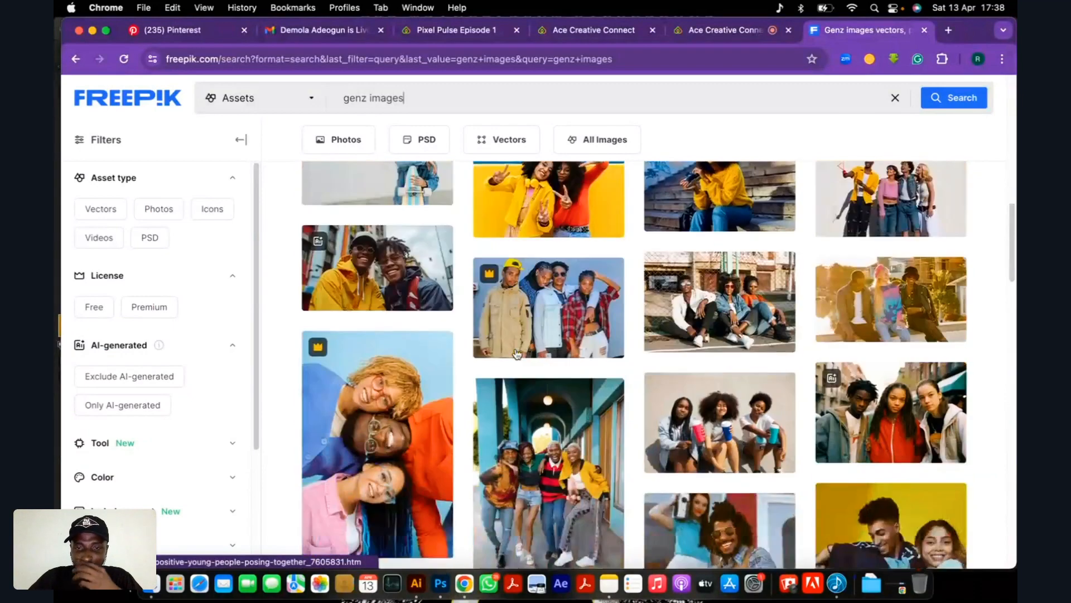
{"action": "scroll", "coordinate": [518, 354], "scroll_direction": "down", "scroll_amount": 10}
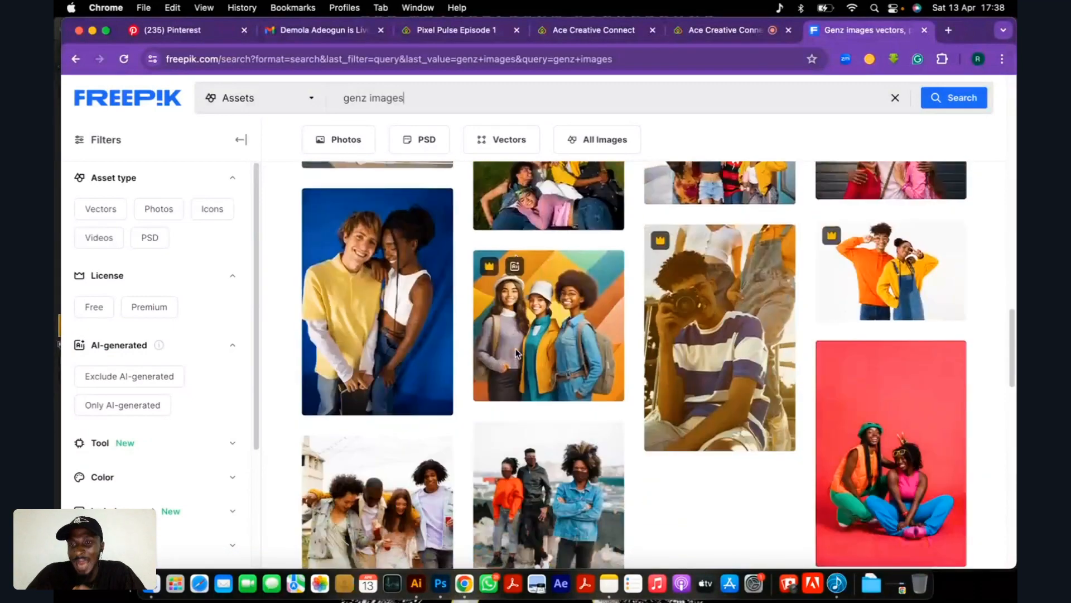
{"action": "scroll", "coordinate": [517, 357], "scroll_direction": "down", "scroll_amount": 5}
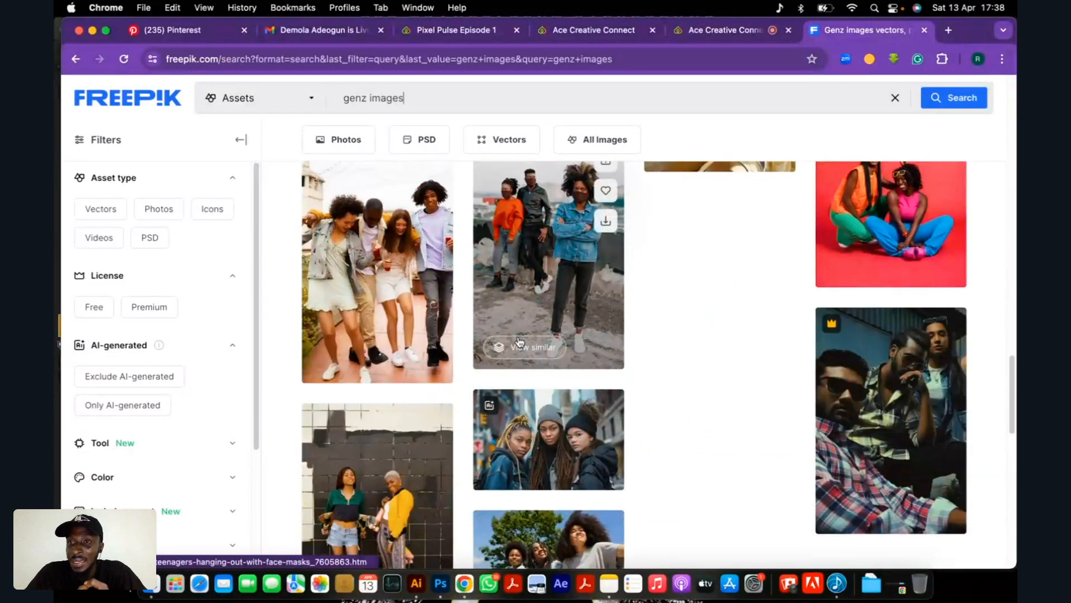
{"action": "scroll", "coordinate": [497, 341], "scroll_direction": "up", "scroll_amount": 1}
{"action": "scroll", "coordinate": [494, 339], "scroll_direction": "up", "scroll_amount": 2}
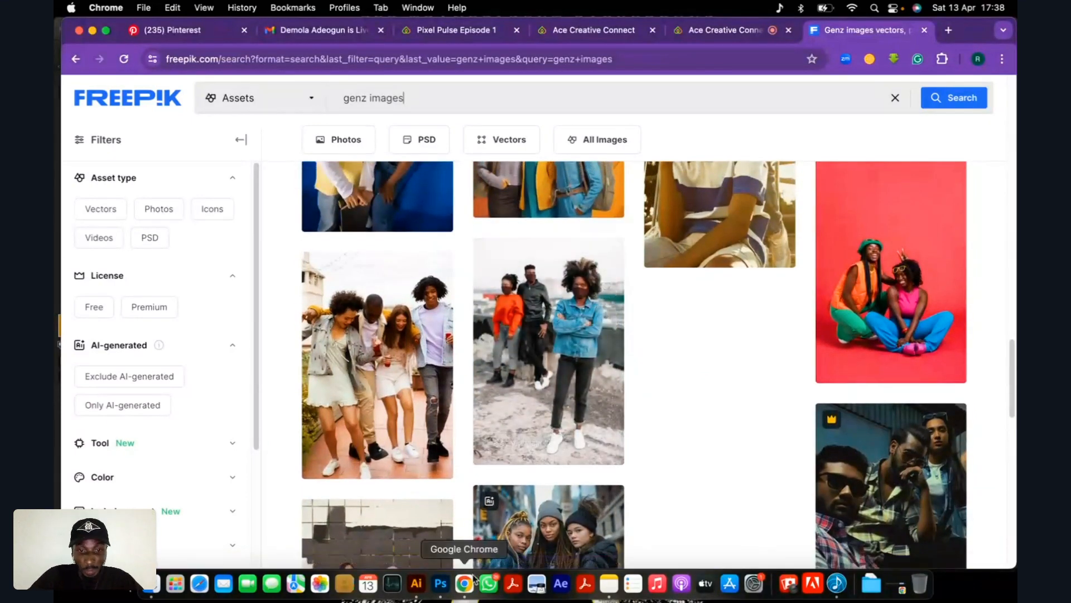
Switch to Photoshop and create a 1080 x 566 px RGB document at 100 pixels/inch with a white background.
{"action": "left_click", "coordinate": [440, 586]}
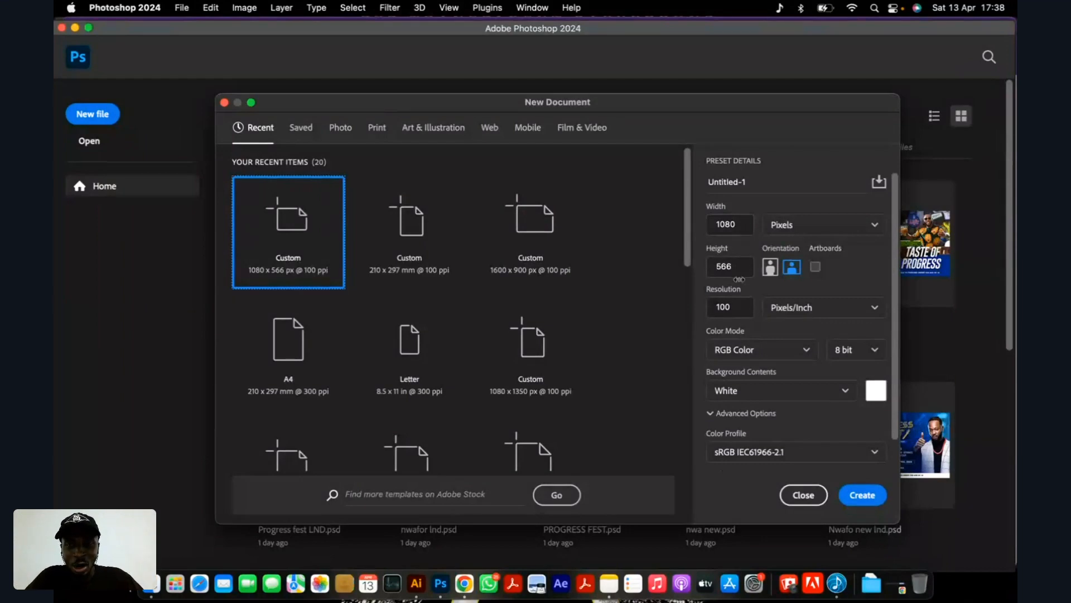
{"action": "left_click", "coordinate": [735, 307]}
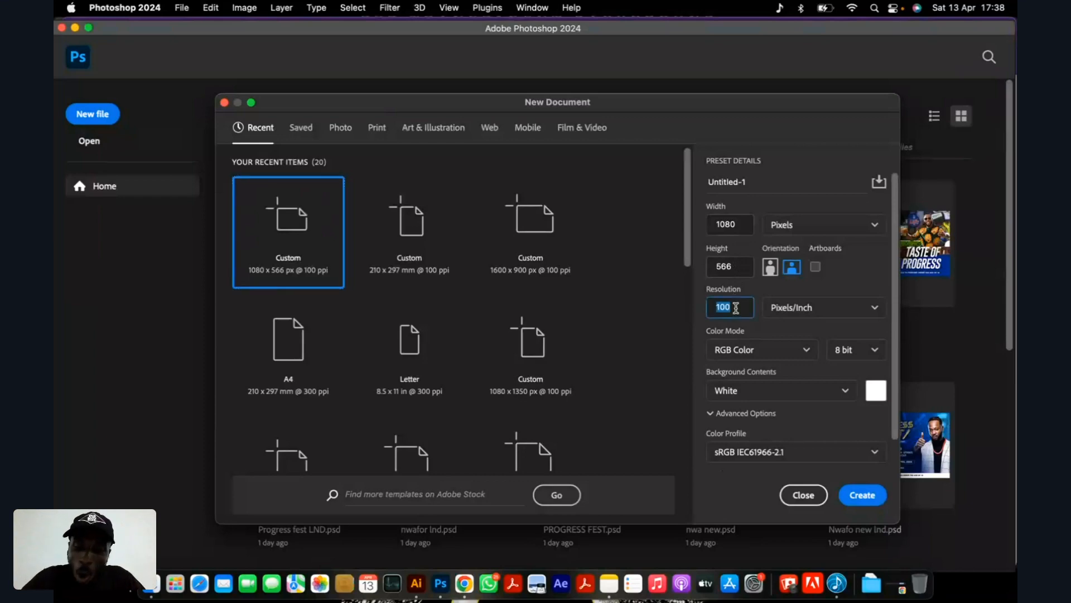
{"action": "type", "text": "1"}
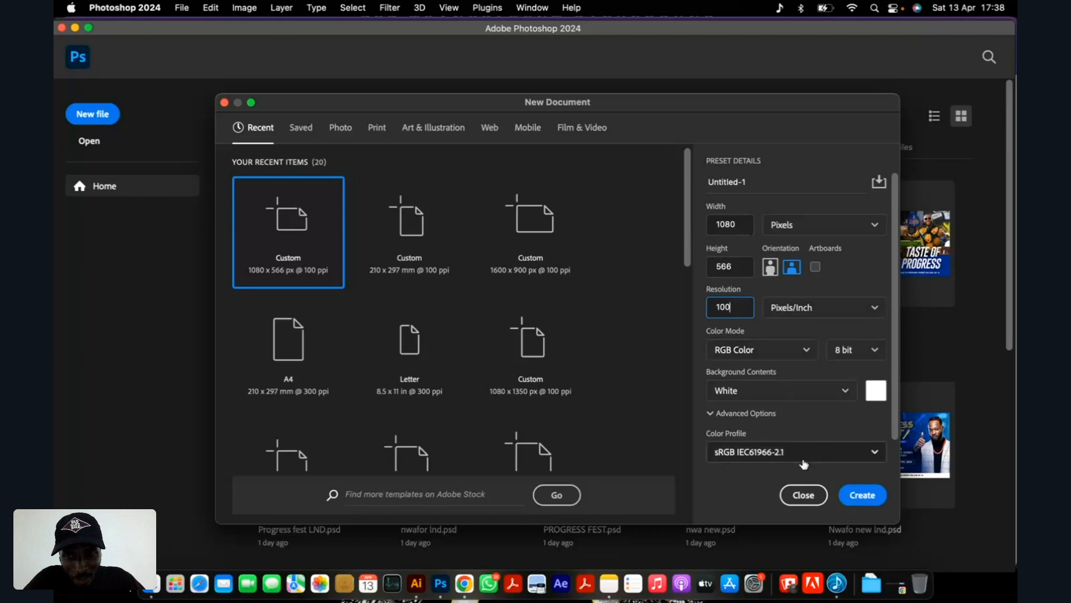
{"action": "left_click", "coordinate": [865, 497]}
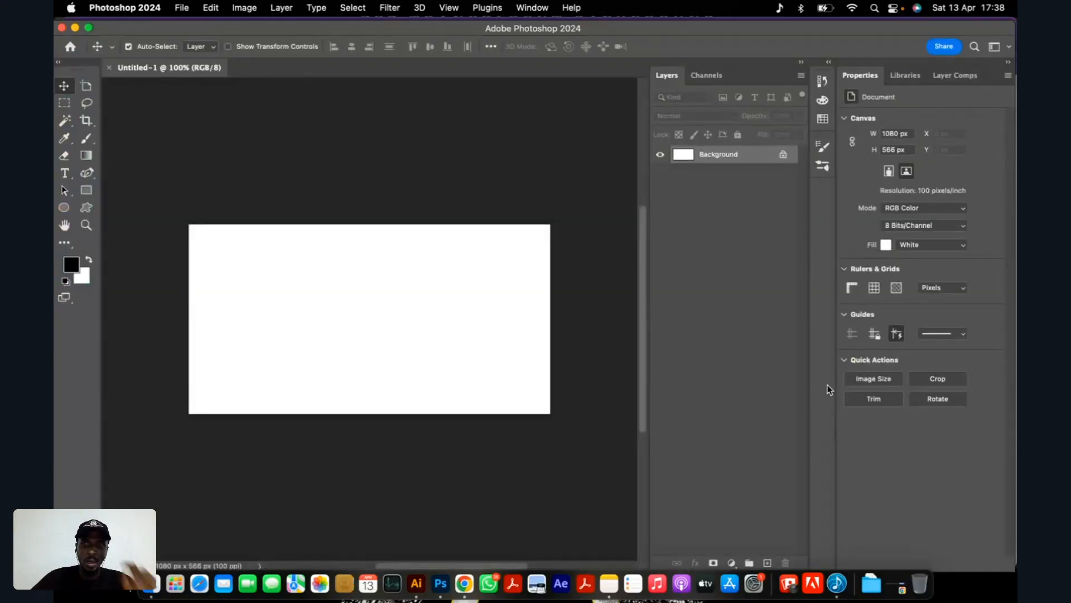
{"action": "scroll", "coordinate": [429, 289], "scroll_direction": "up", "scroll_amount": 2}
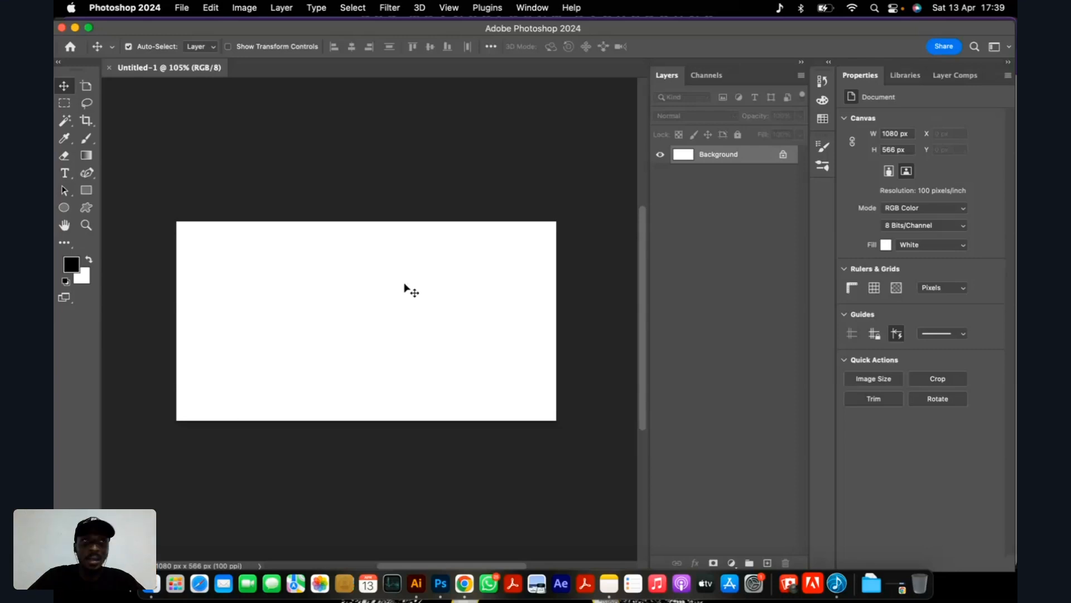
{"action": "scroll", "coordinate": [416, 279], "scroll_direction": "down", "scroll_amount": 1}
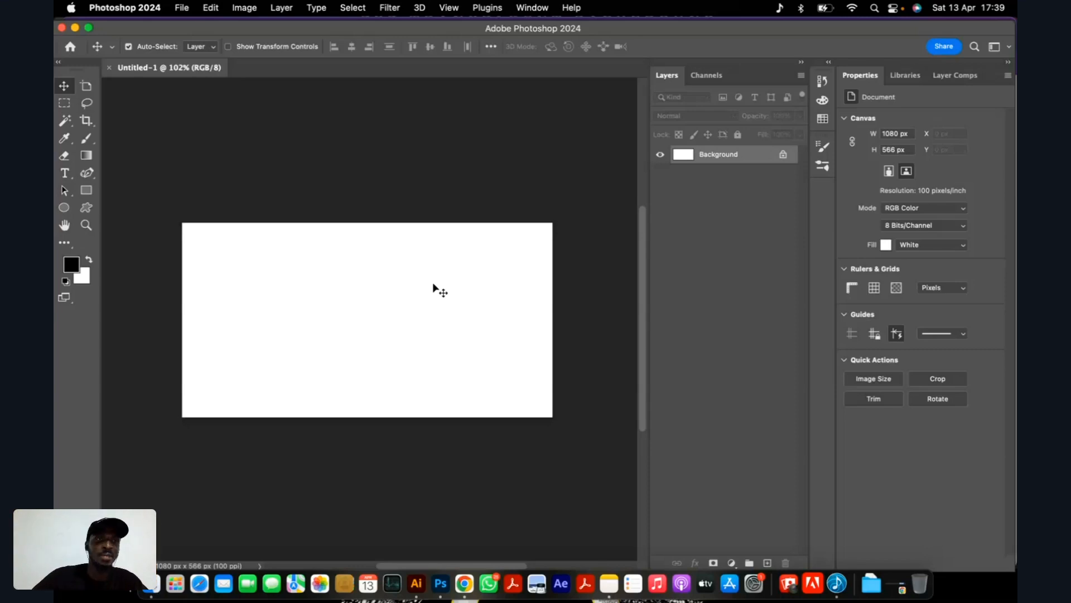
{"action": "scroll", "coordinate": [410, 273], "scroll_direction": "up", "scroll_amount": 1}
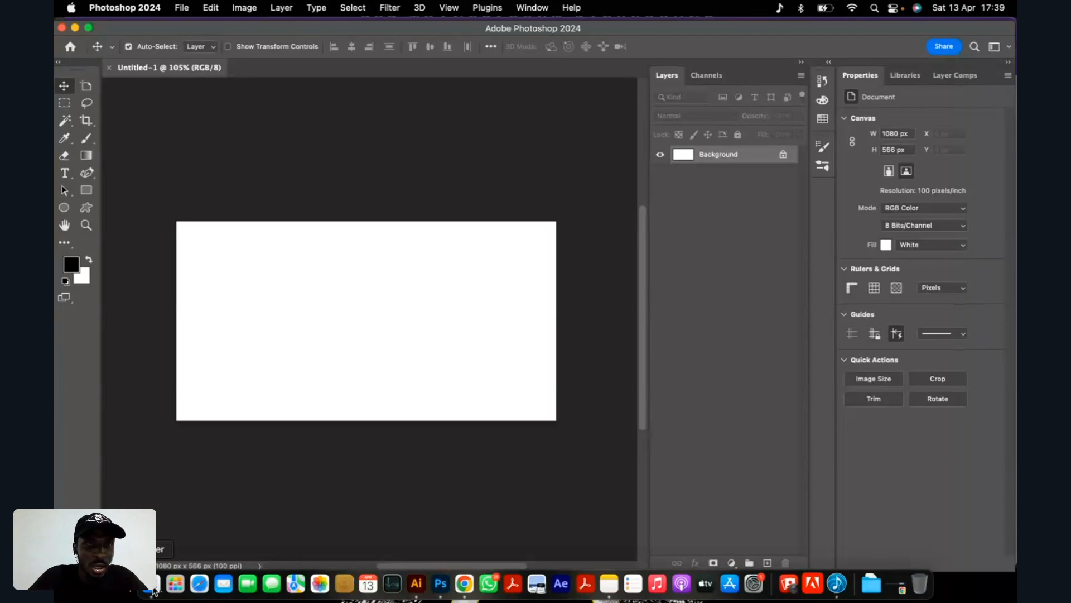
Open "portrait-woman-posing-with-headphones (2).jpg" from New Folder With Items in Downloads as a separate Photoshop document.
{"action": "left_click", "coordinate": [153, 586]}
{"action": "left_click", "coordinate": [440, 140]}
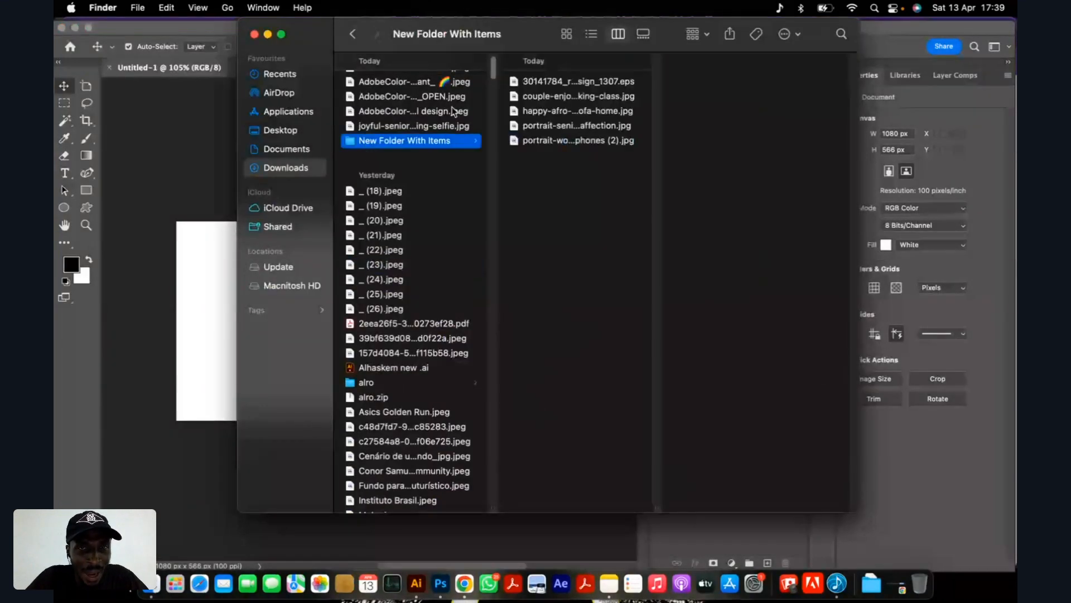
{"action": "left_click", "coordinate": [551, 126]}
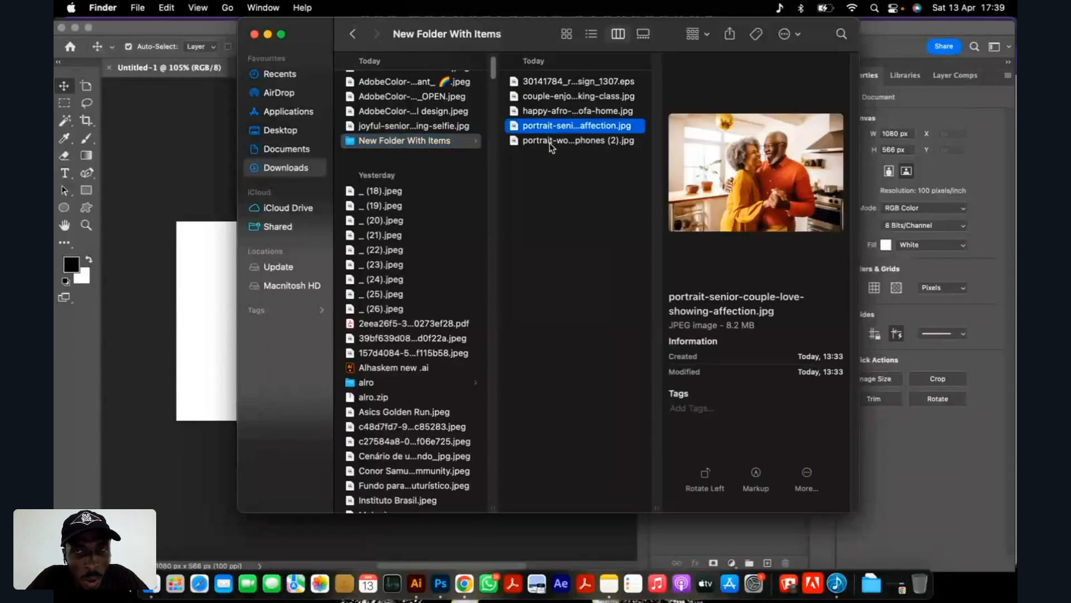
{"action": "left_click", "coordinate": [552, 144]}
{"action": "left_click_drag", "start_coordinate": [534, 38], "coordinate": [724, 150]}
{"action": "left_click_drag", "start_coordinate": [731, 258], "coordinate": [369, 72]}
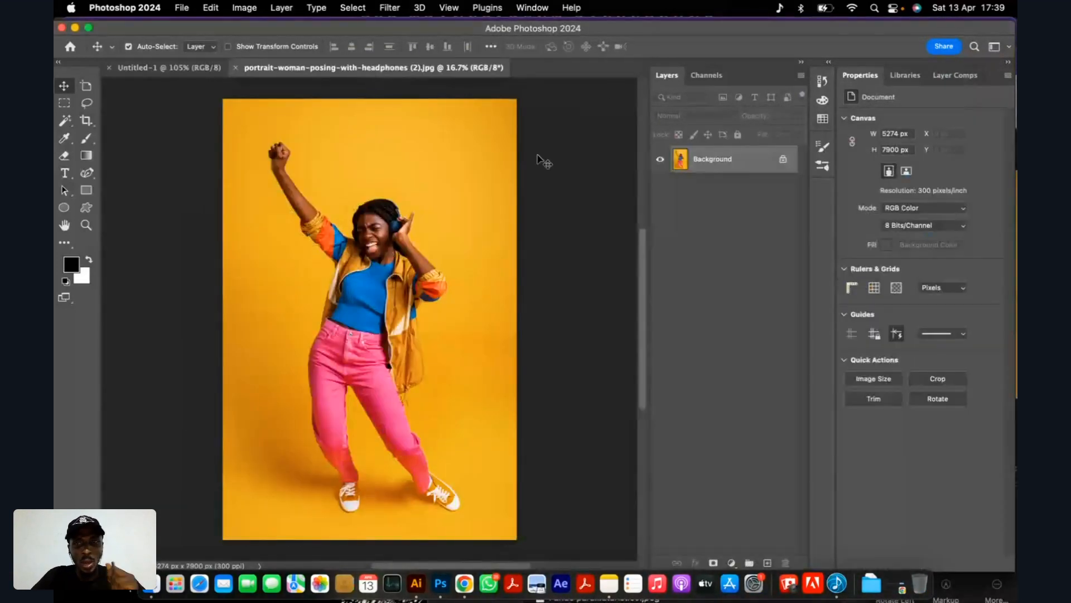
Unlock the photo's background layer and select the woman with the Object Selection tool.
{"action": "left_click", "coordinate": [785, 160]}
{"action": "scroll", "coordinate": [368, 240], "scroll_direction": "up", "scroll_amount": 2}
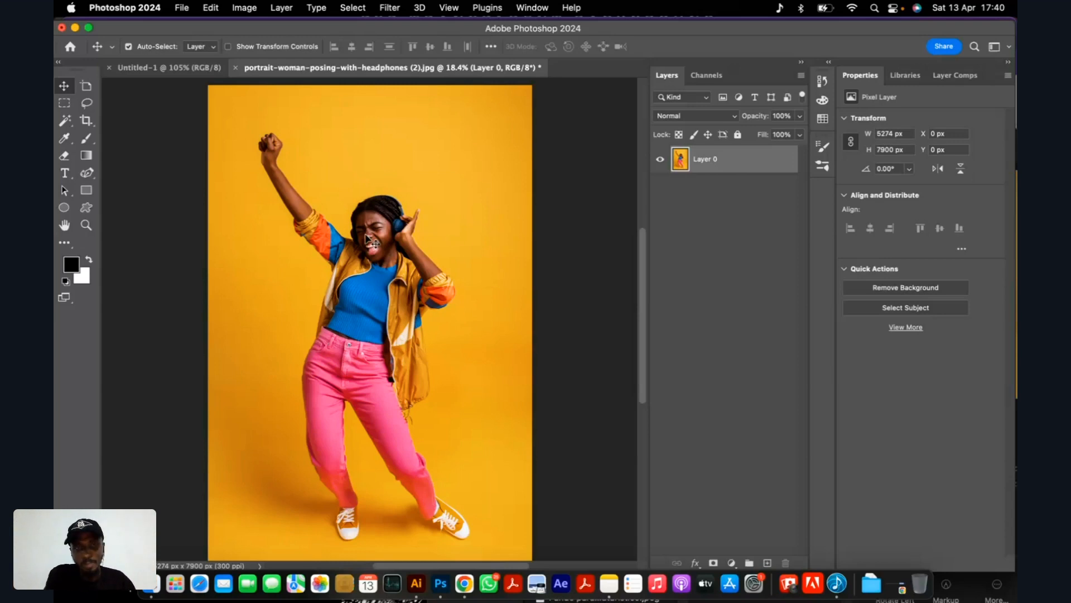
{"action": "scroll", "coordinate": [428, 240], "scroll_direction": "up", "scroll_amount": 2}
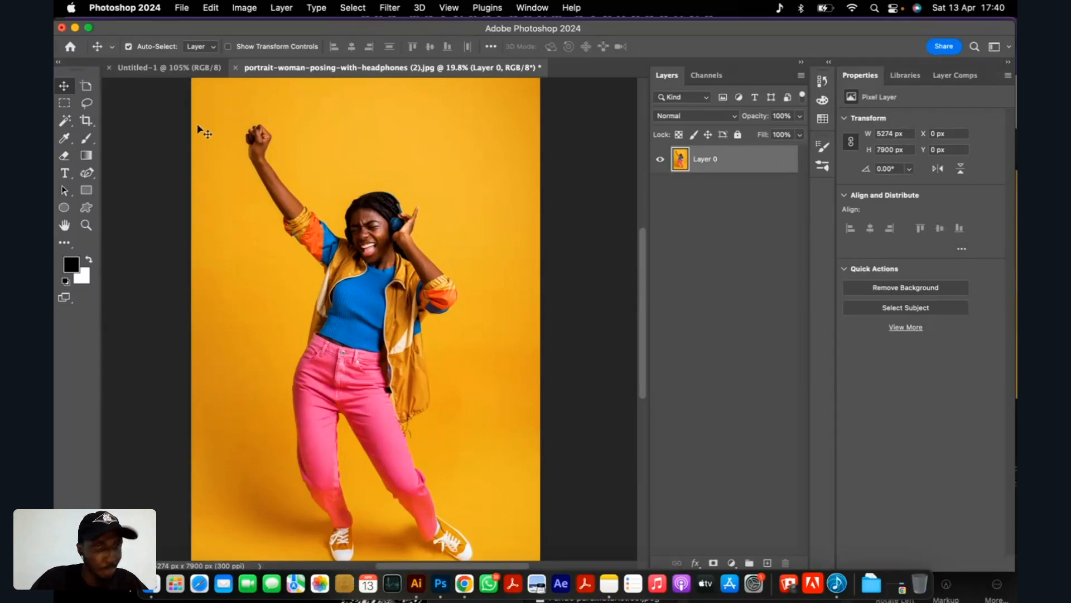
{"action": "scroll", "coordinate": [433, 217], "scroll_direction": "down", "scroll_amount": 2}
{"action": "scroll", "coordinate": [334, 268], "scroll_direction": "up", "scroll_amount": 2}
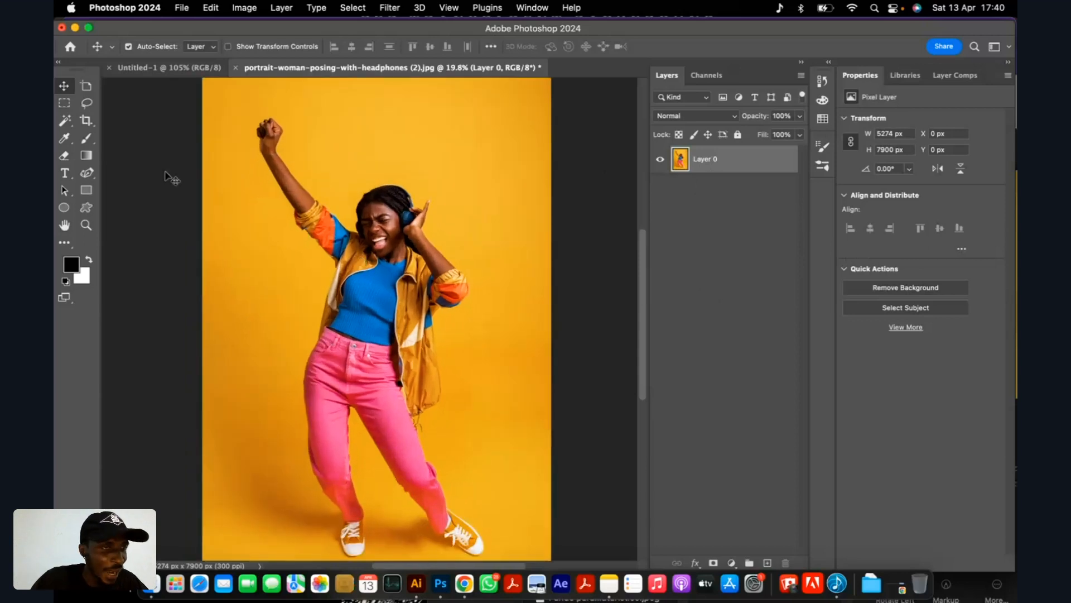
{"action": "left_click", "coordinate": [64, 121]}
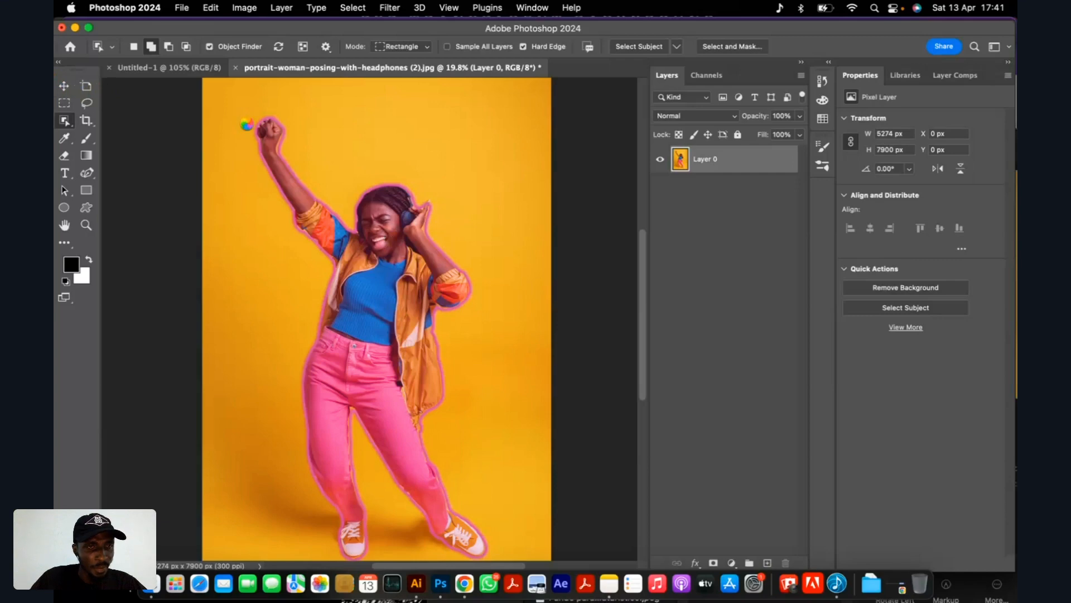
{"action": "scroll", "coordinate": [247, 124], "scroll_direction": "up", "scroll_amount": 3}
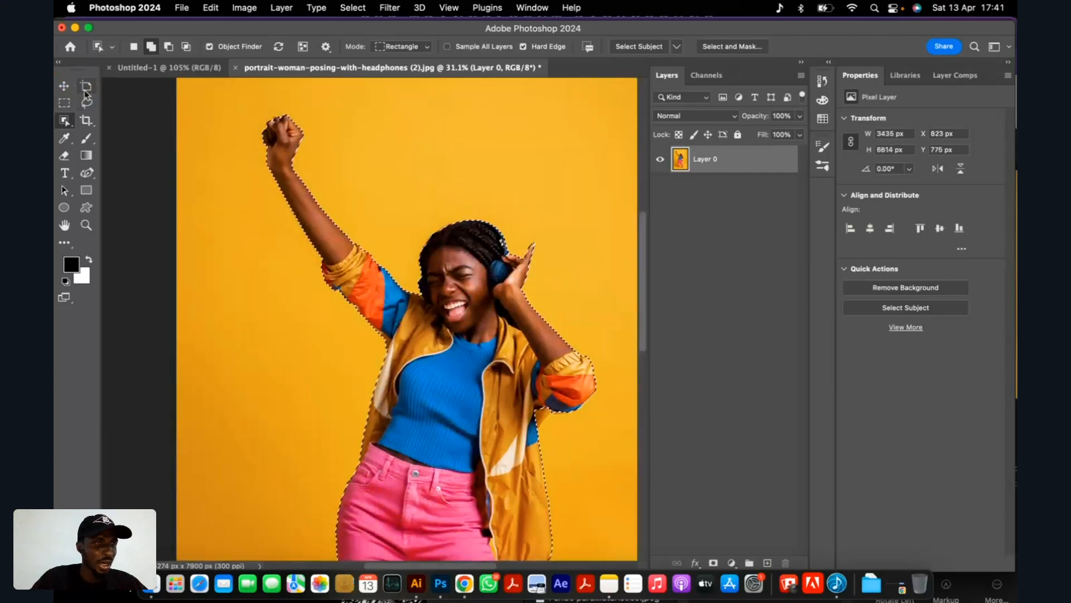
Add the missed fingertip areas beside the headphones to the woman's selection with the Lasso tool.
{"action": "key", "text": "v"}
{"action": "scroll", "coordinate": [514, 253], "scroll_direction": "up", "scroll_amount": 6}
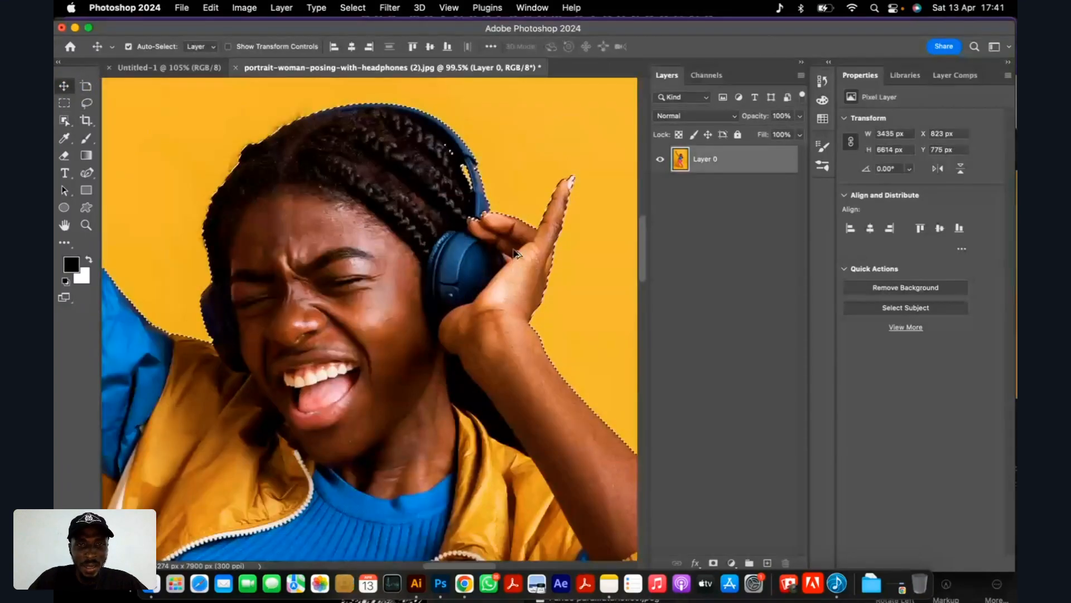
{"action": "scroll", "coordinate": [515, 254], "scroll_direction": "up", "scroll_amount": 8}
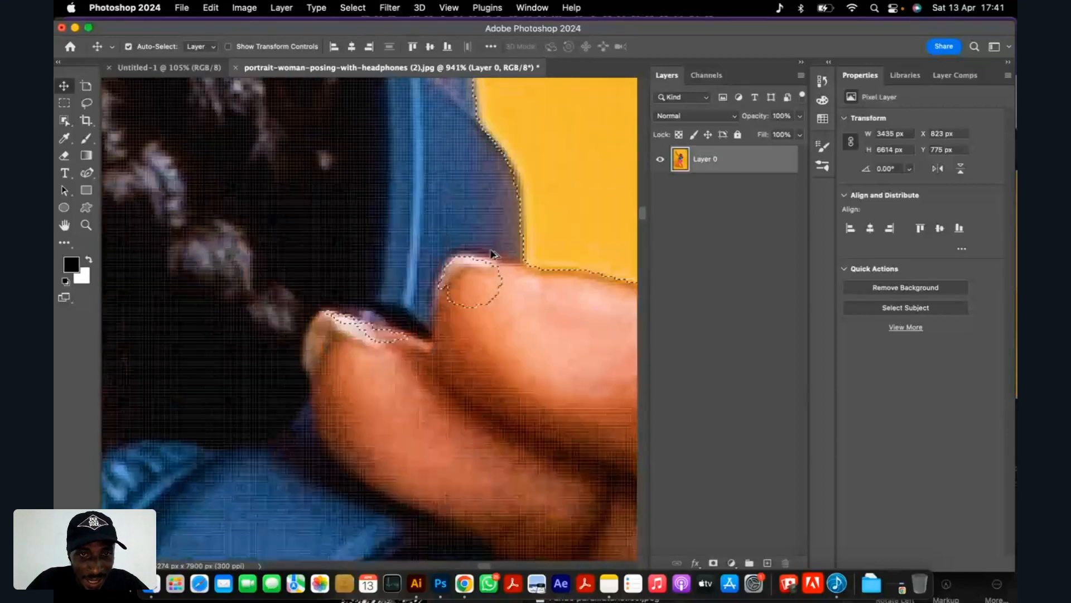
{"action": "scroll", "coordinate": [491, 254], "scroll_direction": "down", "scroll_amount": 4}
{"action": "left_click", "coordinate": [87, 105]}
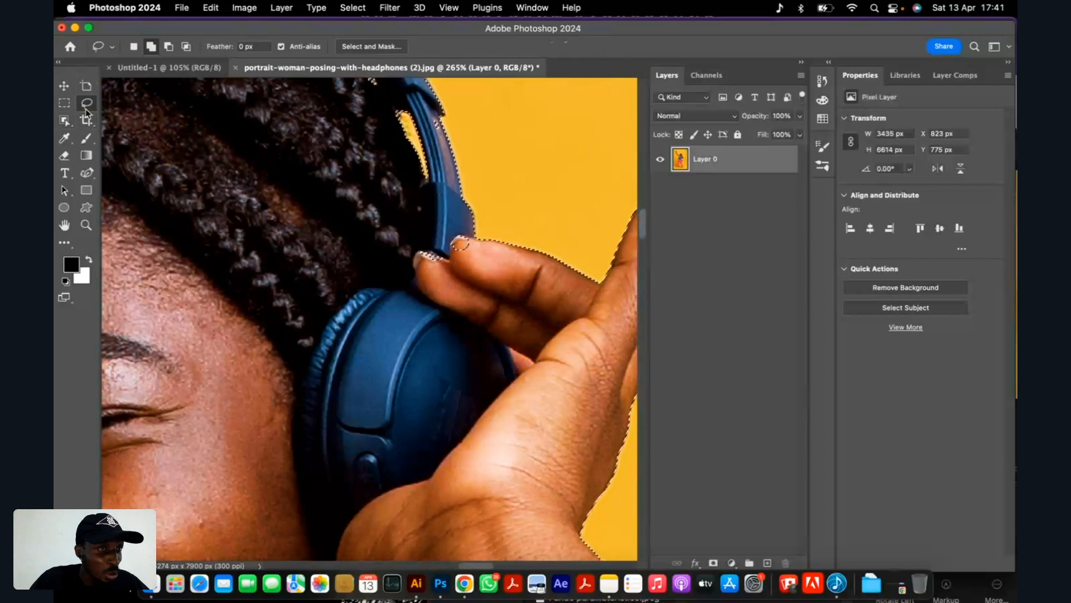
{"action": "scroll", "coordinate": [468, 251], "scroll_direction": "down", "scroll_amount": 5}
{"action": "scroll", "coordinate": [475, 257], "scroll_direction": "up", "scroll_amount": 6}
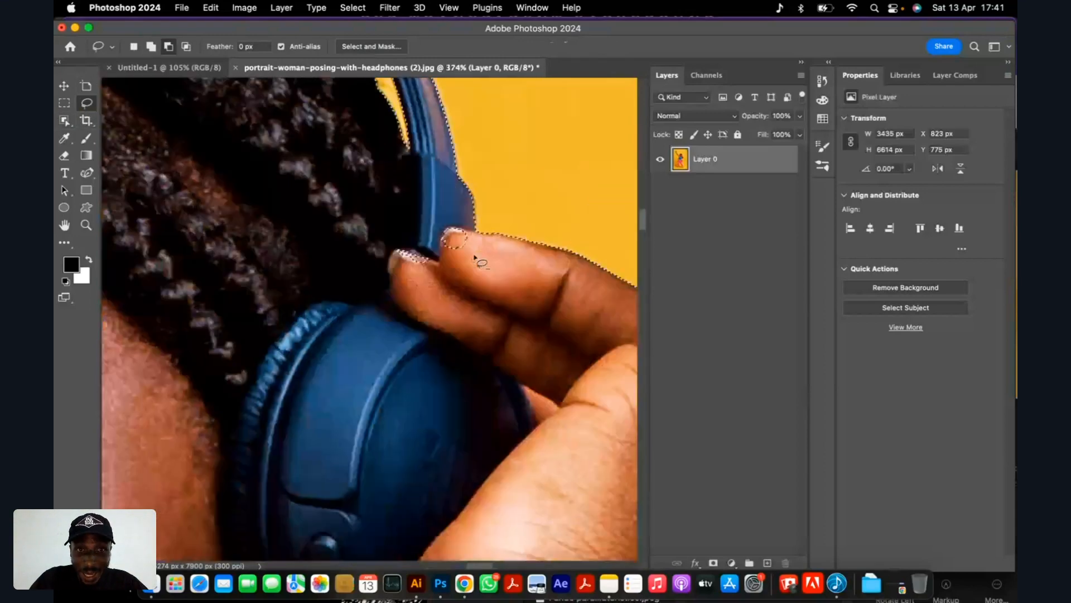
{"action": "scroll", "coordinate": [475, 257], "scroll_direction": "up", "scroll_amount": 1}
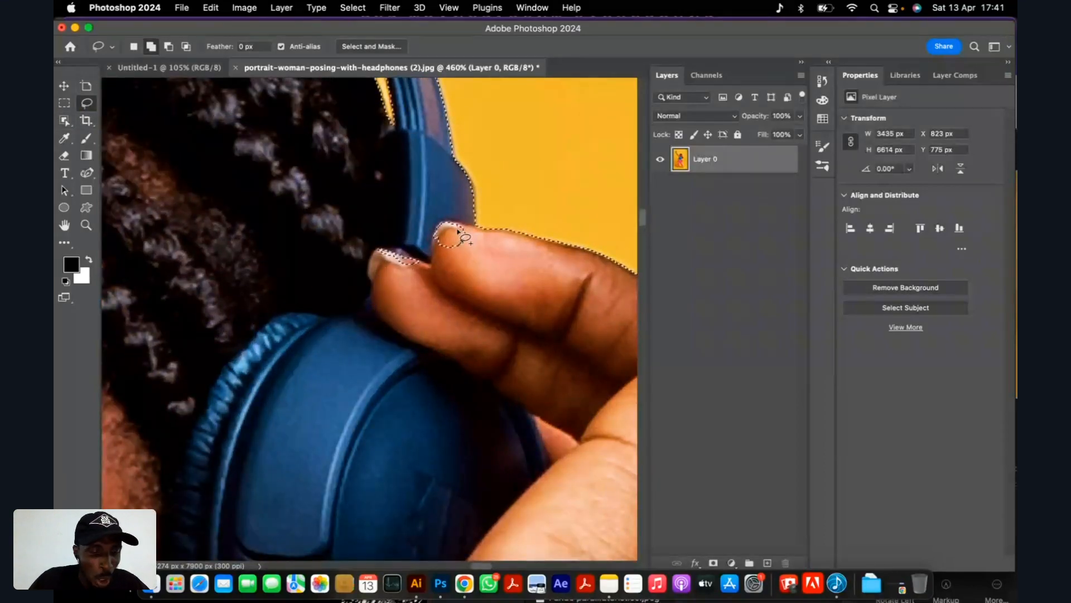
{"action": "mouse_move", "coordinate": [445, 196]}
{"action": "left_mouse_down"}
{"action": "mouse_move", "coordinate": [321, 244]}
{"action": "mouse_move", "coordinate": [486, 313]}
{"action": "mouse_move", "coordinate": [477, 231]}
{"action": "mouse_move", "coordinate": [427, 197]}
{"action": "left_mouse_up"}
{"action": "scroll", "coordinate": [414, 206], "scroll_direction": "down", "scroll_amount": 1}
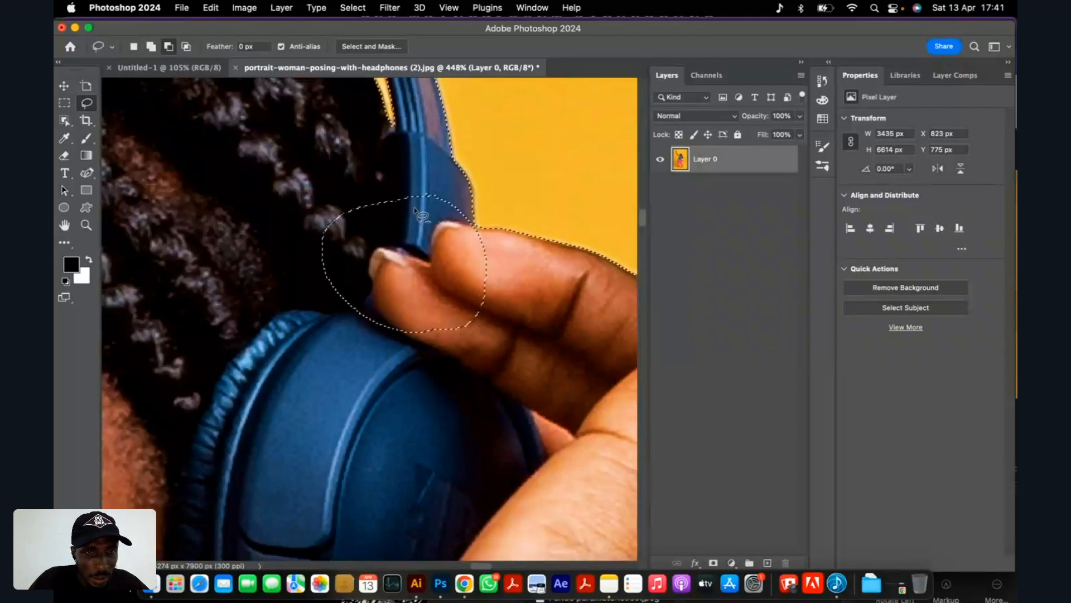
{"action": "key", "text": "super+z"}
{"action": "mouse_move", "coordinate": [347, 228]}
{"action": "left_mouse_down"}
{"action": "mouse_move", "coordinate": [463, 218]}
{"action": "mouse_move", "coordinate": [339, 269]}
{"action": "mouse_move", "coordinate": [391, 268]}
{"action": "left_mouse_up"}
{"action": "scroll", "coordinate": [390, 268], "scroll_direction": "down", "scroll_amount": 10}
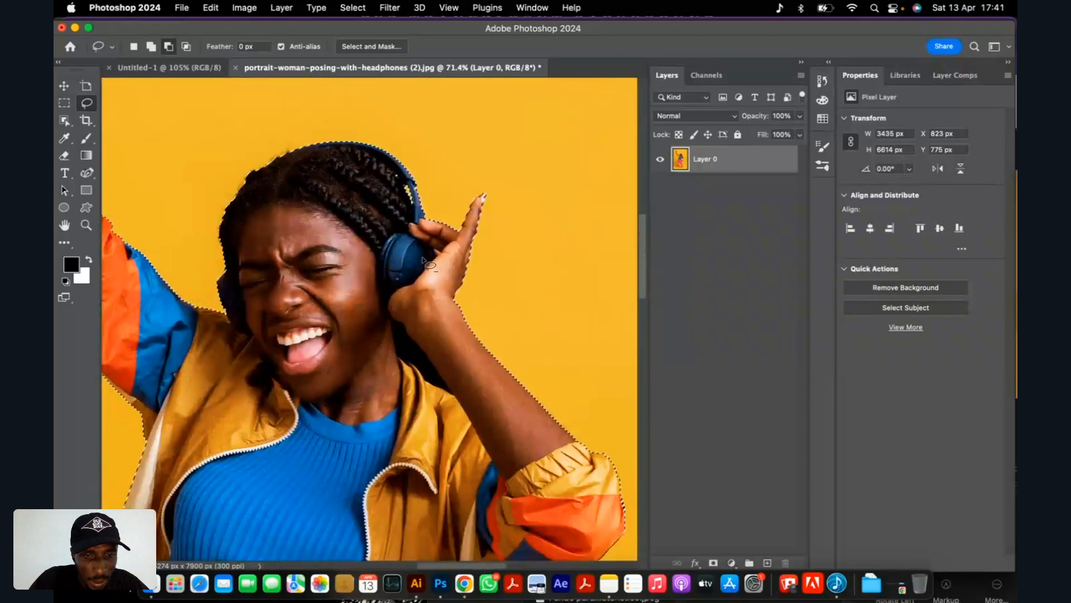
Add the missed jacket strip beneath the bent elbow's blue sleeve edge to the woman's selection with the Lasso tool.
{"action": "scroll", "coordinate": [423, 260], "scroll_direction": "down", "scroll_amount": 3}
{"action": "scroll", "coordinate": [433, 370], "scroll_direction": "up", "scroll_amount": 10}
{"action": "scroll", "coordinate": [433, 370], "scroll_direction": "down", "scroll_amount": 10}
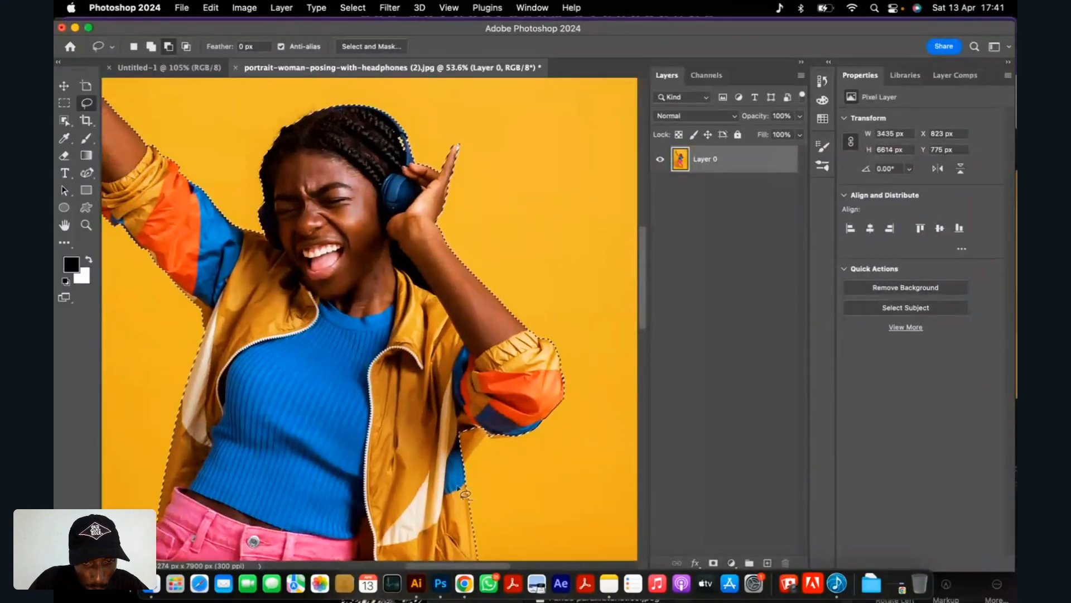
{"action": "scroll", "coordinate": [465, 494], "scroll_direction": "up", "scroll_amount": 8}
{"action": "key", "text": "shift"}
{"action": "mouse_move", "coordinate": [534, 209]}
{"action": "left_mouse_down"}
{"action": "mouse_move", "coordinate": [555, 226]}
{"action": "mouse_move", "coordinate": [555, 274]}
{"action": "mouse_move", "coordinate": [488, 364]}
{"action": "mouse_move", "coordinate": [359, 286]}
{"action": "mouse_move", "coordinate": [363, 304]}
{"action": "left_mouse_up"}
{"action": "scroll", "coordinate": [453, 200], "scroll_direction": "down", "scroll_amount": 6}
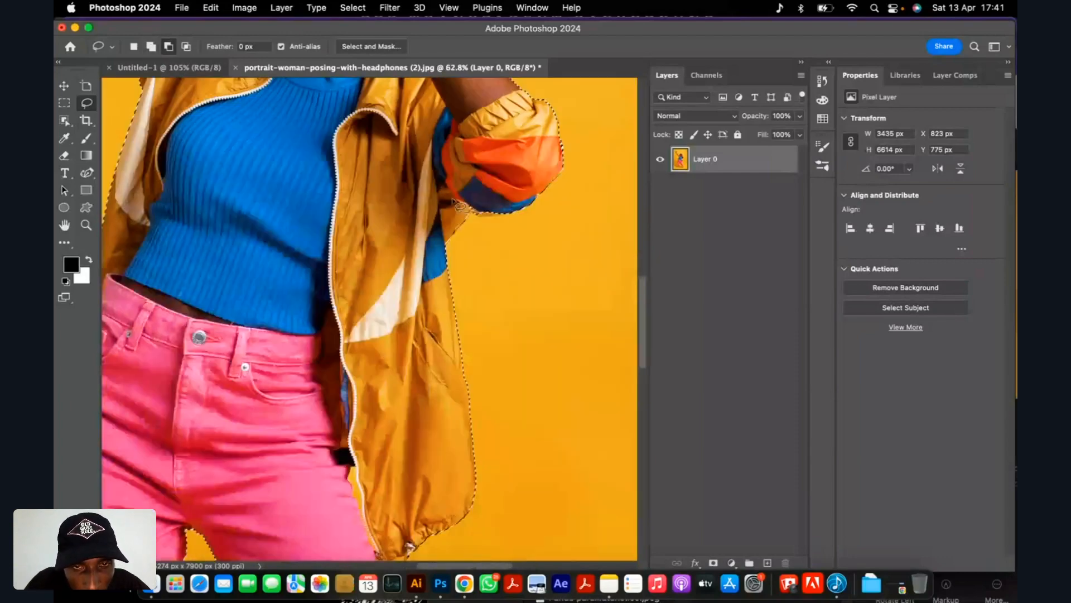
{"action": "scroll", "coordinate": [458, 206], "scroll_direction": "up", "scroll_amount": 9}
{"action": "key", "text": "shift"}
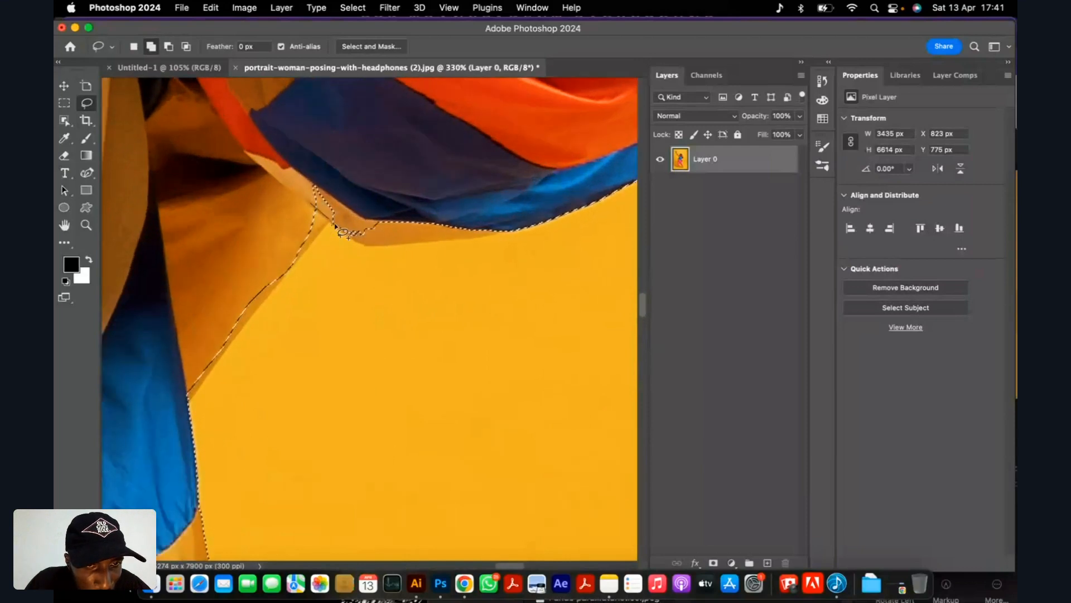
{"action": "mouse_move", "coordinate": [345, 234]}
{"action": "left_mouse_down"}
{"action": "mouse_move", "coordinate": [387, 249]}
{"action": "mouse_move", "coordinate": [506, 235]}
{"action": "mouse_move", "coordinate": [547, 212]}
{"action": "mouse_move", "coordinate": [372, 161]}
{"action": "mouse_move", "coordinate": [303, 184]}
{"action": "mouse_move", "coordinate": [317, 211]}
{"action": "left_mouse_up"}
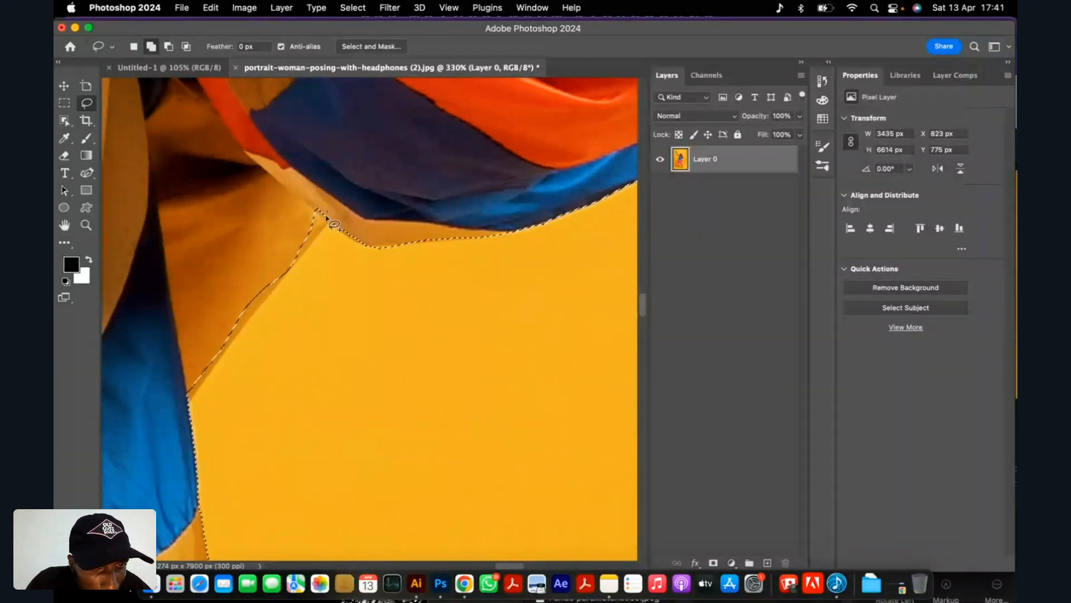
Refine the selection along the jacket's diagonal fold below the elbow with the Lasso tool so it follows the fabric edge.
{"action": "key", "text": "alt"}
{"action": "mouse_move", "coordinate": [256, 316]}
{"action": "left_mouse_down"}
{"action": "mouse_move", "coordinate": [370, 160]}
{"action": "mouse_move", "coordinate": [328, 215]}
{"action": "left_mouse_up"}
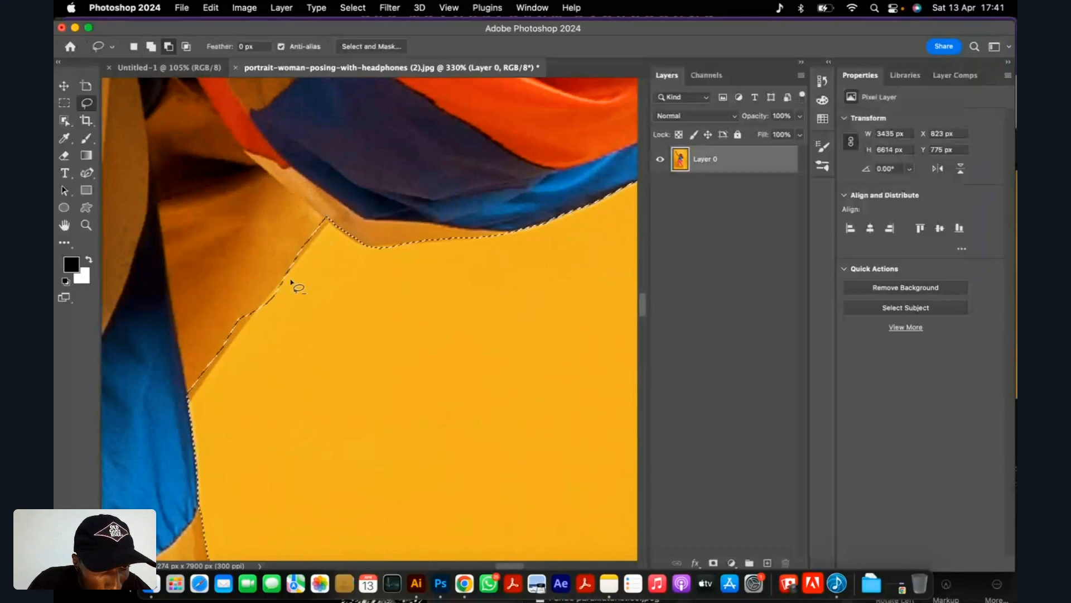
{"action": "scroll", "coordinate": [291, 281], "scroll_direction": "up", "scroll_amount": 3}
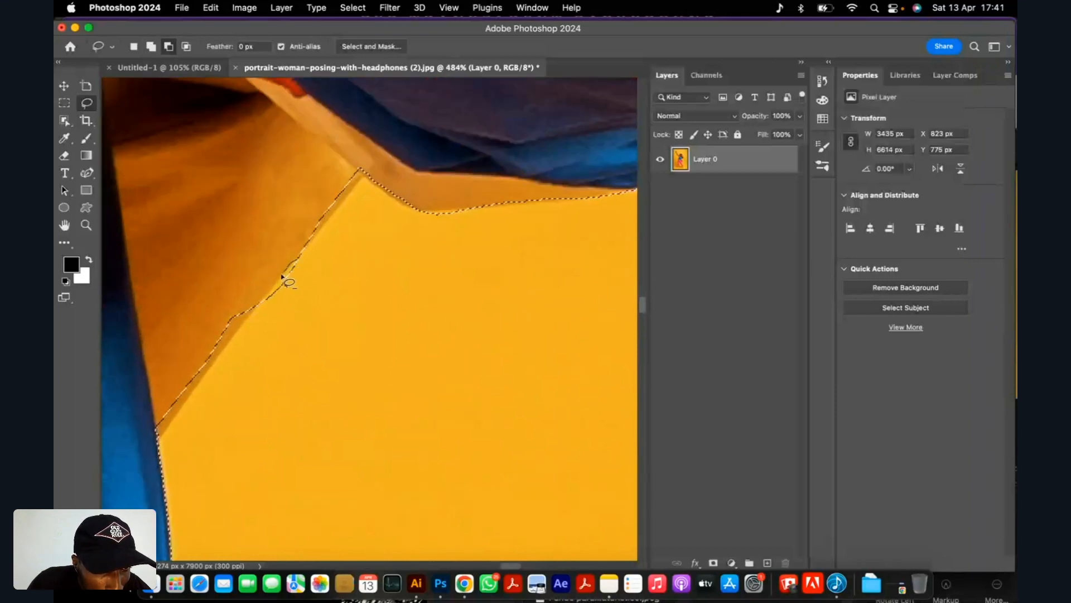
{"action": "scroll", "coordinate": [251, 309], "scroll_direction": "down", "scroll_amount": 2}
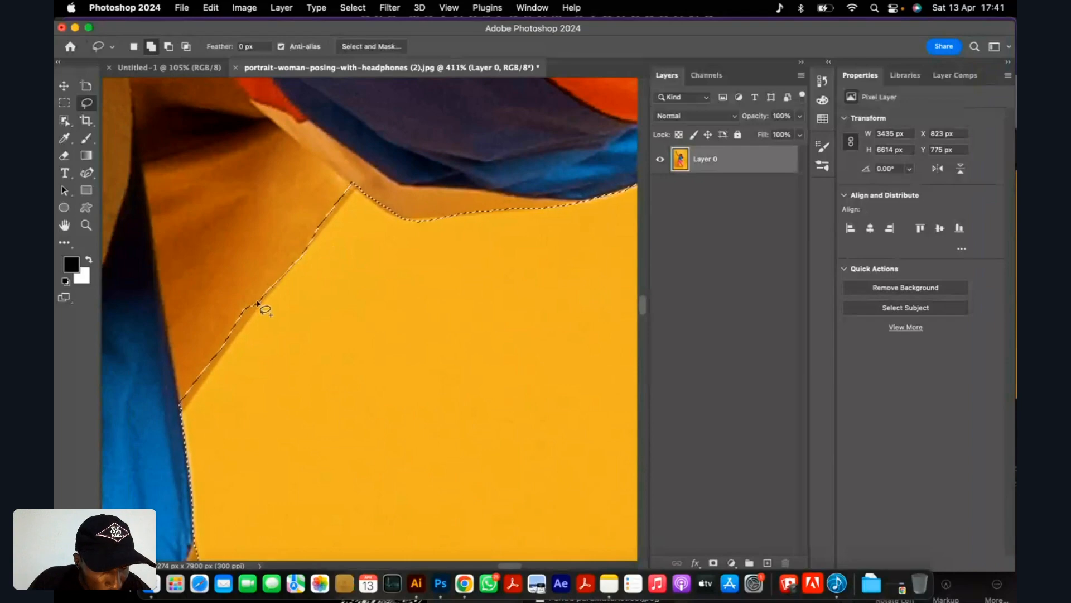
{"action": "mouse_move", "coordinate": [258, 304]}
{"action": "left_mouse_down"}
{"action": "mouse_move", "coordinate": [186, 411]}
{"action": "mouse_move", "coordinate": [212, 241]}
{"action": "mouse_move", "coordinate": [259, 275]}
{"action": "mouse_move", "coordinate": [259, 304]}
{"action": "left_mouse_up"}
Subtract the yellow background gap between the pink trousers and the jacket zip from the selection with the Magic Wand tool.
{"action": "scroll", "coordinate": [262, 298], "scroll_direction": "down", "scroll_amount": 5}
{"action": "scroll", "coordinate": [384, 346], "scroll_direction": "down", "scroll_amount": 5}
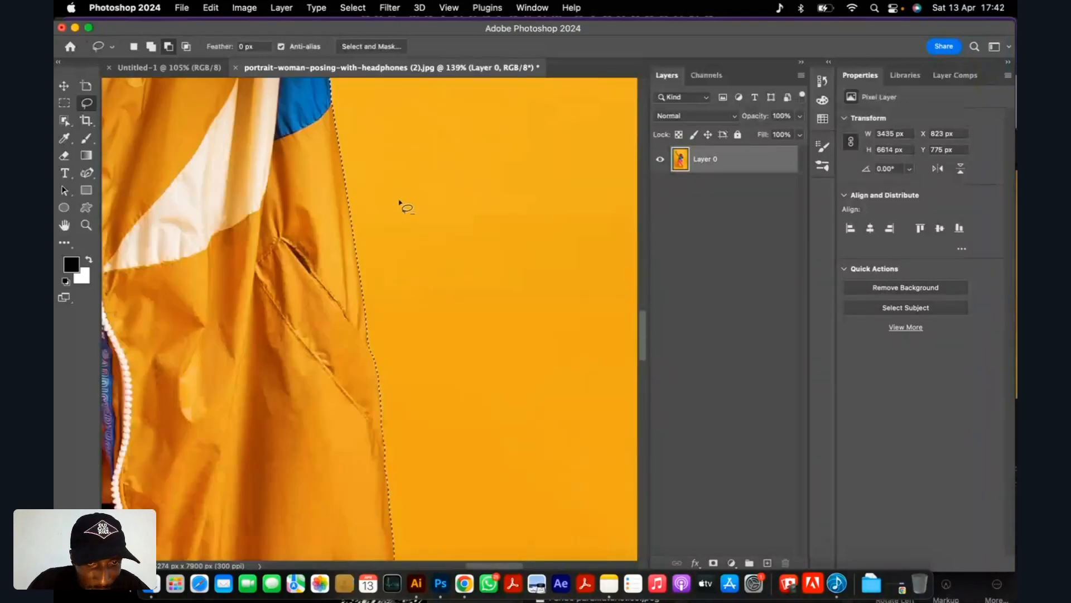
{"action": "scroll", "coordinate": [399, 202], "scroll_direction": "down", "scroll_amount": 3}
{"action": "scroll", "coordinate": [316, 433], "scroll_direction": "up", "scroll_amount": 8}
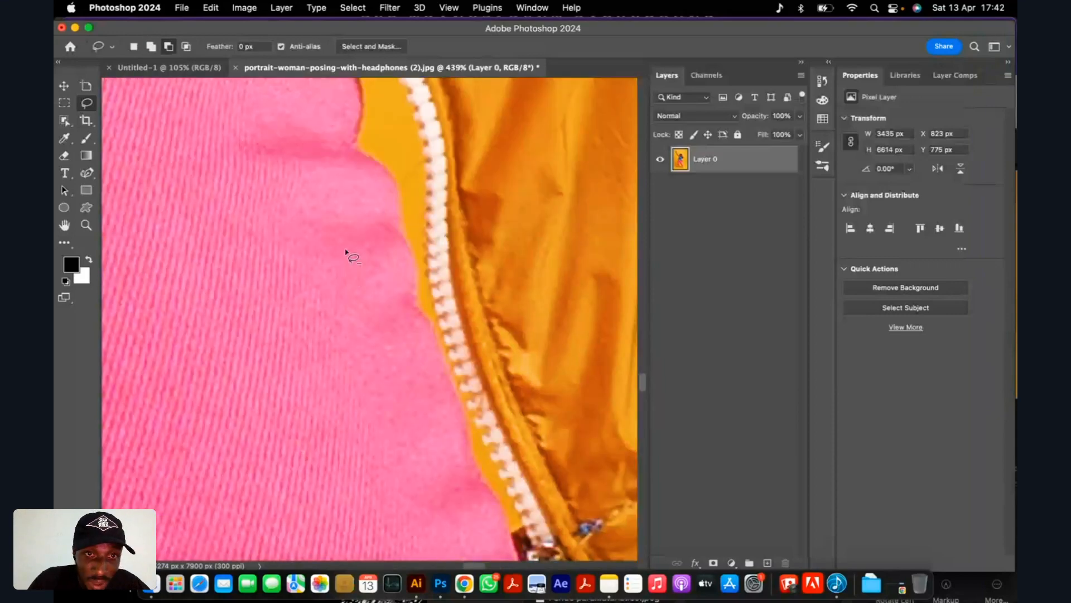
{"action": "scroll", "coordinate": [346, 252], "scroll_direction": "down", "scroll_amount": 5}
{"action": "scroll", "coordinate": [349, 146], "scroll_direction": "up", "scroll_amount": 3}
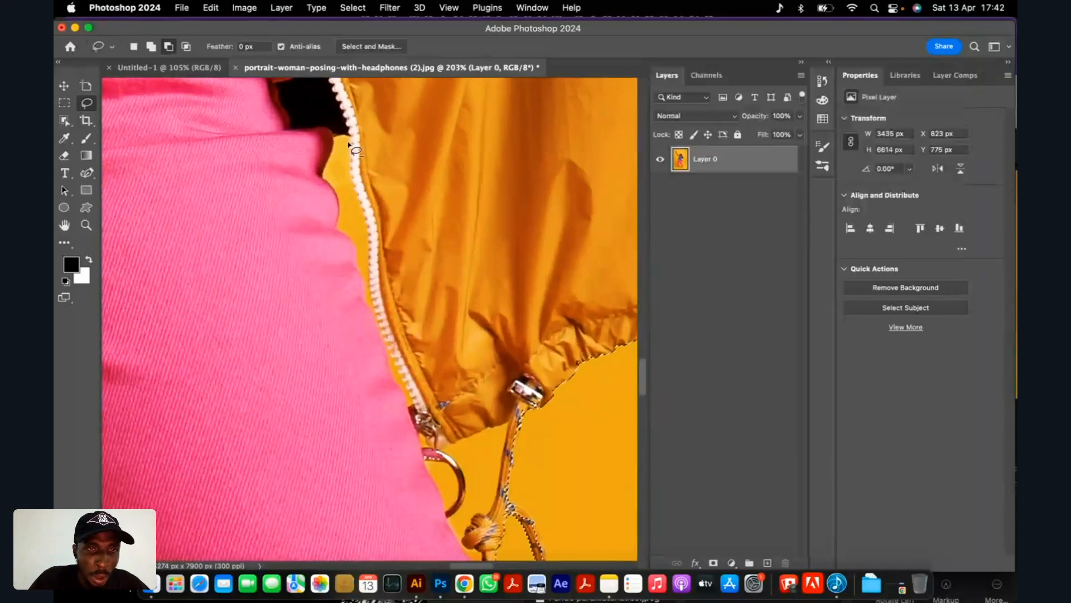
{"action": "scroll", "coordinate": [350, 146], "scroll_direction": "up", "scroll_amount": 1}
{"action": "left_click", "coordinate": [64, 120]}
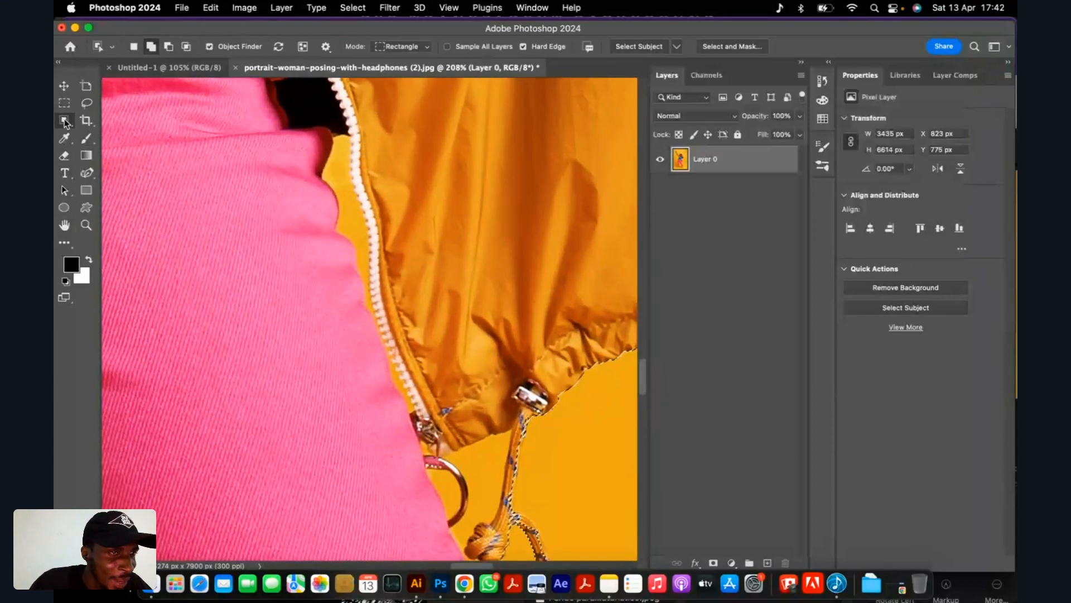
{"action": "right_click", "coordinate": [65, 122]}
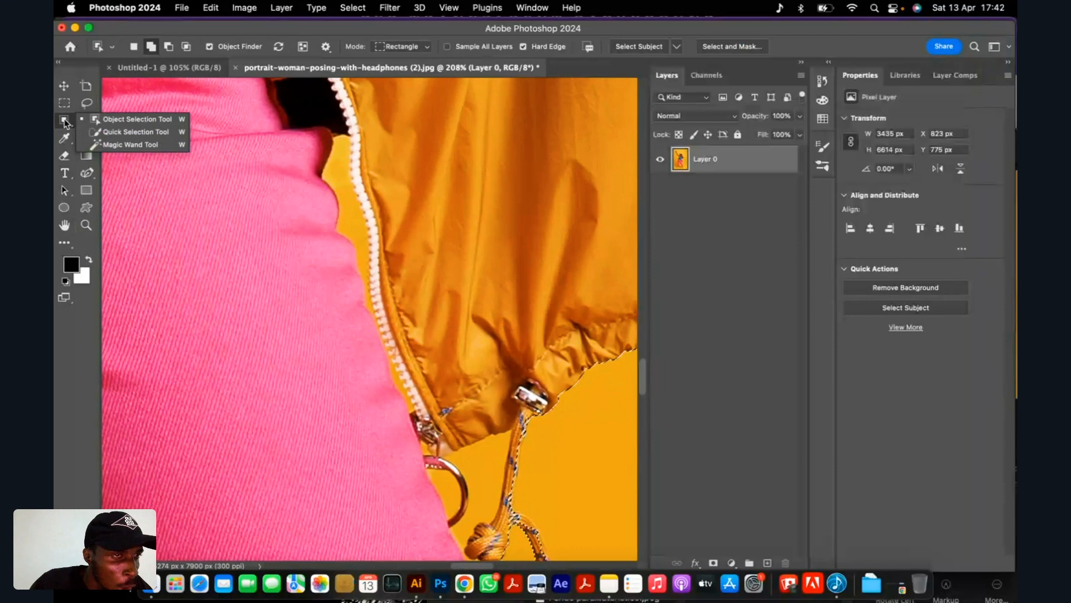
{"action": "left_click", "coordinate": [118, 145]}
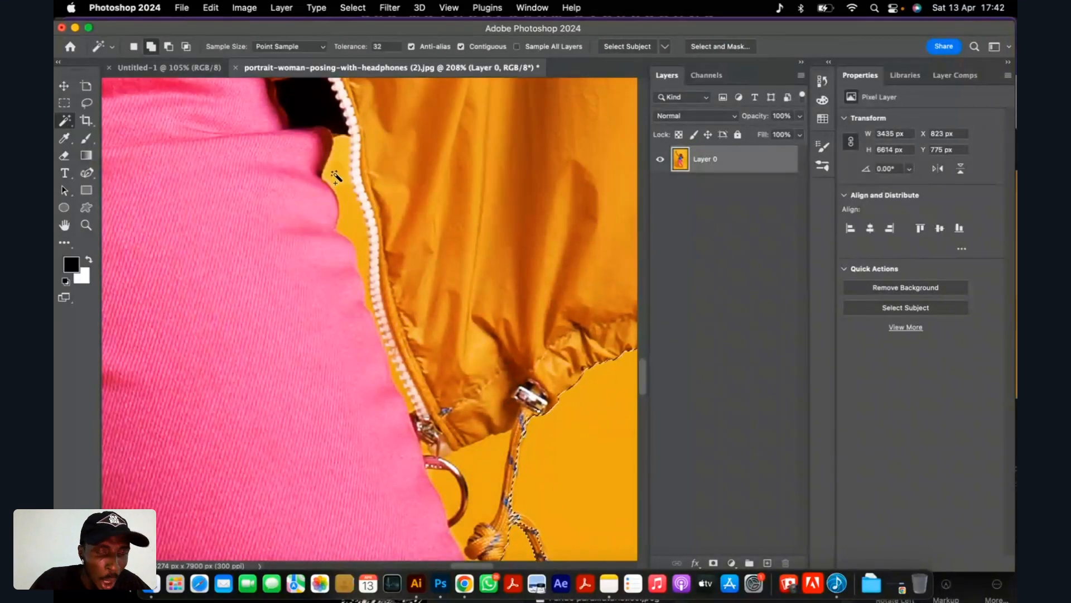
{"action": "left_click", "coordinate": [335, 177], "text": "shift"}
{"action": "scroll", "coordinate": [340, 178], "scroll_direction": "down", "scroll_amount": 5}
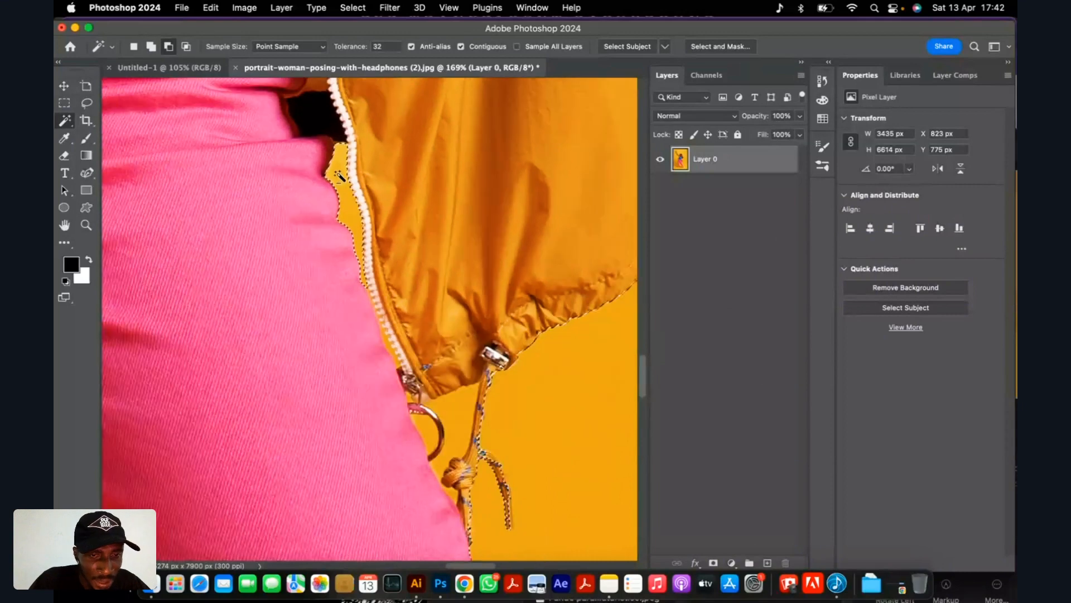
Subtract the yellow background inside the metal ring and between the ring and the jacket's drawcord from the selection.
{"action": "scroll", "coordinate": [466, 467], "scroll_direction": "up", "scroll_amount": 8}
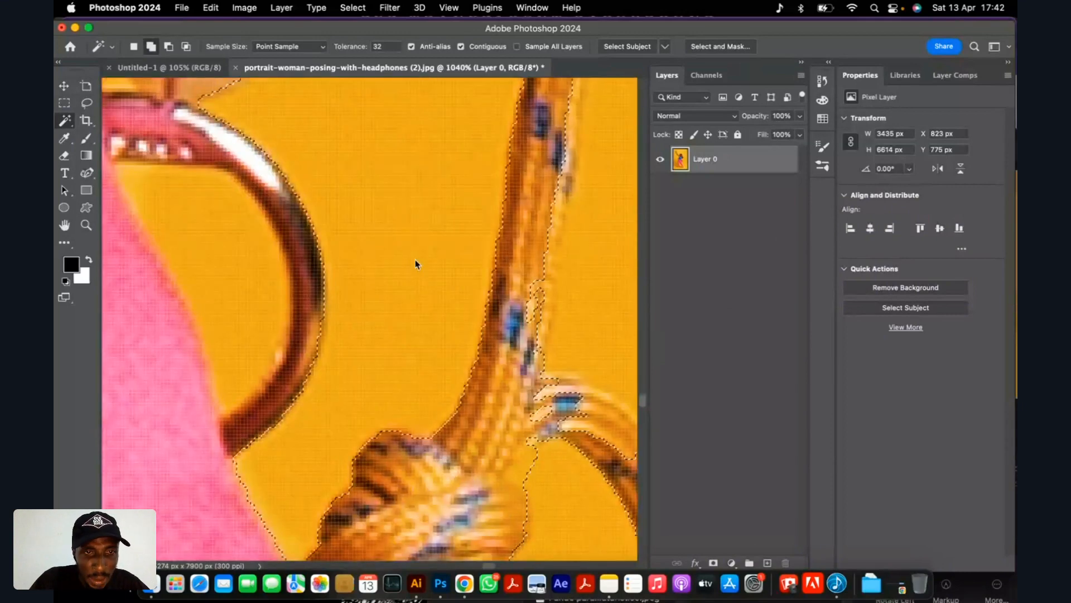
{"action": "scroll", "coordinate": [390, 267], "scroll_direction": "down", "scroll_amount": 6}
{"action": "scroll", "coordinate": [385, 254], "scroll_direction": "up", "scroll_amount": 6}
{"action": "scroll", "coordinate": [425, 234], "scroll_direction": "down", "scroll_amount": 1}
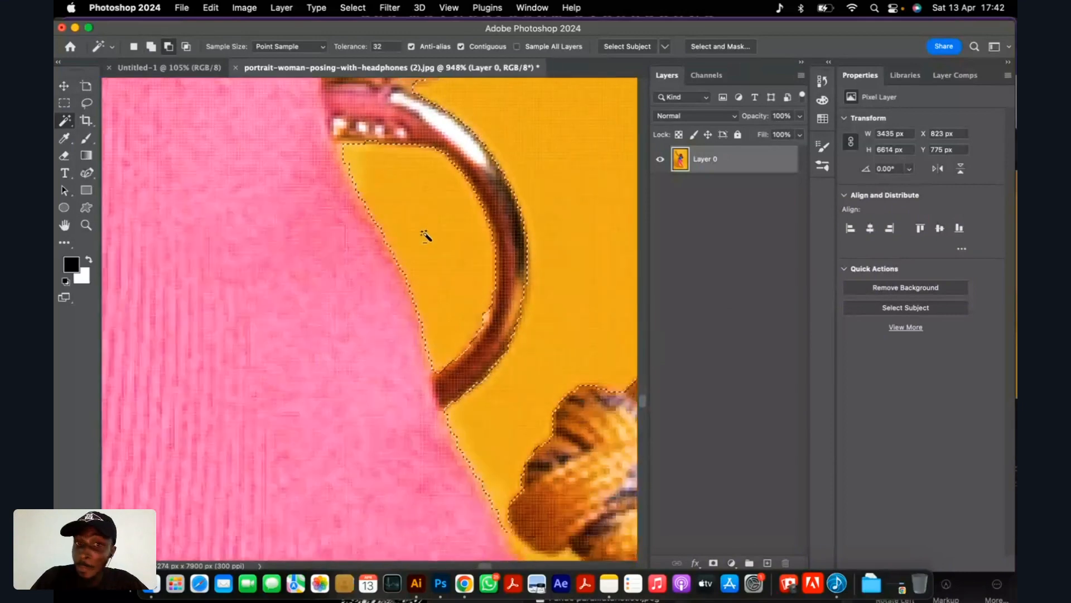
Add the missed skin at the tip of the raised finger beside the headphones to the selection with the Lasso tool.
{"action": "scroll", "coordinate": [426, 237], "scroll_direction": "down", "scroll_amount": 10}
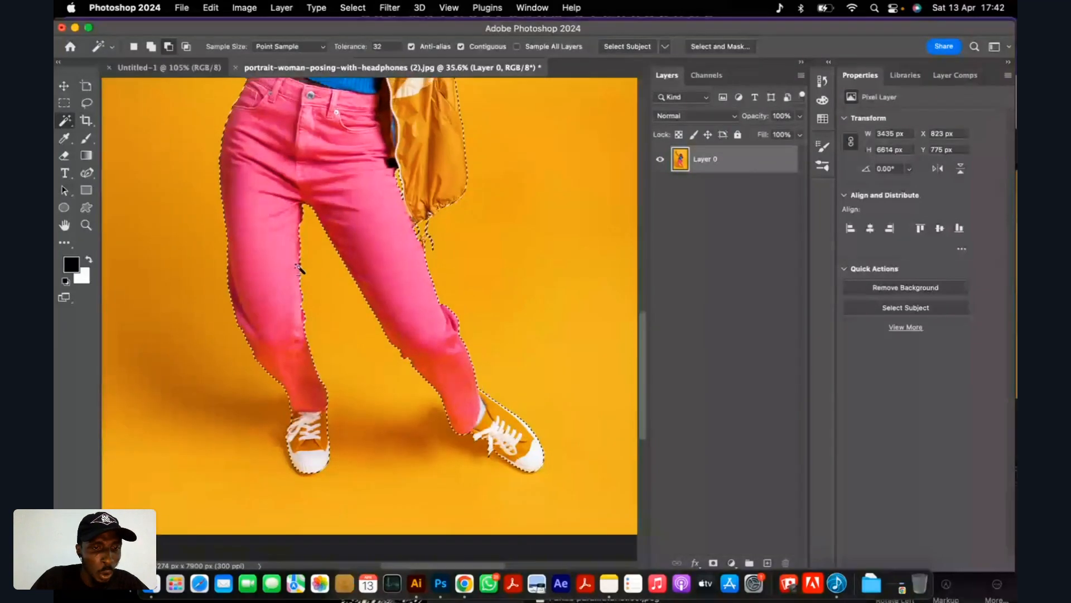
{"action": "scroll", "coordinate": [299, 269], "scroll_direction": "down", "scroll_amount": 4}
{"action": "scroll", "coordinate": [304, 251], "scroll_direction": "up", "scroll_amount": 3}
{"action": "scroll", "coordinate": [309, 146], "scroll_direction": "up", "scroll_amount": 5}
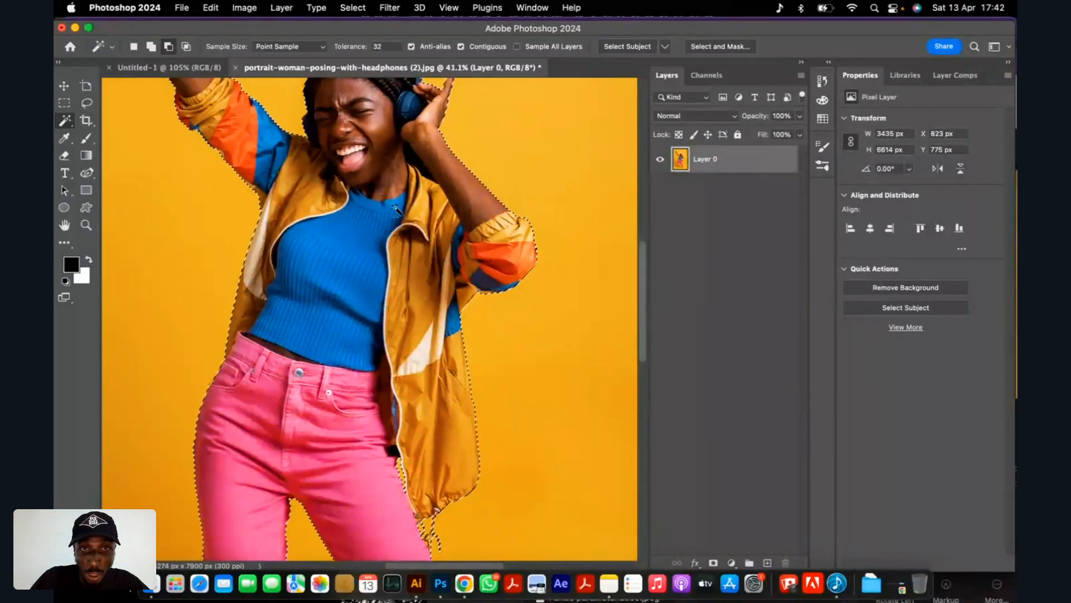
{"action": "scroll", "coordinate": [409, 220], "scroll_direction": "up", "scroll_amount": 5}
{"action": "scroll", "coordinate": [408, 212], "scroll_direction": "down", "scroll_amount": 5}
{"action": "scroll", "coordinate": [418, 162], "scroll_direction": "up", "scroll_amount": 5}
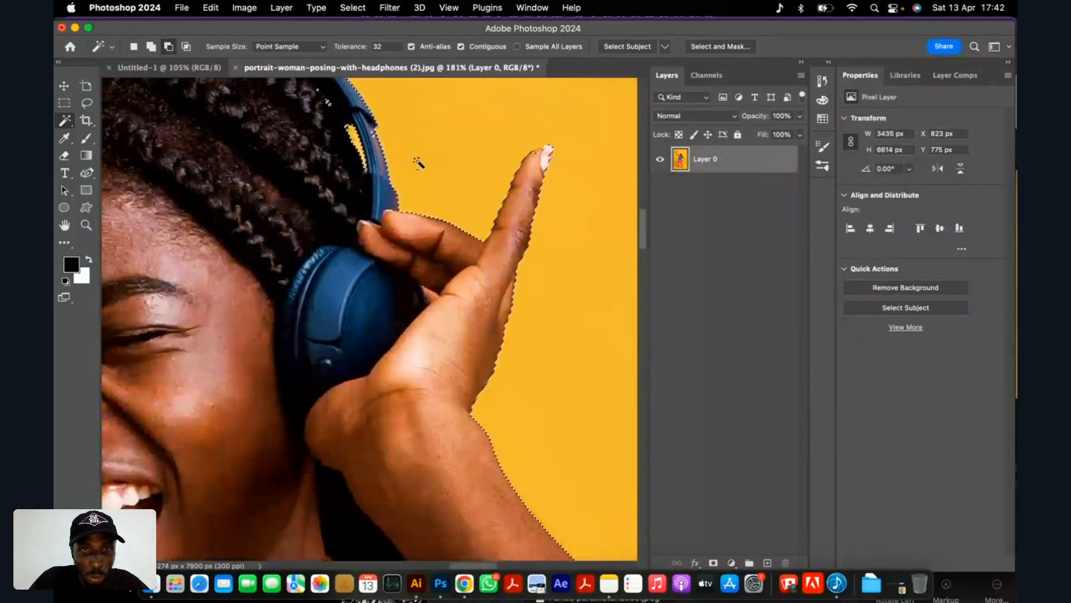
{"action": "scroll", "coordinate": [567, 154], "scroll_direction": "up", "scroll_amount": 5}
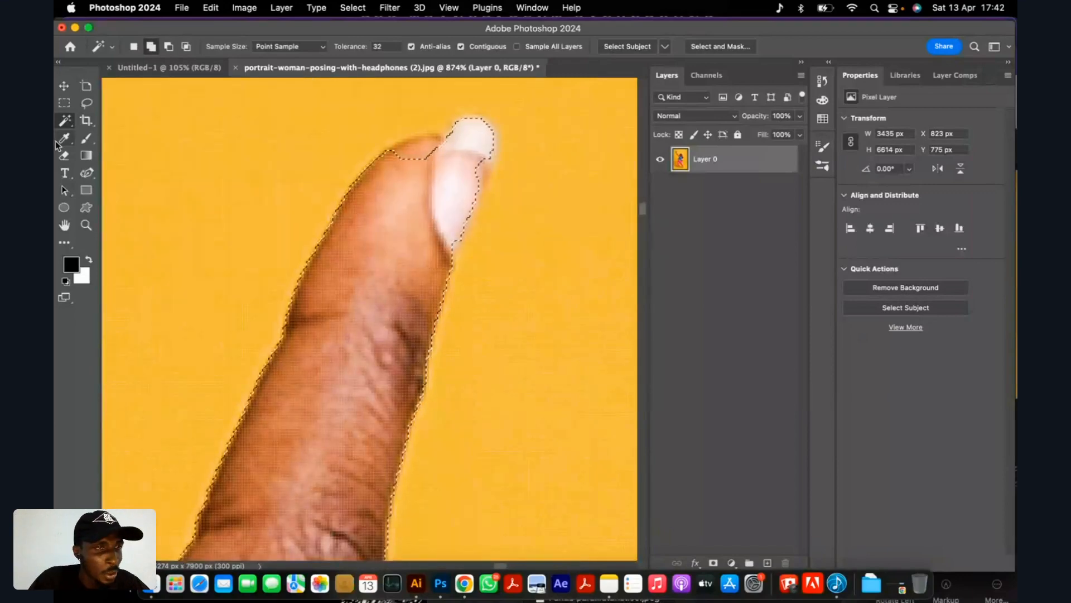
{"action": "left_click", "coordinate": [87, 104]}
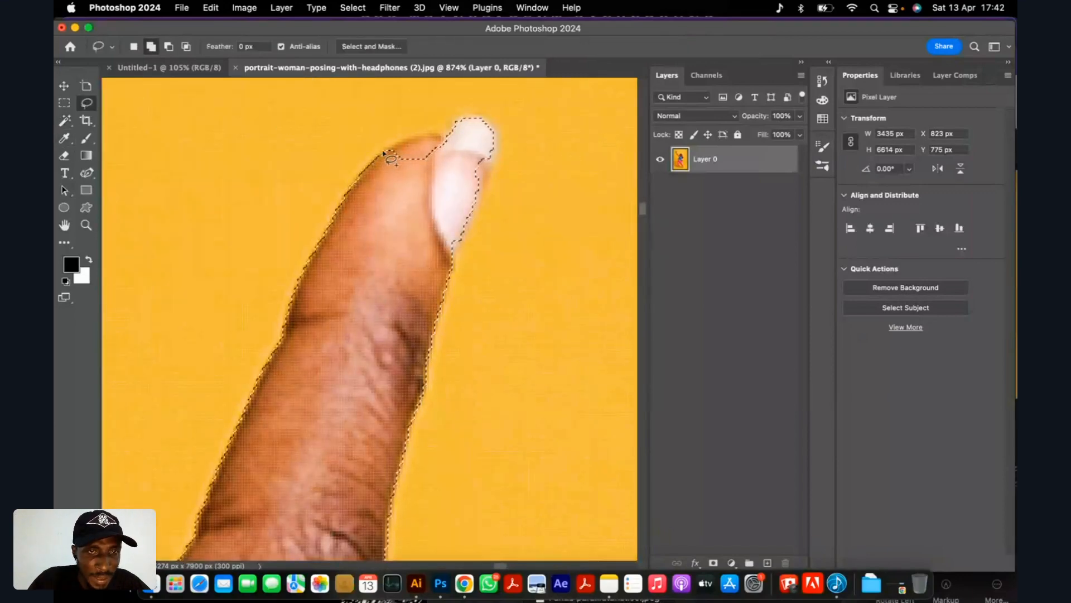
{"action": "left_click_drag", "start_coordinate": [463, 162], "coordinate": [464, 164]}
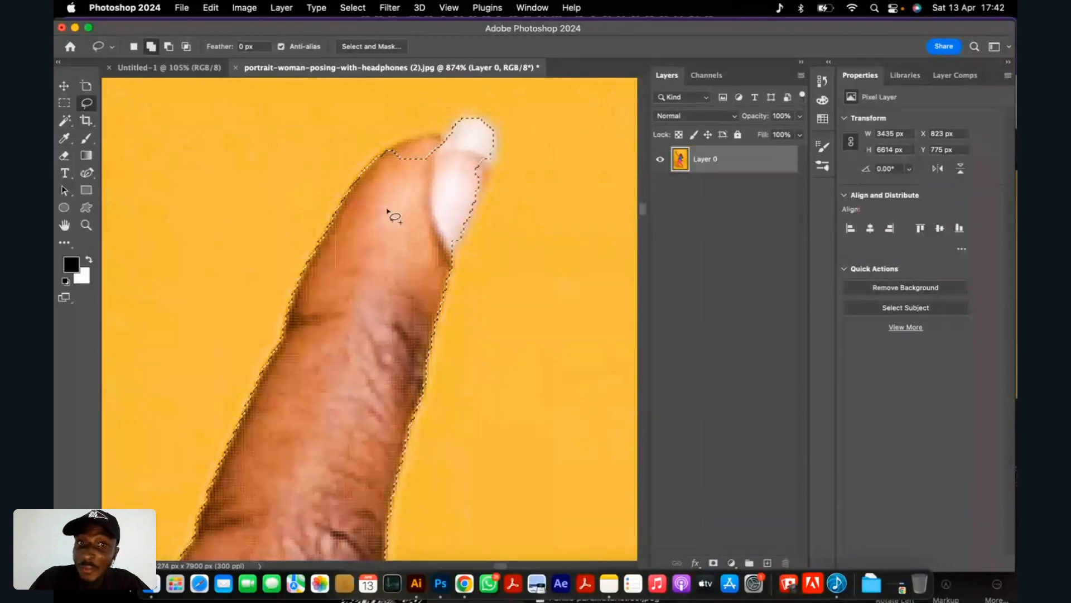
{"action": "mouse_move", "coordinate": [389, 151]}
{"action": "left_mouse_down"}
{"action": "mouse_move", "coordinate": [412, 143]}
{"action": "mouse_move", "coordinate": [462, 193]}
{"action": "left_mouse_up"}
{"action": "left_click_drag", "start_coordinate": [491, 150], "coordinate": [493, 160]}
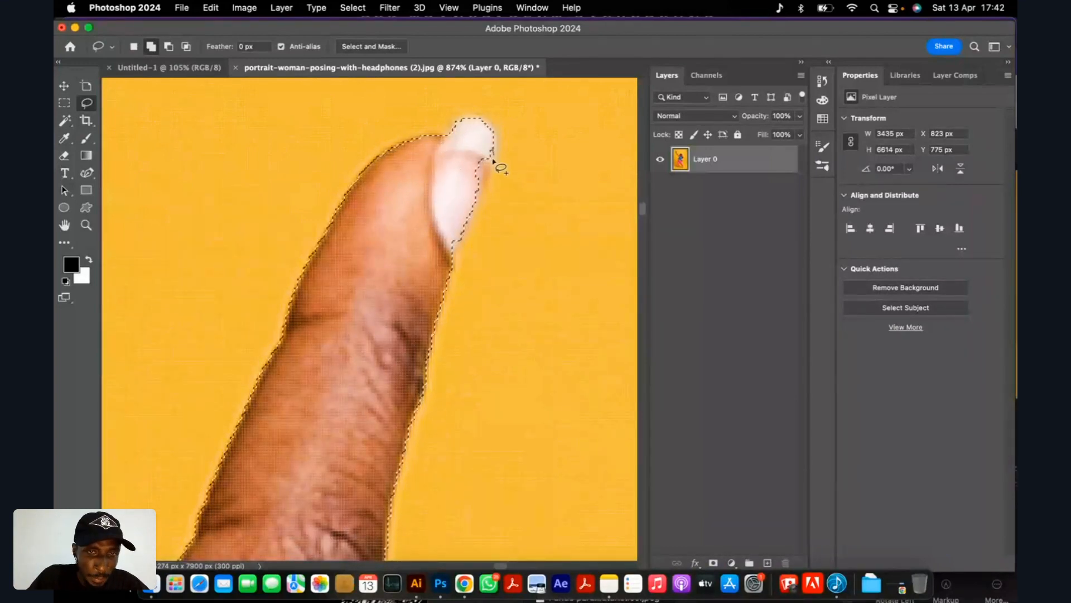
Add the missed spots in the braids inside the headphone band to the selection with the Lasso tool.
{"action": "scroll", "coordinate": [438, 172], "scroll_direction": "down", "scroll_amount": 10, "text": "alt"}
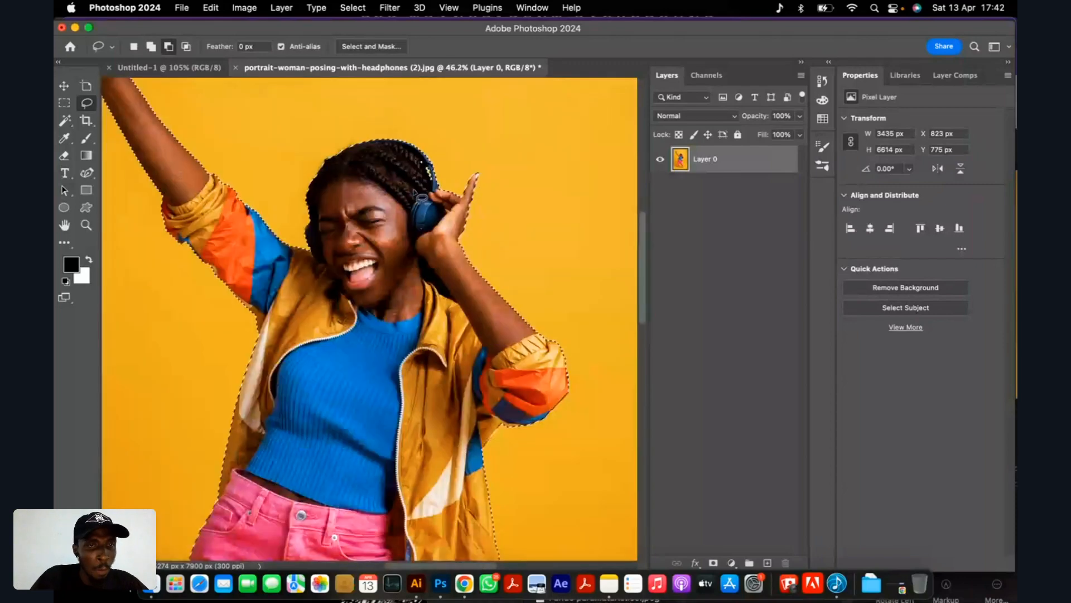
{"action": "scroll", "coordinate": [438, 172], "scroll_direction": "up", "scroll_amount": 8, "text": "alt"}
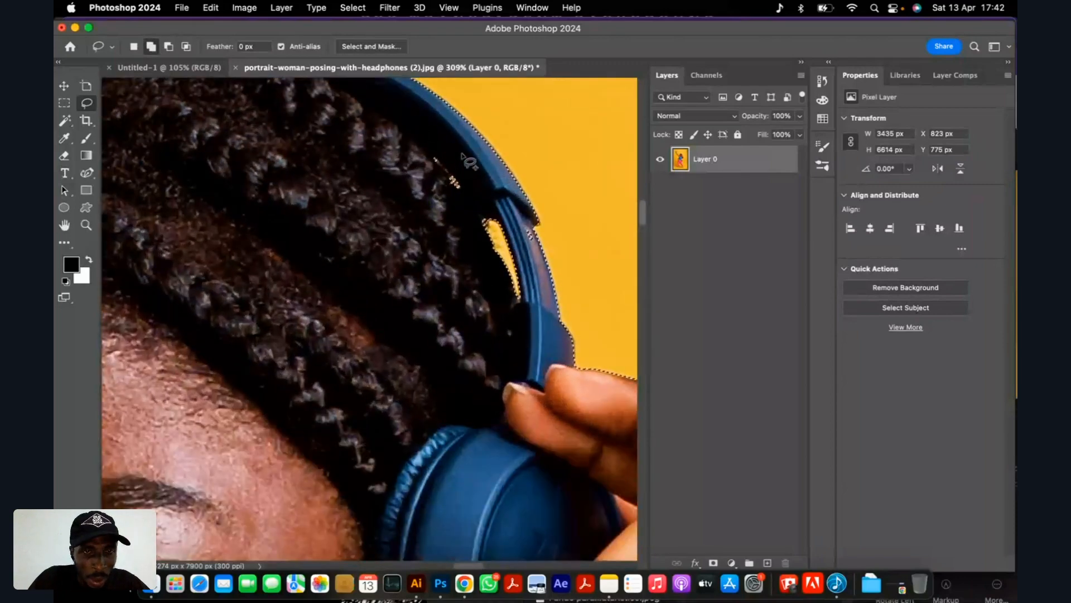
{"action": "left_click_drag", "start_coordinate": [453, 137], "coordinate": [434, 220]}
{"action": "left_click_drag", "start_coordinate": [468, 148], "coordinate": [467, 146]}
{"action": "scroll", "coordinate": [467, 148], "scroll_direction": "down", "scroll_amount": 7, "text": "alt"}
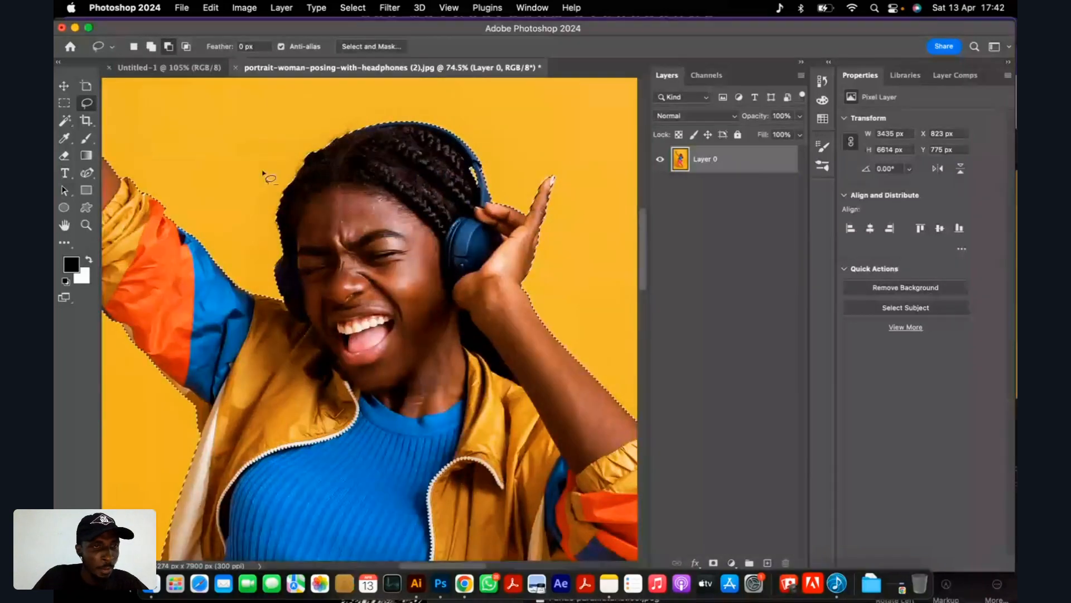
Inspect the selection outline around the raised fist, hips and legs, and open the selection commands.
{"action": "scroll", "coordinate": [240, 153], "scroll_direction": "up", "scroll_amount": 6, "text": "alt"}
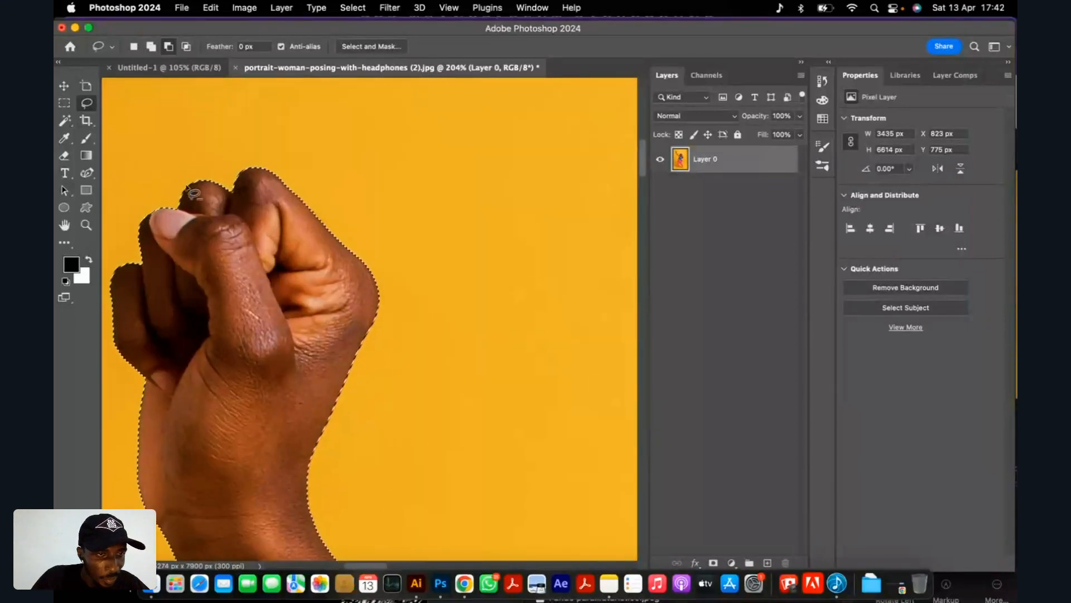
{"action": "scroll", "coordinate": [276, 258], "scroll_direction": "down", "scroll_amount": 8, "text": "alt"}
{"action": "scroll", "coordinate": [323, 432], "scroll_direction": "up", "scroll_amount": 6, "text": "alt"}
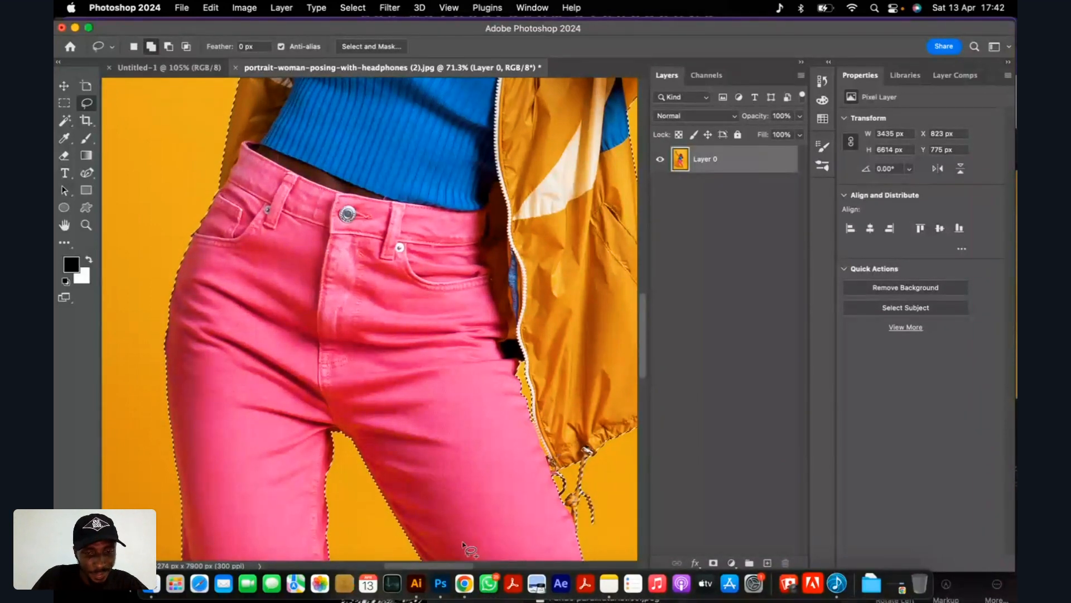
{"action": "scroll", "coordinate": [342, 220], "scroll_direction": "up", "scroll_amount": 5}
{"action": "scroll", "coordinate": [342, 221], "scroll_direction": "down", "scroll_amount": 5}
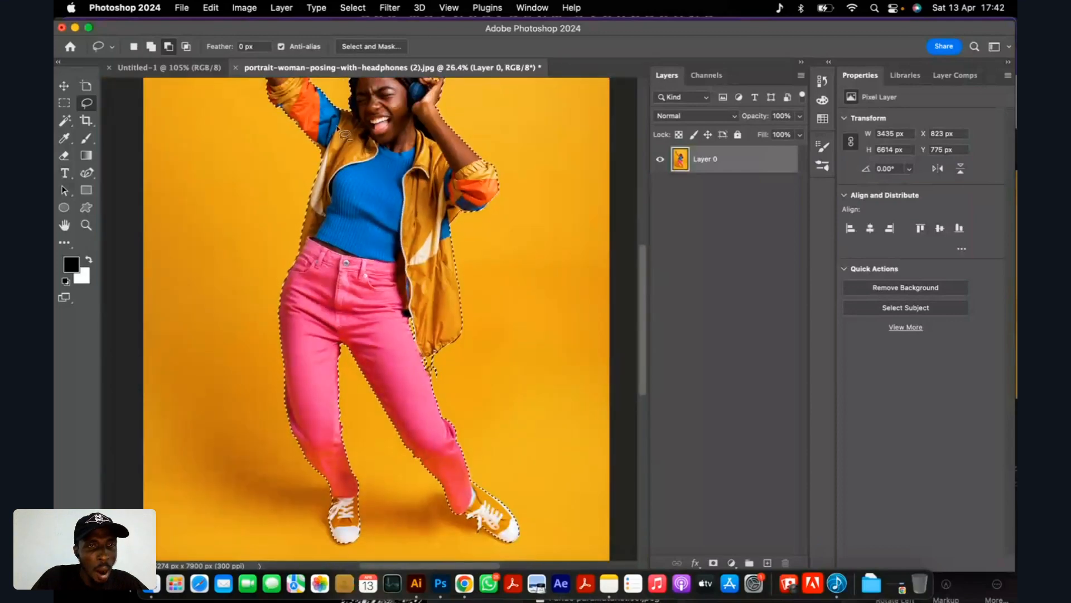
{"action": "left_click", "coordinate": [353, 8]}
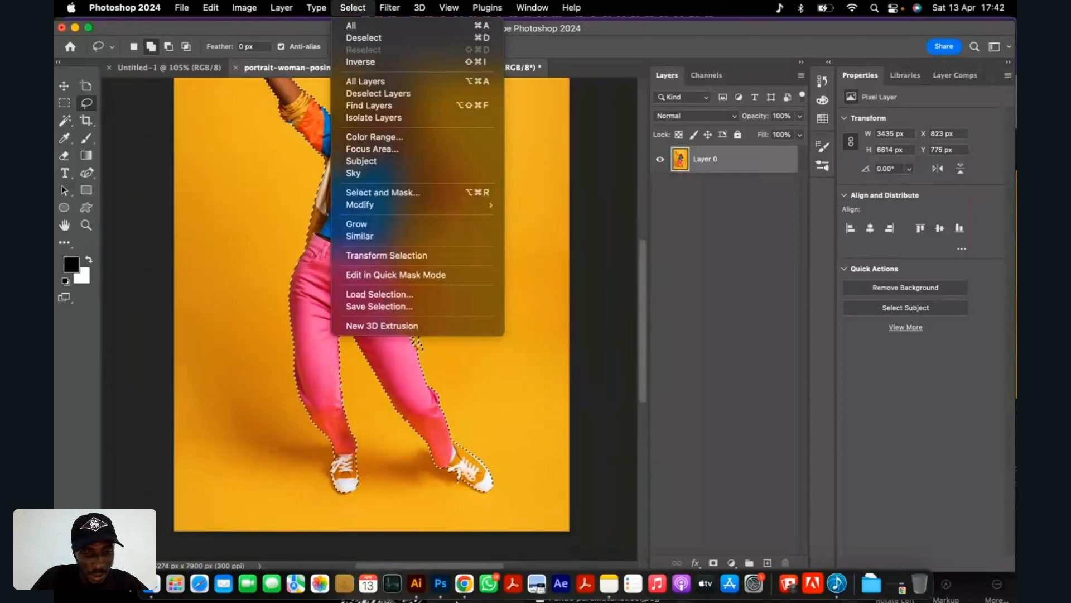
Switch to Chrome to check the Pixel Pulse Episode 1 live session page, and return to Photoshop.
{"action": "left_click", "coordinate": [471, 594]}
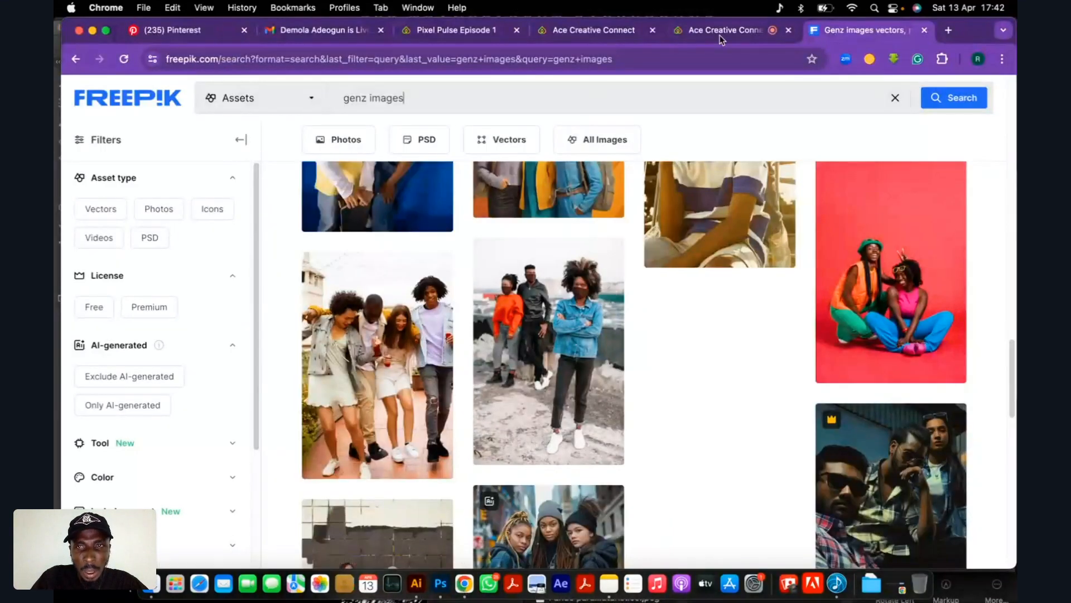
{"action": "left_click", "coordinate": [735, 31]}
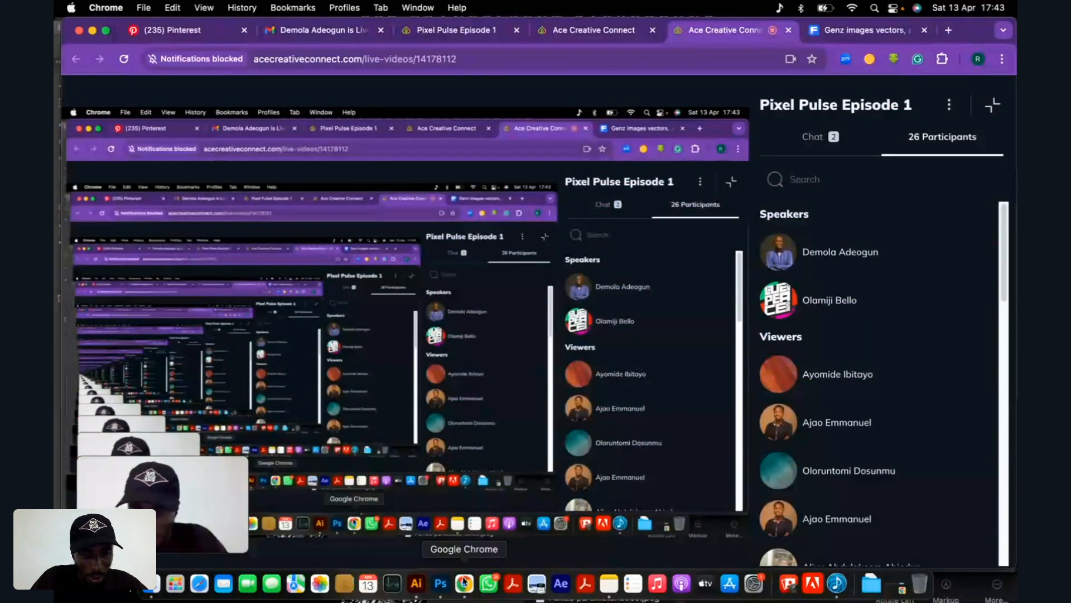
{"action": "left_click", "coordinate": [444, 589]}
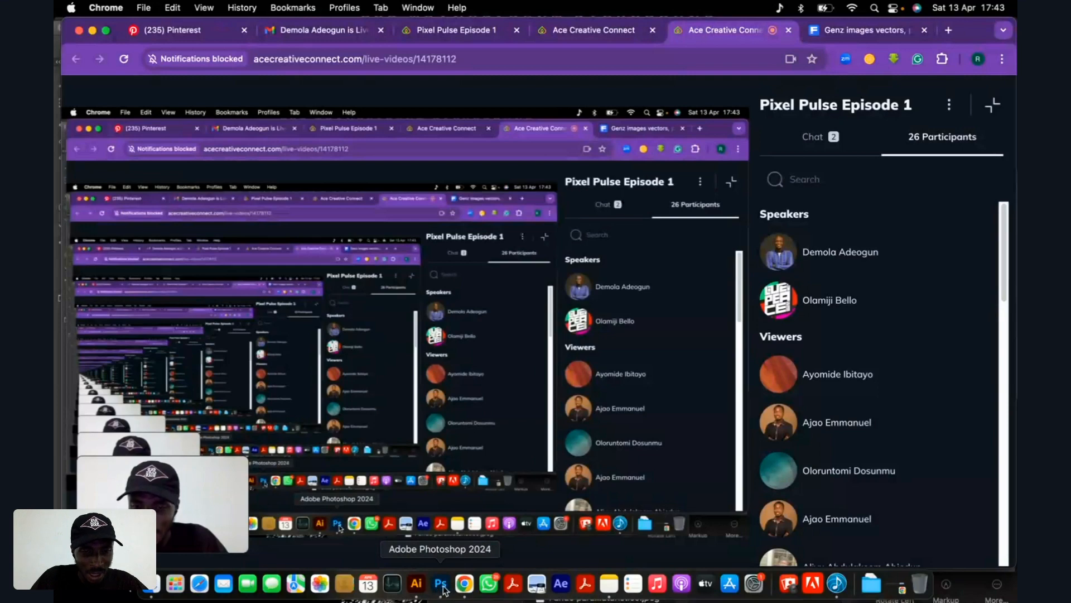
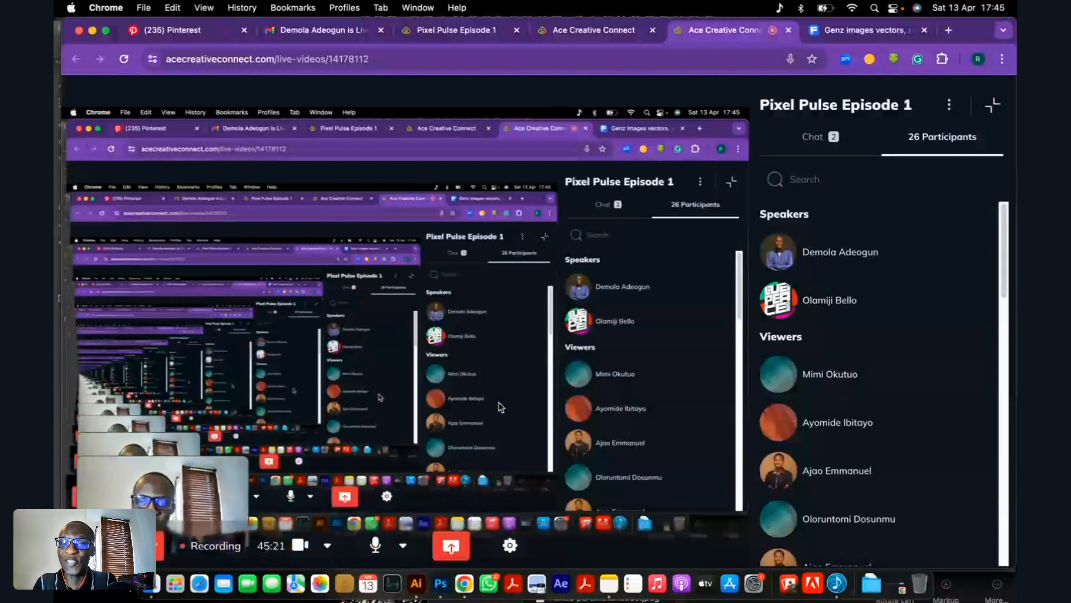
Return to Photoshop and inspect the selection outline around the headphones, face and raised finger.
{"action": "left_click", "coordinate": [440, 584]}
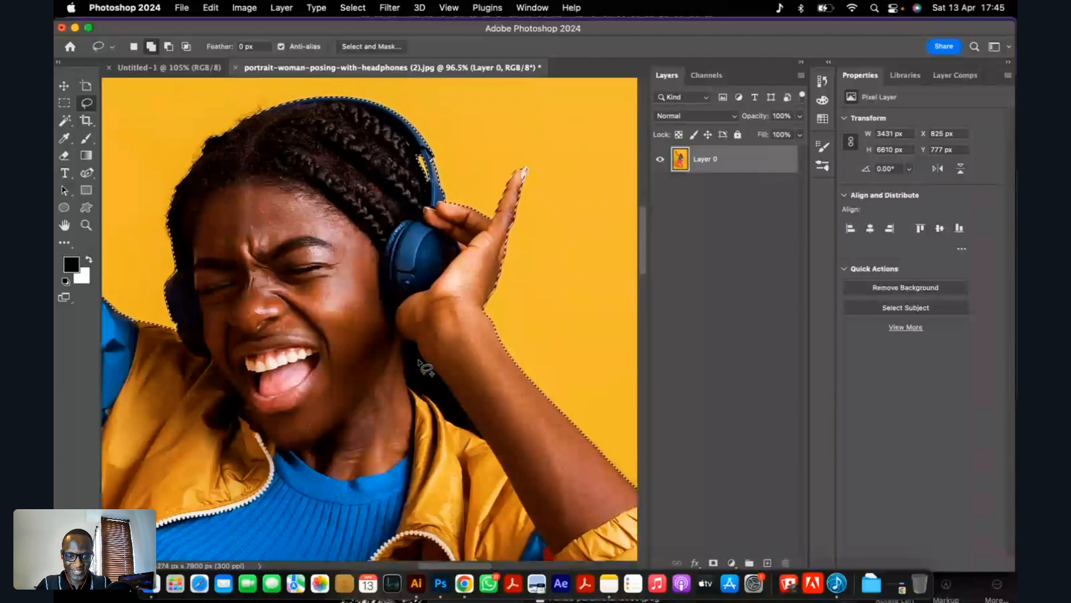
{"action": "scroll", "coordinate": [419, 362], "scroll_direction": "down", "scroll_amount": 5}
{"action": "scroll", "coordinate": [419, 361], "scroll_direction": "up", "scroll_amount": 3}
{"action": "scroll", "coordinate": [428, 253], "scroll_direction": "up", "scroll_amount": 5}
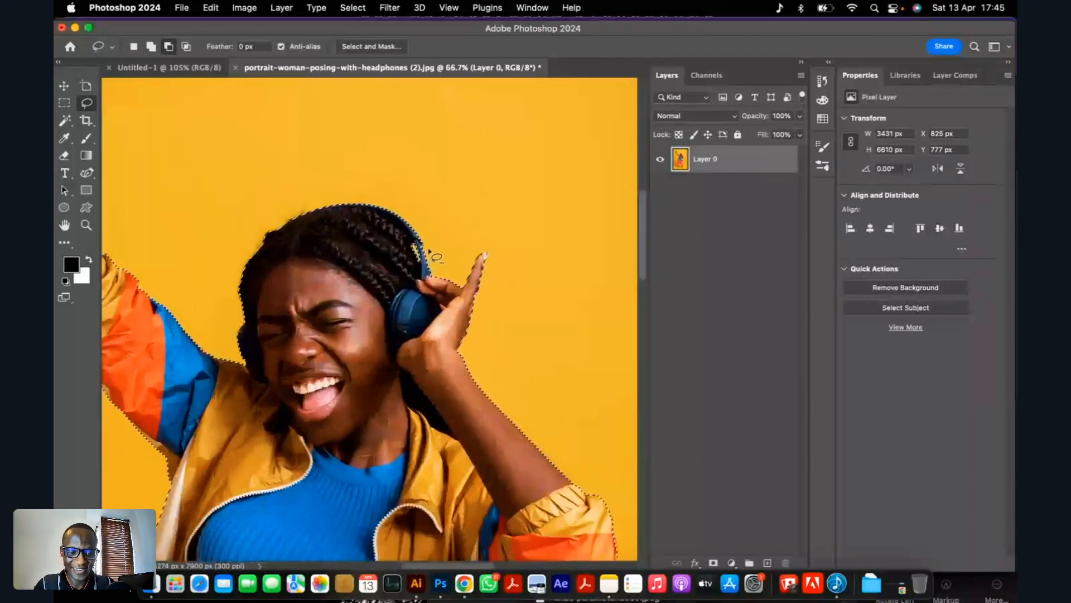
{"action": "scroll", "coordinate": [428, 252], "scroll_direction": "down", "scroll_amount": 5}
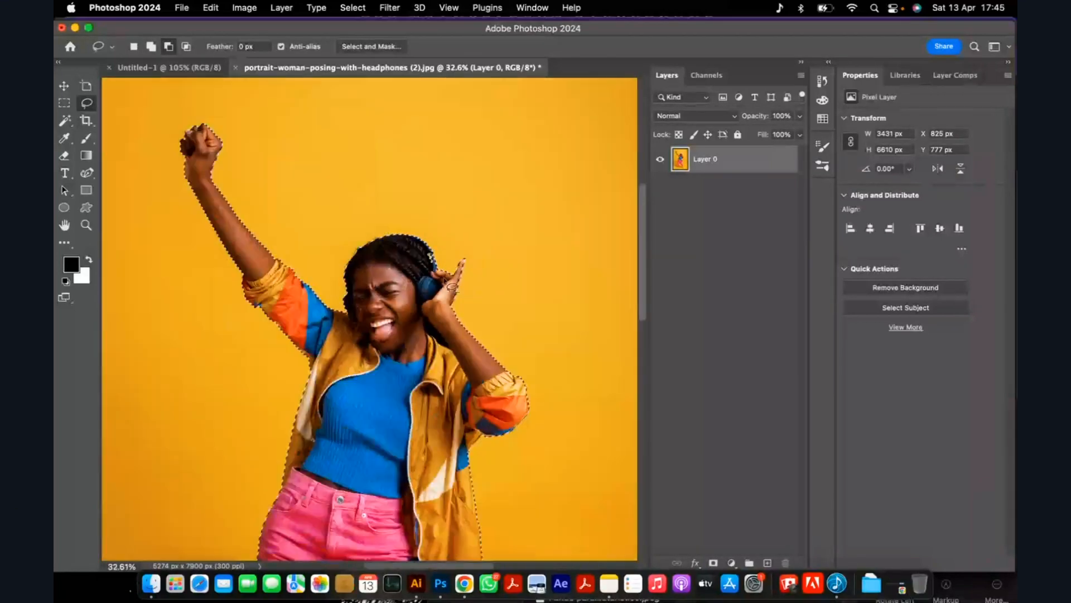
{"action": "scroll", "coordinate": [422, 169], "scroll_direction": "up", "scroll_amount": 2}
{"action": "scroll", "coordinate": [458, 344], "scroll_direction": "up", "scroll_amount": 3}
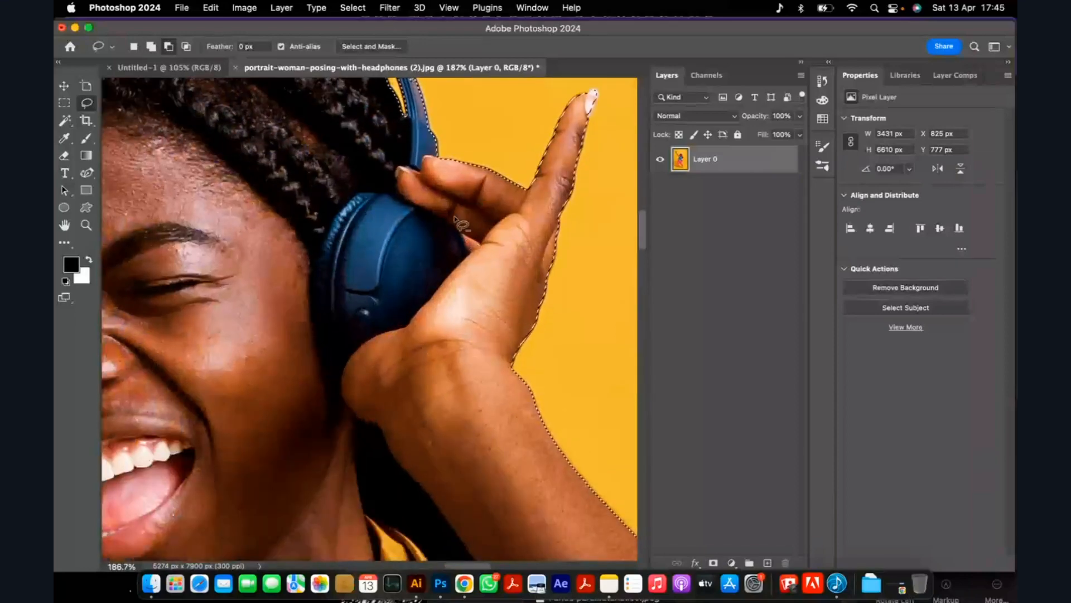
Undo the last contraction of the selection and contract the selection by 2 pixels again.
{"action": "key", "text": "super+z"}
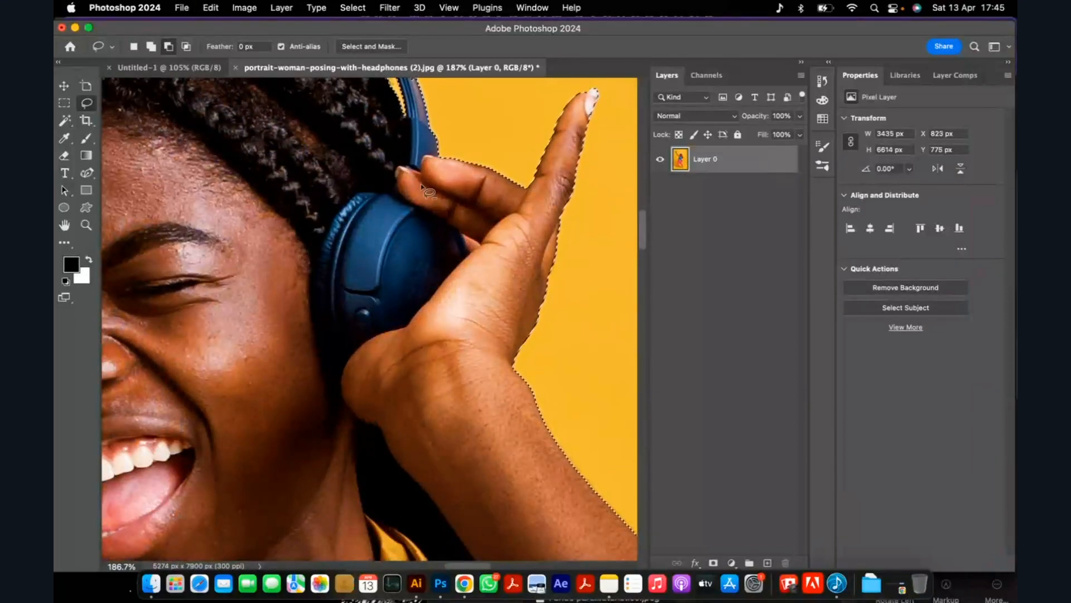
{"action": "scroll", "coordinate": [428, 167], "scroll_direction": "down", "scroll_amount": 1}
{"action": "left_click", "coordinate": [343, 7]}
{"action": "mouse_move", "coordinate": [406, 205]}
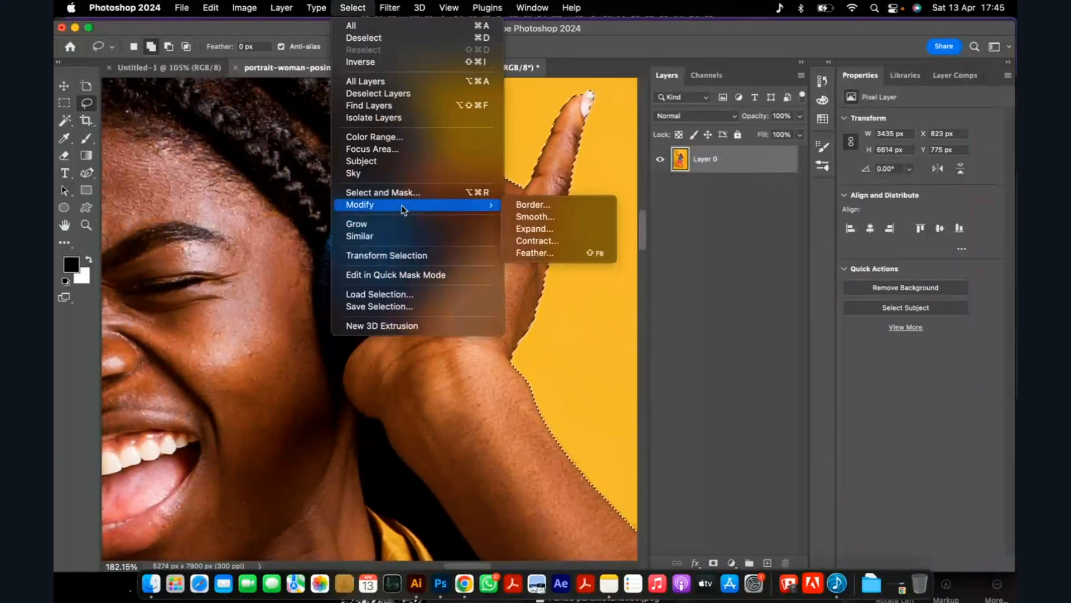
{"action": "left_click", "coordinate": [558, 241]}
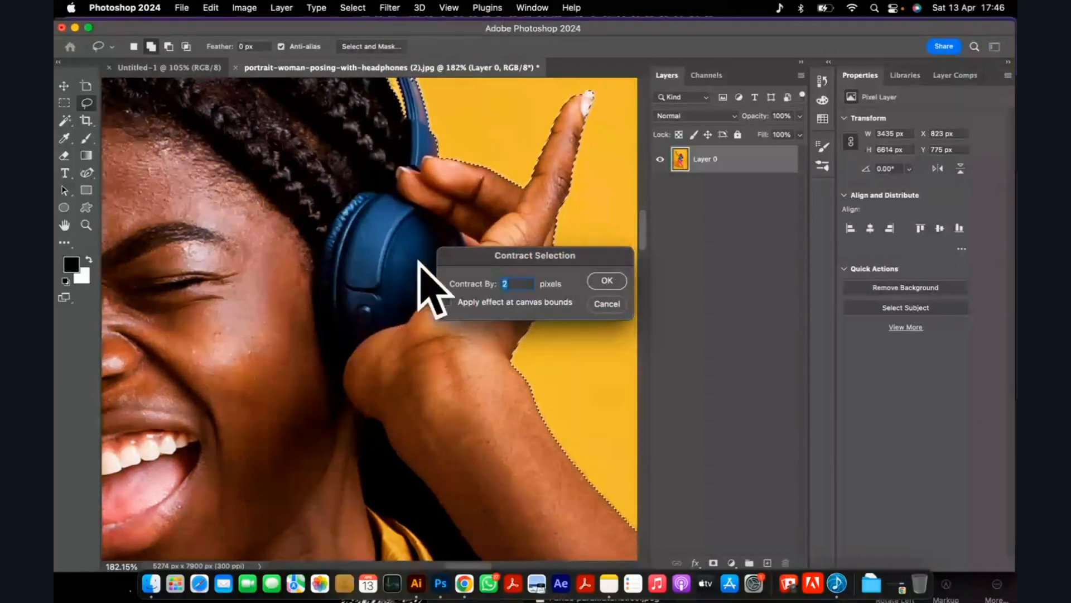
{"action": "left_click", "coordinate": [607, 280]}
Try masking the layer with the selection, check the braids under the headphone band, and undo the mask.
{"action": "scroll", "coordinate": [386, 384], "scroll_direction": "down", "scroll_amount": 10}
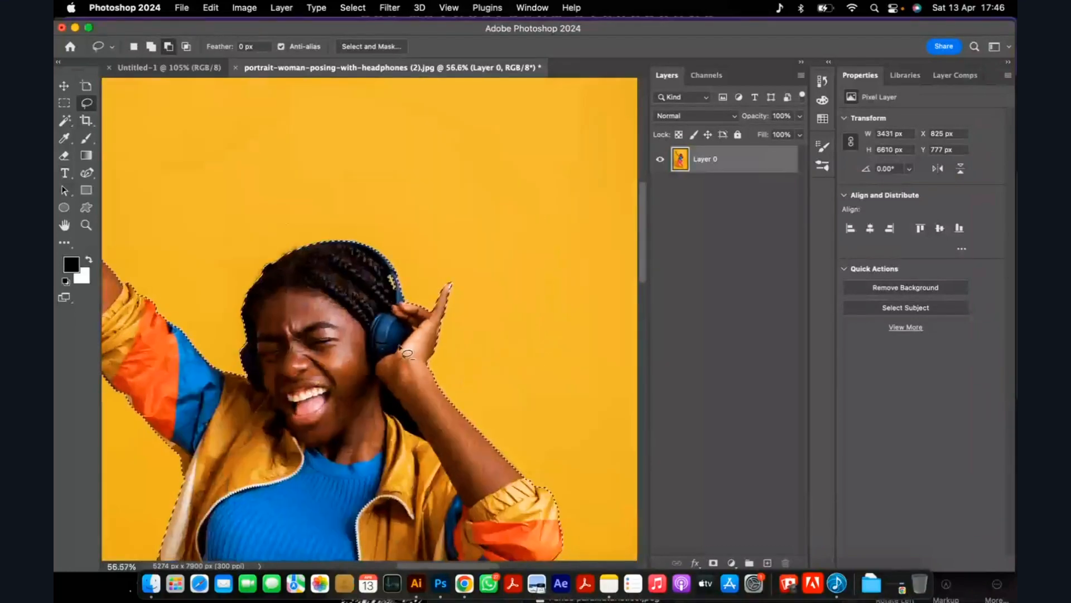
{"action": "scroll", "coordinate": [423, 314], "scroll_direction": "up", "scroll_amount": 7}
{"action": "key", "text": "shift"}
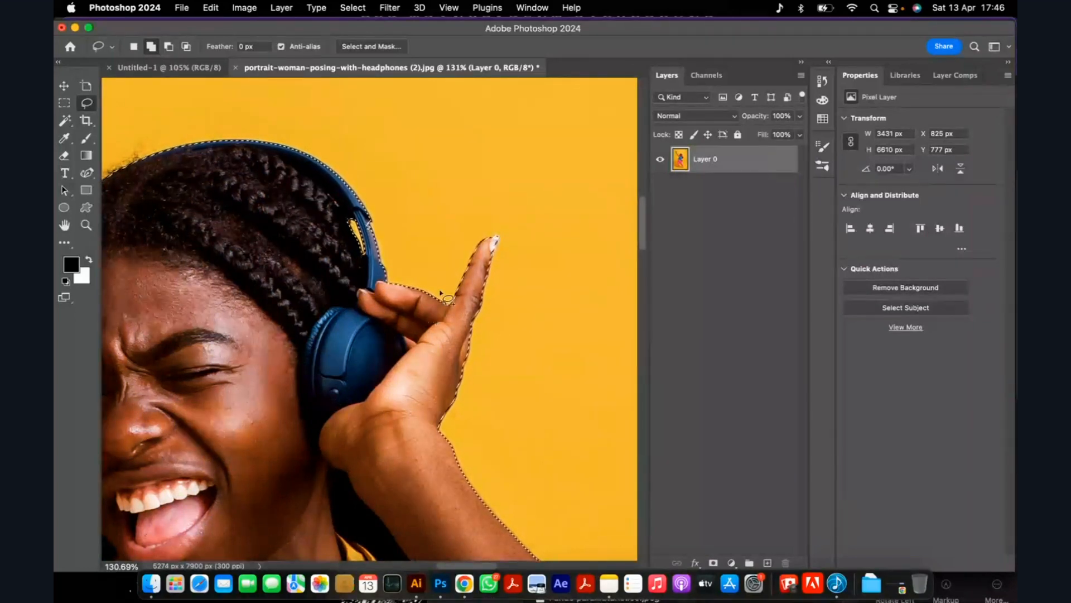
{"action": "key", "text": "alt"}
{"action": "scroll", "coordinate": [474, 281], "scroll_direction": "down", "scroll_amount": 2}
{"action": "scroll", "coordinate": [475, 285], "scroll_direction": "down", "scroll_amount": 2}
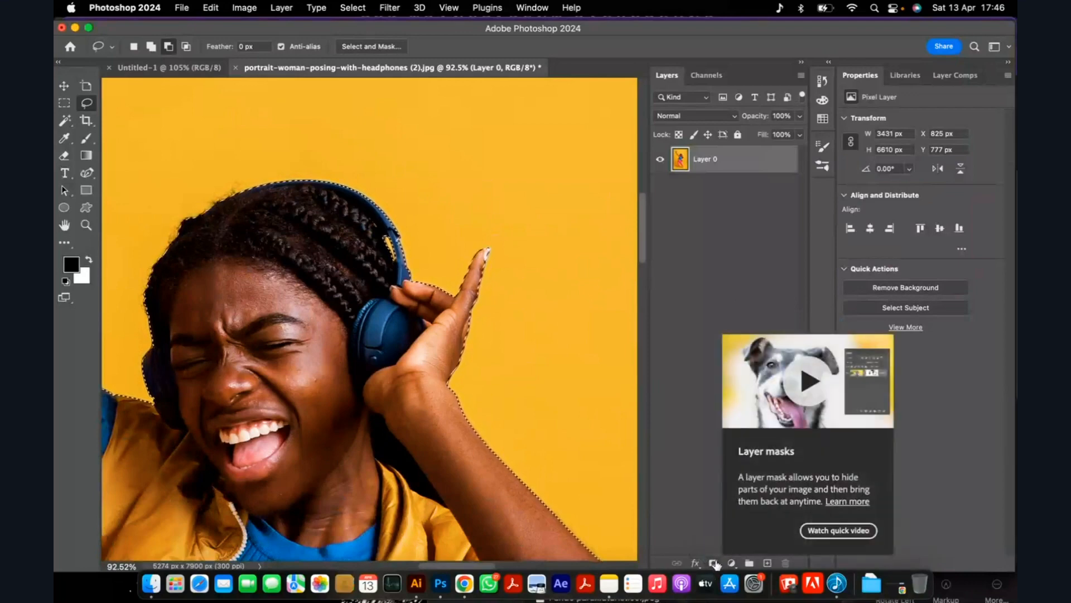
{"action": "left_click", "coordinate": [715, 564]}
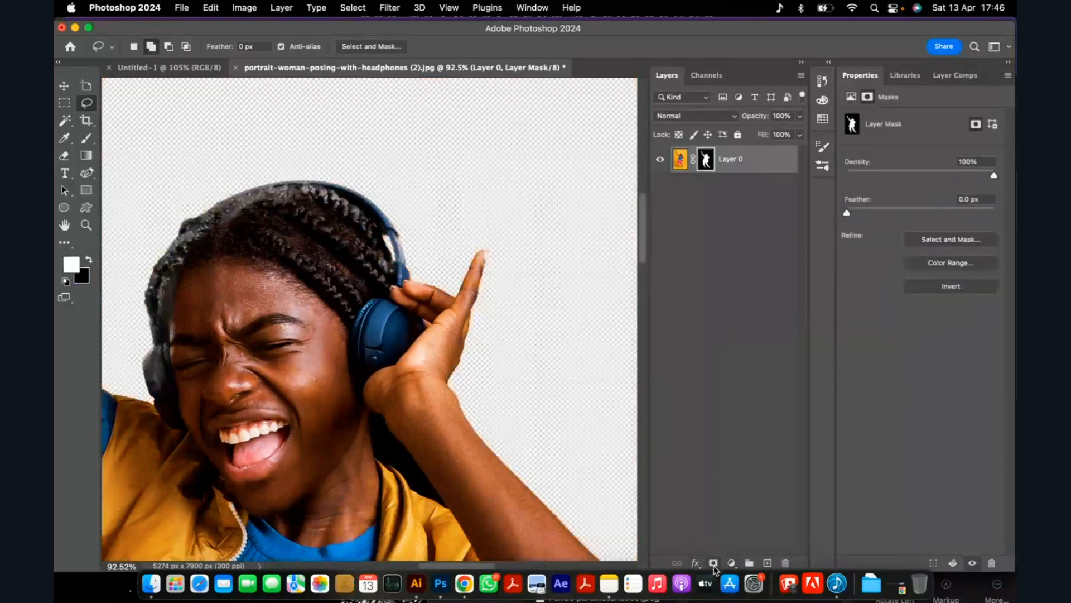
{"action": "scroll", "coordinate": [434, 296], "scroll_direction": "up", "scroll_amount": 10}
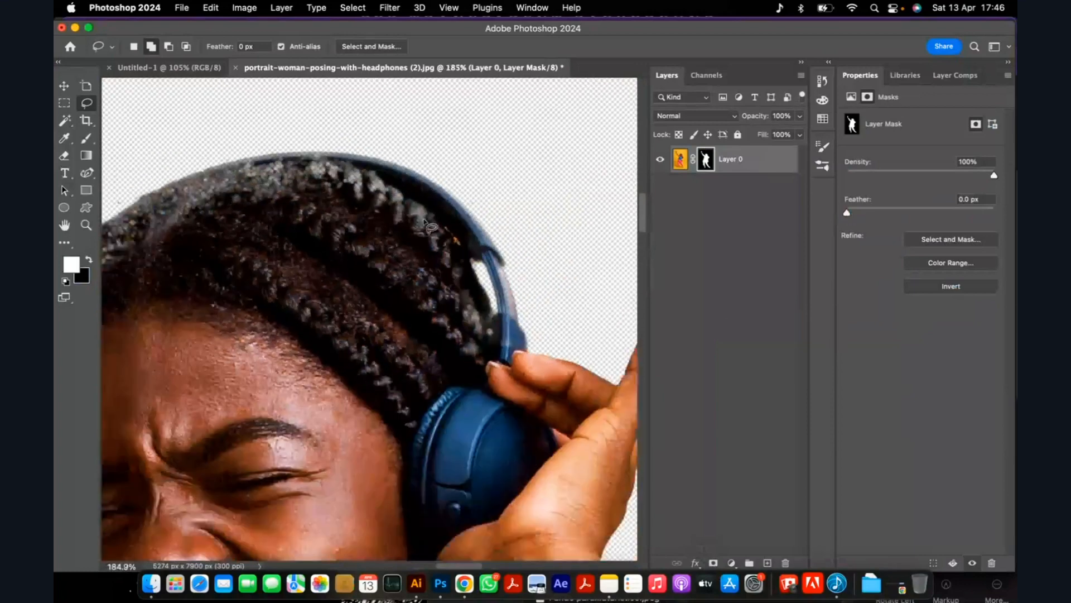
{"action": "scroll", "coordinate": [237, 229], "scroll_direction": "down", "scroll_amount": 2}
{"action": "key", "text": "super+z"}
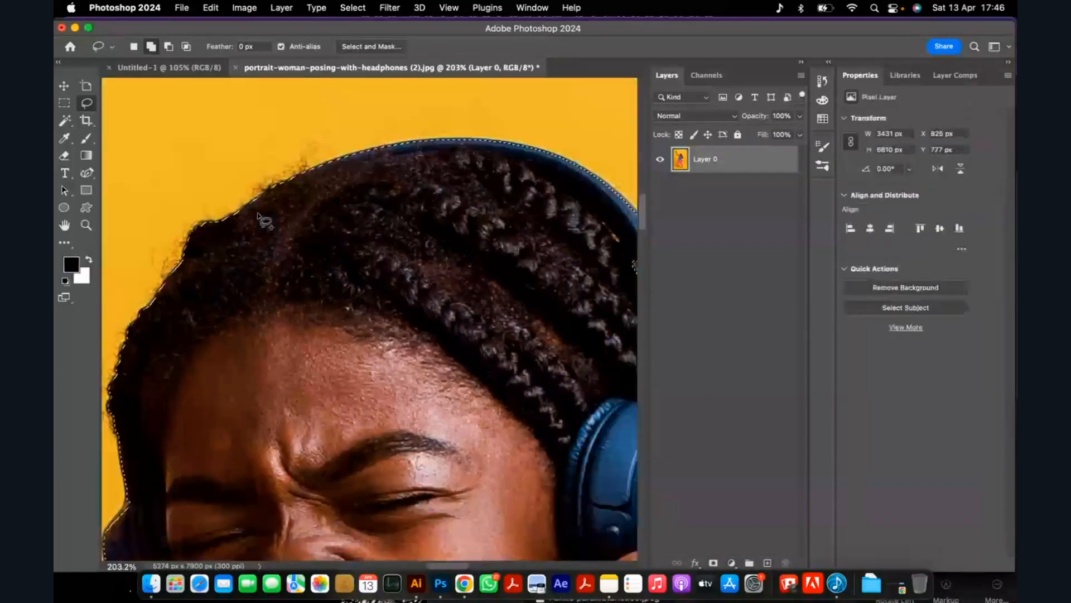
Try the layer mask again, check the hair, shadowed earcup and jacket edge, and undo it.
{"action": "left_click", "coordinate": [713, 563]}
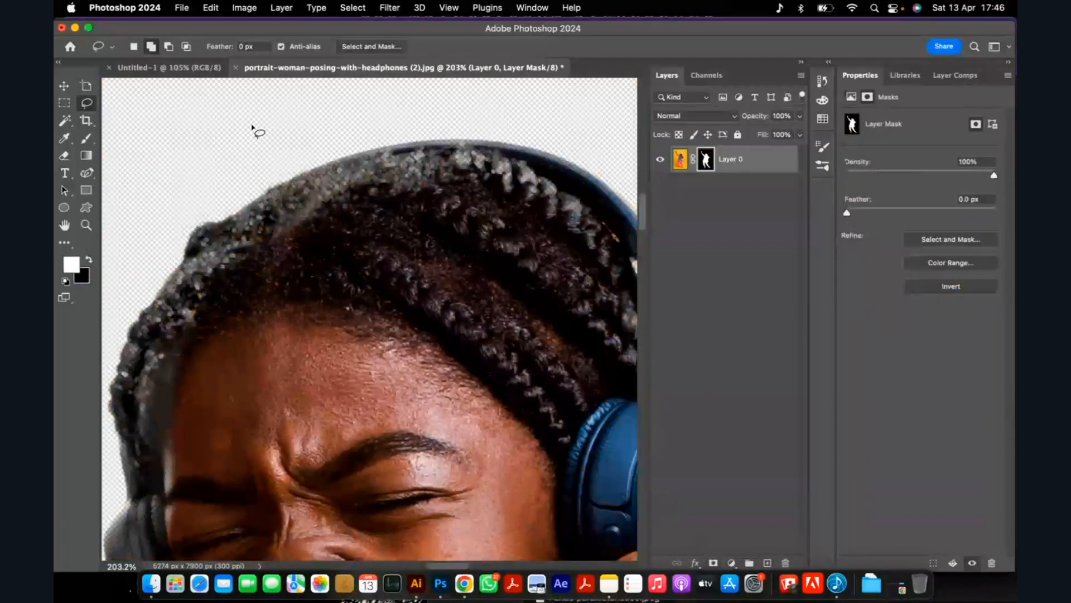
{"action": "scroll", "coordinate": [438, 170], "scroll_direction": "down", "scroll_amount": 7}
{"action": "scroll", "coordinate": [280, 350], "scroll_direction": "up", "scroll_amount": 8}
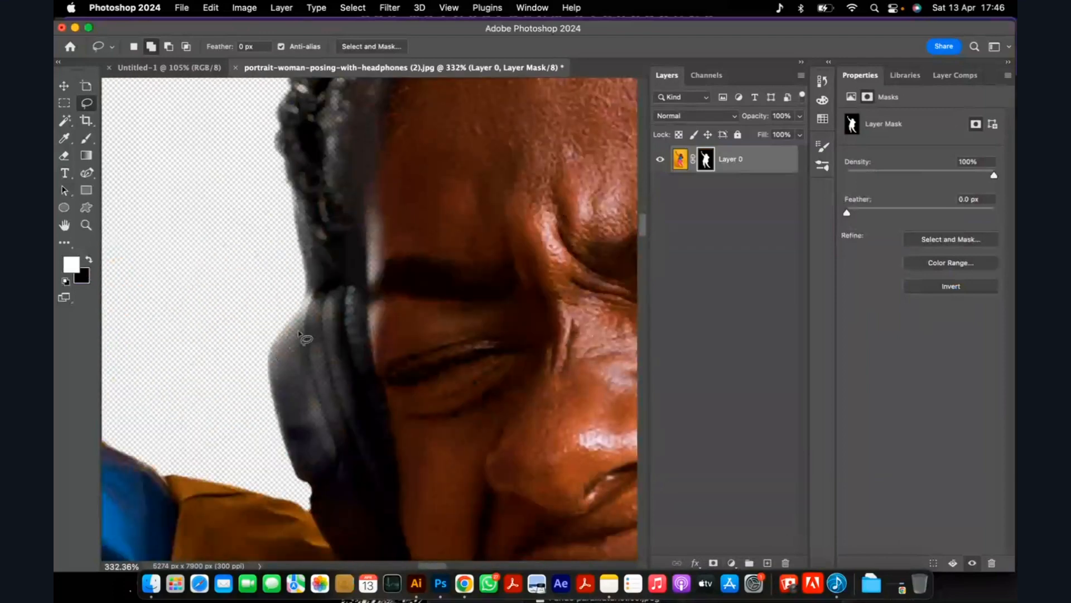
{"action": "scroll", "coordinate": [317, 221], "scroll_direction": "down", "scroll_amount": 5}
{"action": "scroll", "coordinate": [343, 260], "scroll_direction": "down", "scroll_amount": 4}
{"action": "scroll", "coordinate": [270, 391], "scroll_direction": "up", "scroll_amount": 6}
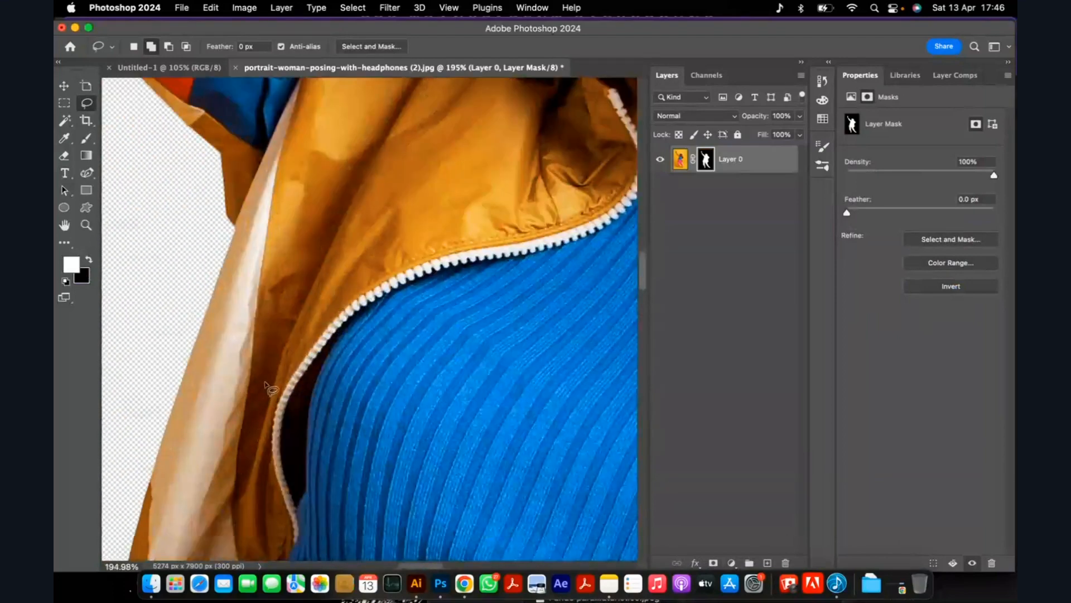
{"action": "scroll", "coordinate": [271, 384], "scroll_direction": "down", "scroll_amount": 8}
{"action": "key", "text": "super+z"}
{"action": "scroll", "coordinate": [265, 386], "scroll_direction": "up", "scroll_amount": 8}
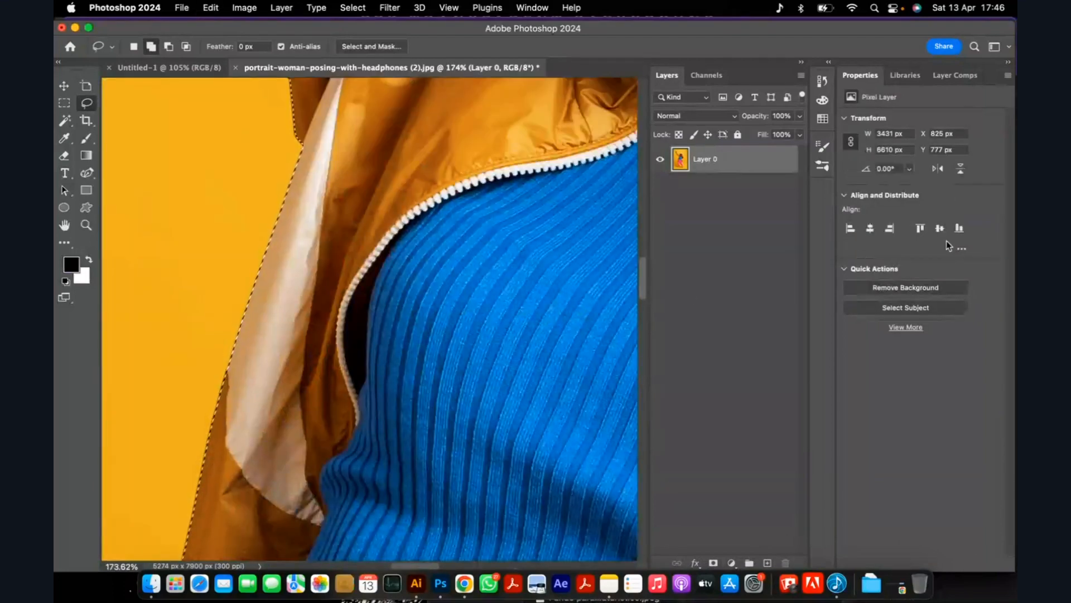
Add a layer mask from the selection to hide the yellow background around the woman.
{"action": "left_click", "coordinate": [713, 562]}
{"action": "scroll", "coordinate": [437, 239], "scroll_direction": "down", "scroll_amount": 8}
{"action": "scroll", "coordinate": [480, 168], "scroll_direction": "up", "scroll_amount": 5}
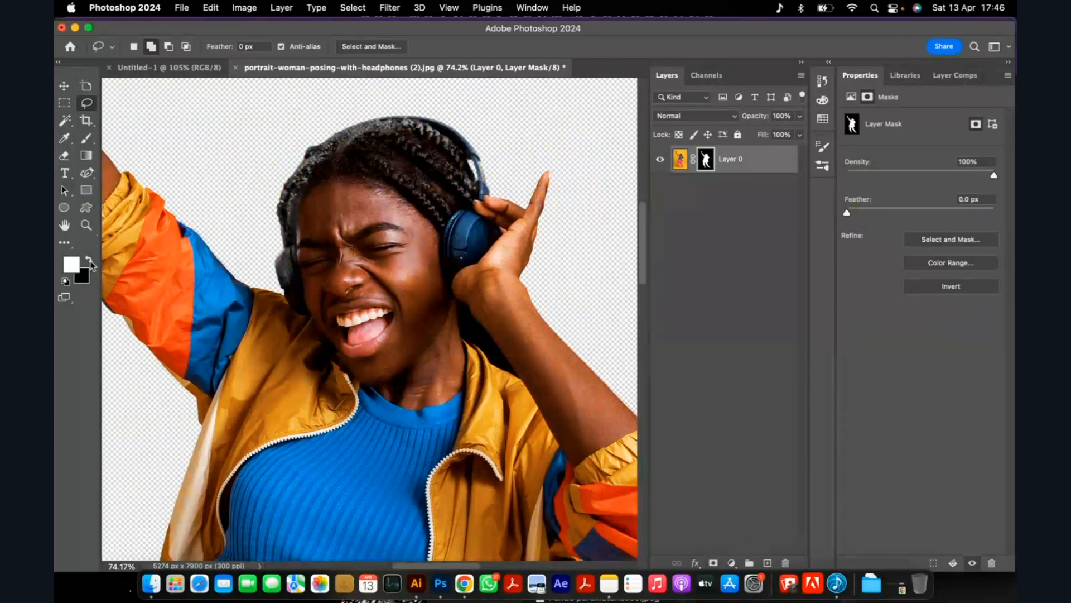
Paint white on the layer mask with the Brush tool to restore the faded hair across the top of the head.
{"action": "key", "text": "b"}
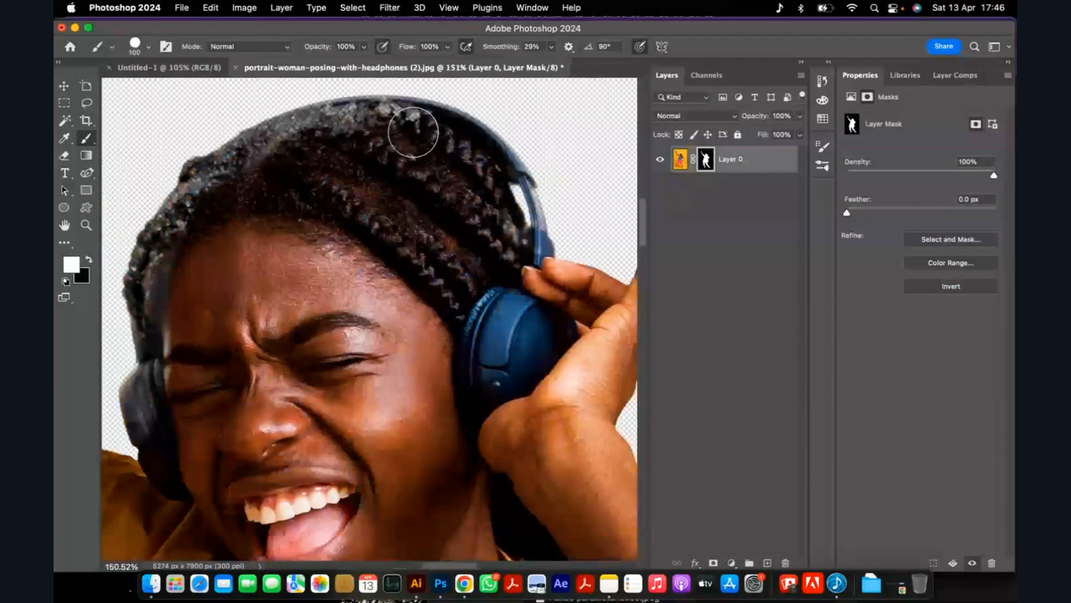
{"action": "mouse_move", "coordinate": [414, 139]}
{"action": "left_mouse_down"}
{"action": "mouse_move", "coordinate": [372, 126]}
{"action": "mouse_move", "coordinate": [281, 149]}
{"action": "mouse_move", "coordinate": [185, 228]}
{"action": "left_mouse_up"}
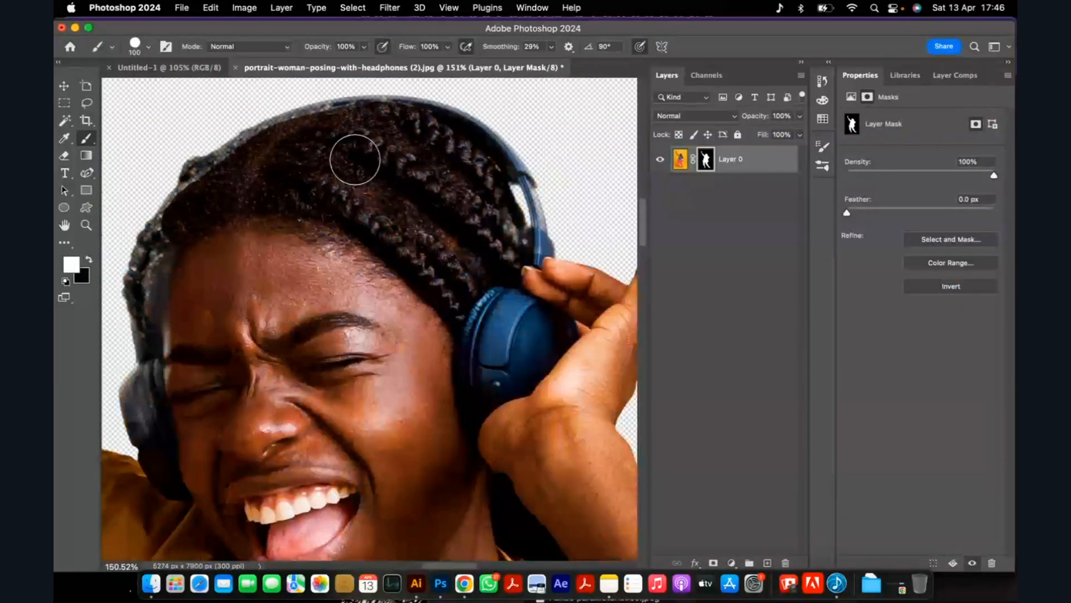
{"action": "scroll", "coordinate": [366, 168], "scroll_direction": "up", "scroll_amount": 5}
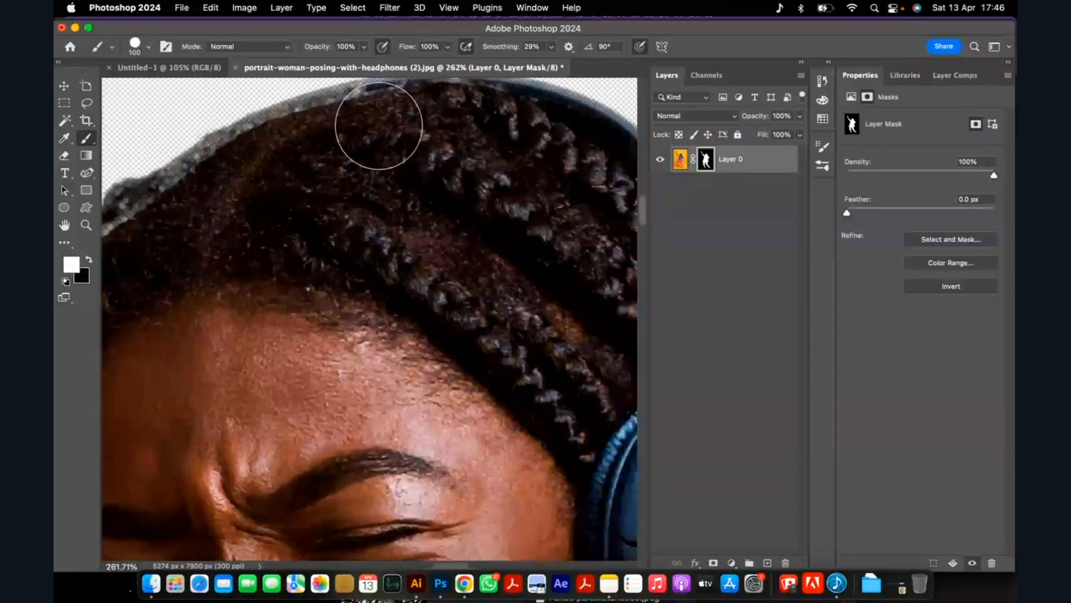
{"action": "key", "text": "bracketleft"}
{"action": "mouse_move", "coordinate": [381, 127]}
{"action": "left_mouse_down"}
{"action": "mouse_move", "coordinate": [387, 107]}
{"action": "mouse_move", "coordinate": [306, 124]}
{"action": "mouse_move", "coordinate": [220, 158]}
{"action": "mouse_move", "coordinate": [187, 198]}
{"action": "left_mouse_up"}
{"action": "key", "text": "bracketleft"}
{"action": "key", "text": "bracketleft"}
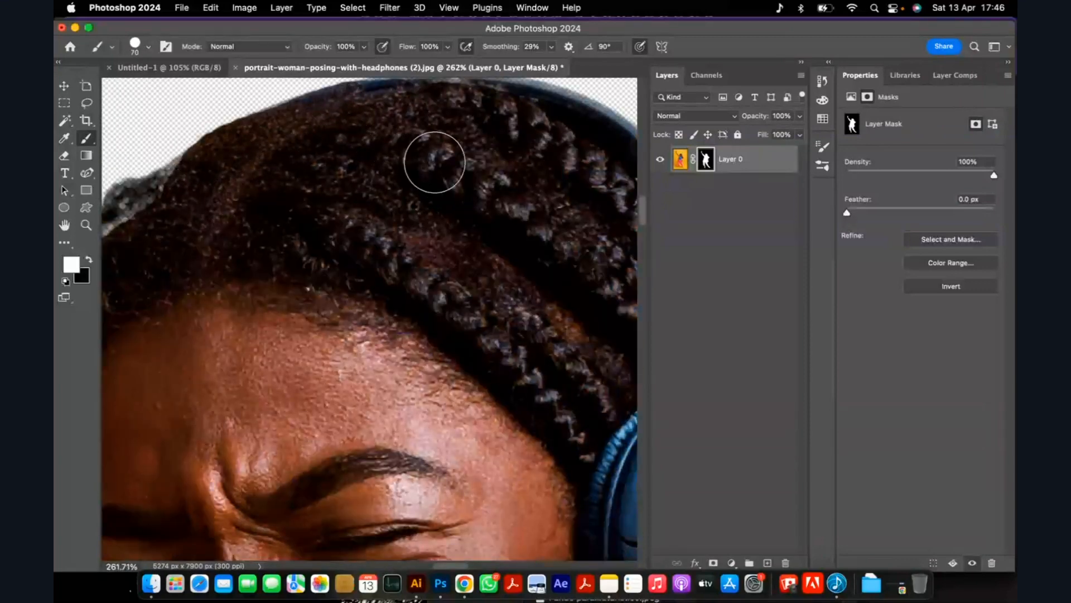
Paint back the faded side hair and the shadowed headphone earcup on the layer mask, and make black the foreground colour.
{"action": "scroll", "coordinate": [434, 162], "scroll_direction": "down", "scroll_amount": 5}
{"action": "scroll", "coordinate": [384, 162], "scroll_direction": "up", "scroll_amount": 8}
{"action": "mouse_move", "coordinate": [384, 163]}
{"action": "left_mouse_down"}
{"action": "mouse_move", "coordinate": [353, 171]}
{"action": "mouse_move", "coordinate": [249, 454]}
{"action": "mouse_move", "coordinate": [271, 396]}
{"action": "mouse_move", "coordinate": [244, 503]}
{"action": "mouse_move", "coordinate": [217, 482]}
{"action": "mouse_move", "coordinate": [217, 460]}
{"action": "mouse_move", "coordinate": [210, 476]}
{"action": "mouse_move", "coordinate": [209, 464]}
{"action": "mouse_move", "coordinate": [229, 537]}
{"action": "mouse_move", "coordinate": [255, 304]}
{"action": "mouse_move", "coordinate": [298, 184]}
{"action": "mouse_move", "coordinate": [278, 141]}
{"action": "mouse_move", "coordinate": [293, 126]}
{"action": "mouse_move", "coordinate": [229, 227]}
{"action": "mouse_move", "coordinate": [216, 279]}
{"action": "mouse_move", "coordinate": [245, 433]}
{"action": "mouse_move", "coordinate": [234, 456]}
{"action": "mouse_move", "coordinate": [229, 426]}
{"action": "mouse_move", "coordinate": [214, 445]}
{"action": "mouse_move", "coordinate": [212, 487]}
{"action": "left_mouse_up"}
{"action": "key", "text": "p"}
{"action": "key", "text": "b"}
{"action": "scroll", "coordinate": [279, 359], "scroll_direction": "down", "scroll_amount": 9}
{"action": "scroll", "coordinate": [281, 358], "scroll_direction": "up", "scroll_amount": 8}
{"action": "scroll", "coordinate": [249, 280], "scroll_direction": "up", "scroll_amount": 3}
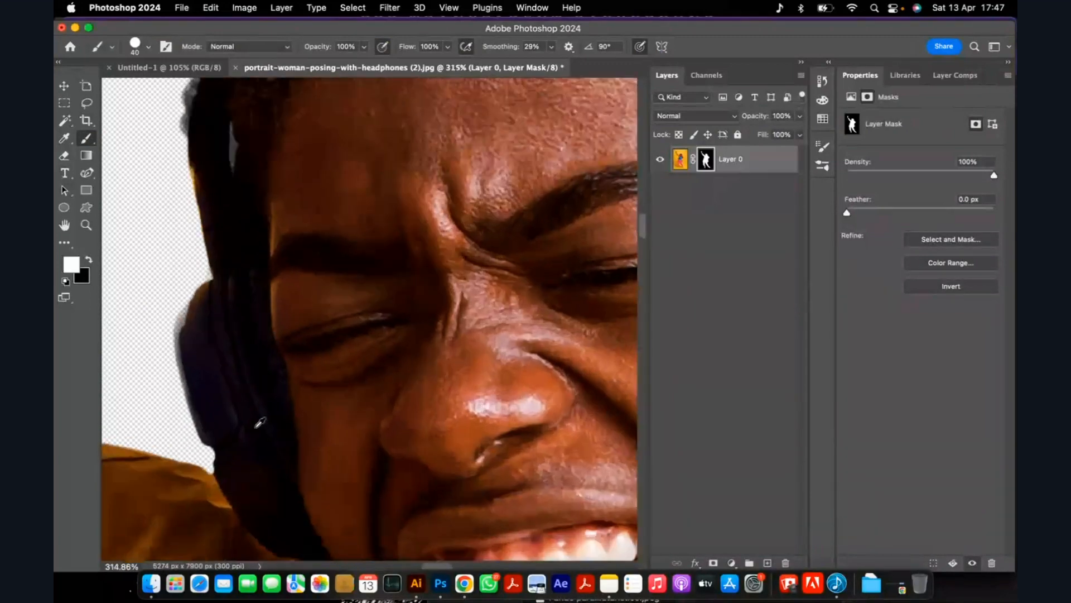
{"action": "left_click", "coordinate": [200, 326]}
{"action": "key", "text": "x"}
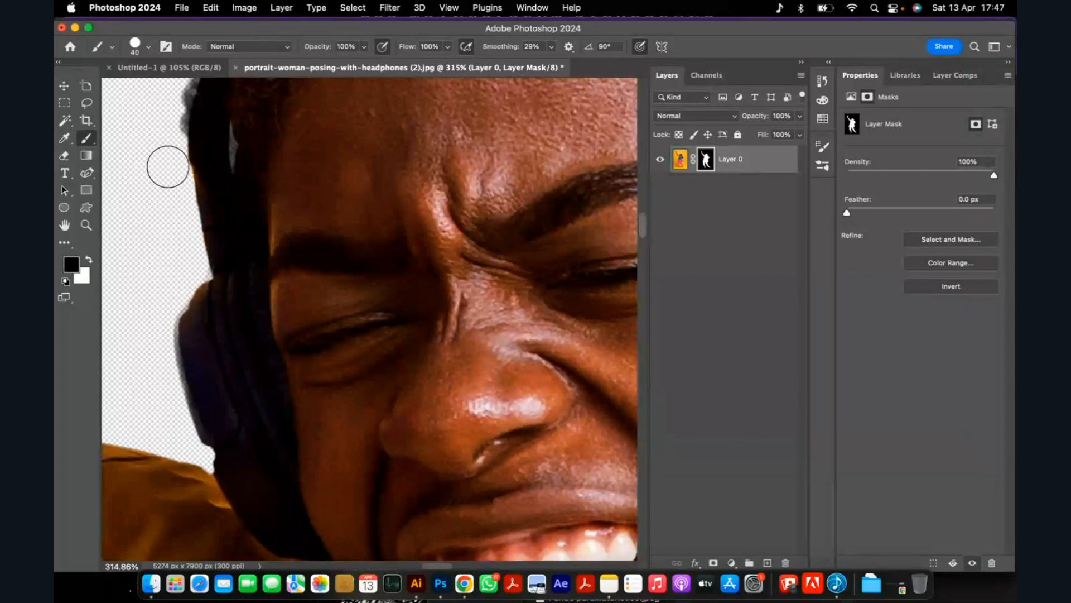
Restore the thin lower arm of the headphone band above the fingers on the layer mask with a smaller brush.
{"action": "scroll", "coordinate": [257, 183], "scroll_direction": "down", "scroll_amount": 5}
{"action": "scroll", "coordinate": [257, 183], "scroll_direction": "down", "scroll_amount": 8}
{"action": "scroll", "coordinate": [279, 183], "scroll_direction": "up", "scroll_amount": 8}
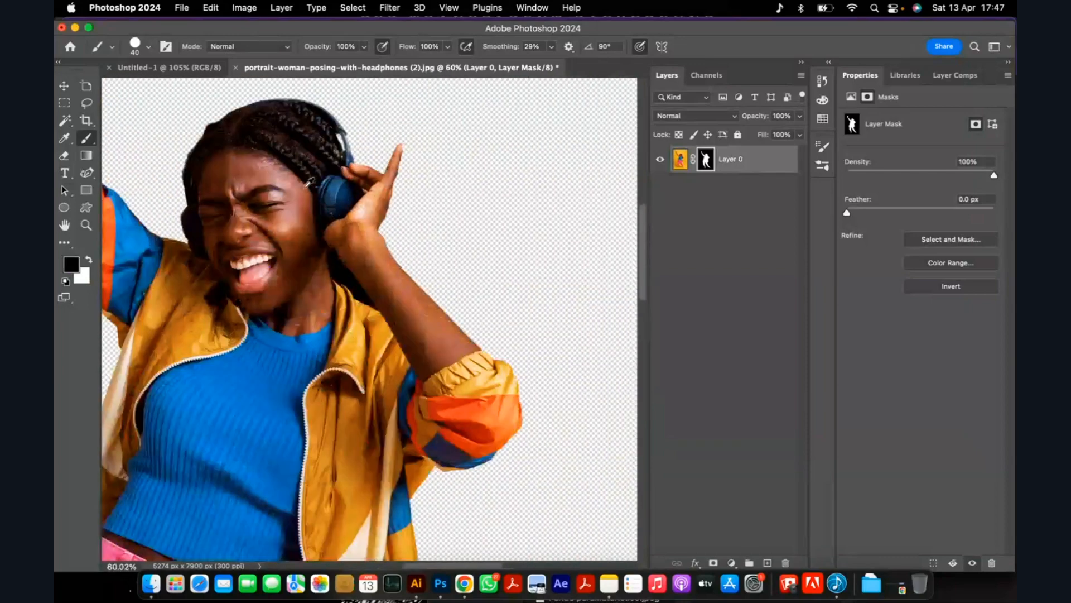
{"action": "scroll", "coordinate": [456, 179], "scroll_direction": "down", "scroll_amount": 3}
{"action": "scroll", "coordinate": [456, 180], "scroll_direction": "up", "scroll_amount": 8}
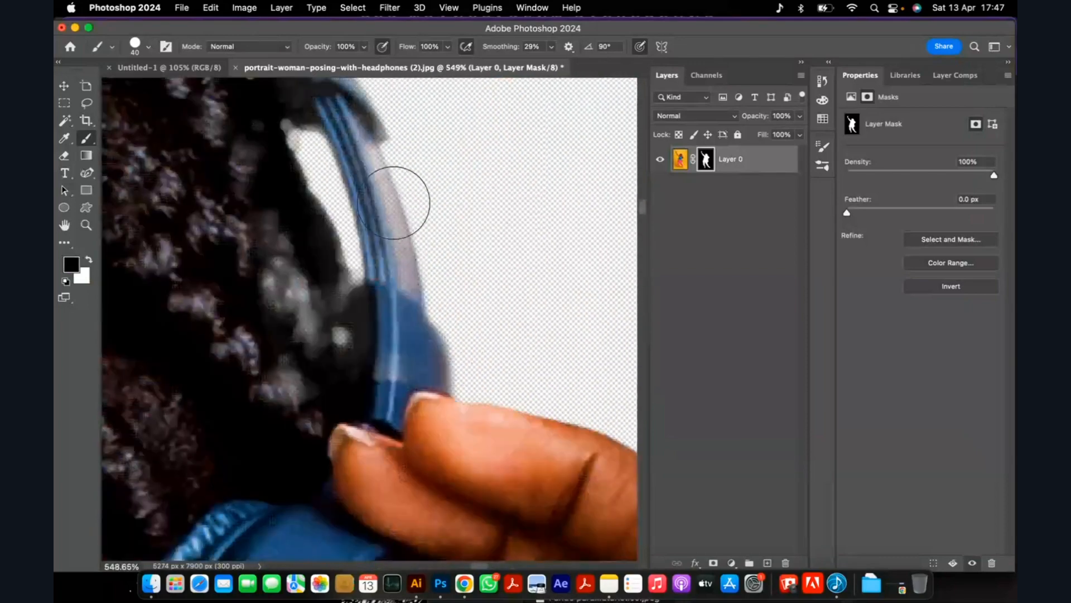
{"action": "key", "text": "bracketleft"}
{"action": "key", "text": "bracketleft"}
{"action": "left_click_drag", "start_coordinate": [376, 193], "coordinate": [389, 310]}
{"action": "mouse_move", "coordinate": [364, 146]}
{"action": "left_mouse_down"}
{"action": "mouse_move", "coordinate": [384, 210]}
{"action": "mouse_move", "coordinate": [392, 379]}
{"action": "left_mouse_up"}
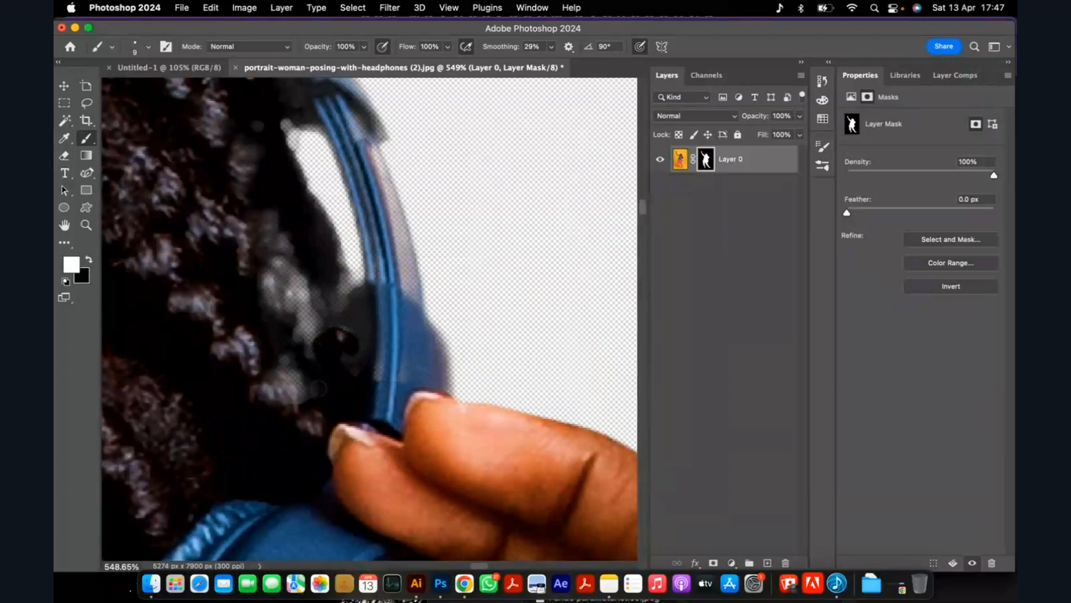
Paint white over the faded braids just inside the lower headphone band on the layer mask.
{"action": "left_click_drag", "start_coordinate": [323, 380], "coordinate": [282, 405]}
{"action": "key", "text": "bracketright"}
{"action": "key", "text": "bracketright"}
{"action": "key", "text": "bracketright"}
{"action": "key", "text": "bracketright"}
{"action": "key", "text": "bracketright"}
{"action": "key", "text": "bracketright"}
{"action": "key", "text": "bracketright"}
{"action": "mouse_move", "coordinate": [257, 296]}
{"action": "left_mouse_down"}
{"action": "mouse_move", "coordinate": [302, 414]}
{"action": "mouse_move", "coordinate": [249, 220]}
{"action": "mouse_move", "coordinate": [310, 366]}
{"action": "mouse_move", "coordinate": [294, 367]}
{"action": "mouse_move", "coordinate": [225, 313]}
{"action": "left_mouse_up"}
{"action": "key", "text": "bracketleft"}
{"action": "key", "text": "bracketleft"}
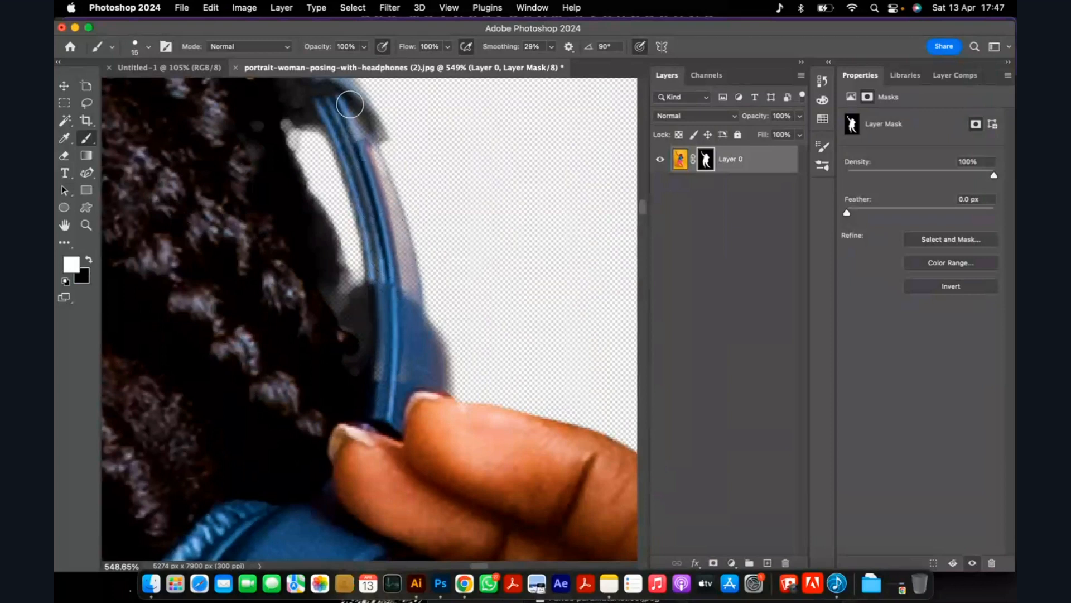
Restore the headphone band around its hinge and the adjoining upper curve on the layer mask with a 15 px brush.
{"action": "mouse_move", "coordinate": [350, 104]}
{"action": "left_mouse_down"}
{"action": "mouse_move", "coordinate": [330, 338]}
{"action": "mouse_move", "coordinate": [365, 347]}
{"action": "mouse_move", "coordinate": [386, 294]}
{"action": "mouse_move", "coordinate": [394, 317]}
{"action": "left_mouse_up"}
{"action": "scroll", "coordinate": [393, 318], "scroll_direction": "down", "scroll_amount": 10}
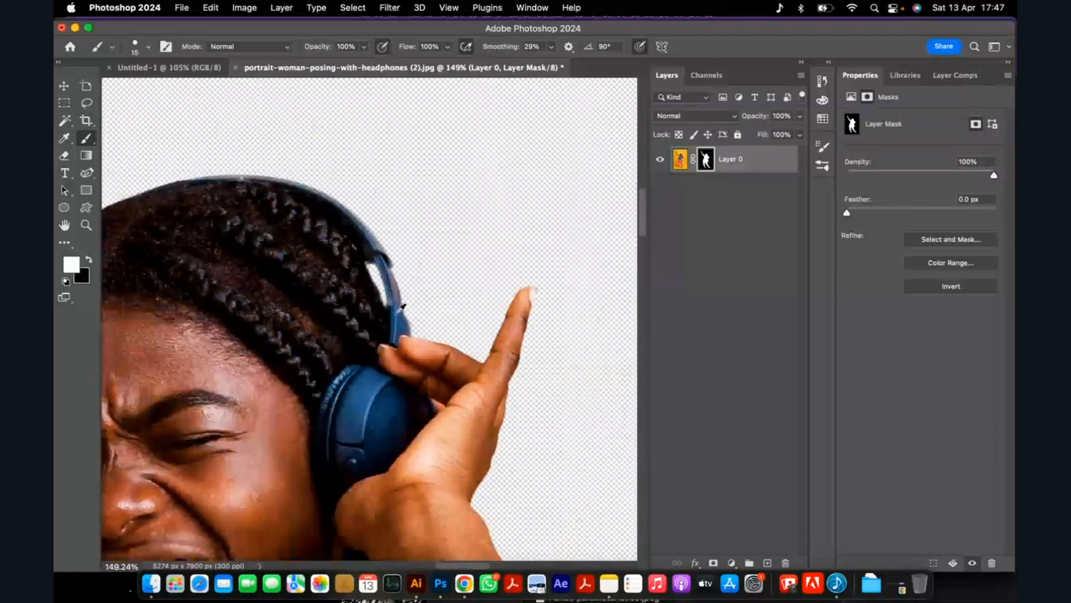
{"action": "scroll", "coordinate": [375, 235], "scroll_direction": "up", "scroll_amount": 10}
{"action": "mouse_move", "coordinate": [283, 200]}
{"action": "left_mouse_down"}
{"action": "mouse_move", "coordinate": [391, 342]}
{"action": "mouse_move", "coordinate": [317, 221]}
{"action": "mouse_move", "coordinate": [254, 163]}
{"action": "mouse_move", "coordinate": [197, 147]}
{"action": "left_mouse_up"}
{"action": "scroll", "coordinate": [390, 241], "scroll_direction": "down", "scroll_amount": 10}
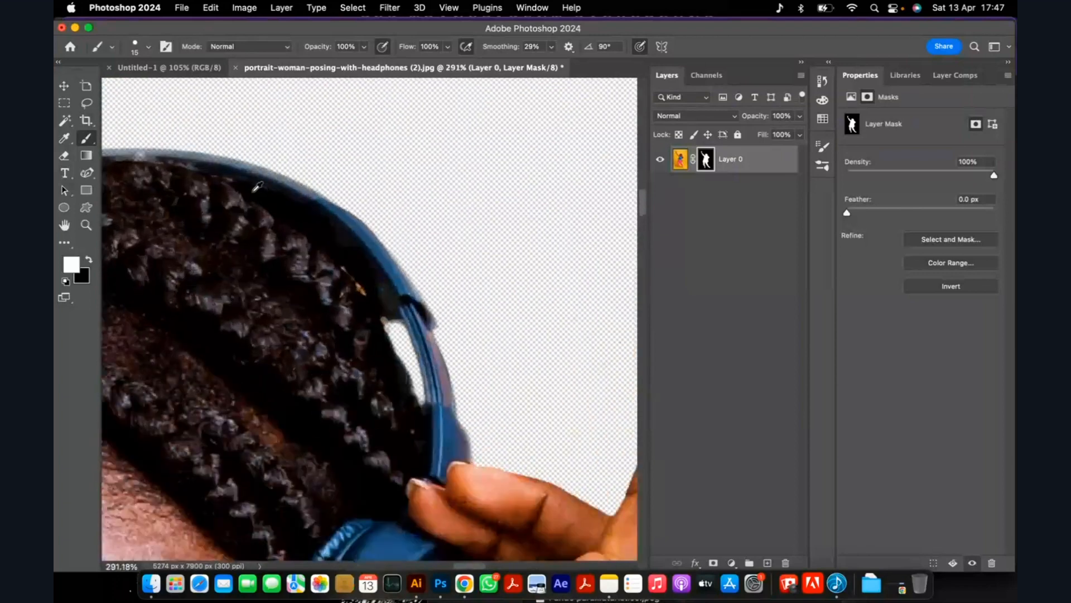
Paint white along the headphone band over the crown and down to the hinge with a 30 px brush.
{"action": "scroll", "coordinate": [158, 203], "scroll_direction": "up", "scroll_amount": 10}
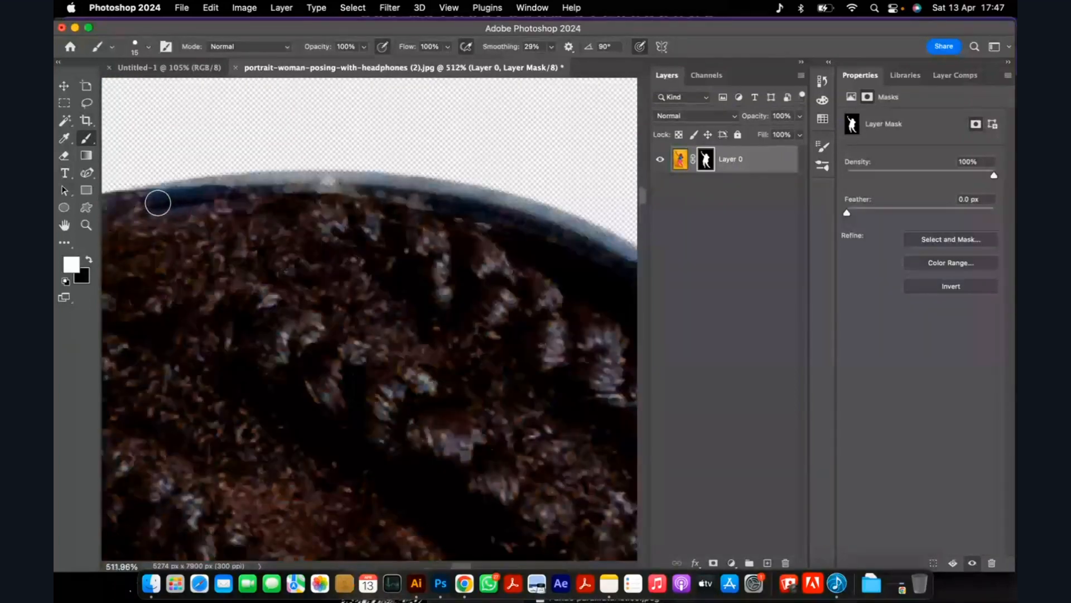
{"action": "key", "text": "bracketright"}
{"action": "left_click_drag", "start_coordinate": [157, 206], "coordinate": [413, 196]}
{"action": "mouse_move", "coordinate": [267, 202]}
{"action": "left_mouse_down"}
{"action": "mouse_move", "coordinate": [174, 208]}
{"action": "mouse_move", "coordinate": [306, 206]}
{"action": "mouse_move", "coordinate": [460, 224]}
{"action": "mouse_move", "coordinate": [567, 263]}
{"action": "mouse_move", "coordinate": [387, 200]}
{"action": "mouse_move", "coordinate": [497, 227]}
{"action": "mouse_move", "coordinate": [454, 249]}
{"action": "left_mouse_up"}
{"action": "scroll", "coordinate": [454, 249], "scroll_direction": "down", "scroll_amount": 7}
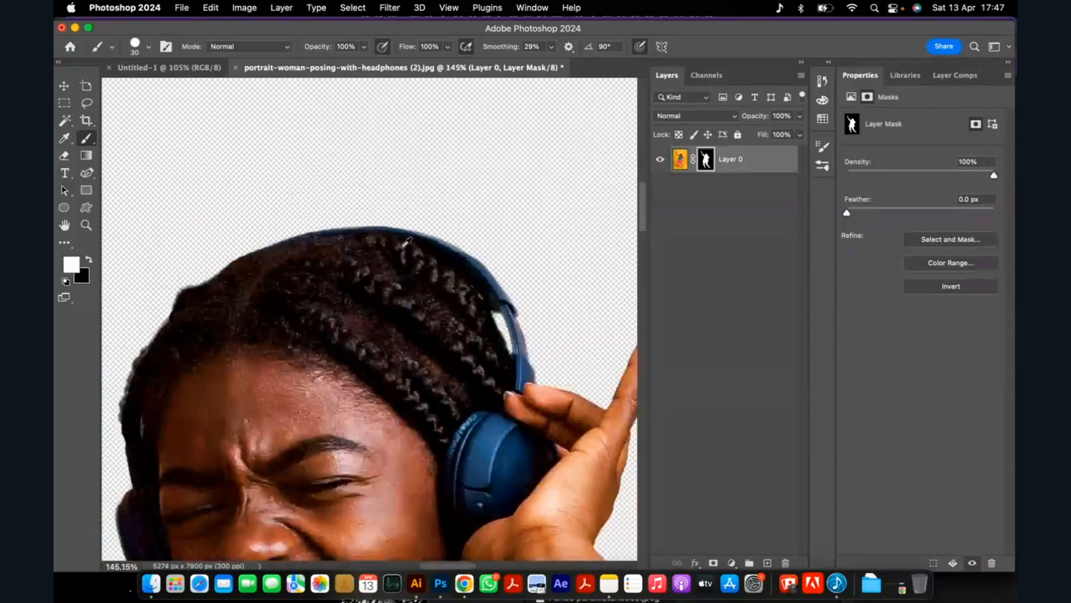
{"action": "scroll", "coordinate": [525, 275], "scroll_direction": "up", "scroll_amount": 4}
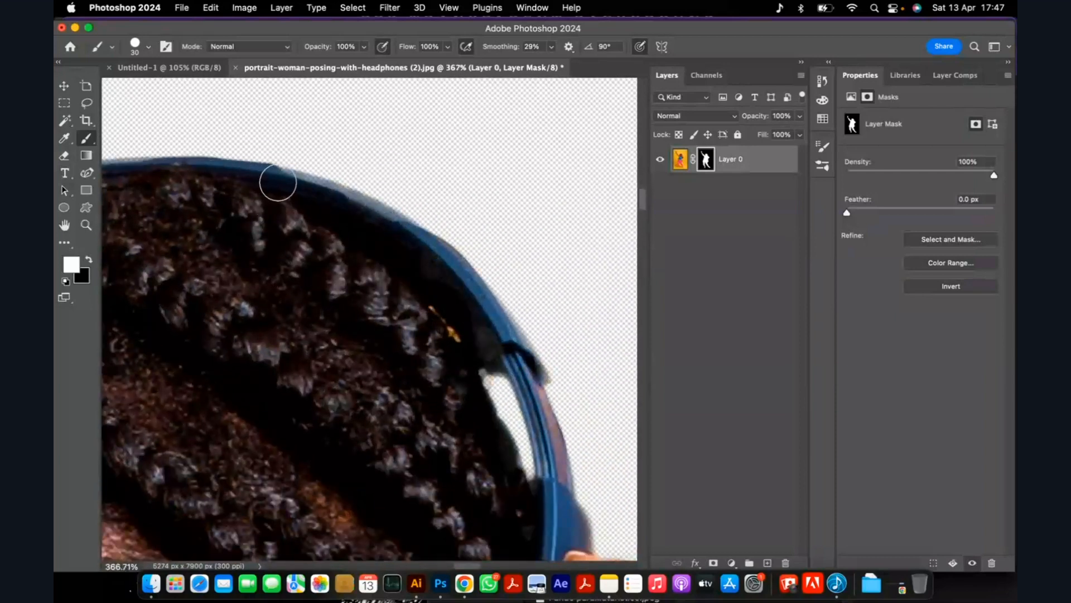
{"action": "left_click_drag", "start_coordinate": [325, 202], "coordinate": [401, 242]}
{"action": "mouse_move", "coordinate": [346, 209]}
{"action": "left_mouse_down"}
{"action": "mouse_move", "coordinate": [412, 250]}
{"action": "mouse_move", "coordinate": [479, 333]}
{"action": "left_mouse_up"}
Inspect the cutout edges around the headphone band, hand, trouser legs and shoes.
{"action": "scroll", "coordinate": [498, 353], "scroll_direction": "down", "scroll_amount": 8}
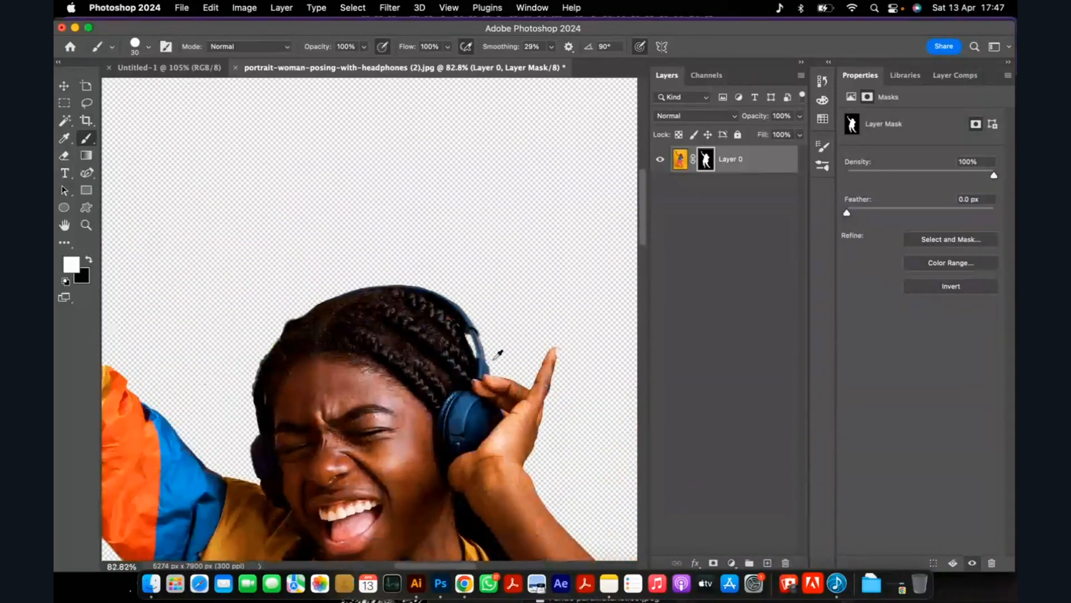
{"action": "scroll", "coordinate": [498, 353], "scroll_direction": "up", "scroll_amount": 10}
{"action": "scroll", "coordinate": [371, 211], "scroll_direction": "down", "scroll_amount": 2}
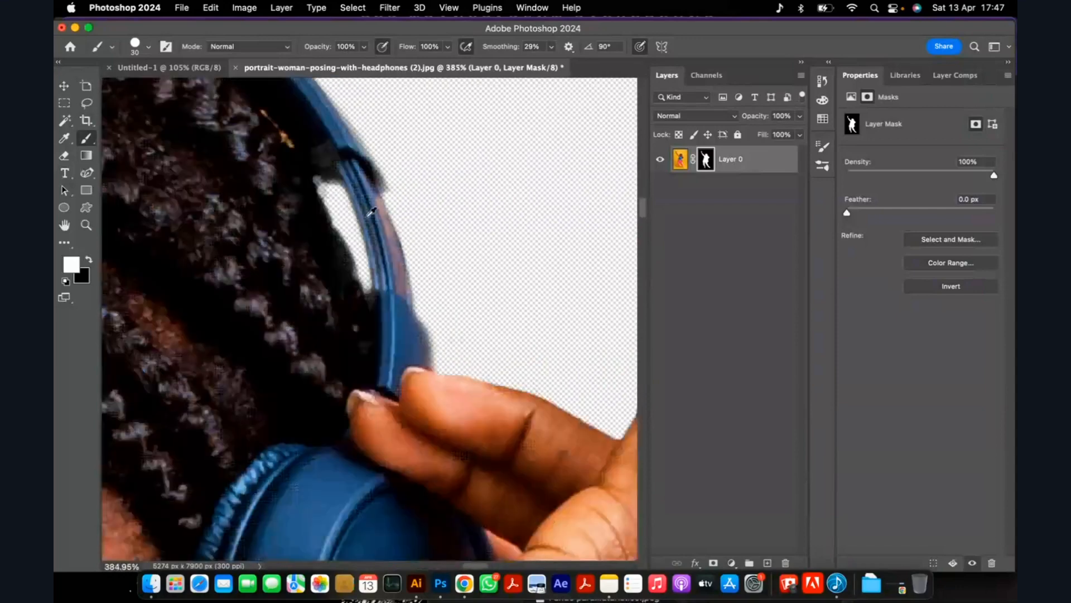
{"action": "scroll", "coordinate": [371, 211], "scroll_direction": "down", "scroll_amount": 6}
{"action": "scroll", "coordinate": [527, 270], "scroll_direction": "down", "scroll_amount": 8}
{"action": "scroll", "coordinate": [527, 270], "scroll_direction": "up", "scroll_amount": 10}
{"action": "scroll", "coordinate": [527, 272], "scroll_direction": "down", "scroll_amount": 9}
{"action": "scroll", "coordinate": [370, 387], "scroll_direction": "up", "scroll_amount": 6}
{"action": "scroll", "coordinate": [354, 310], "scroll_direction": "down", "scroll_amount": 10}
{"action": "scroll", "coordinate": [457, 292], "scroll_direction": "up", "scroll_amount": 5}
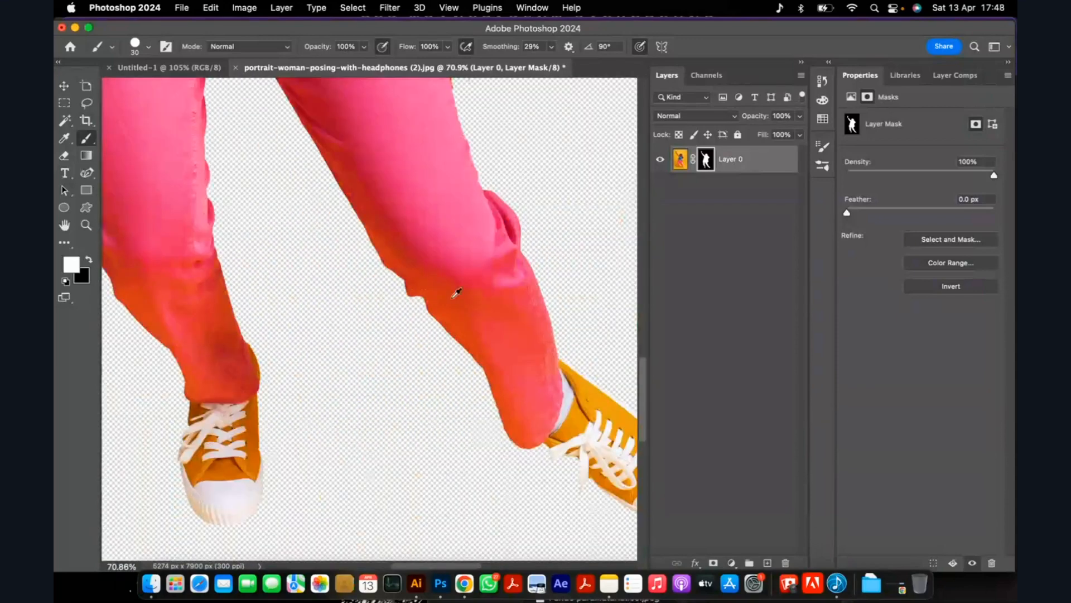
{"action": "scroll", "coordinate": [457, 293], "scroll_direction": "up", "scroll_amount": 3}
{"action": "scroll", "coordinate": [467, 275], "scroll_direction": "down", "scroll_amount": 6}
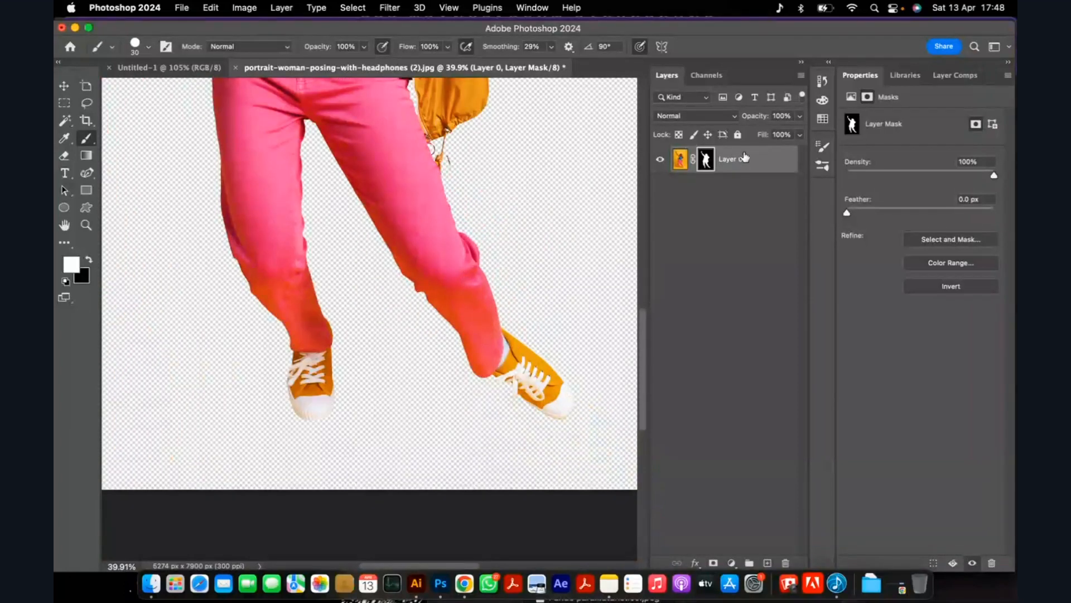
Duplicate the masked layer of the woman and convert the copy to a smart object.
{"action": "key", "text": "super+j"}
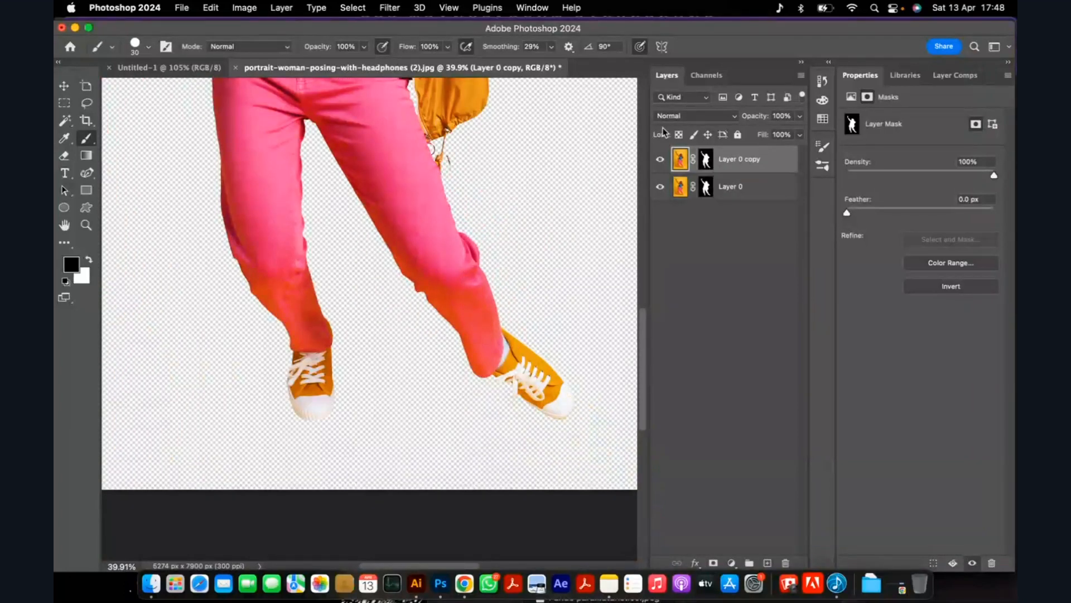
{"action": "right_click", "coordinate": [748, 170]}
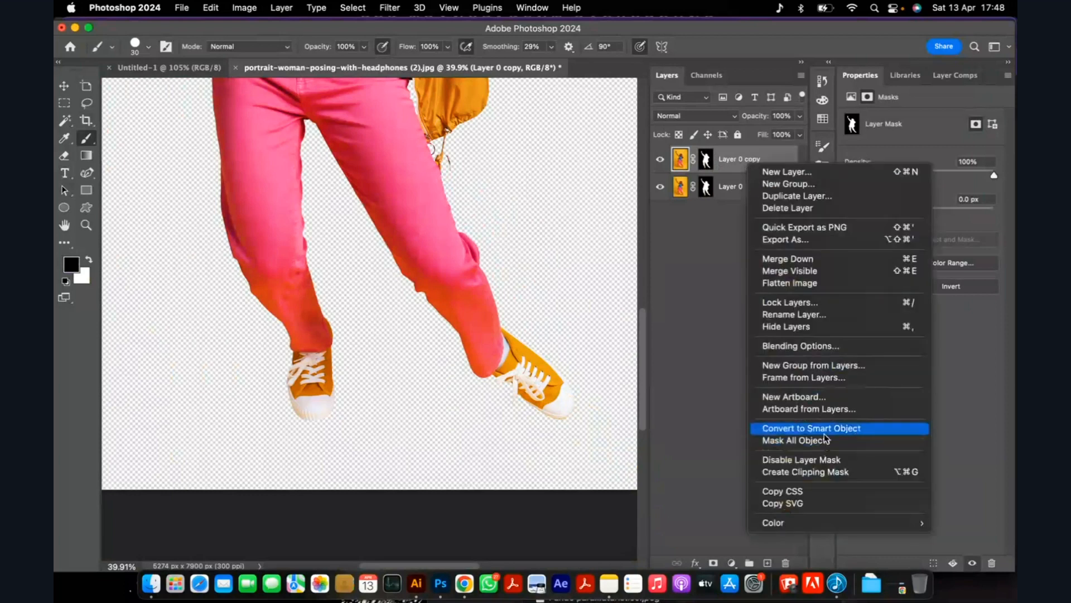
{"action": "left_click", "coordinate": [825, 430]}
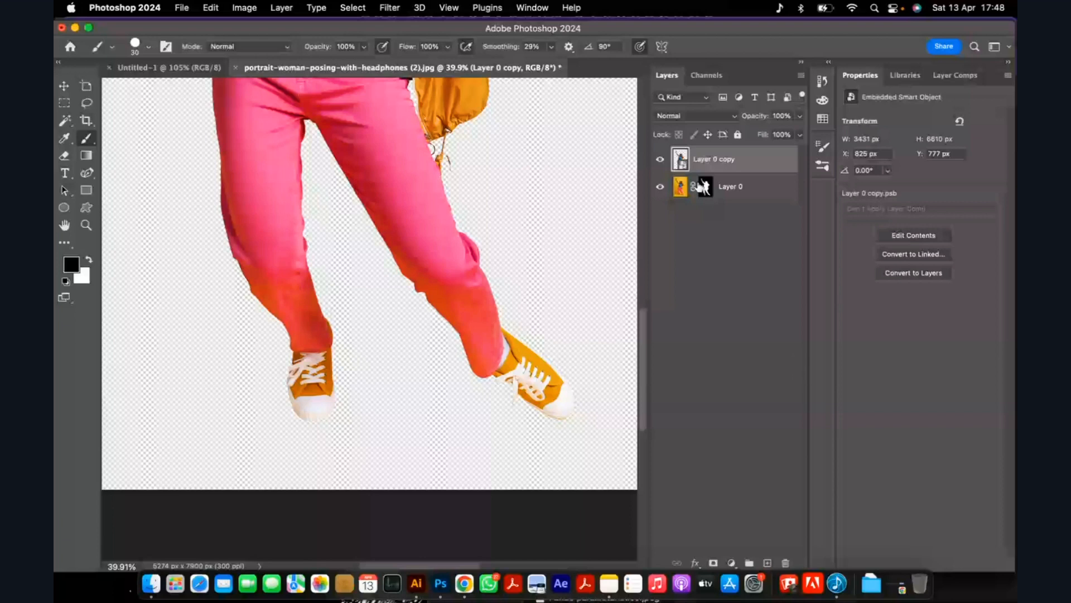
Scale the smart object copy of the woman down to about 42% around its centre.
{"action": "scroll", "coordinate": [429, 255], "scroll_direction": "down", "scroll_amount": 10}
{"action": "key", "text": "v"}
{"action": "scroll", "coordinate": [441, 159], "scroll_direction": "up", "scroll_amount": 5}
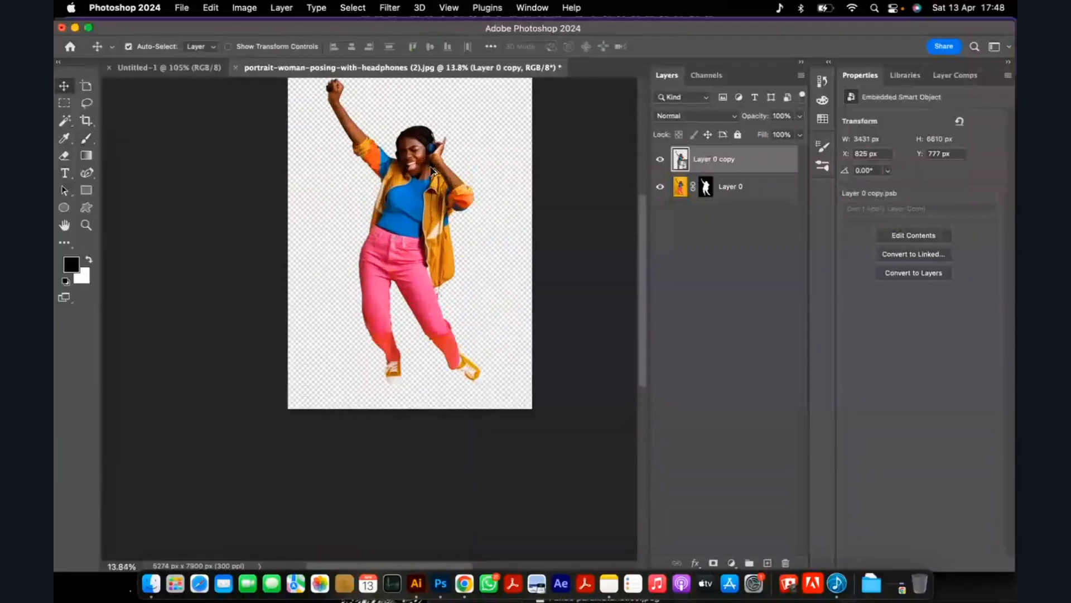
{"action": "scroll", "coordinate": [433, 170], "scroll_direction": "up", "scroll_amount": 3}
{"action": "key", "text": "ctrl+t"}
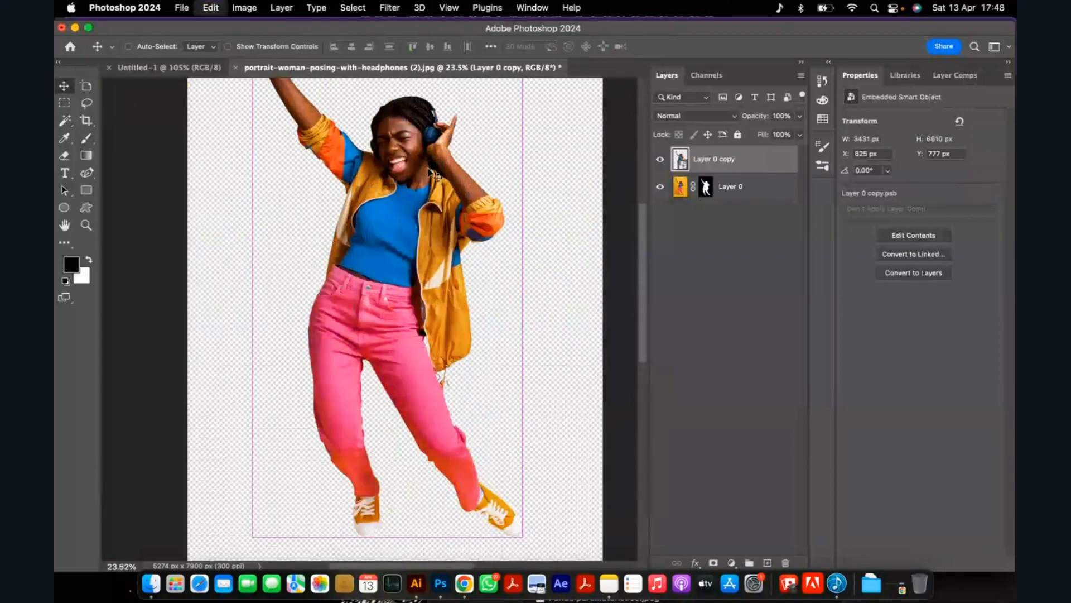
{"action": "left_click_drag", "start_coordinate": [517, 276], "coordinate": [446, 270]}
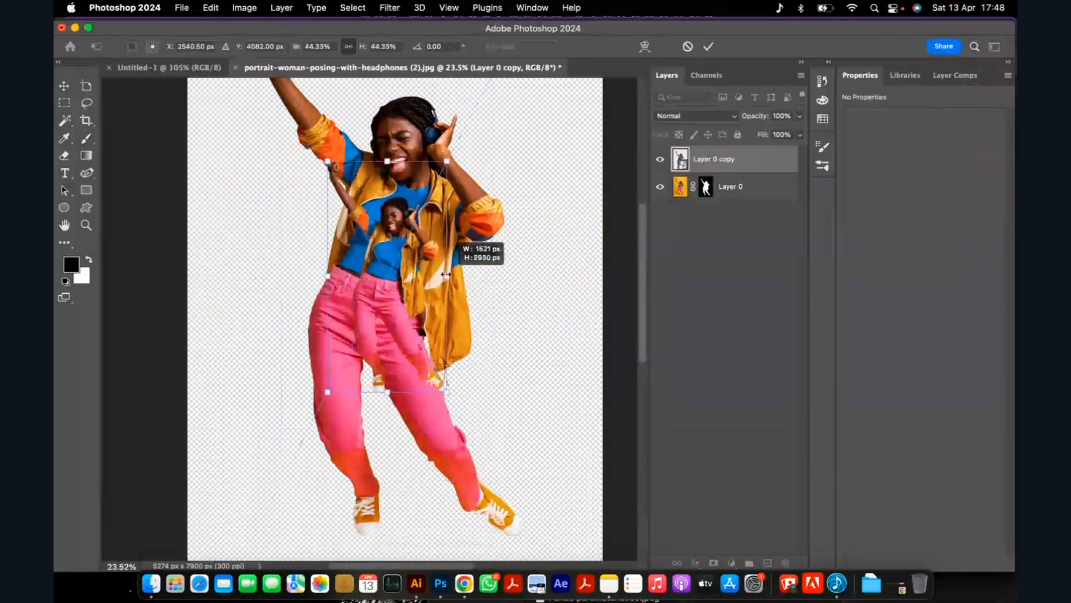
{"action": "left_click", "coordinate": [708, 46]}
Copy the scaled-down smart object of the woman into the Untitled-1 ad document.
{"action": "key", "text": "super+t"}
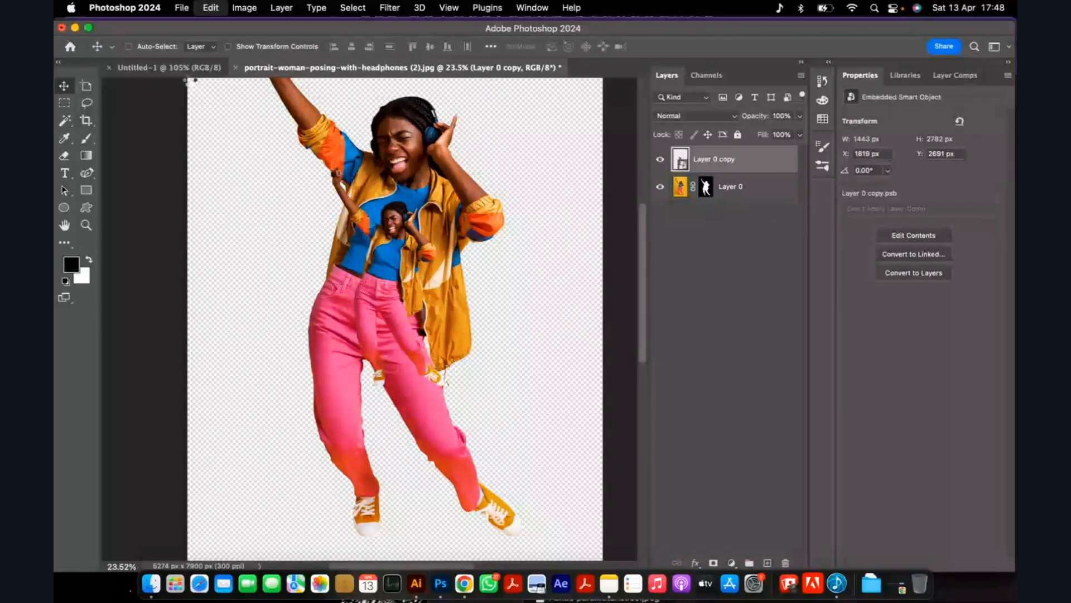
{"action": "left_click", "coordinate": [181, 70]}
{"action": "key", "text": "super+v"}
Scale the pasted woman to about 69% and position her on the left half of the ad, cropped at the waist.
{"action": "key", "text": "super+t"}
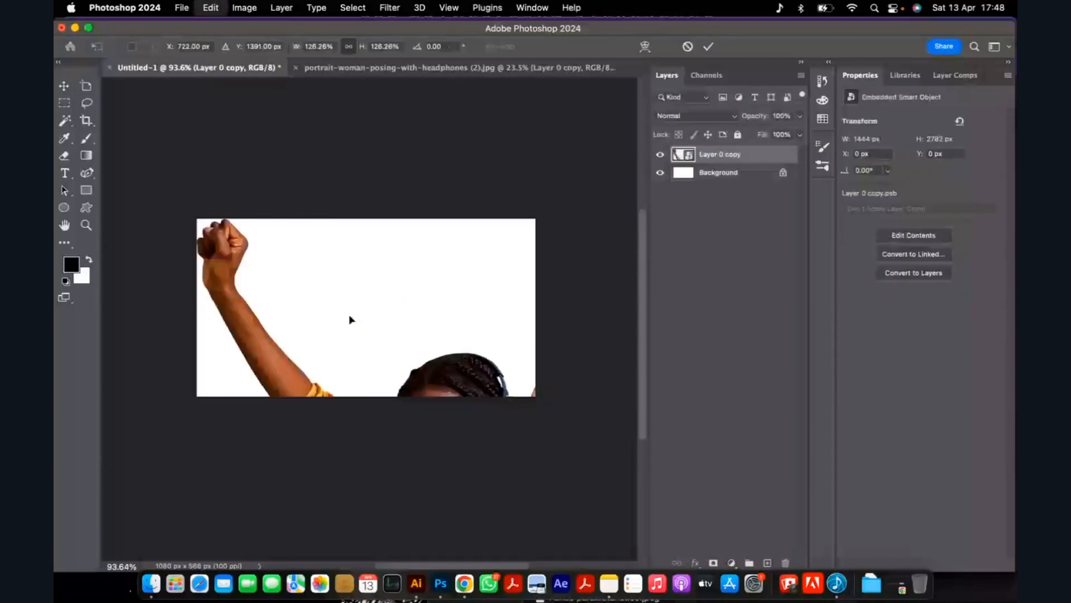
{"action": "left_click_drag", "start_coordinate": [424, 219], "coordinate": [422, 430], "text": "alt"}
{"action": "left_click_drag", "start_coordinate": [399, 482], "coordinate": [283, 231]}
{"action": "scroll", "coordinate": [308, 231], "scroll_direction": "up", "scroll_amount": 2}
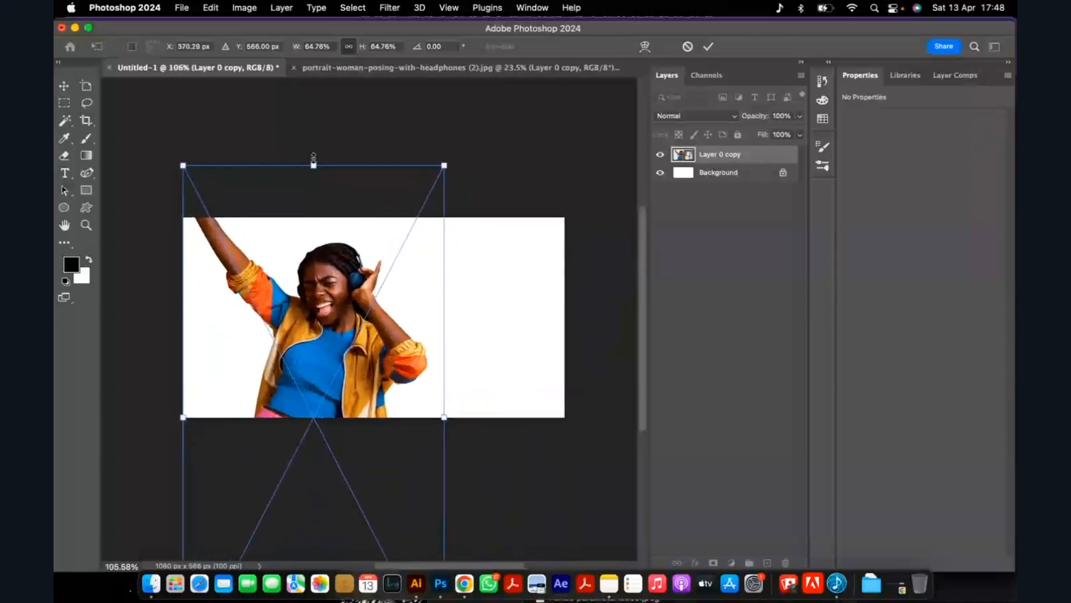
{"action": "left_click_drag", "start_coordinate": [314, 165], "coordinate": [321, 149]}
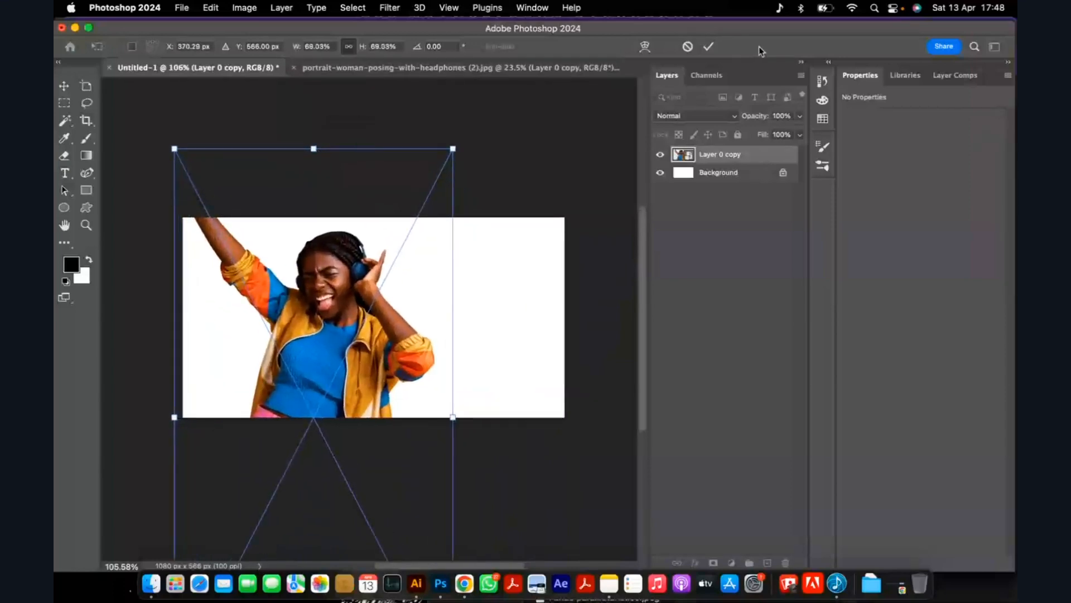
{"action": "key", "text": "Return"}
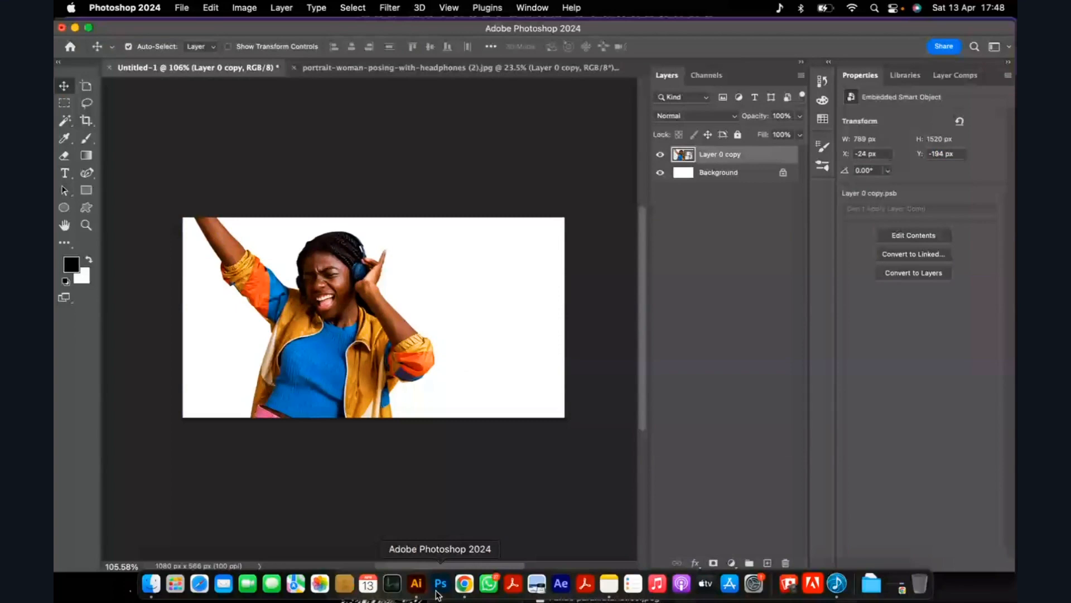
Switch to Illustrator and copy the second framed sketch with its "Enjoy Now and Later" lettering.
{"action": "key", "text": "super+Tab"}
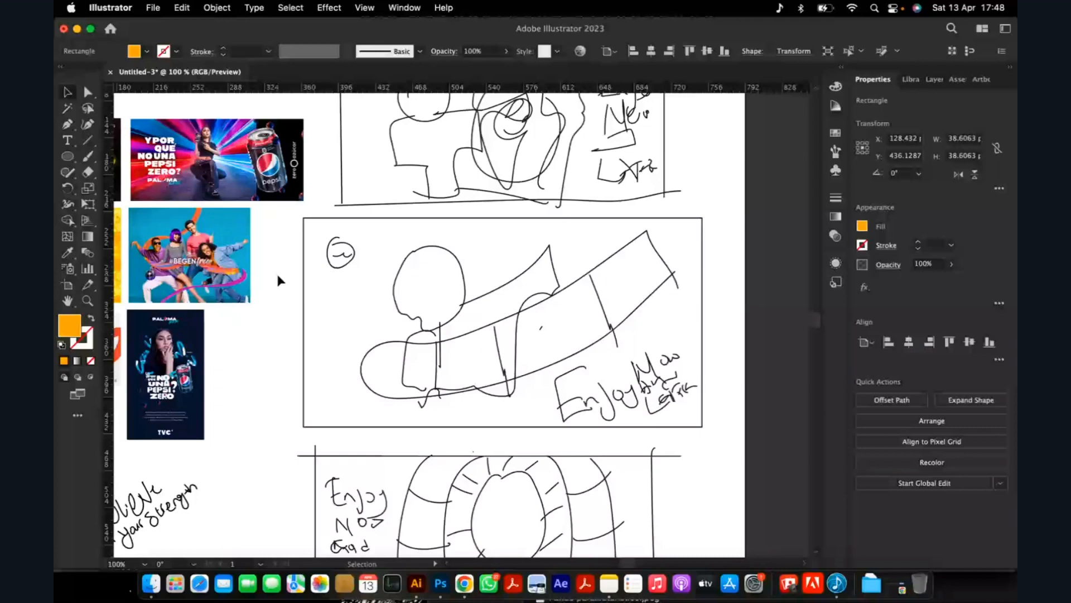
{"action": "key", "text": "a"}
{"action": "left_click_drag", "start_coordinate": [276, 272], "coordinate": [623, 373]}
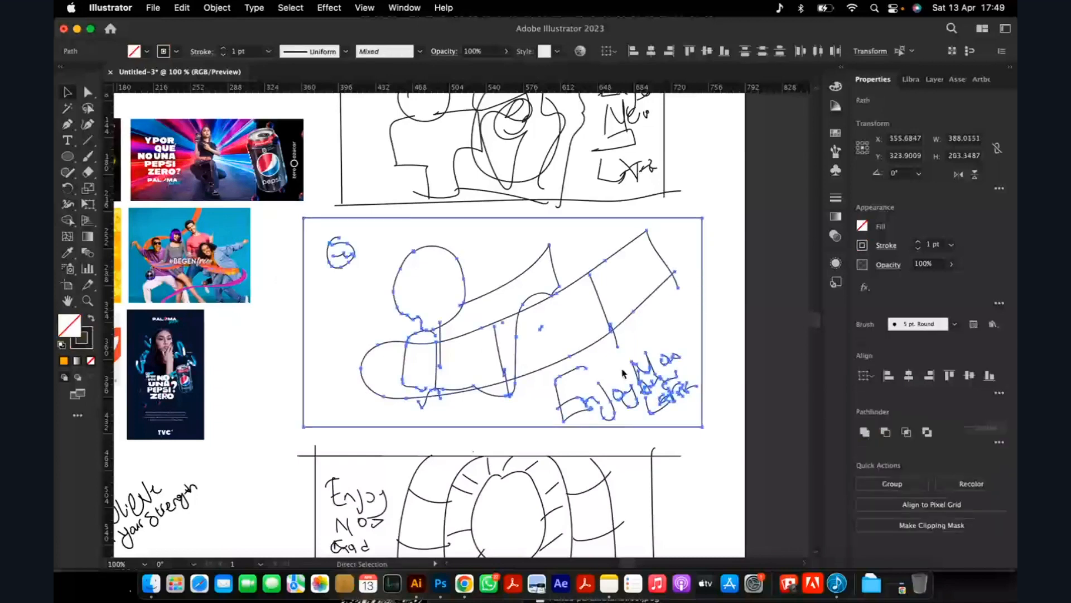
{"action": "key", "text": "v"}
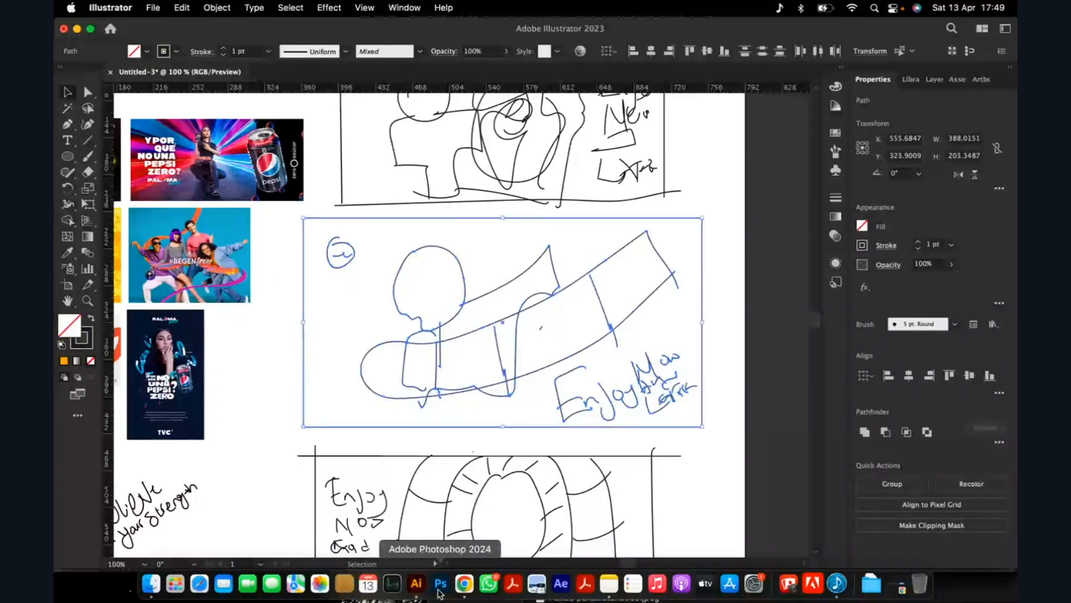
Switch to Photoshop and paste the copied sketch into the ad as a smart object.
{"action": "left_click", "coordinate": [440, 583]}
{"action": "key", "text": "super+v"}
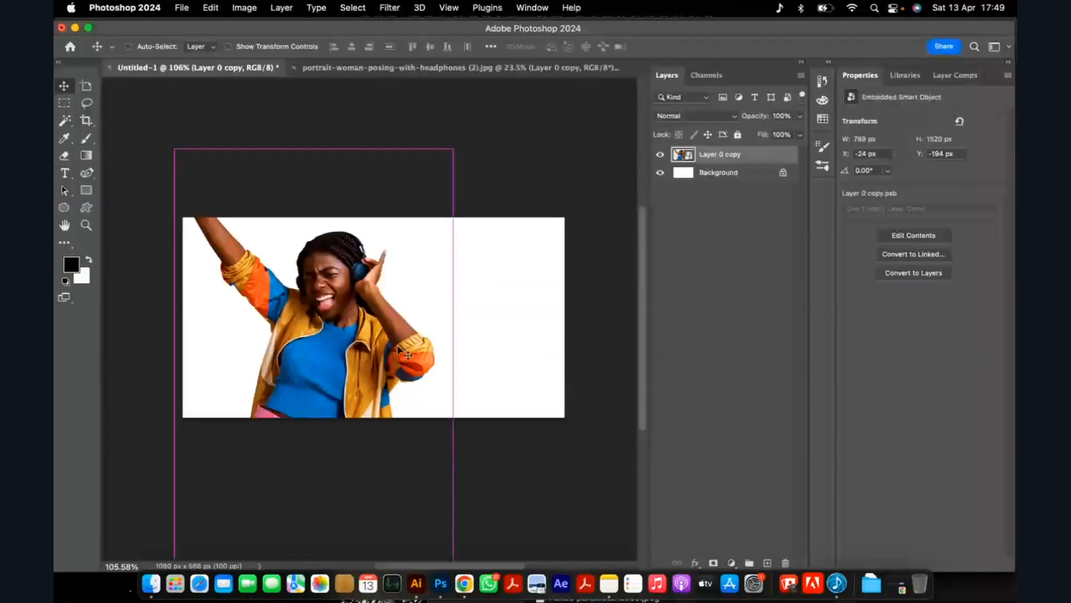
{"action": "left_click", "coordinate": [496, 255]}
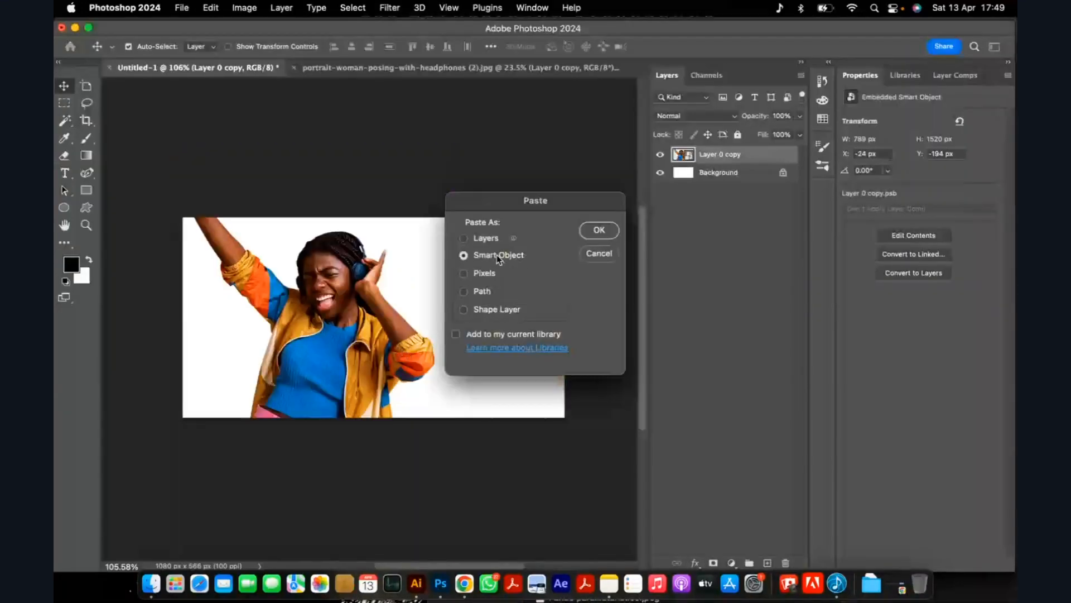
{"action": "left_click", "coordinate": [607, 232]}
Place the sketch in the ad's upper-right corner at about 74% scale and shift the woman to X -52 px, Y -208 px.
{"action": "mouse_move", "coordinate": [452, 314]}
{"action": "left_mouse_down"}
{"action": "mouse_move", "coordinate": [484, 274]}
{"action": "mouse_move", "coordinate": [537, 262]}
{"action": "left_mouse_up"}
{"action": "scroll", "coordinate": [537, 262], "scroll_direction": "up", "scroll_amount": 1}
{"action": "left_click_drag", "start_coordinate": [357, 317], "coordinate": [406, 287]}
{"action": "left_click_drag", "start_coordinate": [487, 257], "coordinate": [489, 269]}
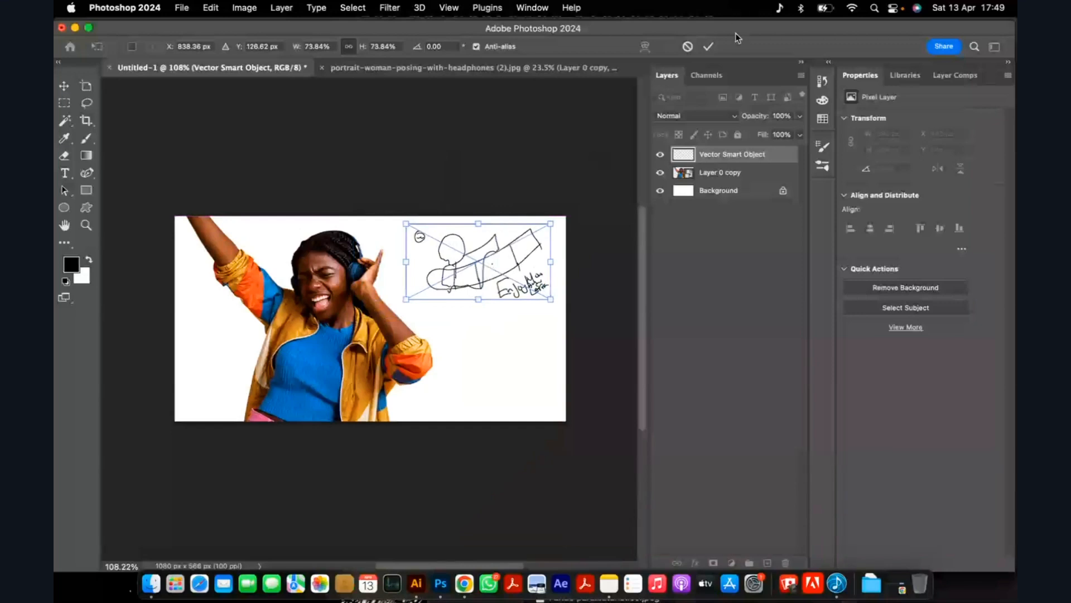
{"action": "left_click", "coordinate": [710, 47]}
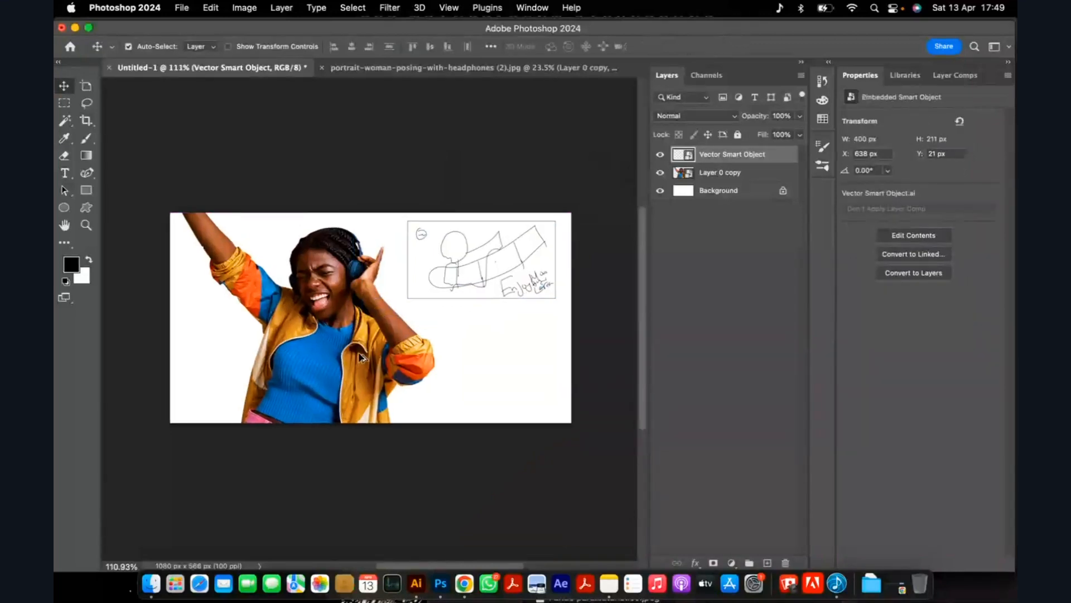
{"action": "scroll", "coordinate": [357, 343], "scroll_direction": "up", "scroll_amount": 3}
{"action": "left_click_drag", "start_coordinate": [362, 343], "coordinate": [338, 332]}
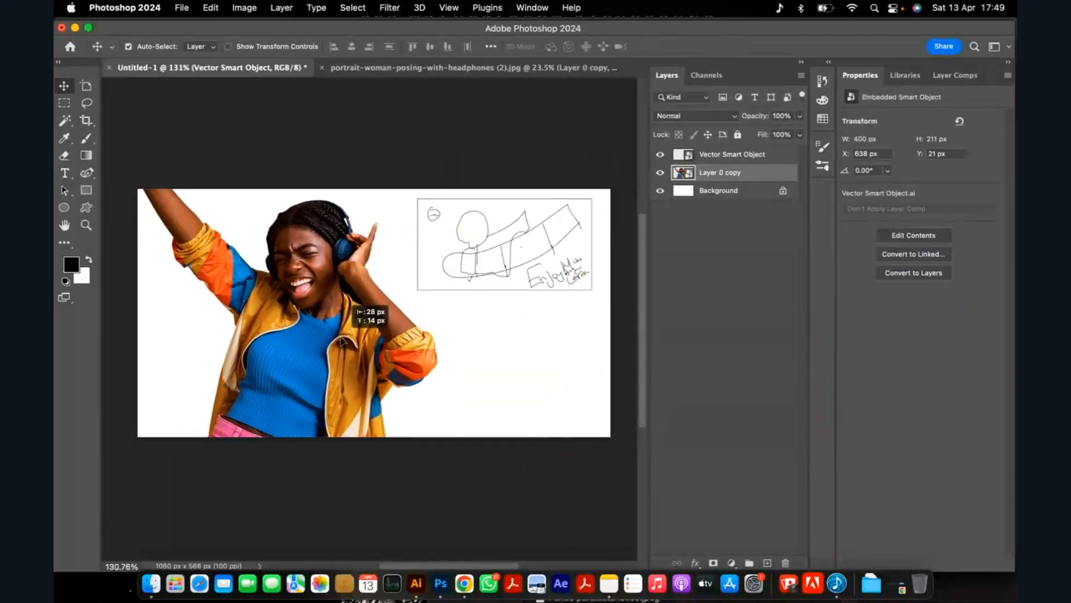
Switch to Illustrator and copy the blue, orange and yellow colour swatches.
{"action": "left_click", "coordinate": [416, 586]}
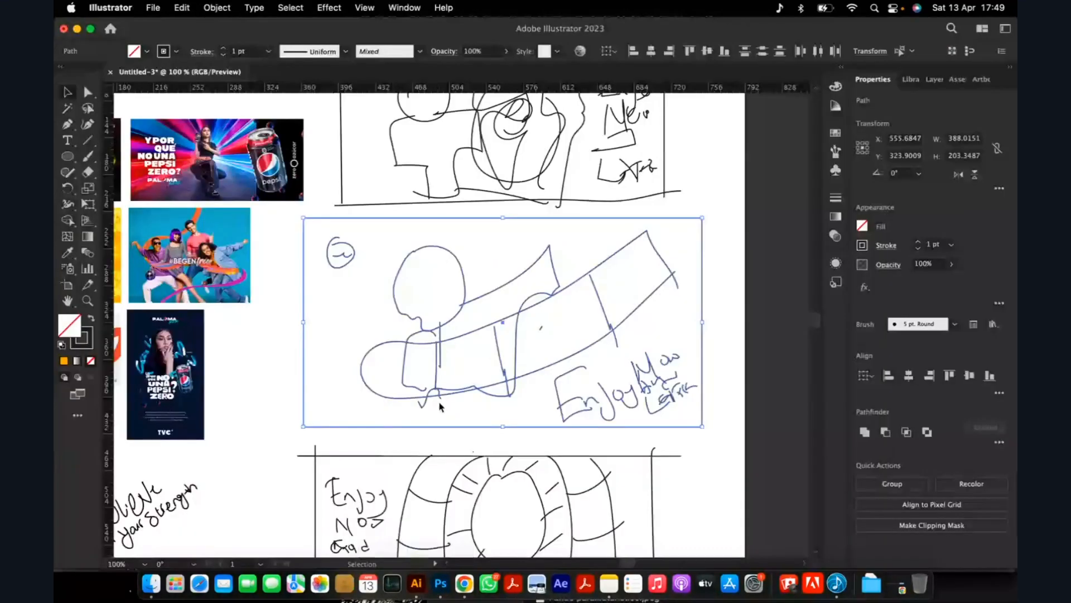
{"action": "scroll", "coordinate": [439, 406], "scroll_direction": "down", "scroll_amount": 3}
{"action": "scroll", "coordinate": [282, 430], "scroll_direction": "up", "scroll_amount": 5}
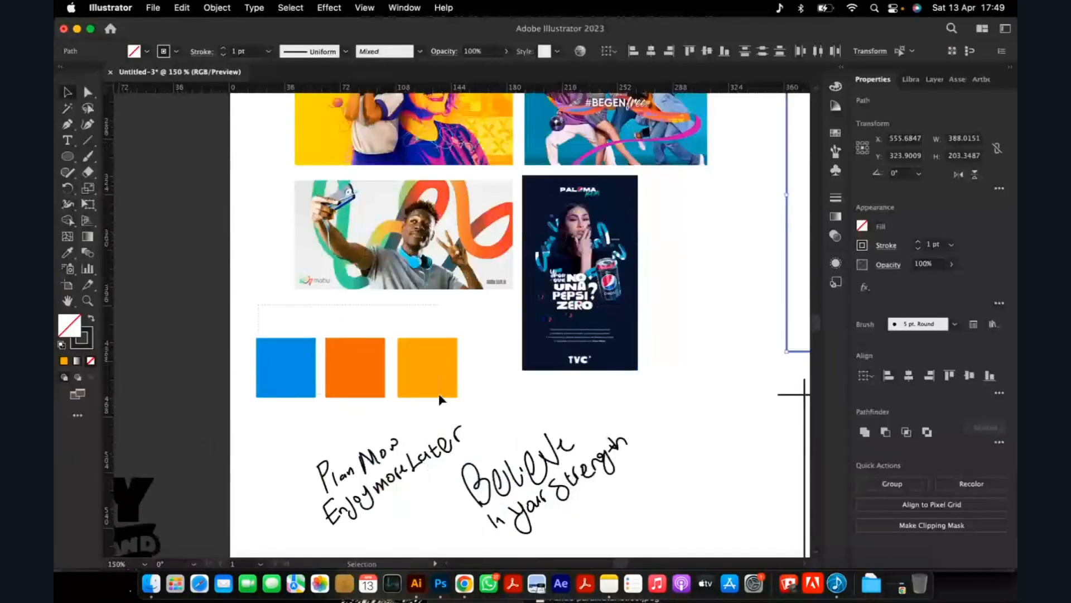
{"action": "left_click", "coordinate": [440, 395]}
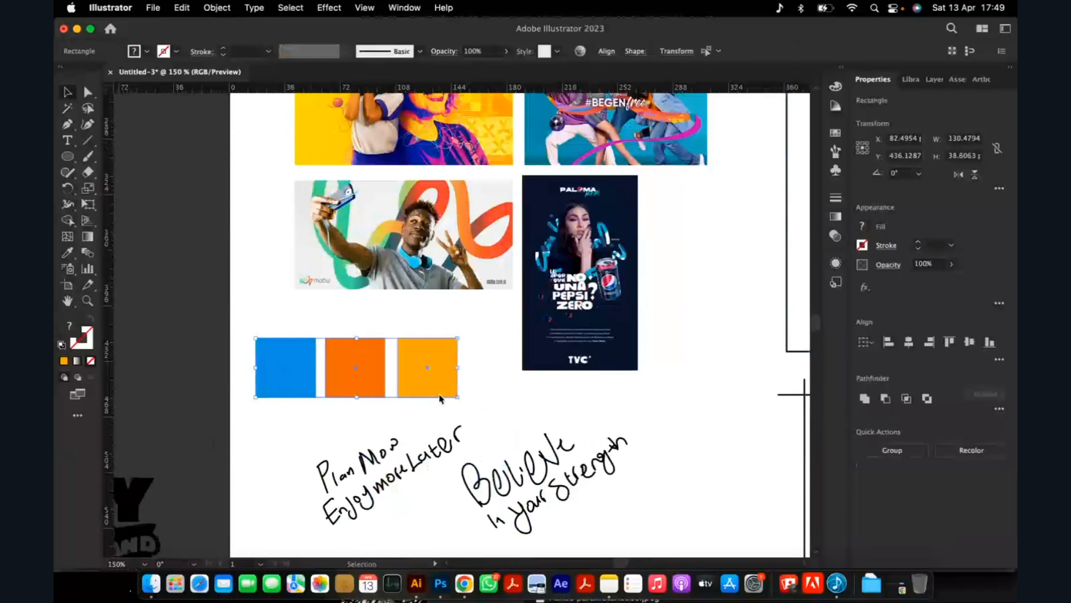
Switch to Photoshop and paste the three colour swatches into the ad as a smart object.
{"action": "left_click", "coordinate": [440, 583]}
{"action": "scroll", "coordinate": [358, 306], "scroll_direction": "up", "scroll_amount": 3}
{"action": "scroll", "coordinate": [357, 307], "scroll_direction": "down", "scroll_amount": 1}
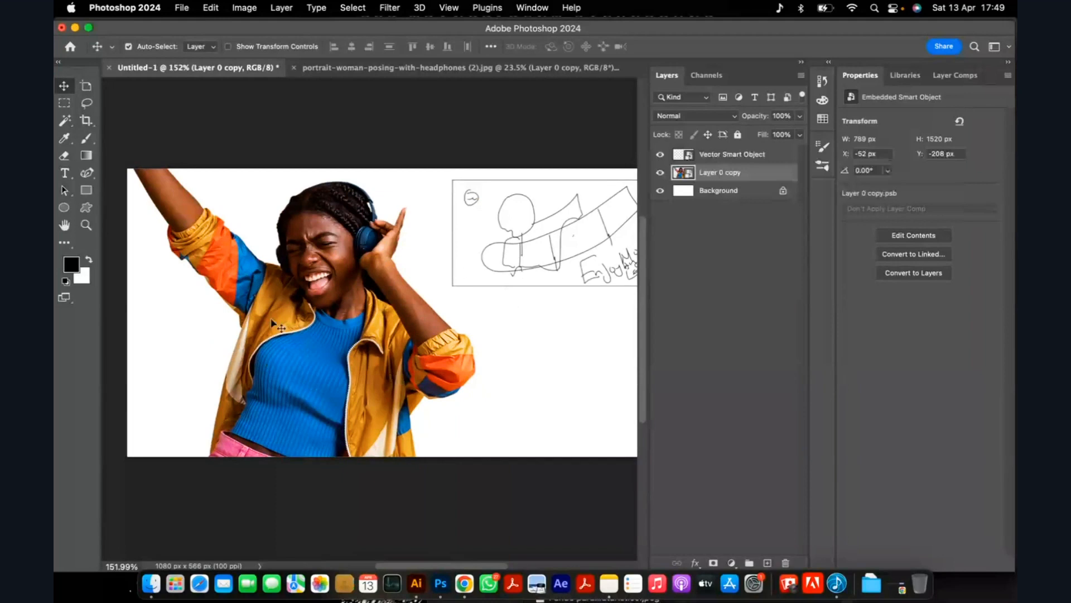
{"action": "scroll", "coordinate": [445, 290], "scroll_direction": "down", "scroll_amount": 1}
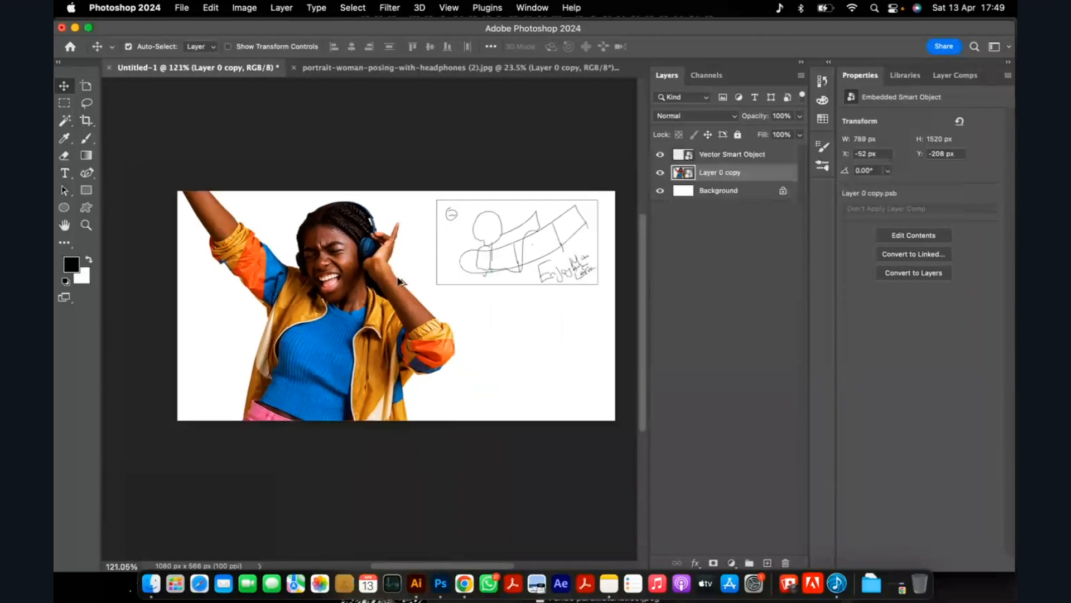
{"action": "scroll", "coordinate": [467, 287], "scroll_direction": "up", "scroll_amount": 1}
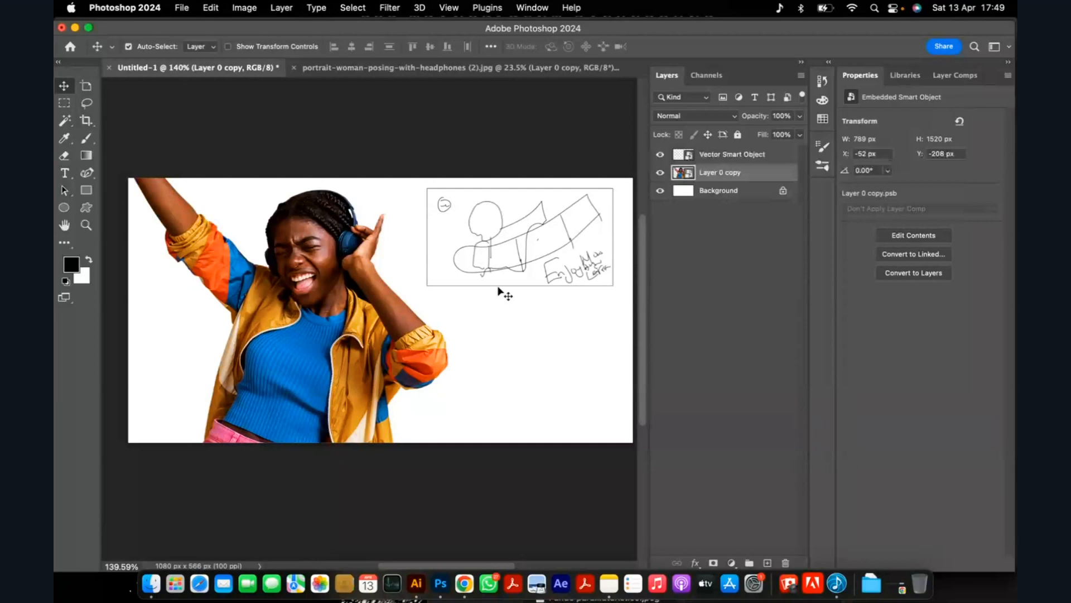
{"action": "scroll", "coordinate": [498, 287], "scroll_direction": "down", "scroll_amount": 5}
{"action": "scroll", "coordinate": [481, 311], "scroll_direction": "up", "scroll_amount": 4}
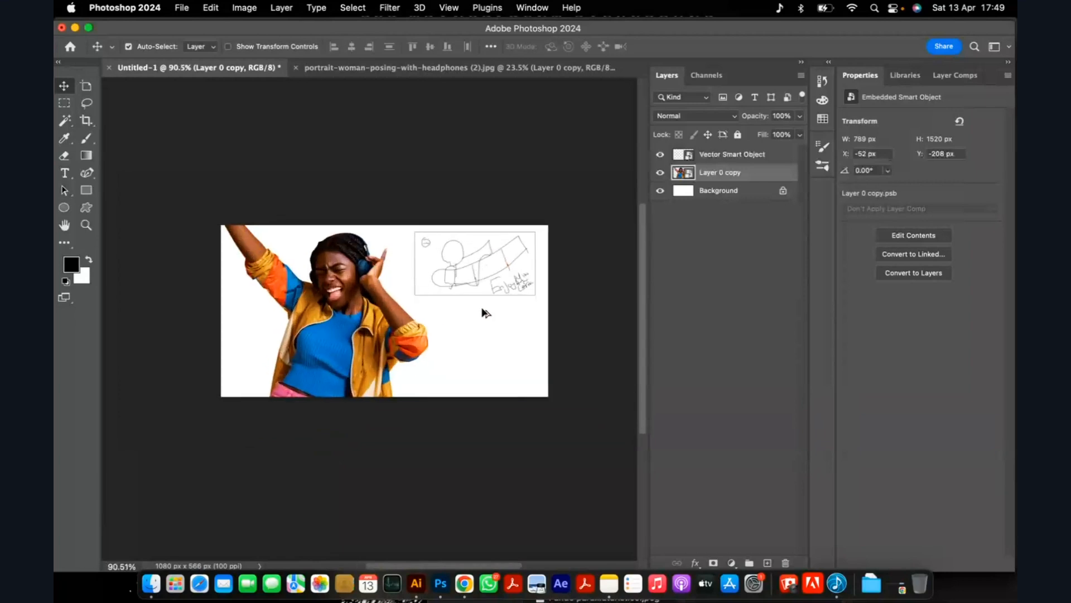
{"action": "key", "text": "super+v"}
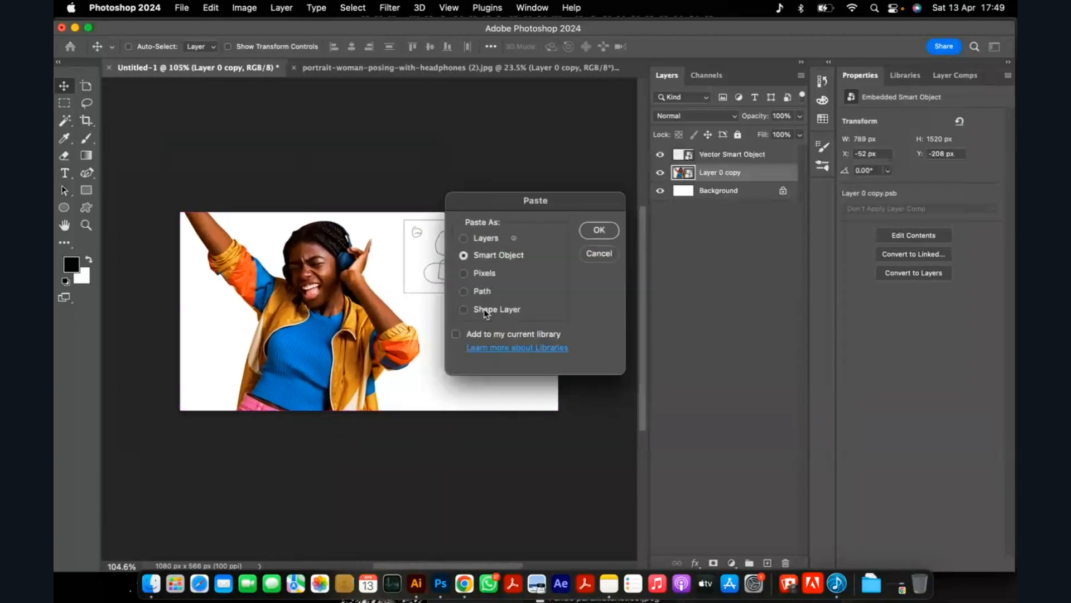
{"action": "left_click", "coordinate": [593, 232]}
Place the colour swatches in the ad's lower-right corner at X 898 px, Y 498 px.
{"action": "scroll", "coordinate": [385, 329], "scroll_direction": "up", "scroll_amount": 2}
{"action": "left_click_drag", "start_coordinate": [369, 313], "coordinate": [559, 416]}
{"action": "left_click", "coordinate": [709, 46]}
{"action": "scroll", "coordinate": [502, 273], "scroll_direction": "down", "scroll_amount": 3}
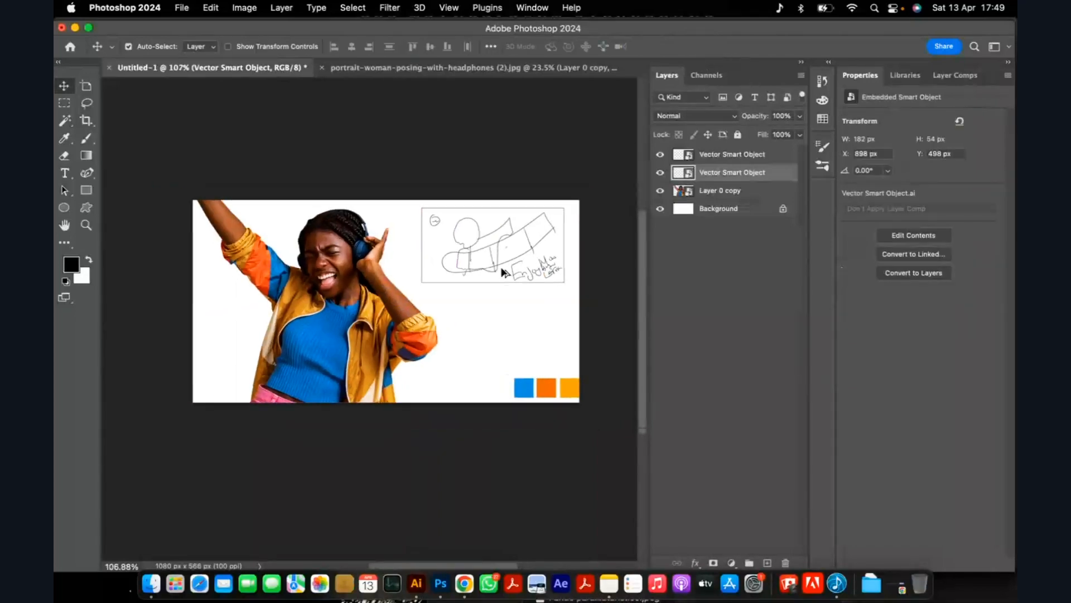
Hide the sketch layer and the colour swatches layer.
{"action": "scroll", "coordinate": [502, 273], "scroll_direction": "up", "scroll_amount": 4}
{"action": "scroll", "coordinate": [498, 277], "scroll_direction": "down", "scroll_amount": 2}
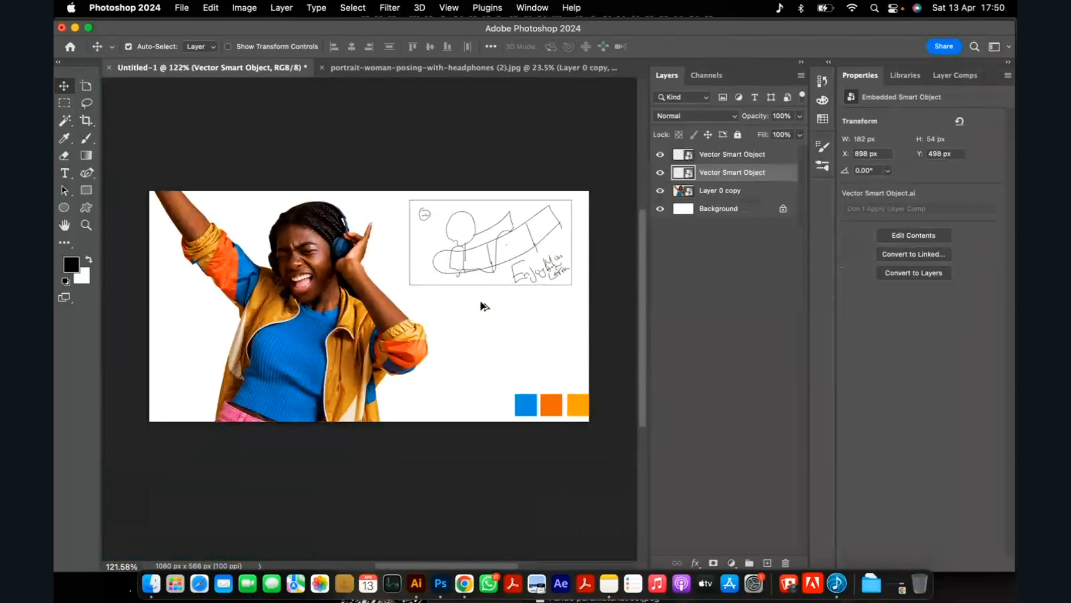
{"action": "scroll", "coordinate": [490, 246], "scroll_direction": "up", "scroll_amount": 1}
{"action": "left_click", "coordinate": [490, 246]}
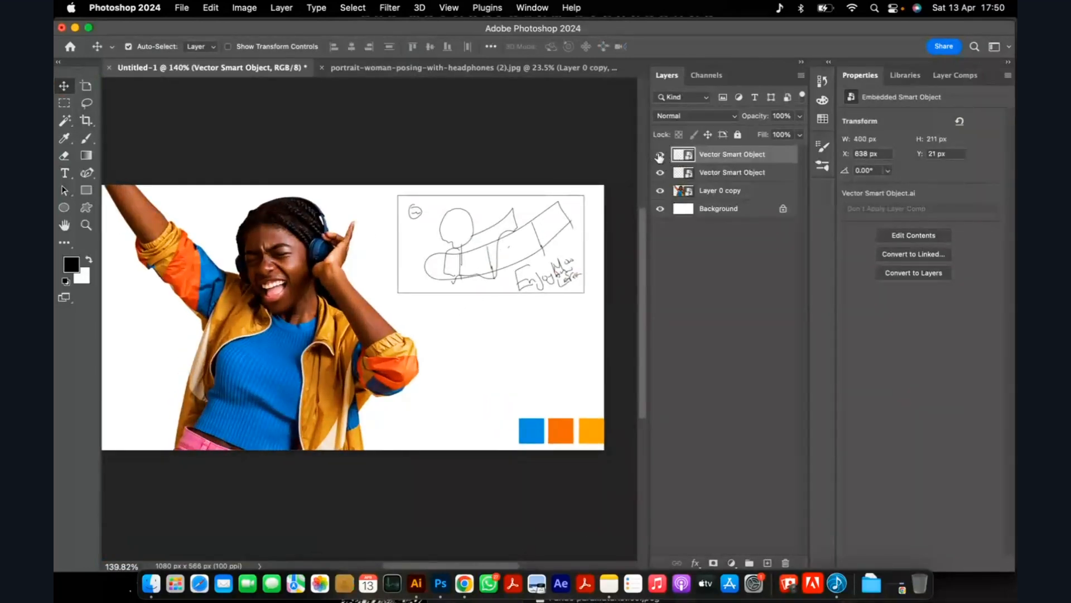
{"action": "left_click", "coordinate": [660, 154]}
{"action": "left_click", "coordinate": [731, 172]}
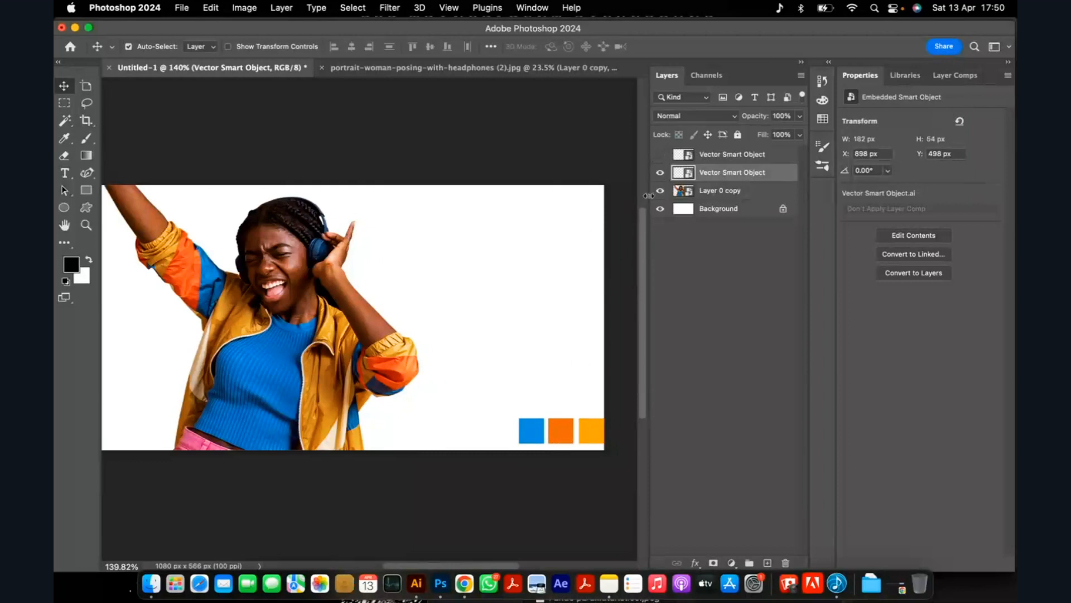
{"action": "left_click", "coordinate": [660, 173]}
Add a new empty layer directly above the woman's layer.
{"action": "scroll", "coordinate": [502, 289], "scroll_direction": "down", "scroll_amount": 1}
{"action": "scroll", "coordinate": [502, 289], "scroll_direction": "down", "scroll_amount": 1}
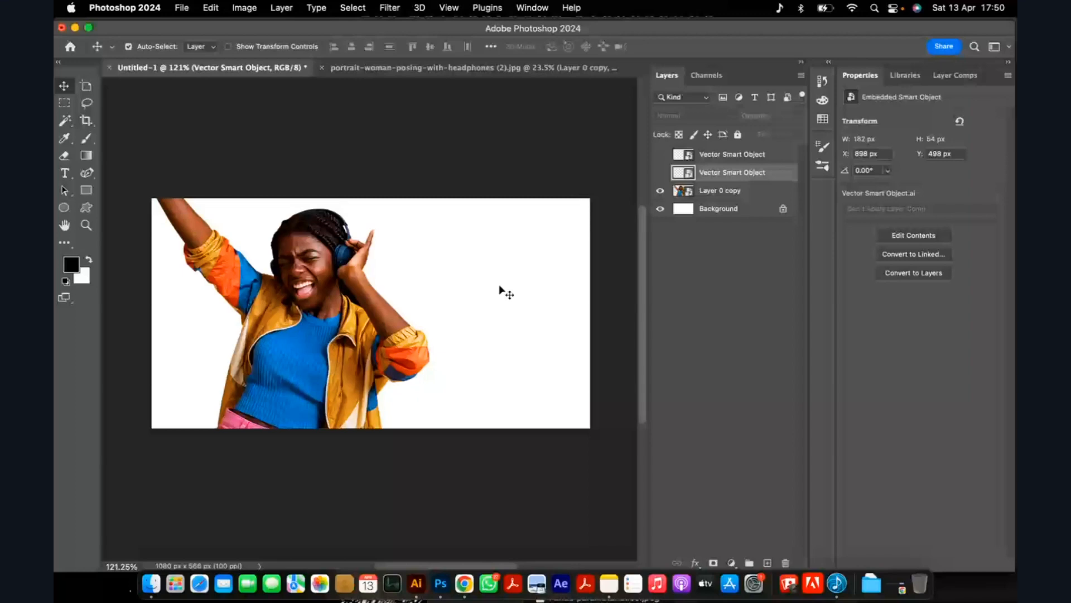
{"action": "left_click", "coordinate": [720, 190]}
{"action": "left_click", "coordinate": [767, 563]}
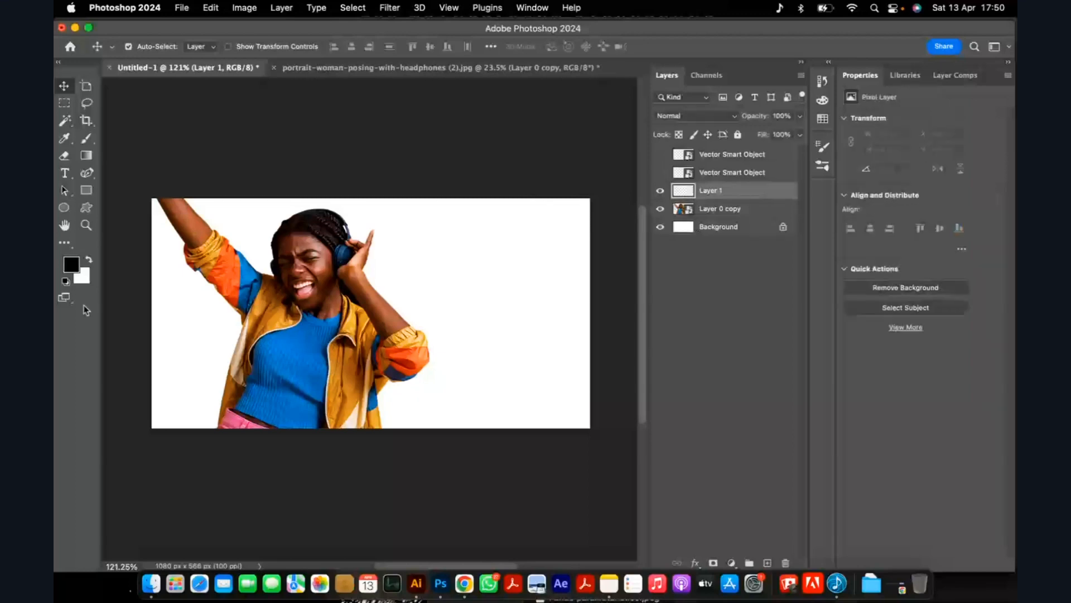
Set the Curvature Pen tool to Shape mode with the orange sampled from the redisplayed colour swatches as its fill.
{"action": "key", "text": "p"}
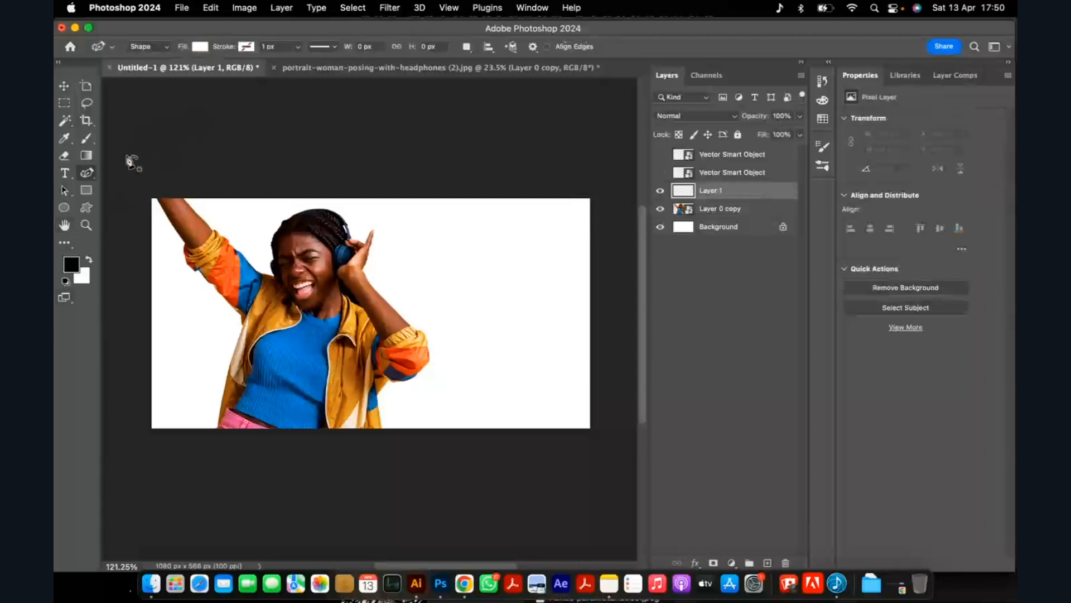
{"action": "left_click", "coordinate": [159, 46]}
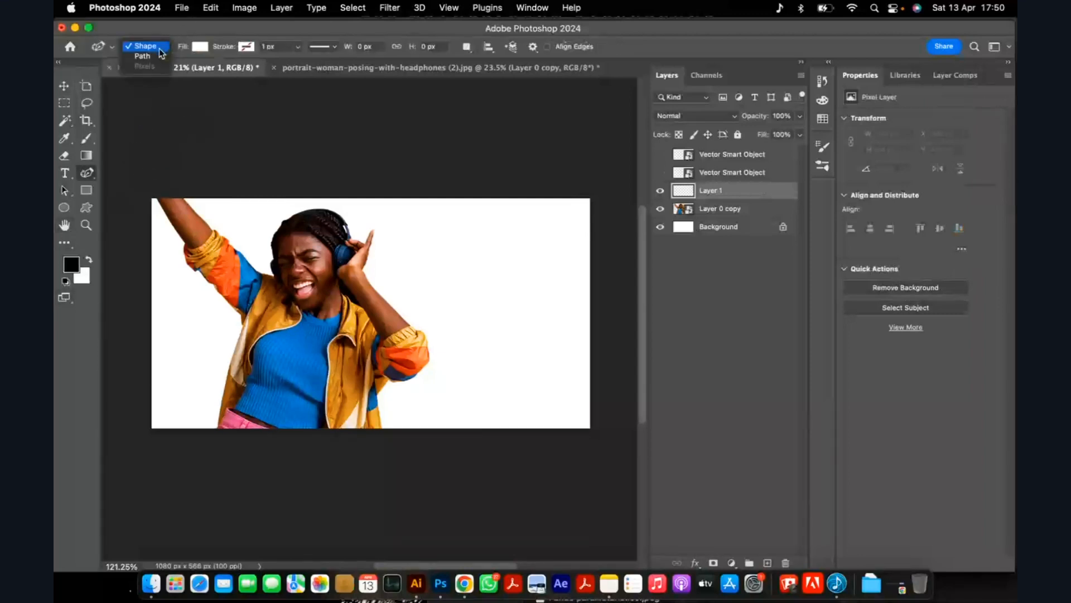
{"action": "left_click", "coordinate": [154, 49]}
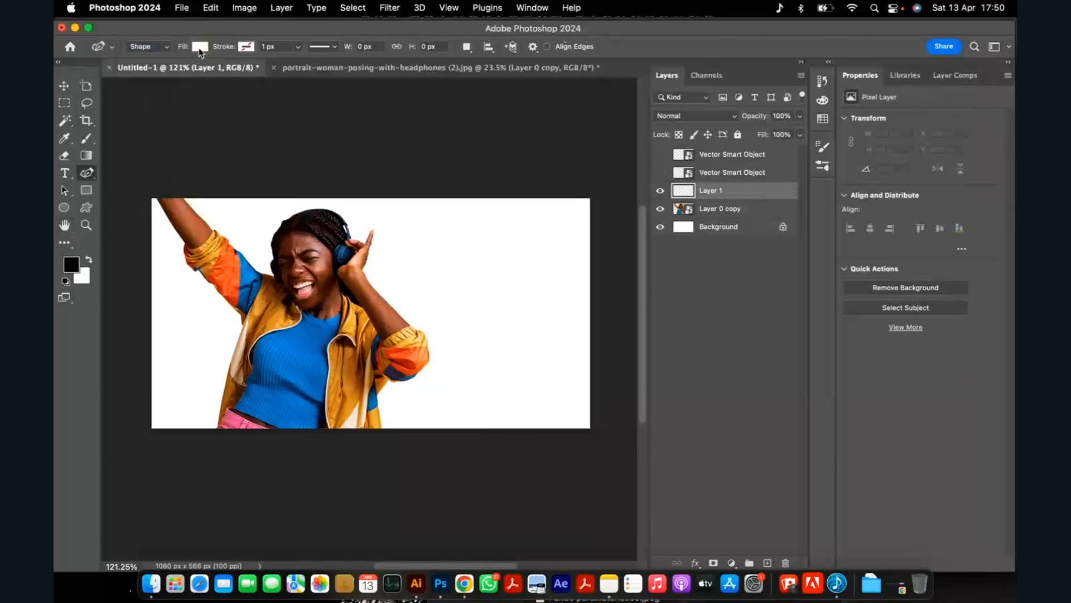
{"action": "left_click", "coordinate": [199, 47]}
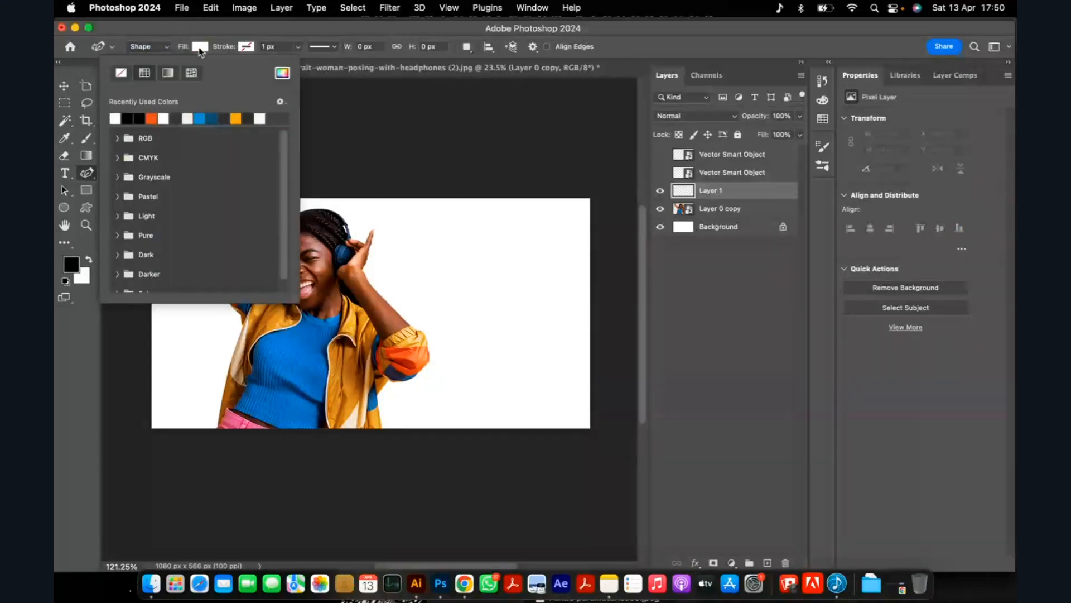
{"action": "left_click", "coordinate": [702, 31]}
{"action": "left_click", "coordinate": [660, 172]}
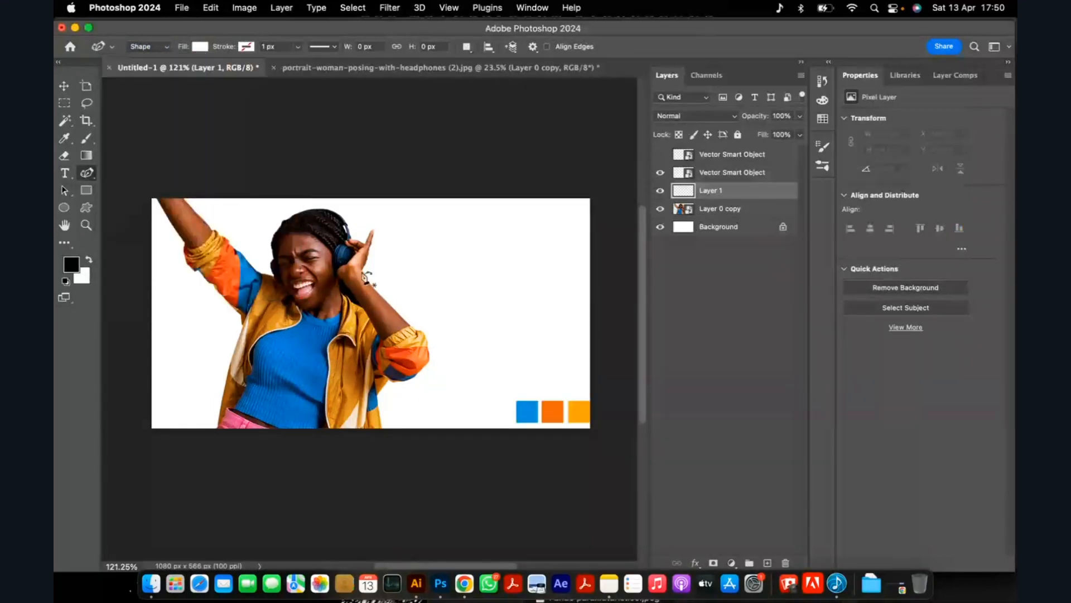
{"action": "key", "text": "b"}
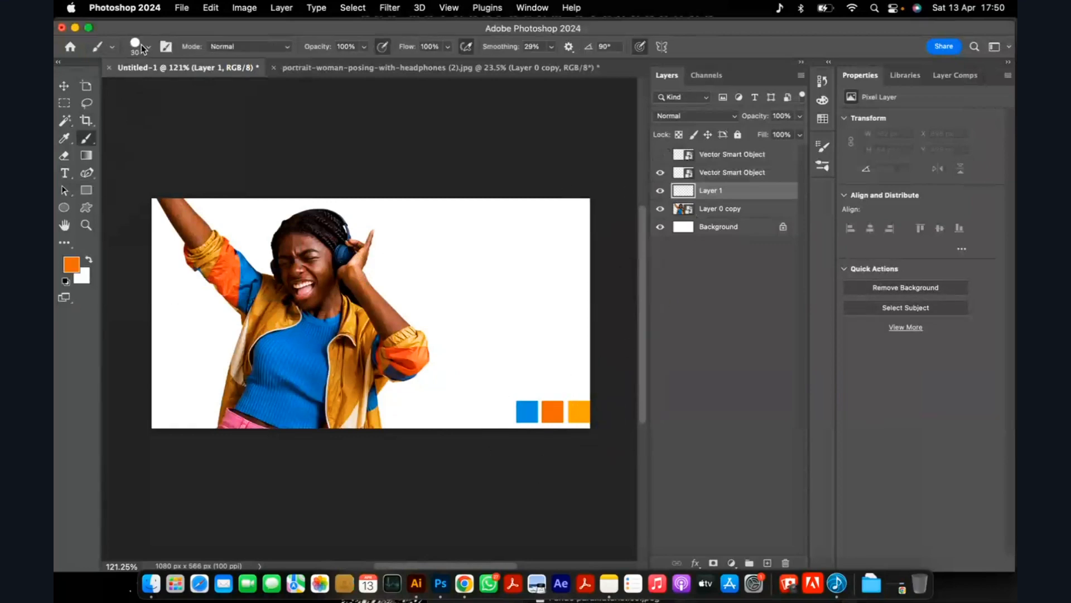
{"action": "key", "text": "p"}
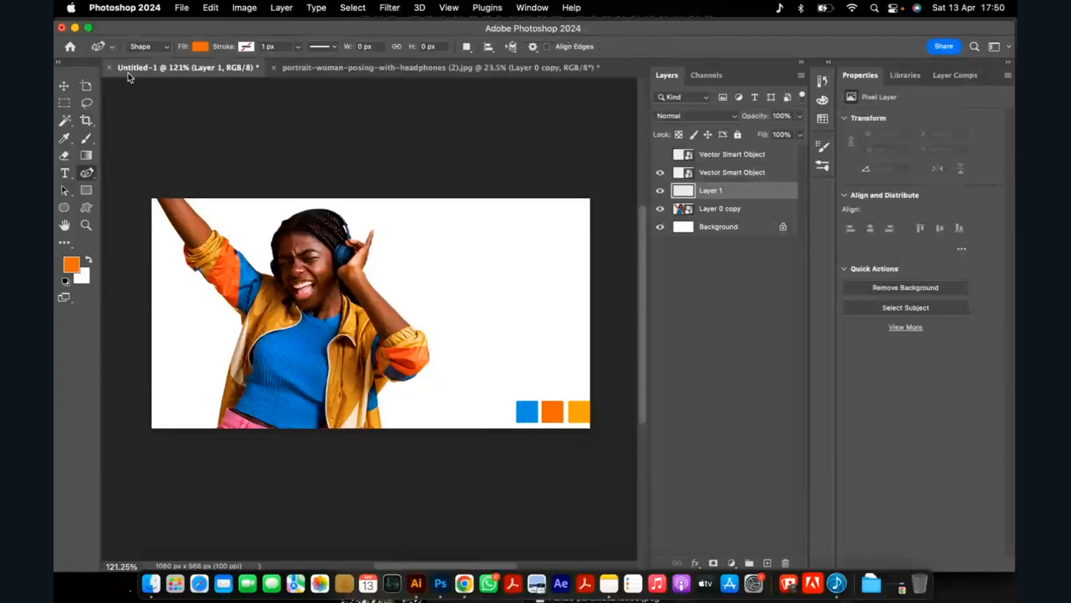
Hide the colour swatches layer and briefly show the sketch layer to check the ribbon's intended form.
{"action": "right_click", "coordinate": [88, 174]}
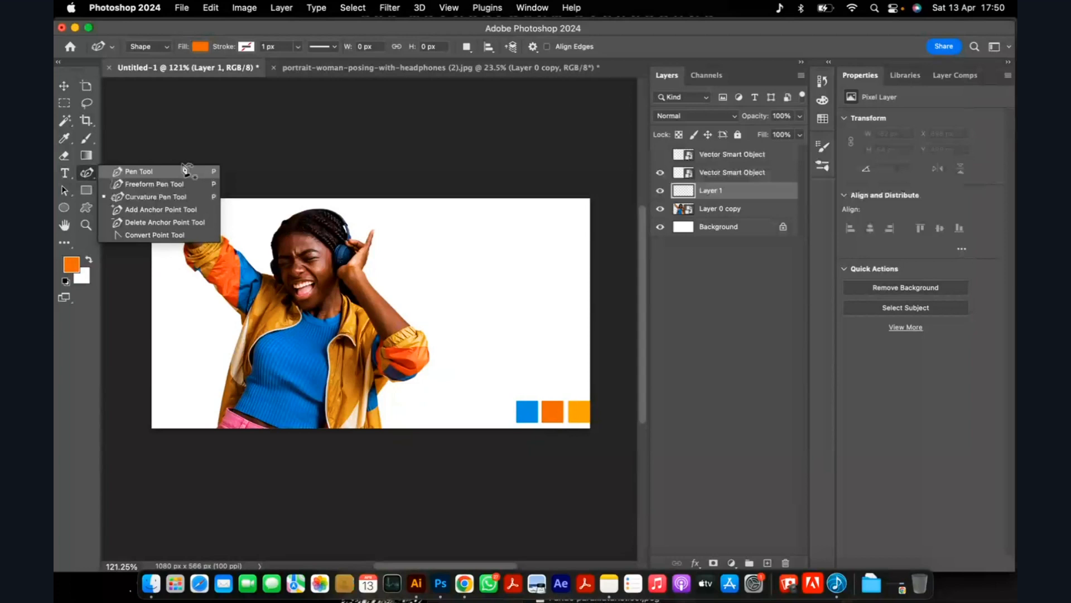
{"action": "left_click", "coordinate": [299, 336]}
{"action": "left_click", "coordinate": [660, 176]}
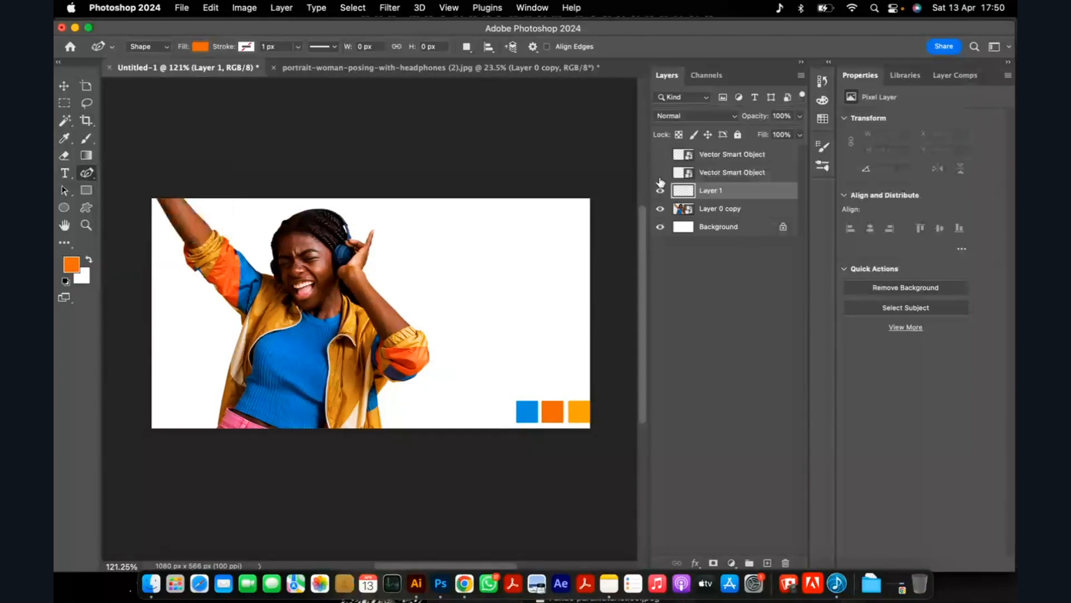
{"action": "scroll", "coordinate": [259, 366], "scroll_direction": "up", "scroll_amount": 1}
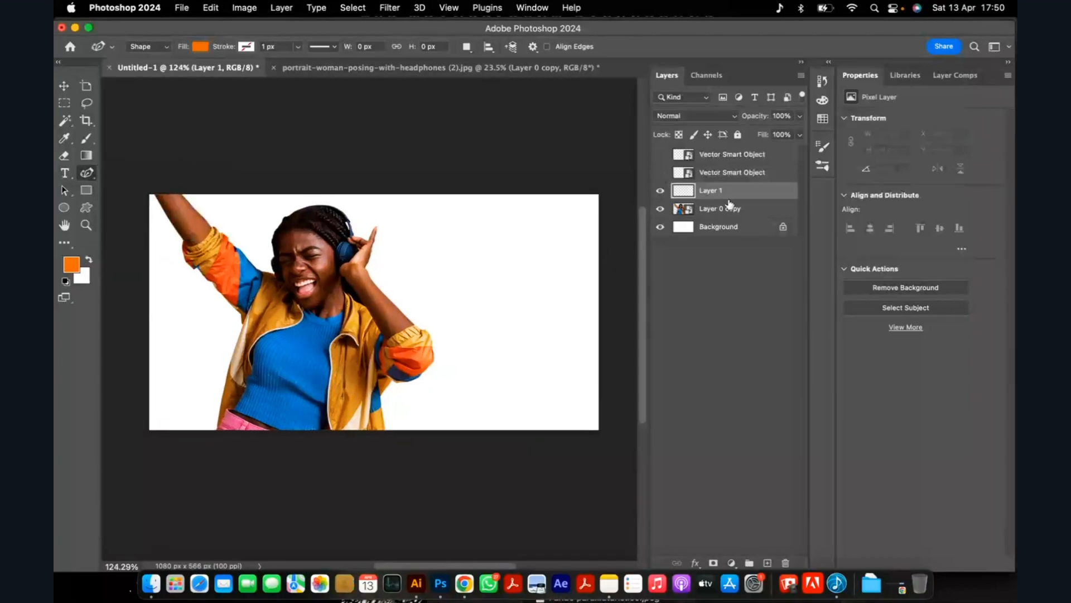
{"action": "scroll", "coordinate": [240, 362], "scroll_direction": "up", "scroll_amount": 1}
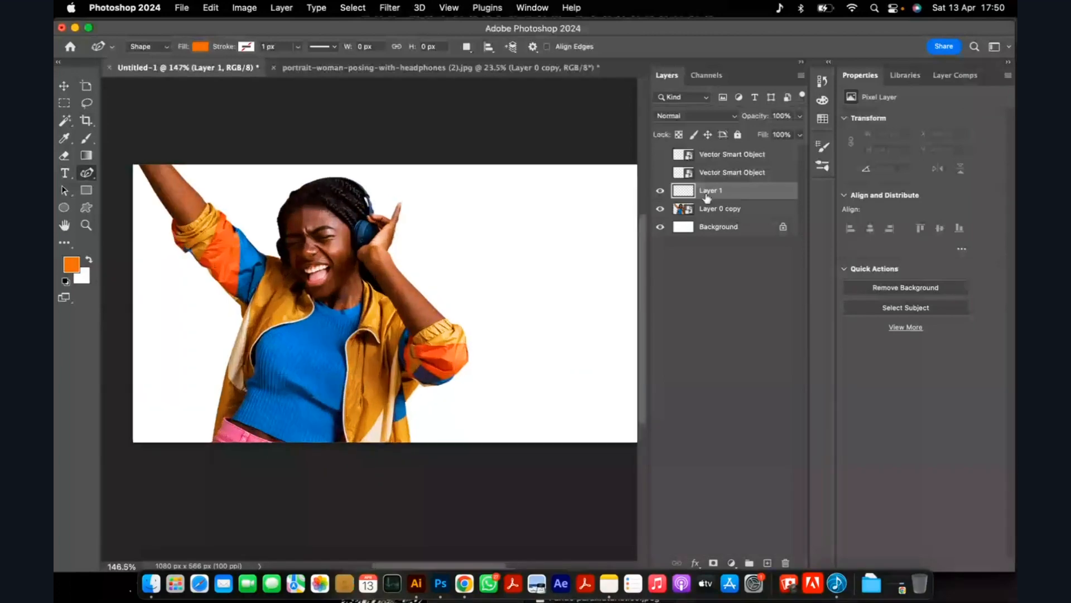
{"action": "left_click", "coordinate": [660, 155]}
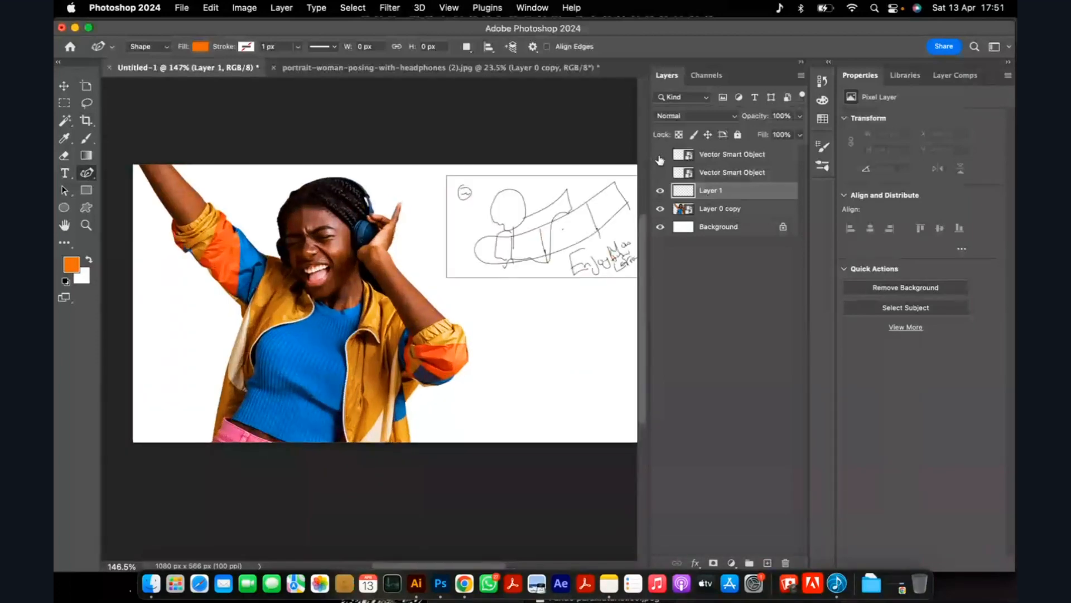
{"action": "left_click", "coordinate": [659, 155]}
Start an orange curved shape with an anchor at the woman's side beneath her raised arm.
{"action": "scroll", "coordinate": [311, 330], "scroll_direction": "down", "scroll_amount": 1}
{"action": "scroll", "coordinate": [311, 331], "scroll_direction": "down", "scroll_amount": 2}
{"action": "scroll", "coordinate": [220, 316], "scroll_direction": "up", "scroll_amount": 5}
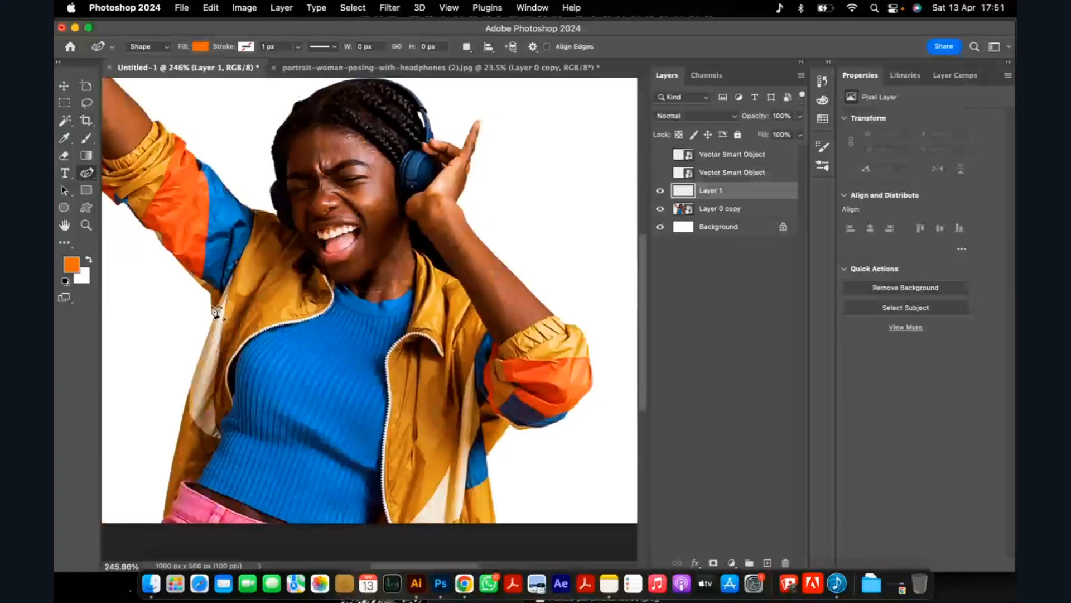
{"action": "left_click", "coordinate": [211, 305]}
{"action": "left_click", "coordinate": [160, 317]}
{"action": "scroll", "coordinate": [203, 339], "scroll_direction": "down", "scroll_amount": 1}
{"action": "scroll", "coordinate": [204, 339], "scroll_direction": "down", "scroll_amount": 5}
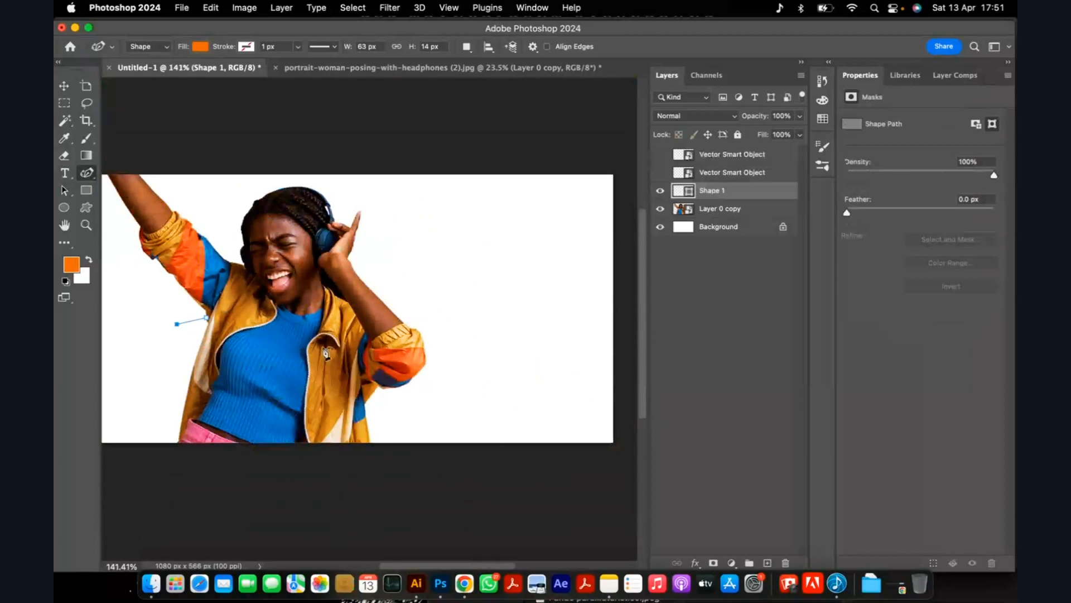
{"action": "left_click", "coordinate": [366, 338]}
{"action": "key", "text": "super+z"}
{"action": "key", "text": "super+z"}
Draw the ribbon's upper edge across the woman's chest and up past the ad's top edge, ending with an anchor low on the right.
{"action": "left_click", "coordinate": [172, 341]}
{"action": "left_click", "coordinate": [357, 342]}
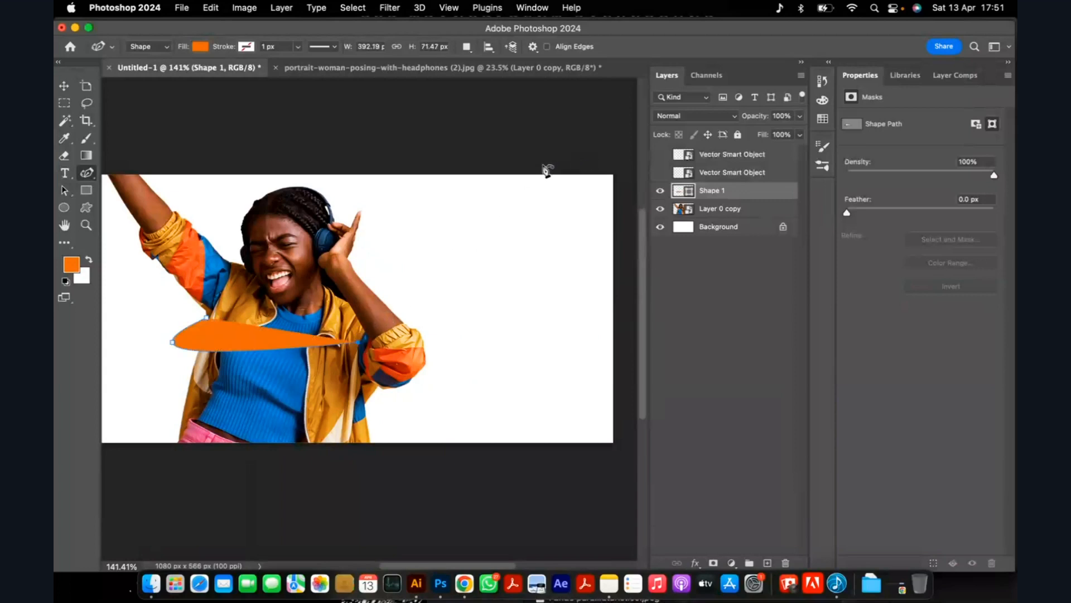
{"action": "left_click", "coordinate": [538, 151]}
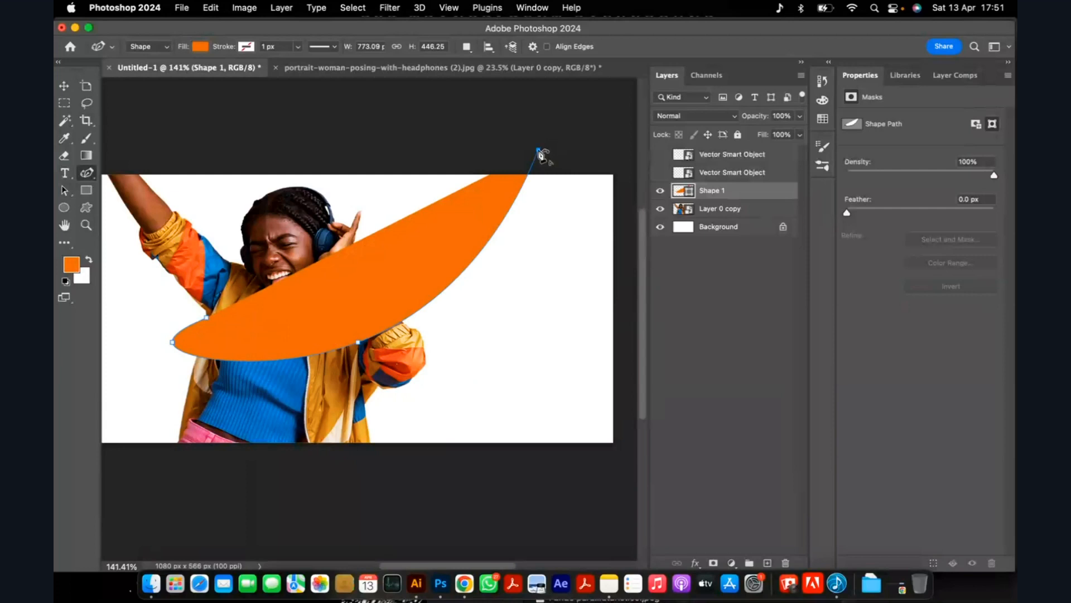
{"action": "left_click", "coordinate": [541, 394]}
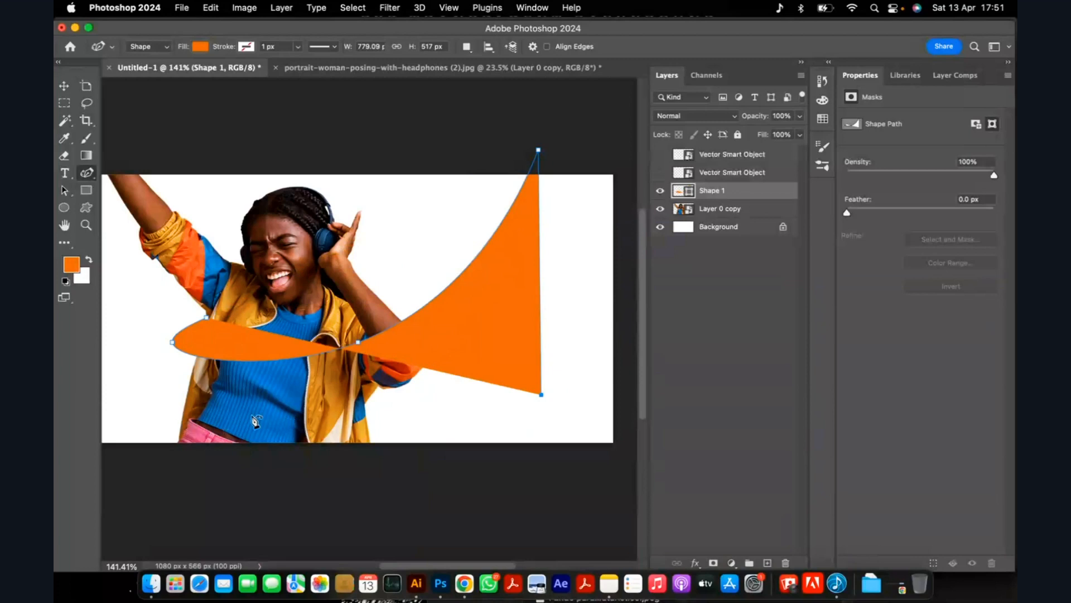
{"action": "left_click", "coordinate": [170, 342]}
{"action": "key", "text": "super+z"}
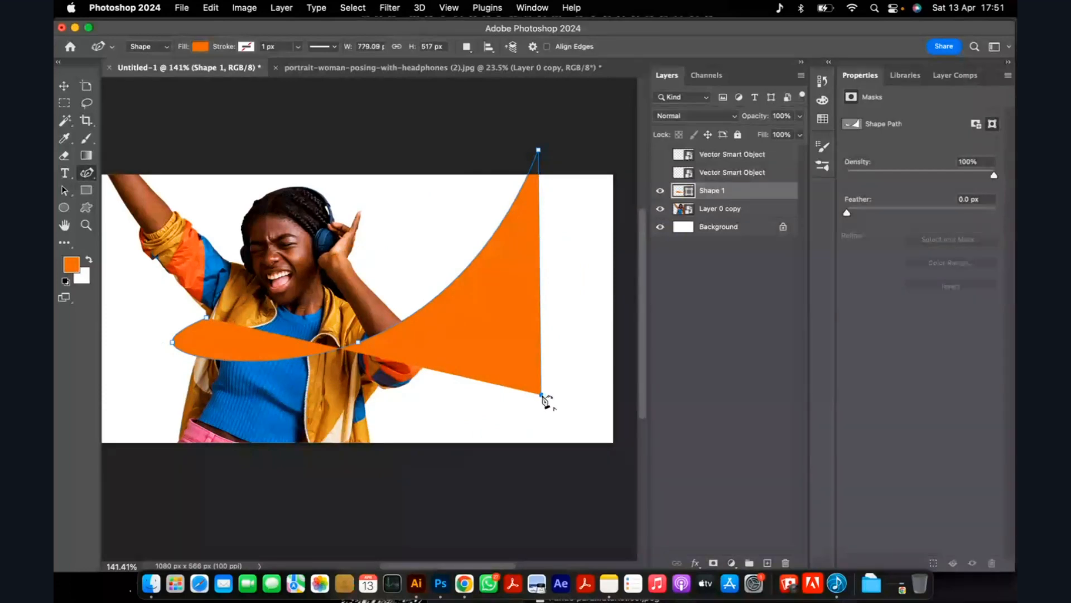
{"action": "left_click", "coordinate": [465, 584]}
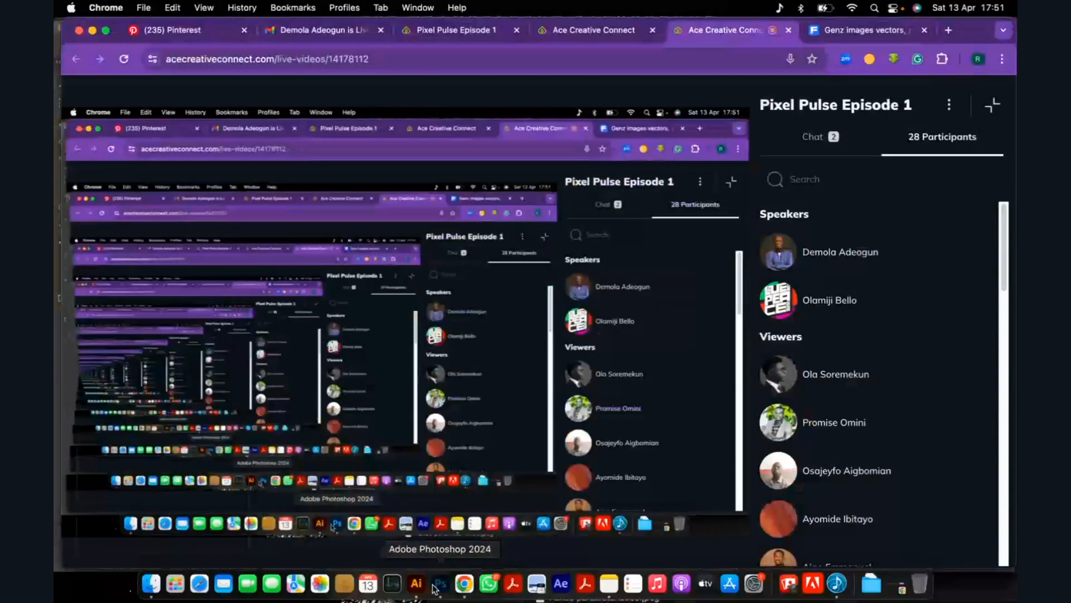
{"action": "left_click", "coordinate": [438, 584]}
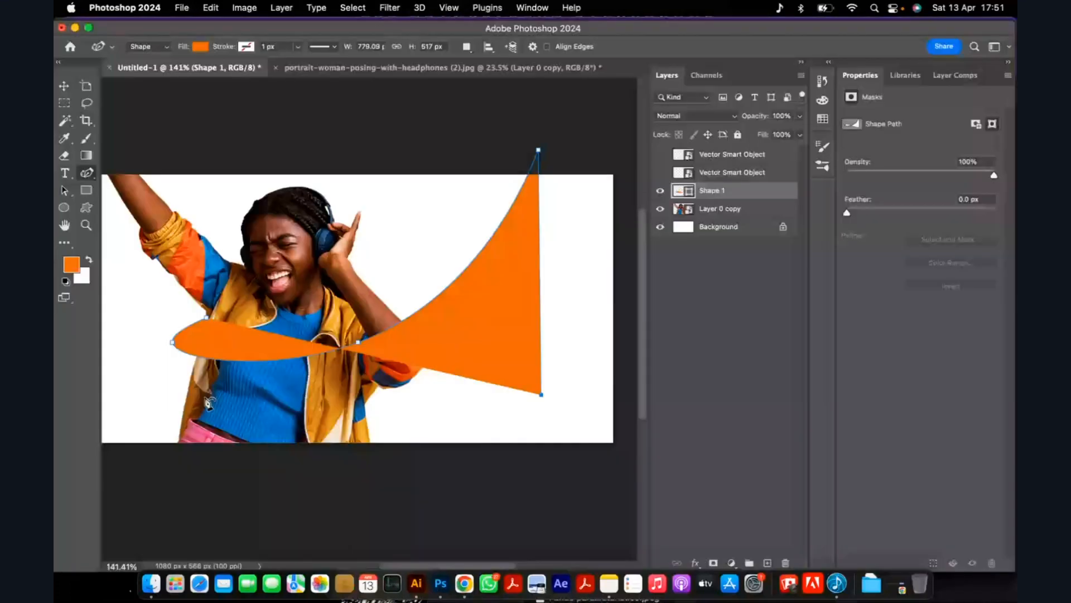
{"action": "key", "text": "super+z"}
Draw the ribbon's lower edge across the woman's waist, curl it around her side and close the shape at its starting anchor.
{"action": "left_click", "coordinate": [302, 416]}
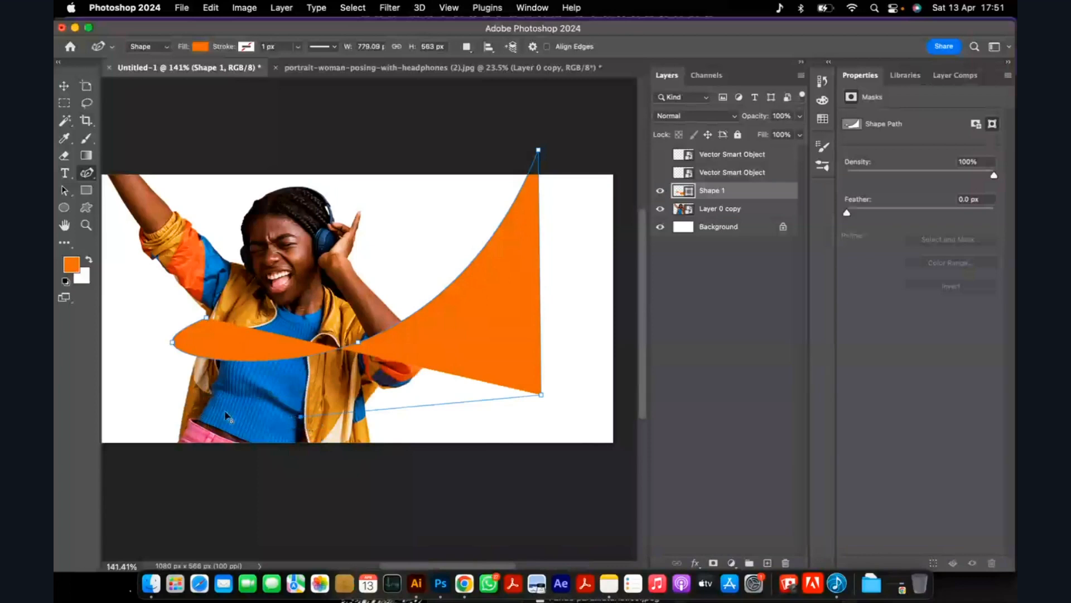
{"action": "left_click", "coordinate": [149, 389]}
{"action": "left_click", "coordinate": [175, 320]}
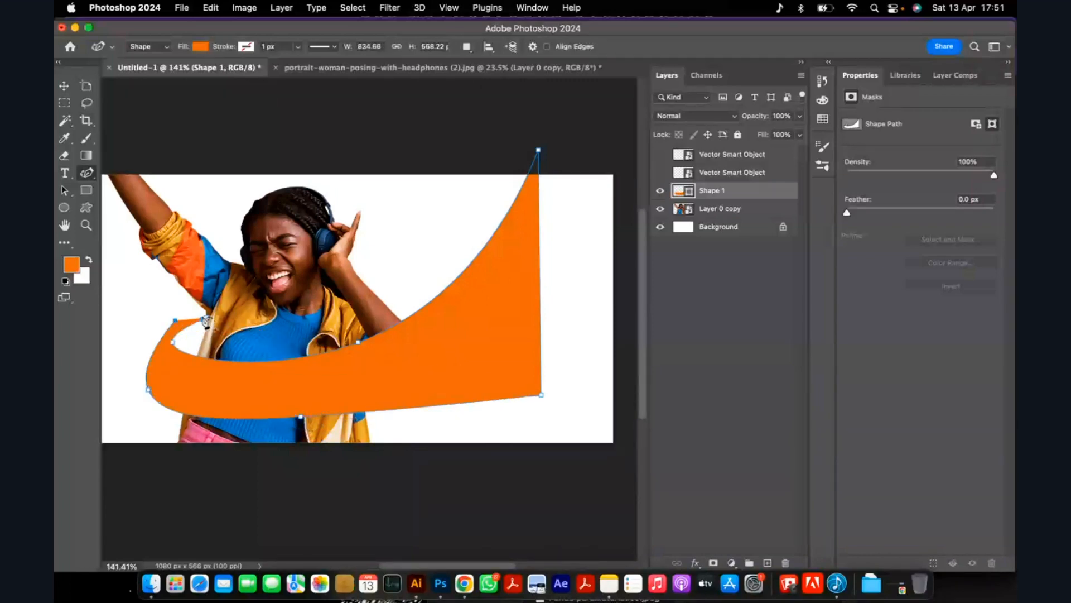
{"action": "left_click", "coordinate": [207, 318]}
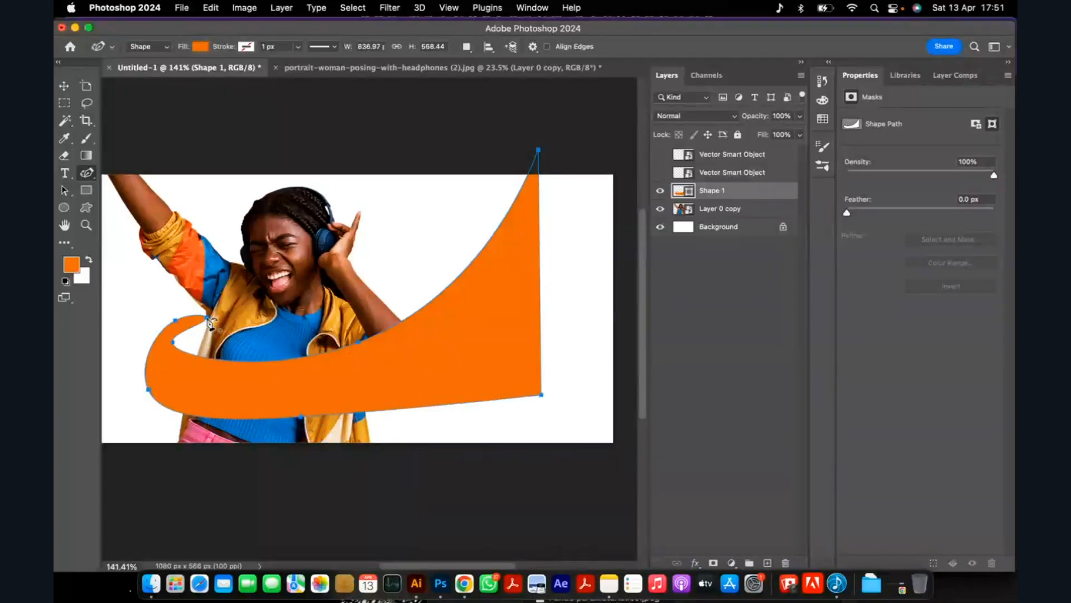
{"action": "key", "text": "super+z"}
{"action": "scroll", "coordinate": [203, 332], "scroll_direction": "up", "scroll_amount": 1}
{"action": "scroll", "coordinate": [202, 334], "scroll_direction": "up", "scroll_amount": 3}
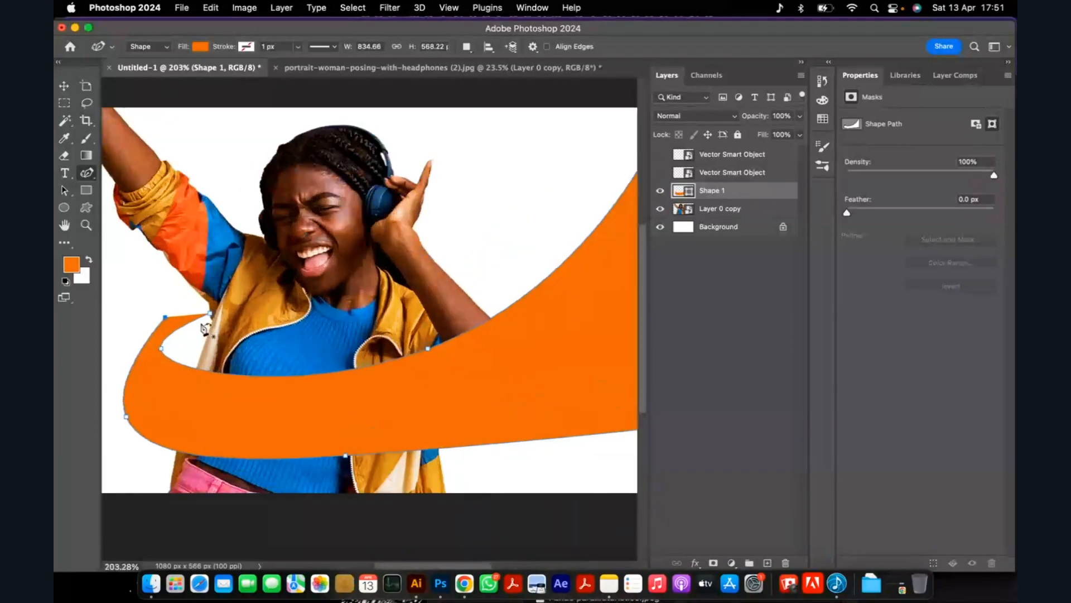
{"action": "scroll", "coordinate": [262, 356], "scroll_direction": "down", "scroll_amount": 4}
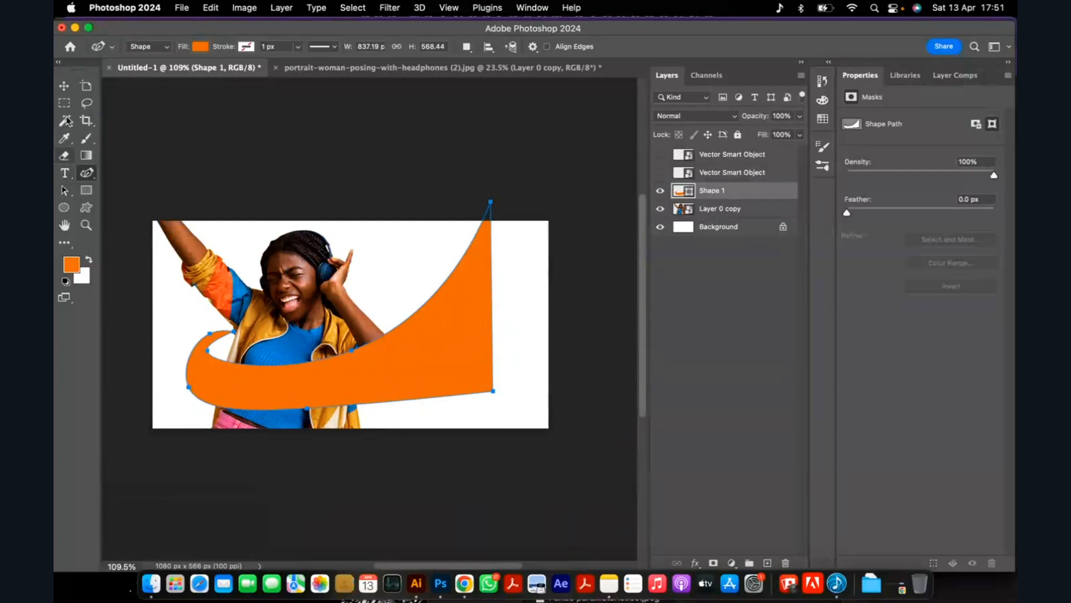
Stretch the ribbon's wide end beyond the ad's right edge by moving its top and lower-right anchors, making it about 1065 px wide.
{"action": "left_click", "coordinate": [64, 86]}
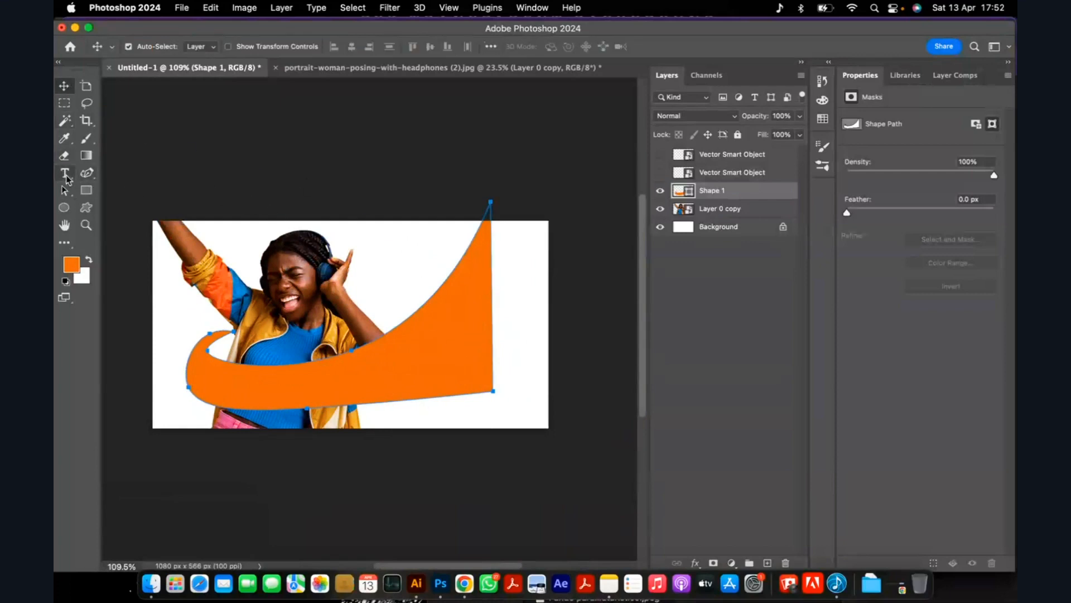
{"action": "left_click", "coordinate": [65, 190]}
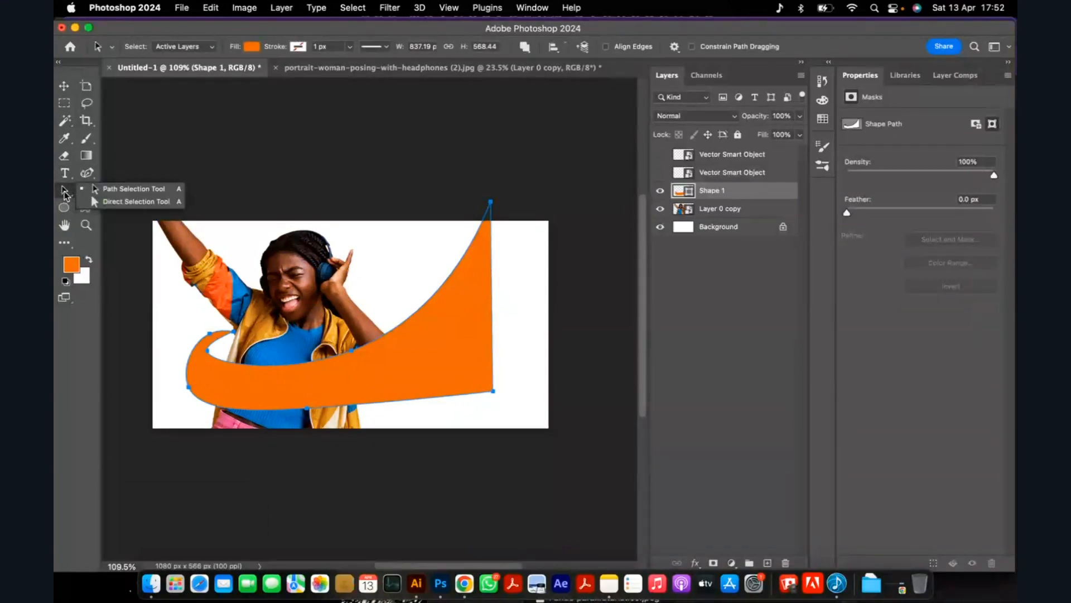
{"action": "left_click", "coordinate": [154, 209]}
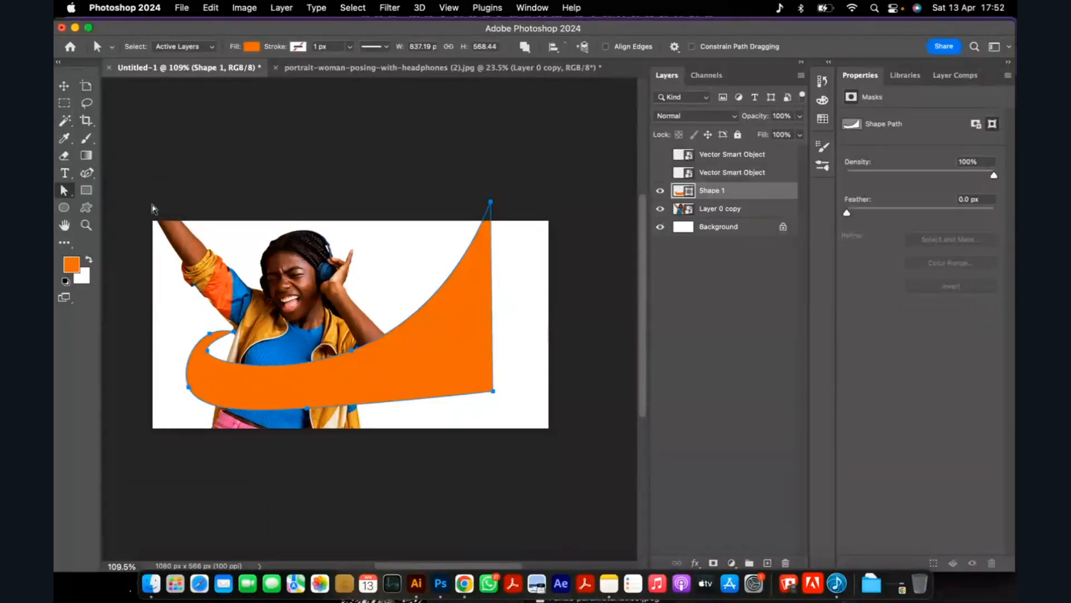
{"action": "scroll", "coordinate": [437, 352], "scroll_direction": "up", "scroll_amount": 2}
{"action": "scroll", "coordinate": [494, 384], "scroll_direction": "up", "scroll_amount": 4}
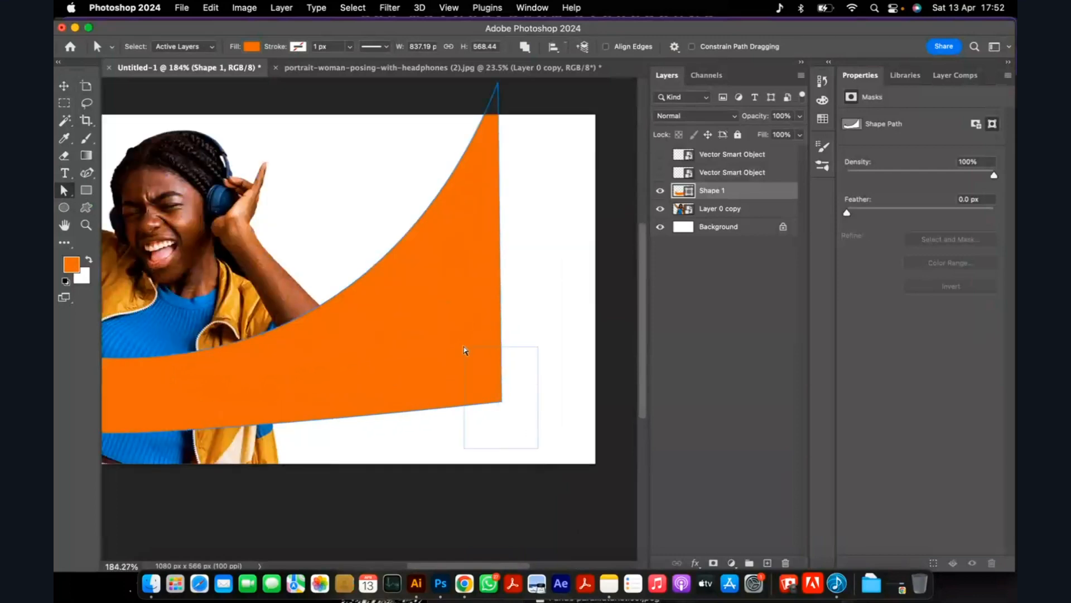
{"action": "scroll", "coordinate": [461, 349], "scroll_direction": "down", "scroll_amount": 2}
{"action": "left_click_drag", "start_coordinate": [495, 394], "coordinate": [613, 362]}
{"action": "left_click_drag", "start_coordinate": [493, 215], "coordinate": [561, 184]}
{"action": "scroll", "coordinate": [494, 248], "scroll_direction": "down", "scroll_amount": 2}
Lower the bottom-edge anchor at the woman's waist so the ribbon is about 587 px high.
{"action": "scroll", "coordinate": [282, 438], "scroll_direction": "up", "scroll_amount": 1}
{"action": "scroll", "coordinate": [281, 438], "scroll_direction": "up", "scroll_amount": 2}
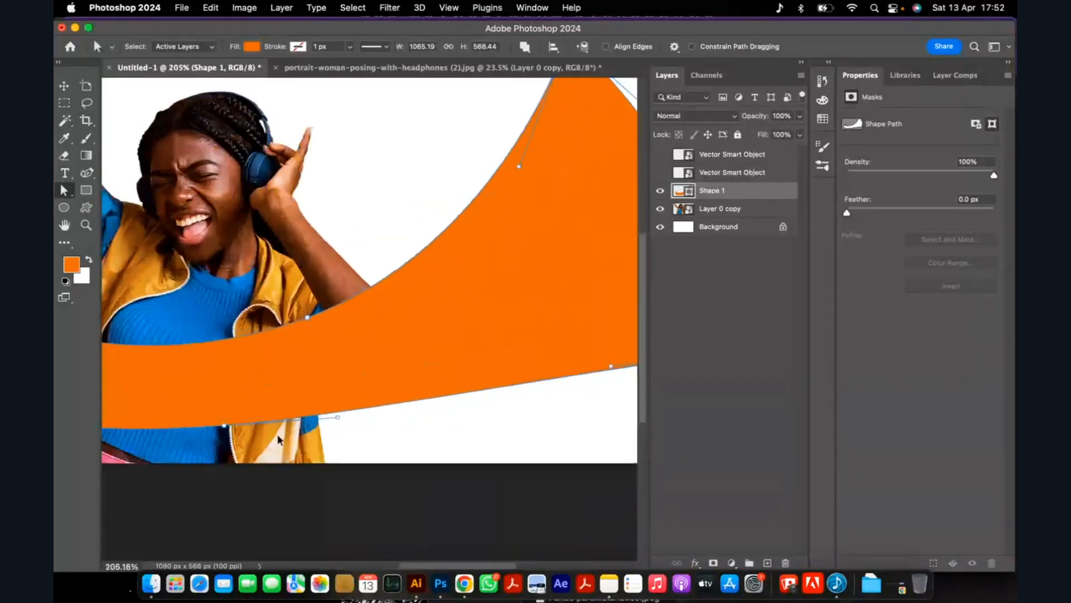
{"action": "scroll", "coordinate": [266, 400], "scroll_direction": "down", "scroll_amount": 1}
{"action": "left_click_drag", "start_coordinate": [232, 418], "coordinate": [237, 431]}
{"action": "scroll", "coordinate": [403, 309], "scroll_direction": "down", "scroll_amount": 1}
{"action": "scroll", "coordinate": [405, 307], "scroll_direction": "down", "scroll_amount": 3}
{"action": "scroll", "coordinate": [363, 318], "scroll_direction": "up", "scroll_amount": 3}
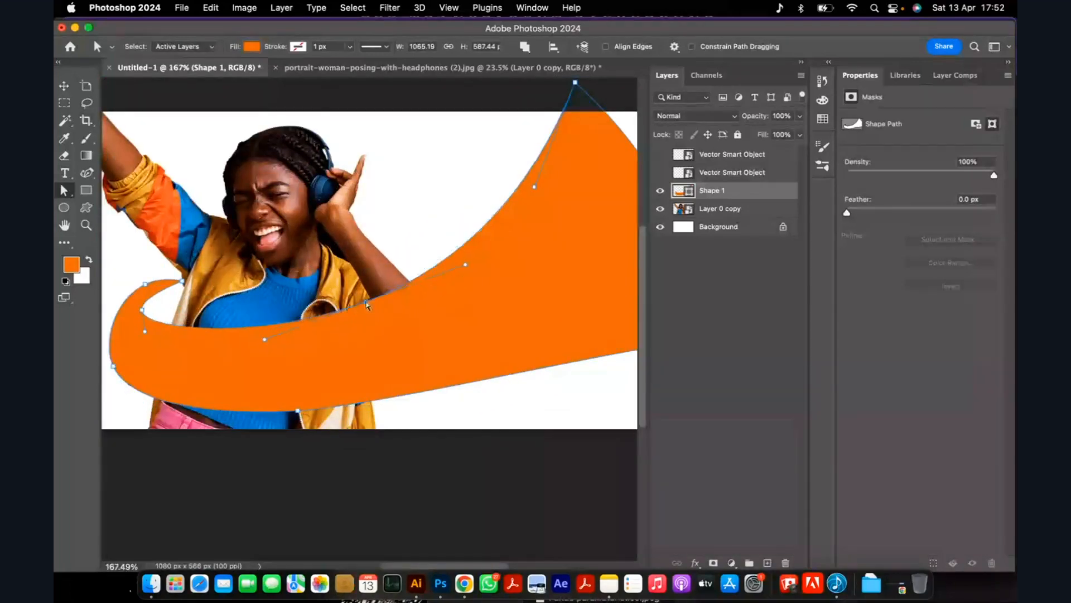
Refine the ribbon's curl beside the woman by moving the inner and outer anchors near its tip slightly inward.
{"action": "scroll", "coordinate": [162, 318], "scroll_direction": "down", "scroll_amount": 1}
{"action": "scroll", "coordinate": [159, 318], "scroll_direction": "up", "scroll_amount": 1}
{"action": "scroll", "coordinate": [159, 318], "scroll_direction": "up", "scroll_amount": 2}
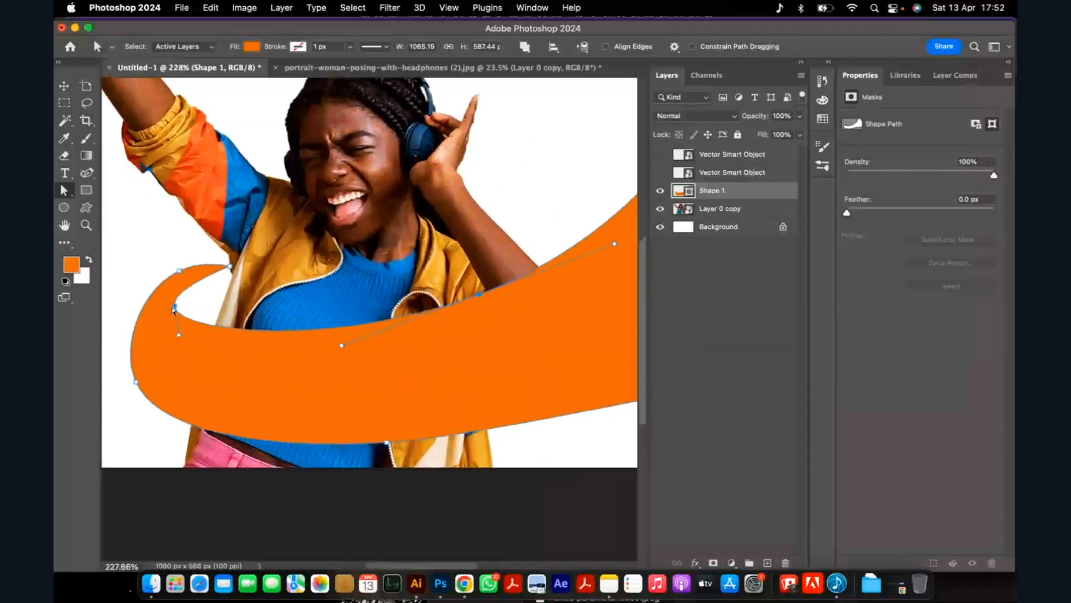
{"action": "left_click_drag", "start_coordinate": [189, 310], "coordinate": [192, 313]}
{"action": "left_click_drag", "start_coordinate": [181, 276], "coordinate": [179, 285]}
{"action": "scroll", "coordinate": [184, 291], "scroll_direction": "down", "scroll_amount": 3}
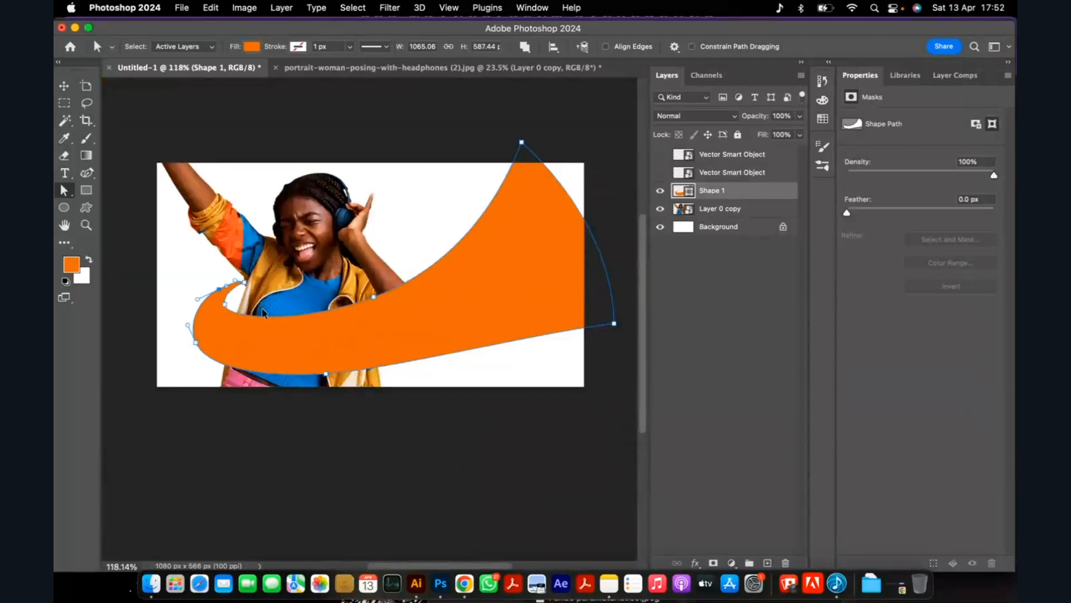
Extend the ribbon's curl tip inward so it reaches over the woman's jacket.
{"action": "scroll", "coordinate": [244, 291], "scroll_direction": "up", "scroll_amount": 2}
{"action": "scroll", "coordinate": [244, 291], "scroll_direction": "up", "scroll_amount": 2}
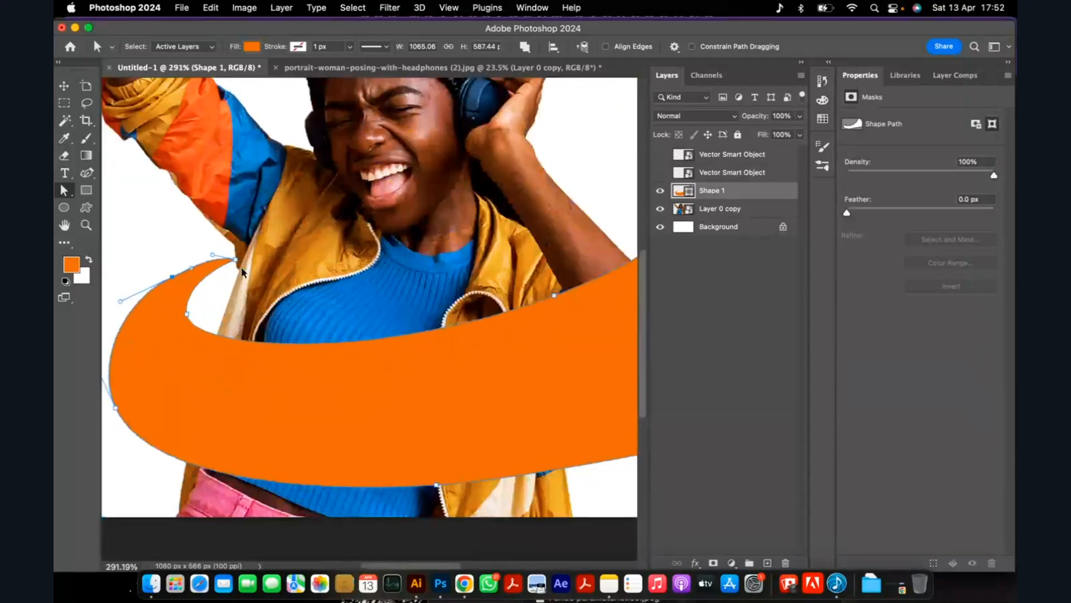
{"action": "scroll", "coordinate": [257, 240], "scroll_direction": "up", "scroll_amount": 3}
{"action": "scroll", "coordinate": [269, 242], "scroll_direction": "down", "scroll_amount": 6}
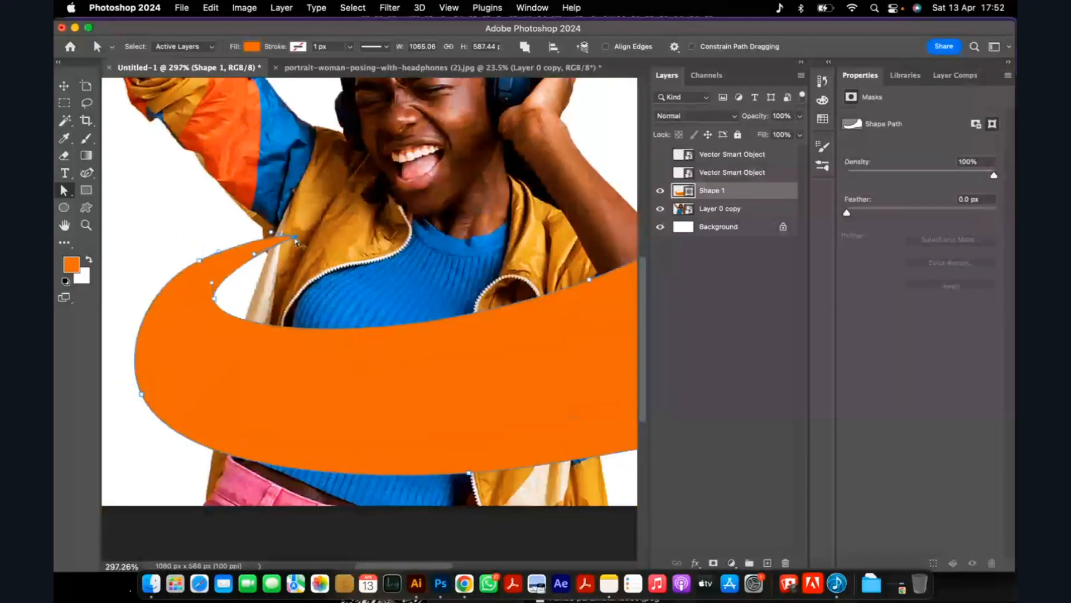
Raise the anchor at the top of the ribbon's wide end so the shape is about 716 px high.
{"action": "scroll", "coordinate": [450, 235], "scroll_direction": "up", "scroll_amount": 1}
{"action": "left_click_drag", "start_coordinate": [471, 131], "coordinate": [488, 97]}
{"action": "scroll", "coordinate": [418, 276], "scroll_direction": "up", "scroll_amount": 2}
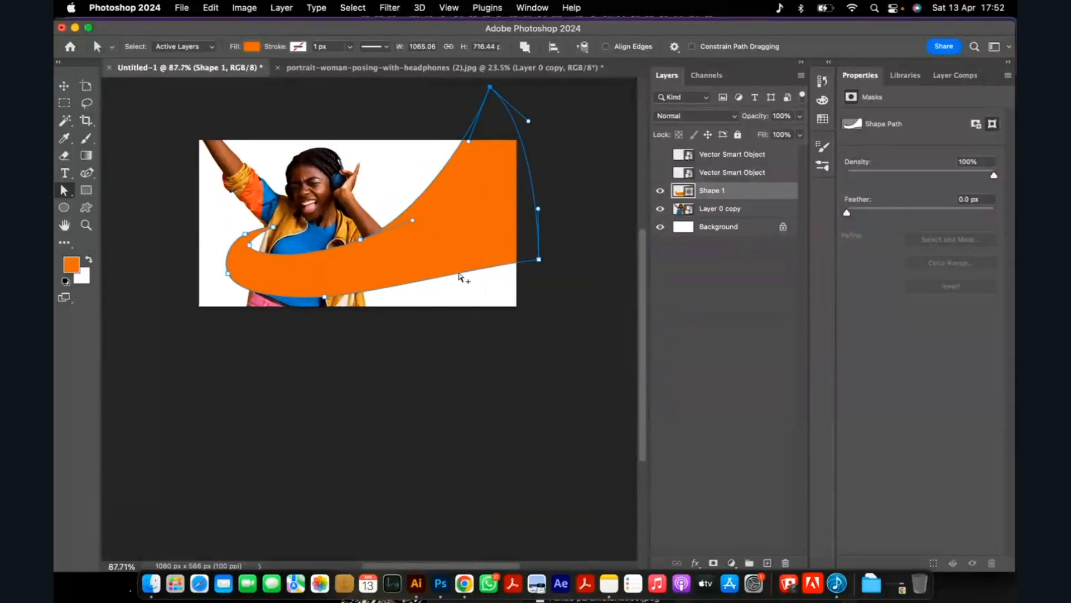
Stretch the ribbon's lower-right anchor farther beyond the ad's edge, making the shape about 1284 px wide.
{"action": "left_click_drag", "start_coordinate": [549, 260], "coordinate": [609, 227]}
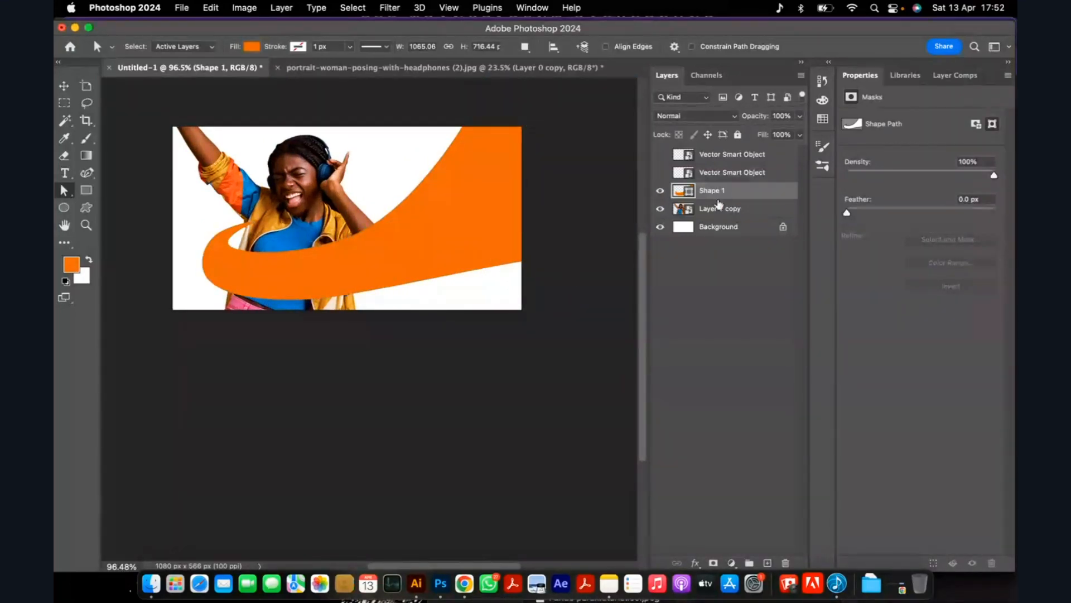
{"action": "left_click", "coordinate": [63, 190]}
{"action": "left_click", "coordinate": [374, 244]}
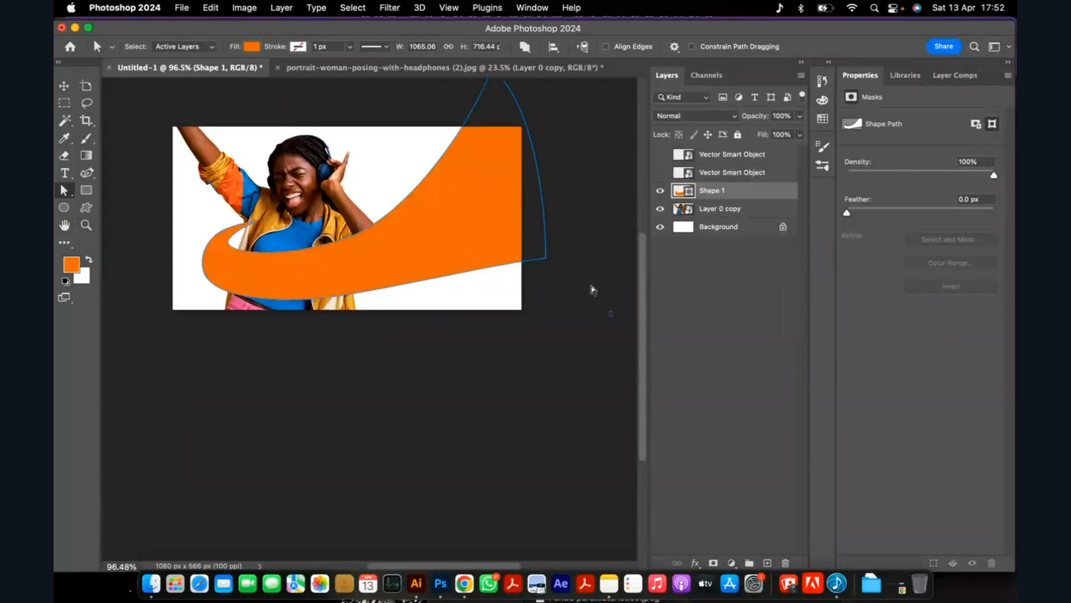
{"action": "left_click_drag", "start_coordinate": [549, 262], "coordinate": [614, 244]}
{"action": "left_click", "coordinate": [556, 248]}
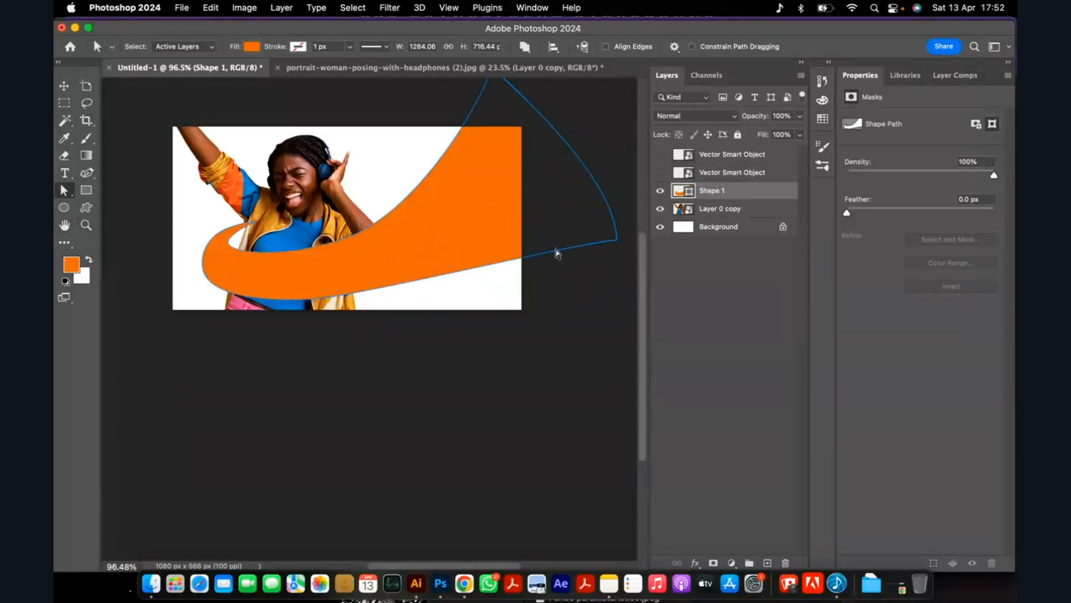
Shift the ribbon slightly upward across the woman's torso.
{"action": "key", "text": "v"}
{"action": "scroll", "coordinate": [402, 268], "scroll_direction": "up", "scroll_amount": 2}
{"action": "left_click_drag", "start_coordinate": [402, 262], "coordinate": [363, 258]}
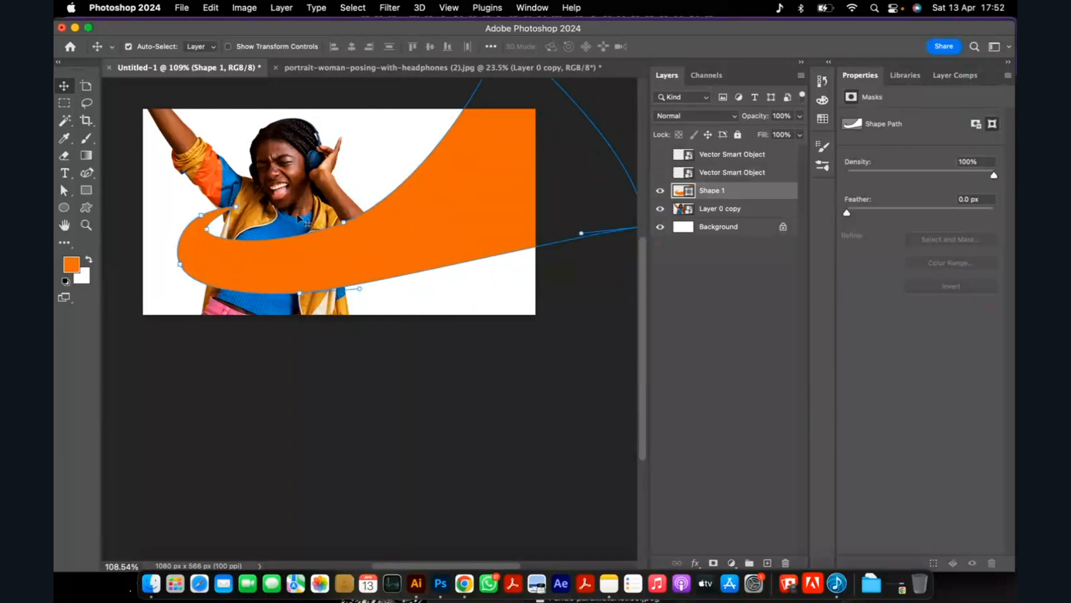
{"action": "scroll", "coordinate": [294, 210], "scroll_direction": "down", "scroll_amount": 3}
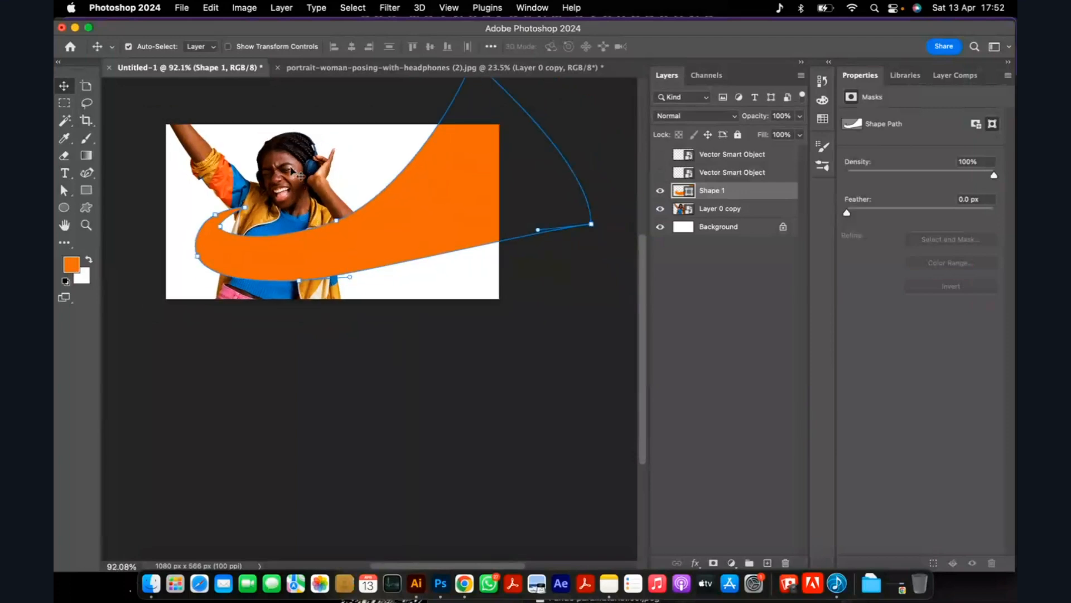
Transform the woman's cutout to 66.67% scale with a -2.47° rotation, placing it farther right behind the ribbon.
{"action": "left_click", "coordinate": [294, 173]}
{"action": "key", "text": "super+t"}
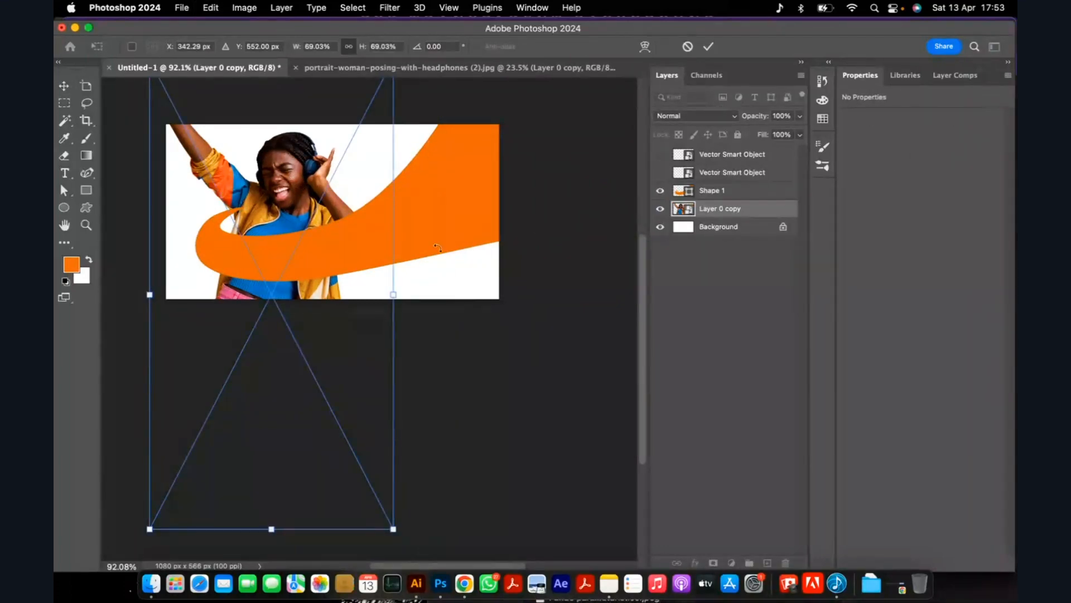
{"action": "left_click_drag", "start_coordinate": [426, 211], "coordinate": [431, 168]}
{"action": "left_click_drag", "start_coordinate": [316, 194], "coordinate": [339, 184]}
{"action": "left_click_drag", "start_coordinate": [429, 510], "coordinate": [402, 470]}
{"action": "mouse_move", "coordinate": [298, 203]}
{"action": "left_mouse_down"}
{"action": "mouse_move", "coordinate": [306, 220]}
{"action": "mouse_move", "coordinate": [289, 220]}
{"action": "mouse_move", "coordinate": [329, 212]}
{"action": "mouse_move", "coordinate": [316, 211]}
{"action": "left_mouse_up"}
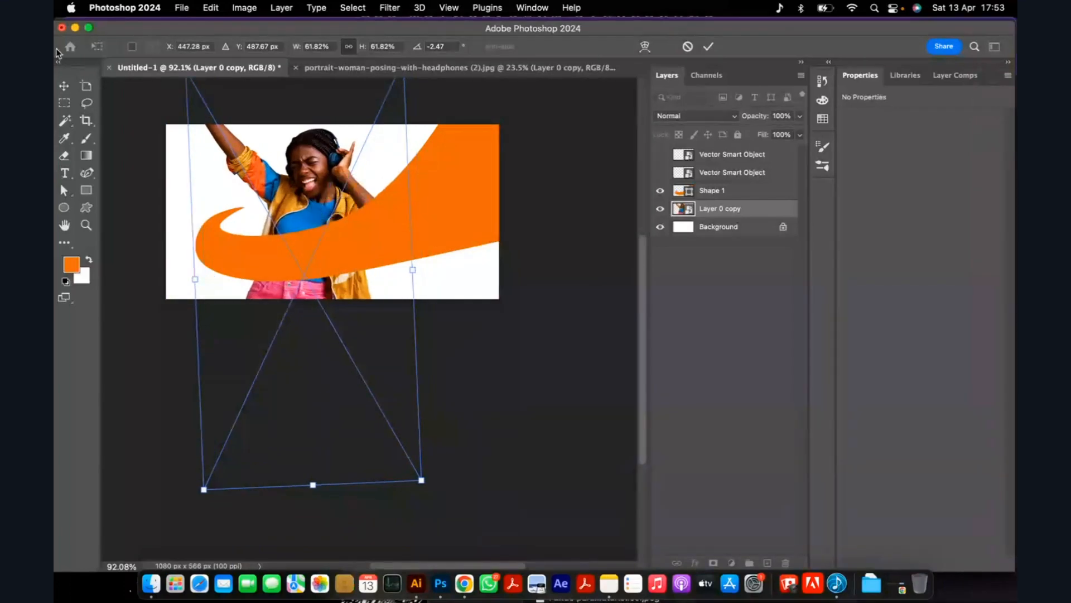
{"action": "left_click_drag", "start_coordinate": [423, 478], "coordinate": [451, 506]}
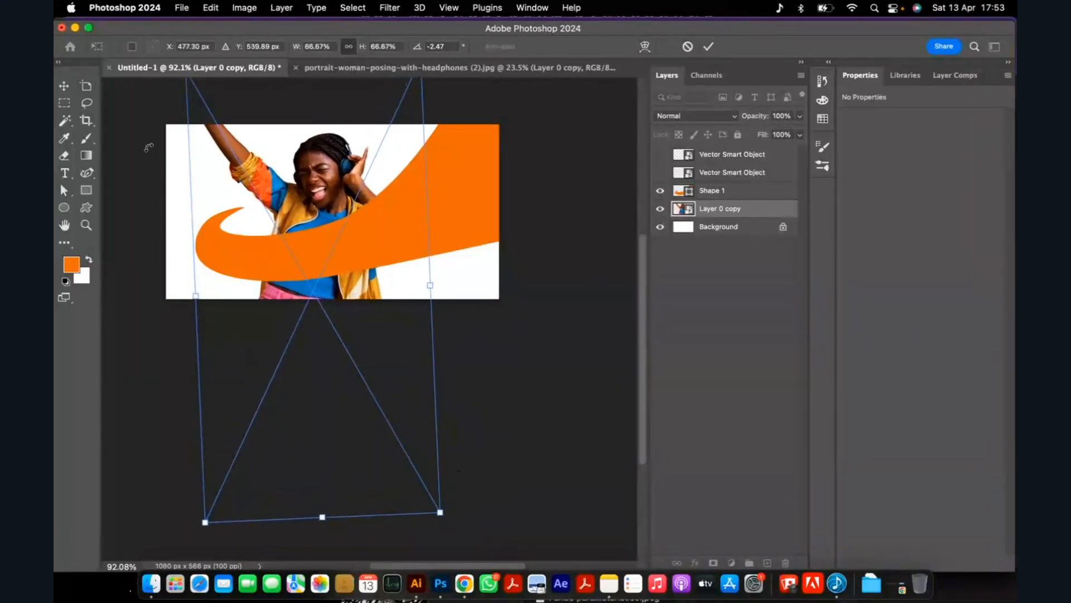
{"action": "key", "text": "Return"}
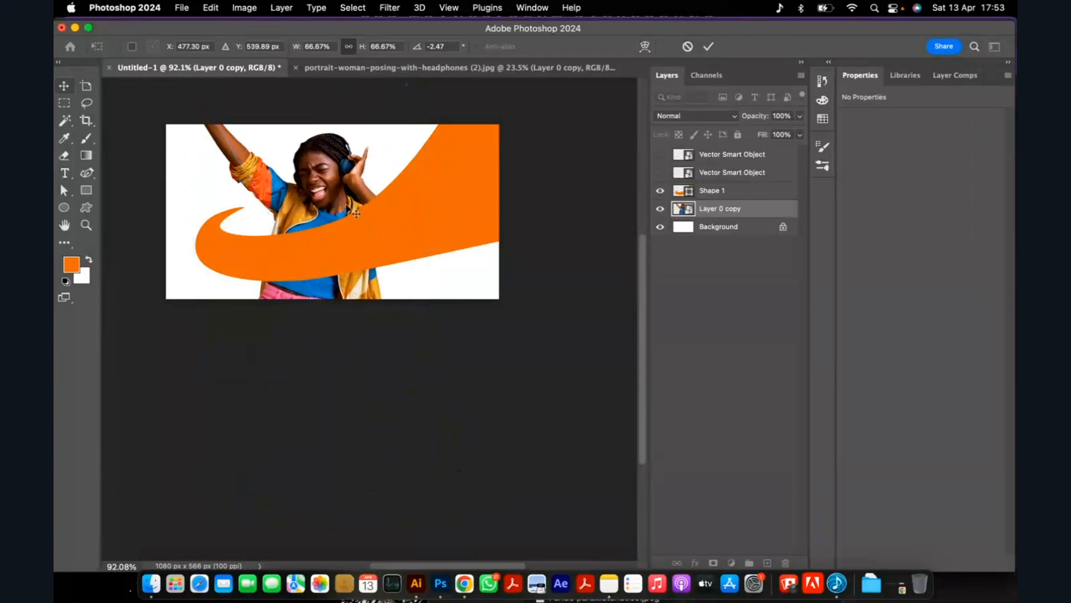
Reposition the ribbon around the woman's torso and move her cutout to X 25 px, Y -162 px.
{"action": "mouse_move", "coordinate": [318, 260]}
{"action": "left_mouse_down"}
{"action": "mouse_move", "coordinate": [318, 244]}
{"action": "mouse_move", "coordinate": [340, 260]}
{"action": "mouse_move", "coordinate": [327, 257]}
{"action": "left_mouse_up"}
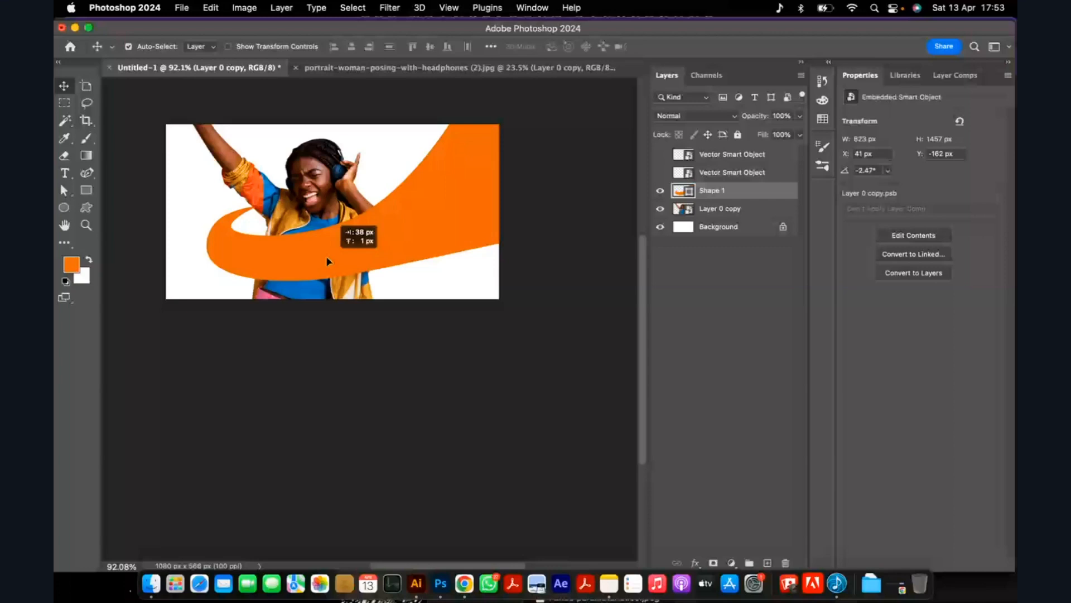
{"action": "left_click_drag", "start_coordinate": [328, 261], "coordinate": [450, 243]}
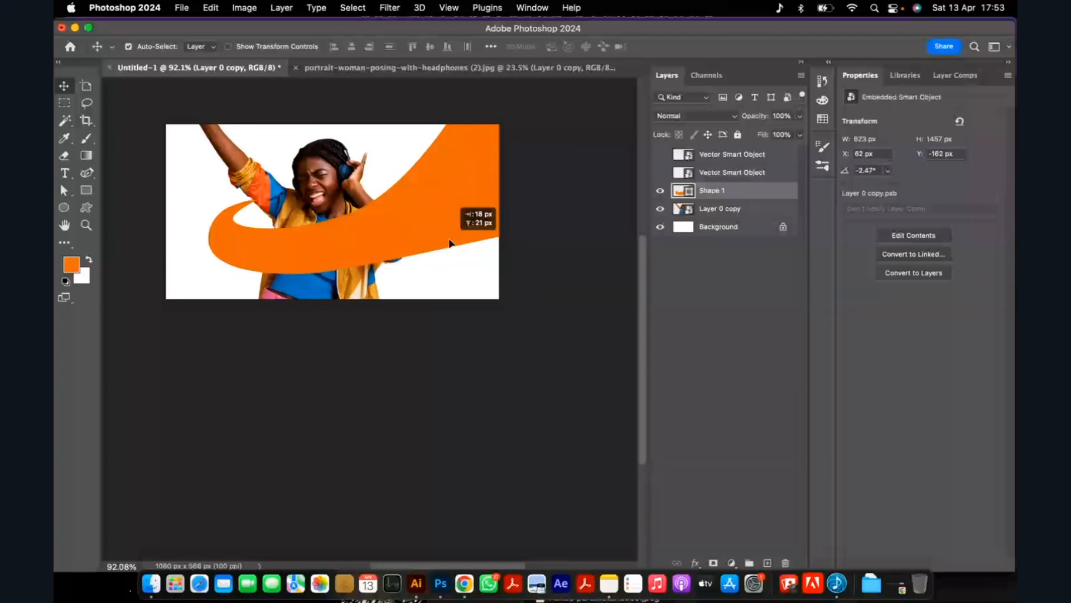
{"action": "scroll", "coordinate": [275, 194], "scroll_direction": "up", "scroll_amount": 5}
{"action": "left_click_drag", "start_coordinate": [356, 172], "coordinate": [338, 173]}
{"action": "scroll", "coordinate": [341, 174], "scroll_direction": "down", "scroll_amount": 5}
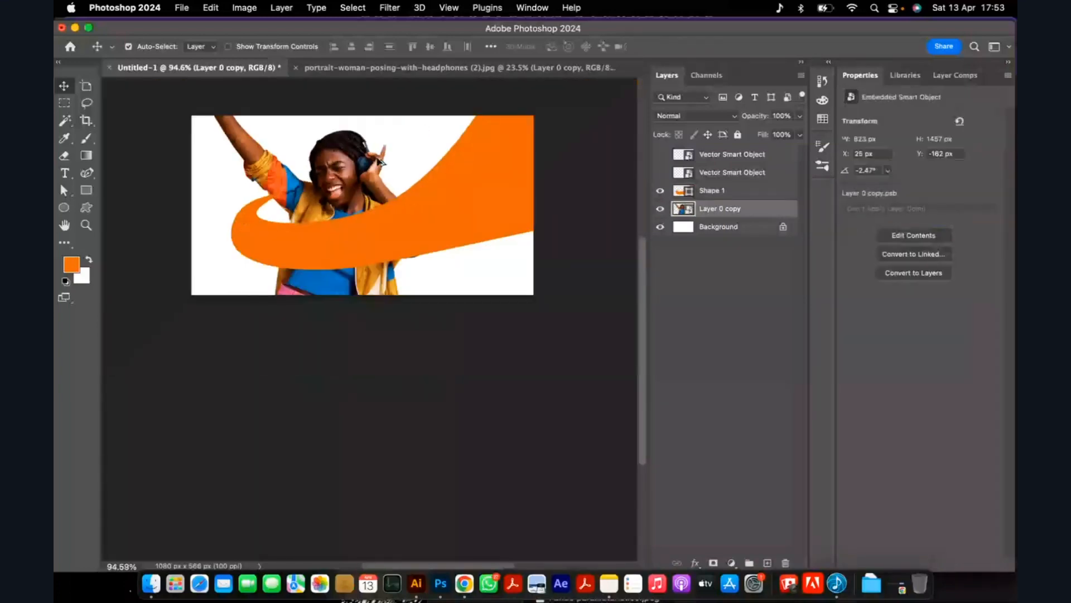
{"action": "scroll", "coordinate": [509, 337], "scroll_direction": "up", "scroll_amount": 3}
{"action": "scroll", "coordinate": [335, 350], "scroll_direction": "down", "scroll_amount": 2}
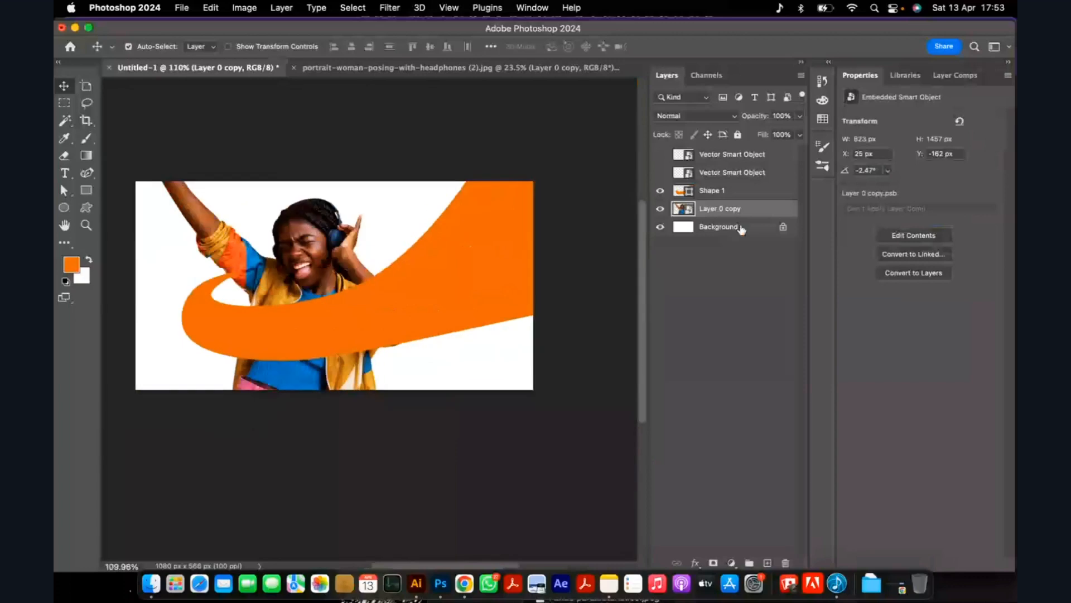
Add a light grey solid color fill layer, #e8e7e6, directly above the Background layer.
{"action": "left_click", "coordinate": [742, 229]}
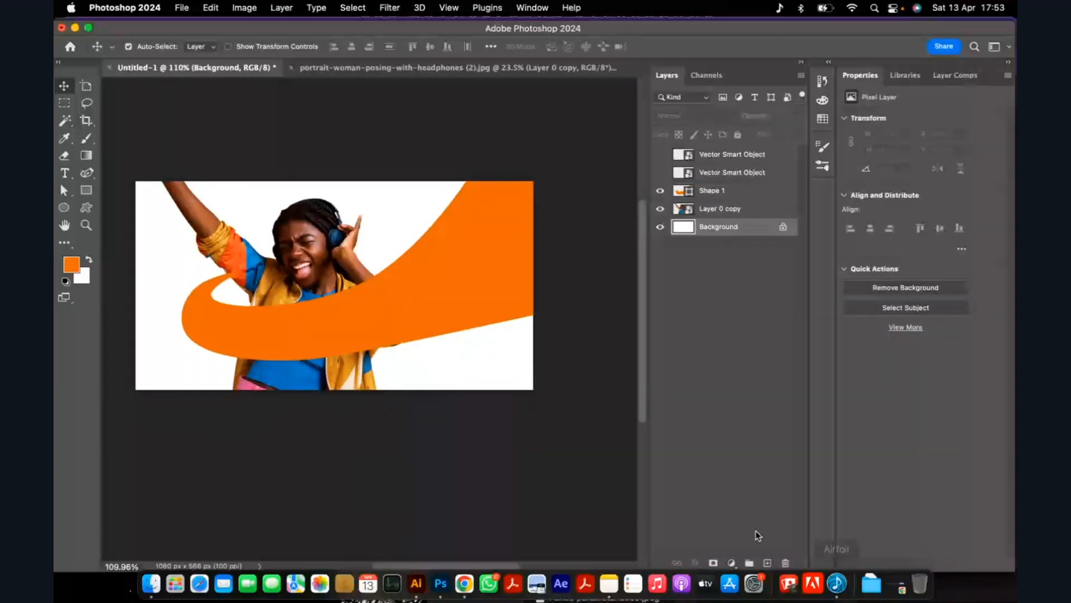
{"action": "left_click", "coordinate": [731, 562]}
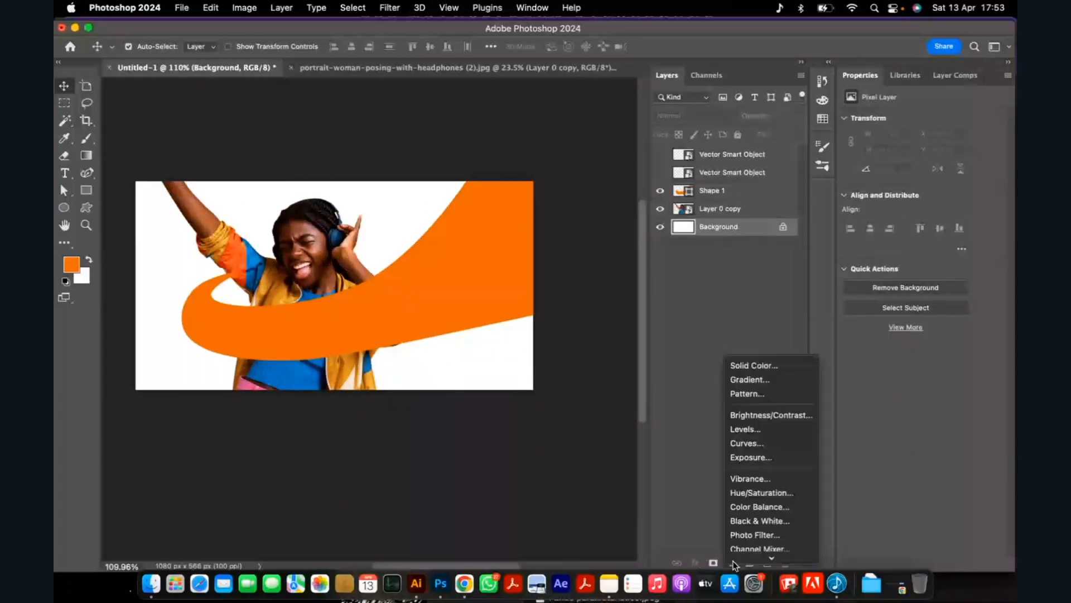
{"action": "left_click", "coordinate": [789, 371]}
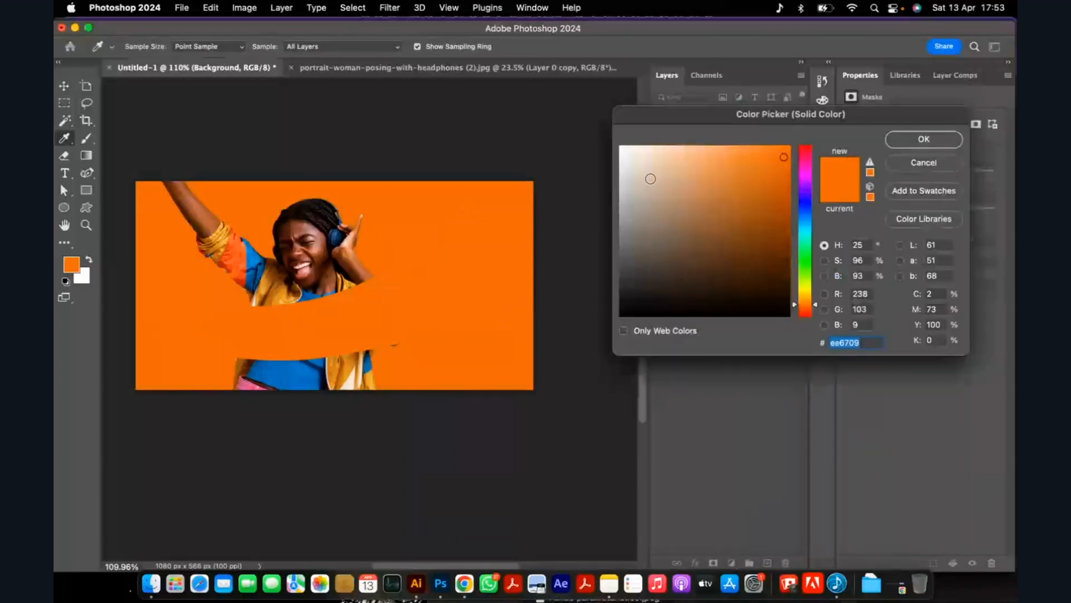
{"action": "left_click_drag", "start_coordinate": [637, 167], "coordinate": [620, 156]}
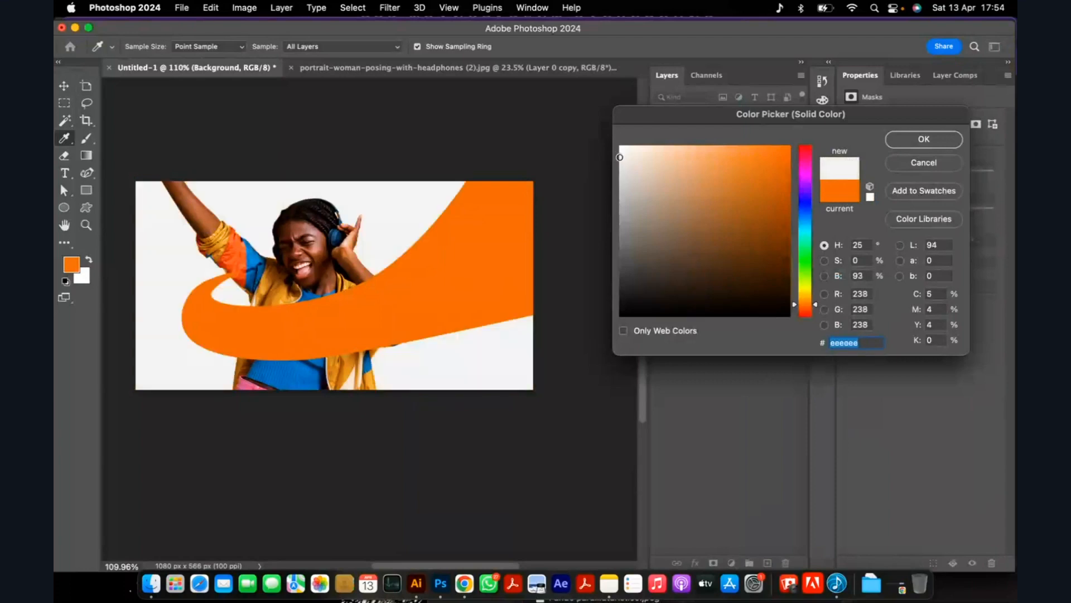
{"action": "left_click_drag", "start_coordinate": [620, 158], "coordinate": [620, 160]}
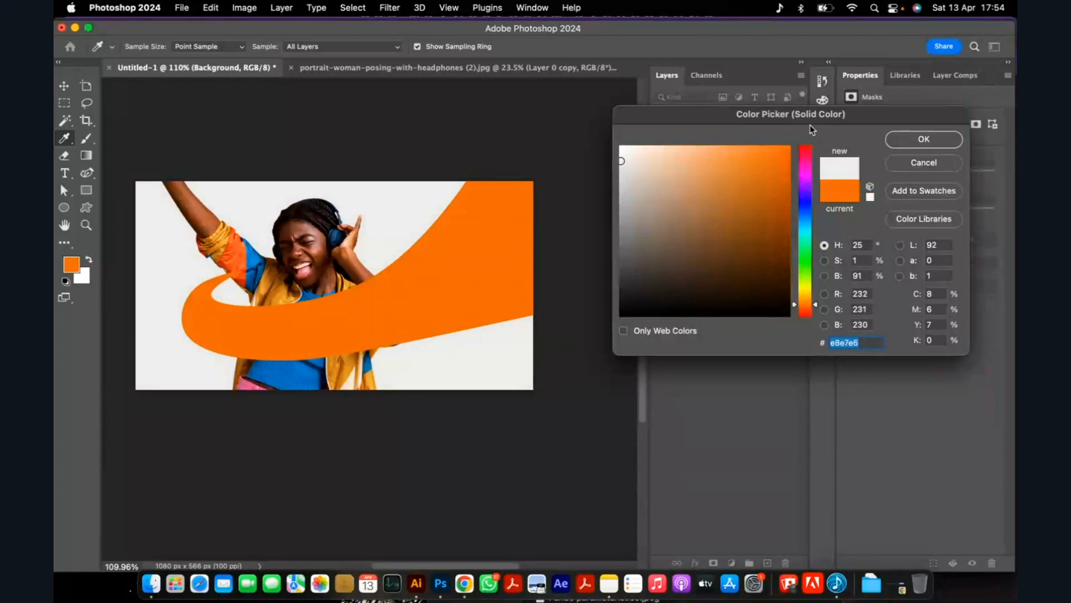
{"action": "left_click", "coordinate": [904, 142]}
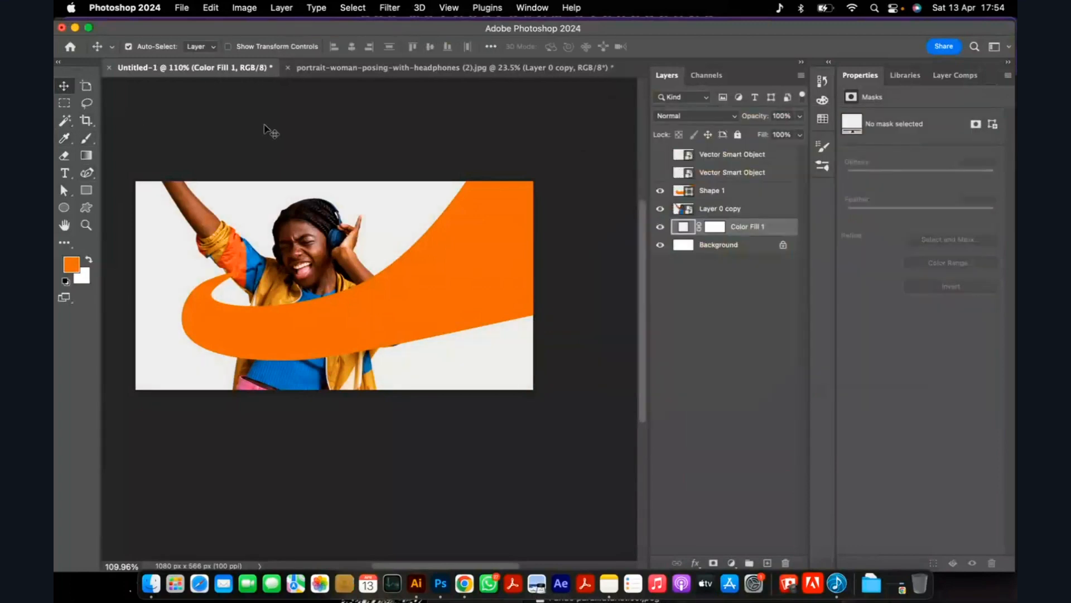
{"action": "left_click", "coordinate": [271, 132]}
Select the woman's cutout and the ribbon and move both together toward the right of the ad.
{"action": "scroll", "coordinate": [304, 287], "scroll_direction": "up", "scroll_amount": 2}
{"action": "scroll", "coordinate": [318, 291], "scroll_direction": "up", "scroll_amount": 2}
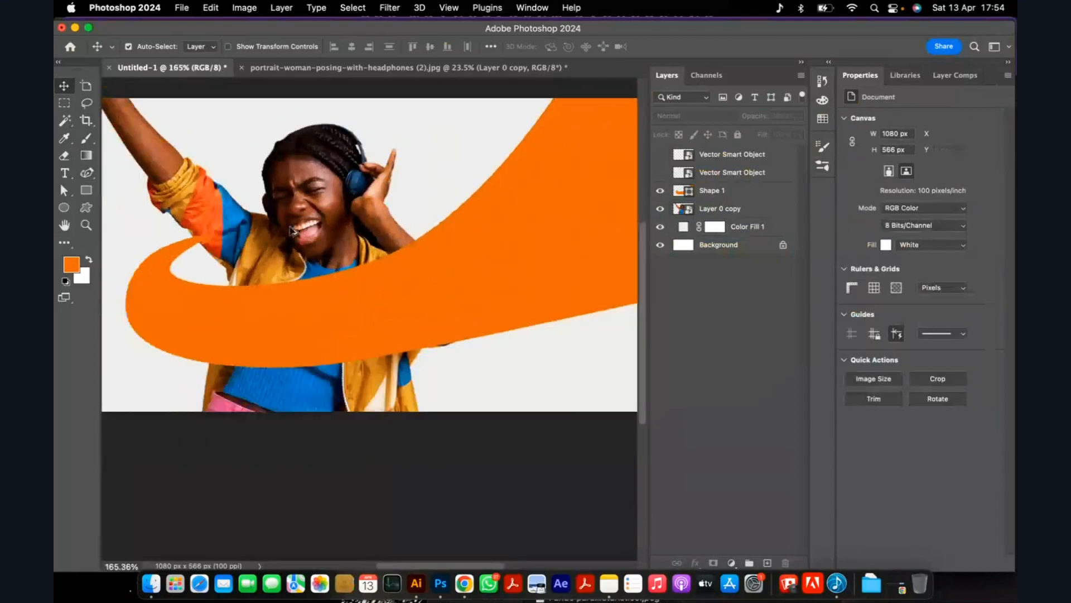
{"action": "scroll", "coordinate": [315, 288], "scroll_direction": "down", "scroll_amount": 3}
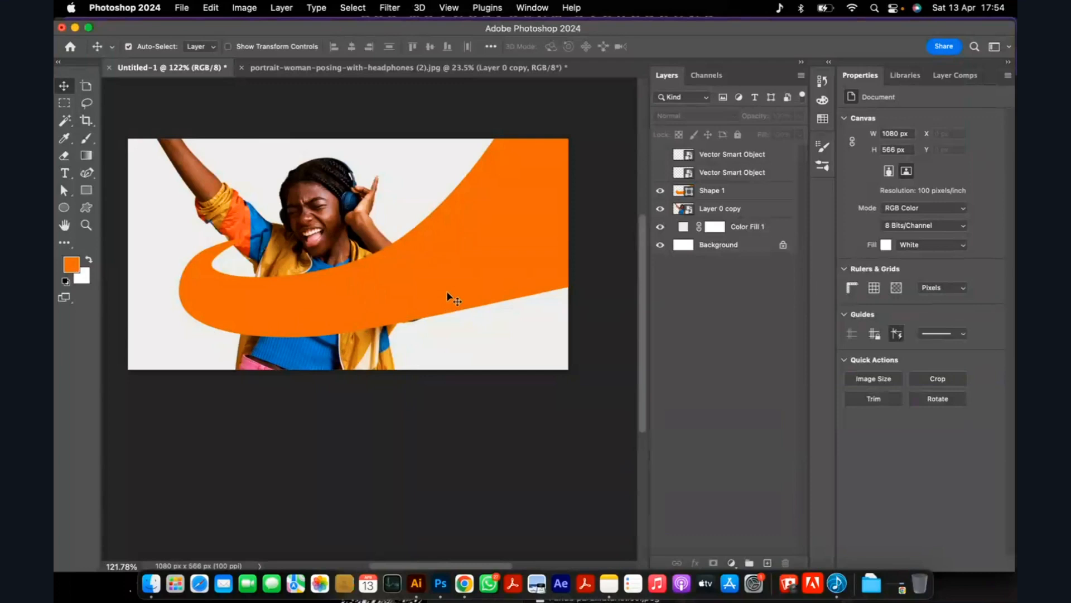
{"action": "scroll", "coordinate": [386, 291], "scroll_direction": "up", "scroll_amount": 1}
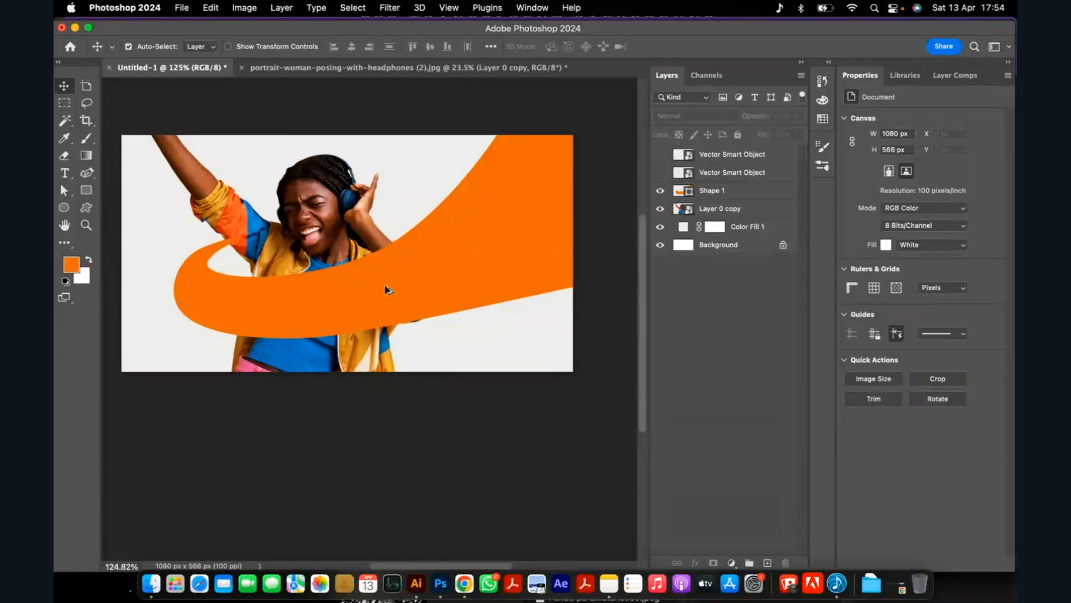
{"action": "left_click", "coordinate": [321, 216]}
{"action": "left_click", "coordinate": [341, 303], "text": "shift"}
{"action": "left_click_drag", "start_coordinate": [371, 301], "coordinate": [404, 302]}
Rotate the woman and ribbon together slightly counterclockwise and nudge them upward.
{"action": "key", "text": "super+t"}
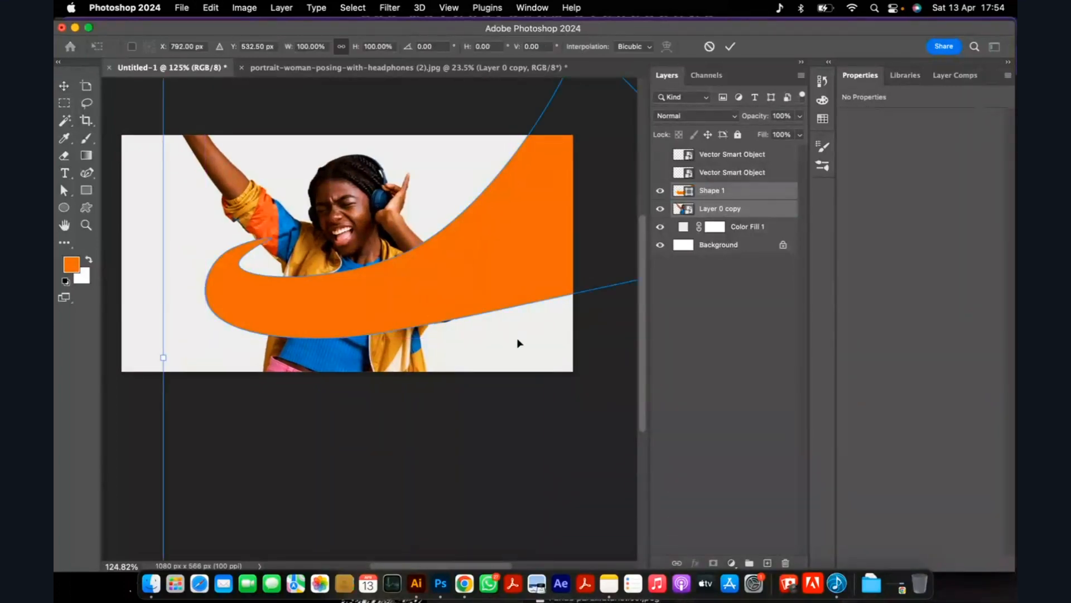
{"action": "scroll", "coordinate": [158, 326], "scroll_direction": "down", "scroll_amount": 3}
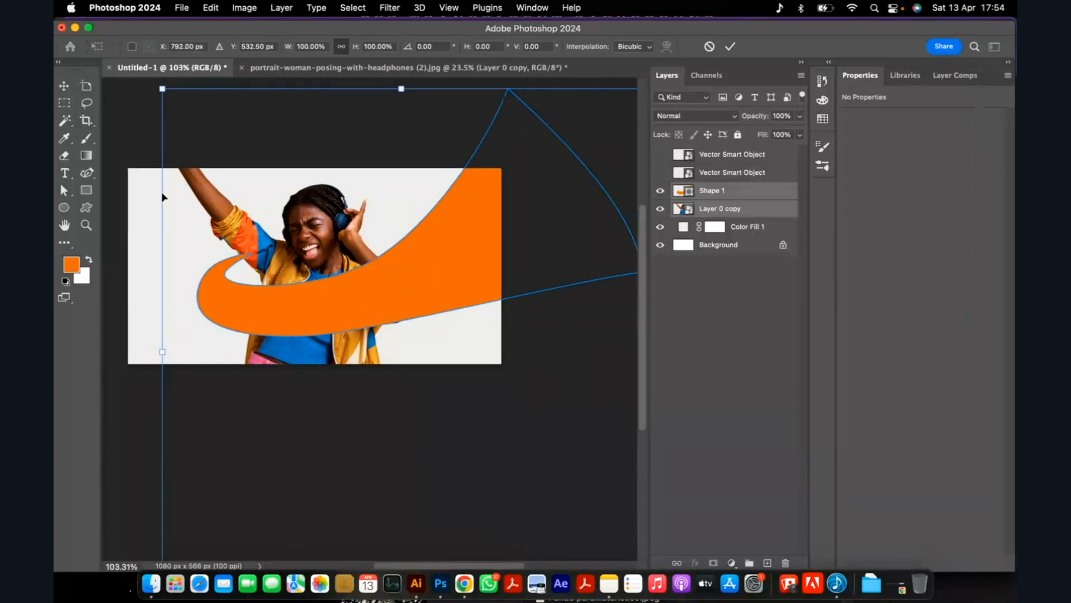
{"action": "left_click_drag", "start_coordinate": [132, 136], "coordinate": [130, 150]}
{"action": "left_click_drag", "start_coordinate": [334, 338], "coordinate": [333, 331]}
{"action": "left_click", "coordinate": [730, 48]}
{"action": "left_click", "coordinate": [530, 391]}
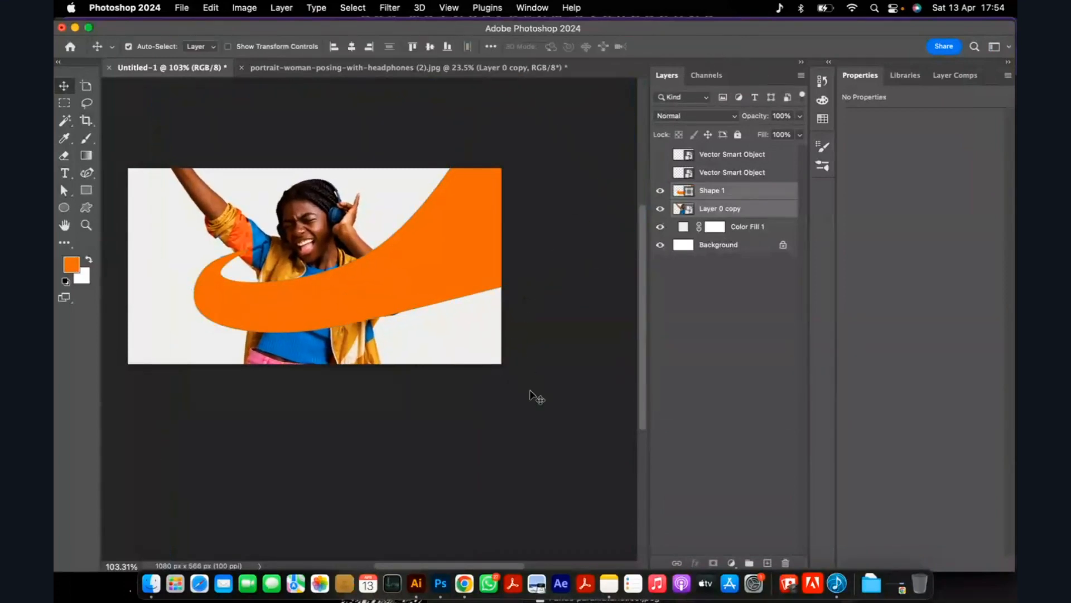
Place the ribbon's shape layer in its own group.
{"action": "scroll", "coordinate": [385, 343], "scroll_direction": "down", "scroll_amount": 2}
{"action": "scroll", "coordinate": [301, 289], "scroll_direction": "up", "scroll_amount": 5}
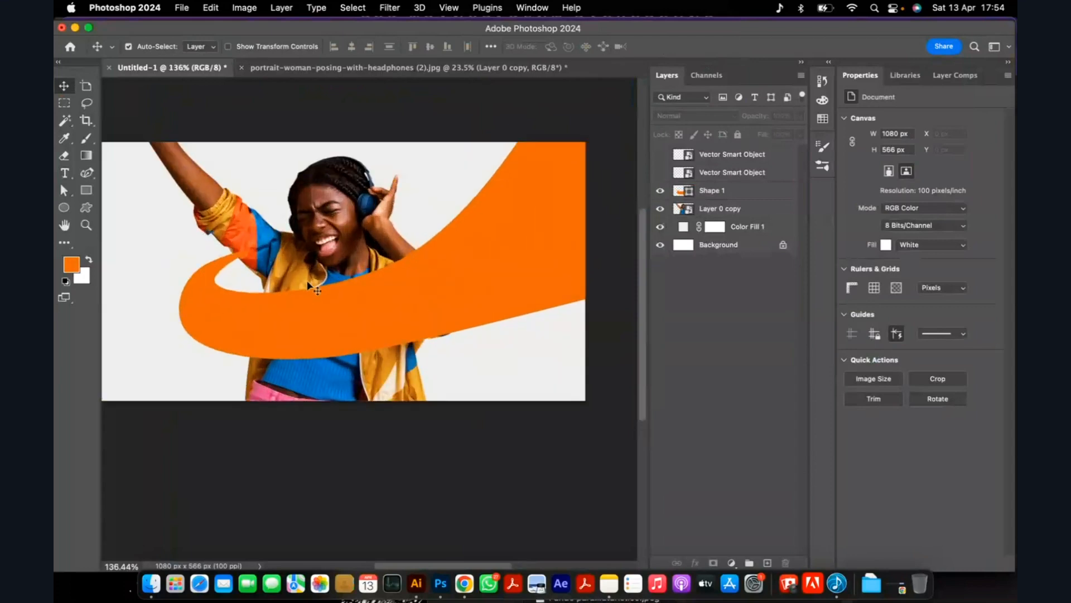
{"action": "scroll", "coordinate": [307, 289], "scroll_direction": "down", "scroll_amount": 1}
{"action": "left_click", "coordinate": [350, 297]}
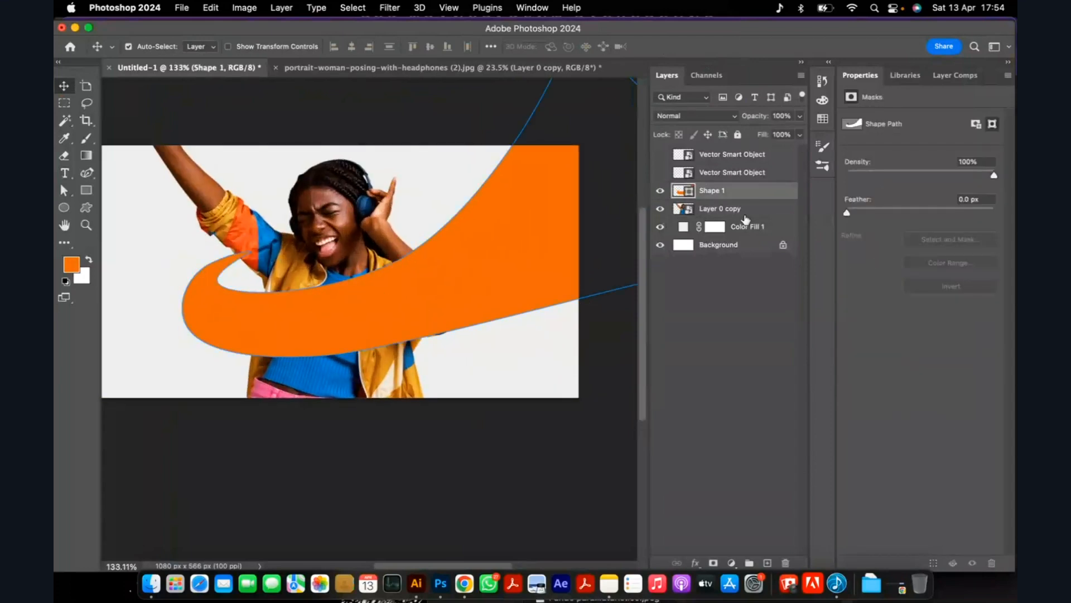
{"action": "key", "text": "super+g"}
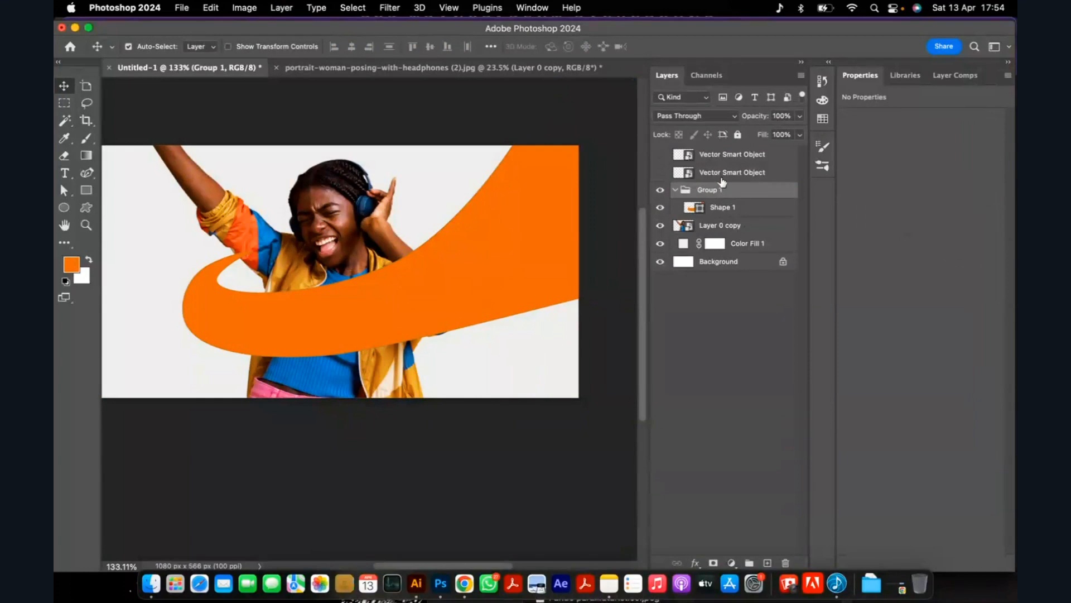
Group the woman's cutout layer and name the collapsed group Subject.
{"action": "left_click", "coordinate": [715, 229]}
{"action": "key", "text": "super+g"}
{"action": "left_click", "coordinate": [676, 225]}
{"action": "double_click", "coordinate": [709, 225]}
{"action": "type", "text": "Subje"}
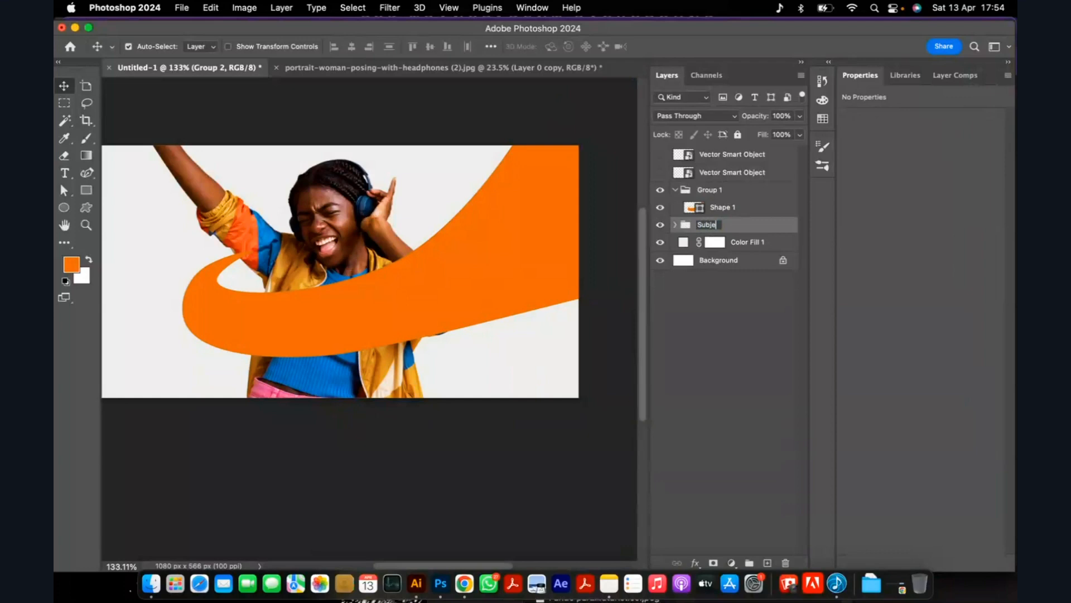
{"action": "key", "text": "Return"}
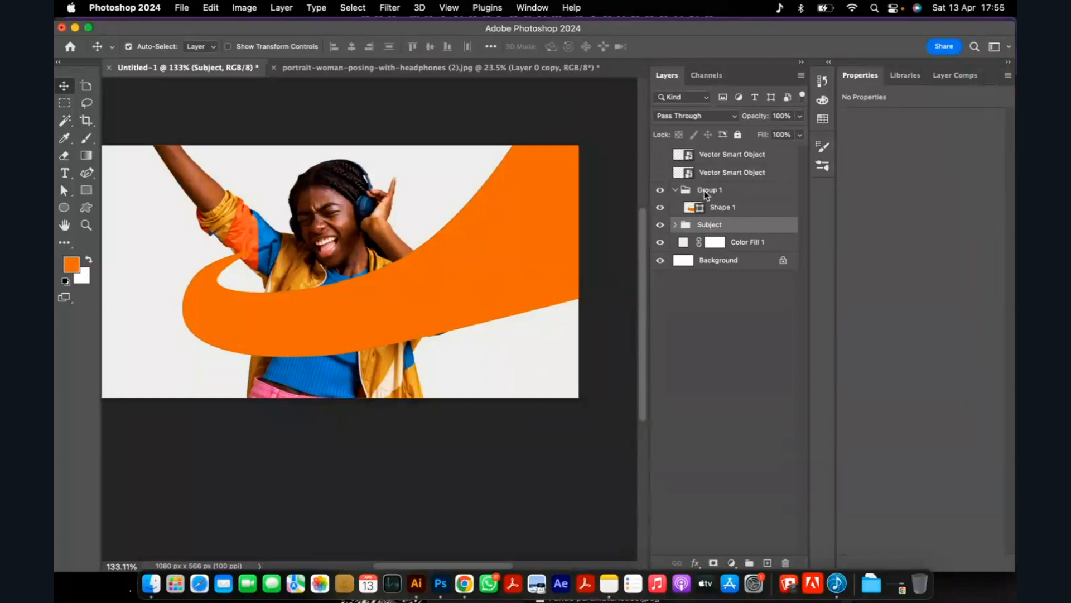
Rename the ribbon's group as Lines.
{"action": "double_click", "coordinate": [707, 190]}
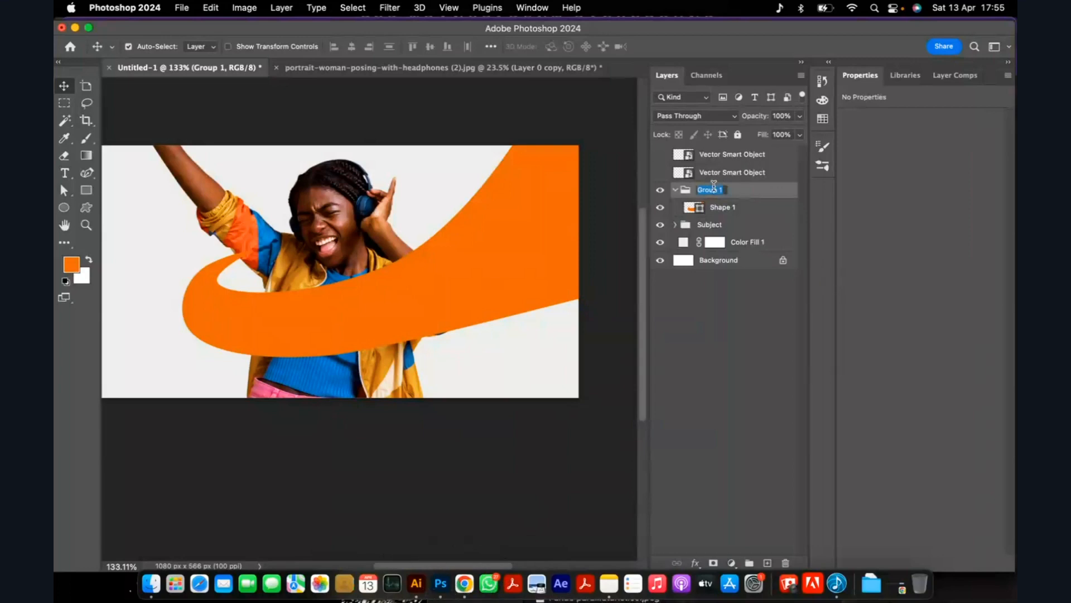
{"action": "type", "text": "Lines"}
{"action": "key", "text": "Return"}
{"action": "scroll", "coordinate": [430, 267], "scroll_direction": "down", "scroll_amount": 1}
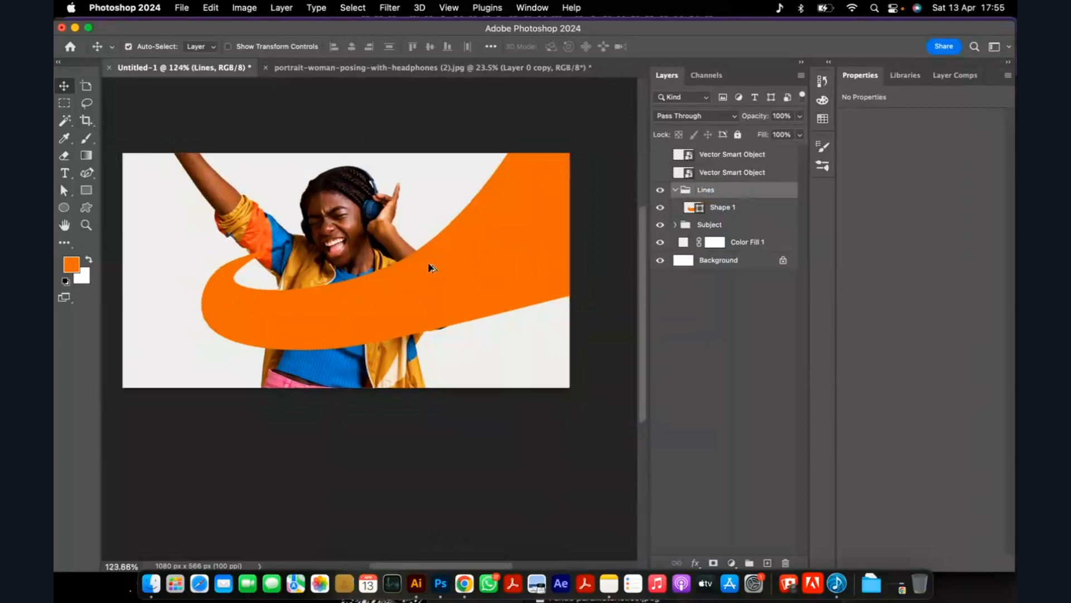
Switch to Finder and bring couple-enjoying-beachside-couples-cooking-class.jpg from New Folder With Items into the ad document.
{"action": "scroll", "coordinate": [430, 267], "scroll_direction": "down", "scroll_amount": 3}
{"action": "scroll", "coordinate": [381, 265], "scroll_direction": "up", "scroll_amount": 2}
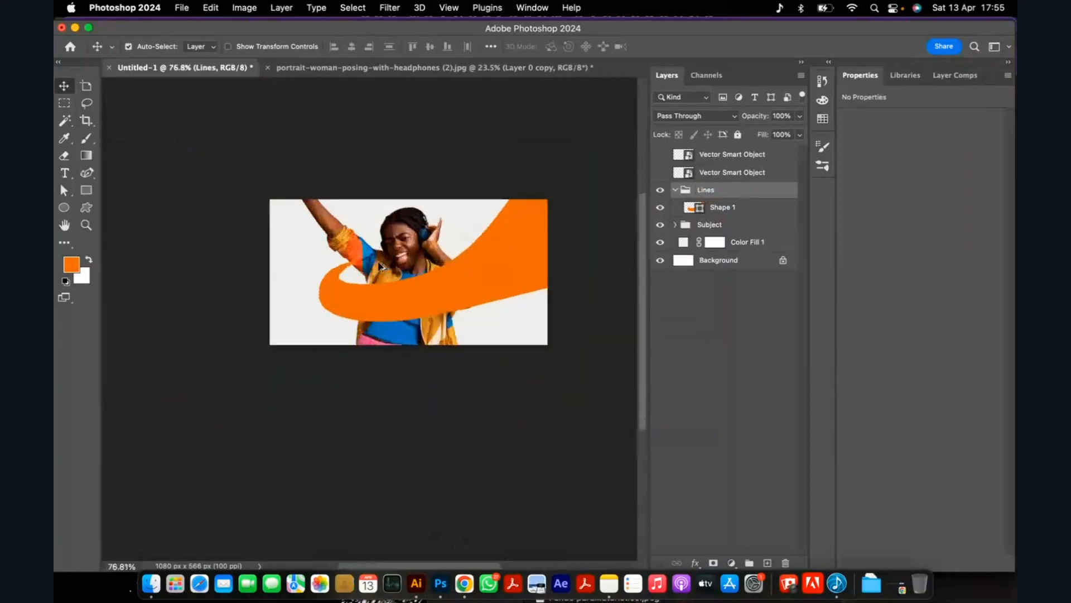
{"action": "scroll", "coordinate": [381, 265], "scroll_direction": "up", "scroll_amount": 2}
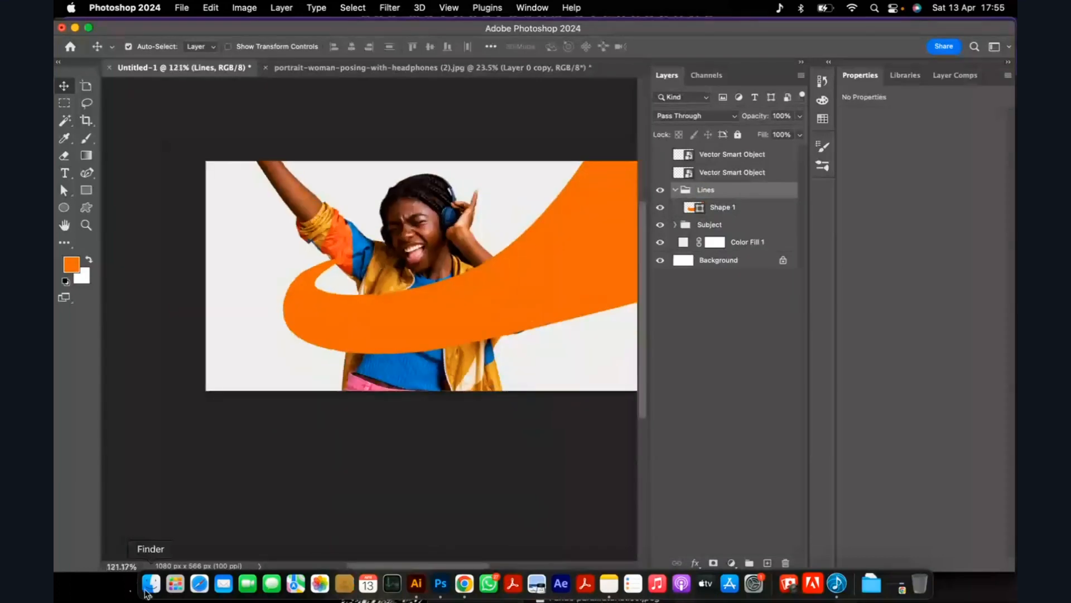
{"action": "left_click", "coordinate": [149, 584]}
{"action": "left_click", "coordinate": [762, 223]}
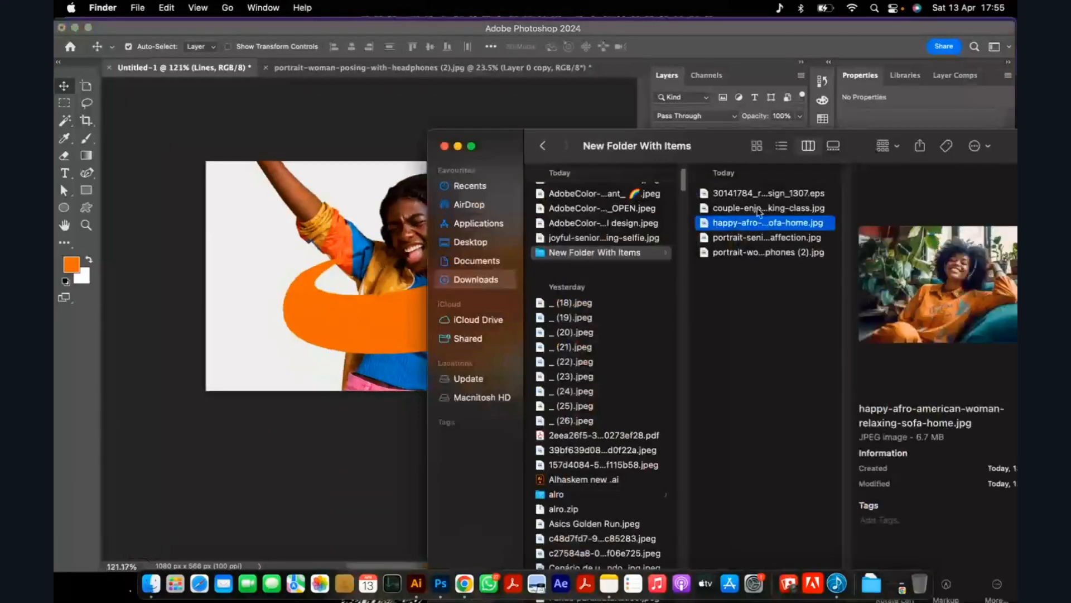
{"action": "left_click", "coordinate": [759, 209], "text": "super"}
{"action": "left_click", "coordinate": [762, 310]}
{"action": "left_click", "coordinate": [752, 211]}
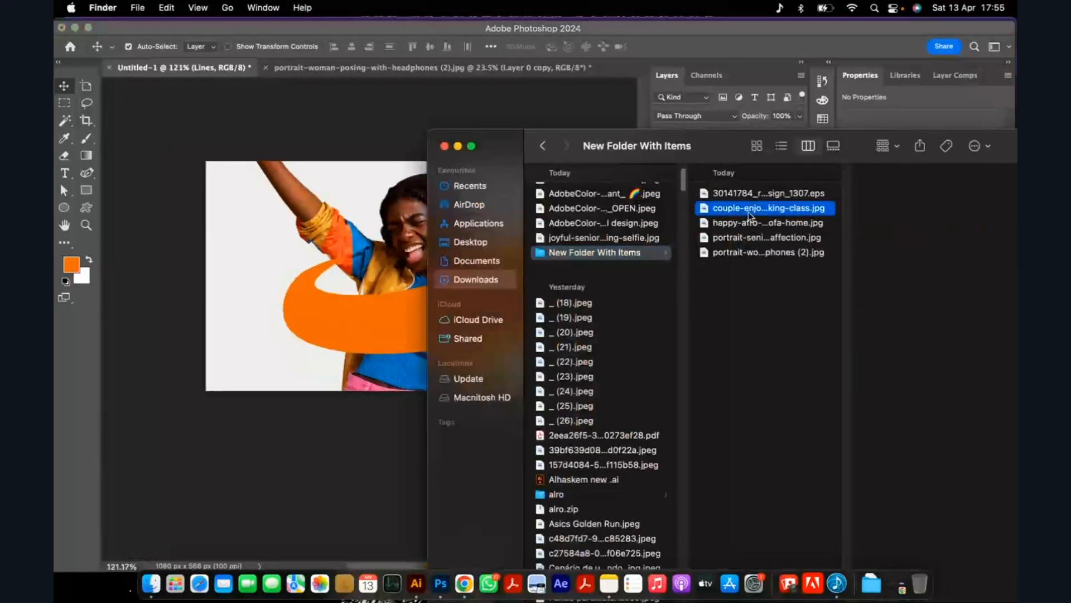
{"action": "left_click", "coordinate": [752, 229]}
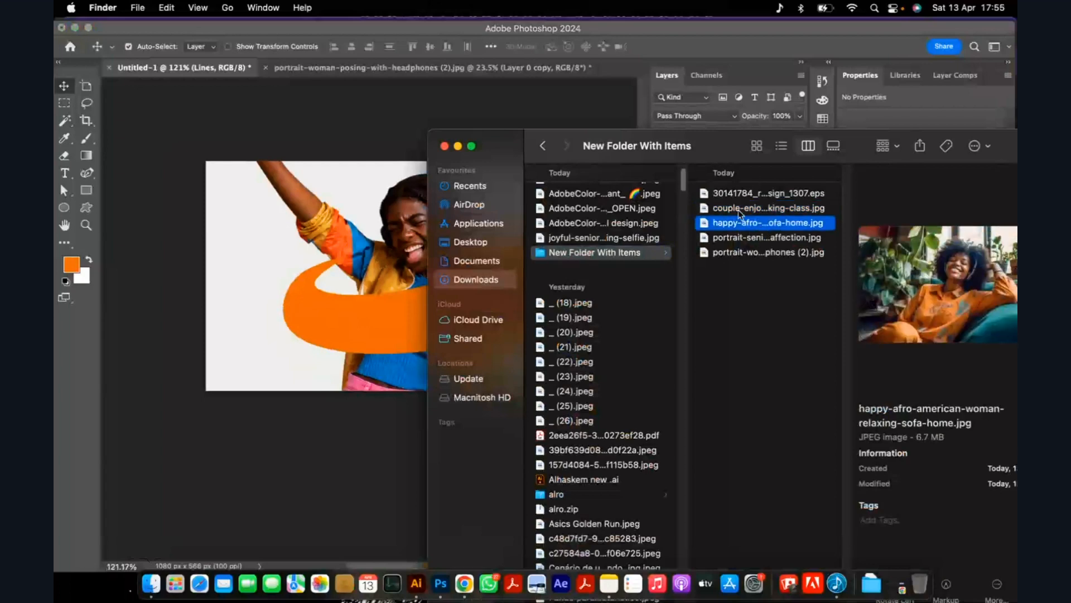
{"action": "left_click", "coordinate": [745, 210]}
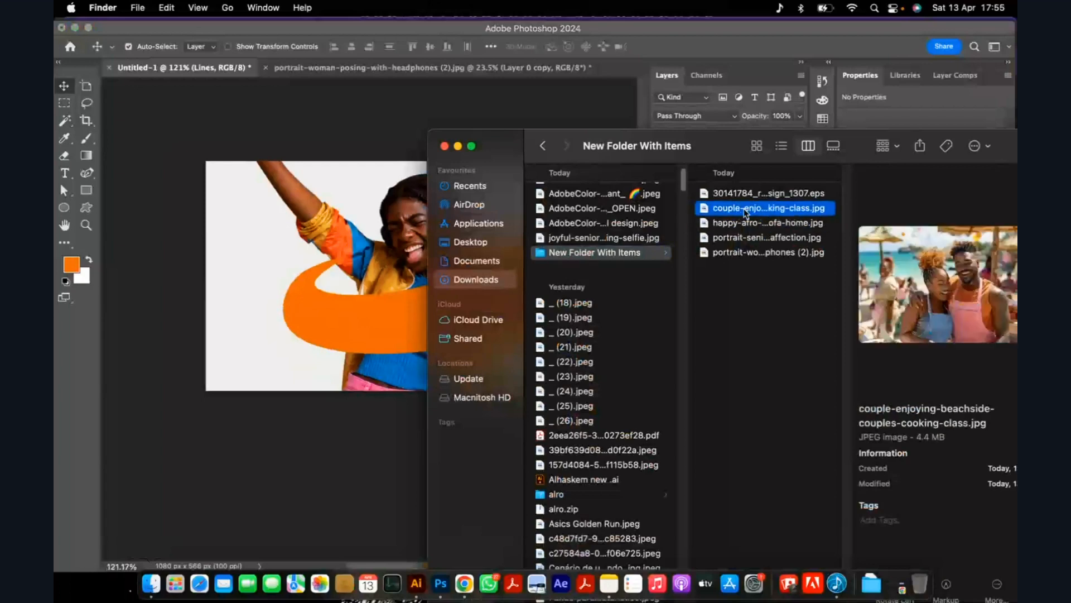
{"action": "left_click_drag", "start_coordinate": [746, 213], "coordinate": [311, 315]}
Scale the beach couple photo to 4.03%, rotate it 14.78°, and place it over the ribbon's left-hand curve.
{"action": "left_click_drag", "start_coordinate": [557, 411], "coordinate": [425, 343]}
{"action": "scroll", "coordinate": [375, 301], "scroll_direction": "up", "scroll_amount": 5}
{"action": "left_click_drag", "start_coordinate": [393, 287], "coordinate": [310, 339]}
{"action": "left_click_drag", "start_coordinate": [413, 219], "coordinate": [424, 270]}
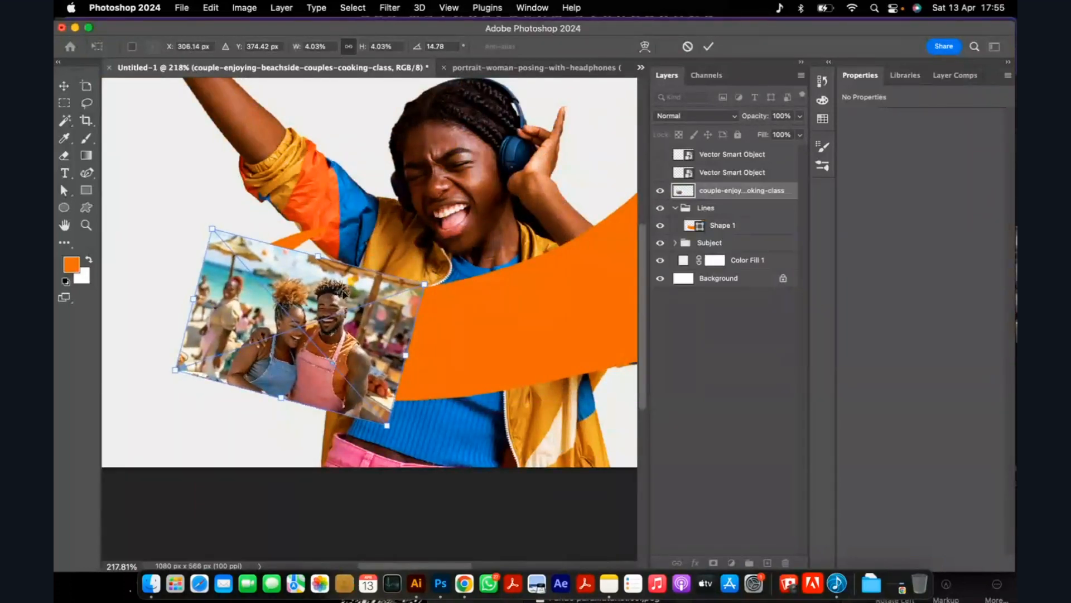
{"action": "left_click", "coordinate": [708, 46]}
Put the beach couple photo directly above Shape 1 in the Lines group and clip it to the ribbon.
{"action": "left_click_drag", "start_coordinate": [727, 204], "coordinate": [729, 215]}
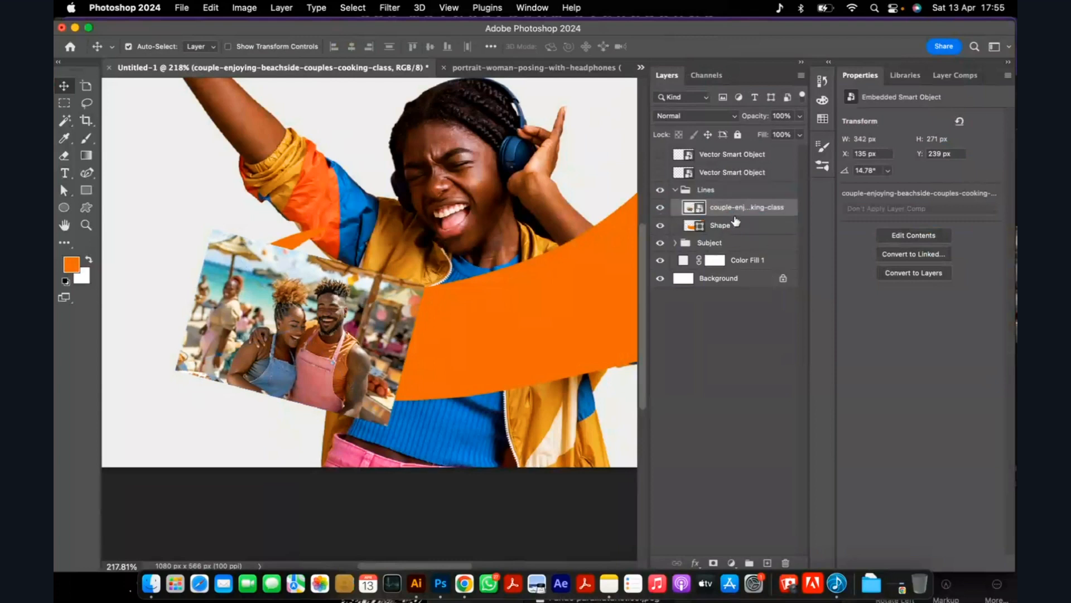
{"action": "left_click", "coordinate": [723, 217], "text": "alt"}
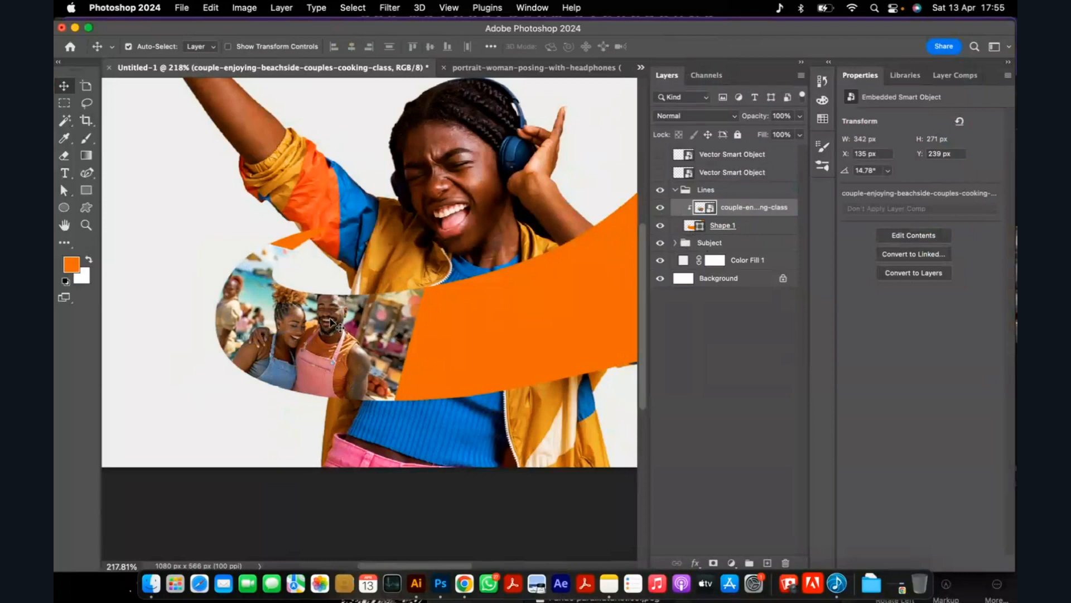
Warp the beach couple photo, adding a split and pulling its upper edge up to cover the ribbon's thin tip.
{"action": "key", "text": "super"}
{"action": "key", "text": "super+t"}
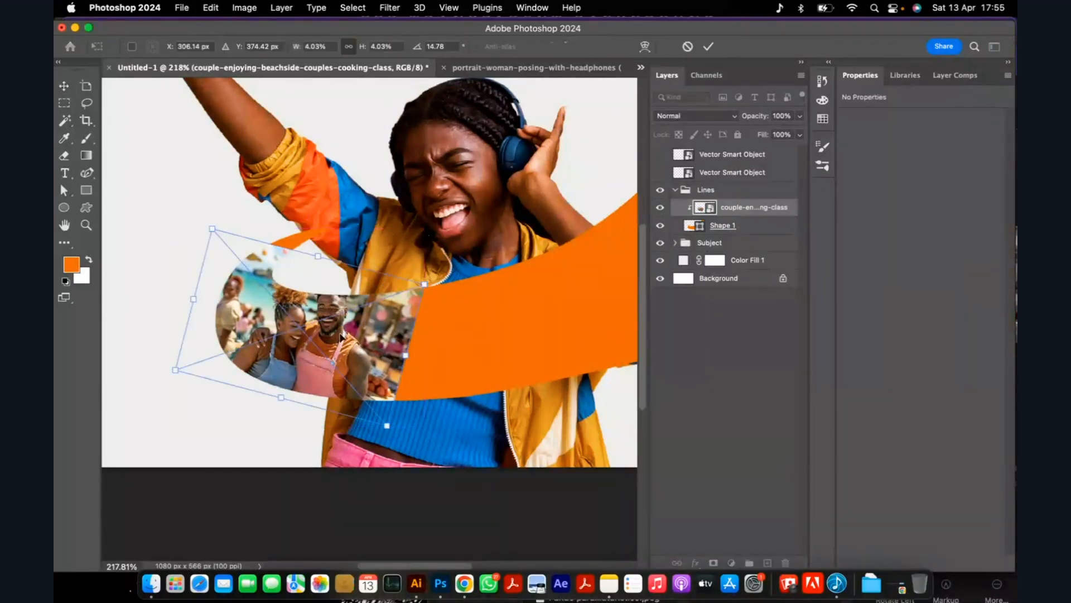
{"action": "right_click", "coordinate": [362, 323]}
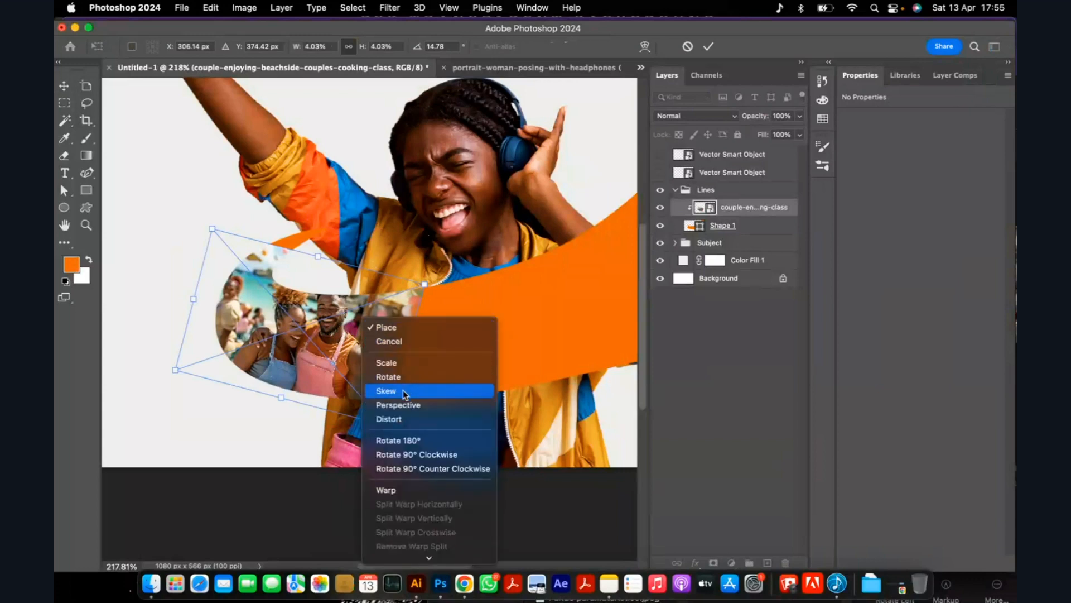
{"action": "left_click", "coordinate": [398, 490]}
{"action": "mouse_move", "coordinate": [267, 251]}
{"action": "left_mouse_down"}
{"action": "mouse_move", "coordinate": [281, 245]}
{"action": "mouse_move", "coordinate": [272, 249]}
{"action": "left_mouse_up"}
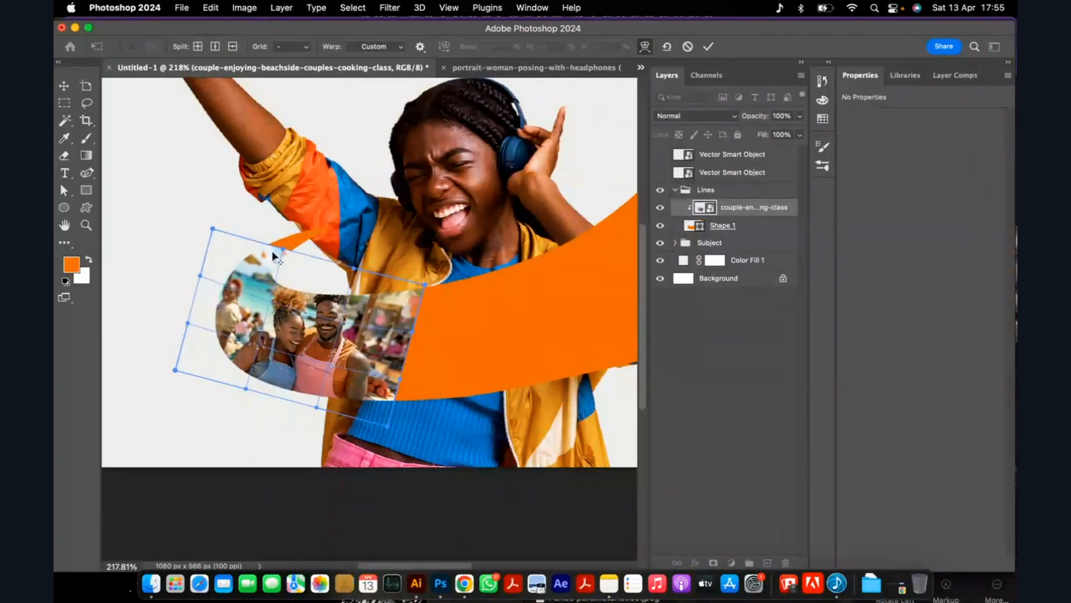
{"action": "scroll", "coordinate": [273, 250], "scroll_direction": "up", "scroll_amount": 3}
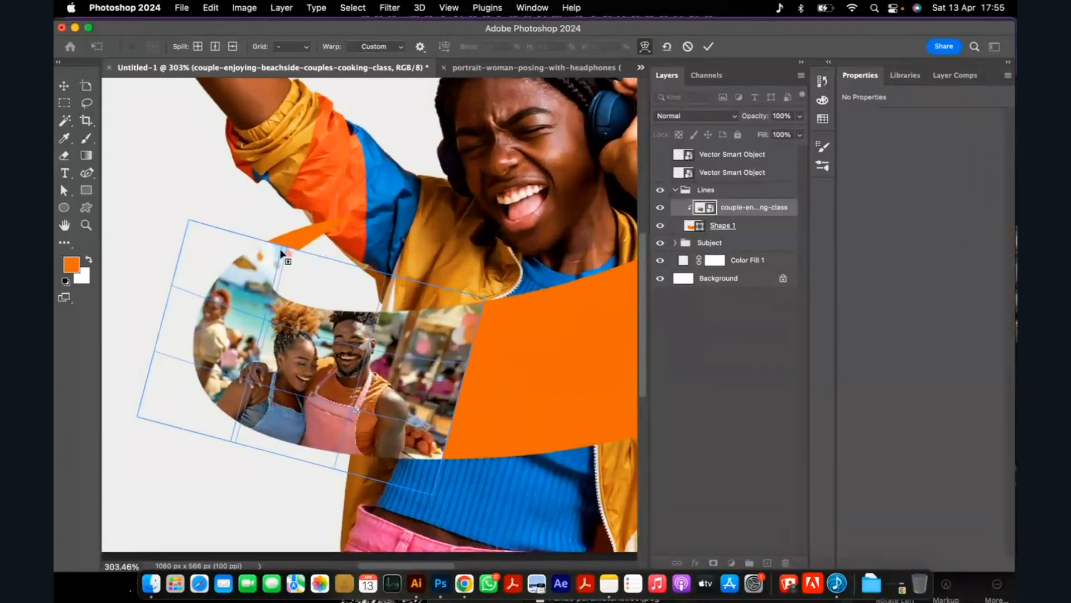
{"action": "left_click", "coordinate": [252, 269]}
{"action": "left_click_drag", "start_coordinate": [292, 253], "coordinate": [359, 217]}
{"action": "left_click_drag", "start_coordinate": [268, 272], "coordinate": [266, 267]}
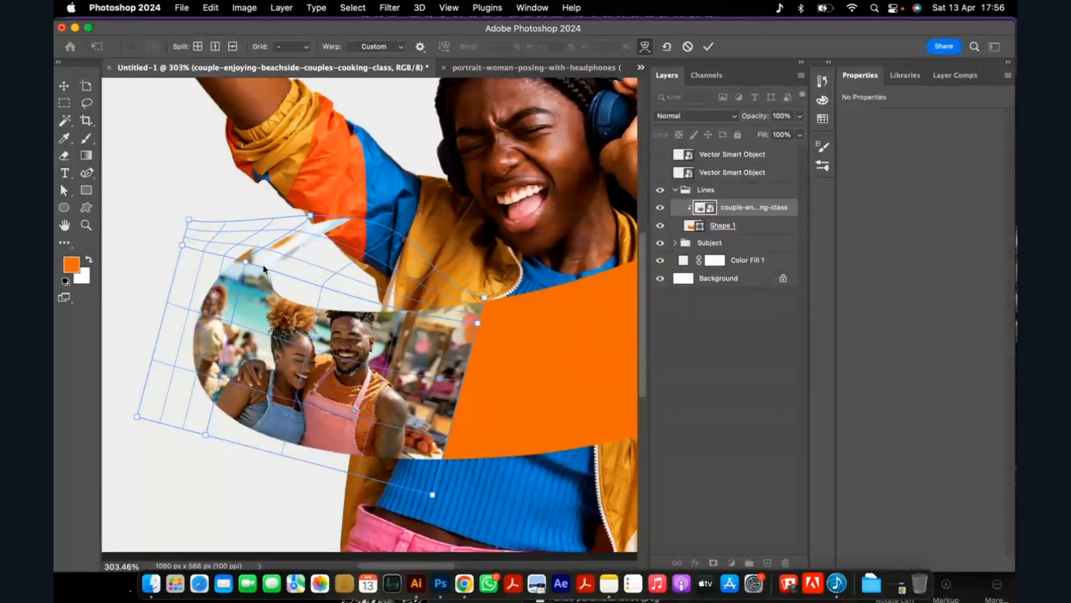
Refine the photo's warp around the couple and the right edge to follow the ribbon's bend, and apply it.
{"action": "scroll", "coordinate": [286, 293], "scroll_direction": "down", "scroll_amount": 2}
{"action": "scroll", "coordinate": [388, 362], "scroll_direction": "up", "scroll_amount": 3}
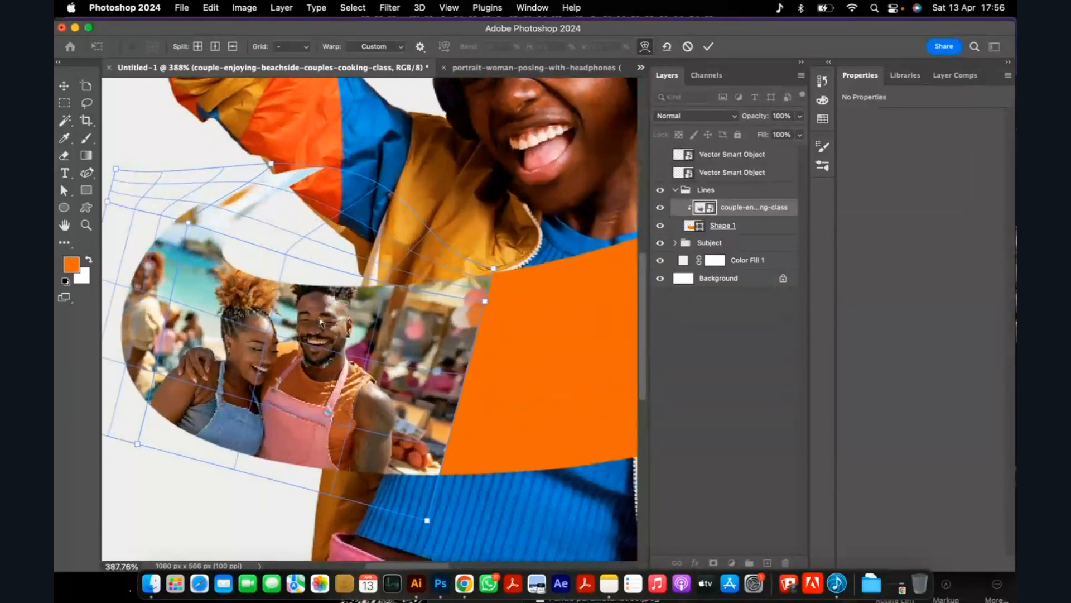
{"action": "left_click_drag", "start_coordinate": [316, 314], "coordinate": [316, 322]}
{"action": "left_click_drag", "start_coordinate": [424, 373], "coordinate": [416, 366]}
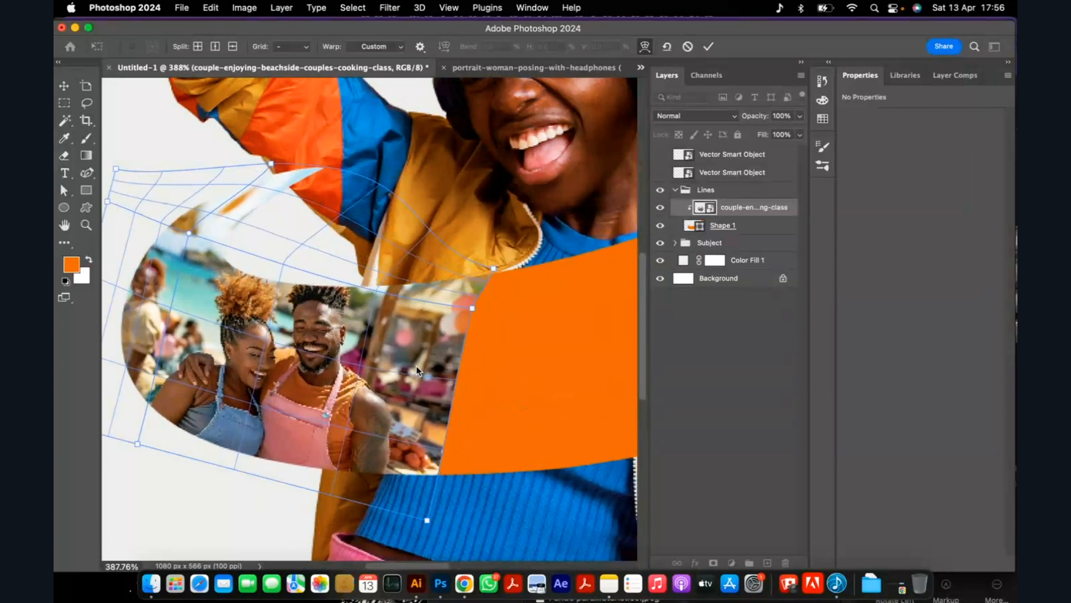
{"action": "left_click_drag", "start_coordinate": [163, 318], "coordinate": [170, 323]}
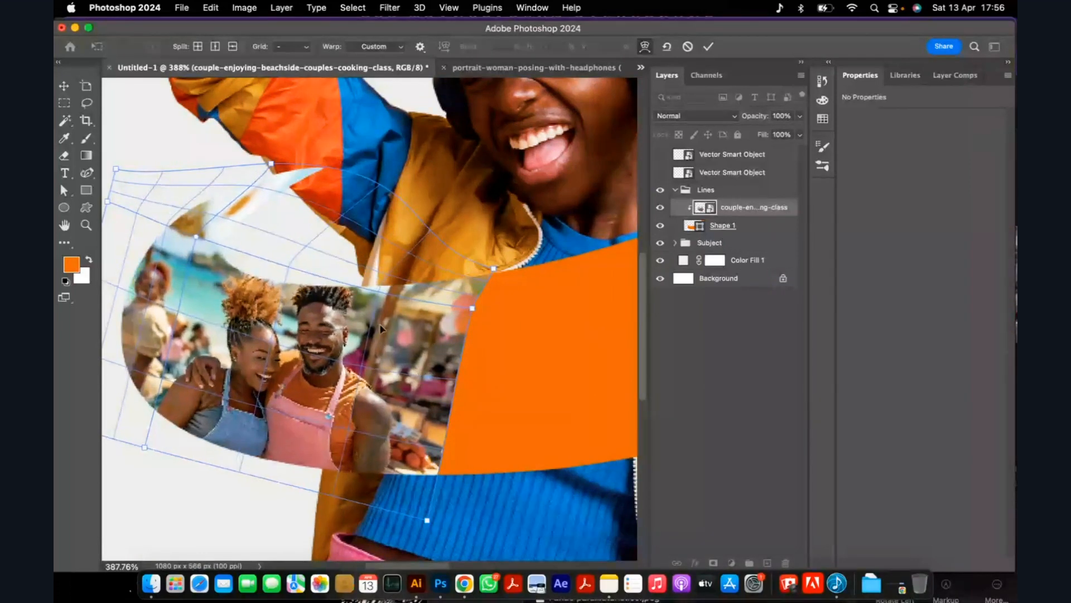
{"action": "left_click_drag", "start_coordinate": [380, 327], "coordinate": [382, 333]}
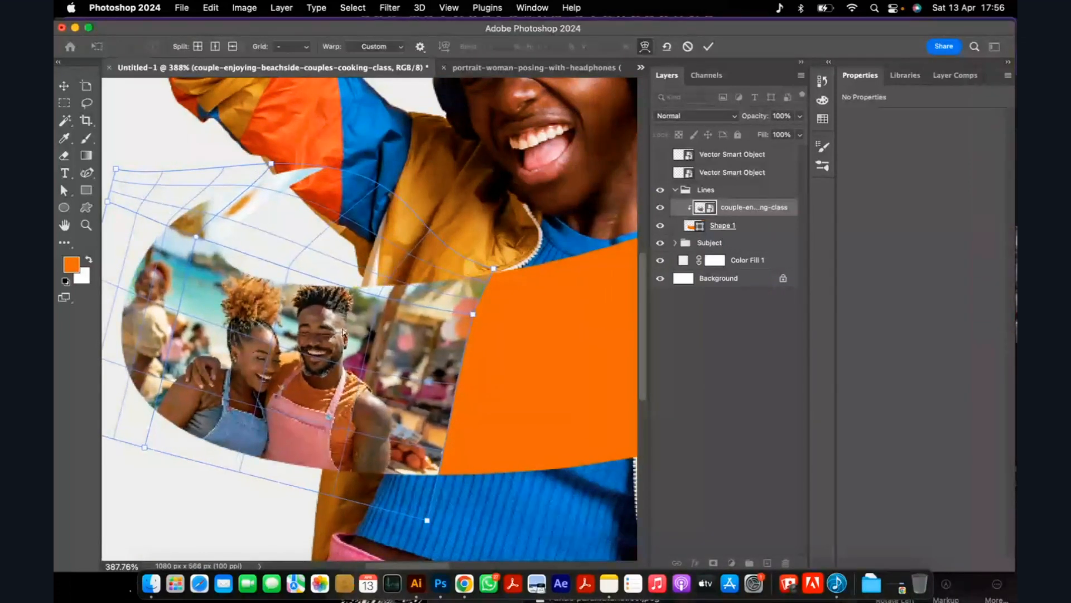
{"action": "scroll", "coordinate": [342, 333], "scroll_direction": "down", "scroll_amount": 1}
{"action": "scroll", "coordinate": [343, 332], "scroll_direction": "down", "scroll_amount": 3}
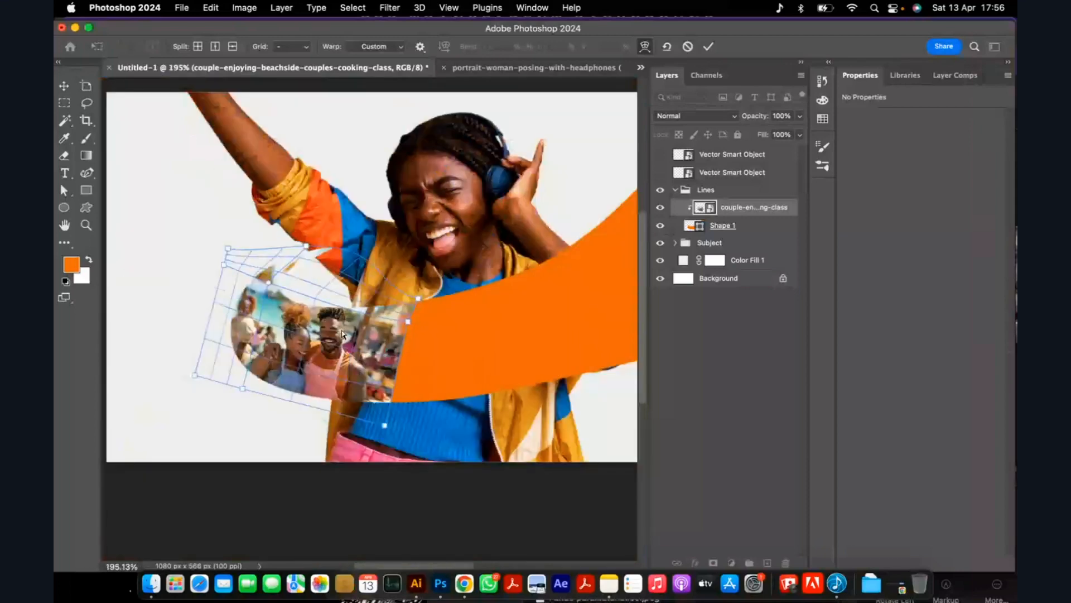
{"action": "scroll", "coordinate": [342, 333], "scroll_direction": "up", "scroll_amount": 2}
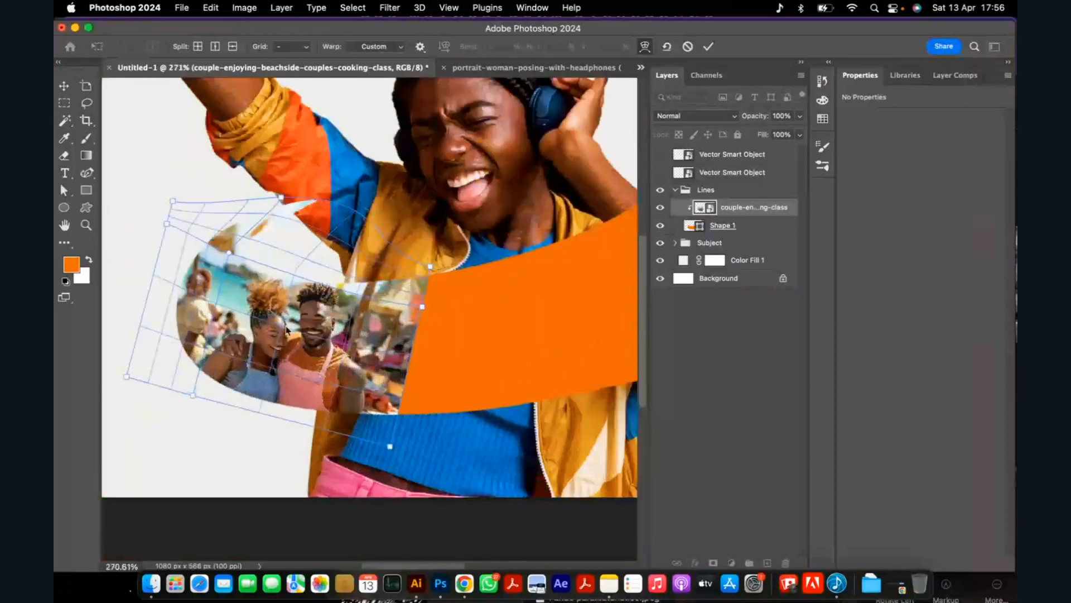
{"action": "left_click_drag", "start_coordinate": [287, 330], "coordinate": [341, 391]}
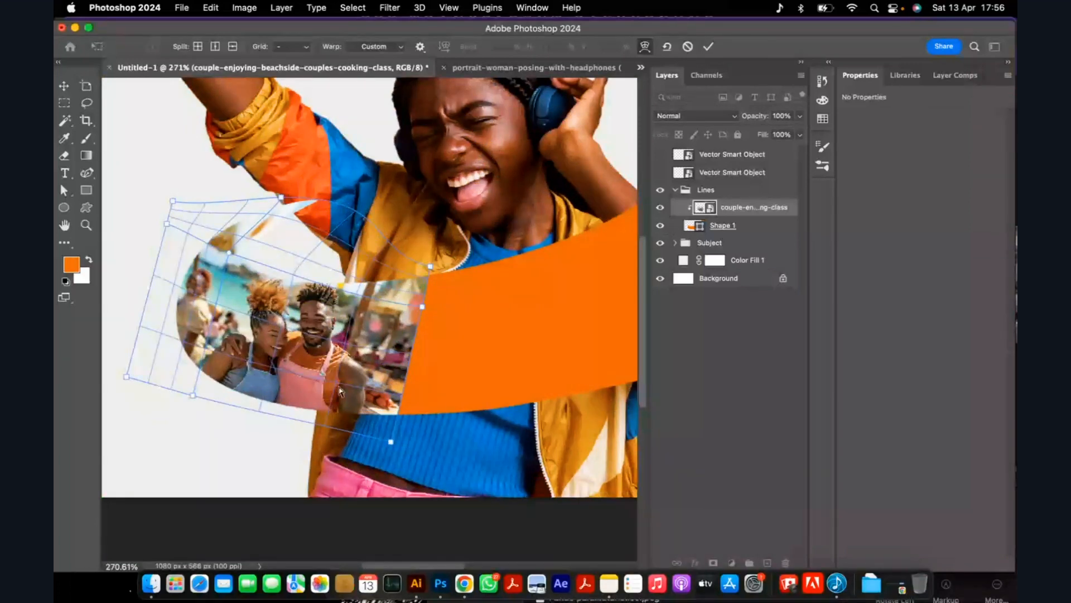
{"action": "scroll", "coordinate": [340, 392], "scroll_direction": "down", "scroll_amount": 1}
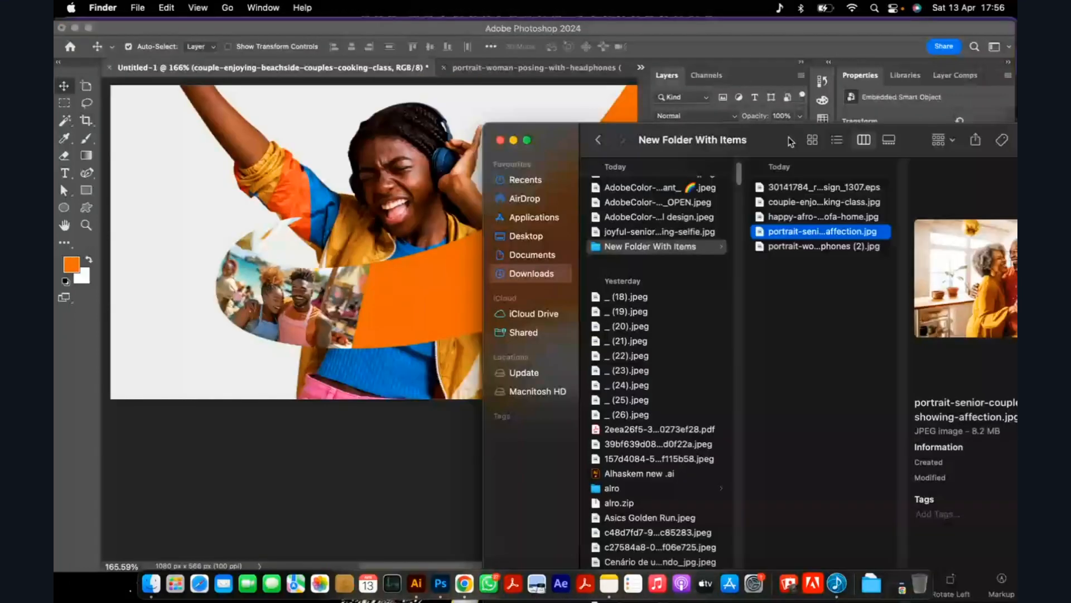
Place portrait-senior-couple-love-showing-affection.jpg over the ribbon's middle at 58.49% scale, rotated -11.25°, and clip it to the ribbon.
{"action": "left_click_drag", "start_coordinate": [821, 231], "coordinate": [452, 327]}
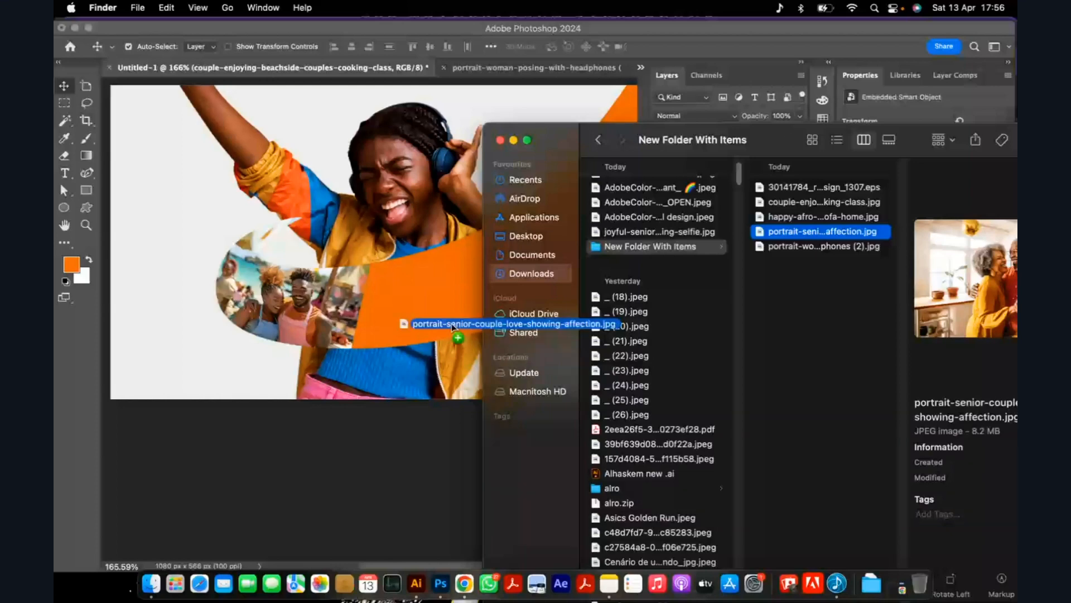
{"action": "left_click_drag", "start_coordinate": [453, 327], "coordinate": [453, 327]}
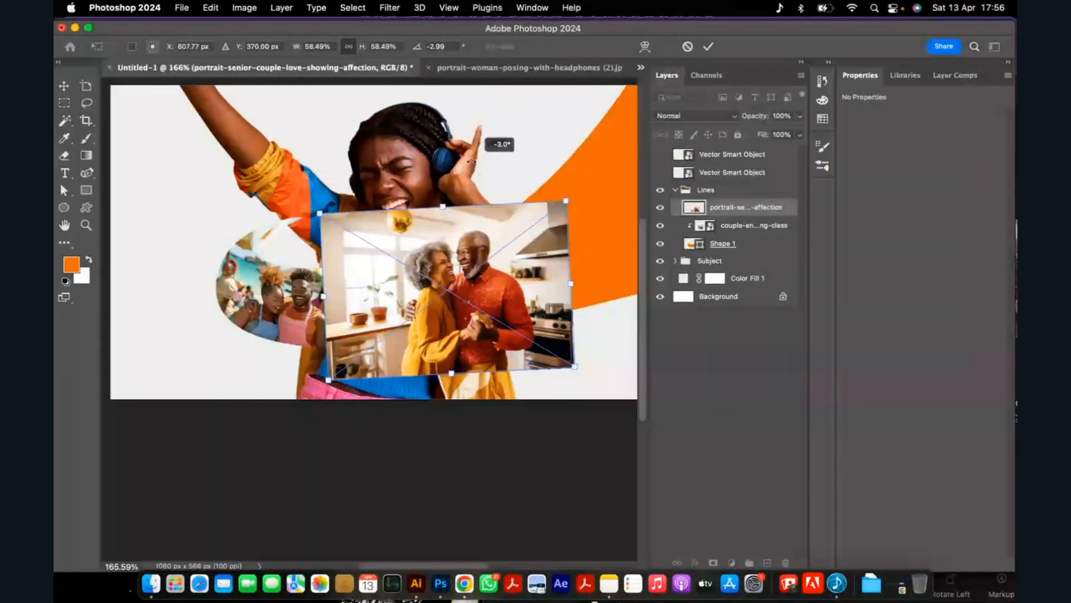
{"action": "left_click_drag", "start_coordinate": [471, 162], "coordinate": [454, 163]}
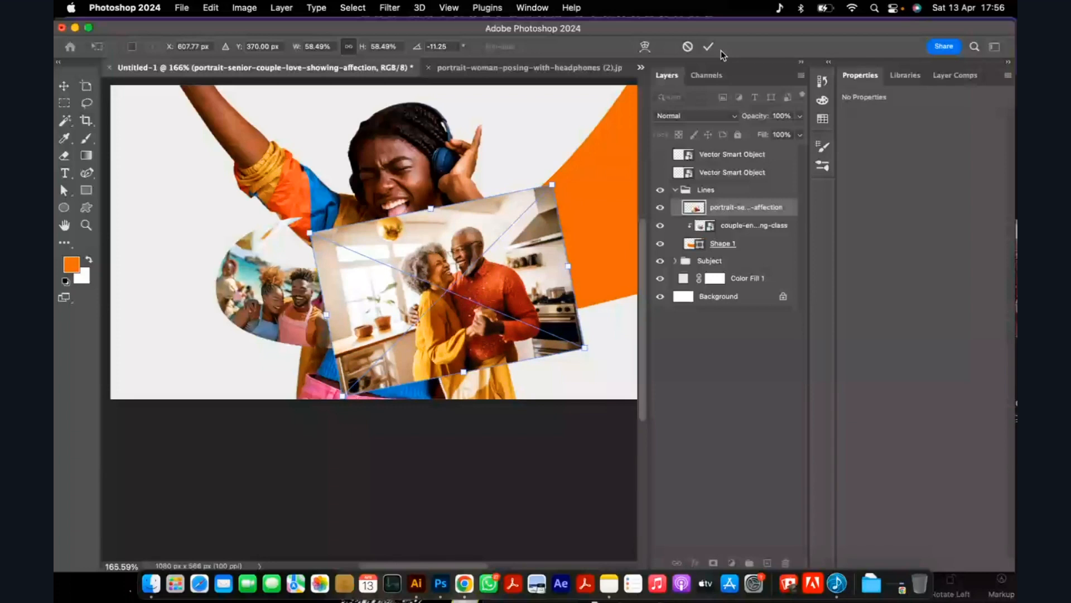
{"action": "left_click", "coordinate": [708, 47]}
{"action": "key", "text": "super+alt+g"}
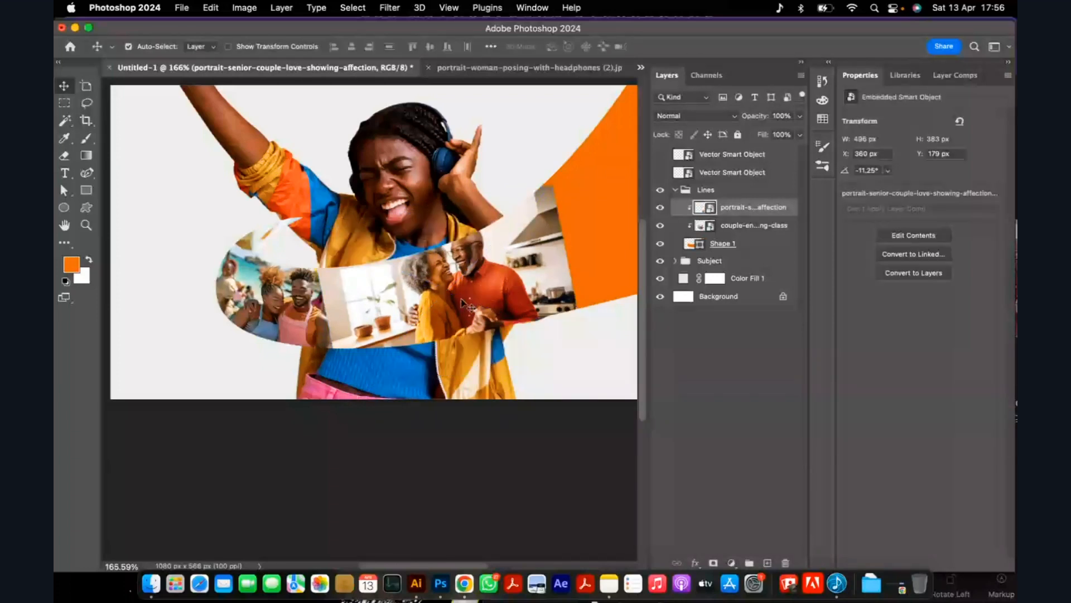
Warp the senior couple photo's upper right corner, left side and interior to follow the ribbon's curve, and apply the warp.
{"action": "key", "text": "super+t"}
{"action": "right_click", "coordinate": [522, 313]}
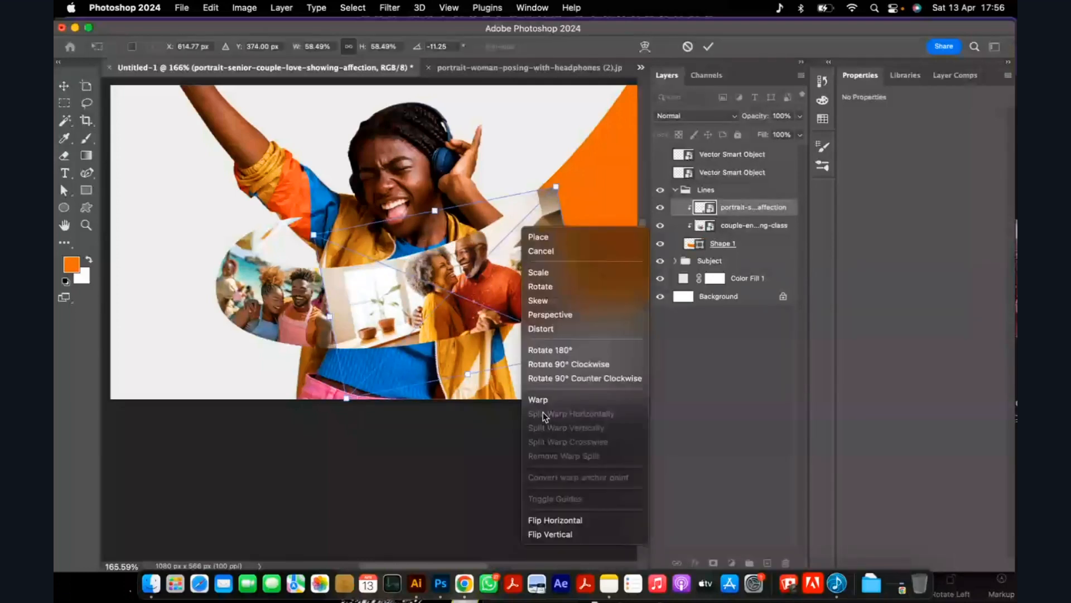
{"action": "left_click", "coordinate": [538, 400]}
{"action": "left_click_drag", "start_coordinate": [554, 179], "coordinate": [547, 169]}
{"action": "mouse_move", "coordinate": [332, 265]}
{"action": "left_mouse_down"}
{"action": "mouse_move", "coordinate": [349, 261]}
{"action": "mouse_move", "coordinate": [349, 280]}
{"action": "mouse_move", "coordinate": [337, 280]}
{"action": "left_mouse_up"}
{"action": "left_click_drag", "start_coordinate": [396, 337], "coordinate": [406, 343]}
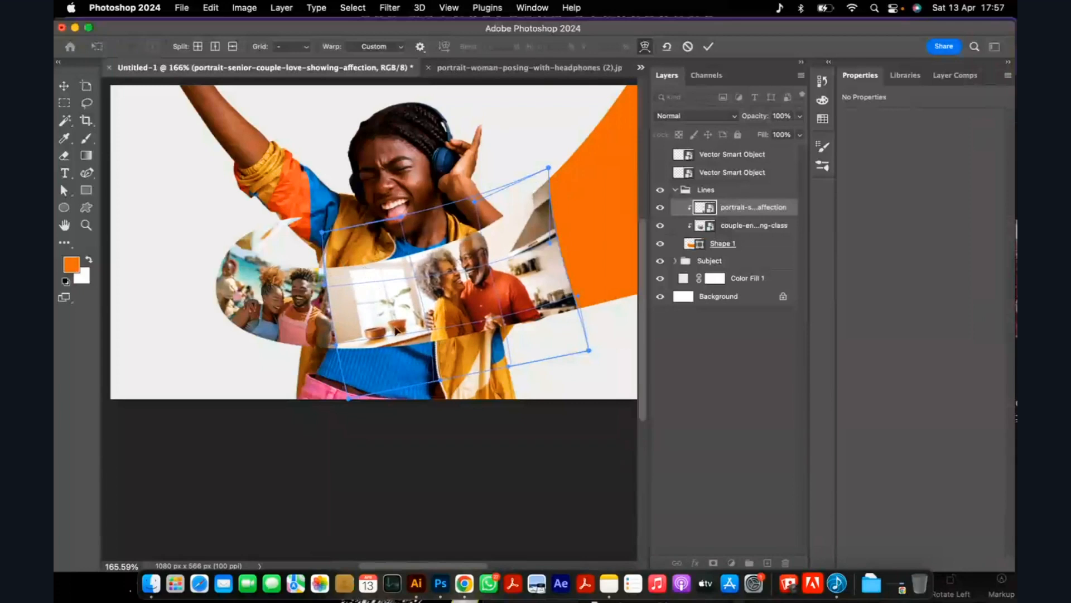
{"action": "left_click_drag", "start_coordinate": [435, 304], "coordinate": [465, 274]}
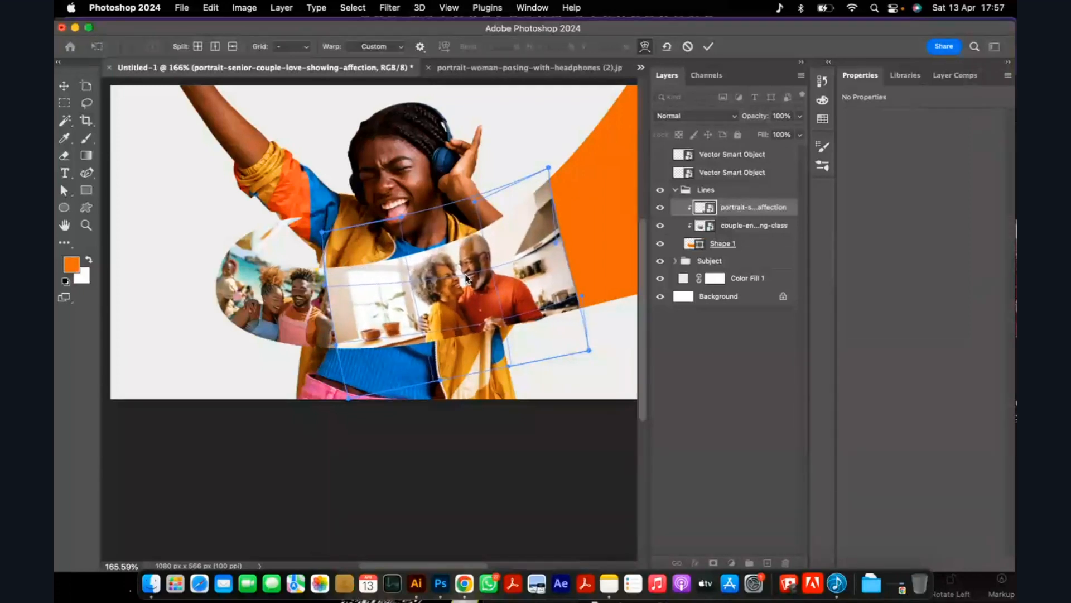
{"action": "scroll", "coordinate": [402, 298], "scroll_direction": "down", "scroll_amount": 2}
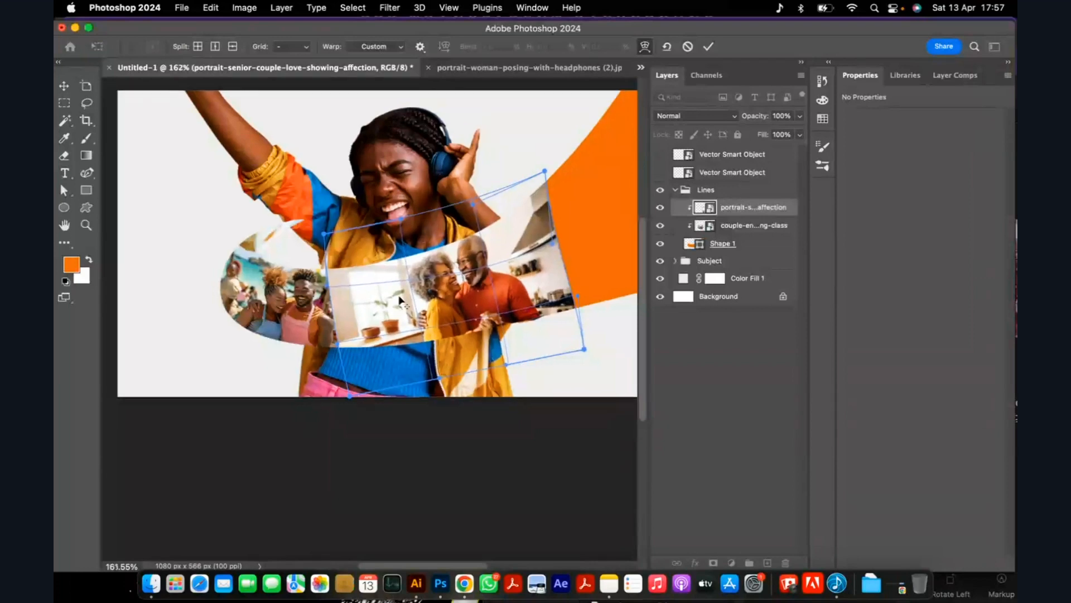
{"action": "left_click", "coordinate": [64, 86]}
Move the senior couple photo slightly right and up within the ribbon to X 396 px, Y 144 px.
{"action": "scroll", "coordinate": [404, 302], "scroll_direction": "up", "scroll_amount": 2}
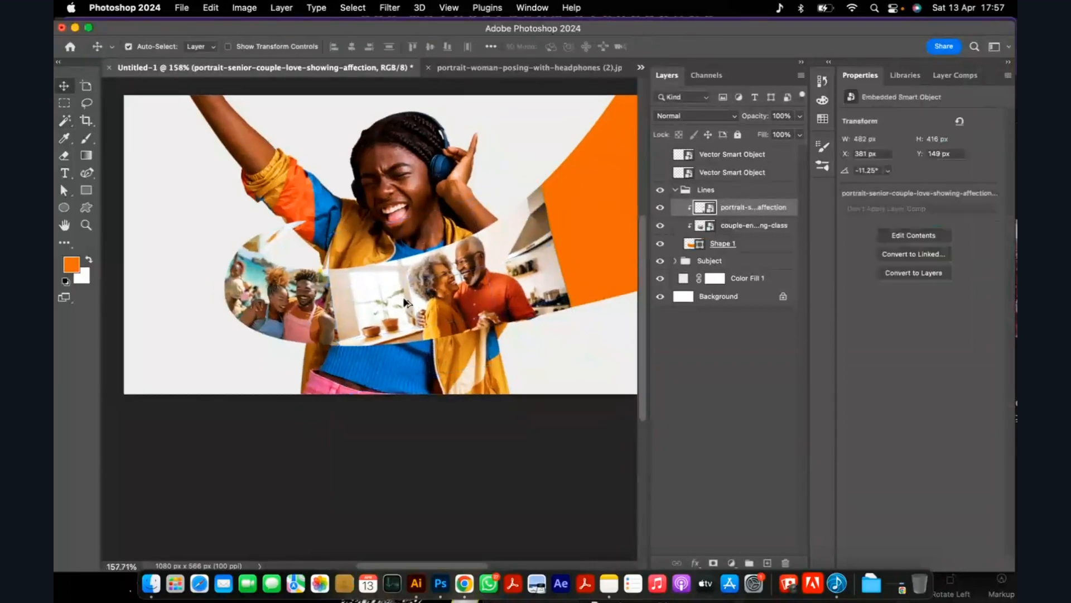
{"action": "left_click_drag", "start_coordinate": [382, 291], "coordinate": [392, 290]}
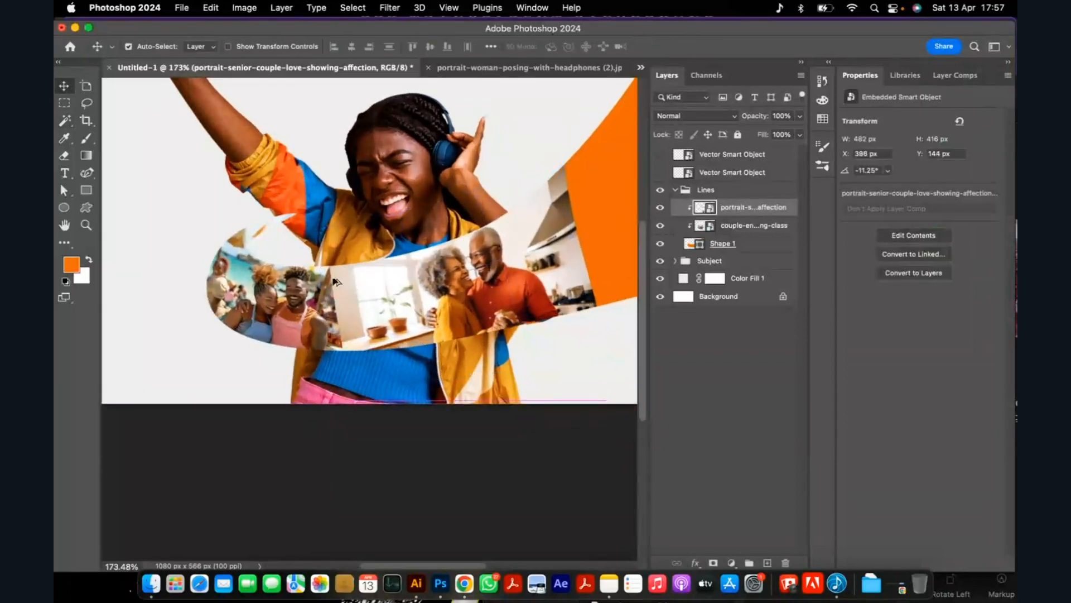
{"action": "scroll", "coordinate": [361, 284], "scroll_direction": "down", "scroll_amount": 4}
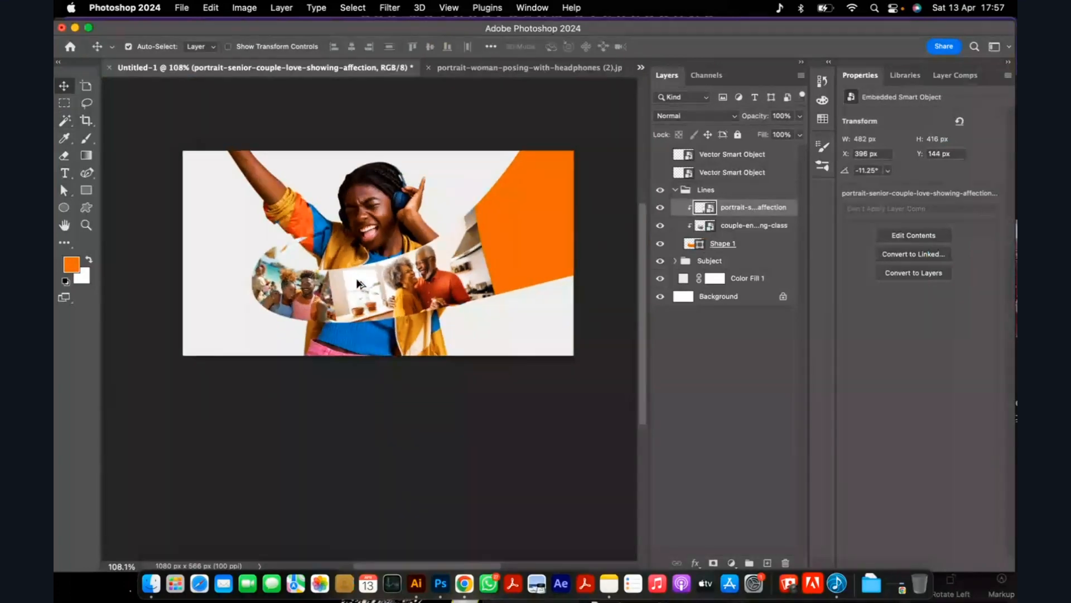
Place happy-afro-american-woman-relaxing-sofa-home.jpg over the ribbon's wide end, rotate it -14.89°, and clip it to the ribbon beneath the other photos.
{"action": "key", "text": "super+Tab"}
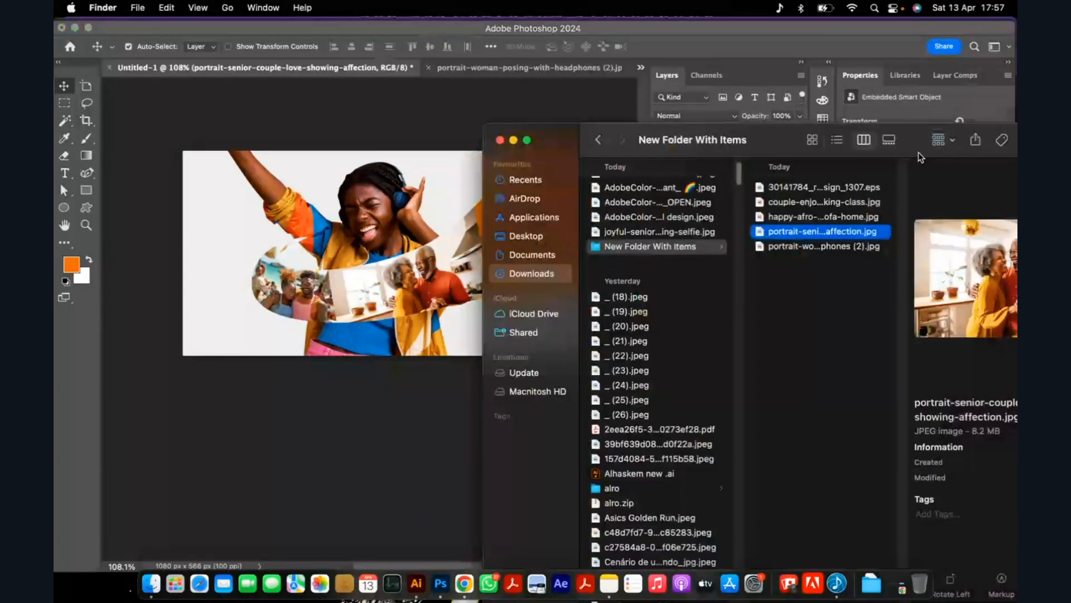
{"action": "left_click", "coordinate": [840, 189]}
{"action": "left_click", "coordinate": [812, 232]}
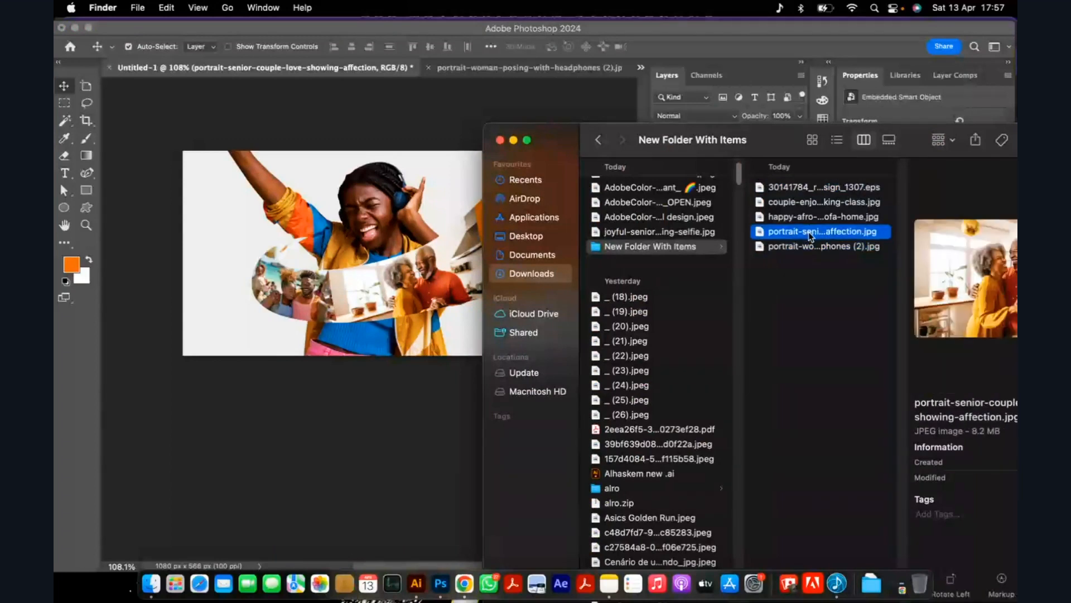
{"action": "left_click", "coordinate": [812, 219]}
{"action": "left_click_drag", "start_coordinate": [812, 219], "coordinate": [345, 291]}
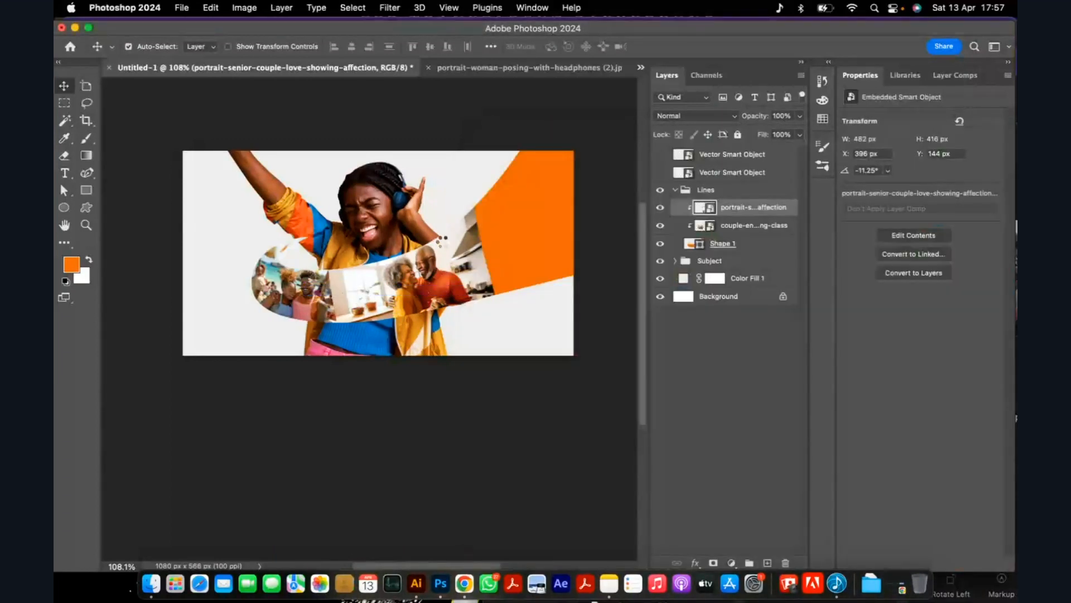
{"action": "left_click_drag", "start_coordinate": [442, 245], "coordinate": [543, 236]}
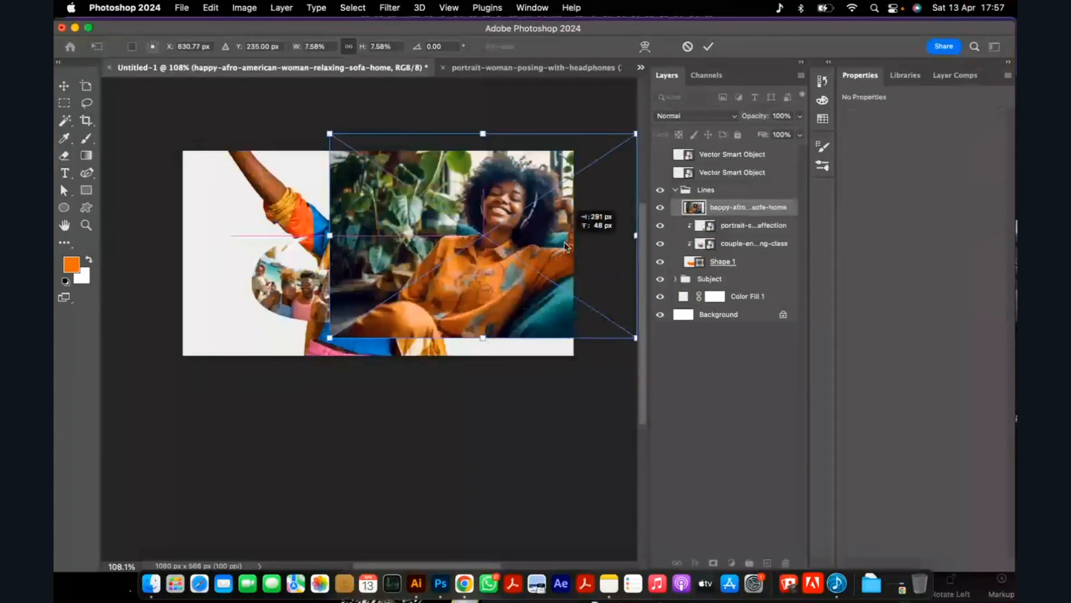
{"action": "left_click_drag", "start_coordinate": [485, 121], "coordinate": [453, 125]}
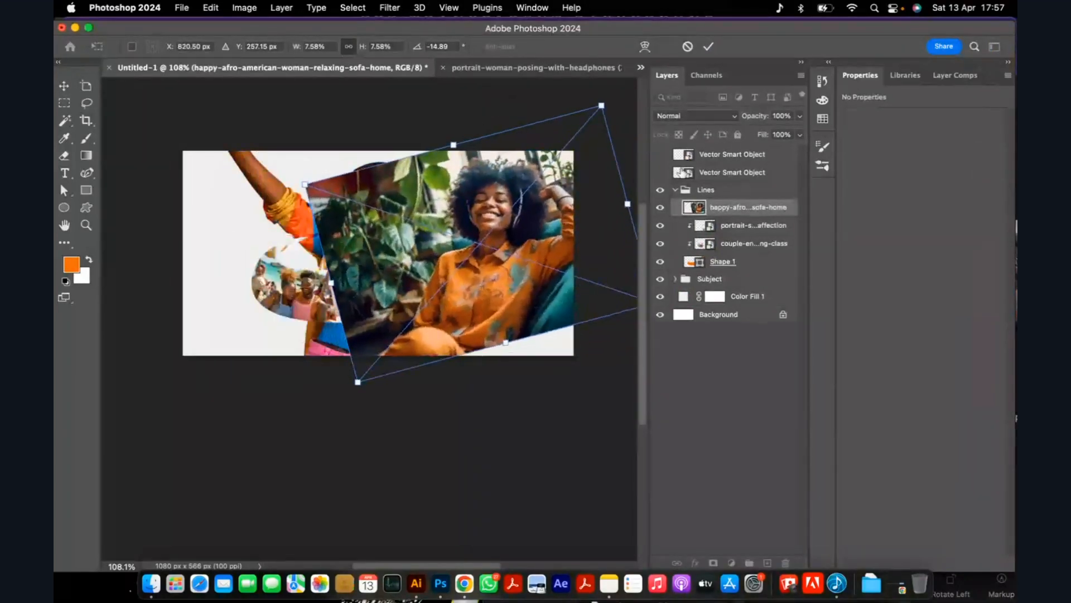
{"action": "left_click", "coordinate": [710, 48]}
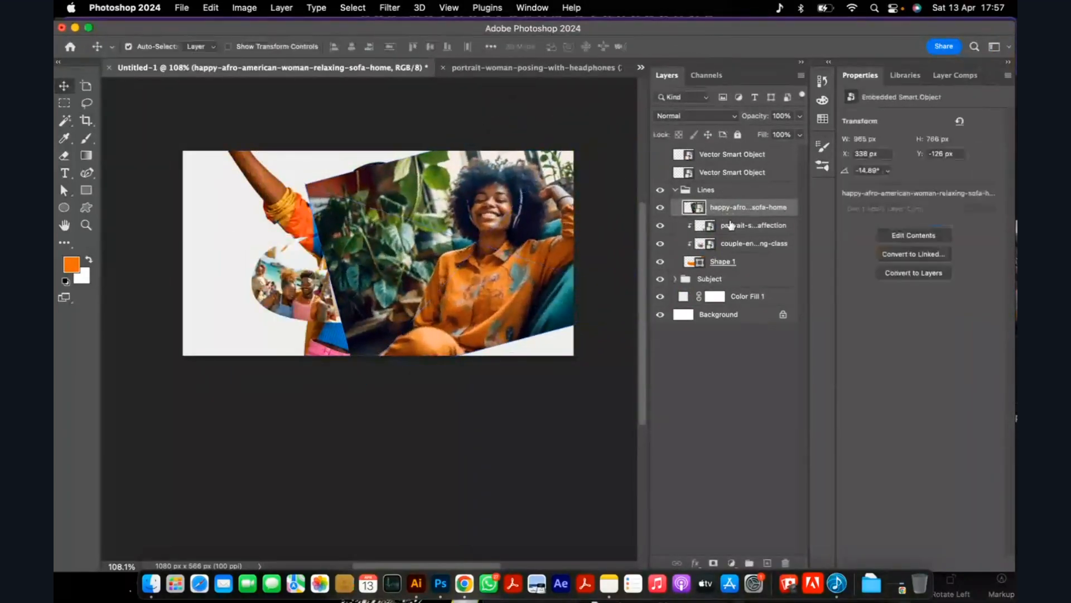
{"action": "key", "text": "super+alt+g"}
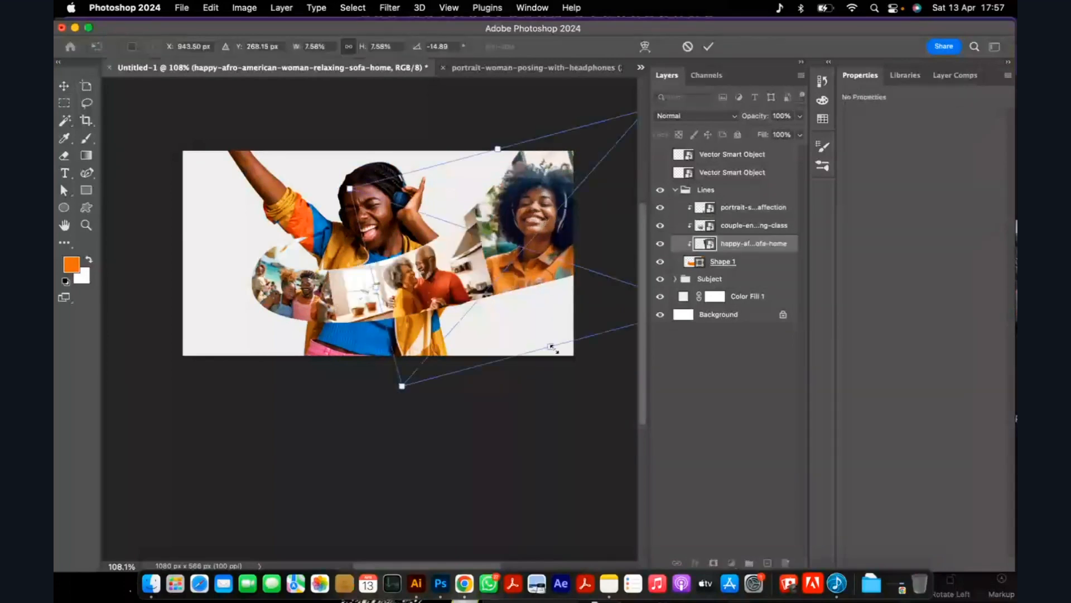
Scale the sofa woman photo to 5.66%, rotate it to -17.04°, and position it at X 602 px, Y -110 px in the ribbon's wide end.
{"action": "left_click_drag", "start_coordinate": [552, 350], "coordinate": [548, 336]}
{"action": "left_click_drag", "start_coordinate": [553, 116], "coordinate": [549, 115]}
{"action": "mouse_move", "coordinate": [540, 210]}
{"action": "left_mouse_down"}
{"action": "mouse_move", "coordinate": [540, 195]}
{"action": "mouse_move", "coordinate": [550, 216]}
{"action": "mouse_move", "coordinate": [540, 219]}
{"action": "left_mouse_up"}
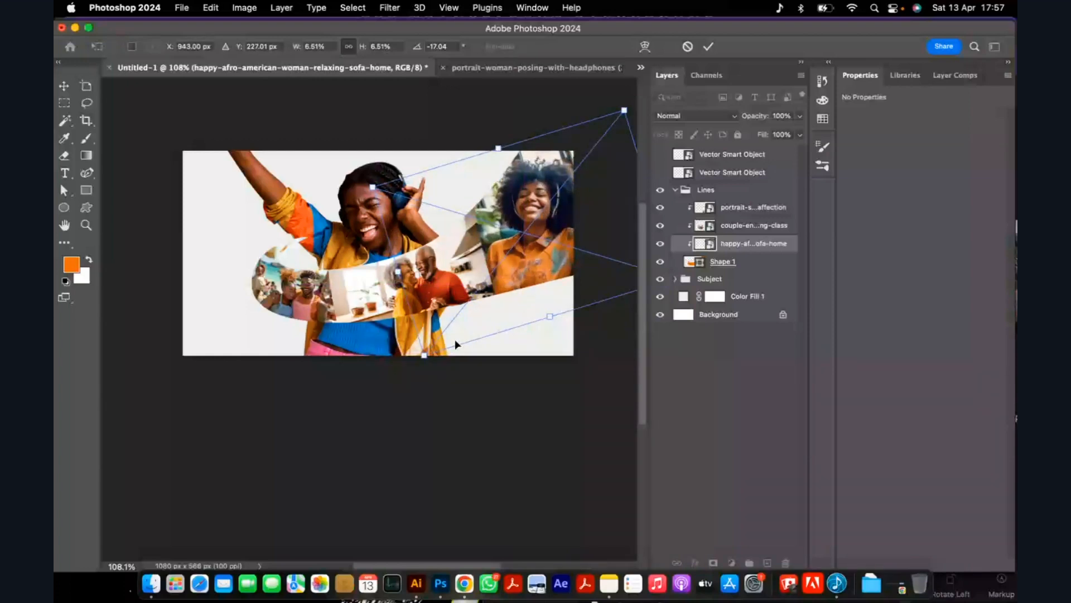
{"action": "left_click_drag", "start_coordinate": [456, 344], "coordinate": [454, 323]}
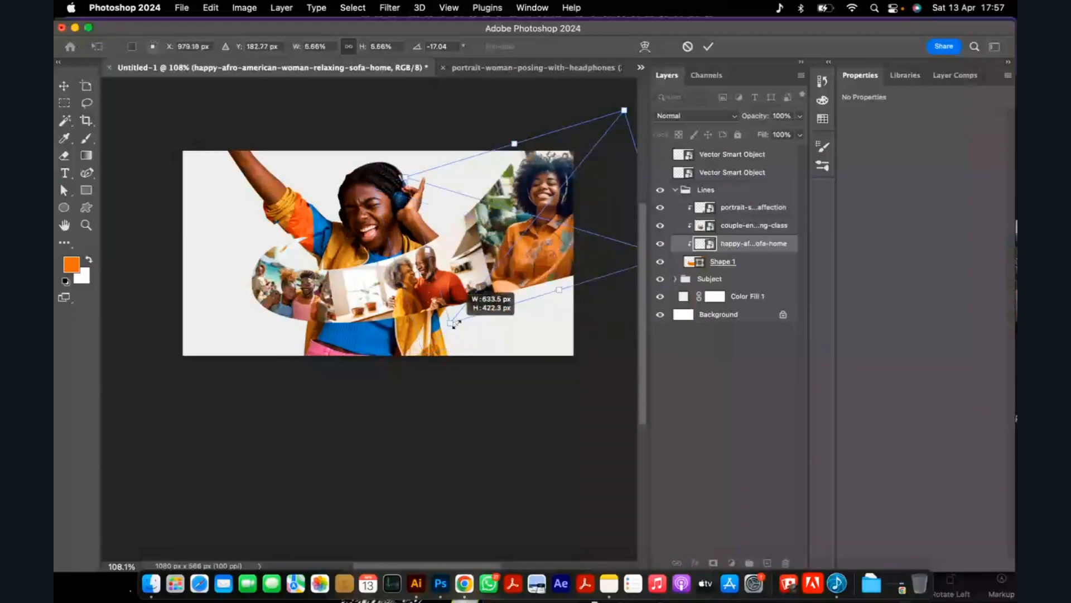
{"action": "key", "text": "Return"}
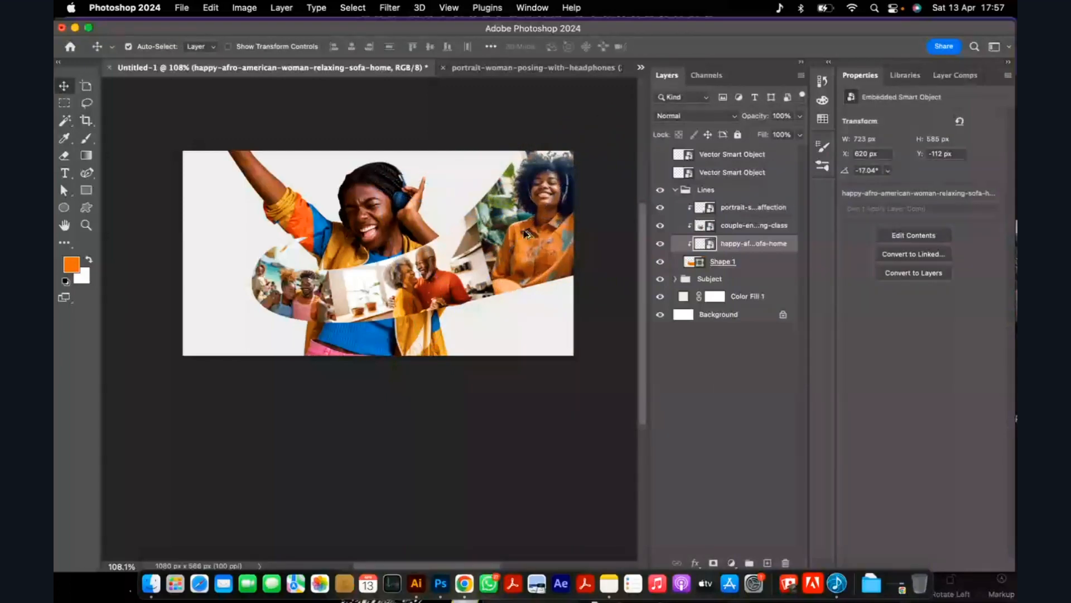
{"action": "left_click_drag", "start_coordinate": [528, 234], "coordinate": [525, 234]}
{"action": "scroll", "coordinate": [381, 261], "scroll_direction": "down", "scroll_amount": 1}
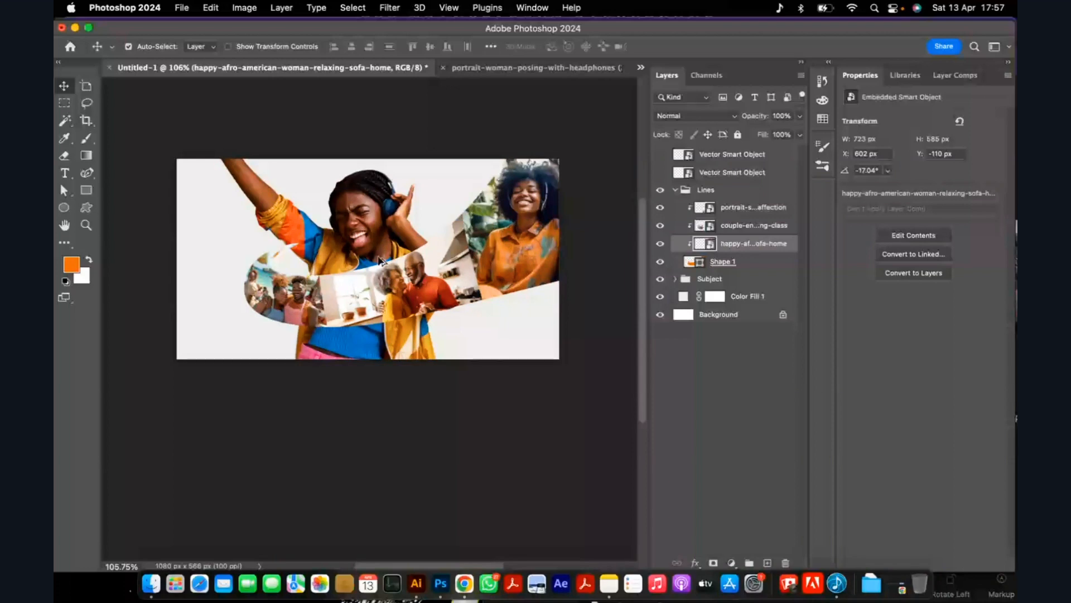
Scale the headphone woman to 63.72% and move her to X 56 px, Y -155 px behind the ribbon.
{"action": "left_click", "coordinate": [379, 260]}
{"action": "scroll", "coordinate": [385, 234], "scroll_direction": "up", "scroll_amount": 3}
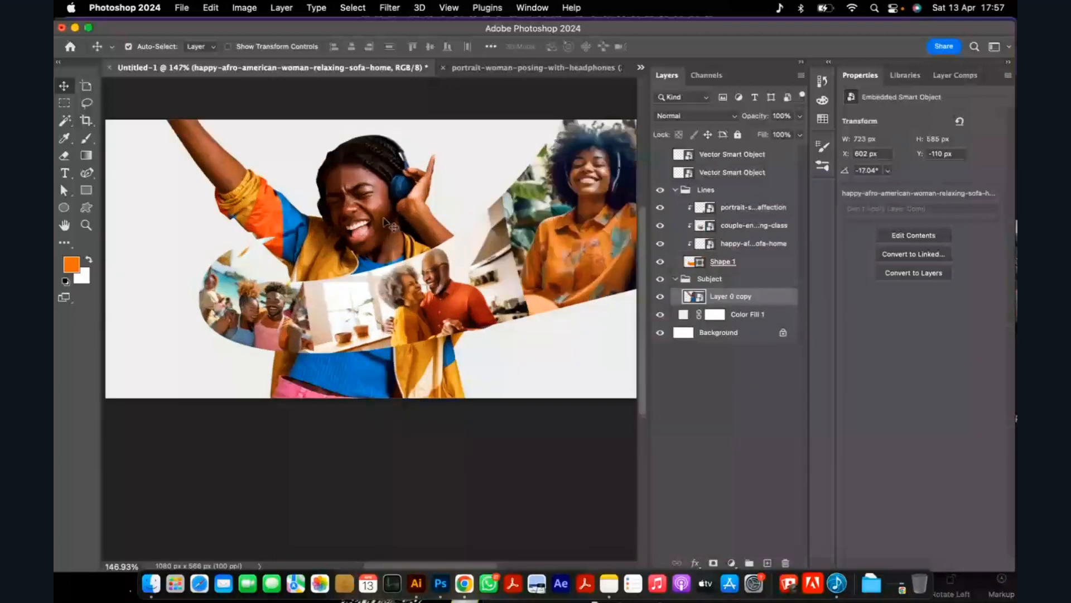
{"action": "key", "text": "super+t"}
{"action": "scroll", "coordinate": [389, 225], "scroll_direction": "down", "scroll_amount": 2}
{"action": "left_click_drag", "start_coordinate": [538, 310], "coordinate": [534, 311]}
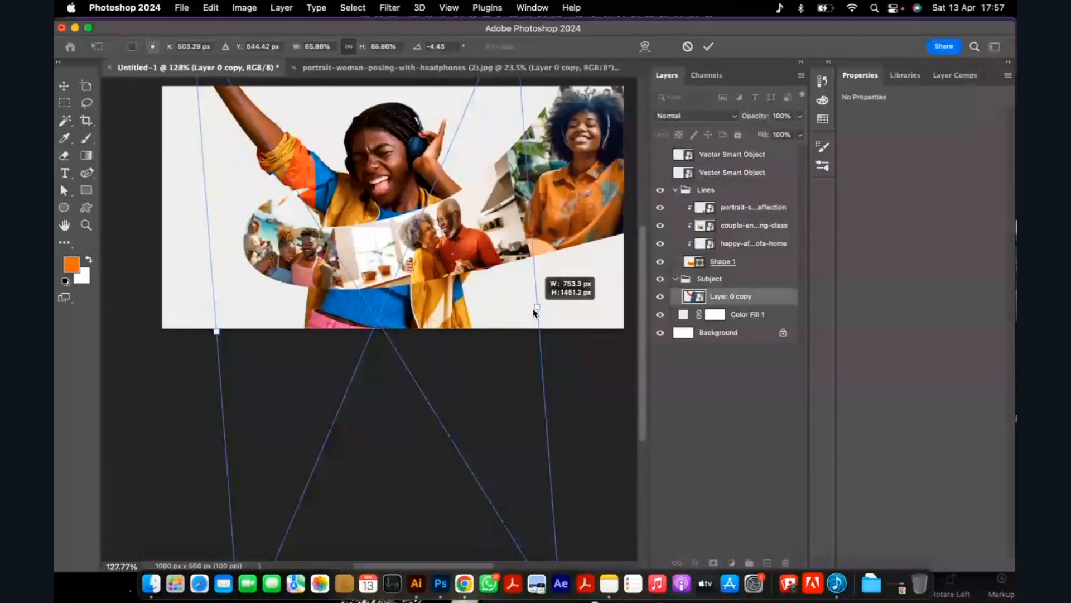
{"action": "left_click_drag", "start_coordinate": [532, 312], "coordinate": [531, 297]}
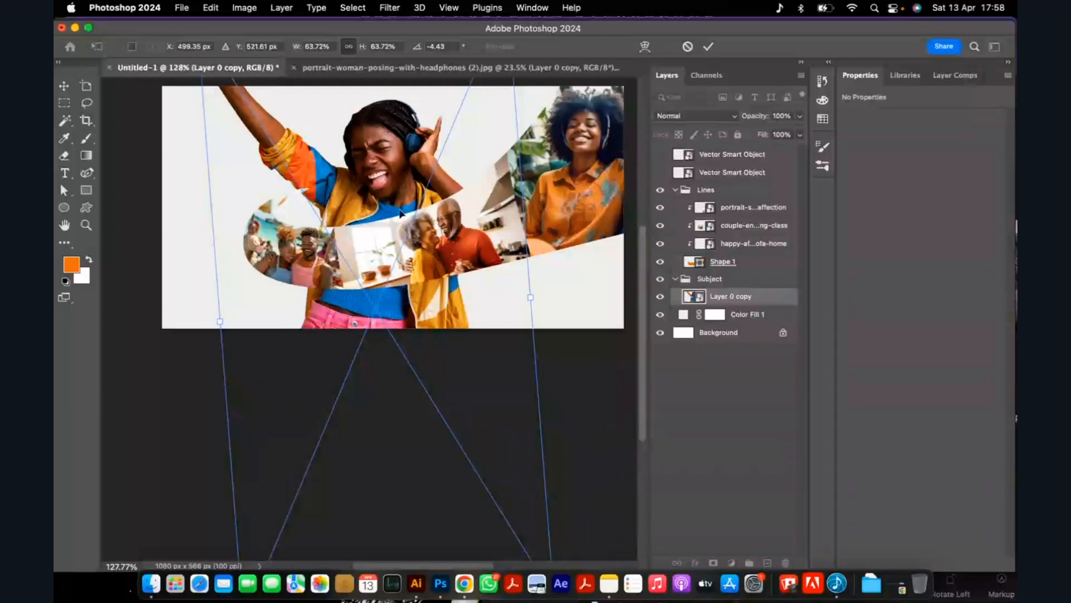
{"action": "left_click_drag", "start_coordinate": [384, 178], "coordinate": [382, 178]}
{"action": "left_click", "coordinate": [710, 48]}
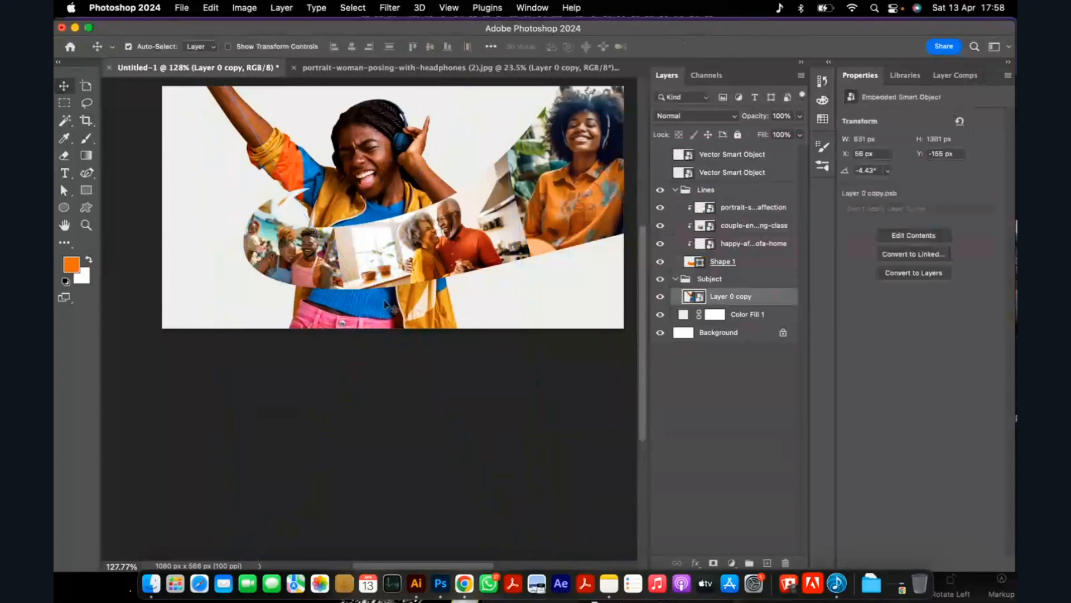
Collapse the Lines group and add a white layer mask to it.
{"action": "scroll", "coordinate": [301, 197], "scroll_direction": "up", "scroll_amount": 2}
{"action": "scroll", "coordinate": [302, 197], "scroll_direction": "up", "scroll_amount": 6}
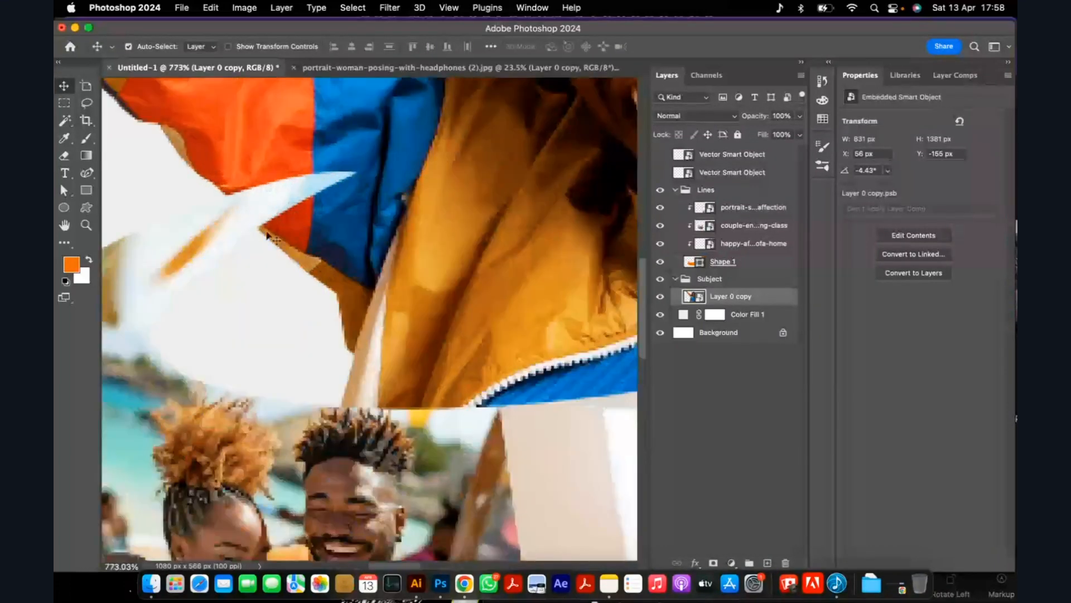
{"action": "scroll", "coordinate": [290, 217], "scroll_direction": "down", "scroll_amount": 1}
{"action": "scroll", "coordinate": [300, 220], "scroll_direction": "down", "scroll_amount": 3}
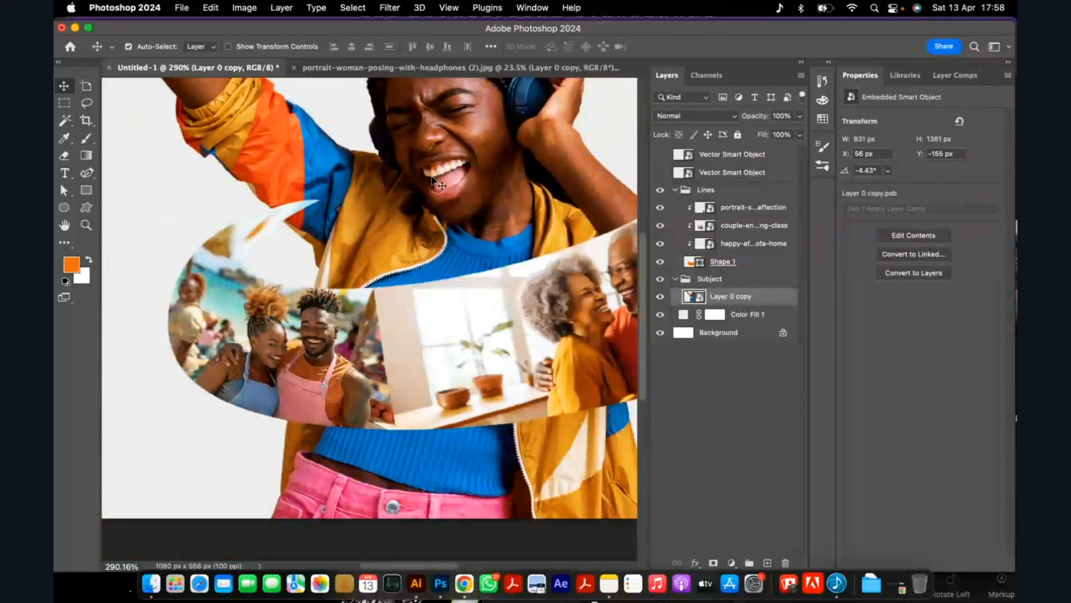
{"action": "left_click", "coordinate": [676, 190]}
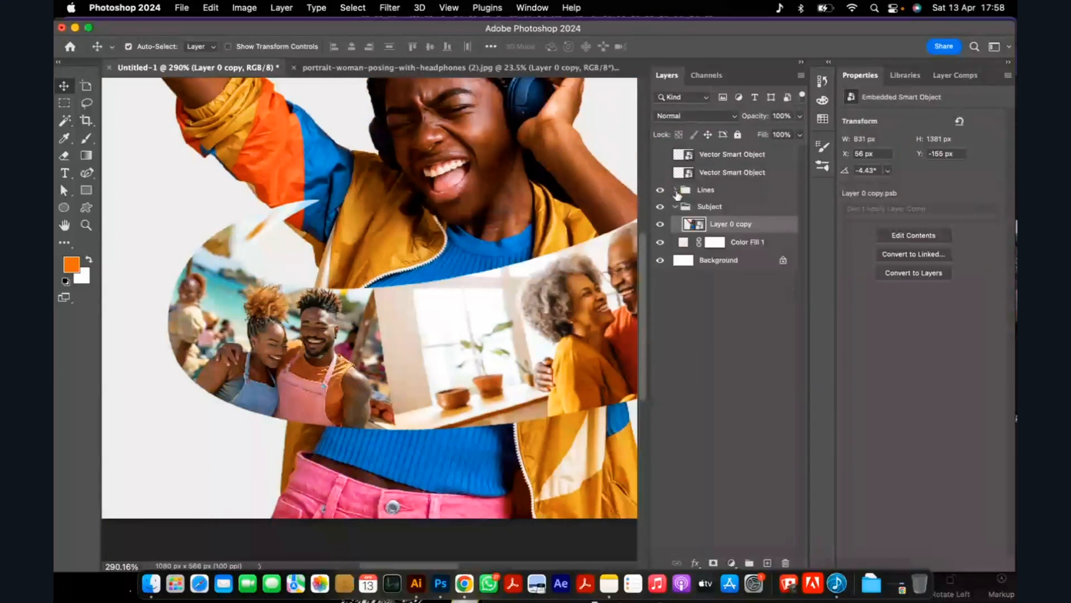
{"action": "left_click", "coordinate": [660, 190]}
{"action": "left_click", "coordinate": [661, 190]}
{"action": "left_click", "coordinate": [703, 190]}
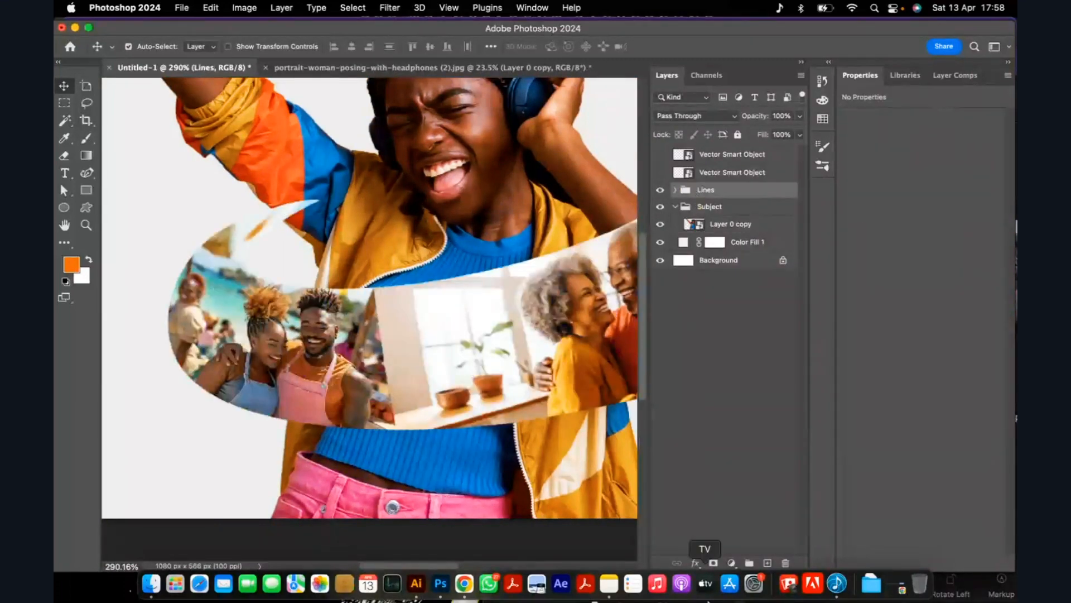
{"action": "left_click", "coordinate": [714, 563]}
{"action": "scroll", "coordinate": [364, 240], "scroll_direction": "down", "scroll_amount": 2}
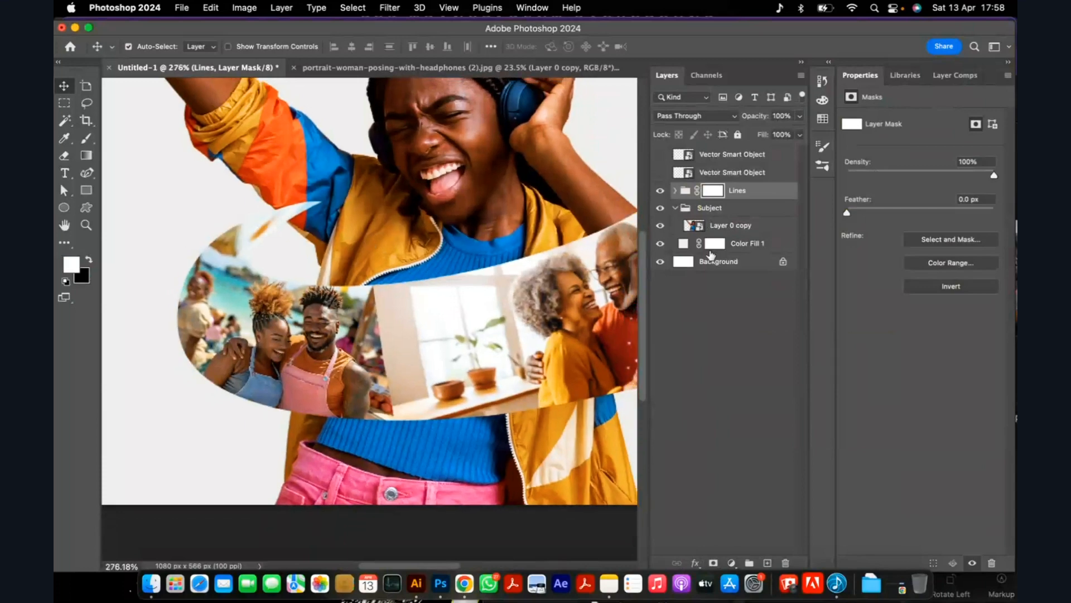
{"action": "left_click", "coordinate": [692, 226], "text": "super"}
{"action": "scroll", "coordinate": [393, 240], "scroll_direction": "down", "scroll_amount": 3}
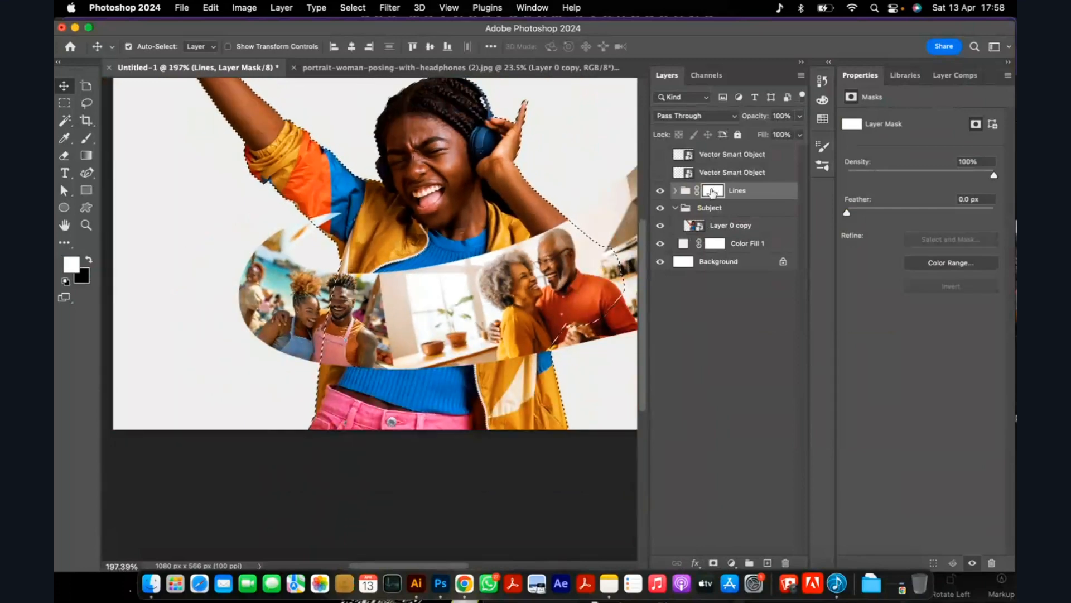
{"action": "key", "text": "super+d"}
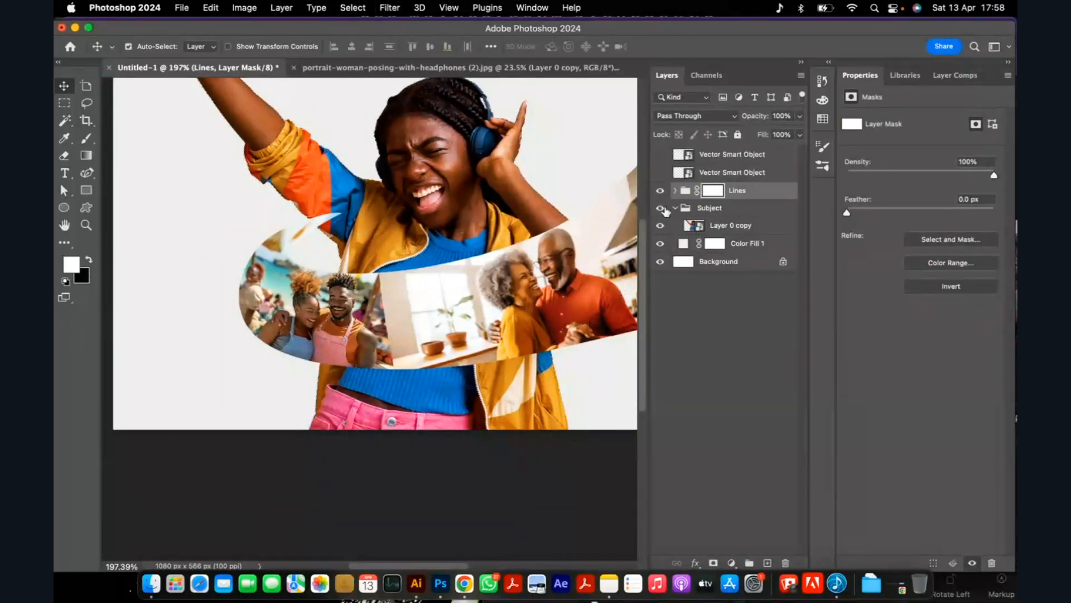
Load the headphone woman's outline as a selection and set up a 30 px brush with 100% hardness for the Lines mask.
{"action": "left_click", "coordinate": [692, 226], "text": "super"}
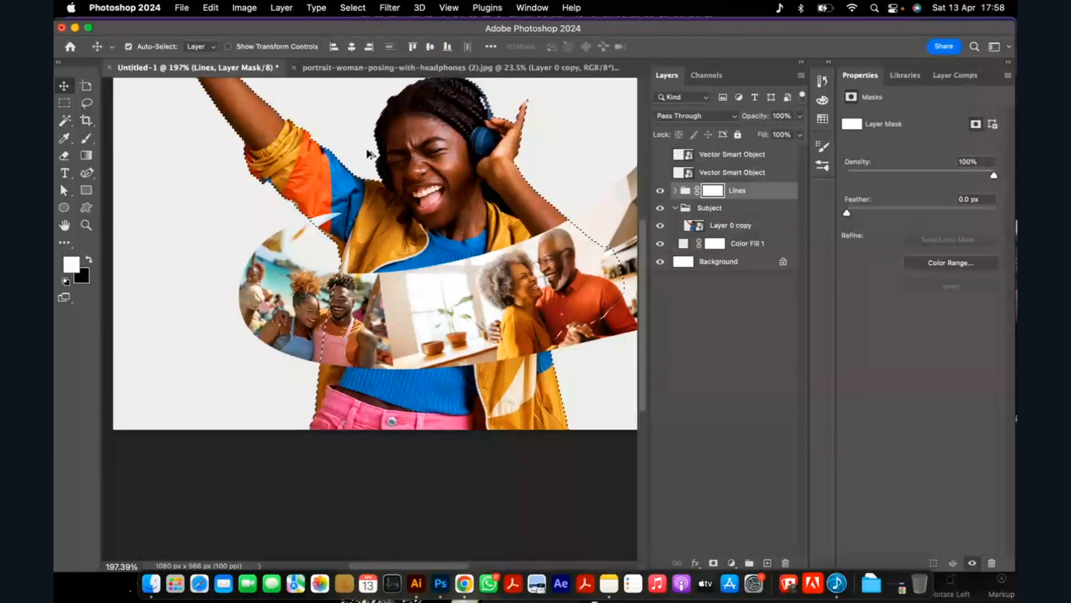
{"action": "scroll", "coordinate": [371, 155], "scroll_direction": "up", "scroll_amount": 1}
{"action": "key", "text": "b"}
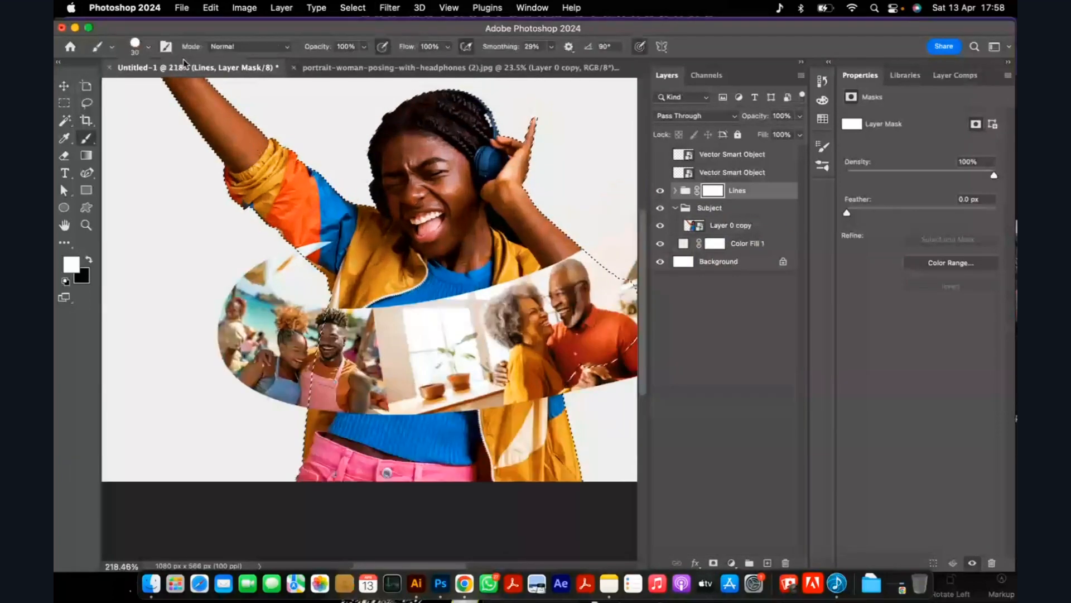
{"action": "left_click", "coordinate": [148, 46]}
{"action": "left_click", "coordinate": [210, 120]}
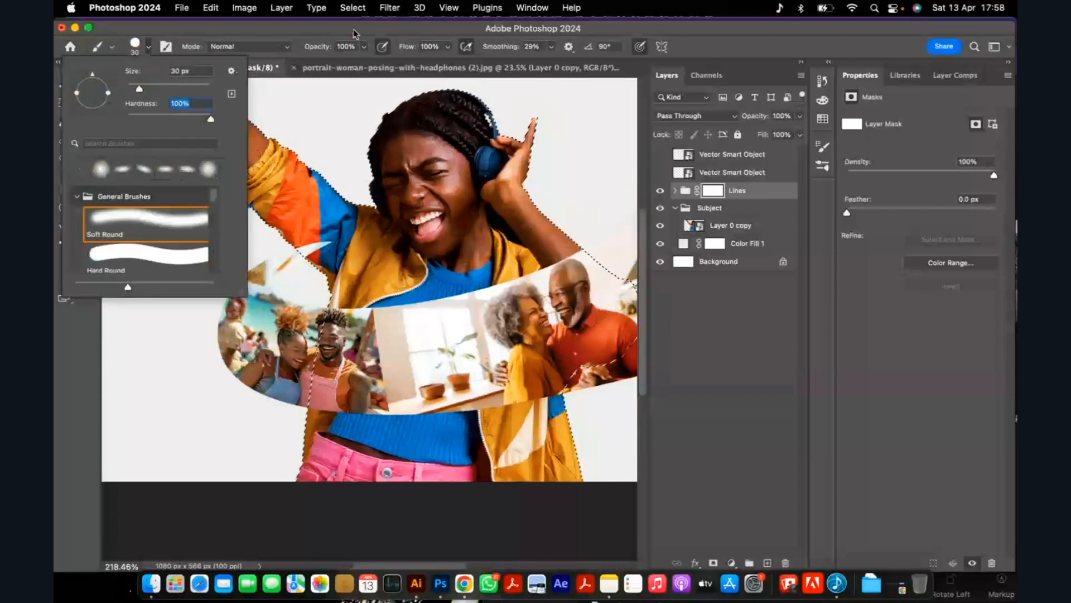
{"action": "left_click", "coordinate": [359, 55]}
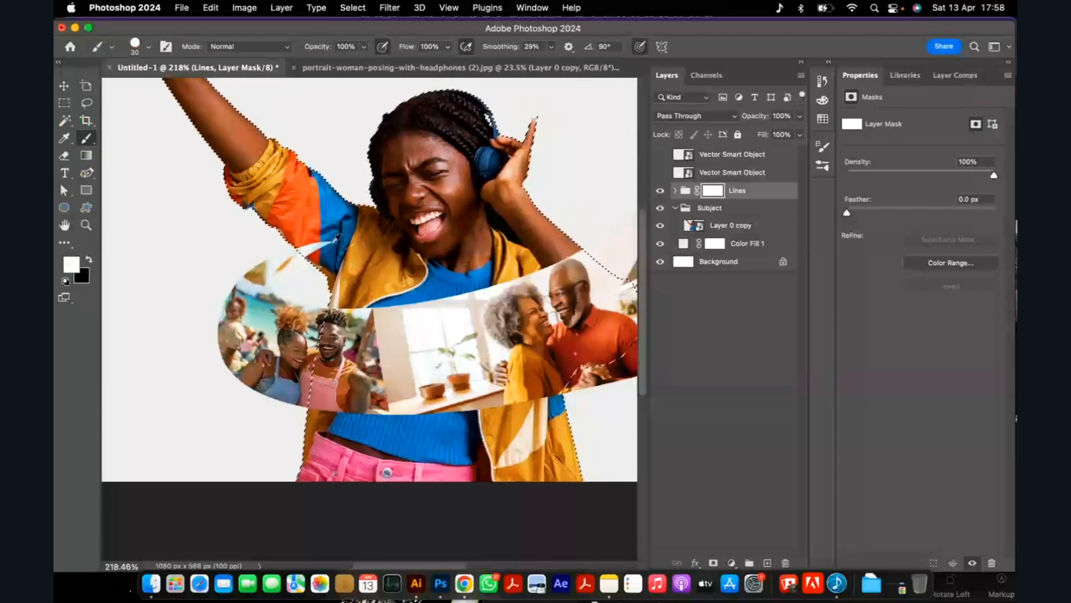
Paint black on the Lines mask to hide the ribbon's pointed tip where it overlaps the headphone woman's raised sleeve.
{"action": "scroll", "coordinate": [337, 239], "scroll_direction": "up", "scroll_amount": 1}
{"action": "scroll", "coordinate": [337, 239], "scroll_direction": "up", "scroll_amount": 5}
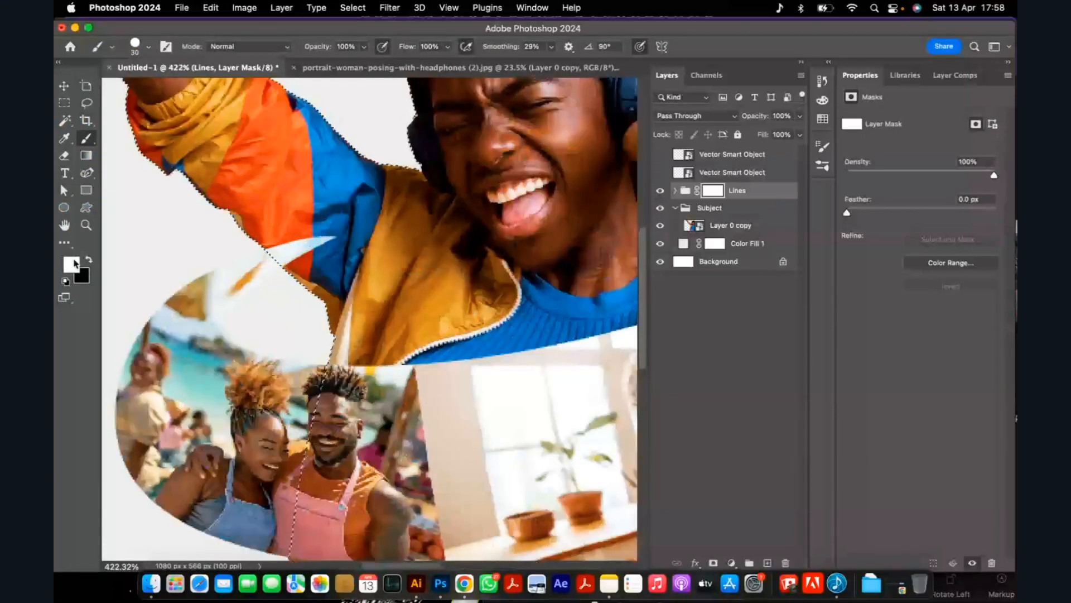
{"action": "left_click", "coordinate": [89, 262]}
{"action": "left_click_drag", "start_coordinate": [299, 233], "coordinate": [310, 258]}
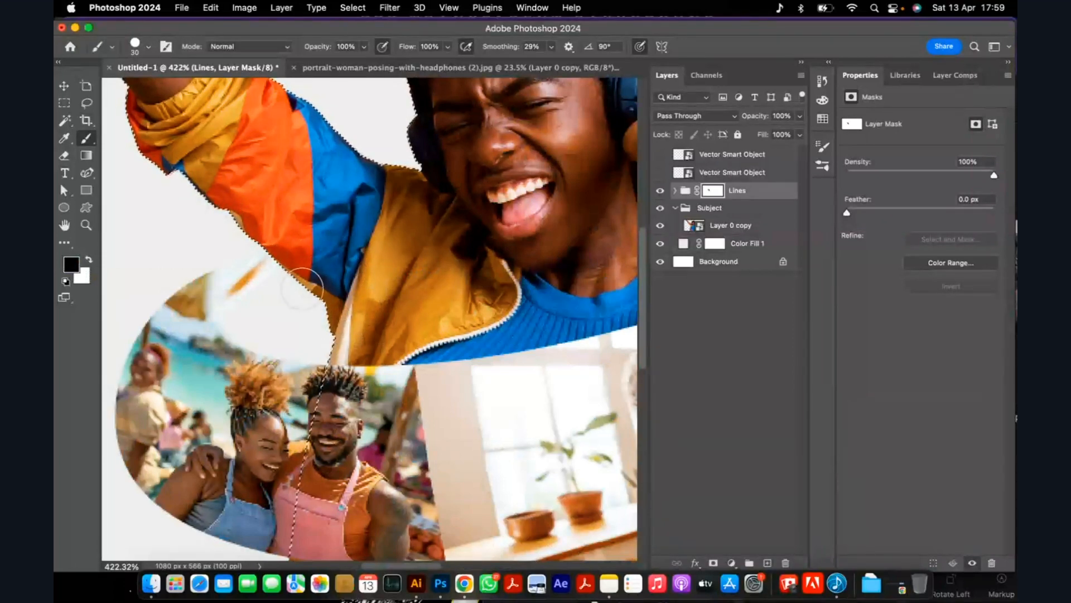
{"action": "scroll", "coordinate": [302, 289], "scroll_direction": "down", "scroll_amount": 5}
{"action": "scroll", "coordinate": [317, 251], "scroll_direction": "up", "scroll_amount": 4}
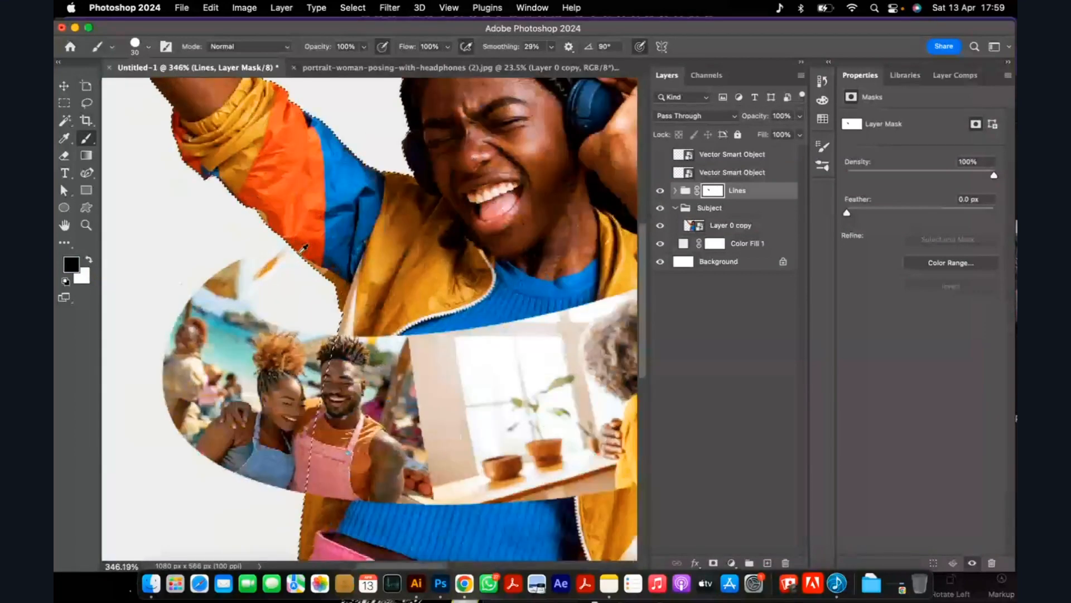
{"action": "scroll", "coordinate": [304, 248], "scroll_direction": "up", "scroll_amount": 2}
{"action": "scroll", "coordinate": [304, 247], "scroll_direction": "down", "scroll_amount": 4}
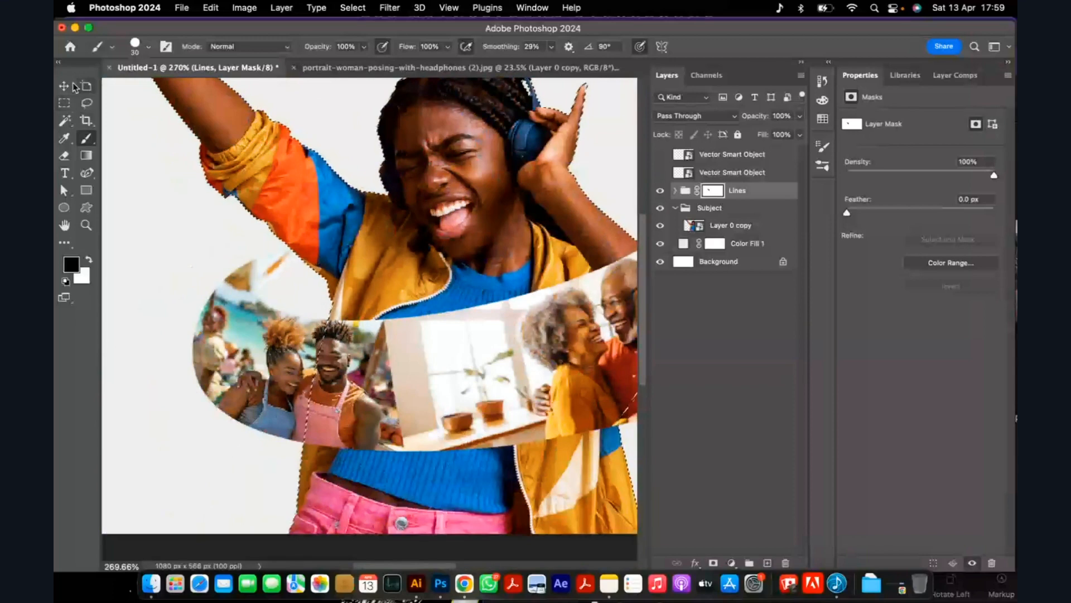
Clear the selection around the headphone woman and review the masked ribbon in the composition.
{"action": "left_click", "coordinate": [64, 86]}
{"action": "scroll", "coordinate": [257, 159], "scroll_direction": "down", "scroll_amount": 5}
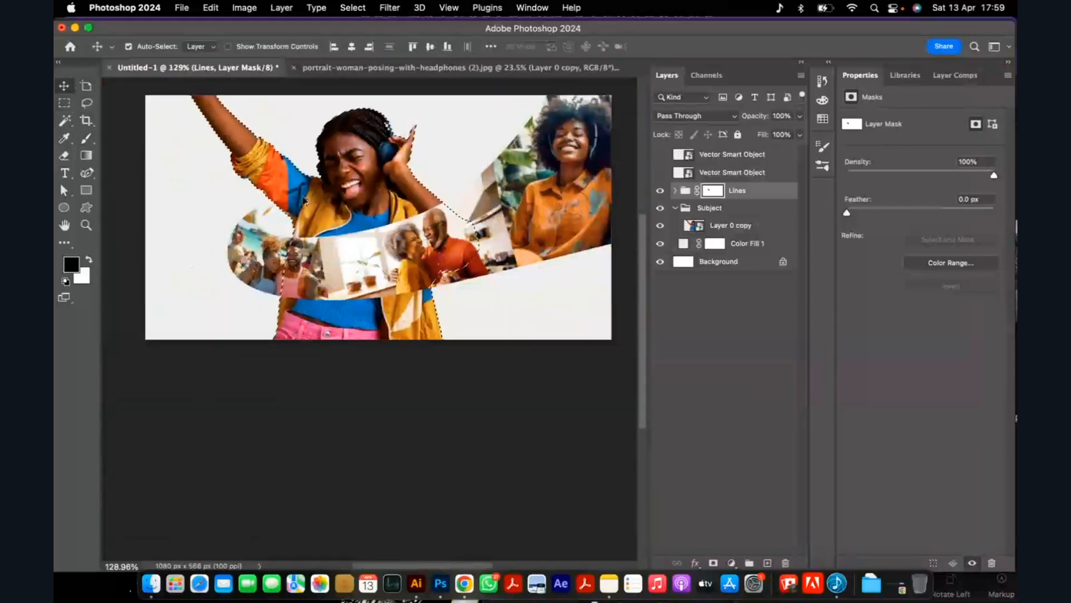
{"action": "scroll", "coordinate": [304, 200], "scroll_direction": "down", "scroll_amount": 4}
{"action": "scroll", "coordinate": [334, 196], "scroll_direction": "up", "scroll_amount": 2}
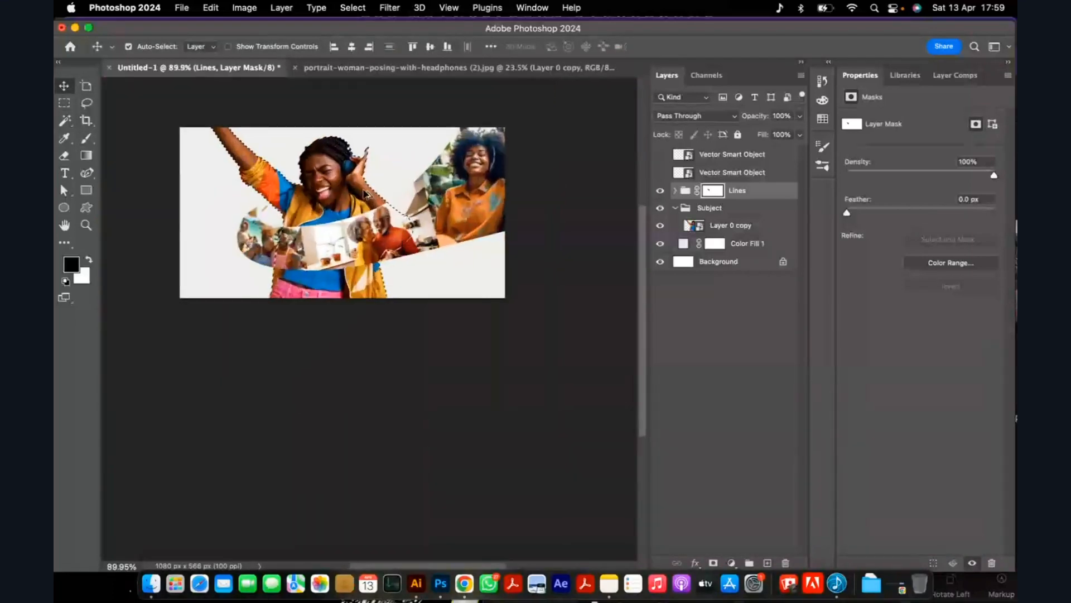
{"action": "scroll", "coordinate": [366, 194], "scroll_direction": "up", "scroll_amount": 2}
{"action": "key", "text": "super+d"}
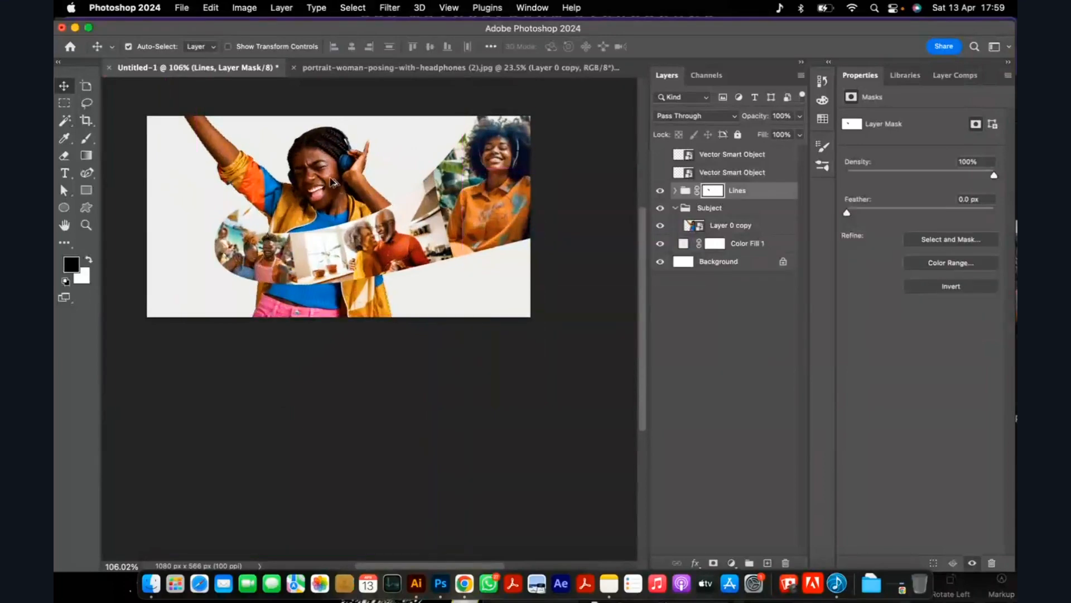
{"action": "scroll", "coordinate": [335, 179], "scroll_direction": "up", "scroll_amount": 3}
{"action": "scroll", "coordinate": [352, 127], "scroll_direction": "down", "scroll_amount": 3}
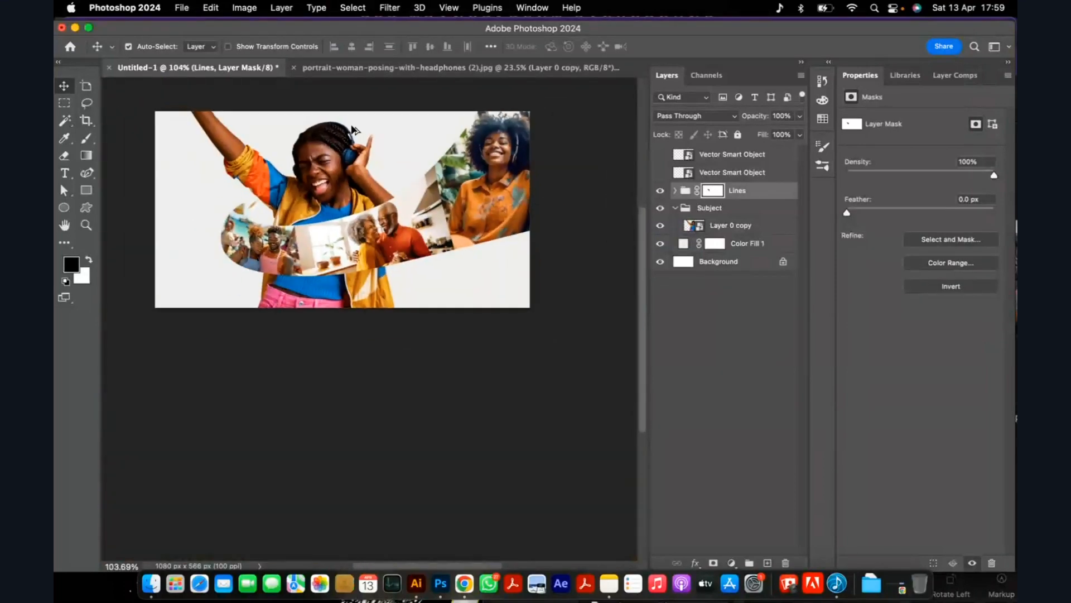
{"action": "scroll", "coordinate": [329, 198], "scroll_direction": "up", "scroll_amount": 5}
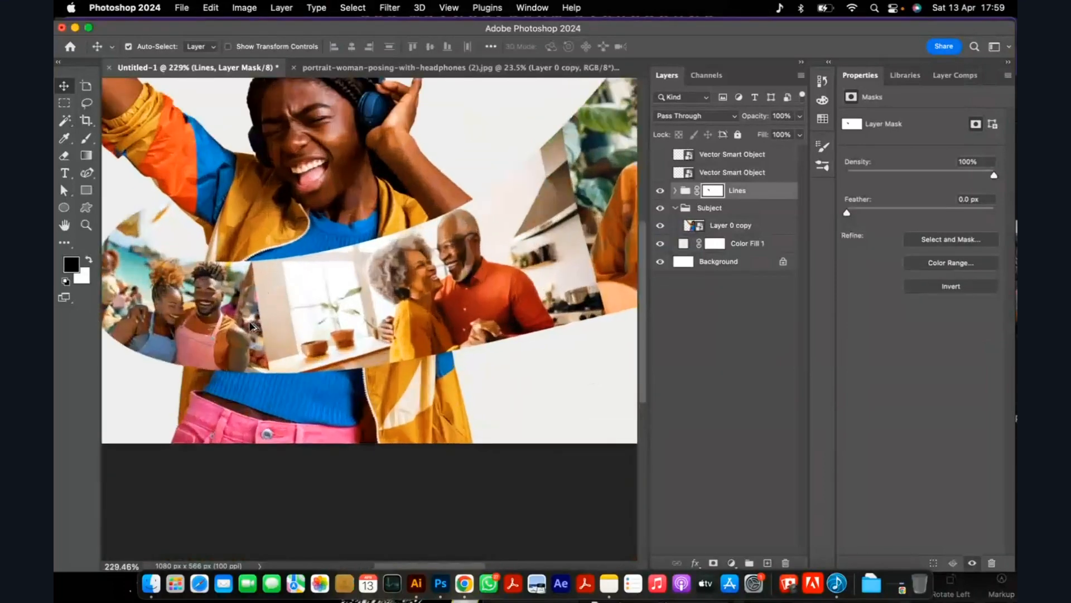
Add a Curves adjustment clipped to the Lines group and brighten it with curve points at input 108/output 182 and 21/54.
{"action": "scroll", "coordinate": [252, 326], "scroll_direction": "down", "scroll_amount": 5}
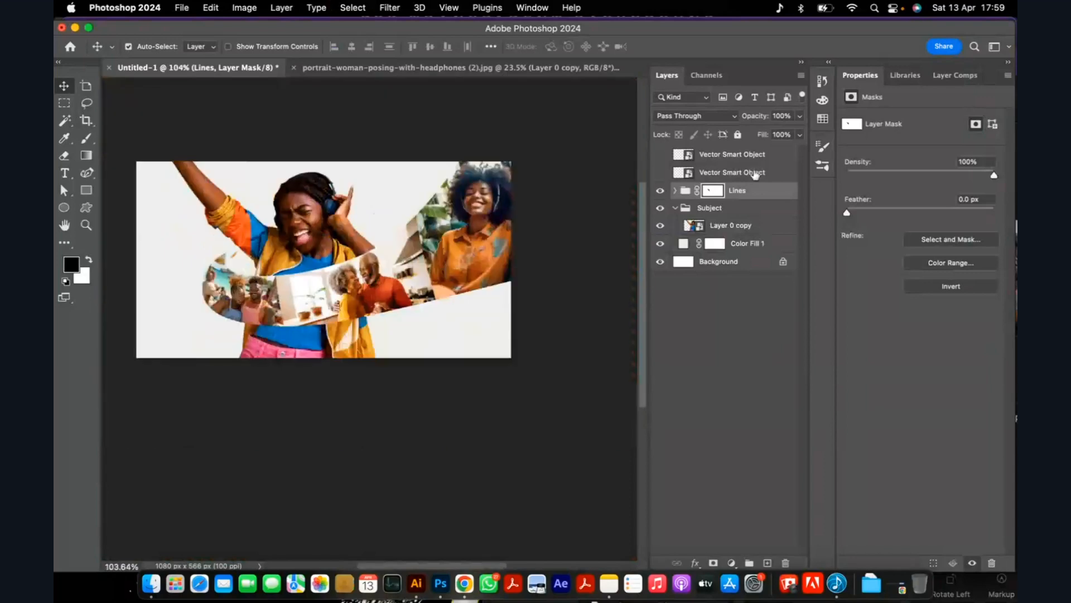
{"action": "left_click", "coordinate": [732, 563]}
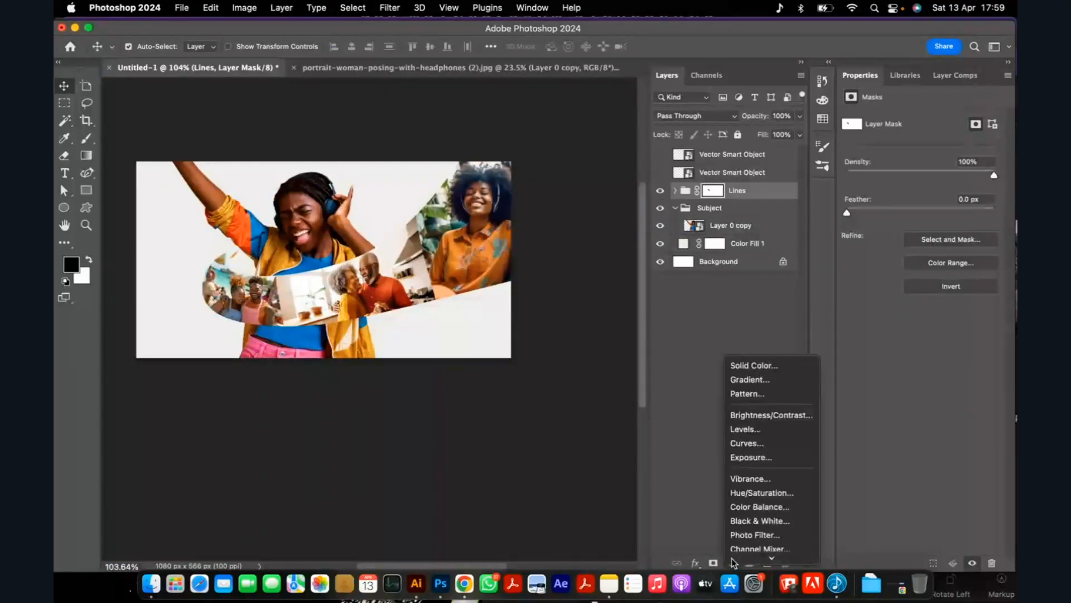
{"action": "left_click", "coordinate": [764, 443]}
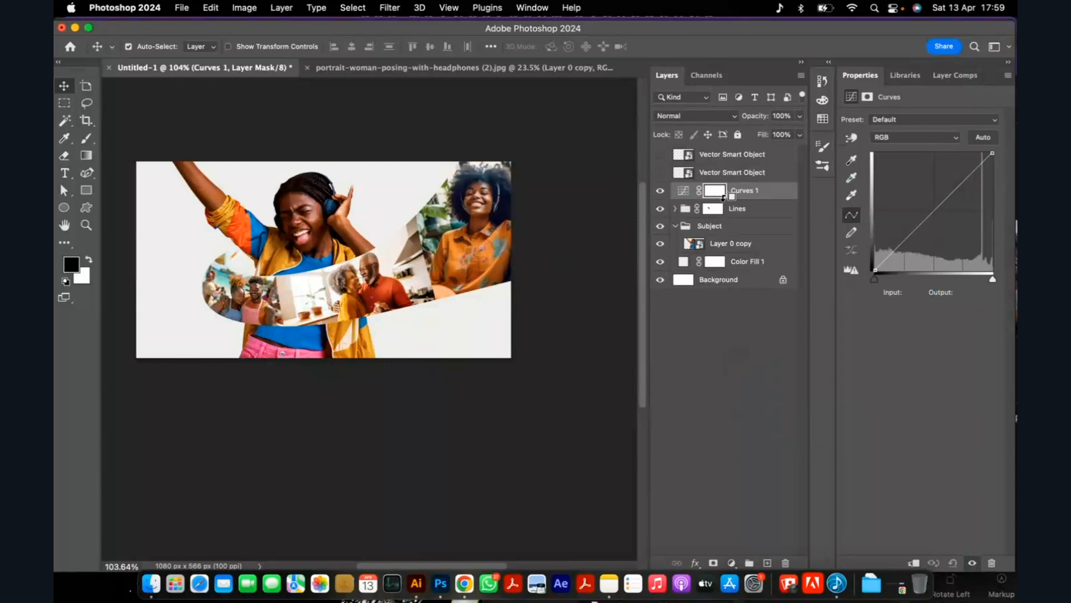
{"action": "left_click", "coordinate": [724, 198], "text": "alt"}
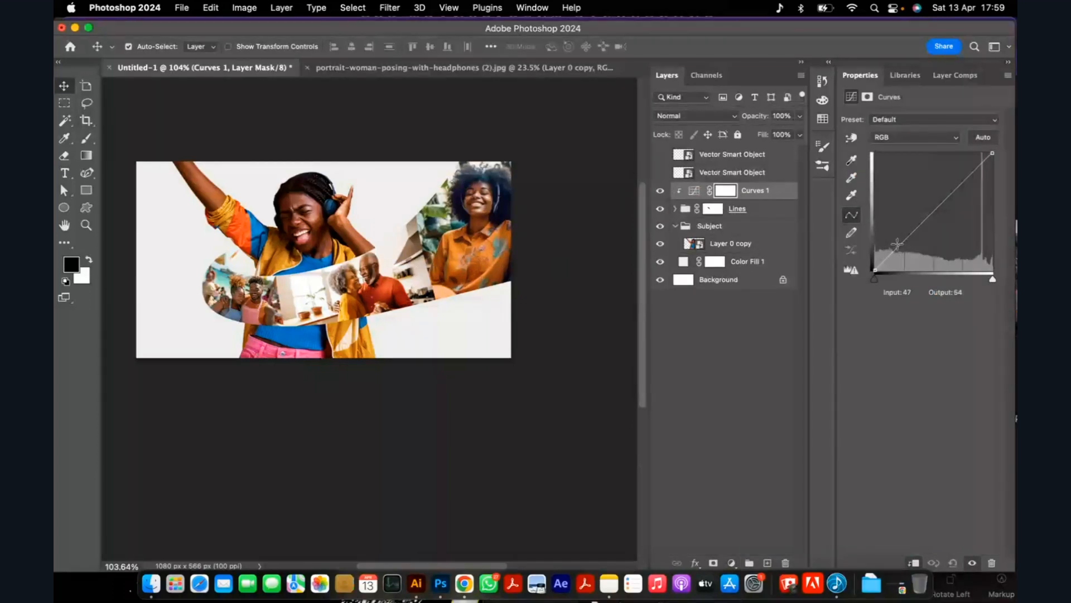
{"action": "left_click_drag", "start_coordinate": [897, 244], "coordinate": [924, 184]}
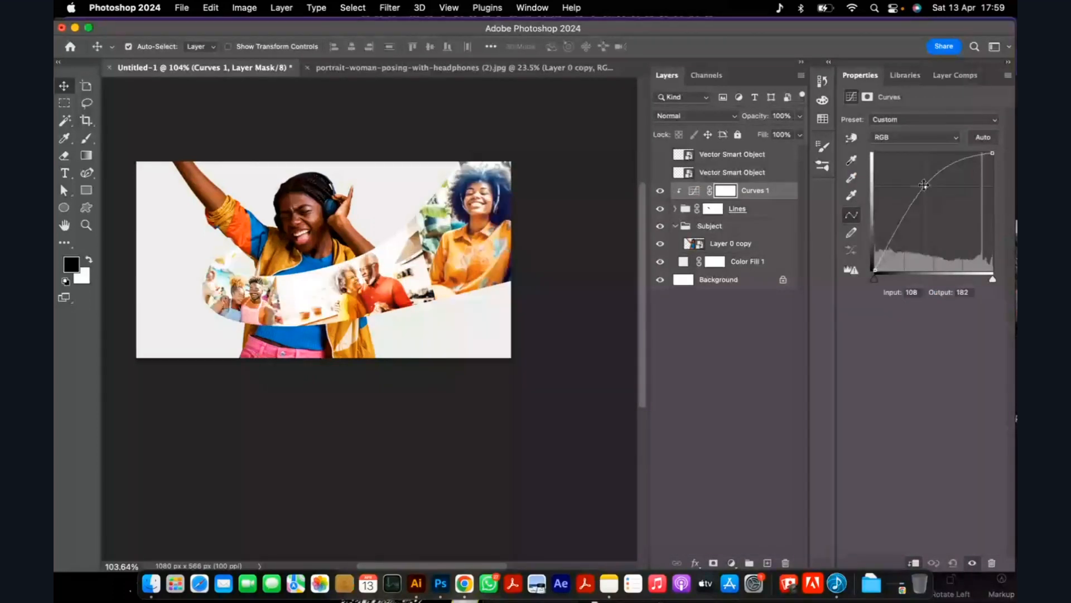
{"action": "left_click", "coordinate": [884, 247]}
{"action": "left_click_drag", "start_coordinate": [884, 247], "coordinate": [884, 244]}
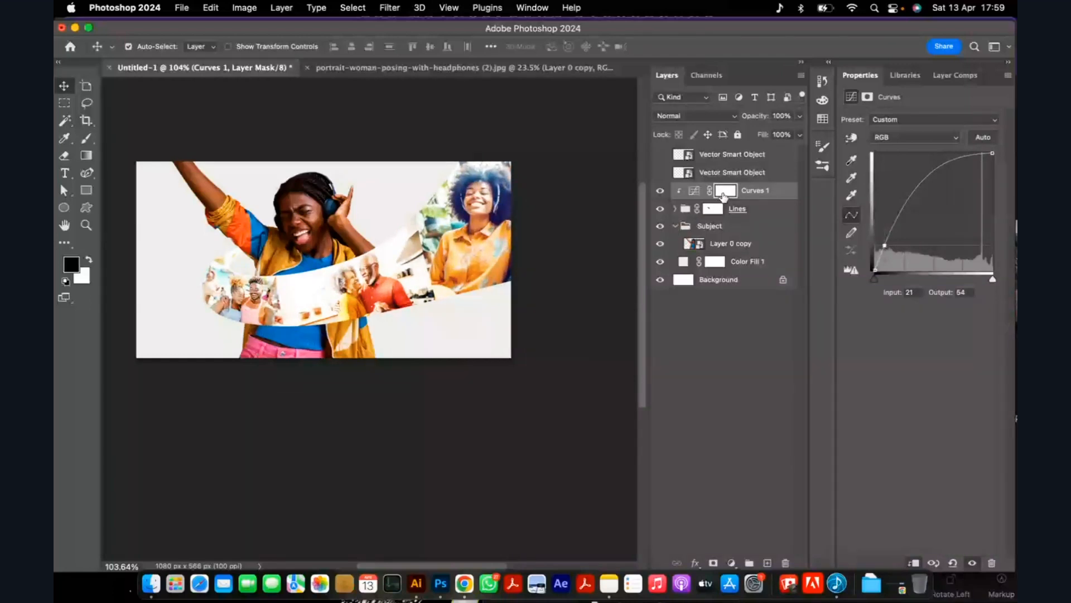
Invert the Curves 1 mask to black and enlarge the brush to 175 px.
{"action": "left_click", "coordinate": [725, 196]}
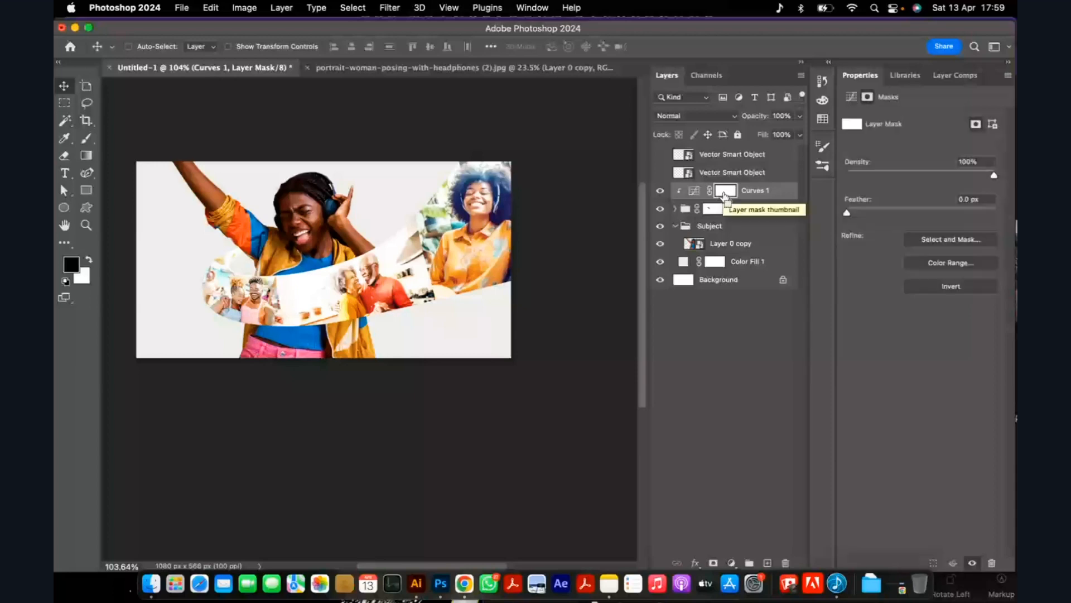
{"action": "key", "text": "super+i"}
{"action": "key", "text": "b"}
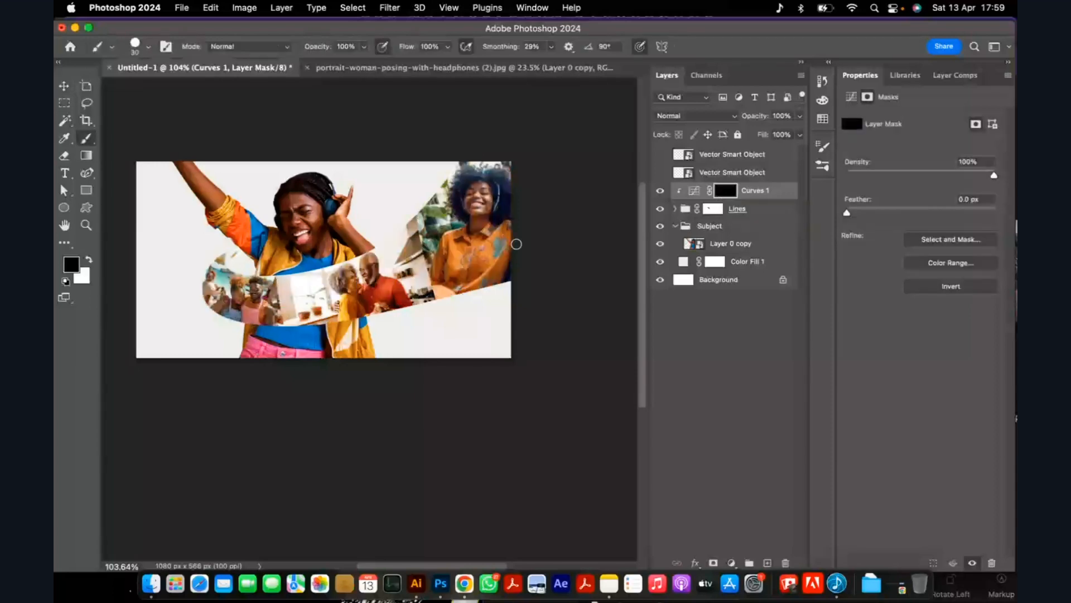
{"action": "key", "text": "bracketright"}
{"action": "key", "text": "bracketright"}
{"action": "key", "text": "bracketright"}
{"action": "key", "text": "bracketright"}
{"action": "key", "text": "bracketright"}
{"action": "key", "text": "bracketright"}
{"action": "key", "text": "bracketright"}
{"action": "key", "text": "bracketright"}
{"action": "key", "text": "bracketright"}
{"action": "key", "text": "bracketright"}
Configure the brush as Soft Round with 20% flow, 71% opacity and 0% hardness.
{"action": "left_click", "coordinate": [447, 47]}
{"action": "left_click_drag", "start_coordinate": [449, 62], "coordinate": [400, 66]}
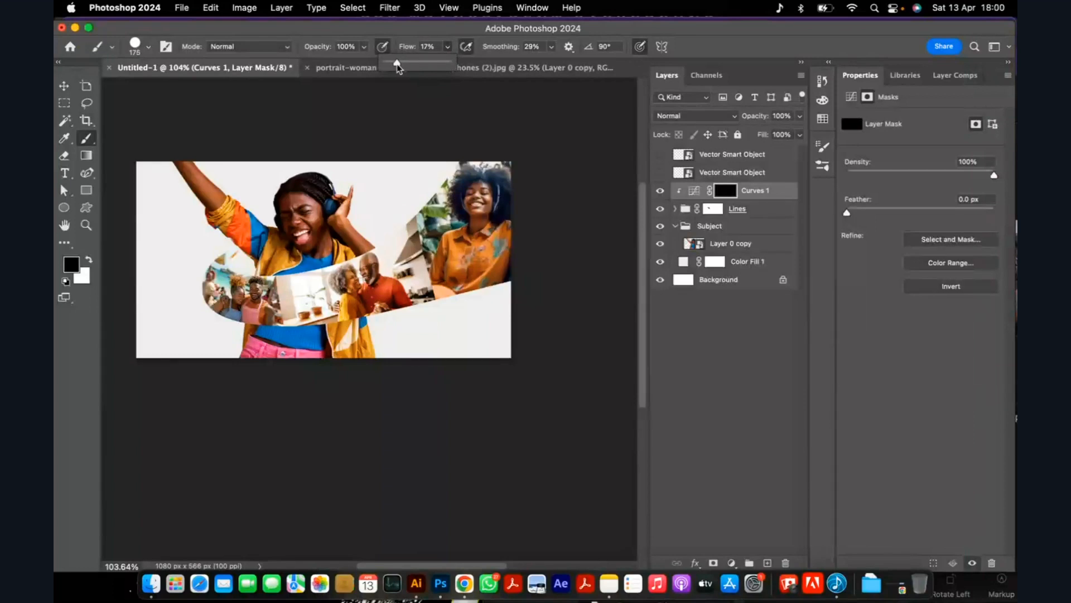
{"action": "left_click_drag", "start_coordinate": [397, 65], "coordinate": [398, 66]}
{"action": "left_click", "coordinate": [429, 47]}
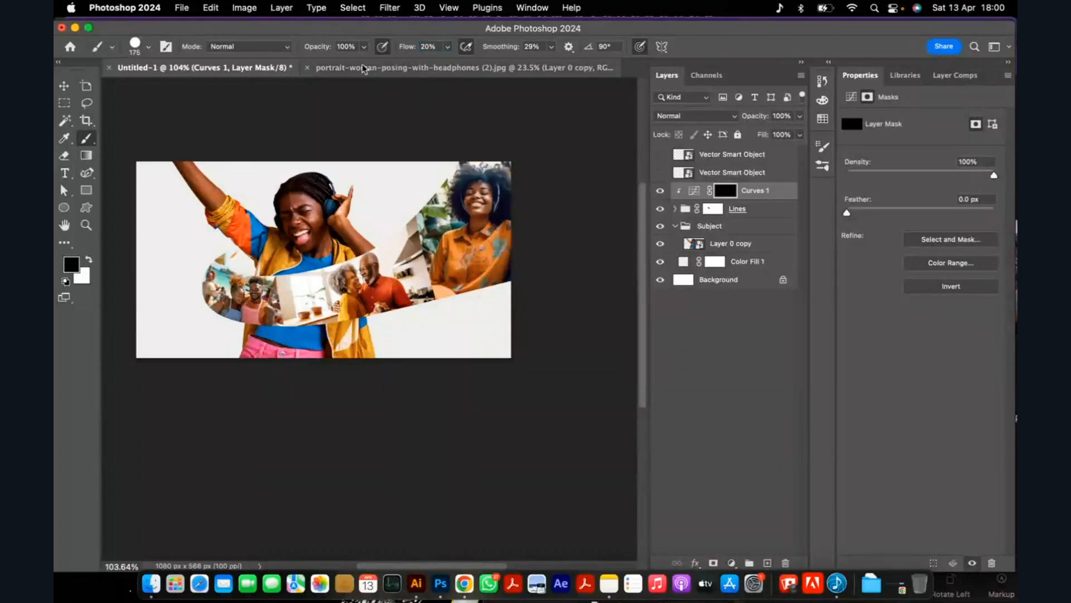
{"action": "left_click", "coordinate": [363, 47]}
{"action": "mouse_move", "coordinate": [364, 64]}
{"action": "left_mouse_down"}
{"action": "mouse_move", "coordinate": [332, 65]}
{"action": "mouse_move", "coordinate": [359, 65]}
{"action": "left_mouse_up"}
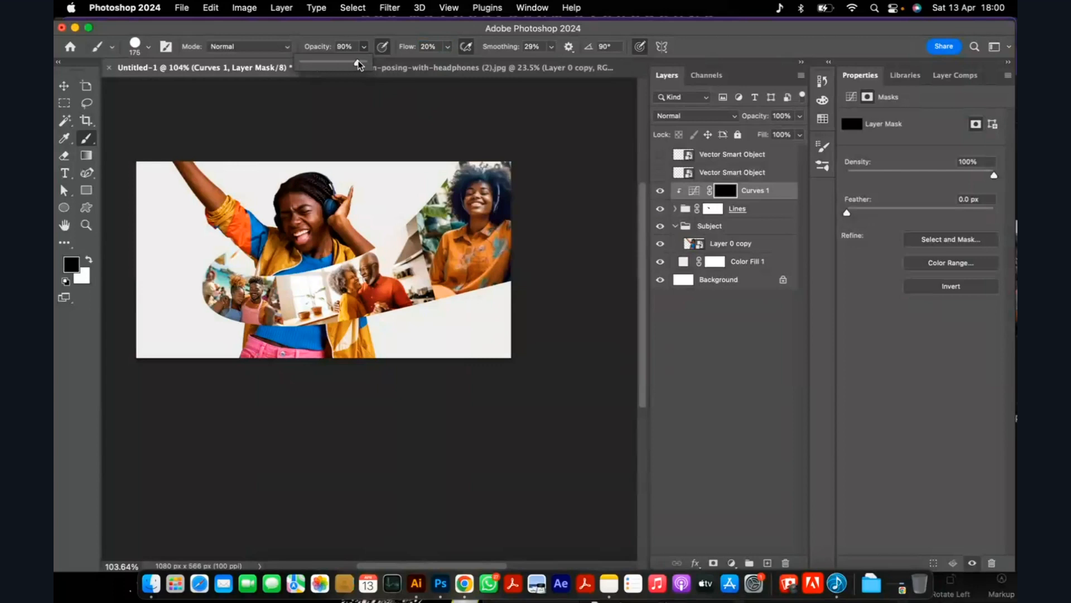
{"action": "left_click_drag", "start_coordinate": [359, 64], "coordinate": [345, 65]}
{"action": "scroll", "coordinate": [269, 282], "scroll_direction": "up", "scroll_amount": 2}
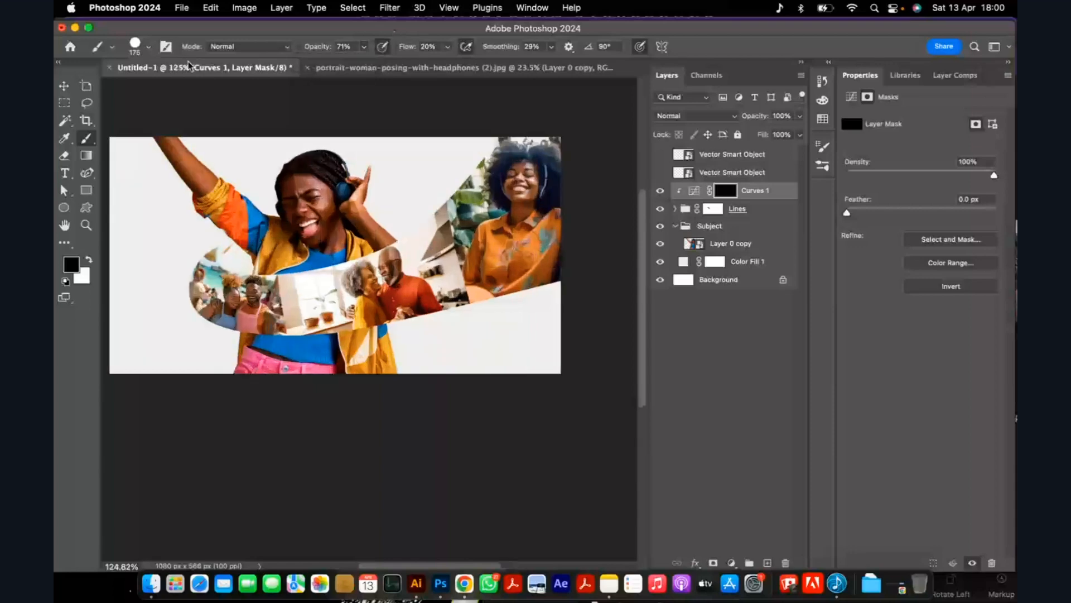
{"action": "left_click", "coordinate": [147, 47]}
{"action": "left_click", "coordinate": [148, 220]}
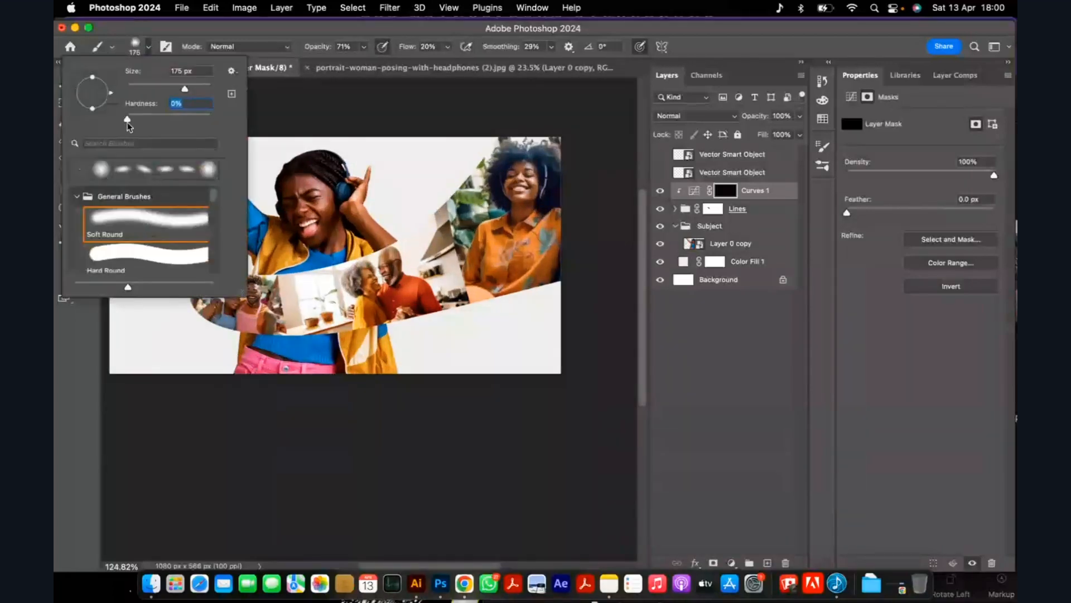
{"action": "left_click", "coordinate": [271, 37]}
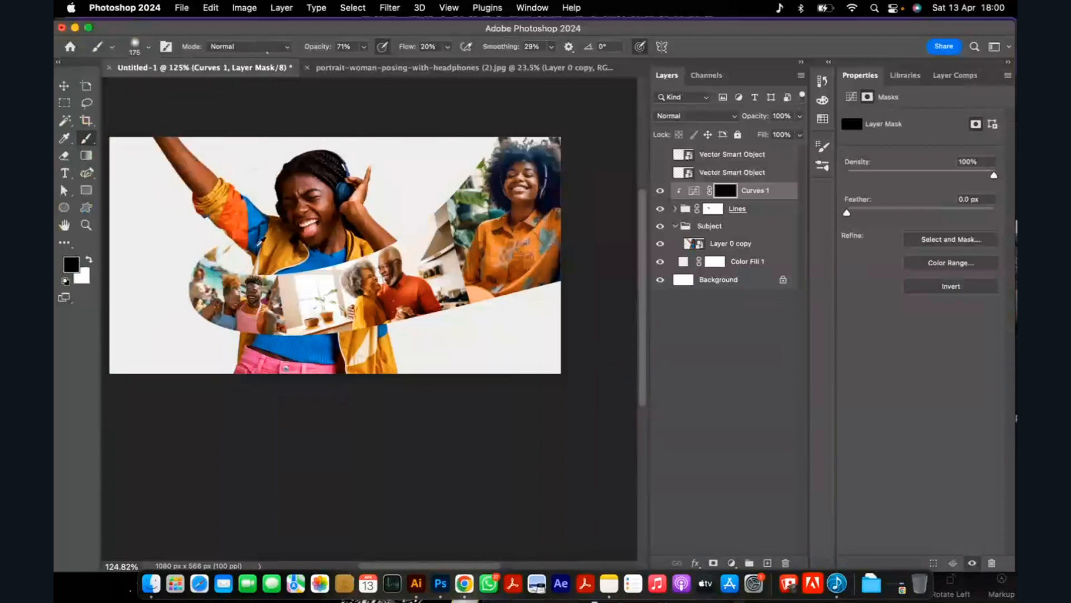
Paint white on the Curves 1 mask with a 90 px brush to highlight the photo ribbon's upper edge along its length.
{"action": "scroll", "coordinate": [260, 244], "scroll_direction": "up", "scroll_amount": 2}
{"action": "scroll", "coordinate": [262, 256], "scroll_direction": "up", "scroll_amount": 2}
{"action": "key", "text": "bracketleft"}
{"action": "key", "text": "bracketleft"}
{"action": "key", "text": "bracketleft"}
{"action": "key", "text": "bracketleft"}
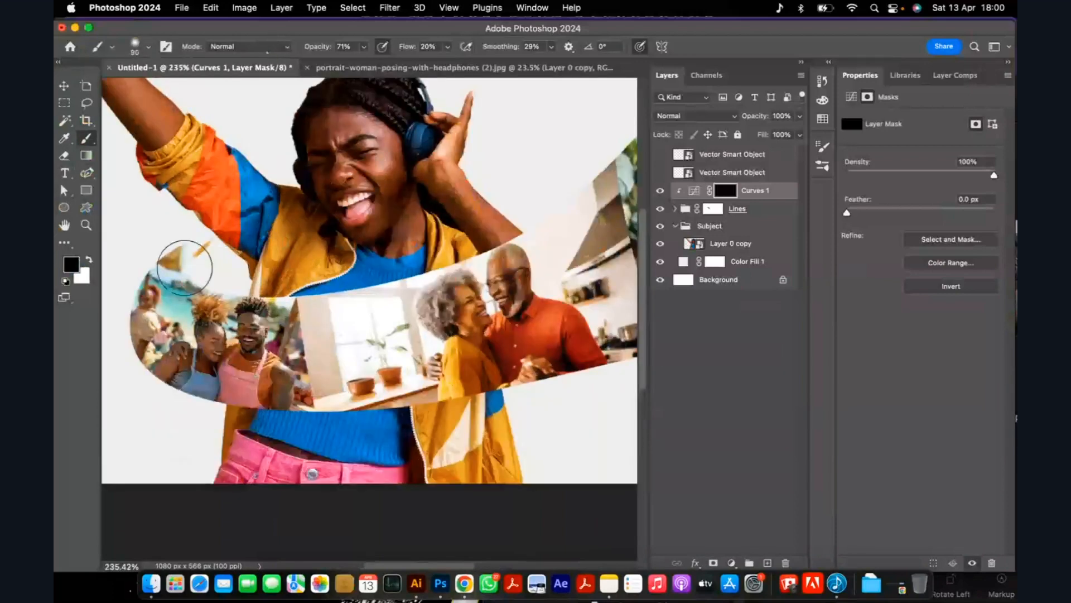
{"action": "key", "text": "x"}
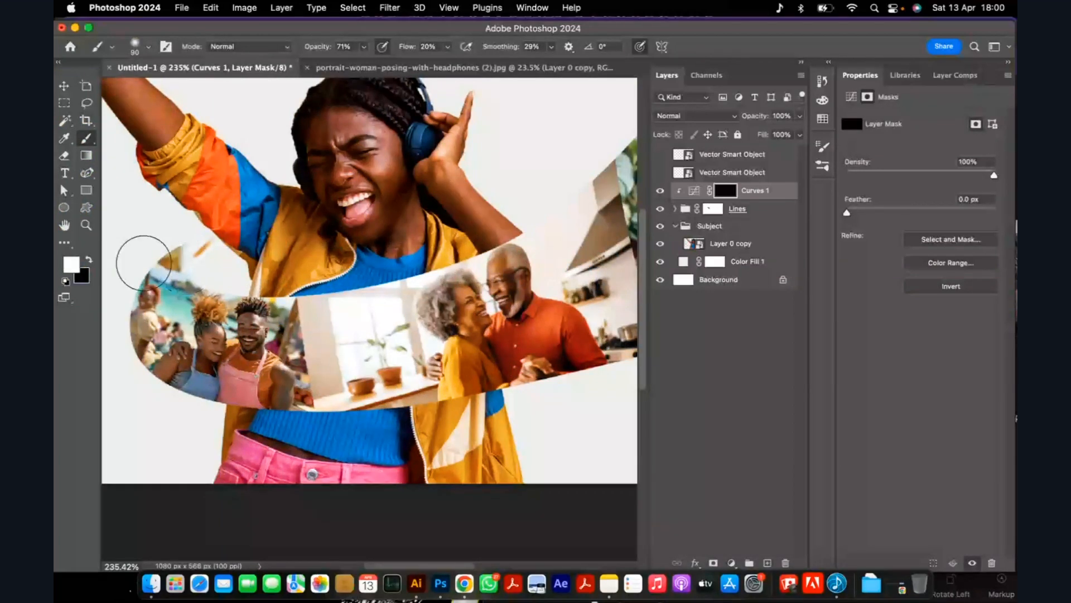
{"action": "mouse_move", "coordinate": [180, 261]}
{"action": "left_mouse_down"}
{"action": "mouse_move", "coordinate": [207, 287]}
{"action": "mouse_move", "coordinate": [277, 299]}
{"action": "mouse_move", "coordinate": [253, 297]}
{"action": "mouse_move", "coordinate": [380, 282]}
{"action": "mouse_move", "coordinate": [325, 304]}
{"action": "mouse_move", "coordinate": [464, 271]}
{"action": "left_mouse_up"}
{"action": "scroll", "coordinate": [465, 271], "scroll_direction": "down", "scroll_amount": 5}
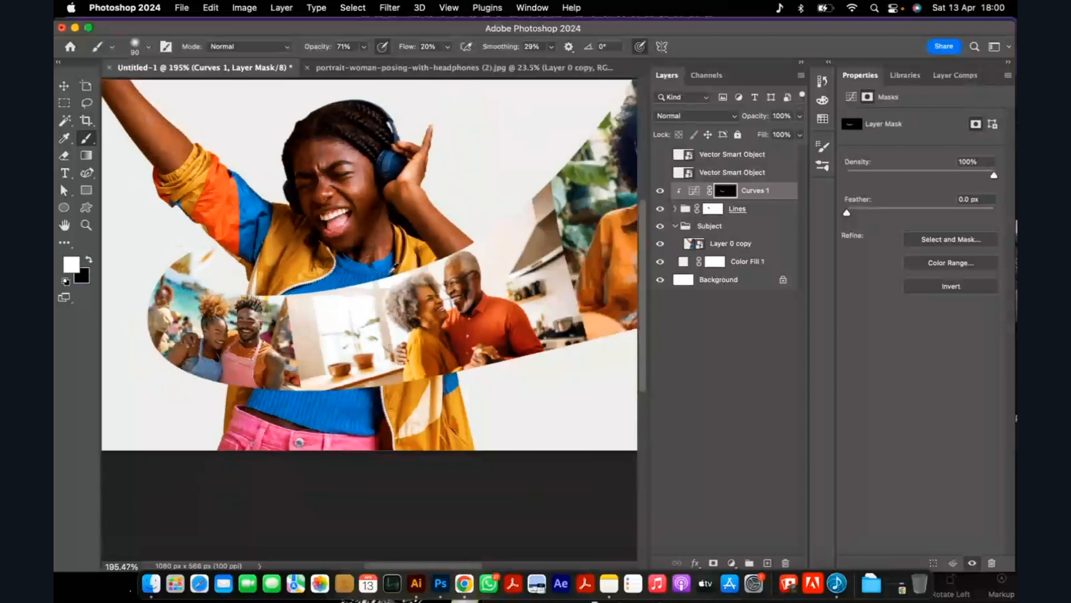
{"action": "scroll", "coordinate": [341, 251], "scroll_direction": "up", "scroll_amount": 3}
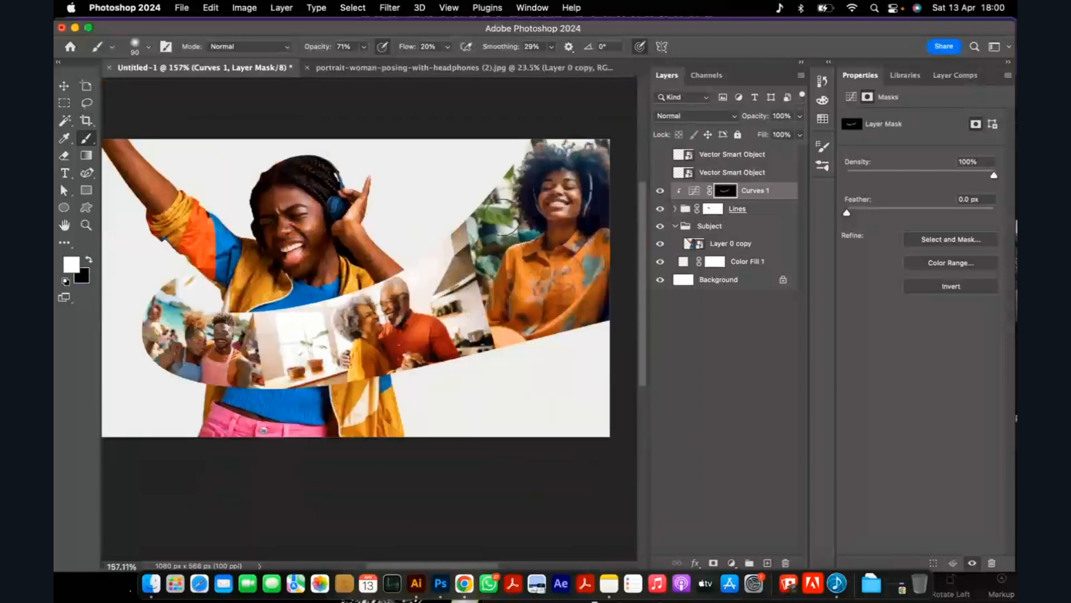
{"action": "left_click_drag", "start_coordinate": [505, 215], "coordinate": [579, 122]}
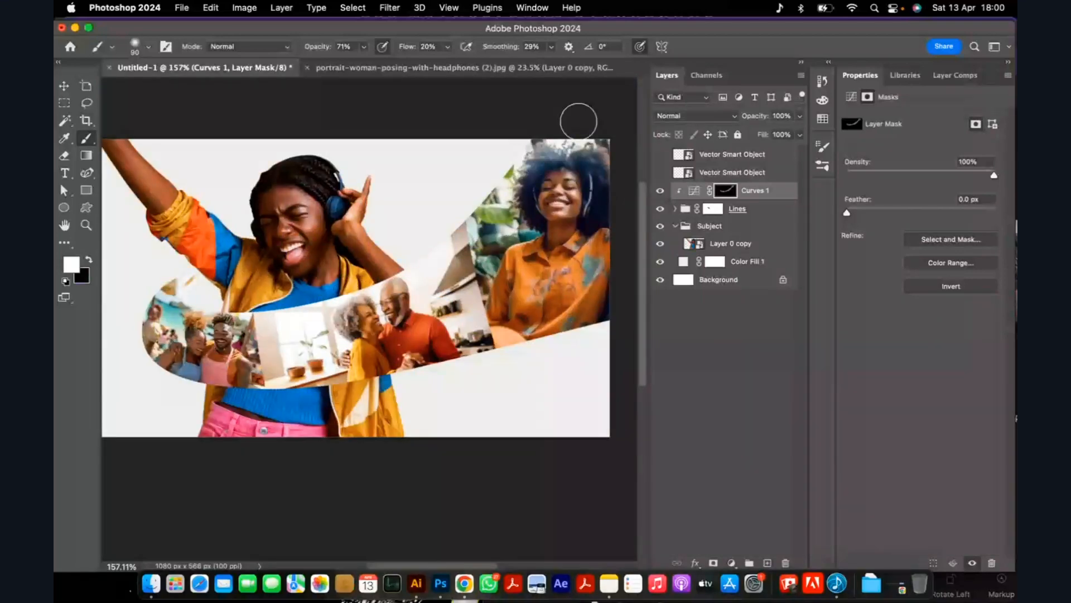
Widen the highlight along the ribbon's upper edge on the Curves 1 mask with a 250 px brush.
{"action": "key", "text": "bracketright"}
{"action": "key", "text": "bracketright"}
{"action": "key", "text": "bracketright"}
{"action": "key", "text": "bracketright"}
{"action": "key", "text": "bracketright"}
{"action": "key", "text": "bracketright"}
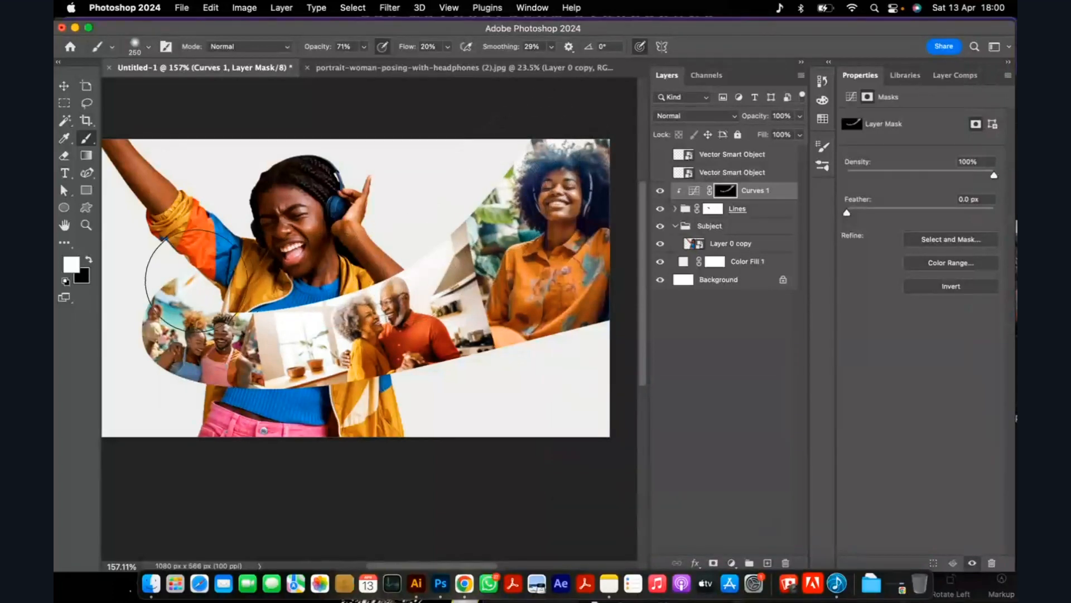
{"action": "scroll", "coordinate": [357, 194], "scroll_direction": "down", "scroll_amount": 4}
{"action": "scroll", "coordinate": [130, 307], "scroll_direction": "up", "scroll_amount": 9}
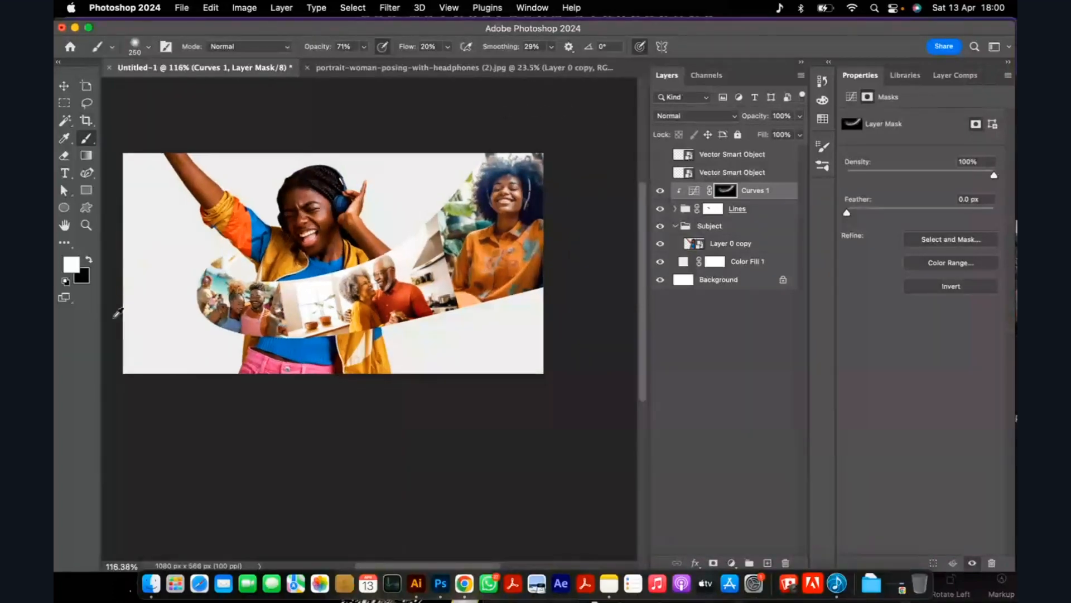
Brighten the ribbon's rounded left end on the Curves 1 mask with an 80 px brush.
{"action": "scroll", "coordinate": [193, 280], "scroll_direction": "down", "scroll_amount": 2}
{"action": "key", "text": "bracketleft"}
{"action": "key", "text": "bracketleft"}
{"action": "key", "text": "bracketleft"}
{"action": "key", "text": "bracketleft"}
{"action": "key", "text": "bracketleft"}
{"action": "key", "text": "bracketleft"}
{"action": "key", "text": "bracketleft"}
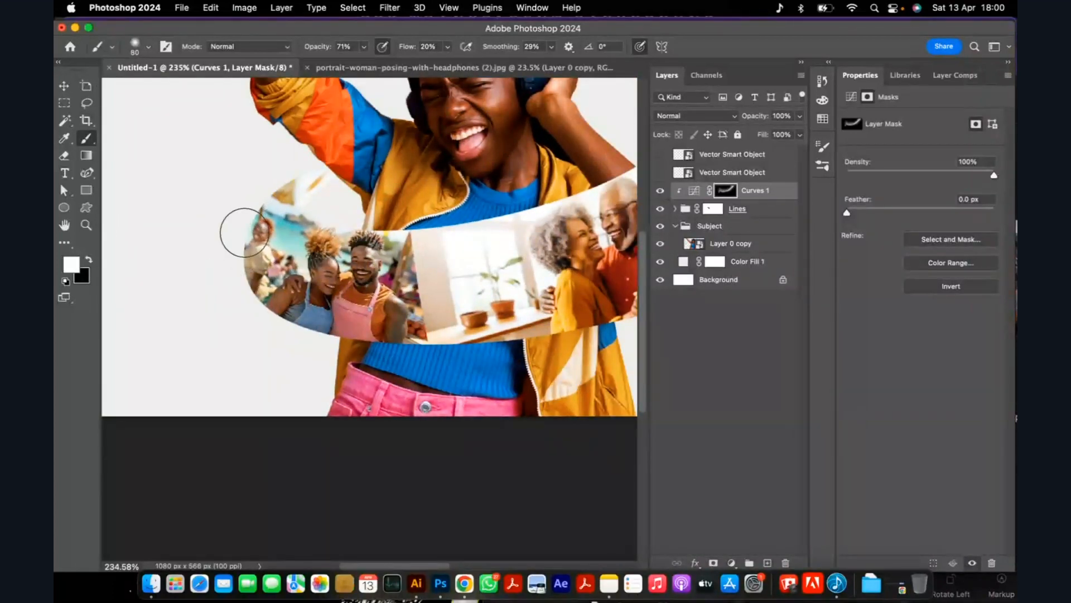
{"action": "scroll", "coordinate": [220, 248], "scroll_direction": "down", "scroll_amount": 6}
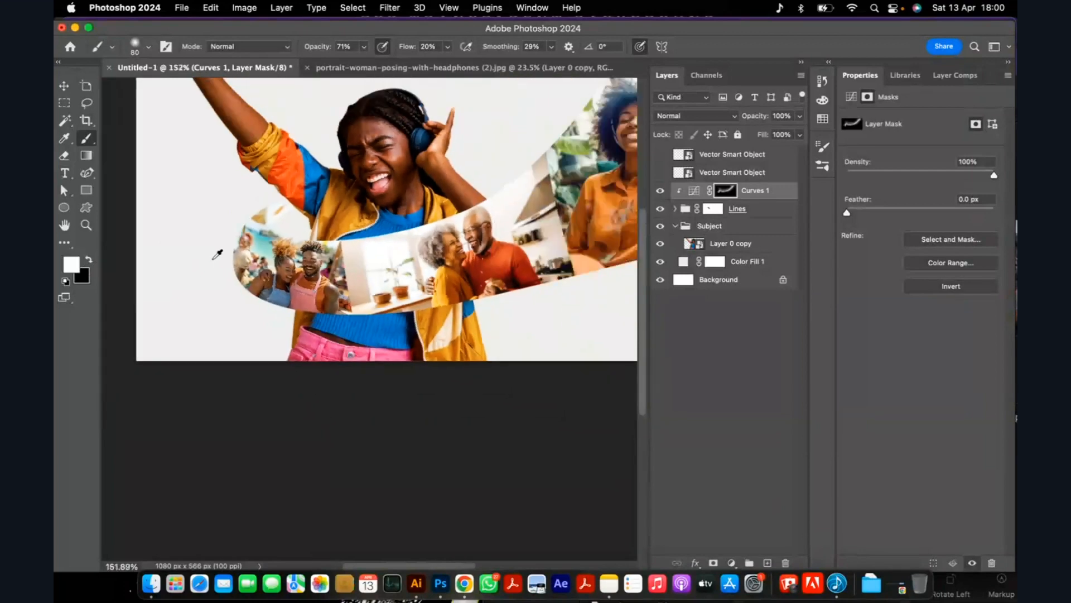
{"action": "scroll", "coordinate": [445, 211], "scroll_direction": "up", "scroll_amount": 2}
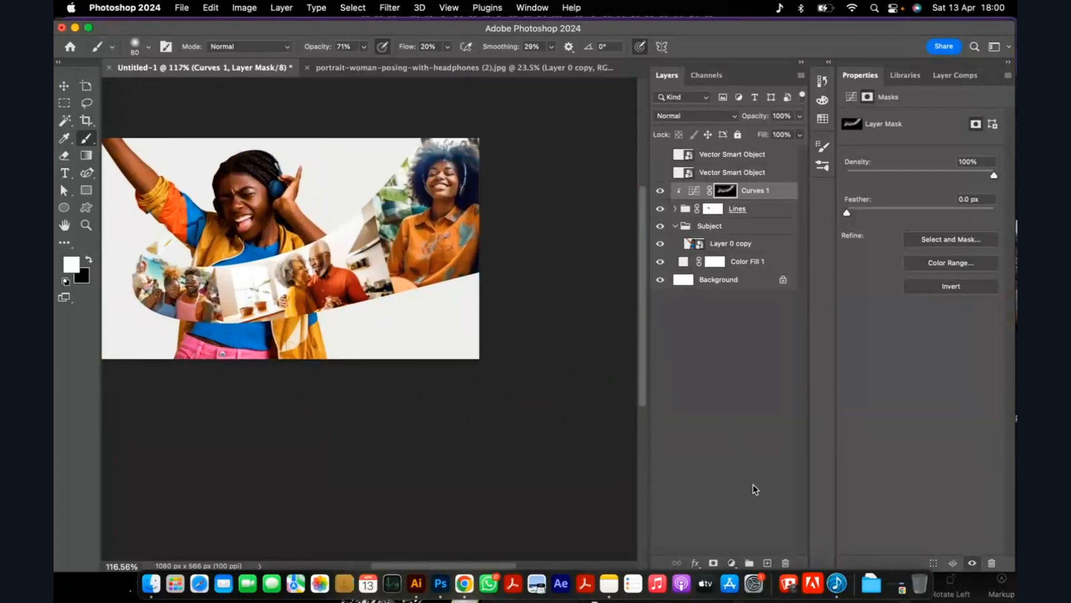
Clip a second Curves adjustment to the Lines group and darken it, lowering the white point to output 128 and the midtones to 107/44.
{"action": "left_click", "coordinate": [732, 562]}
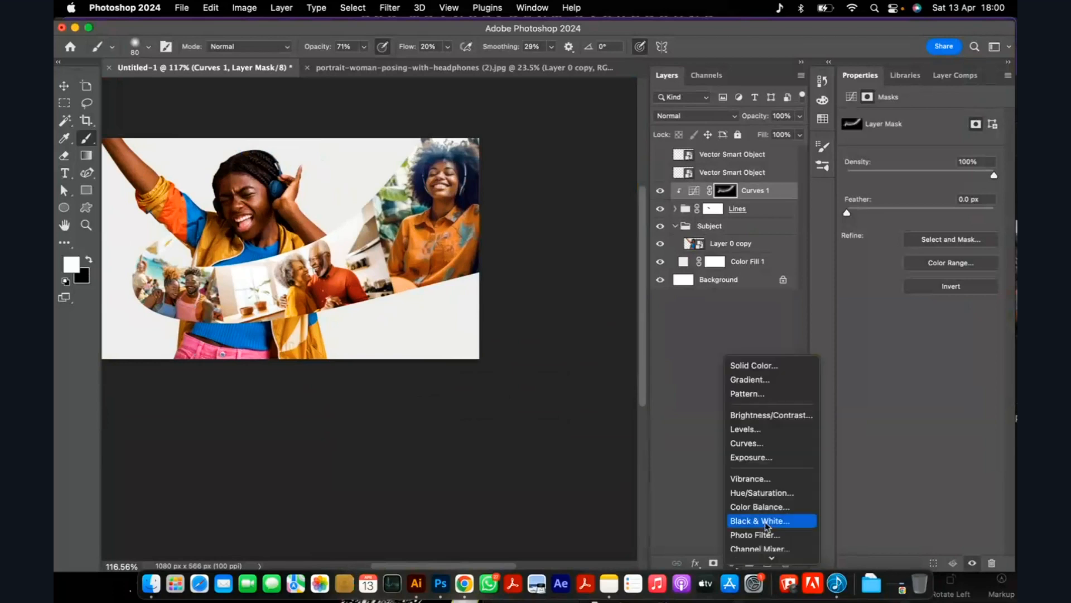
{"action": "left_click", "coordinate": [796, 443]}
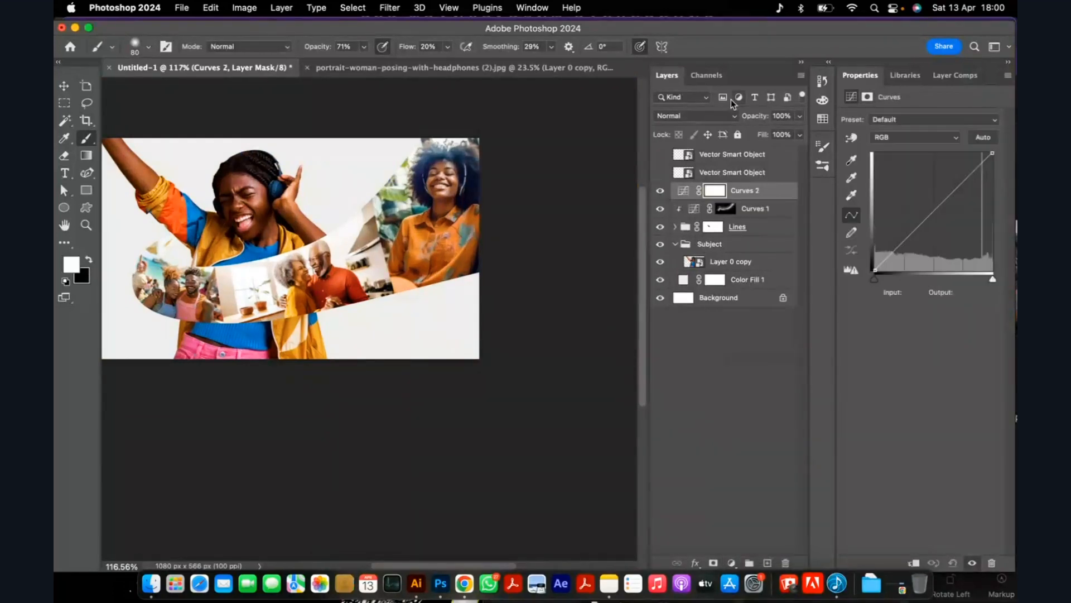
{"action": "left_click", "coordinate": [727, 197], "text": "alt"}
{"action": "left_click_drag", "start_coordinate": [914, 229], "coordinate": [920, 237]}
{"action": "key", "text": "super+z"}
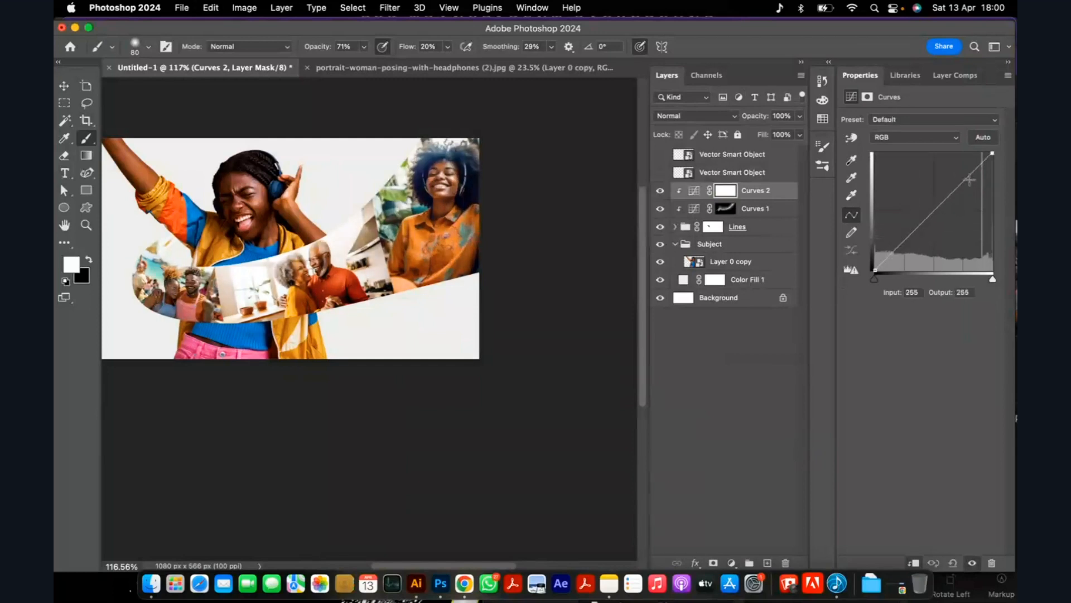
{"action": "left_click_drag", "start_coordinate": [993, 152], "coordinate": [995, 212]}
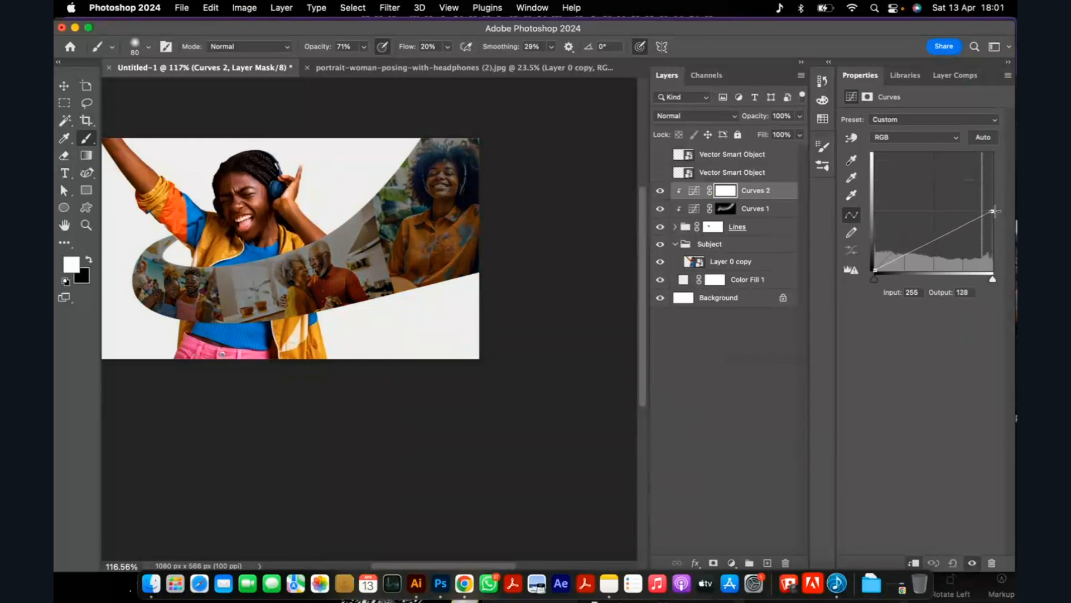
{"action": "left_click_drag", "start_coordinate": [923, 246], "coordinate": [924, 249]}
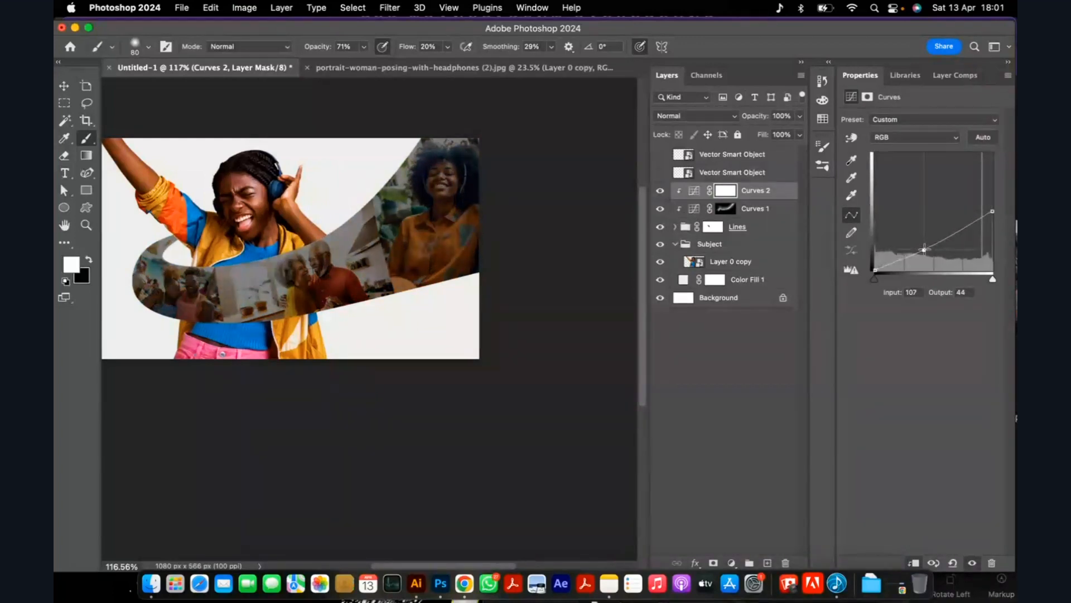
Invert the Curves 2 mask to black and paint white with a 175 px brush to shade the ribbon's lower edge.
{"action": "left_click", "coordinate": [728, 192]}
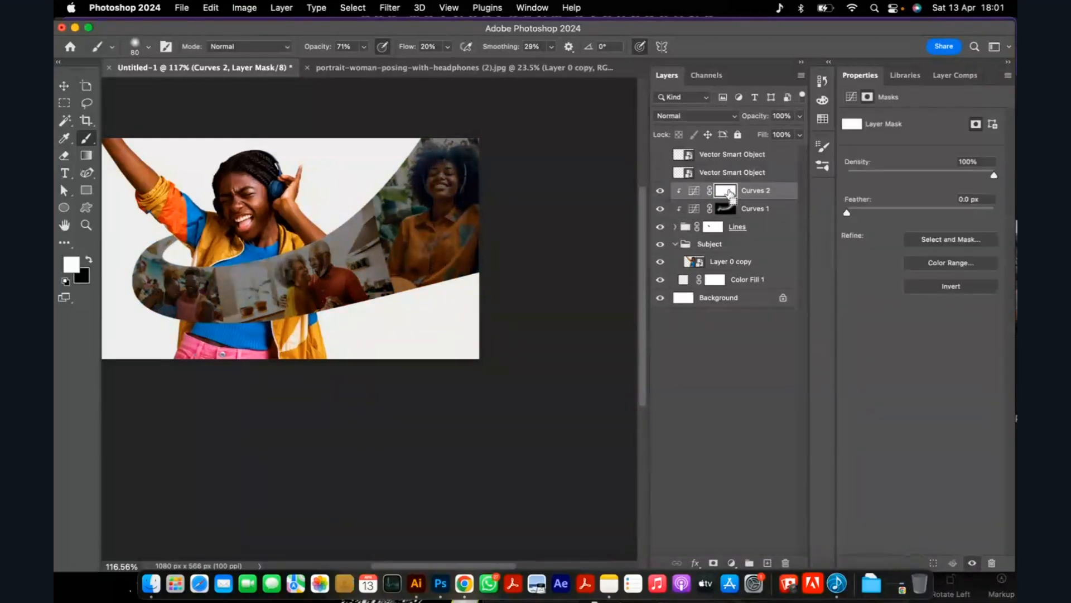
{"action": "key", "text": "super+i"}
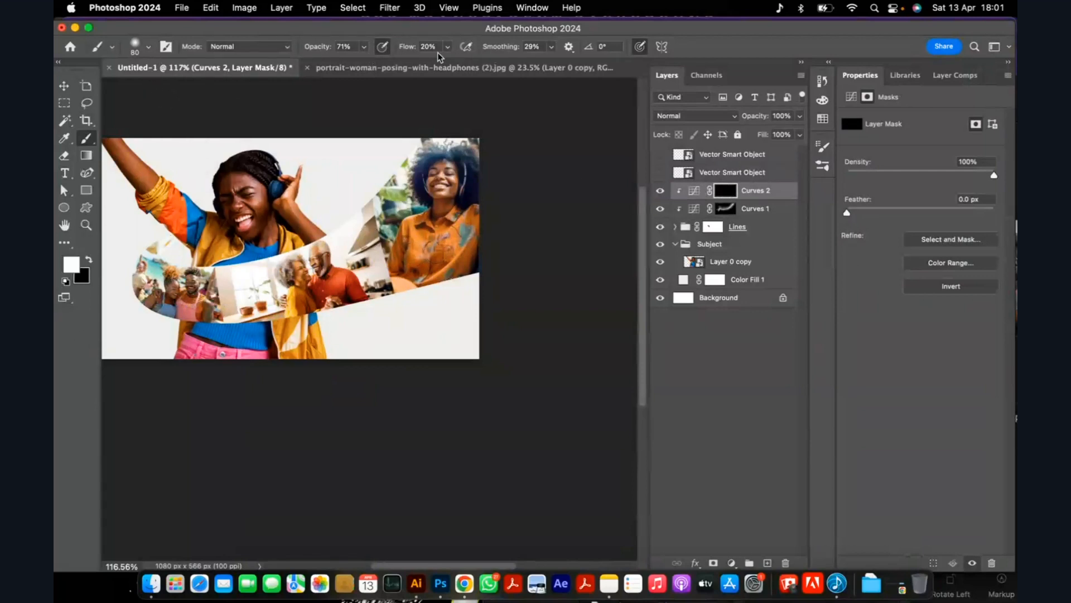
{"action": "scroll", "coordinate": [454, 251], "scroll_direction": "up", "scroll_amount": 3}
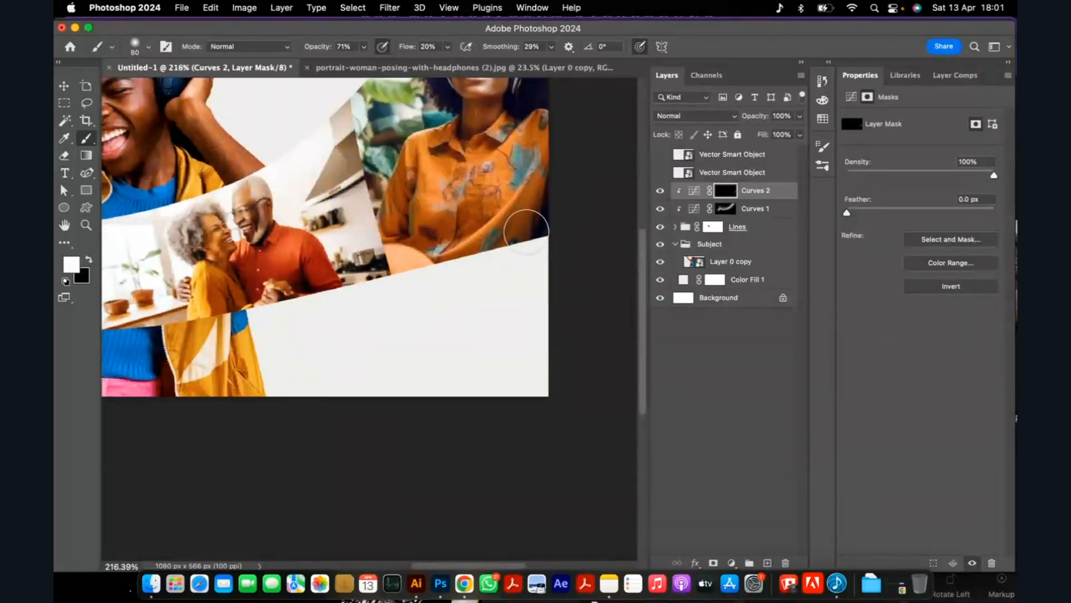
{"action": "key", "text": "bracketright"}
{"action": "key", "text": "bracketright"}
{"action": "key", "text": "bracketright"}
{"action": "key", "text": "bracketright"}
{"action": "key", "text": "bracketright"}
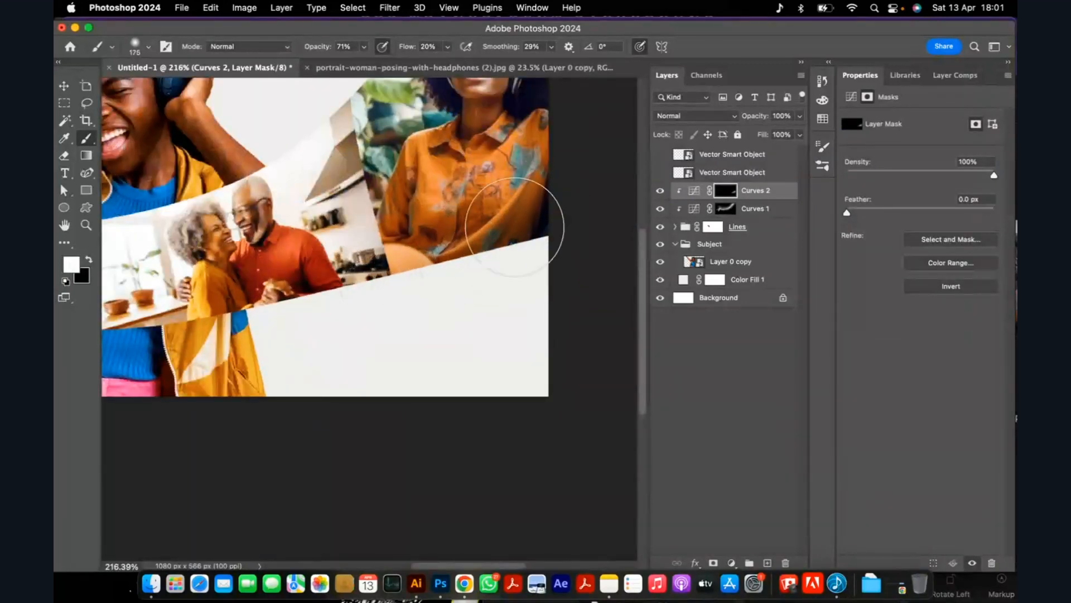
{"action": "scroll", "coordinate": [535, 254], "scroll_direction": "down", "scroll_amount": 3}
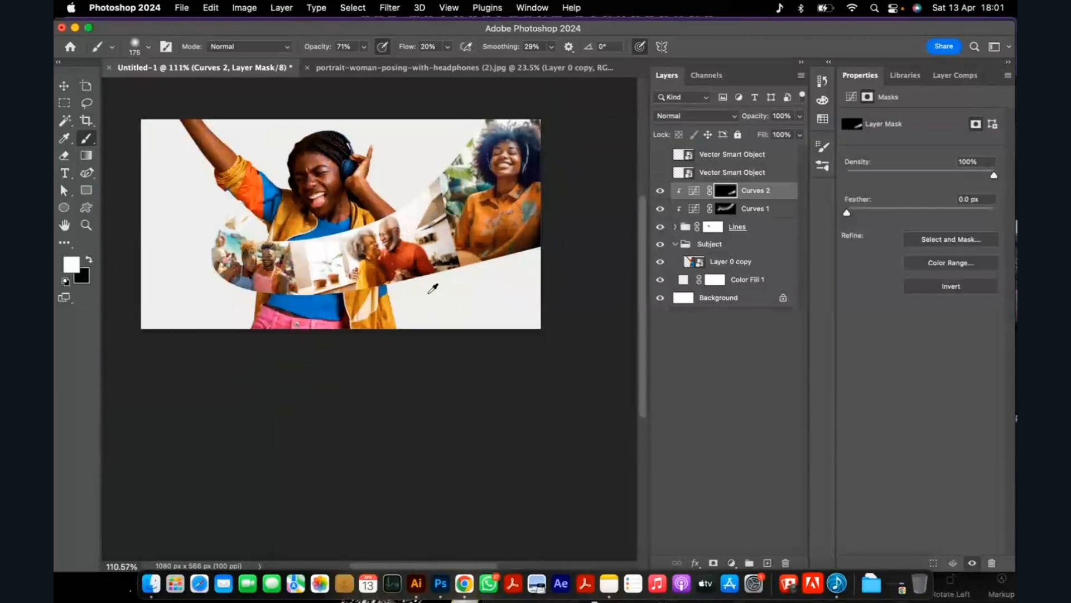
{"action": "scroll", "coordinate": [435, 286], "scroll_direction": "up", "scroll_amount": 1}
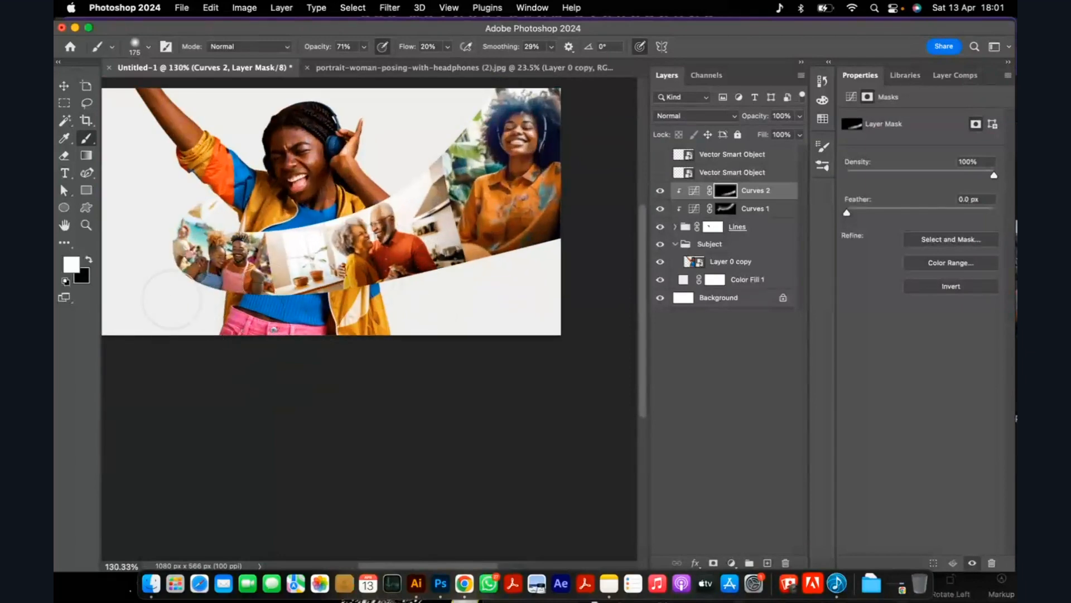
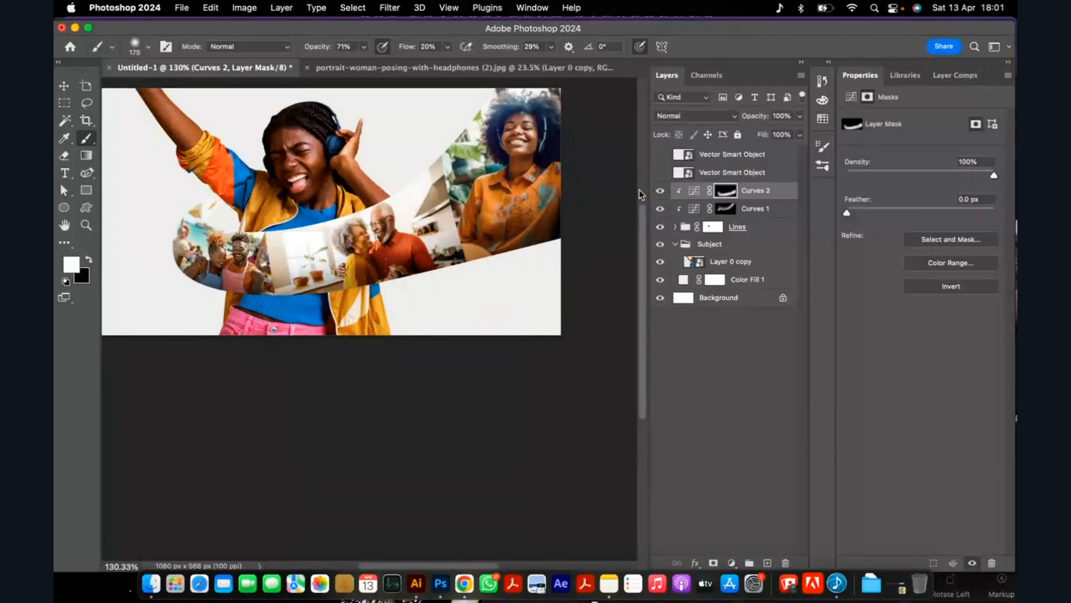
Examine the ribbon's highlights and shadows at several zoom levels, from the whole composition to its rounded left end.
{"action": "scroll", "coordinate": [534, 225], "scroll_direction": "down", "scroll_amount": 3}
{"action": "scroll", "coordinate": [558, 212], "scroll_direction": "up", "scroll_amount": 4}
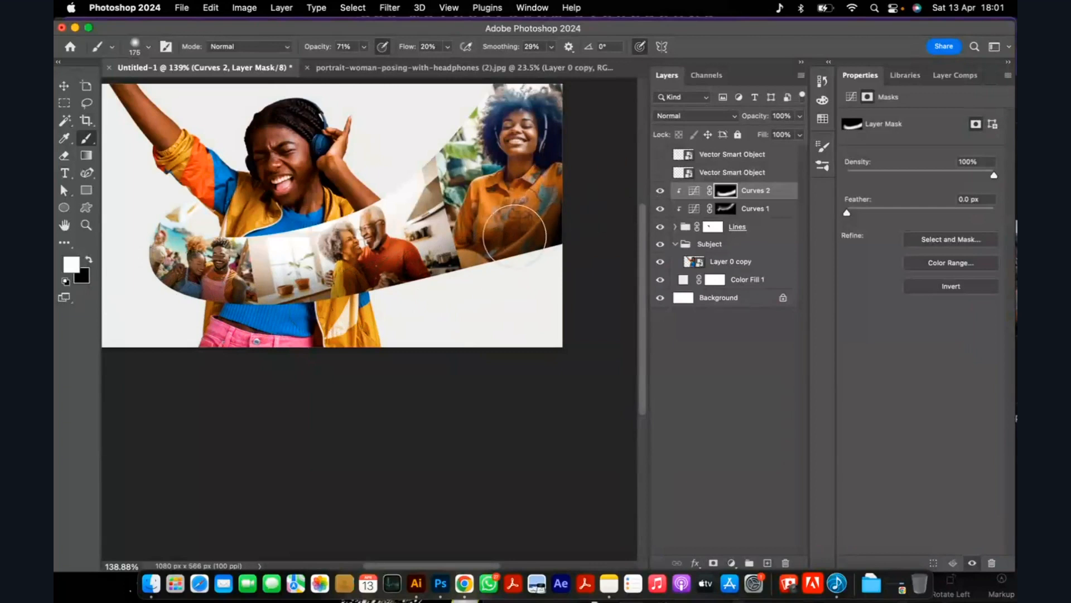
{"action": "scroll", "coordinate": [502, 223], "scroll_direction": "down", "scroll_amount": 1}
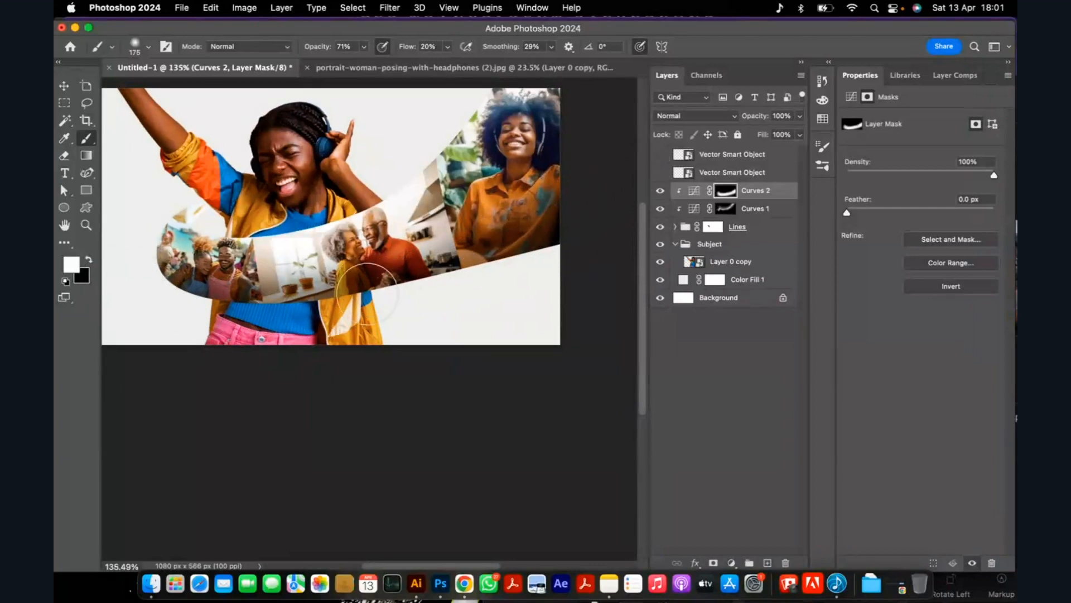
{"action": "scroll", "coordinate": [565, 191], "scroll_direction": "up", "scroll_amount": 1}
{"action": "scroll", "coordinate": [565, 191], "scroll_direction": "up", "scroll_amount": 2}
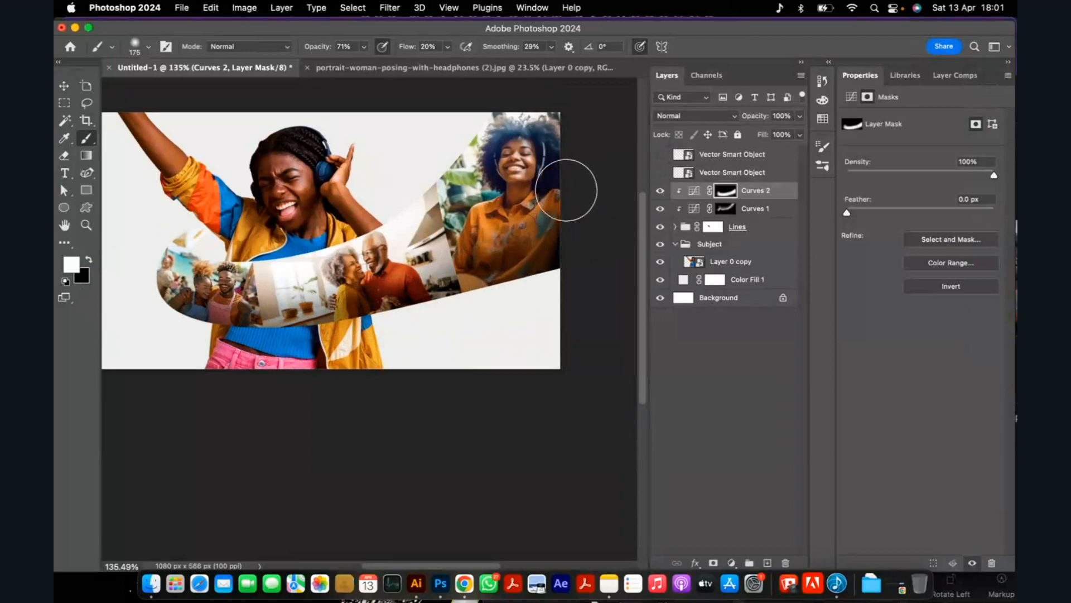
{"action": "scroll", "coordinate": [505, 249], "scroll_direction": "down", "scroll_amount": 5}
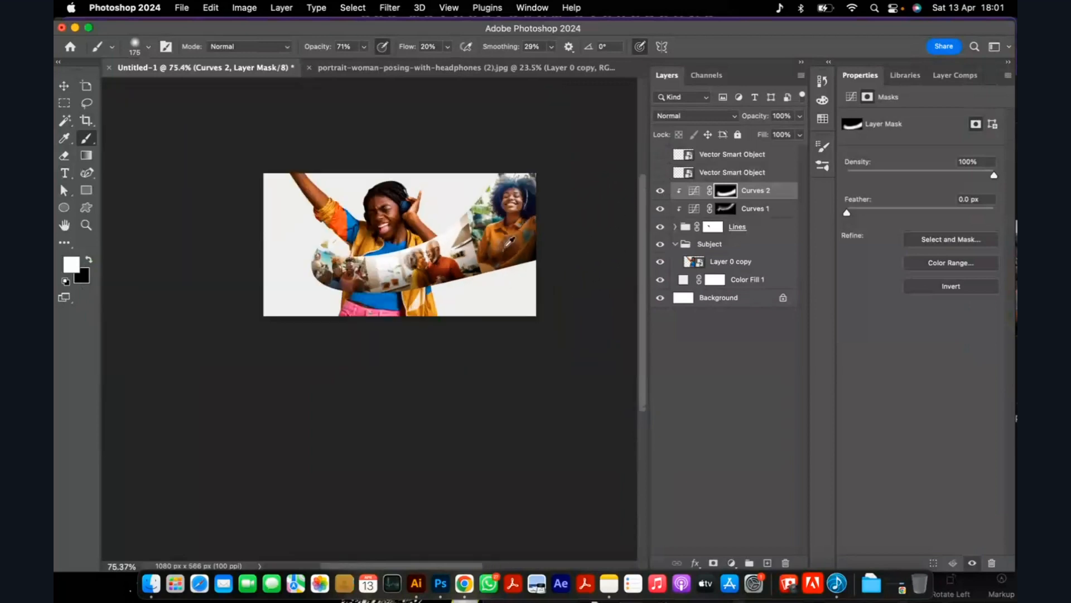
{"action": "scroll", "coordinate": [519, 204], "scroll_direction": "up", "scroll_amount": 6}
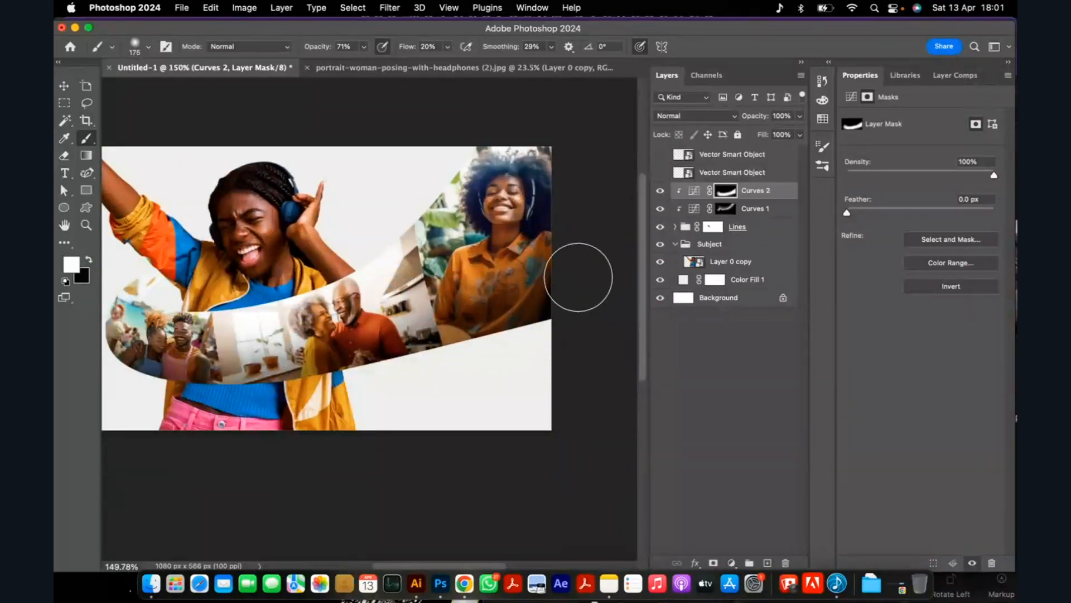
{"action": "scroll", "coordinate": [581, 256], "scroll_direction": "down", "scroll_amount": 4}
{"action": "scroll", "coordinate": [291, 303], "scroll_direction": "up", "scroll_amount": 4}
{"action": "scroll", "coordinate": [291, 303], "scroll_direction": "up", "scroll_amount": 3}
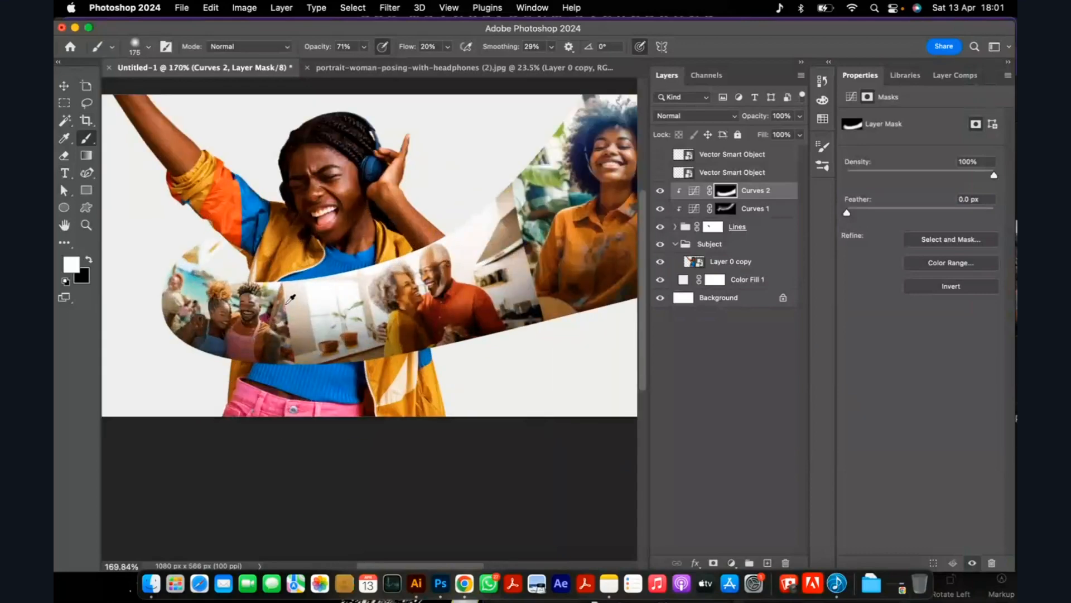
Shade the ribbon's back strip beneath the woman's raised sleeve by painting white on the Curves 2 mask with a 40 px brush.
{"action": "scroll", "coordinate": [221, 258], "scroll_direction": "up", "scroll_amount": 3}
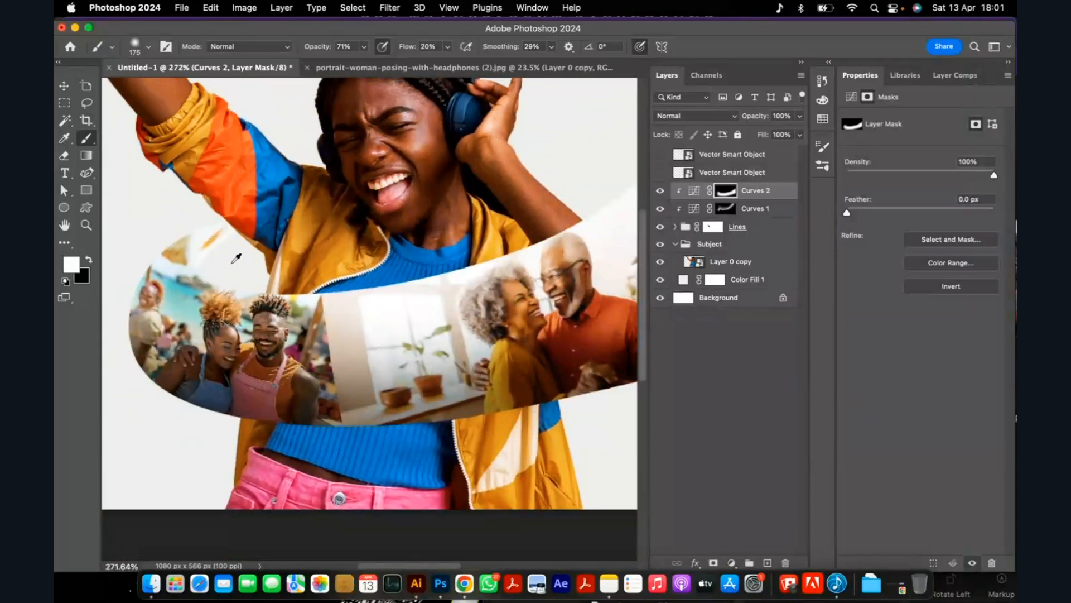
{"action": "scroll", "coordinate": [194, 283], "scroll_direction": "up", "scroll_amount": 3}
{"action": "key", "text": "bracketleft"}
{"action": "key", "text": "bracketleft"}
{"action": "key", "text": "bracketleft"}
{"action": "key", "text": "bracketleft"}
{"action": "key", "text": "bracketleft"}
{"action": "key", "text": "bracketleft"}
{"action": "key", "text": "bracketleft"}
{"action": "key", "text": "bracketleft"}
{"action": "key", "text": "bracketleft"}
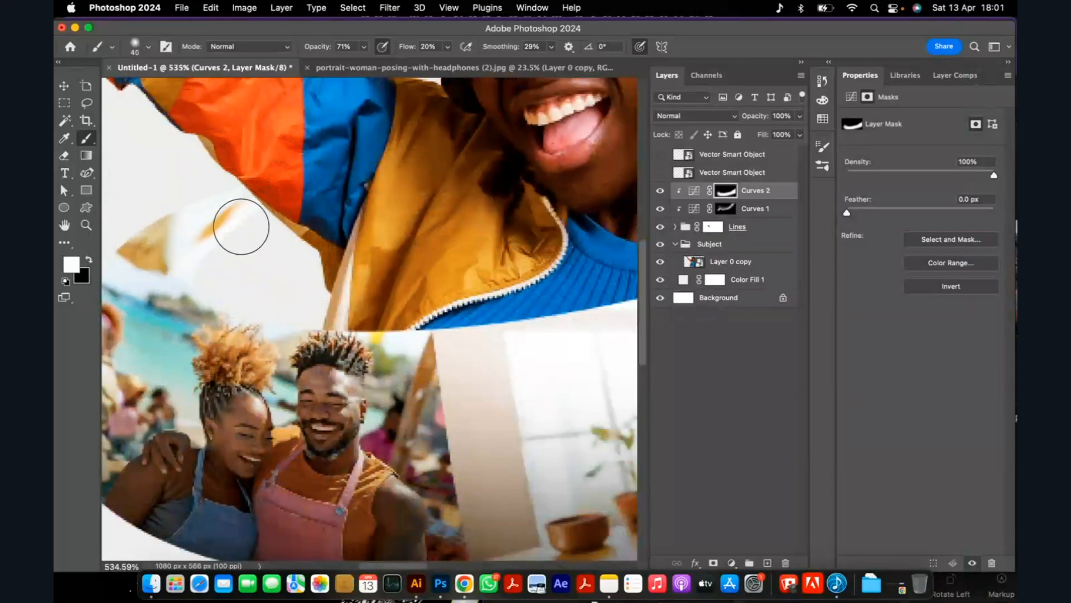
{"action": "mouse_move", "coordinate": [244, 216]}
{"action": "left_mouse_down"}
{"action": "mouse_move", "coordinate": [161, 246]}
{"action": "mouse_move", "coordinate": [225, 275]}
{"action": "mouse_move", "coordinate": [212, 267]}
{"action": "mouse_move", "coordinate": [240, 197]}
{"action": "mouse_move", "coordinate": [252, 234]}
{"action": "mouse_move", "coordinate": [213, 255]}
{"action": "mouse_move", "coordinate": [359, 187]}
{"action": "left_mouse_up"}
{"action": "mouse_move", "coordinate": [202, 233]}
{"action": "left_mouse_down"}
{"action": "mouse_move", "coordinate": [207, 209]}
{"action": "mouse_move", "coordinate": [299, 188]}
{"action": "left_mouse_up"}
{"action": "mouse_move", "coordinate": [179, 254]}
{"action": "left_mouse_down"}
{"action": "mouse_move", "coordinate": [239, 276]}
{"action": "mouse_move", "coordinate": [157, 244]}
{"action": "mouse_move", "coordinate": [176, 256]}
{"action": "mouse_move", "coordinate": [167, 234]}
{"action": "left_mouse_up"}
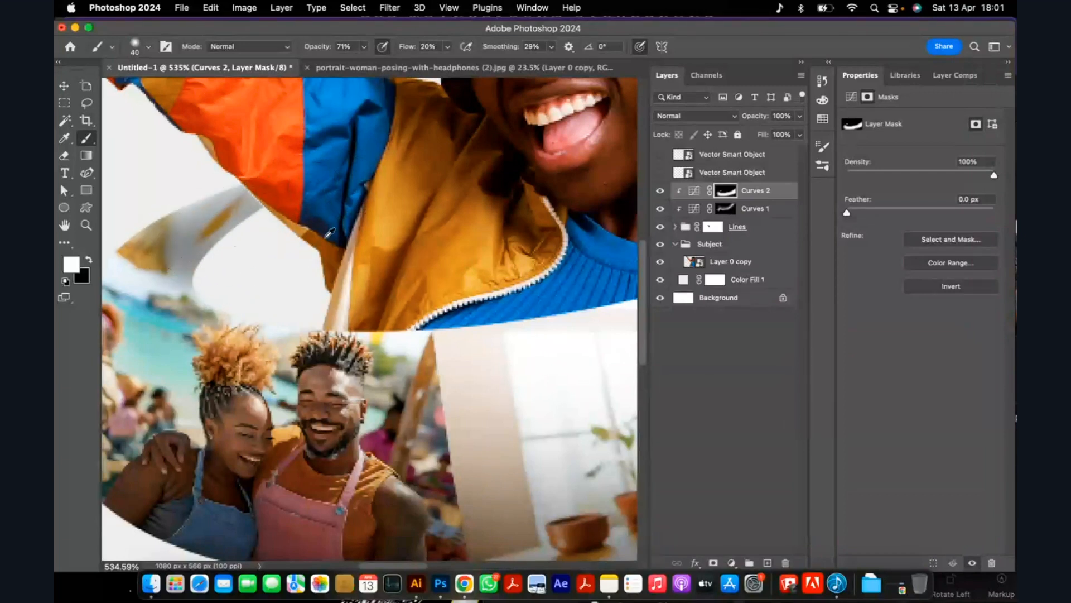
Target the Curves 1 mask and set the brush to 76% opacity and 31% flow.
{"action": "key", "text": "ctrl+0"}
{"action": "scroll", "coordinate": [306, 302], "scroll_direction": "down", "scroll_amount": 2}
{"action": "scroll", "coordinate": [288, 271], "scroll_direction": "up", "scroll_amount": 10}
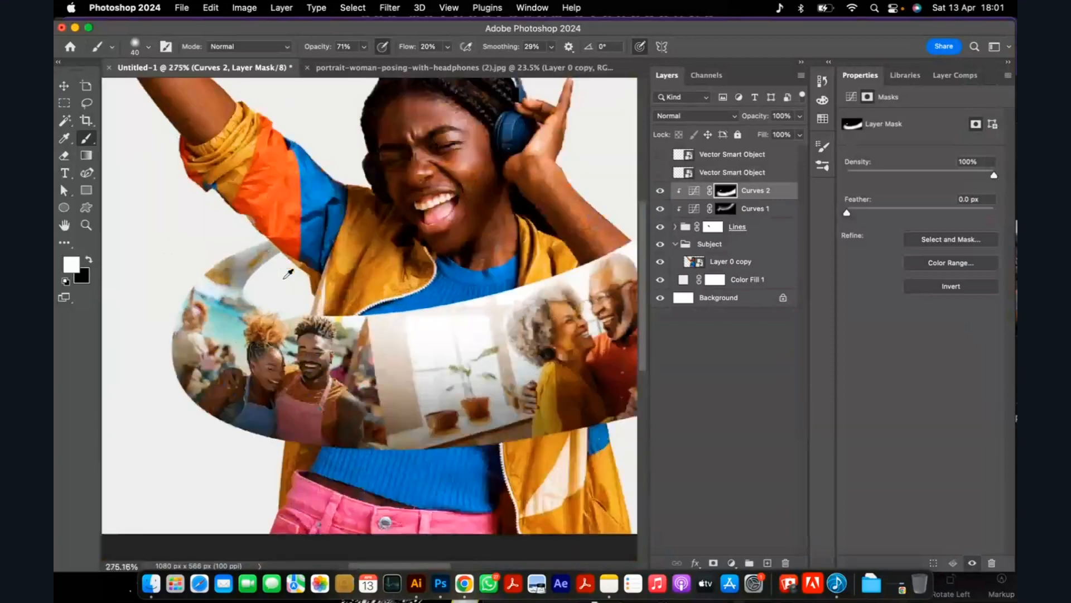
{"action": "scroll", "coordinate": [224, 295], "scroll_direction": "down", "scroll_amount": 6}
{"action": "scroll", "coordinate": [502, 307], "scroll_direction": "up", "scroll_amount": 1}
{"action": "left_click", "coordinate": [727, 212]}
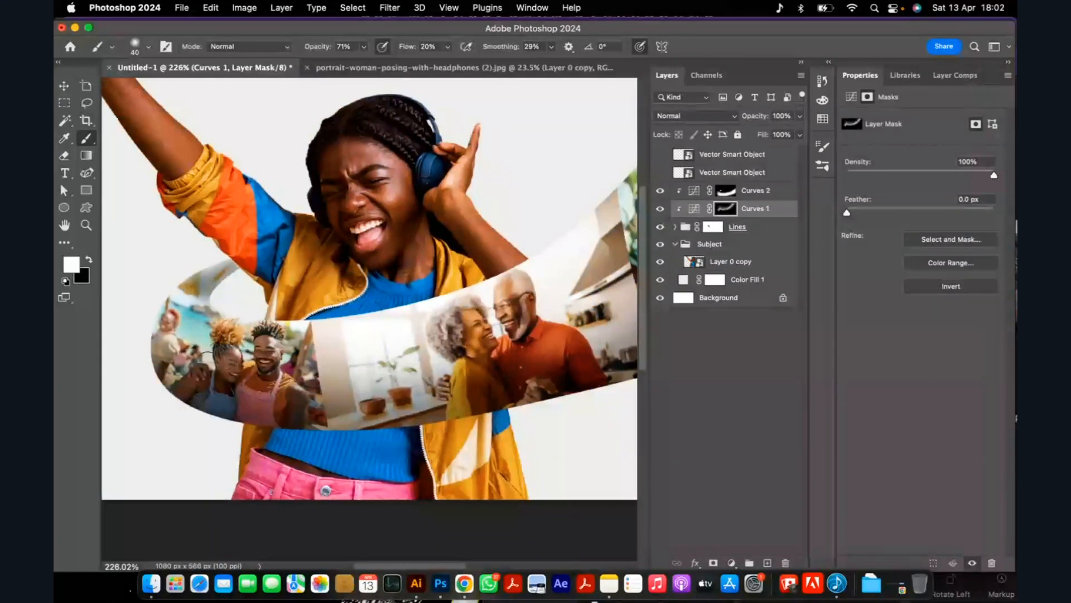
{"action": "left_click", "coordinate": [365, 47]}
{"action": "left_click_drag", "start_coordinate": [363, 63], "coordinate": [367, 62]}
{"action": "left_click", "coordinate": [447, 47]}
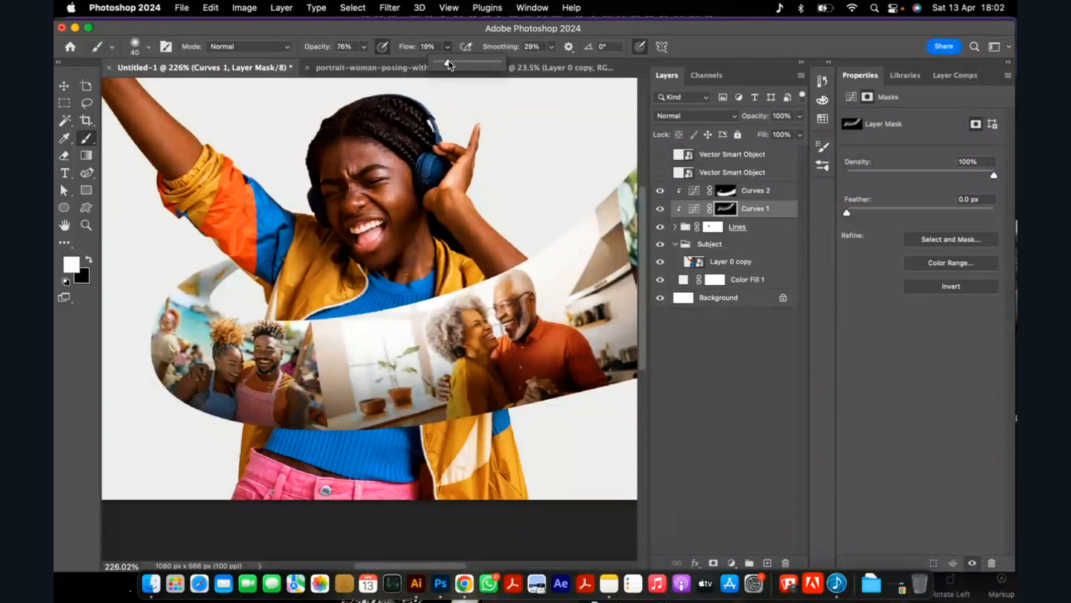
{"action": "left_click", "coordinate": [378, 329]}
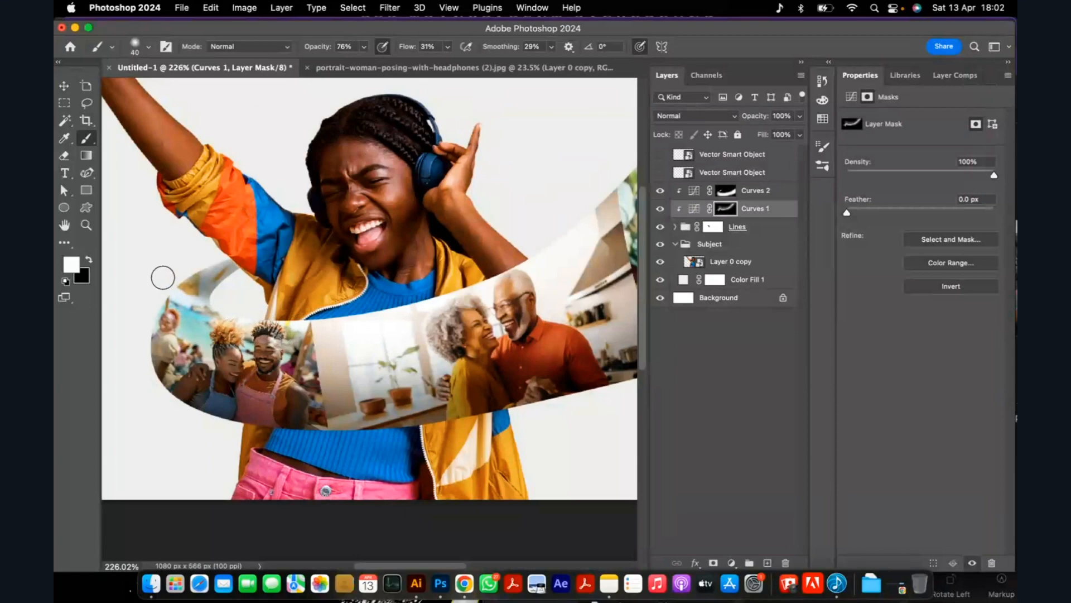
Strengthen the highlight along the ribbon's upper edge on the Curves 1 mask with a 70 px brush.
{"action": "scroll", "coordinate": [183, 279], "scroll_direction": "down", "scroll_amount": 1}
{"action": "scroll", "coordinate": [183, 279], "scroll_direction": "down", "scroll_amount": 2}
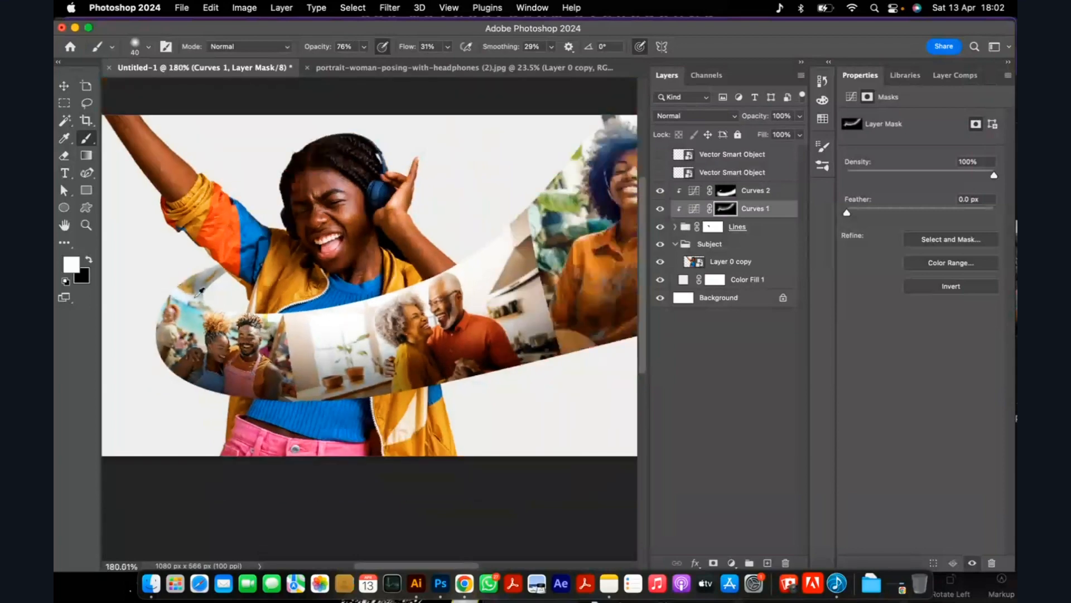
{"action": "scroll", "coordinate": [200, 290], "scroll_direction": "down", "scroll_amount": 2}
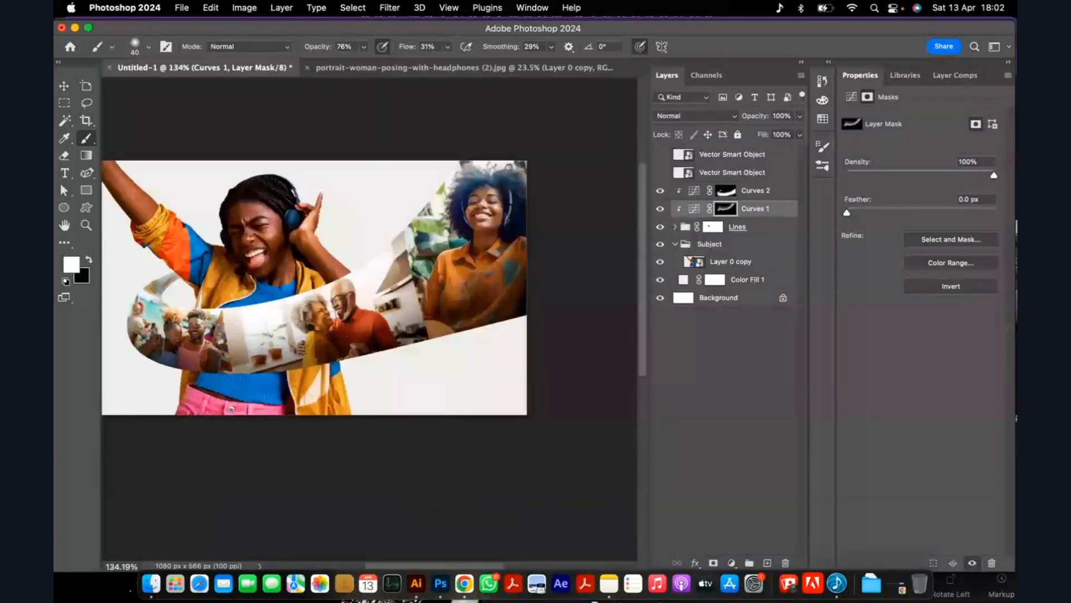
{"action": "key", "text": "bracketright"}
{"action": "key", "text": "bracketright"}
{"action": "key", "text": "bracketright"}
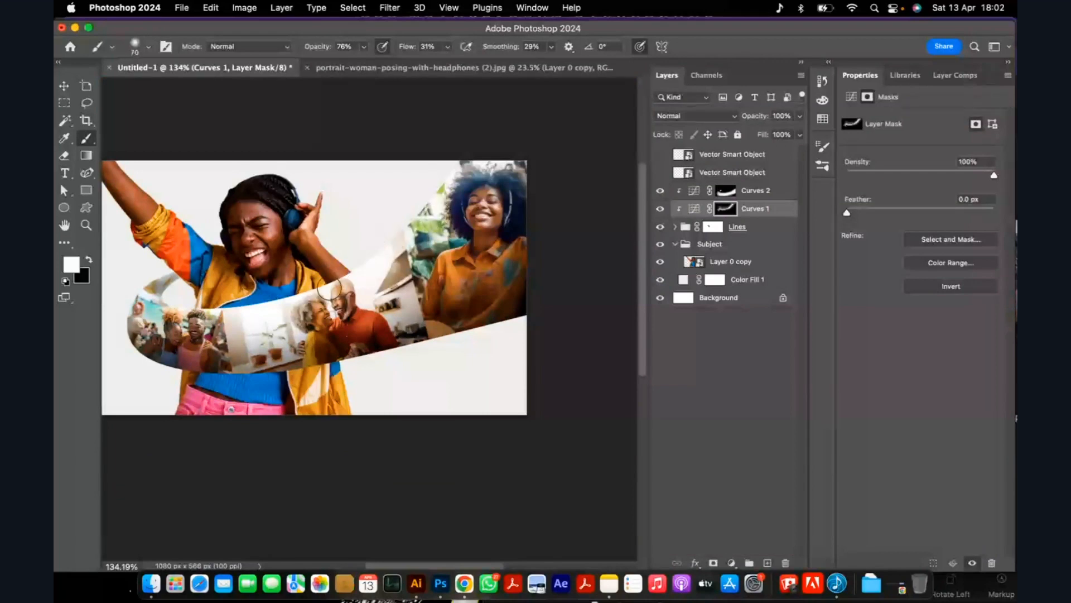
{"action": "scroll", "coordinate": [399, 251], "scroll_direction": "down", "scroll_amount": 1}
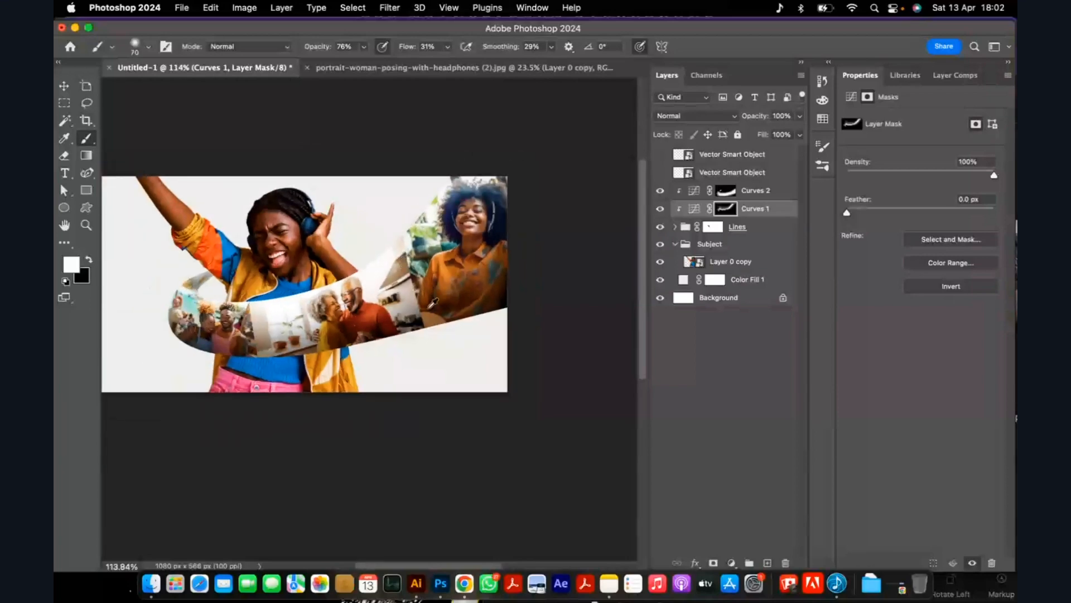
{"action": "scroll", "coordinate": [441, 313], "scroll_direction": "up", "scroll_amount": 3}
{"action": "scroll", "coordinate": [441, 313], "scroll_direction": "down", "scroll_amount": 1}
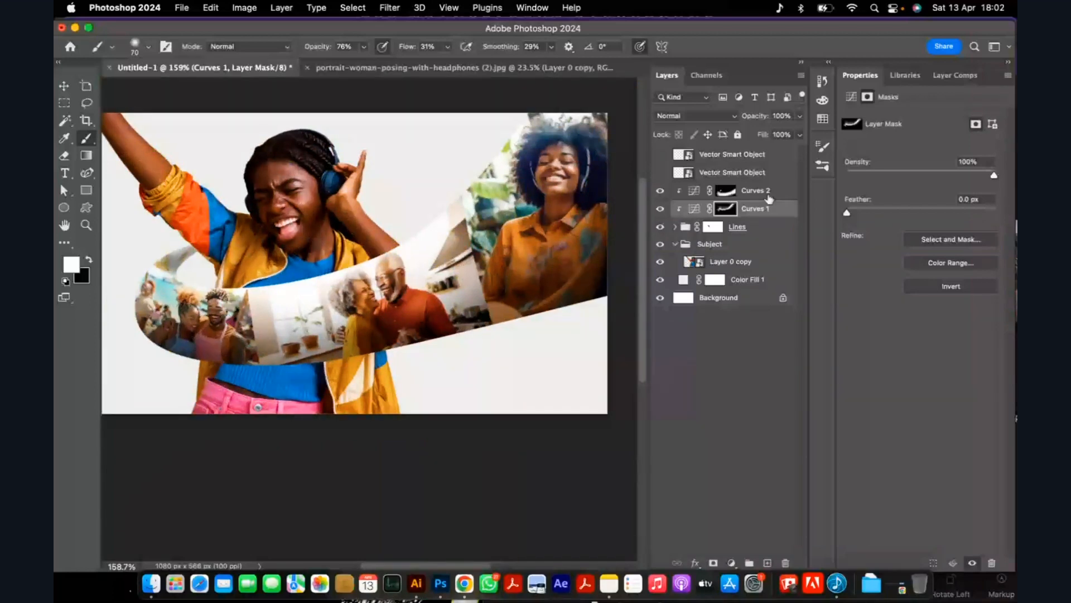
Clip a third Curves adjustment above Curves 2 and brighten it, raising the midtones and lifting the black point to output 28.
{"action": "left_click", "coordinate": [769, 196]}
{"action": "left_click", "coordinate": [732, 562]}
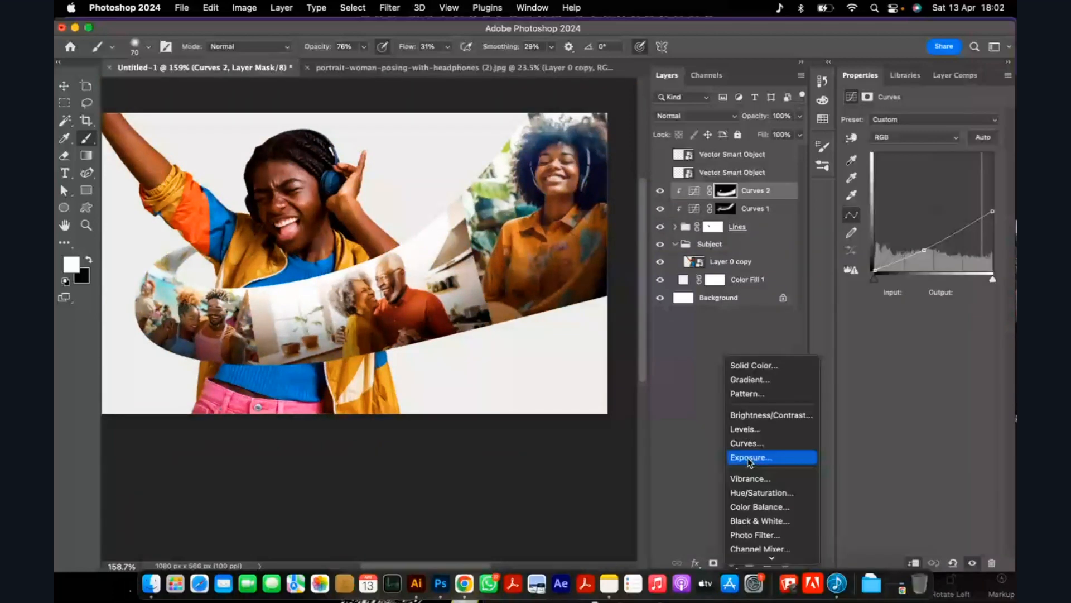
{"action": "left_click", "coordinate": [747, 442]}
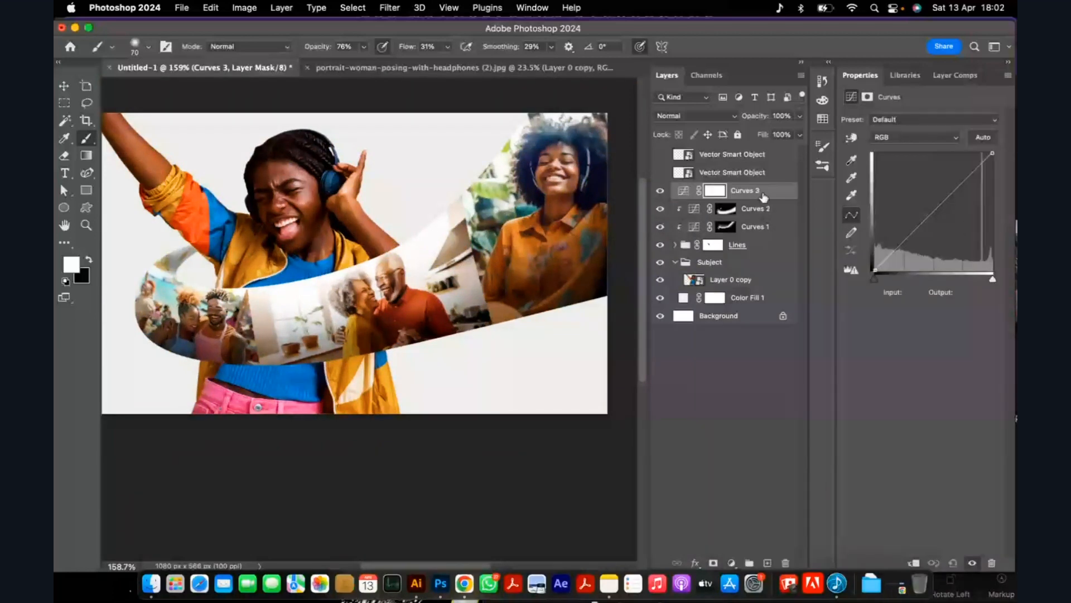
{"action": "left_click", "coordinate": [763, 198], "text": "alt"}
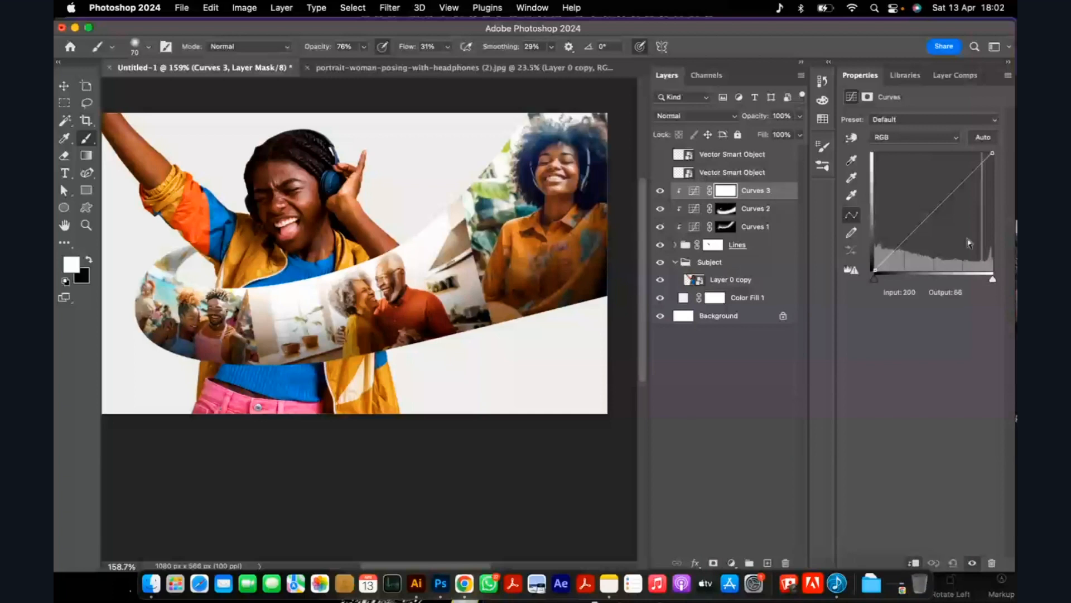
{"action": "left_click", "coordinate": [928, 223]}
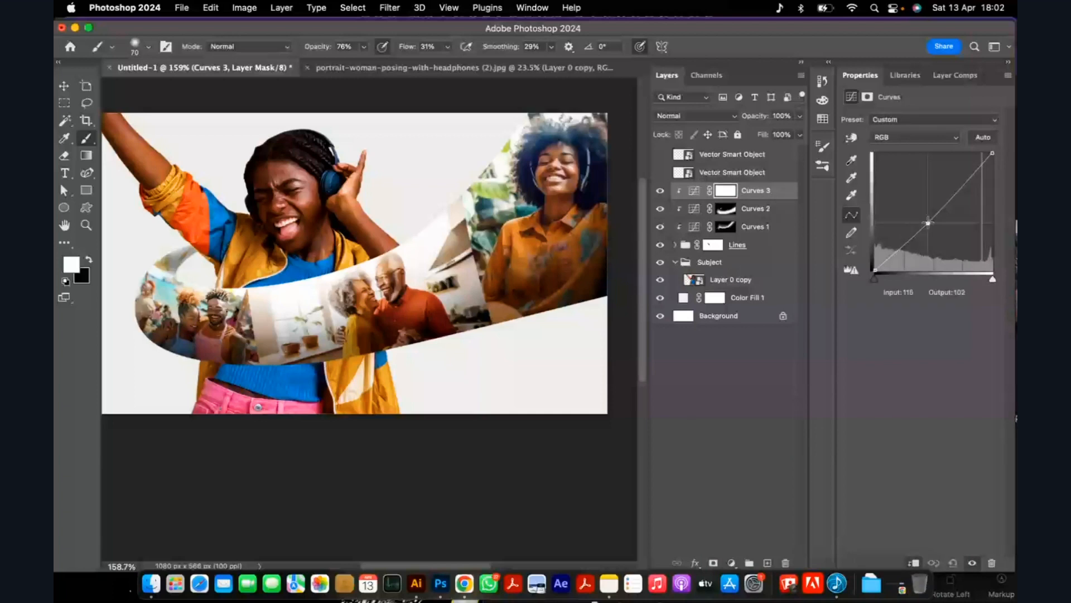
{"action": "left_click_drag", "start_coordinate": [928, 222], "coordinate": [925, 212]}
{"action": "left_click_drag", "start_coordinate": [874, 270], "coordinate": [876, 257]}
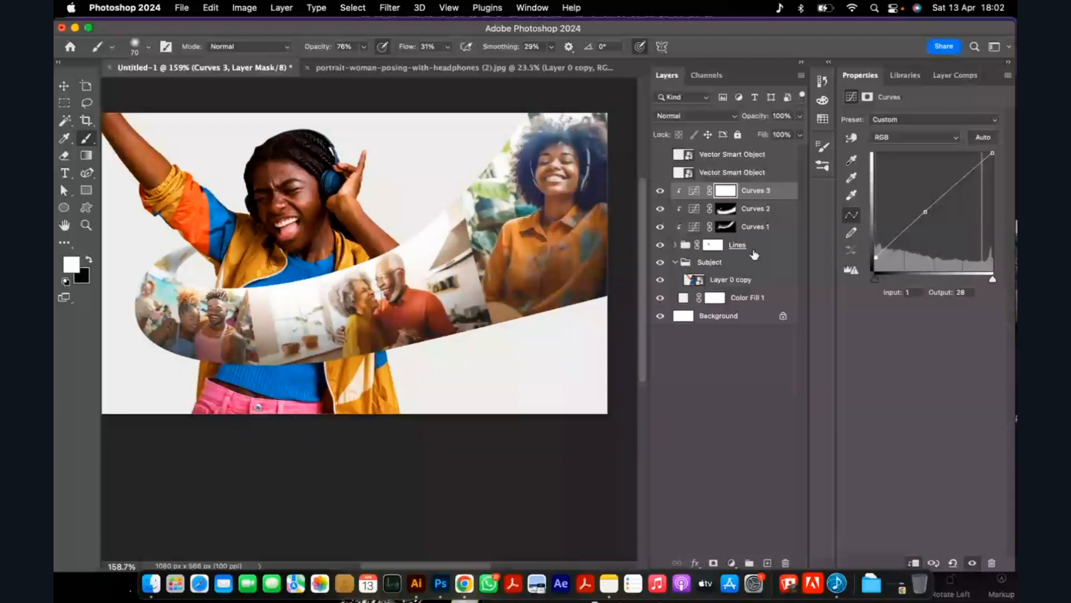
Invert the Curves 3 mask to black and paint soft white bands across the ribbon with a 175 px brush.
{"action": "left_click", "coordinate": [726, 191]}
{"action": "key", "text": "super+i"}
{"action": "key", "text": "bracketright"}
{"action": "key", "text": "bracketright"}
{"action": "key", "text": "bracketright"}
{"action": "key", "text": "bracketright"}
{"action": "key", "text": "bracketright"}
{"action": "key", "text": "bracketright"}
{"action": "left_click_drag", "start_coordinate": [315, 341], "coordinate": [245, 351]}
{"action": "mouse_move", "coordinate": [444, 215]}
{"action": "left_mouse_down"}
{"action": "mouse_move", "coordinate": [493, 375]}
{"action": "mouse_move", "coordinate": [472, 384]}
{"action": "left_mouse_up"}
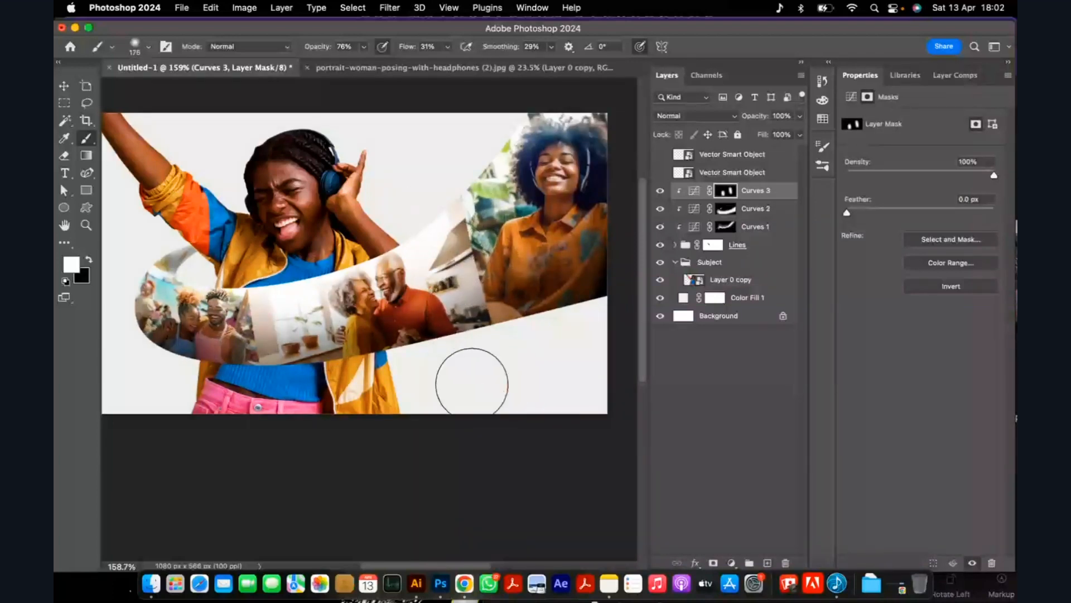
{"action": "scroll", "coordinate": [424, 347], "scroll_direction": "down", "scroll_amount": 5}
{"action": "scroll", "coordinate": [504, 273], "scroll_direction": "up", "scroll_amount": 5}
{"action": "left_click_drag", "start_coordinate": [501, 218], "coordinate": [521, 268]}
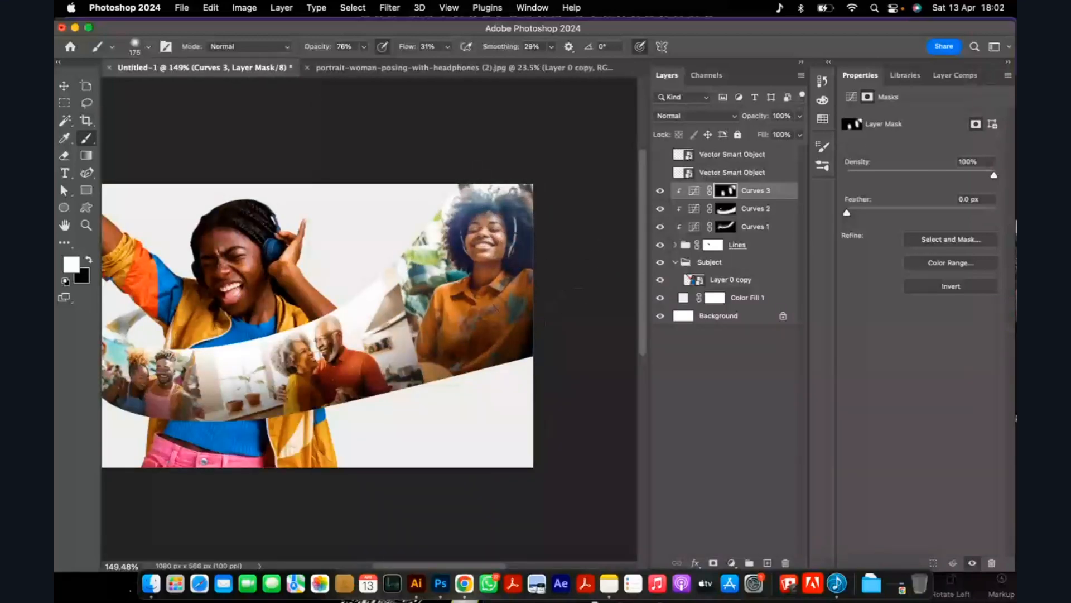
{"action": "scroll", "coordinate": [547, 295], "scroll_direction": "down", "scroll_amount": 2}
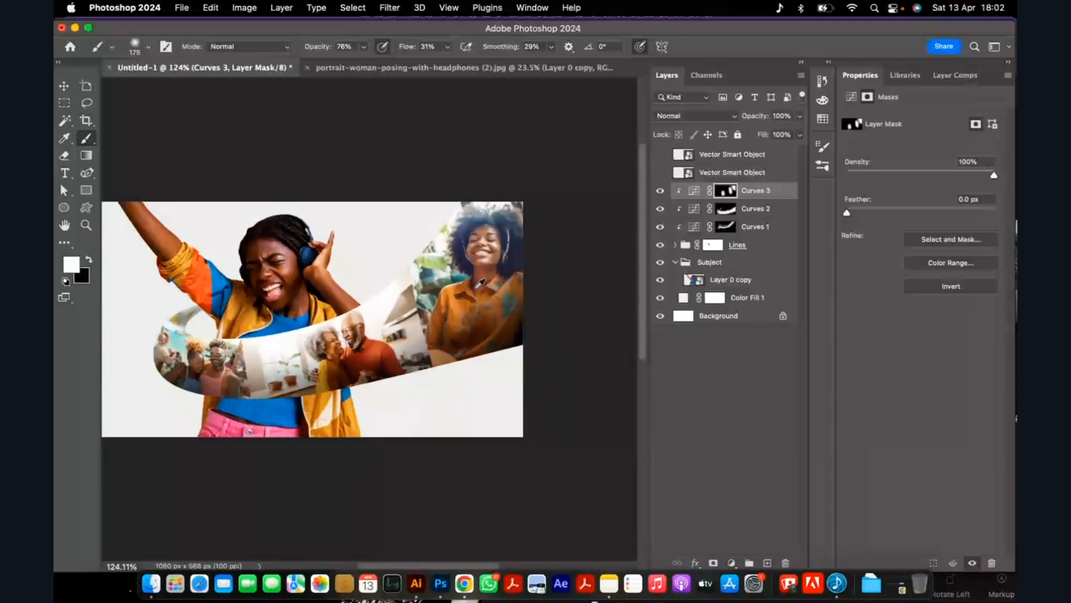
Toggle the Curves 3 layer's visibility to compare the ribbon with and without the light bands.
{"action": "mouse_move", "coordinate": [660, 190]}
{"action": "left_mouse_down"}
{"action": "mouse_move", "coordinate": [660, 227]}
{"action": "mouse_move", "coordinate": [660, 190]}
{"action": "left_mouse_up"}
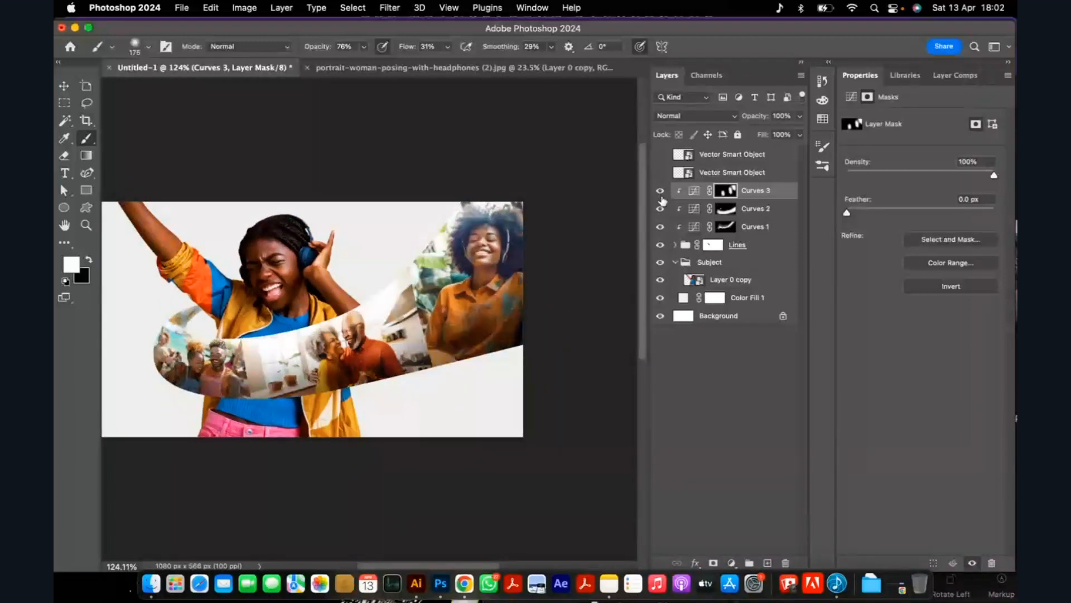
{"action": "left_click", "coordinate": [660, 192]}
{"action": "mouse_move", "coordinate": [659, 197]}
{"action": "left_mouse_down"}
{"action": "mouse_move", "coordinate": [658, 230]}
{"action": "mouse_move", "coordinate": [661, 192]}
{"action": "left_mouse_up"}
{"action": "scroll", "coordinate": [449, 328], "scroll_direction": "down", "scroll_amount": 5}
{"action": "scroll", "coordinate": [415, 327], "scroll_direction": "up", "scroll_amount": 10}
{"action": "scroll", "coordinate": [396, 335], "scroll_direction": "down", "scroll_amount": 6}
{"action": "scroll", "coordinate": [230, 354], "scroll_direction": "down", "scroll_amount": 1}
Add a Curves adjustment clipped to the headphone woman's Layer 0 copy in the Subject group.
{"action": "left_click", "coordinate": [64, 85]}
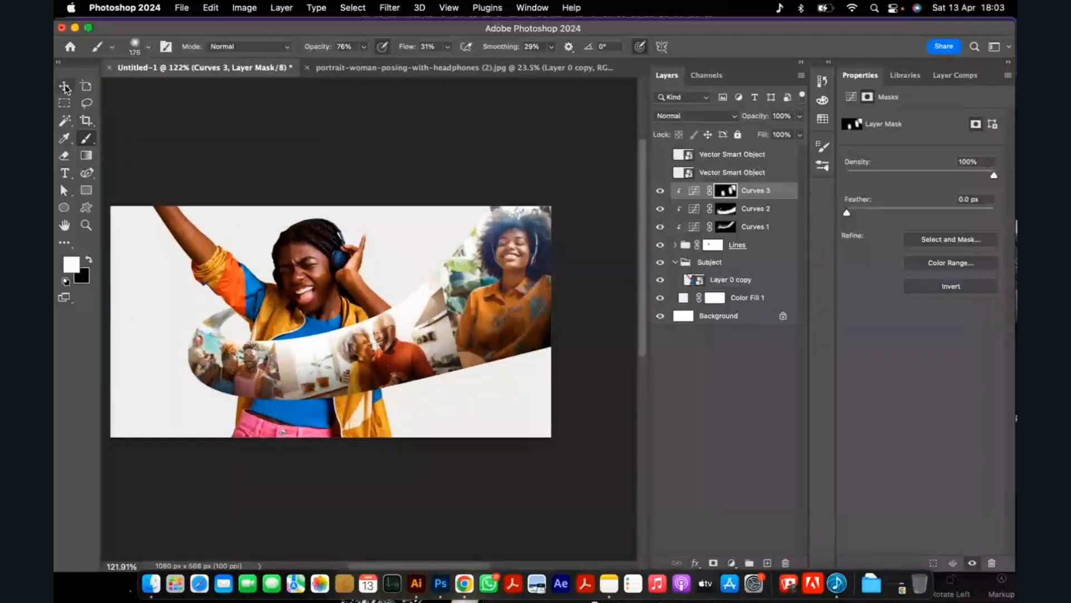
{"action": "scroll", "coordinate": [347, 379], "scroll_direction": "up", "scroll_amount": 1}
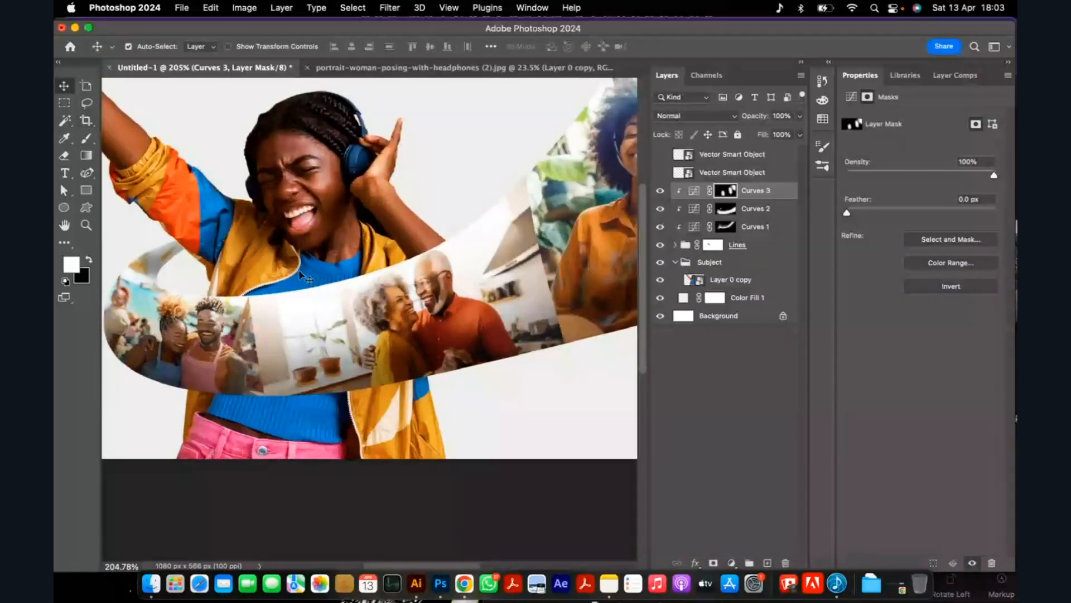
{"action": "left_click", "coordinate": [316, 330]}
{"action": "scroll", "coordinate": [317, 330], "scroll_direction": "up", "scroll_amount": 5}
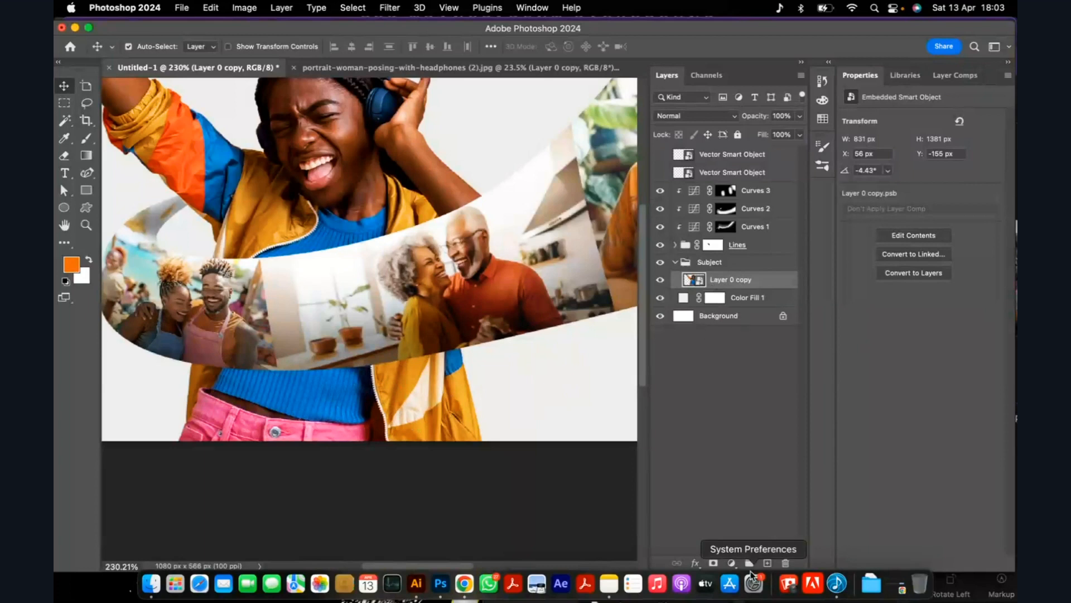
{"action": "left_click", "coordinate": [732, 563]}
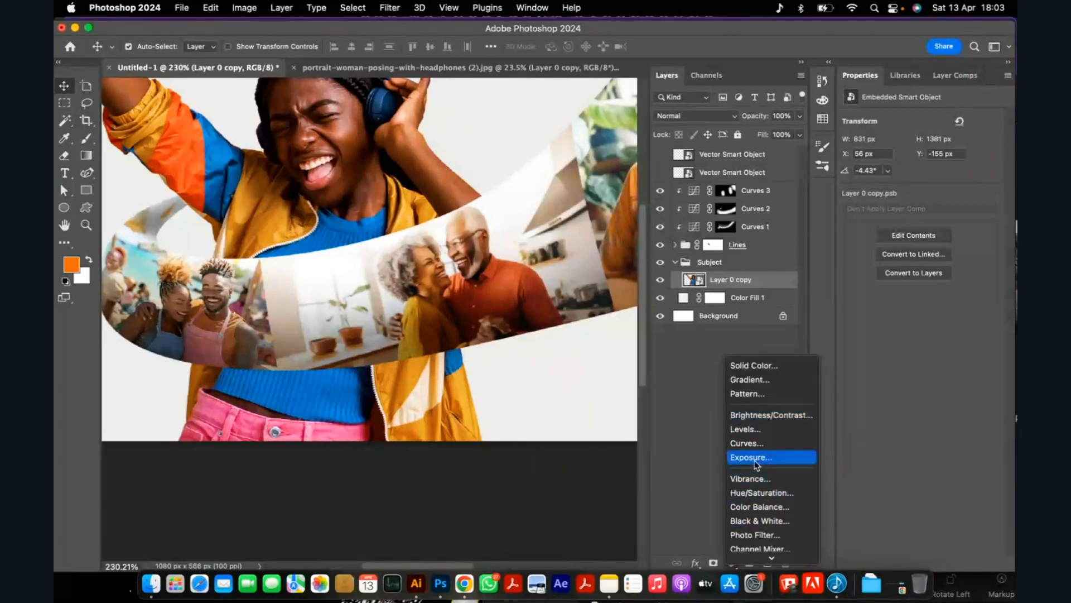
{"action": "left_click", "coordinate": [750, 442]}
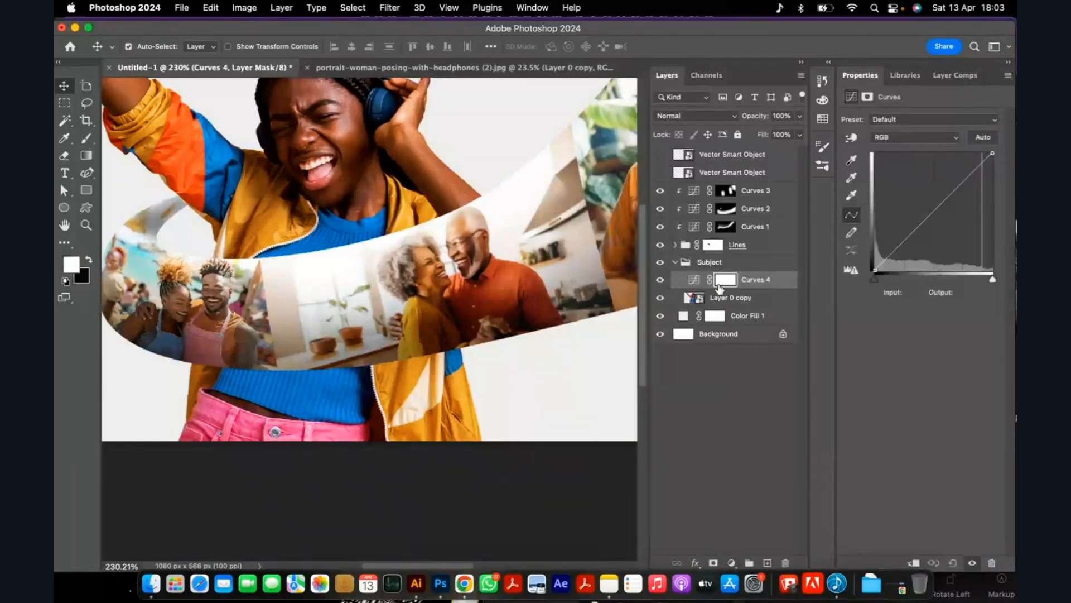
{"action": "left_click", "coordinate": [719, 283], "text": "alt"}
{"action": "left_click", "coordinate": [910, 238]}
{"action": "left_click_drag", "start_coordinate": [910, 238], "coordinate": [909, 234]}
{"action": "key", "text": "super+z"}
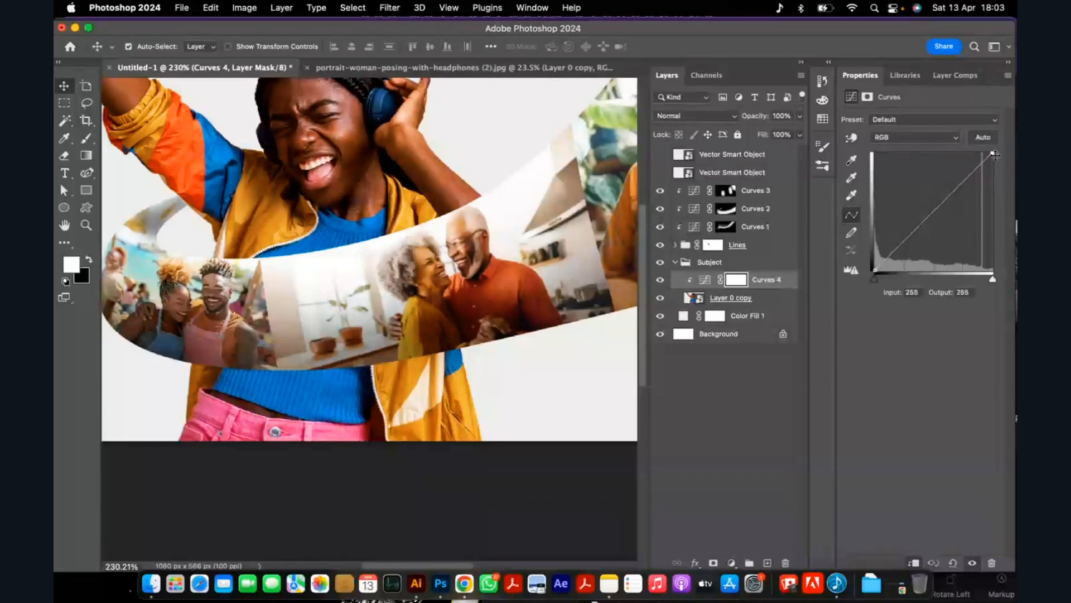
Darken the woman by lowering the Curves 4 white point to output 89, and invert its mask to black.
{"action": "left_click_drag", "start_coordinate": [993, 154], "coordinate": [993, 229]}
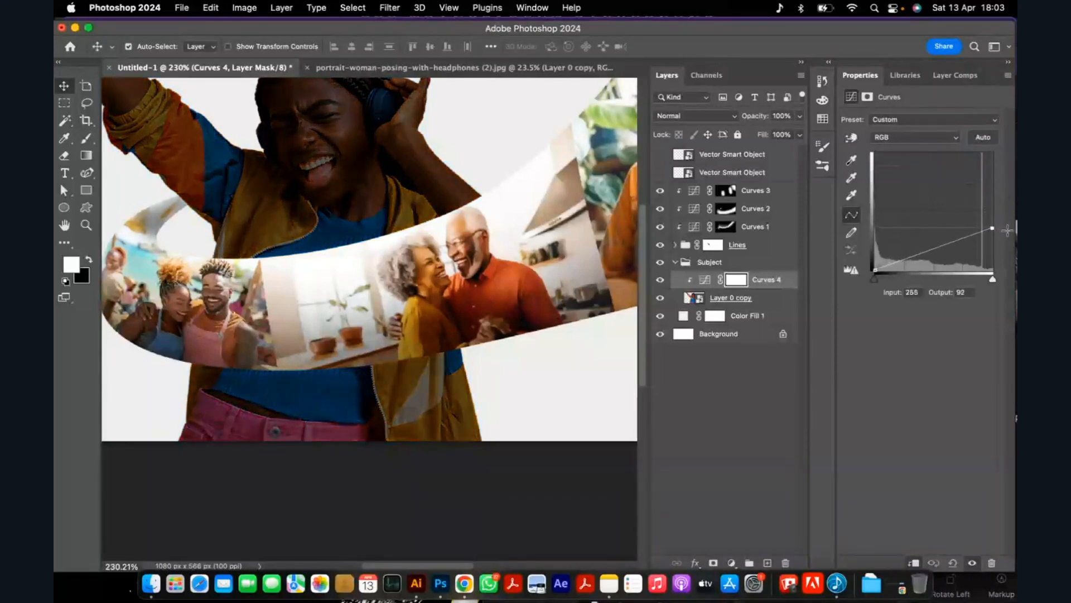
{"action": "left_click", "coordinate": [738, 280]}
{"action": "key", "text": "super+i"}
{"action": "scroll", "coordinate": [363, 353], "scroll_direction": "down", "scroll_amount": 3}
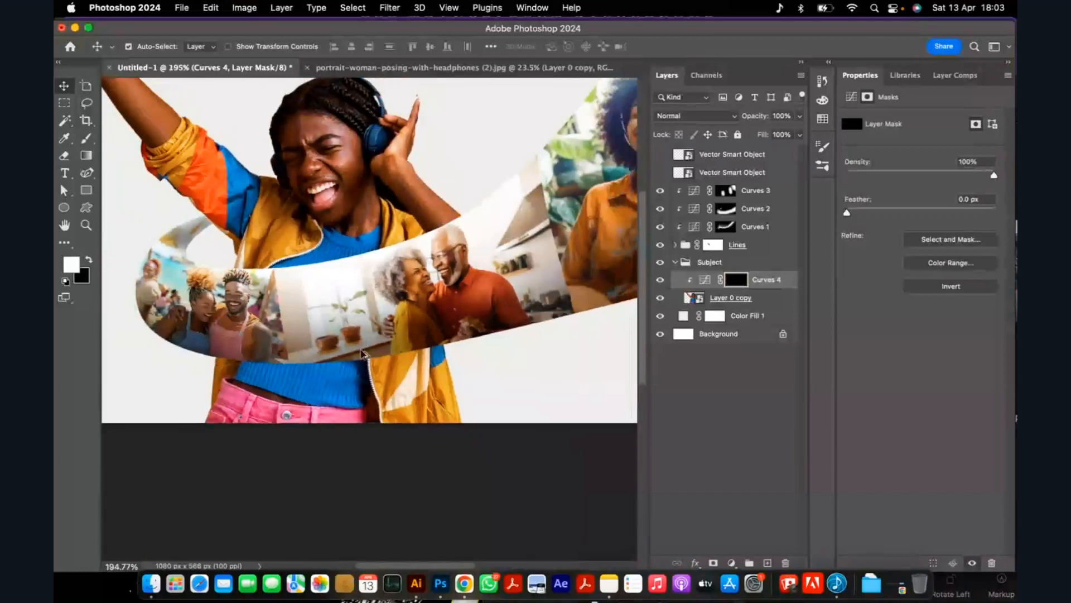
Paint soft white strokes on the Curves 4 mask with a 200 px brush at 13% flow to shade the woman's waist beneath the ribbon.
{"action": "key", "text": "b"}
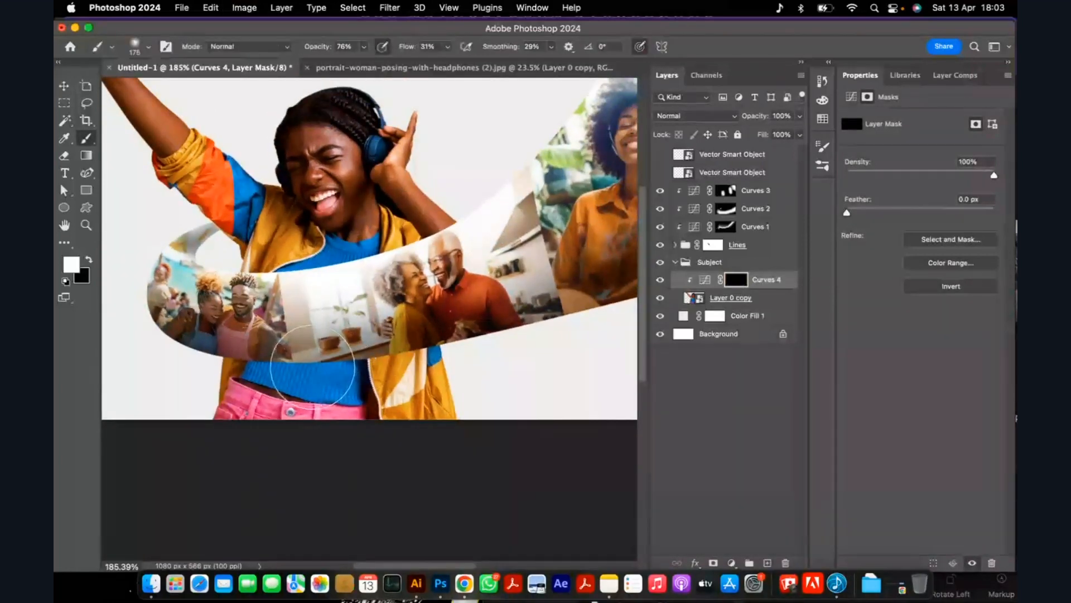
{"action": "key", "text": "bracketleft"}
{"action": "key", "text": "bracketleft"}
{"action": "key", "text": "bracketleft"}
{"action": "key", "text": "bracketleft"}
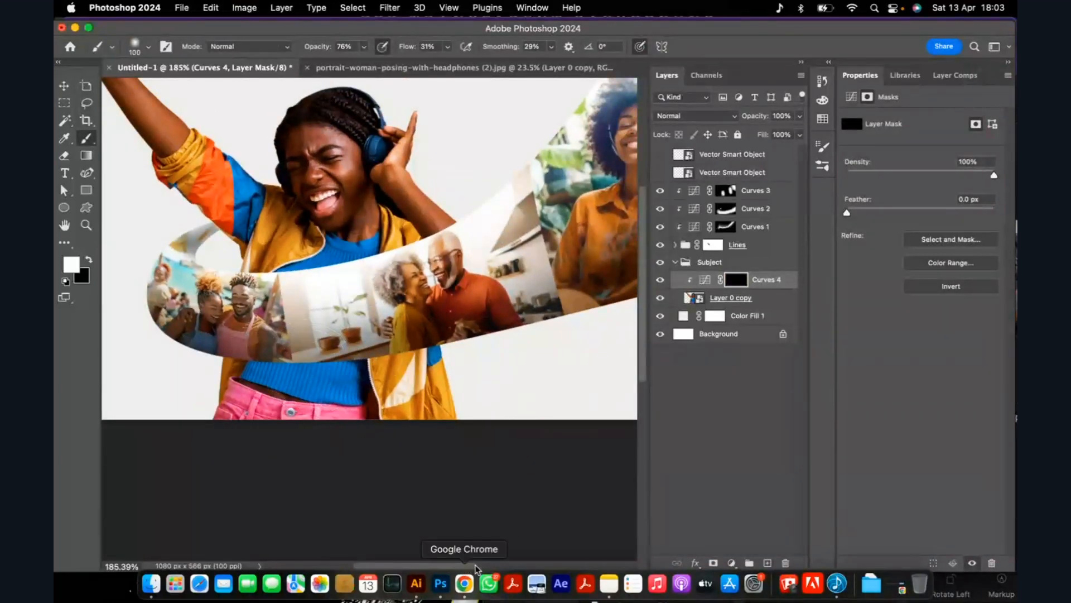
{"action": "left_click", "coordinate": [454, 588]}
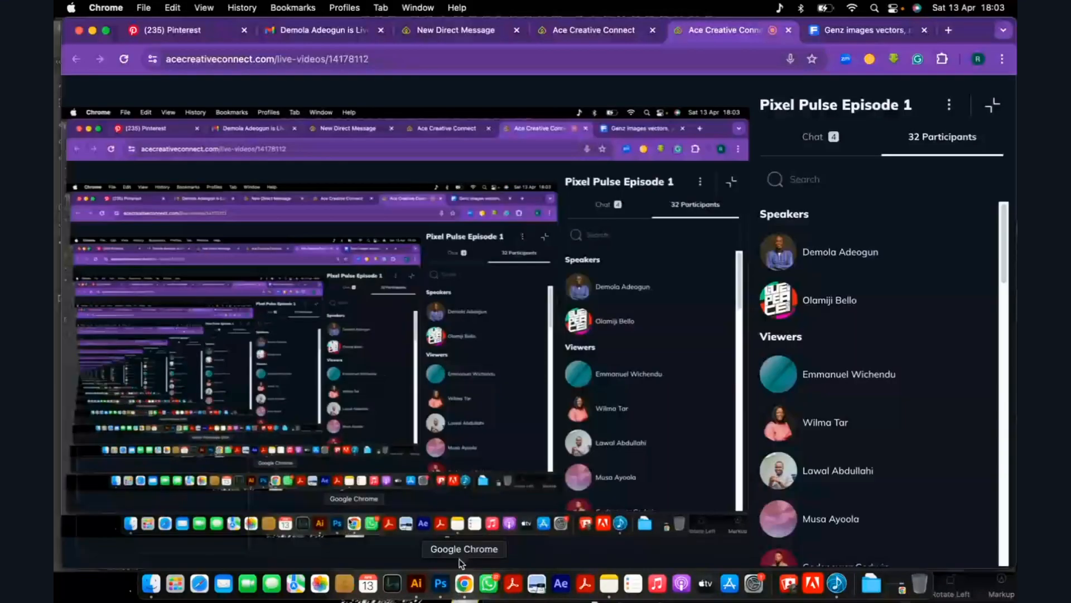
{"action": "left_click", "coordinate": [441, 583]}
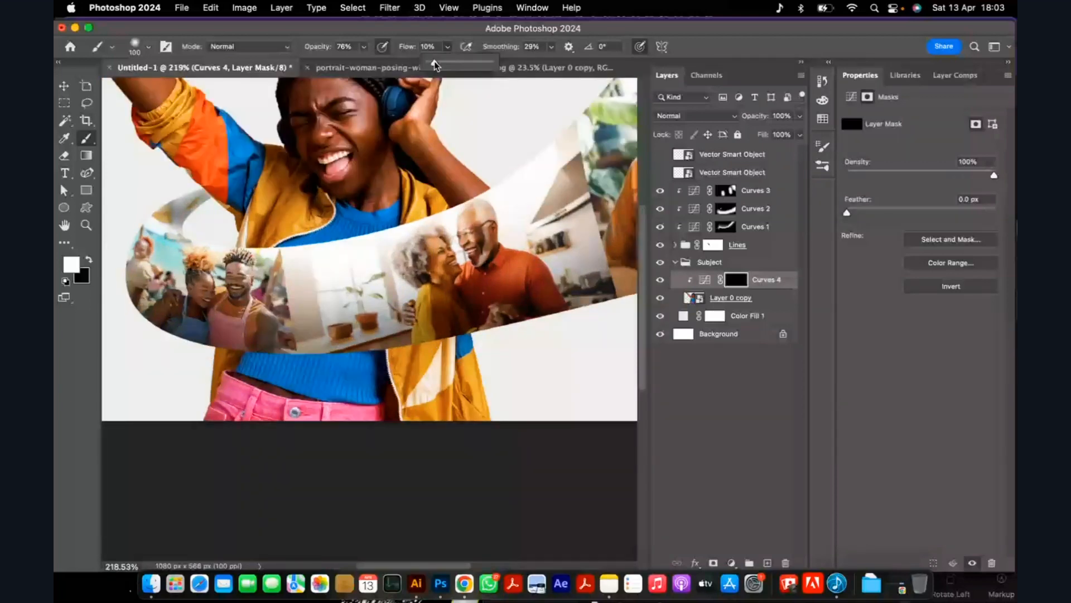
{"action": "left_click_drag", "start_coordinate": [435, 65], "coordinate": [438, 67]}
{"action": "scroll", "coordinate": [432, 231], "scroll_direction": "down", "scroll_amount": 3}
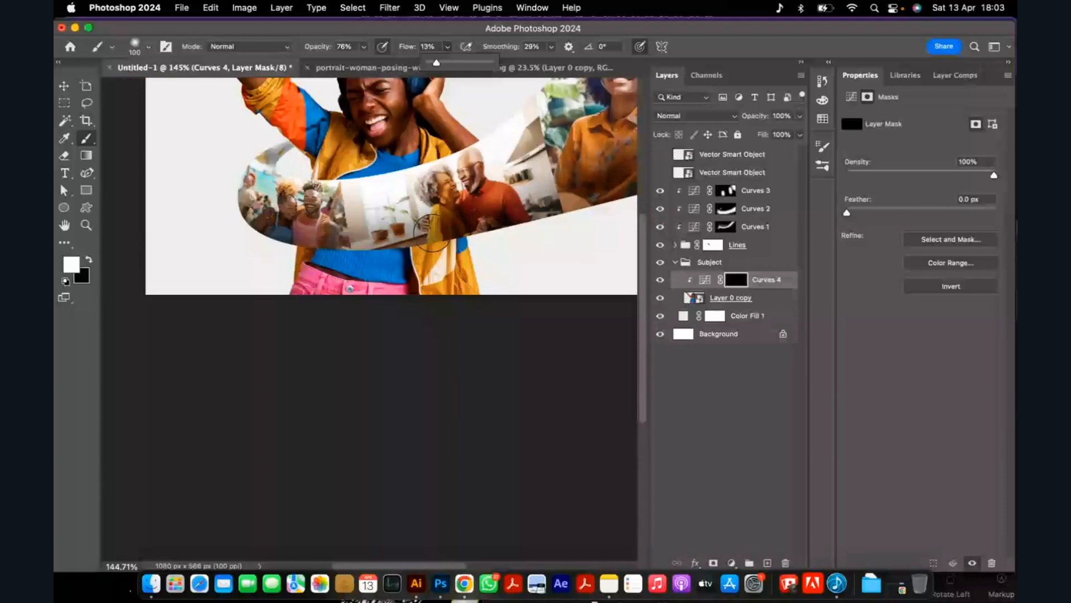
{"action": "key", "text": "]"}
{"action": "key", "text": "]"}
{"action": "key", "text": "]"}
{"action": "key", "text": "]"}
{"action": "left_click_drag", "start_coordinate": [329, 252], "coordinate": [441, 246]}
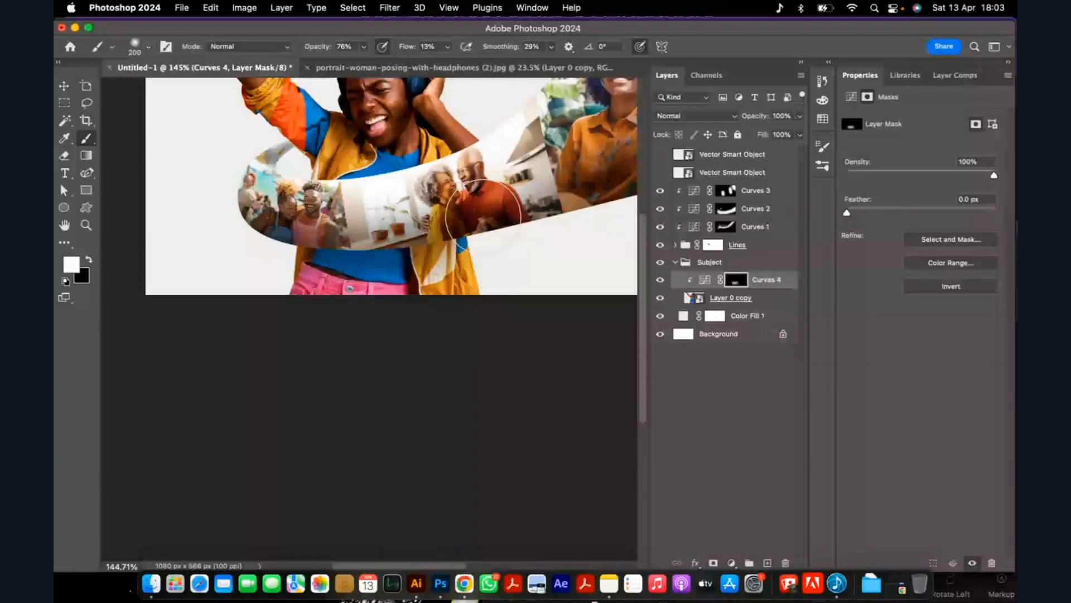
{"action": "scroll", "coordinate": [373, 237], "scroll_direction": "down", "scroll_amount": 2}
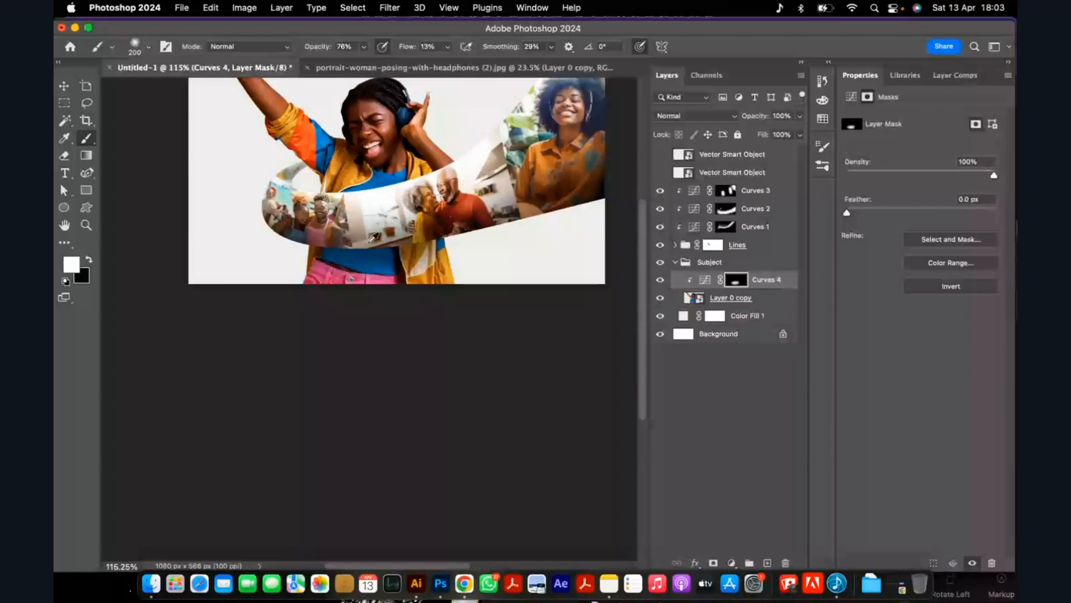
{"action": "scroll", "coordinate": [373, 237], "scroll_direction": "up", "scroll_amount": 3}
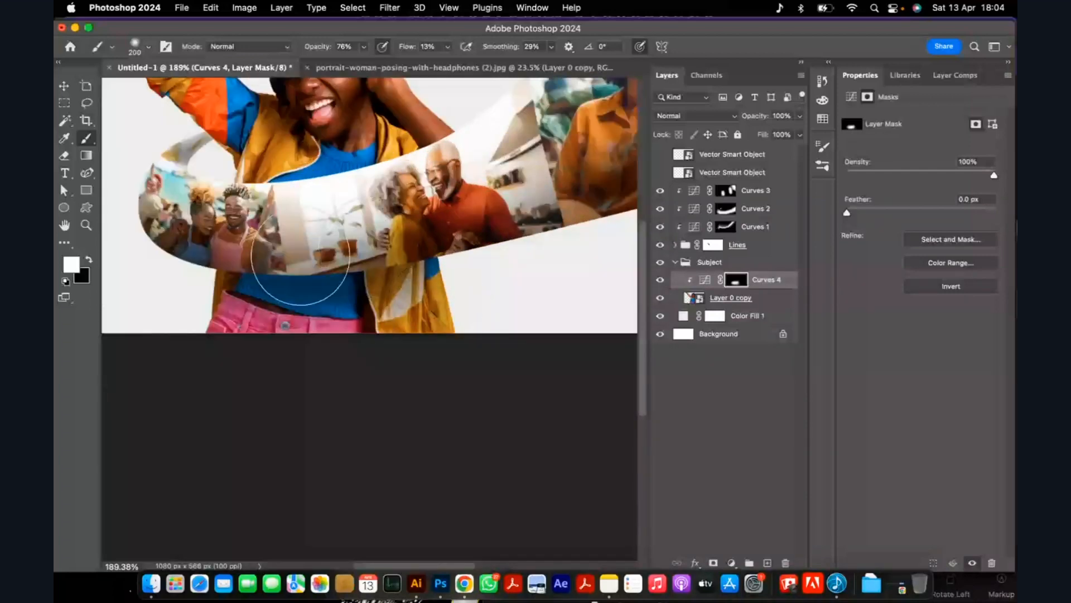
{"action": "scroll", "coordinate": [322, 269], "scroll_direction": "down", "scroll_amount": 1}
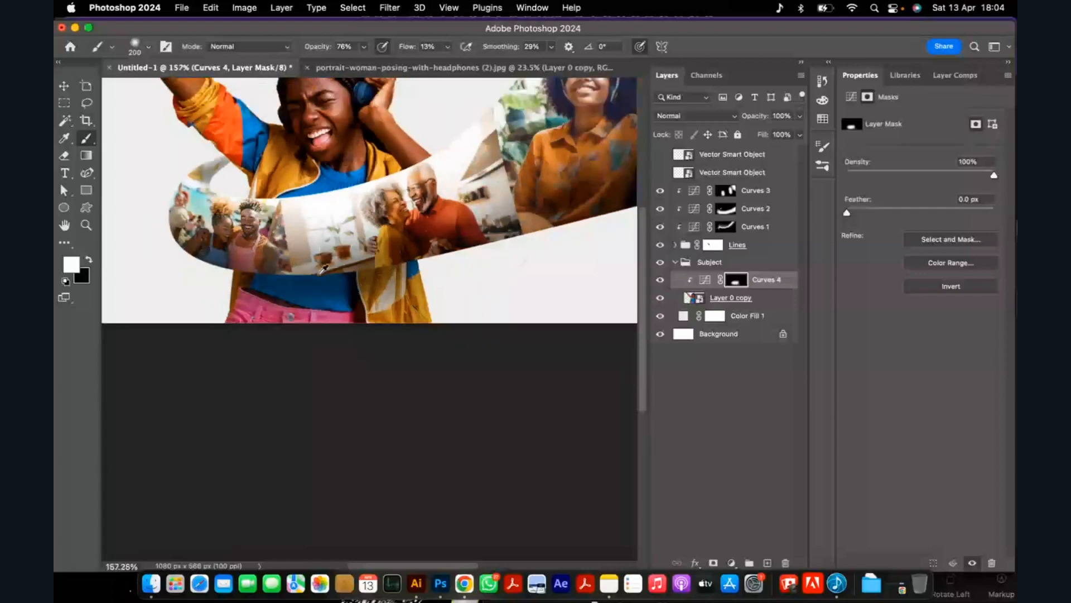
{"action": "scroll", "coordinate": [323, 269], "scroll_direction": "down", "scroll_amount": 3}
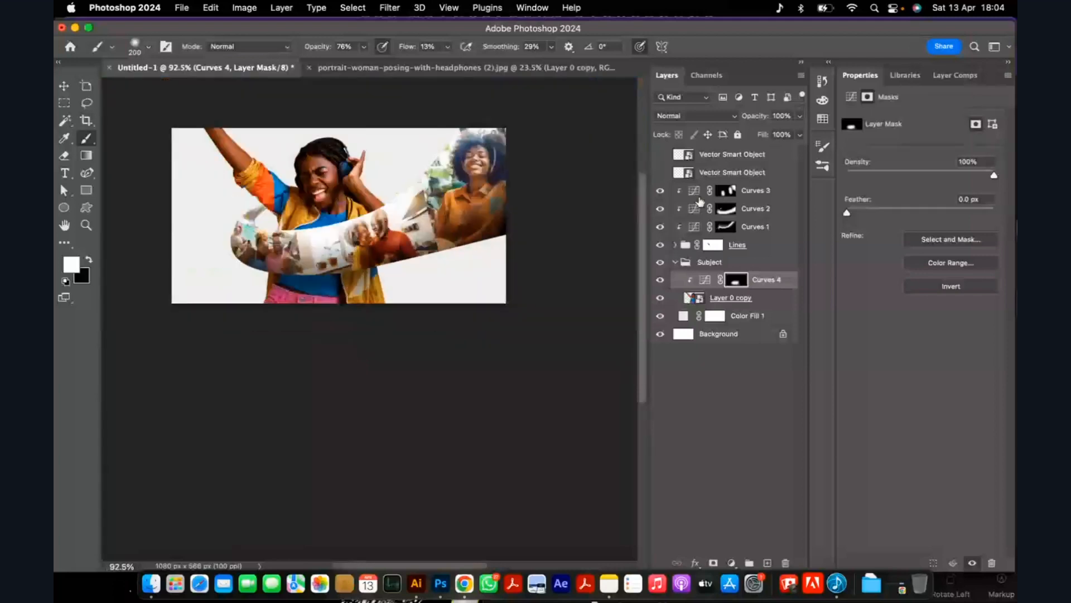
Toggle the Curves 2 layer's visibility to compare the ribbon's shading, and activate its mask with the brush at 100 px.
{"action": "left_click", "coordinate": [660, 210]}
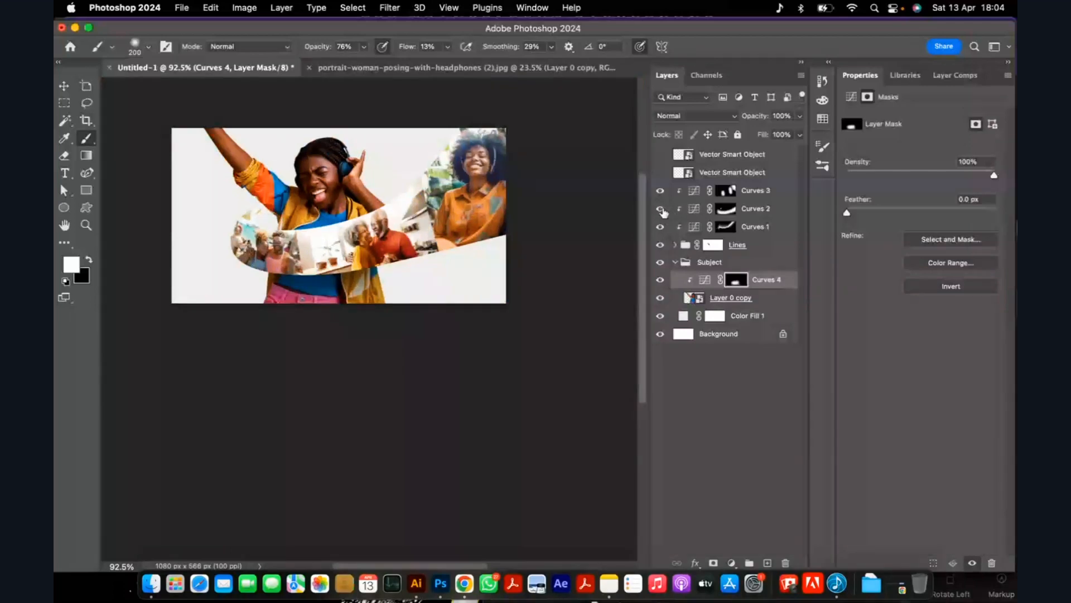
{"action": "left_click", "coordinate": [726, 209]}
{"action": "scroll", "coordinate": [220, 277], "scroll_direction": "up", "scroll_amount": 3}
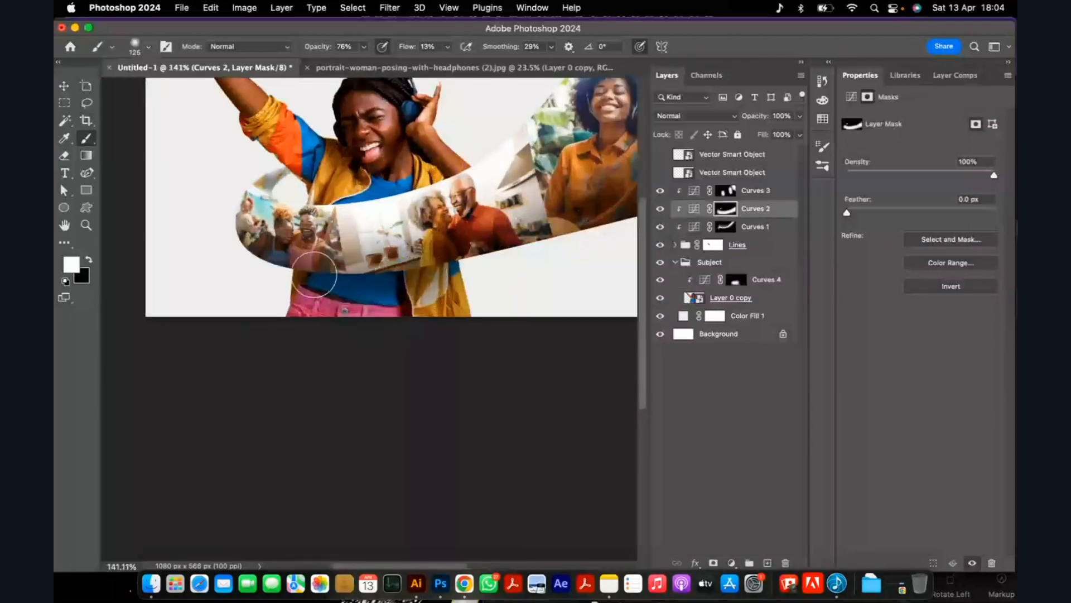
{"action": "key", "text": "bracketleft"}
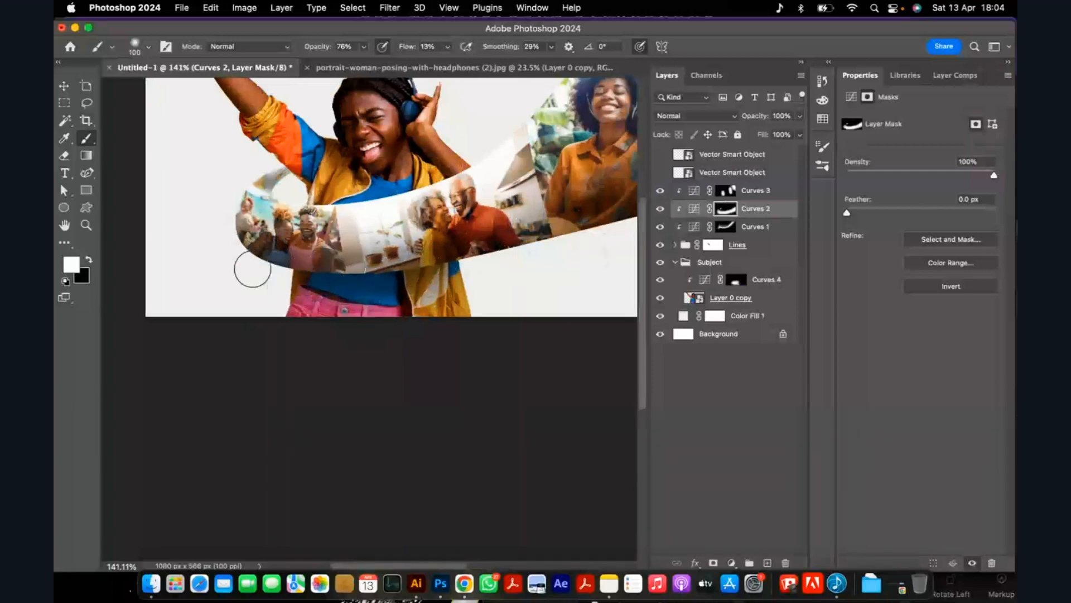
Examine the shaded composition at different scales and briefly show each hidden Vector Smart Object layer in turn.
{"action": "scroll", "coordinate": [262, 262], "scroll_direction": "down", "scroll_amount": 5}
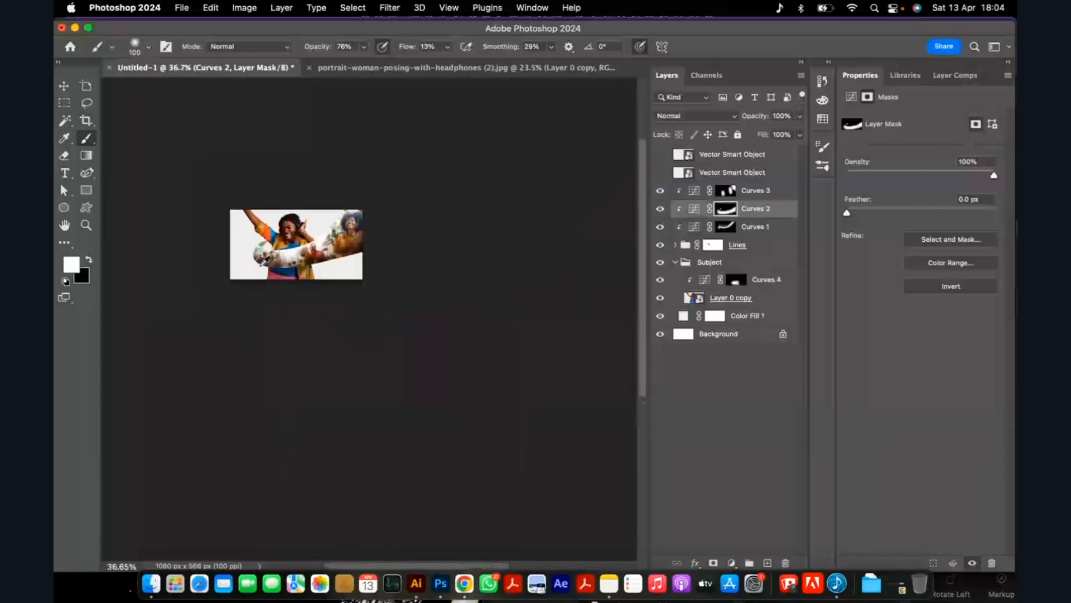
{"action": "scroll", "coordinate": [292, 249], "scroll_direction": "up", "scroll_amount": 4}
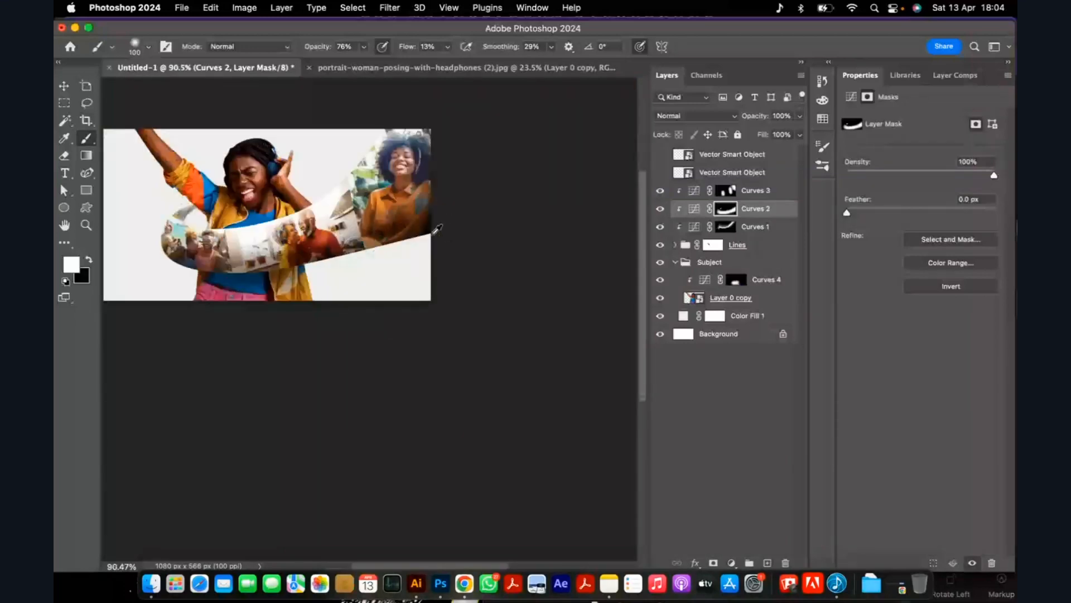
{"action": "scroll", "coordinate": [444, 227], "scroll_direction": "down", "scroll_amount": 2}
{"action": "scroll", "coordinate": [302, 260], "scroll_direction": "up", "scroll_amount": 2}
{"action": "scroll", "coordinate": [272, 287], "scroll_direction": "up", "scroll_amount": 1}
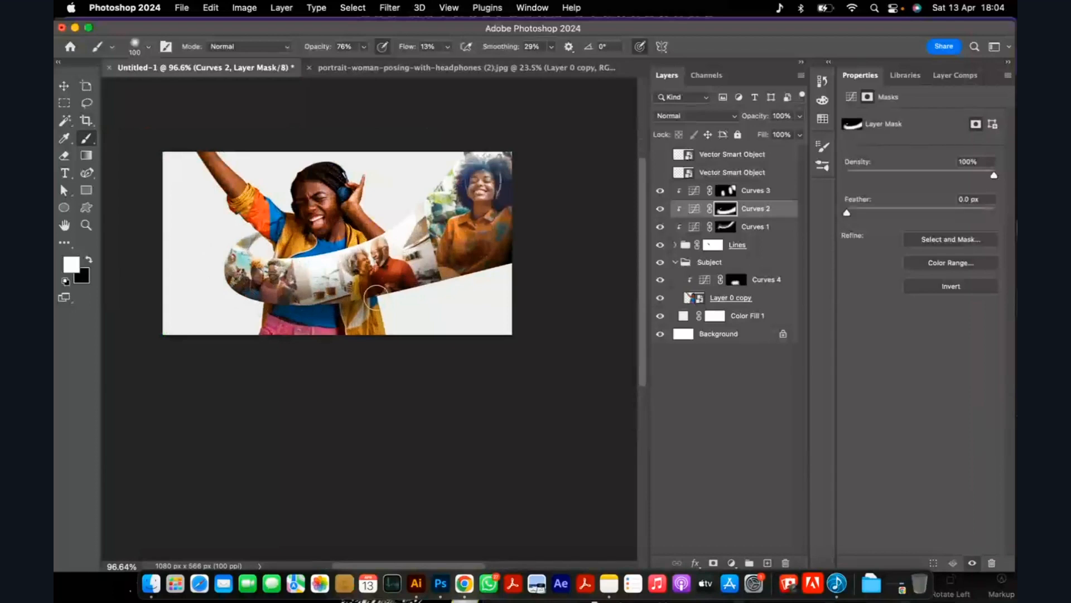
{"action": "scroll", "coordinate": [430, 286], "scroll_direction": "down", "scroll_amount": 2}
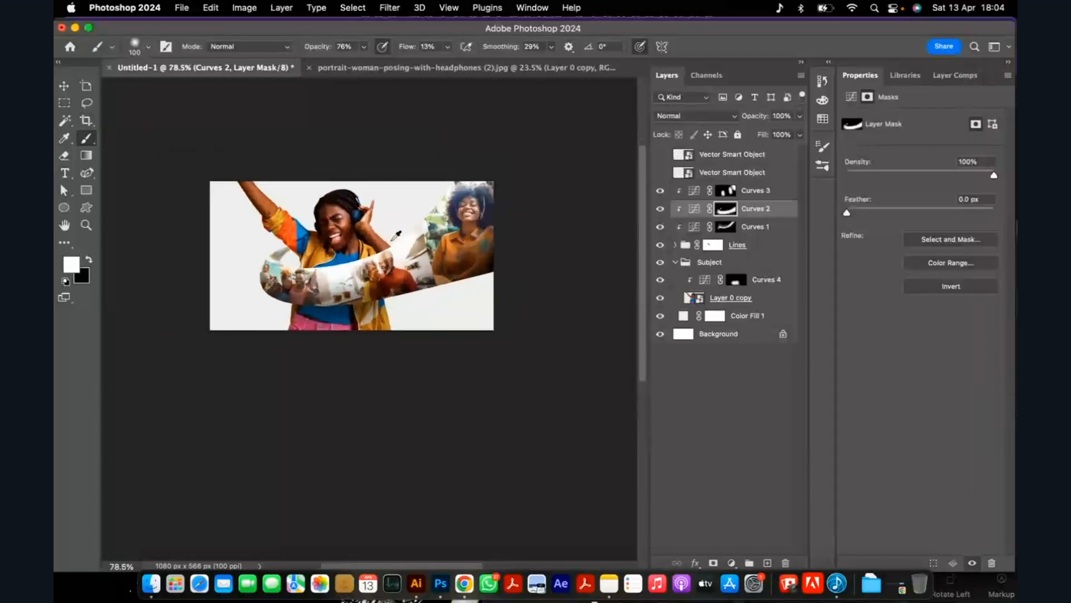
{"action": "scroll", "coordinate": [410, 235], "scroll_direction": "up", "scroll_amount": 2}
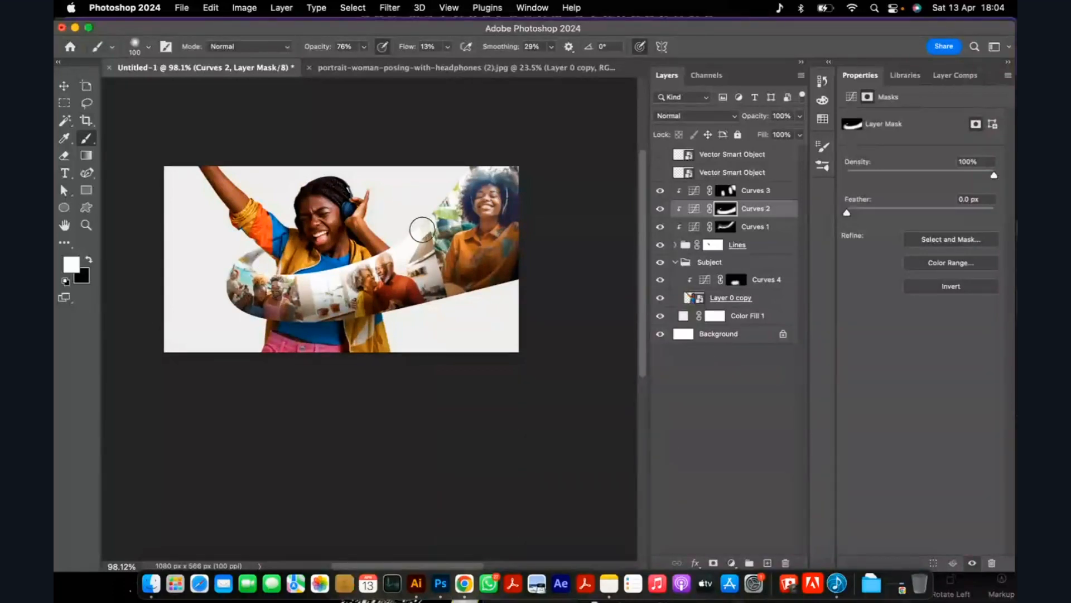
{"action": "left_click", "coordinate": [660, 172]}
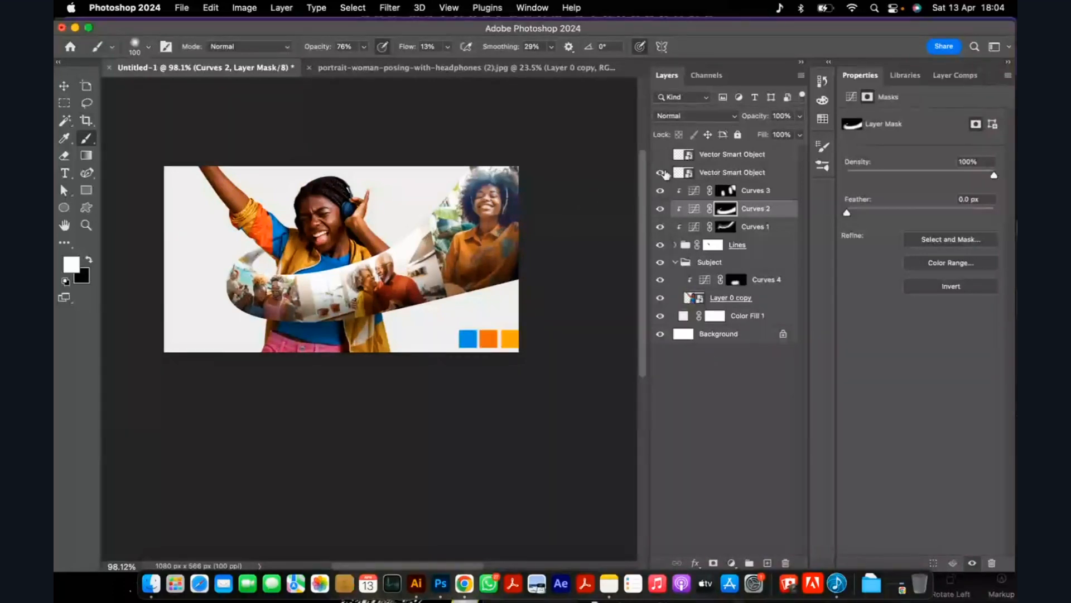
{"action": "left_click", "coordinate": [660, 172]}
{"action": "left_click", "coordinate": [660, 154]}
{"action": "left_click", "coordinate": [661, 156]}
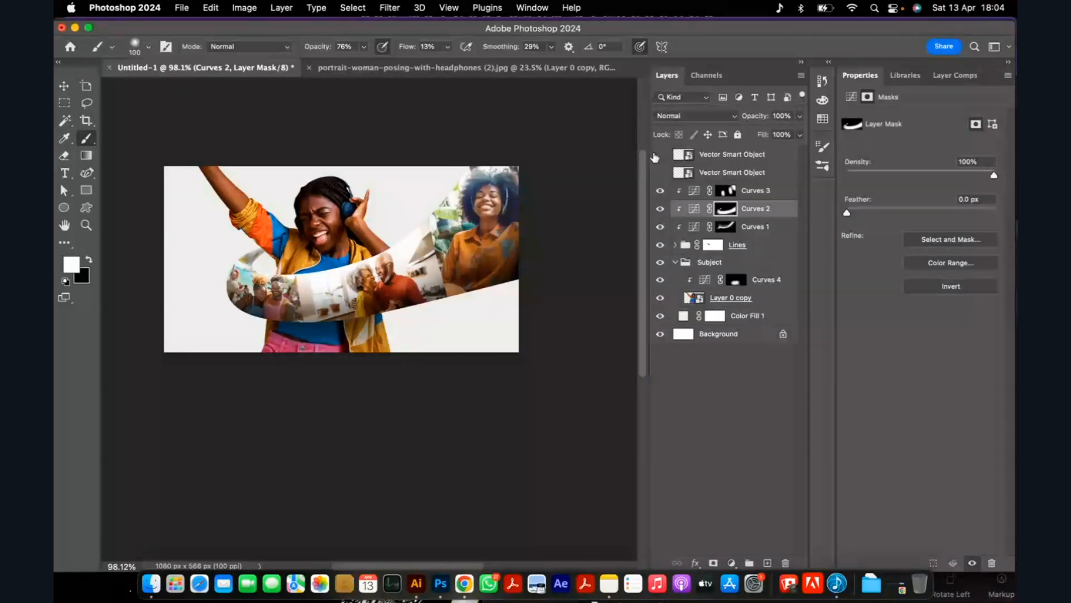
Group the Lines group with Curves 1 to 3 as "3d curve" and collapse the Subject group.
{"action": "scroll", "coordinate": [325, 244], "scroll_direction": "up", "scroll_amount": 3}
{"action": "left_click", "coordinate": [728, 192]}
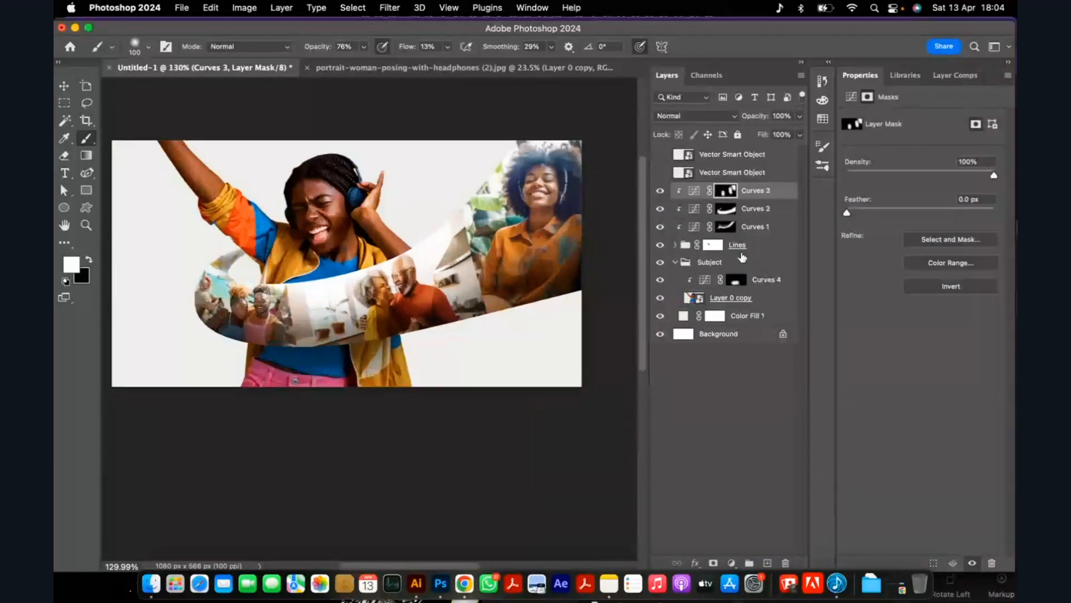
{"action": "left_click", "coordinate": [754, 250], "text": "shift"}
{"action": "key", "text": "super+g"}
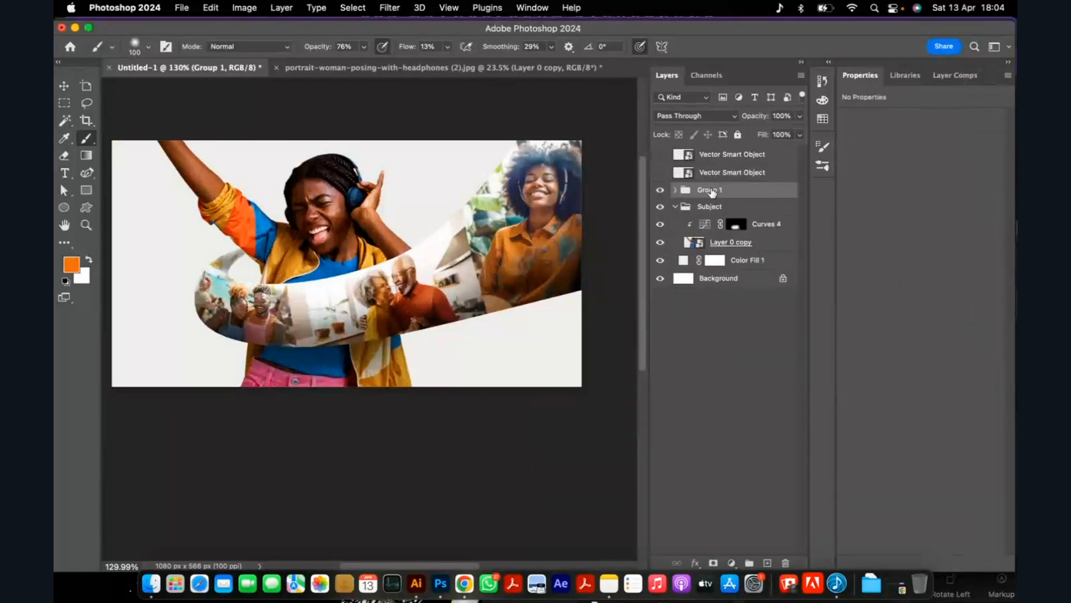
{"action": "double_click", "coordinate": [708, 190]}
{"action": "type", "text": "3d curve"}
{"action": "left_click", "coordinate": [675, 206]}
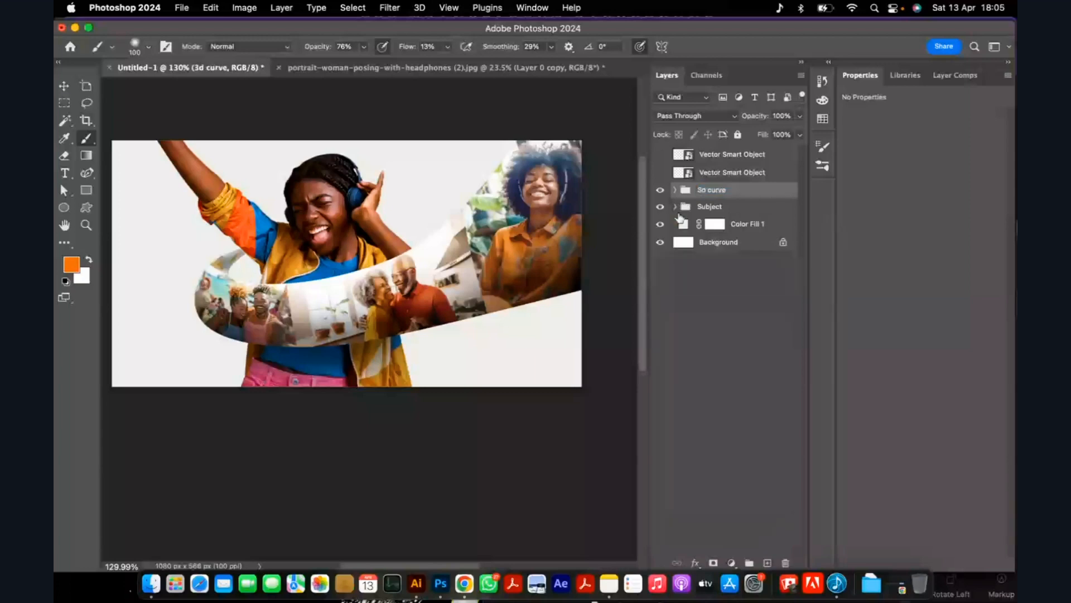
Add a new empty layer directly above Color Fill 1, below the Subject group.
{"action": "scroll", "coordinate": [413, 303], "scroll_direction": "down", "scroll_amount": 1}
{"action": "scroll", "coordinate": [407, 228], "scroll_direction": "up", "scroll_amount": 3}
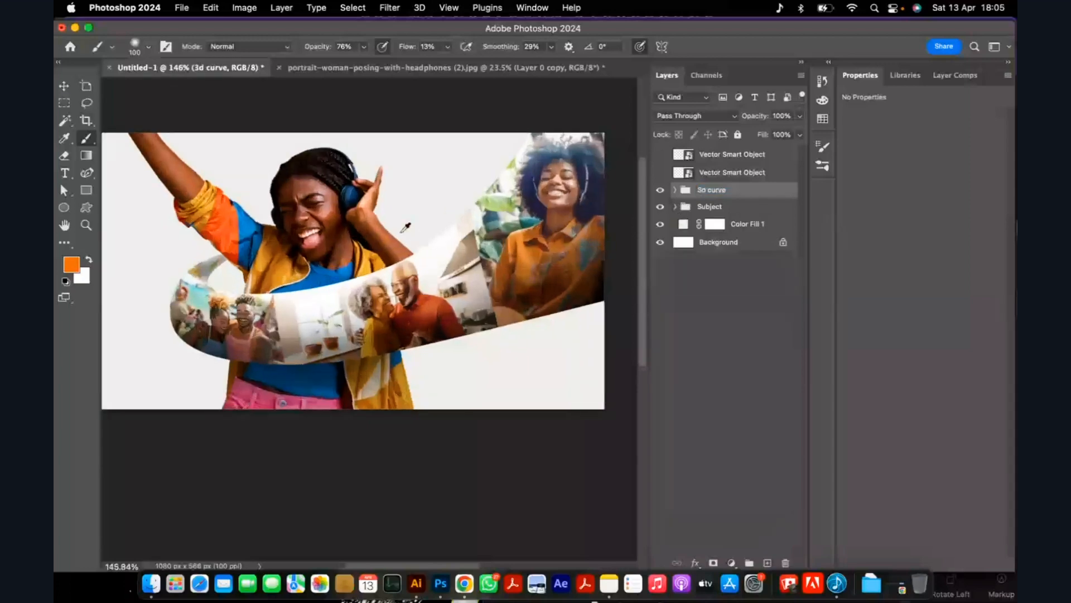
{"action": "scroll", "coordinate": [399, 234], "scroll_direction": "down", "scroll_amount": 6}
{"action": "scroll", "coordinate": [487, 234], "scroll_direction": "up", "scroll_amount": 3}
{"action": "key", "text": "v"}
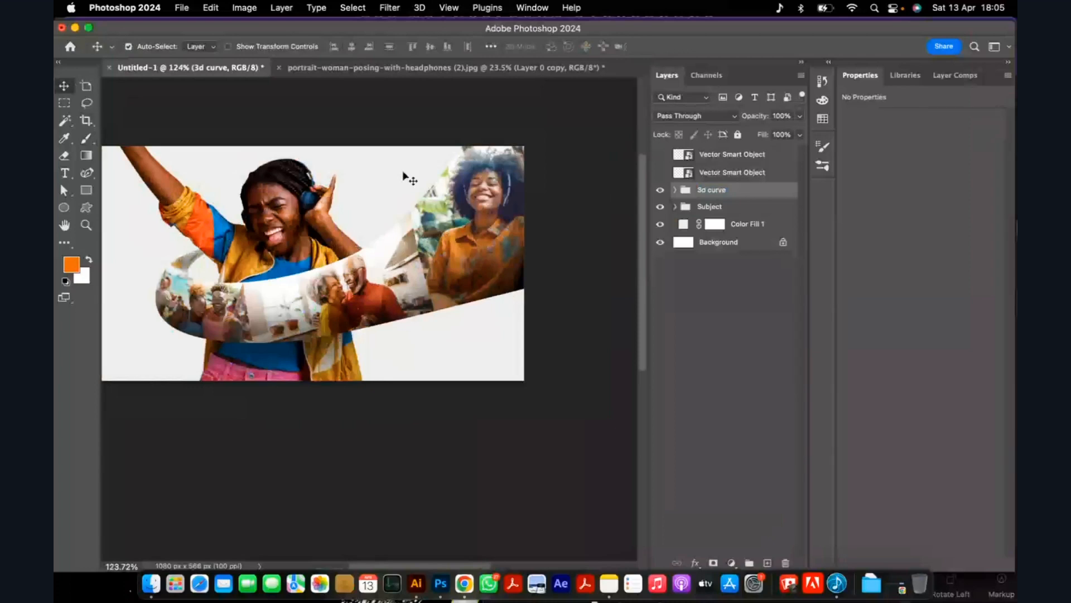
{"action": "left_click", "coordinate": [767, 562]}
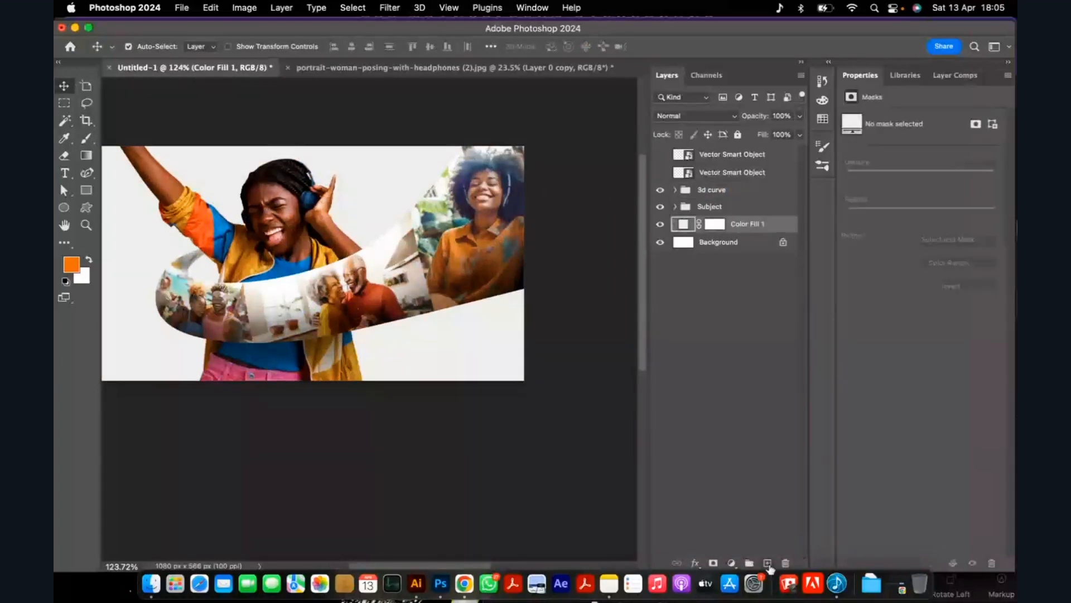
Lasso the right part of the canvas along a wavy edge through the woman, about 678 by 566 px.
{"action": "scroll", "coordinate": [385, 168], "scroll_direction": "down", "scroll_amount": 2}
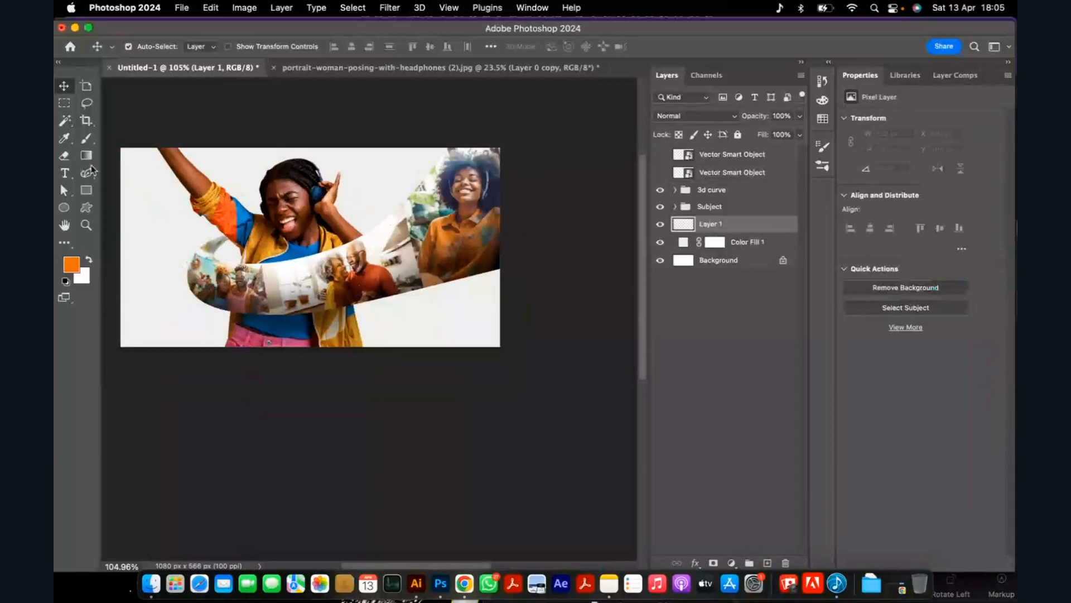
{"action": "left_click", "coordinate": [86, 103]}
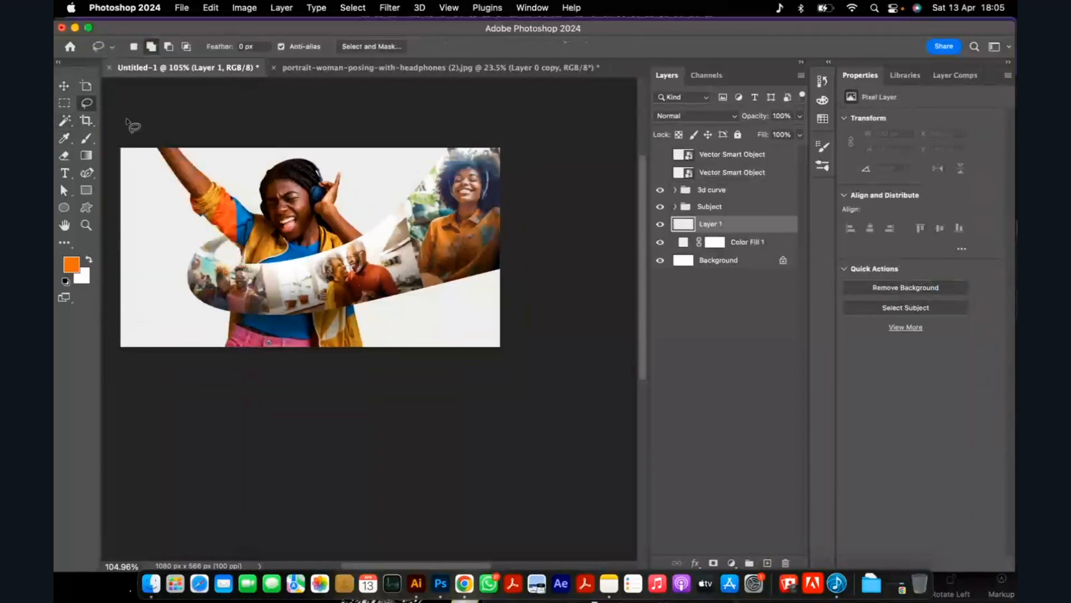
{"action": "mouse_move", "coordinate": [311, 141]}
{"action": "left_mouse_down"}
{"action": "mouse_move", "coordinate": [281, 227]}
{"action": "mouse_move", "coordinate": [288, 255]}
{"action": "mouse_move", "coordinate": [262, 292]}
{"action": "left_mouse_up"}
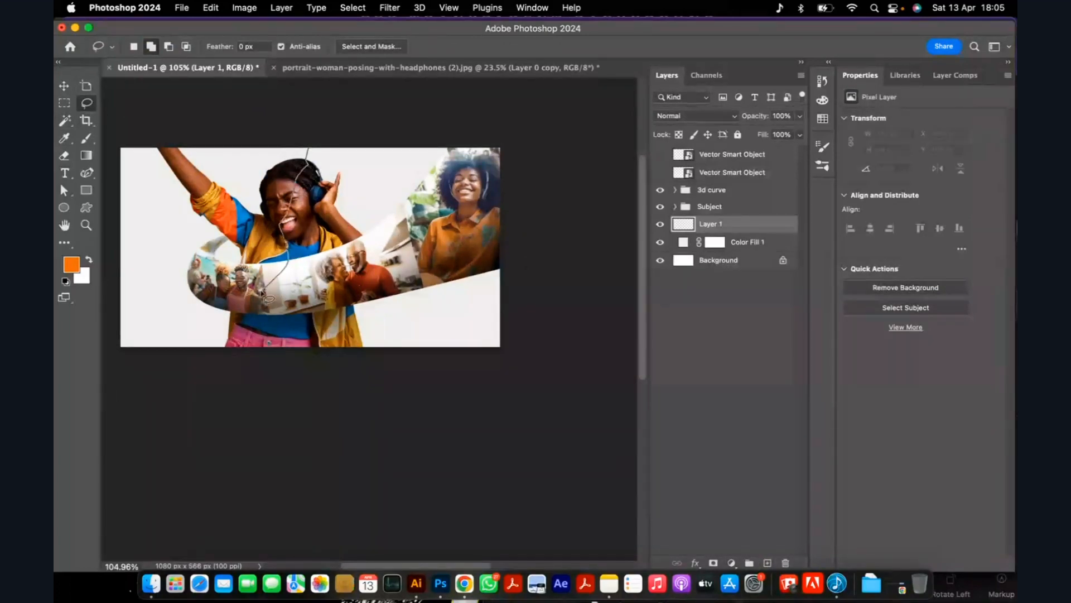
{"action": "mouse_move", "coordinate": [262, 292]}
{"action": "left_mouse_down"}
{"action": "mouse_move", "coordinate": [544, 387]}
{"action": "mouse_move", "coordinate": [386, 139]}
{"action": "mouse_move", "coordinate": [321, 142]}
{"action": "left_mouse_up"}
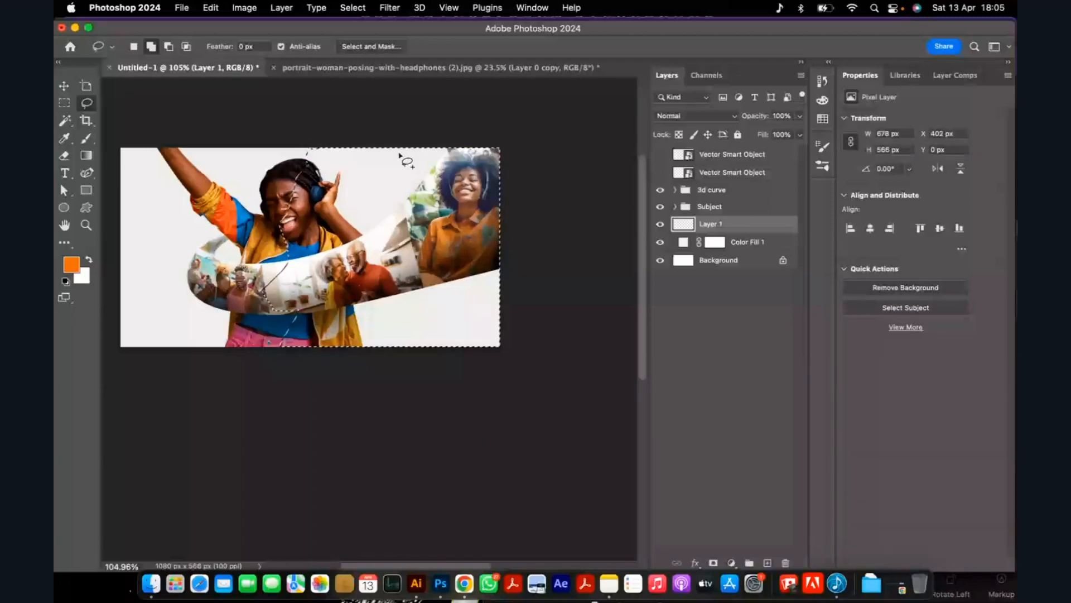
Convert the lasso selection to a work path with a tolerance of 0.5 pixels.
{"action": "right_click", "coordinate": [383, 173]}
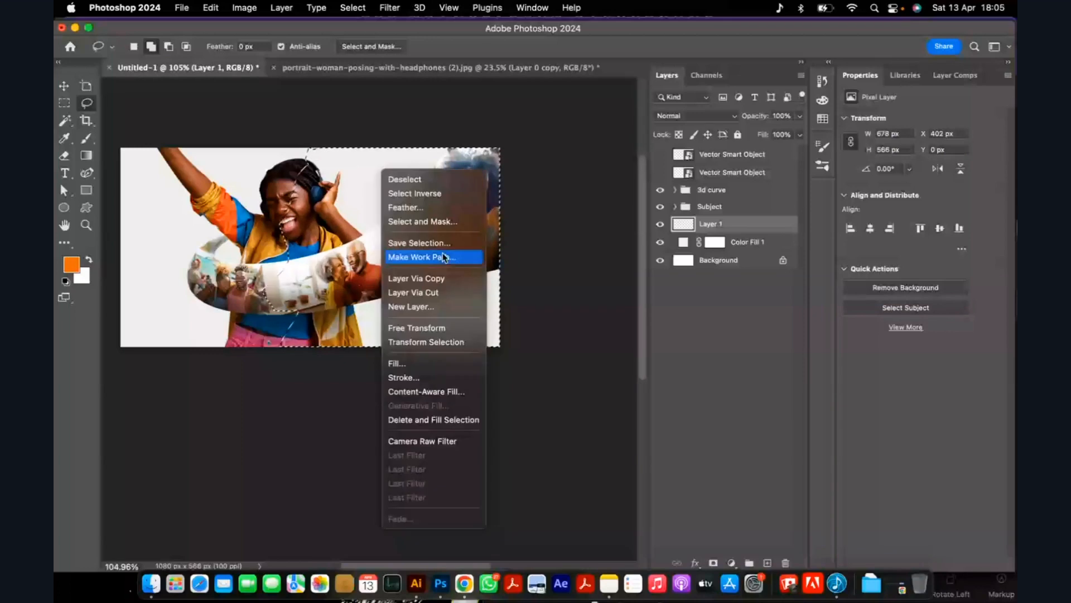
{"action": "left_click", "coordinate": [445, 257]}
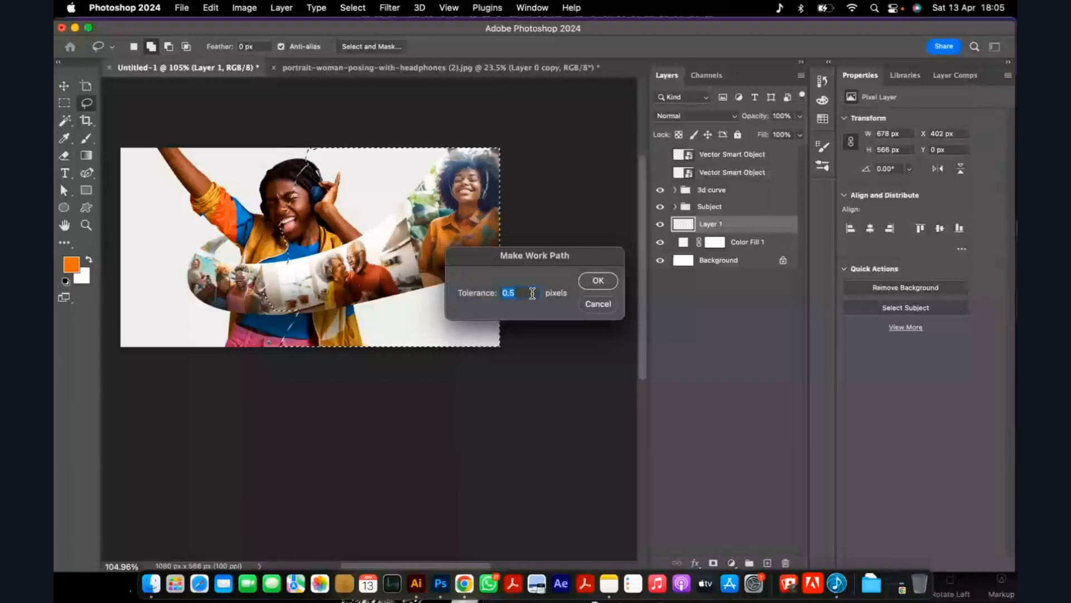
{"action": "left_click", "coordinate": [597, 280]}
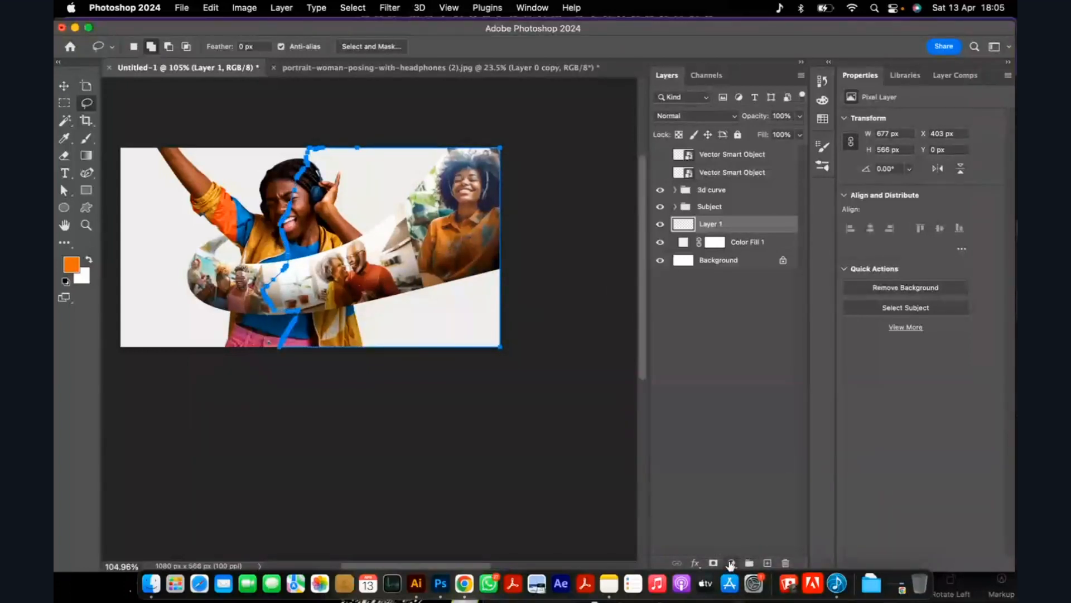
Fill the wavy work path with a new solid colour layer in orange (#ee6709), then deselect it.
{"action": "left_click", "coordinate": [731, 563]}
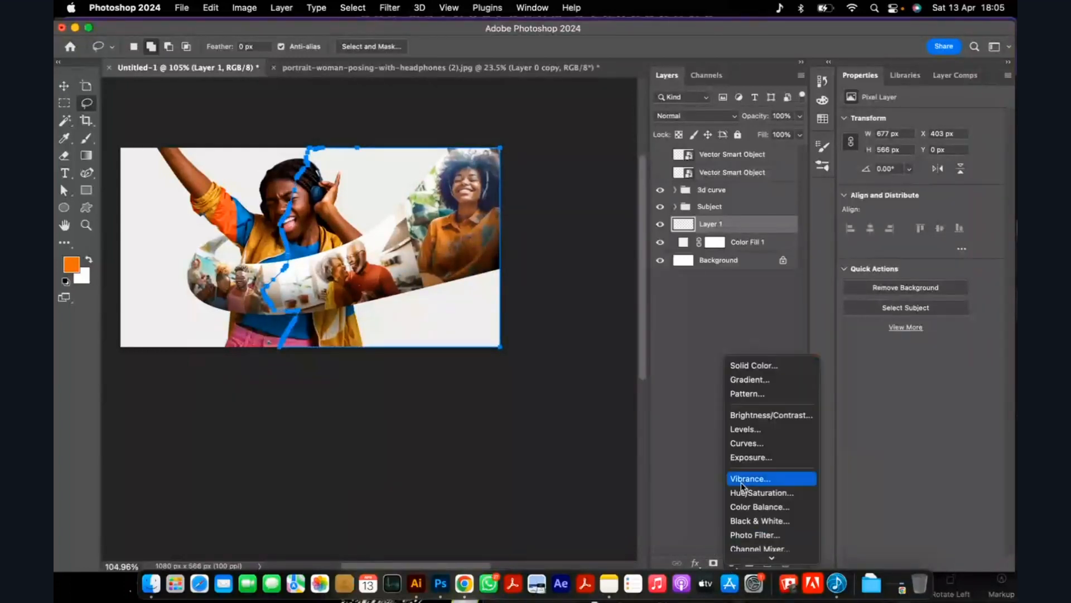
{"action": "left_click", "coordinate": [757, 367]}
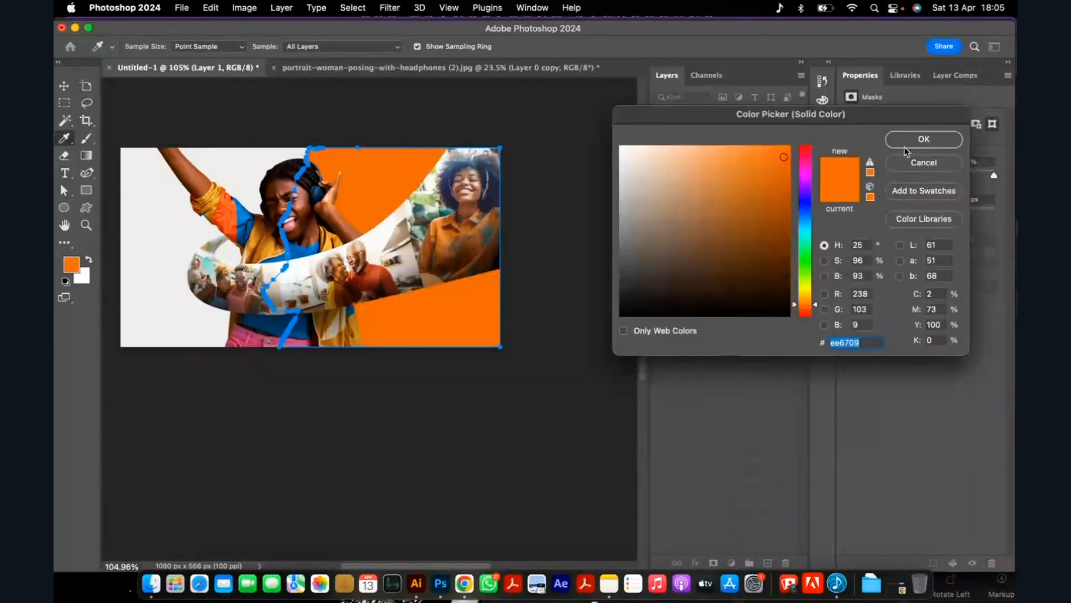
{"action": "left_click", "coordinate": [923, 139]}
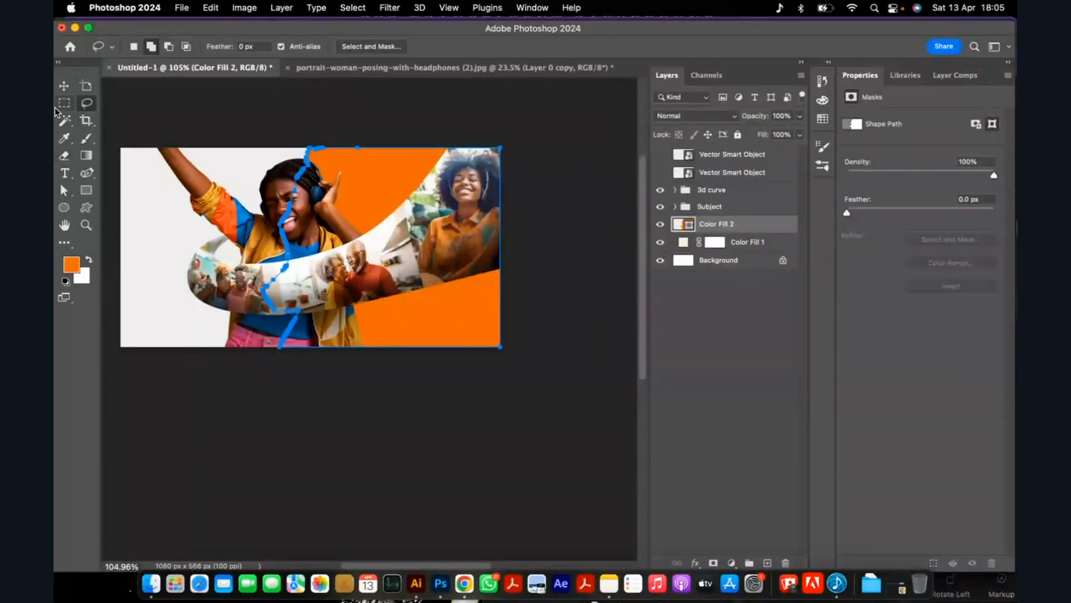
{"action": "left_click", "coordinate": [64, 85]}
{"action": "left_click", "coordinate": [321, 129]}
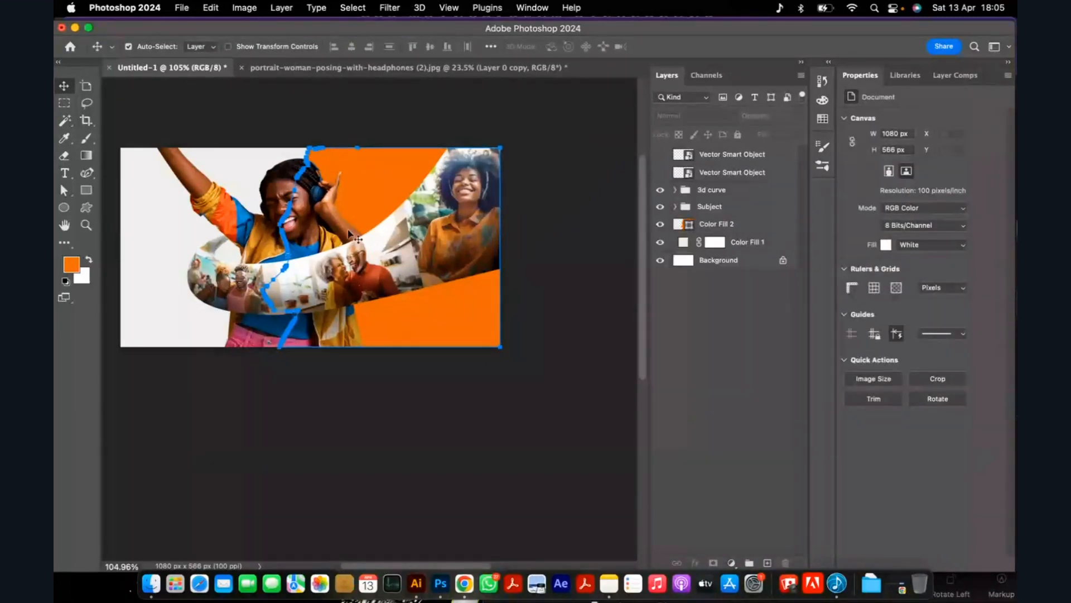
{"action": "key", "text": "p"}
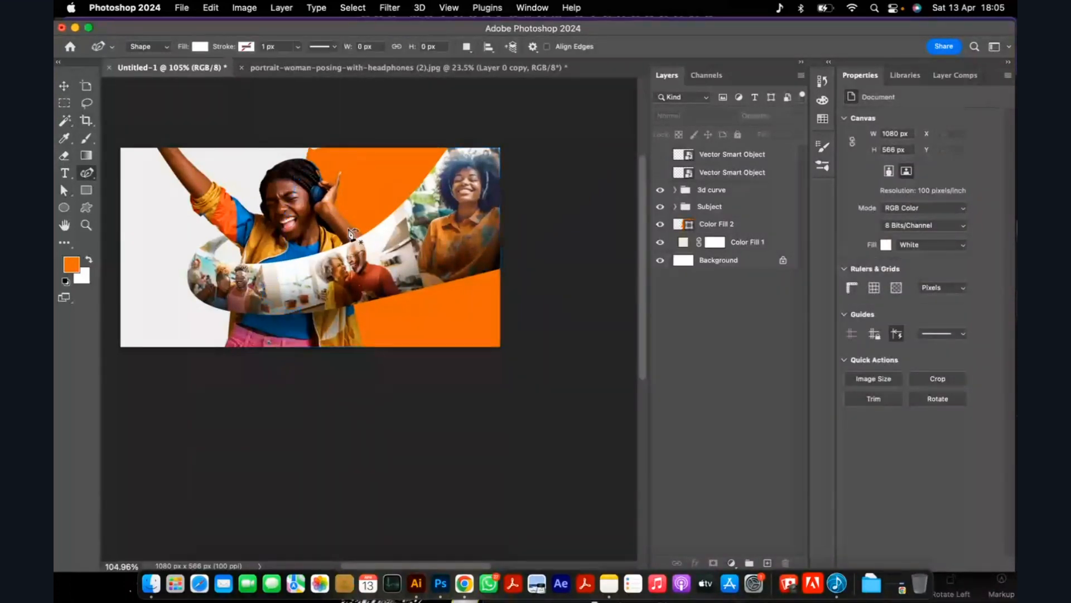
{"action": "left_click", "coordinate": [64, 86]}
{"action": "left_click_drag", "start_coordinate": [366, 181], "coordinate": [395, 189]}
{"action": "double_click", "coordinate": [695, 228]}
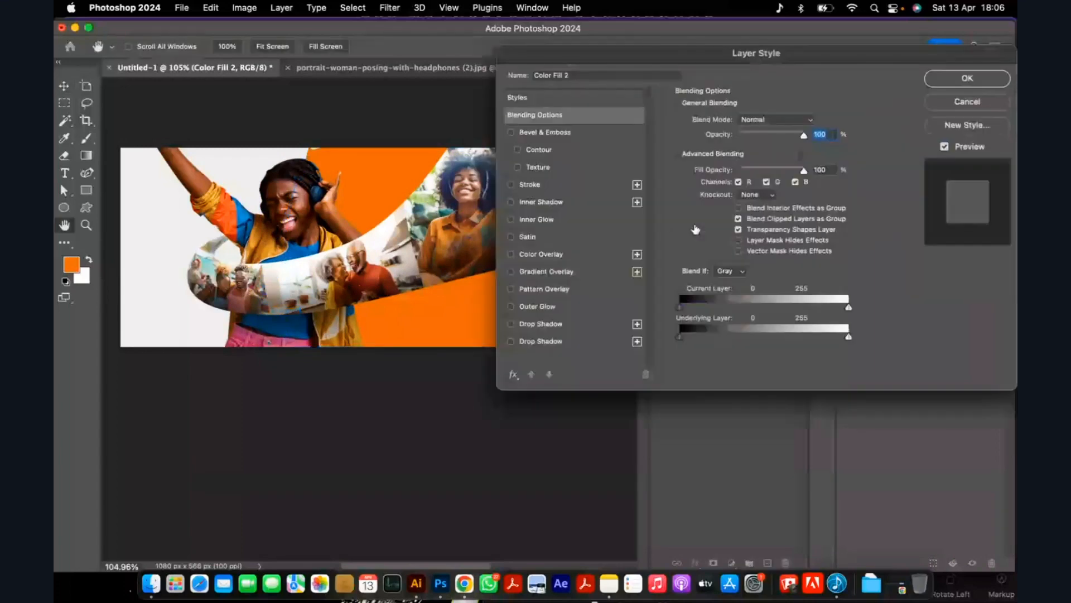
{"action": "left_click", "coordinate": [964, 101]}
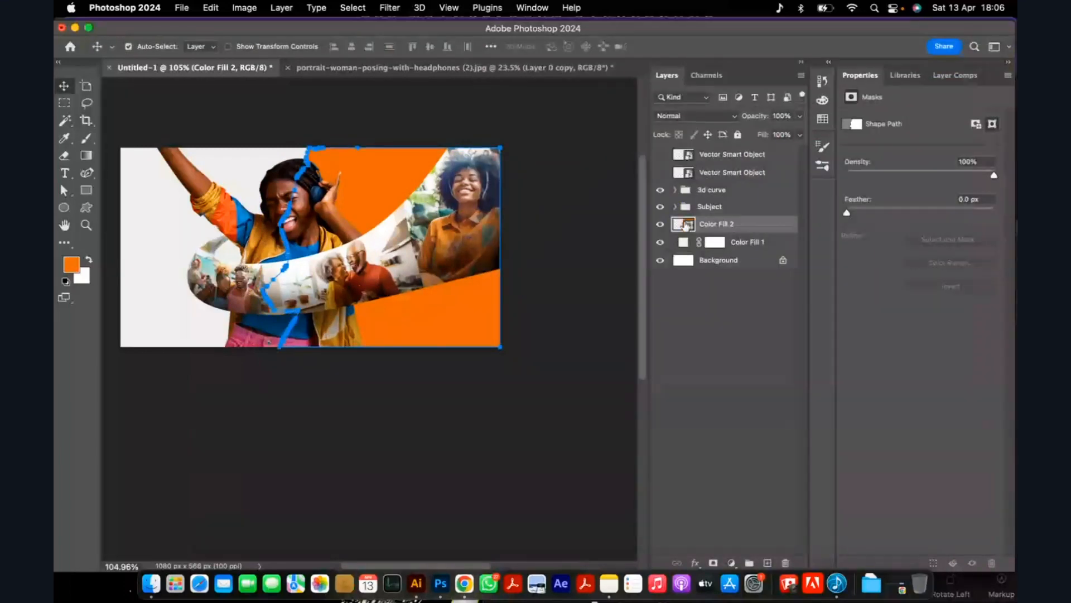
{"action": "double_click", "coordinate": [688, 226]}
{"action": "left_click", "coordinate": [734, 212]}
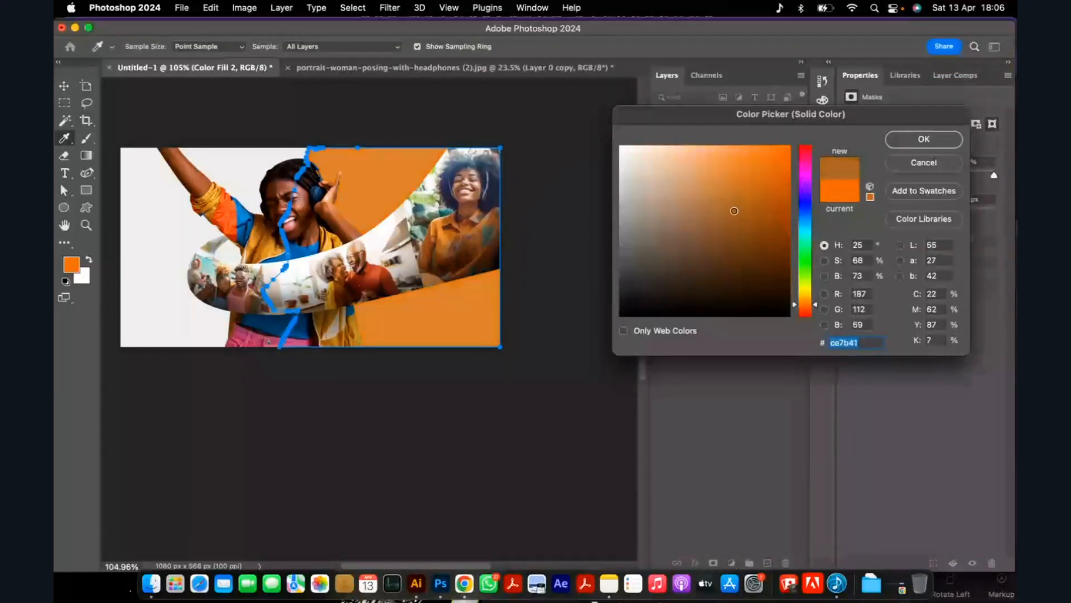
{"action": "left_click", "coordinate": [905, 162]}
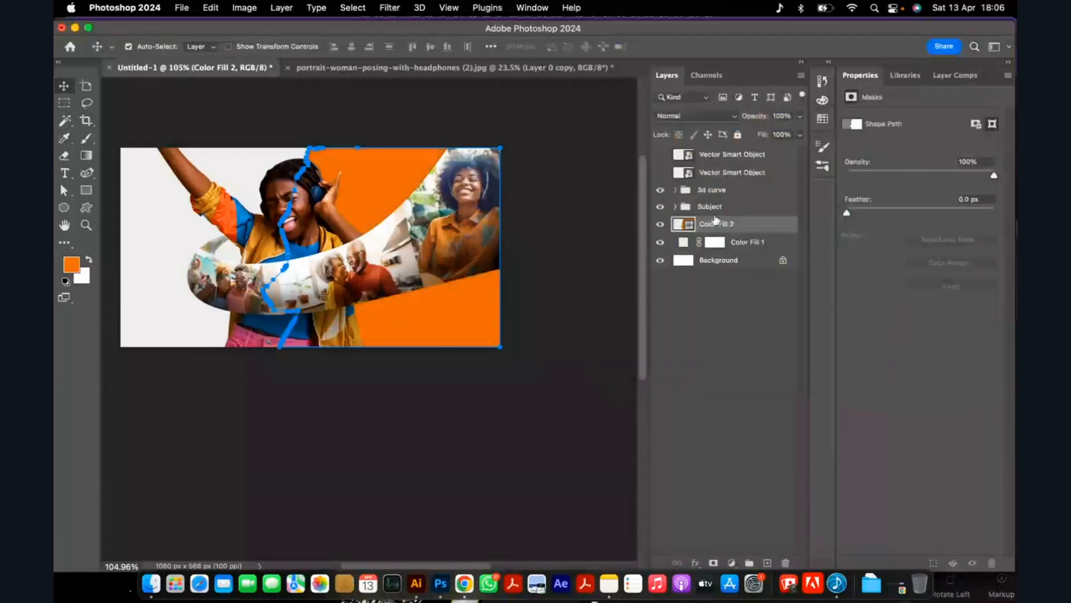
{"action": "left_click", "coordinate": [558, 286]}
{"action": "key", "text": "p"}
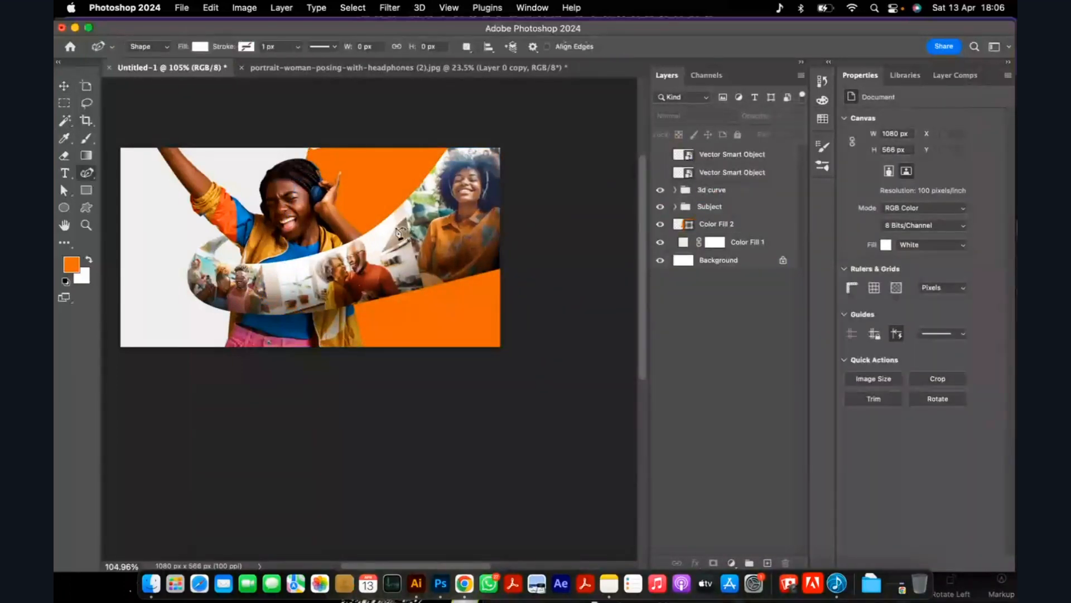
{"action": "left_click", "coordinate": [679, 228]}
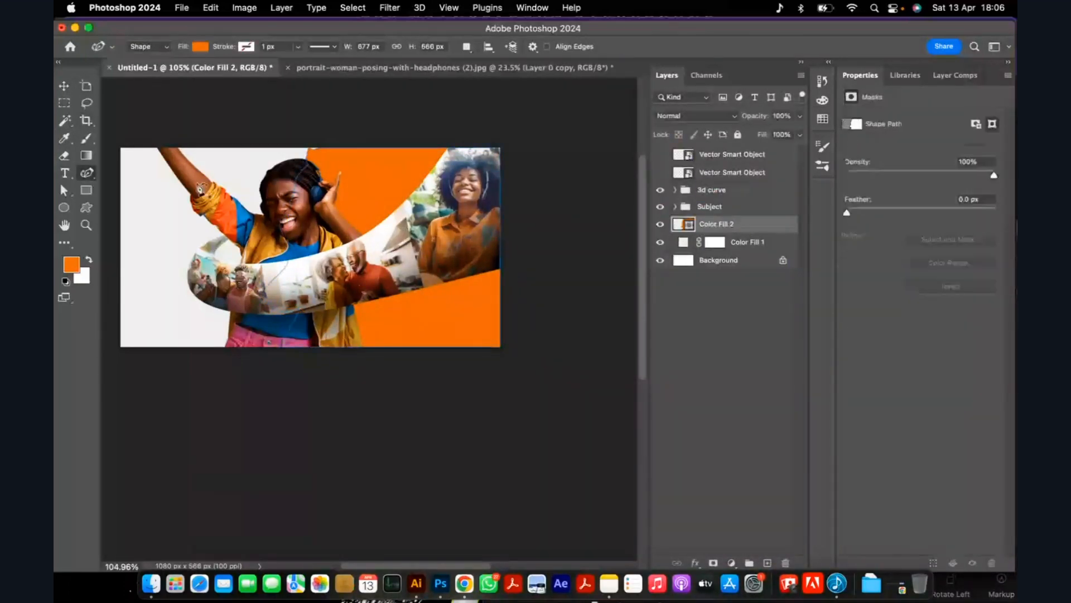
{"action": "key", "text": "a"}
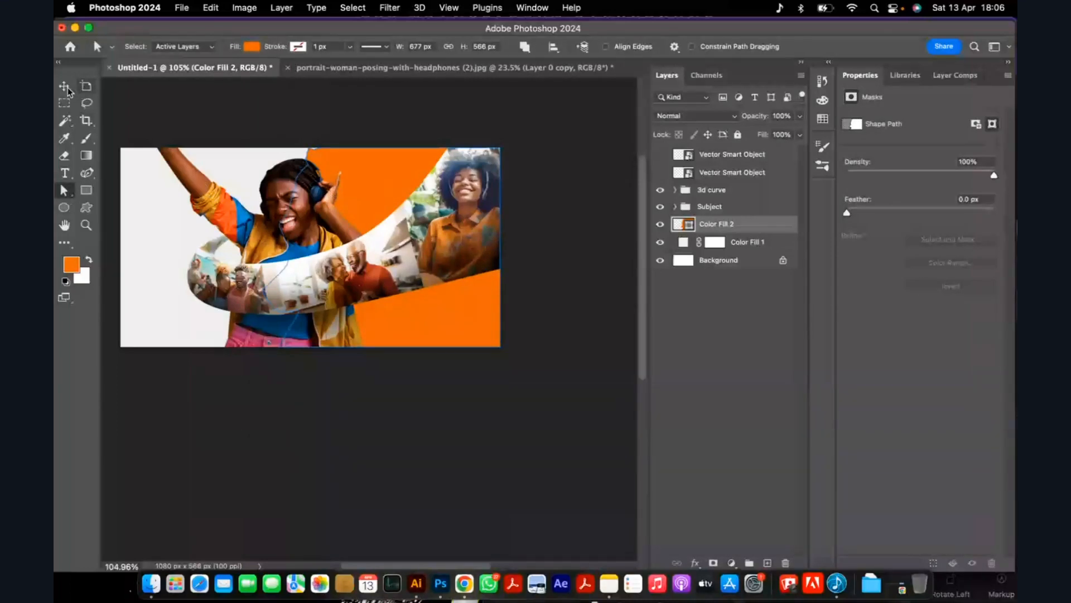
{"action": "left_click", "coordinate": [88, 173]}
{"action": "key", "text": "v"}
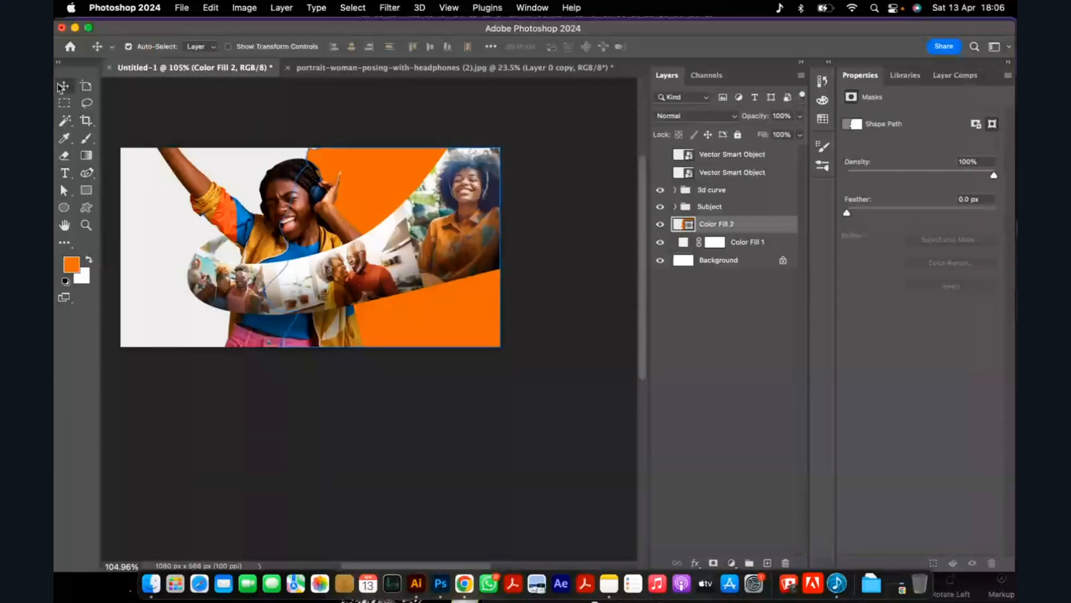
{"action": "left_click", "coordinate": [210, 8]}
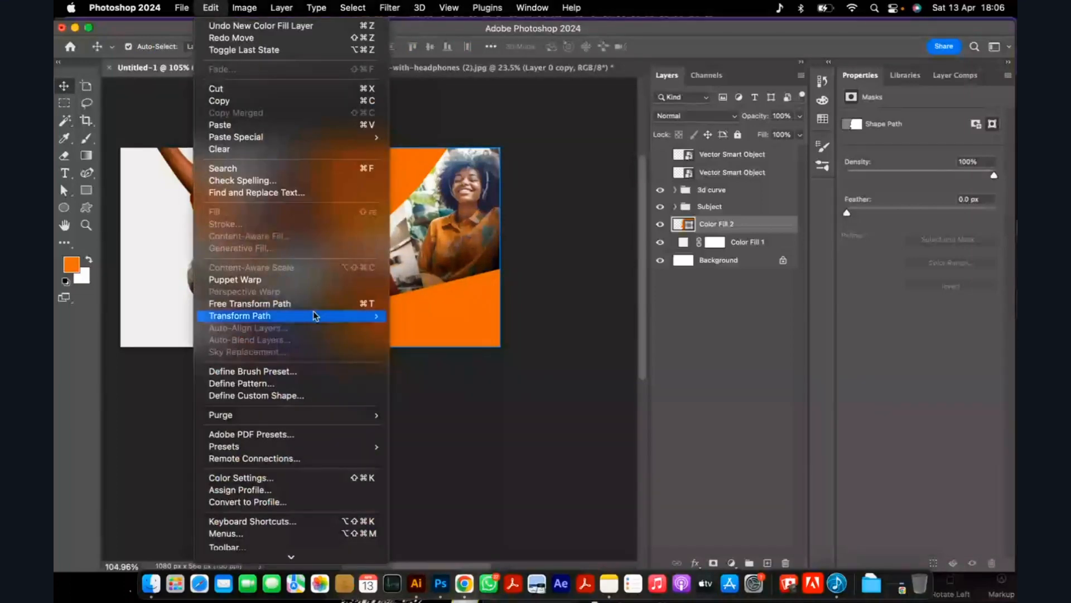
{"action": "left_click", "coordinate": [291, 401]}
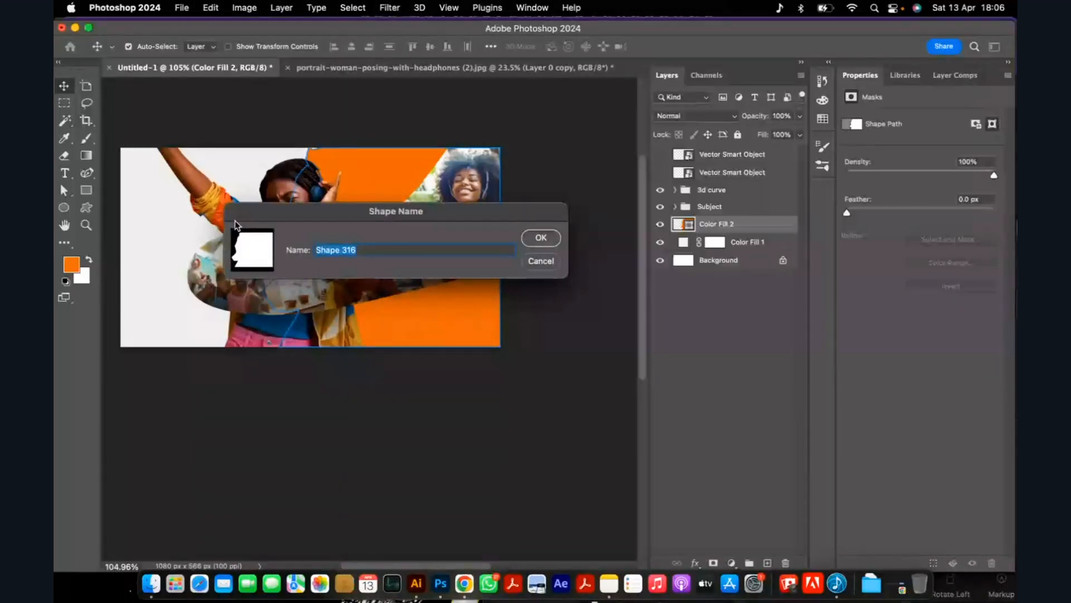
{"action": "left_click", "coordinate": [542, 262]}
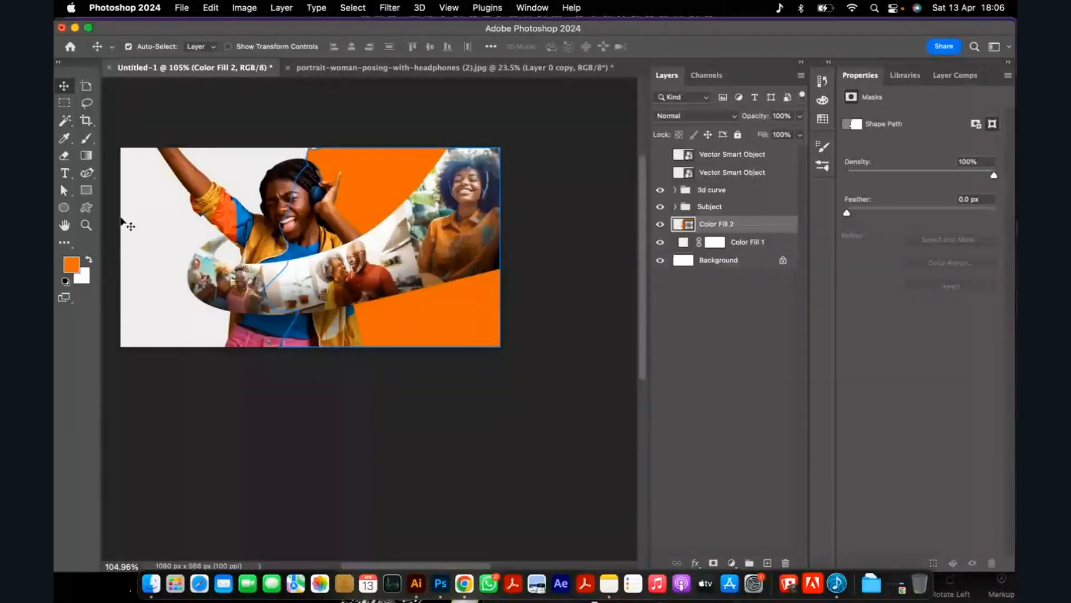
Define the orange wavy shape as a custom shape named "my shape".
{"action": "left_click", "coordinate": [86, 173]}
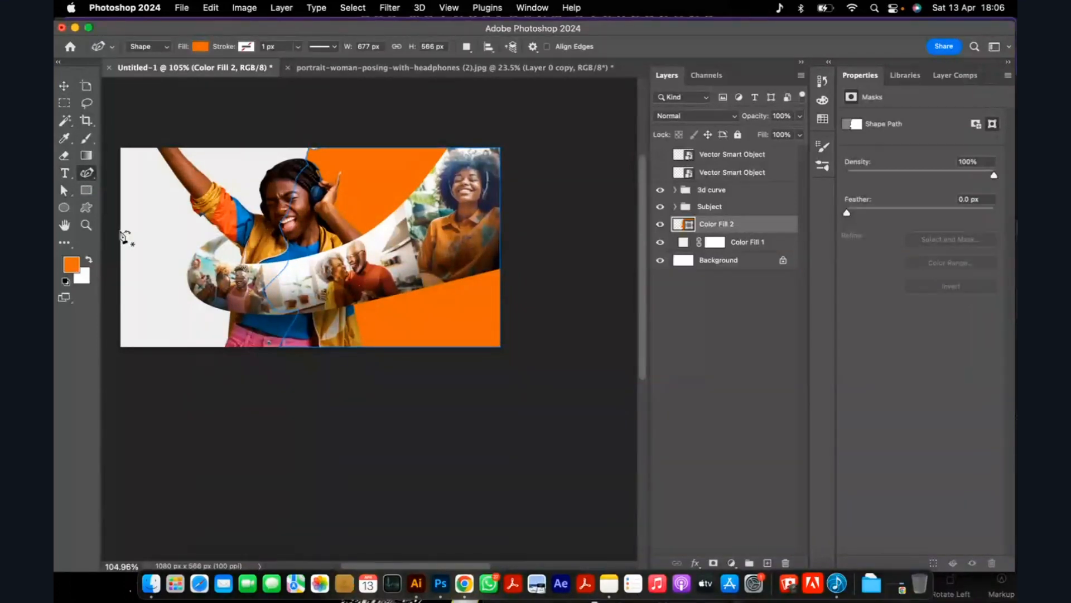
{"action": "left_click", "coordinate": [86, 191]}
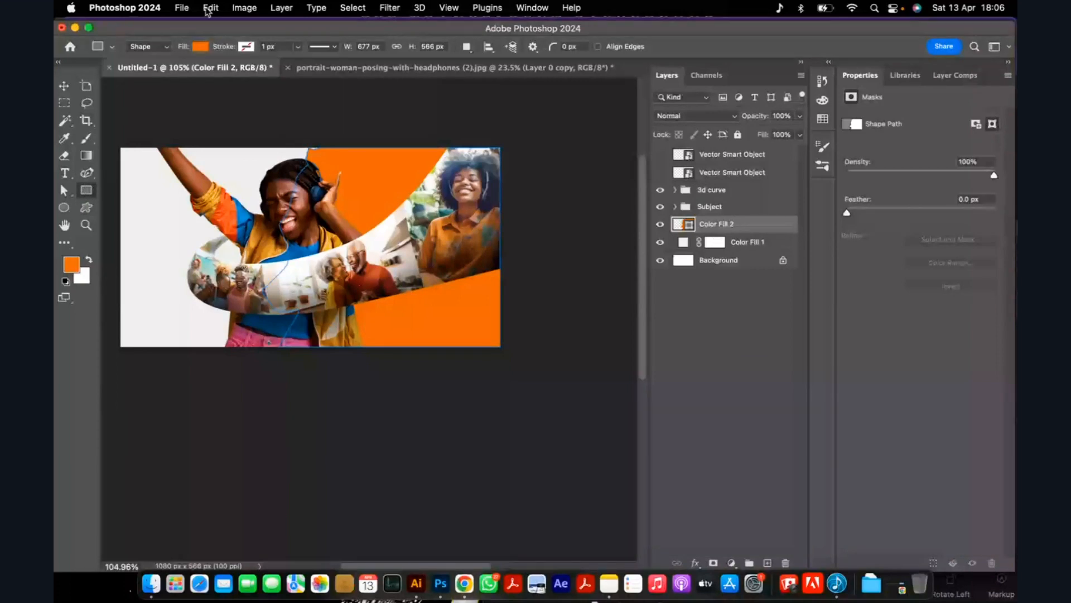
{"action": "left_click", "coordinate": [210, 7]}
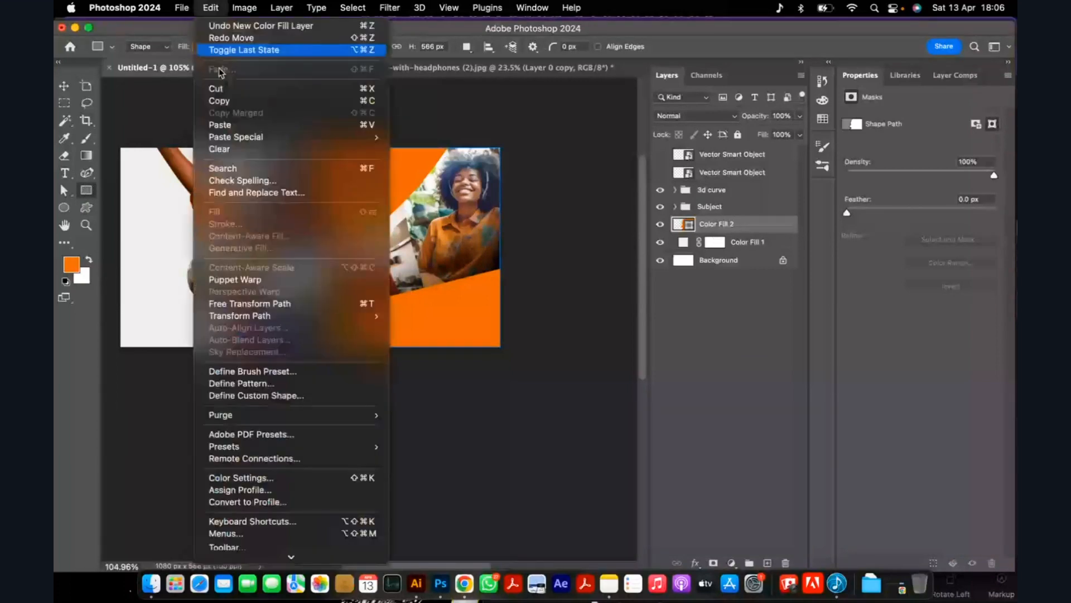
{"action": "left_click", "coordinate": [264, 395]}
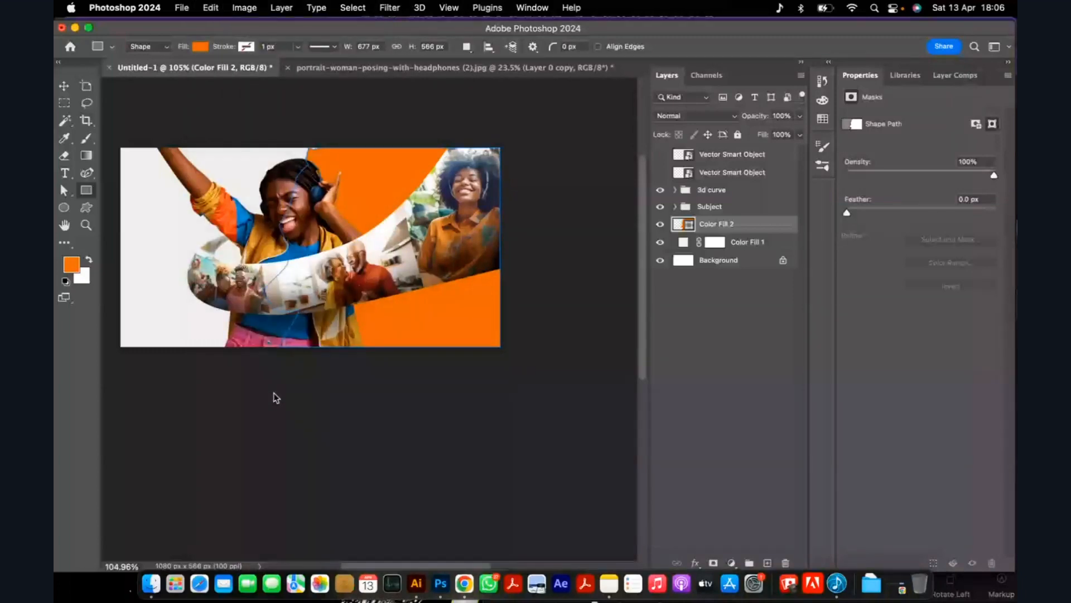
{"action": "type", "text": "my shape"}
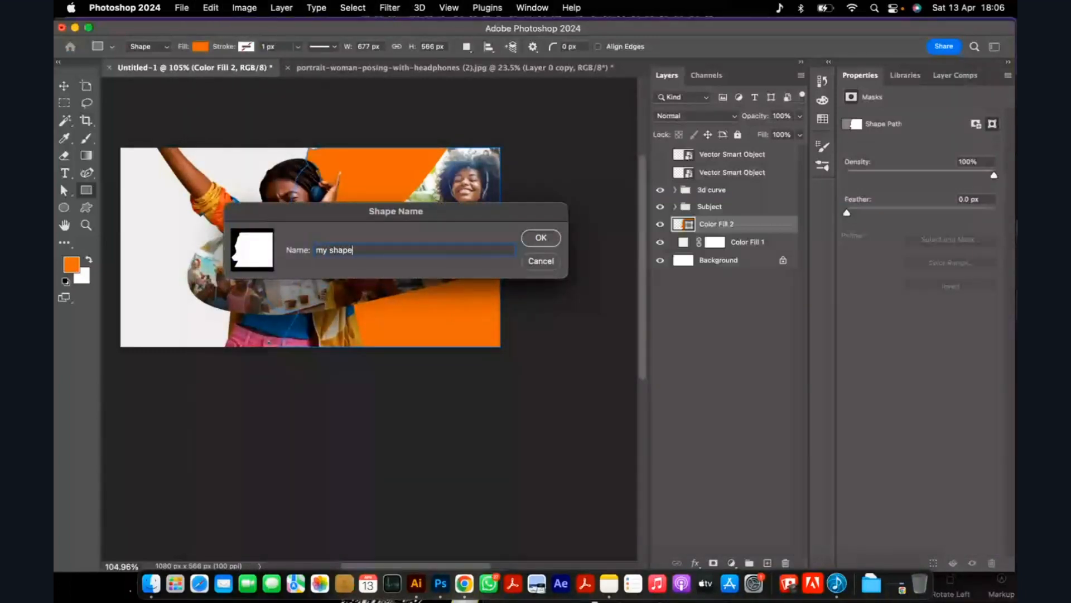
{"action": "key", "text": "Return"}
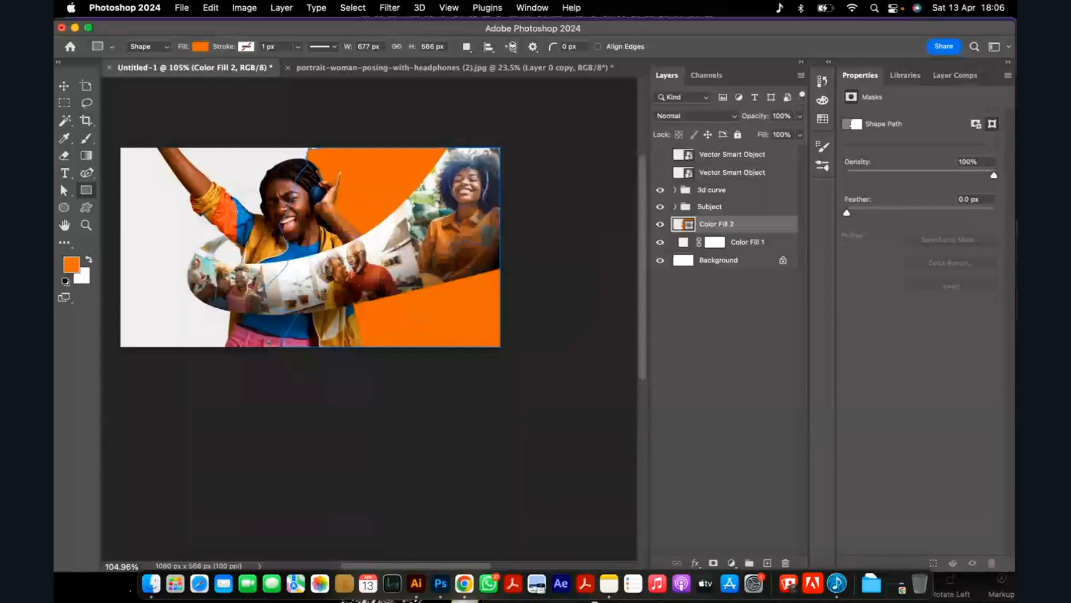
Check the custom shape presets for the newly saved shape.
{"action": "left_click", "coordinate": [65, 87]}
{"action": "left_click", "coordinate": [87, 209]}
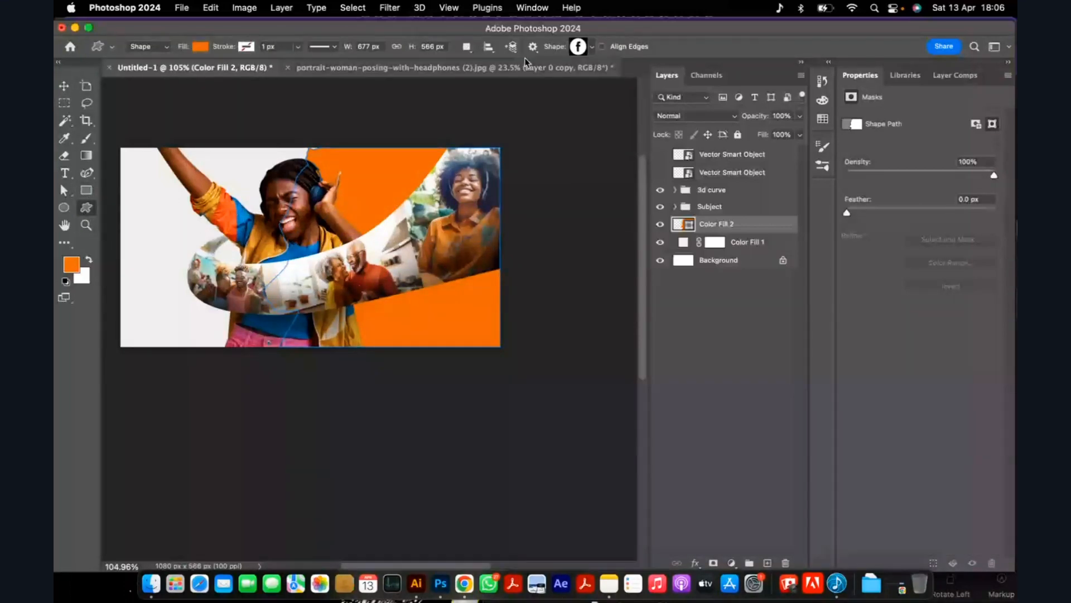
{"action": "left_click", "coordinate": [592, 47]}
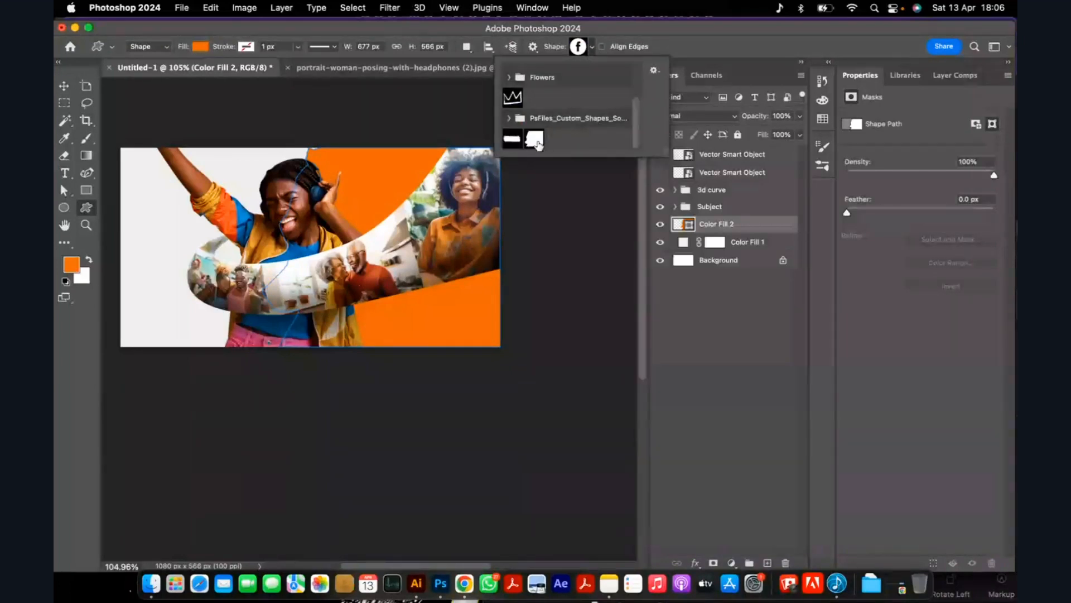
{"action": "left_click", "coordinate": [690, 55]}
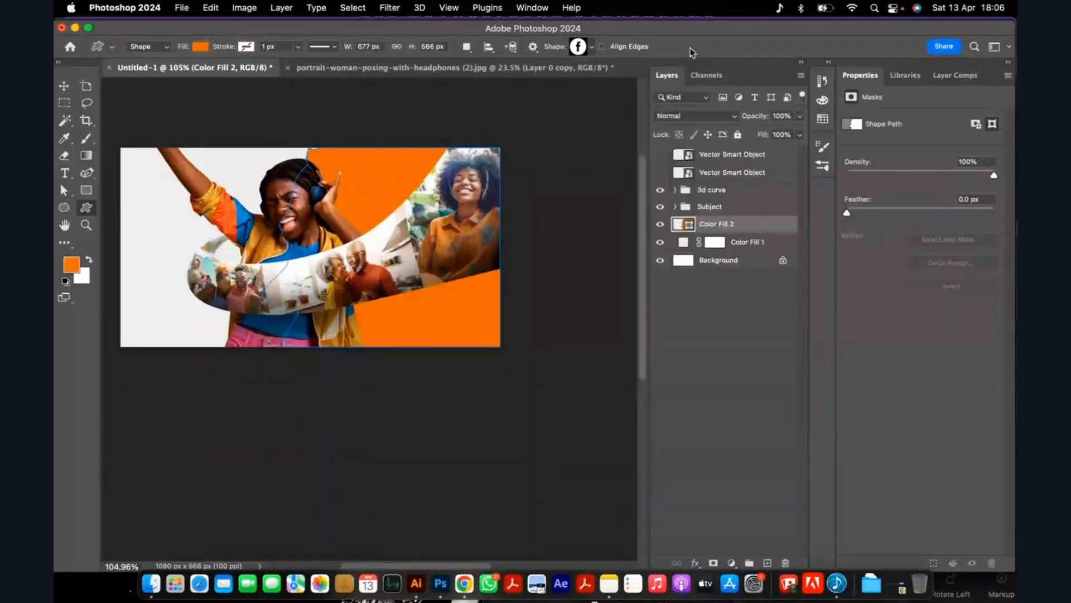
Scale the orange shape to 108.74% and shift it right to X about 764 px, extending past the canvas edges.
{"action": "left_click", "coordinate": [63, 86]}
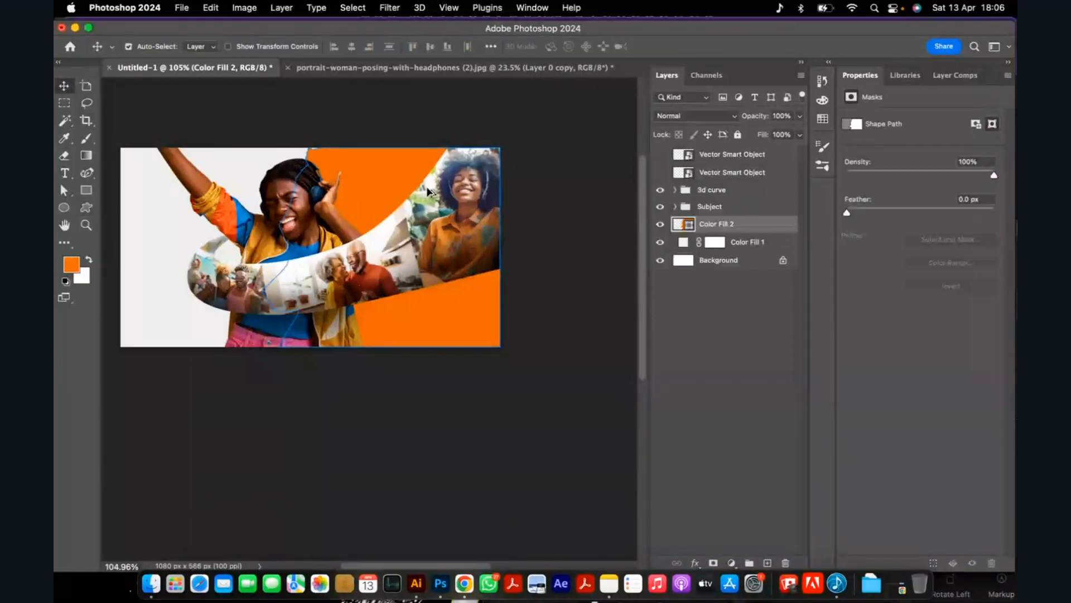
{"action": "scroll", "coordinate": [424, 196], "scroll_direction": "down", "scroll_amount": 5}
{"action": "scroll", "coordinate": [391, 205], "scroll_direction": "up", "scroll_amount": 5}
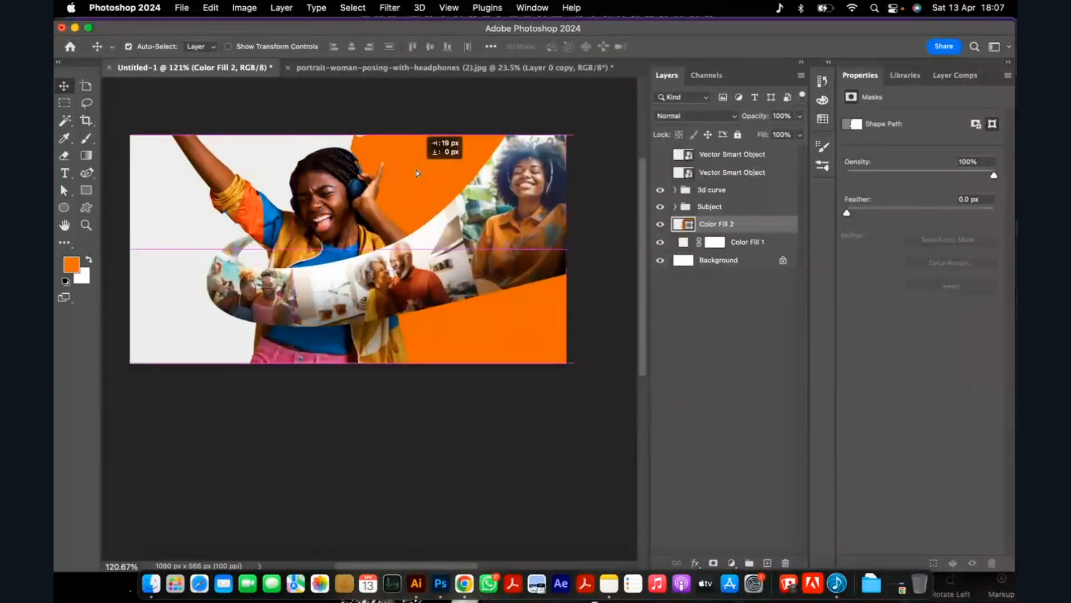
{"action": "key", "text": "super+t"}
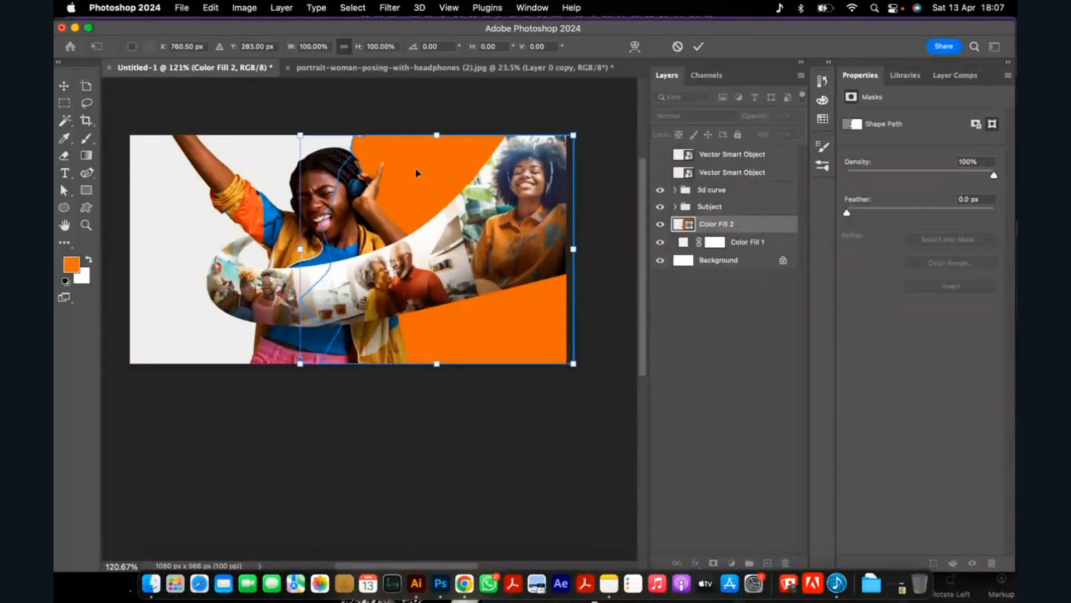
{"action": "left_click_drag", "start_coordinate": [437, 135], "coordinate": [437, 125]}
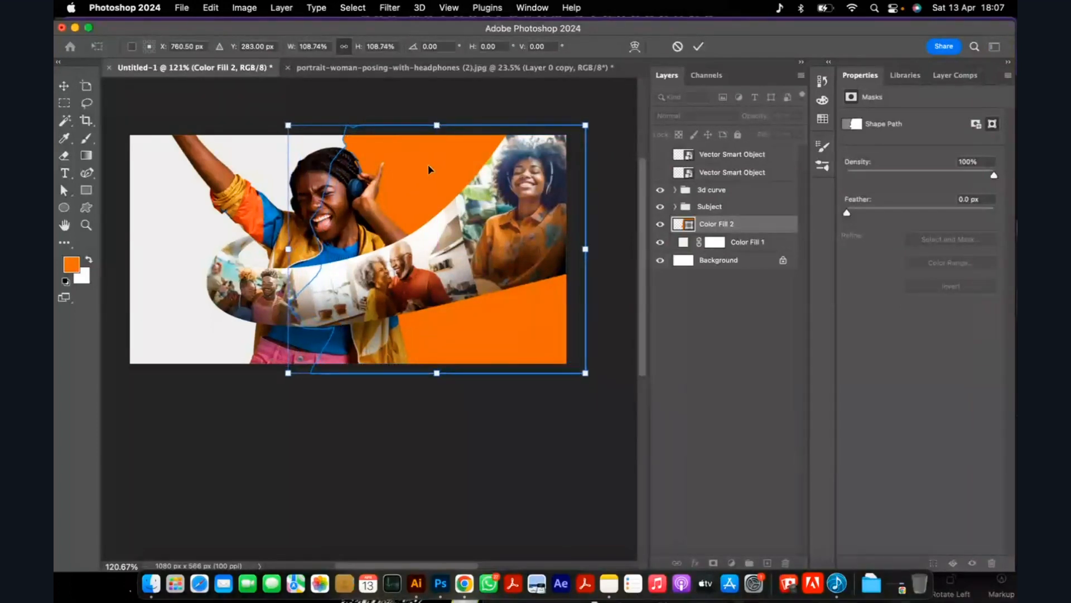
{"action": "left_click_drag", "start_coordinate": [424, 176], "coordinate": [427, 177]}
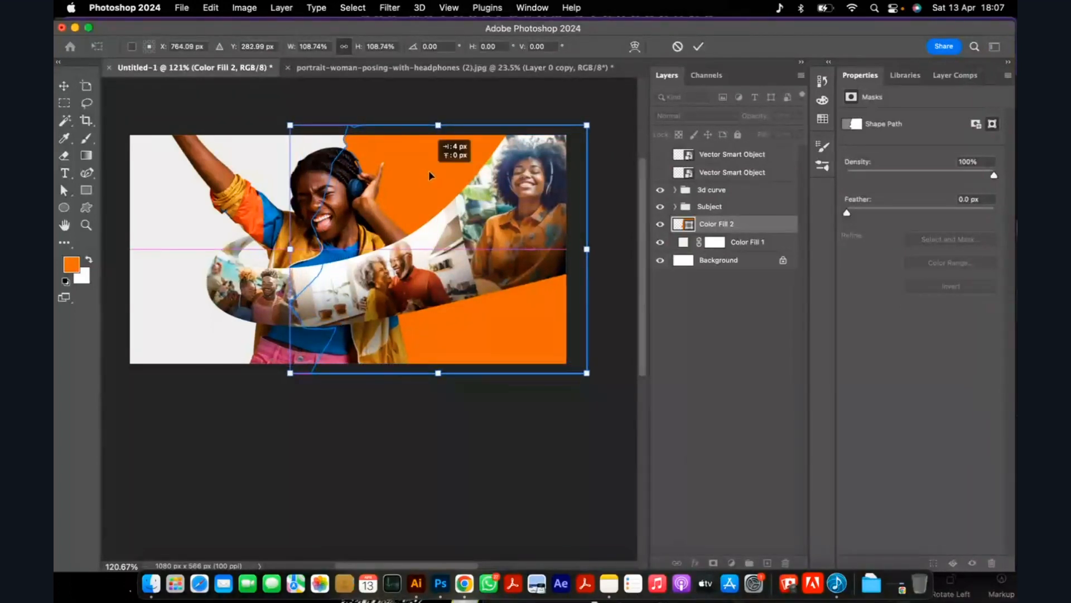
{"action": "left_click", "coordinate": [698, 47]}
{"action": "left_click", "coordinate": [365, 444]}
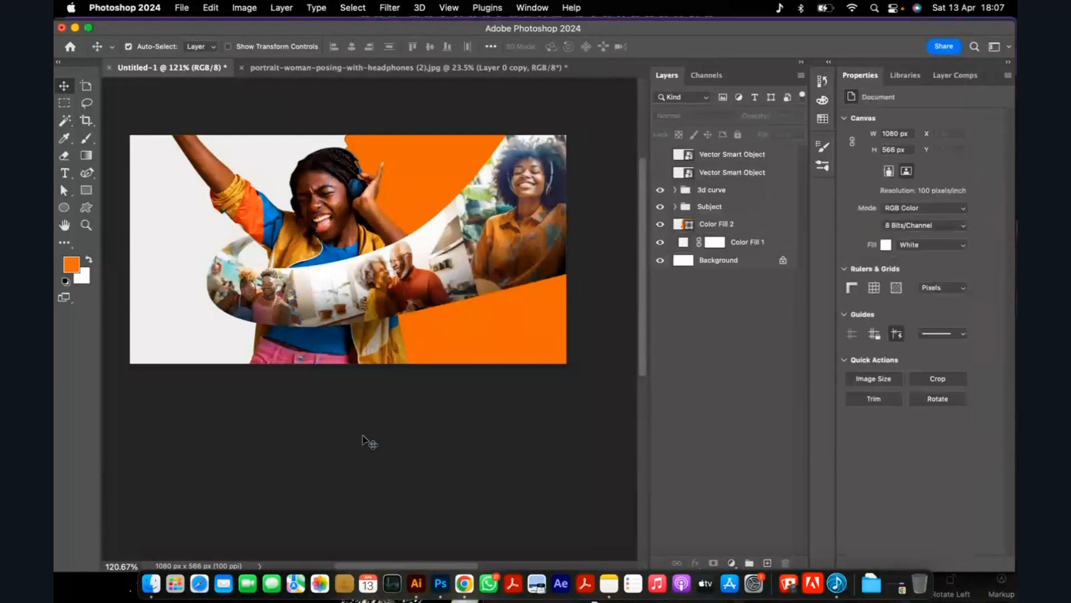
{"action": "scroll", "coordinate": [359, 329], "scroll_direction": "down", "scroll_amount": 2}
{"action": "scroll", "coordinate": [360, 329], "scroll_direction": "down", "scroll_amount": 1}
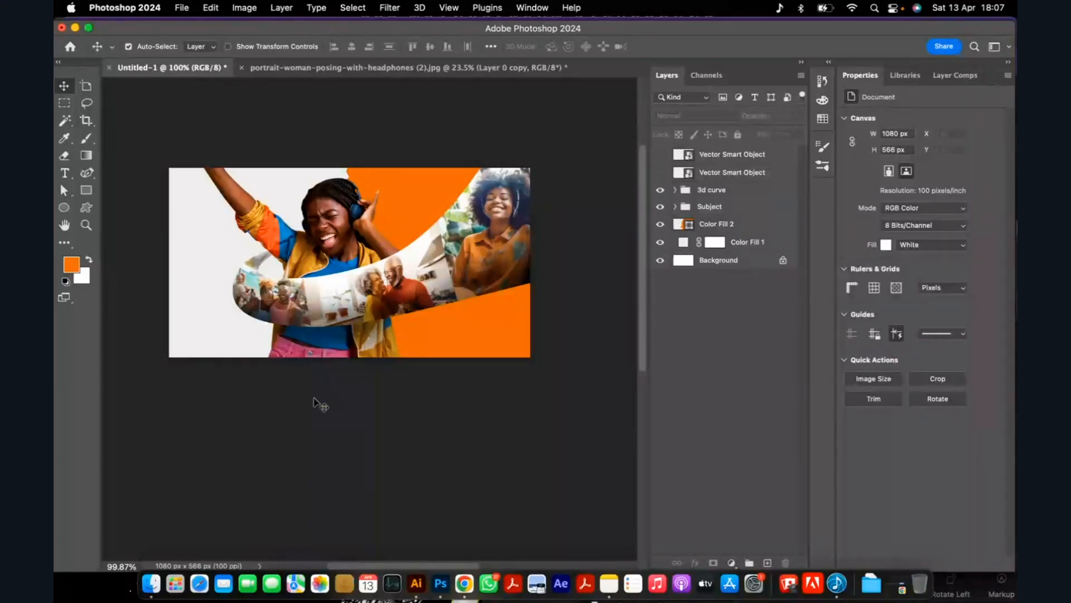
Open the retro abstract organic pattern EPS file in Adobe Illustrator 2023, retaining the 9-slice scaling option for symbols.
{"action": "left_click", "coordinate": [151, 583]}
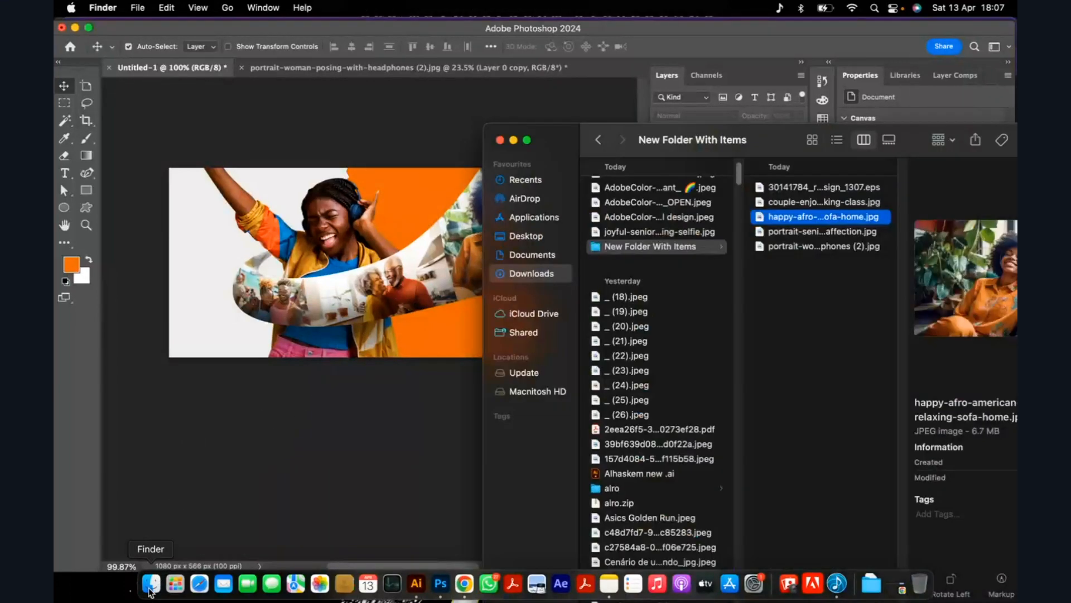
{"action": "left_click", "coordinate": [711, 176]}
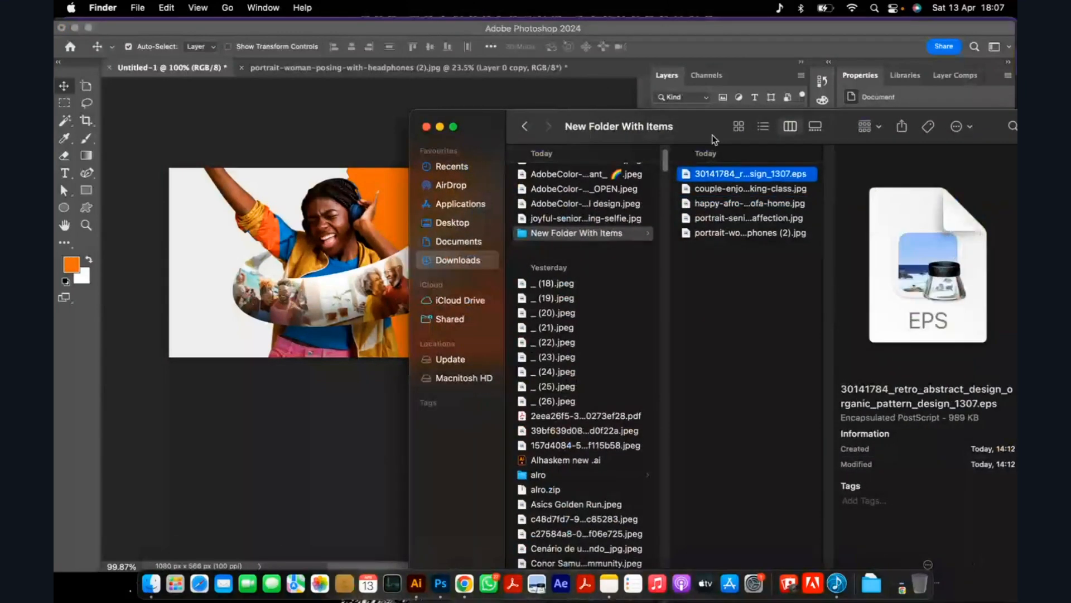
{"action": "right_click", "coordinate": [719, 178]}
{"action": "mouse_move", "coordinate": [666, 202]}
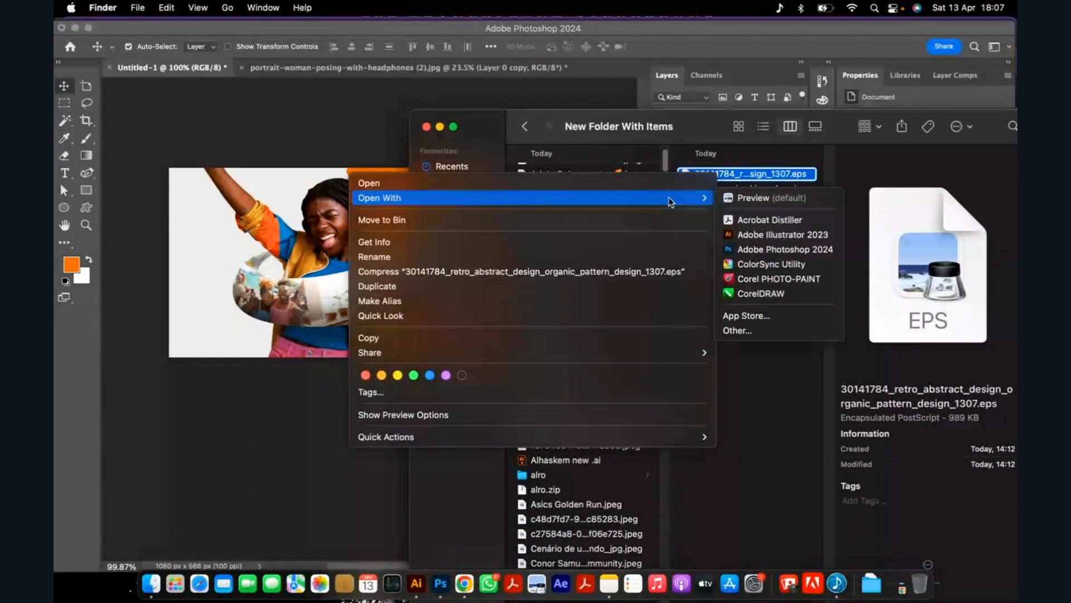
{"action": "left_click", "coordinate": [746, 235]}
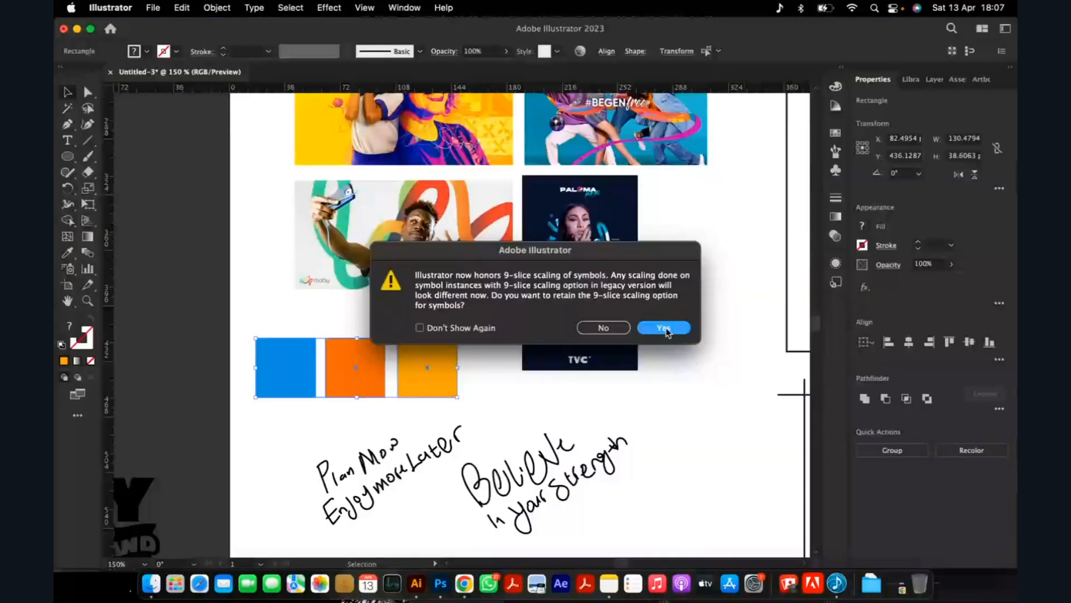
{"action": "left_click", "coordinate": [668, 333]}
Ungroup the pattern artwork and move its group of coloured lines off the magenta background square.
{"action": "scroll", "coordinate": [528, 318], "scroll_direction": "down", "scroll_amount": 5}
{"action": "scroll", "coordinate": [528, 312], "scroll_direction": "up", "scroll_amount": 5}
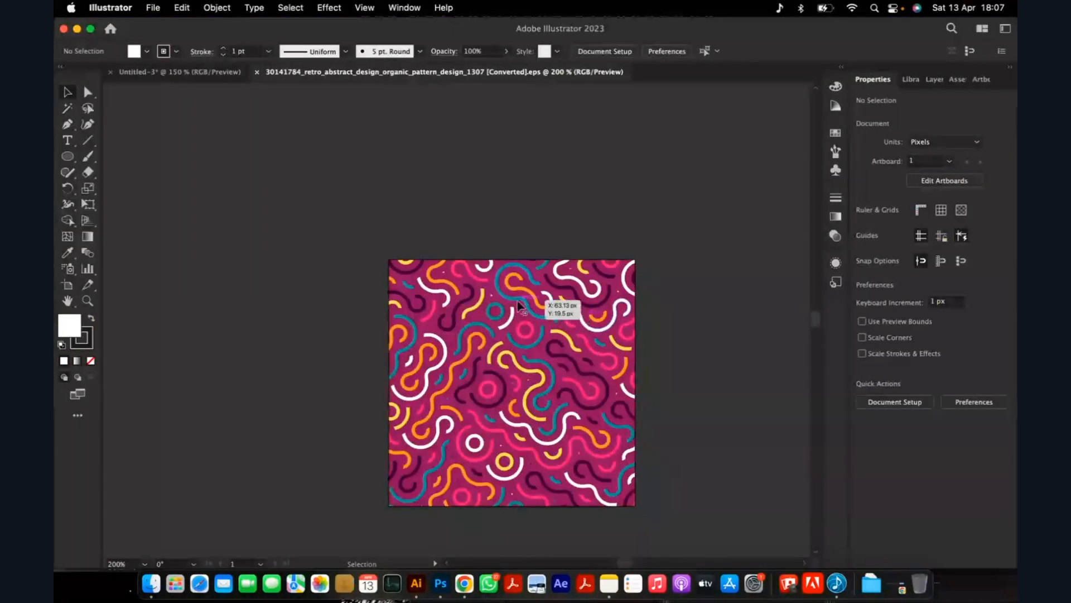
{"action": "scroll", "coordinate": [527, 346], "scroll_direction": "down", "scroll_amount": 2}
{"action": "scroll", "coordinate": [527, 356], "scroll_direction": "up", "scroll_amount": 2}
{"action": "scroll", "coordinate": [505, 313], "scroll_direction": "down", "scroll_amount": 1}
{"action": "left_click", "coordinate": [496, 273]}
{"action": "scroll", "coordinate": [491, 265], "scroll_direction": "down", "scroll_amount": 1}
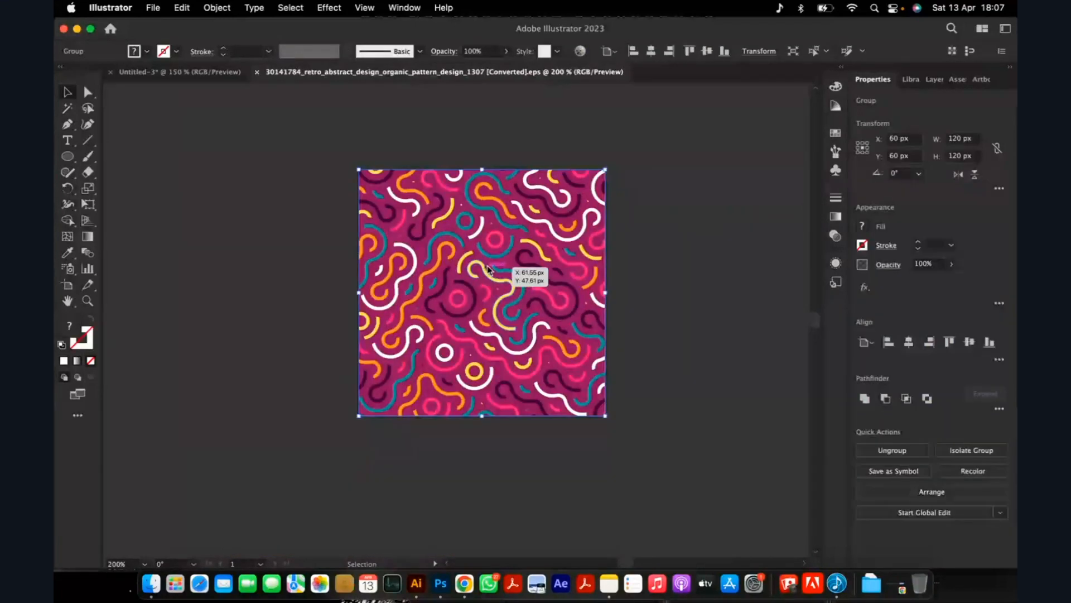
{"action": "right_click", "coordinate": [491, 266]}
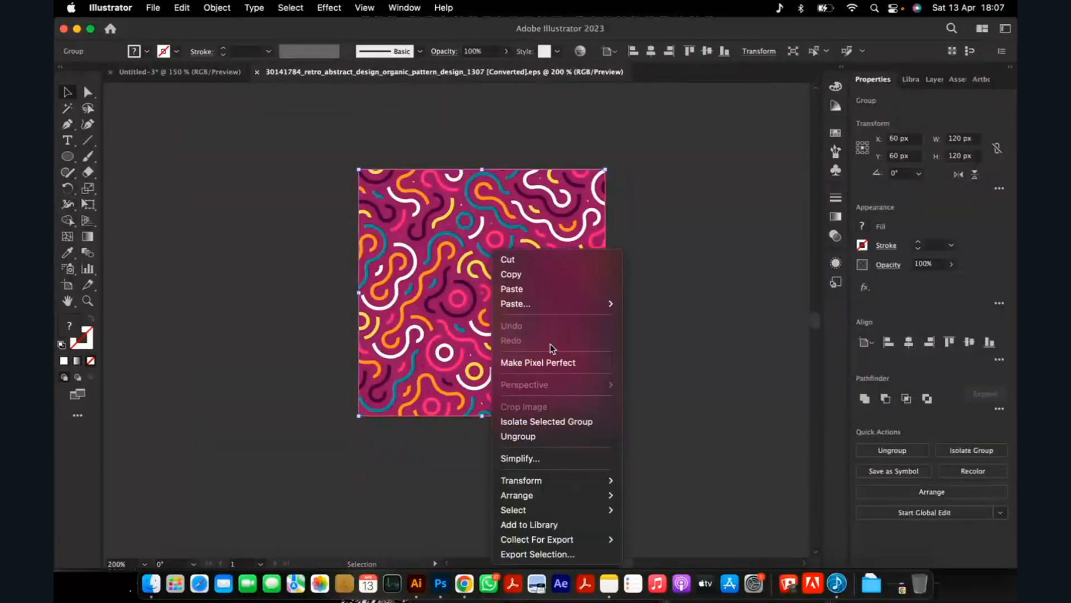
{"action": "left_click", "coordinate": [525, 441]}
{"action": "left_click", "coordinate": [512, 476]}
{"action": "left_click_drag", "start_coordinate": [485, 328], "coordinate": [551, 317]}
Ungroup the coloured pattern lines and select the upper portion of them, about 120 by 87 px.
{"action": "scroll", "coordinate": [304, 320], "scroll_direction": "down", "scroll_amount": 2}
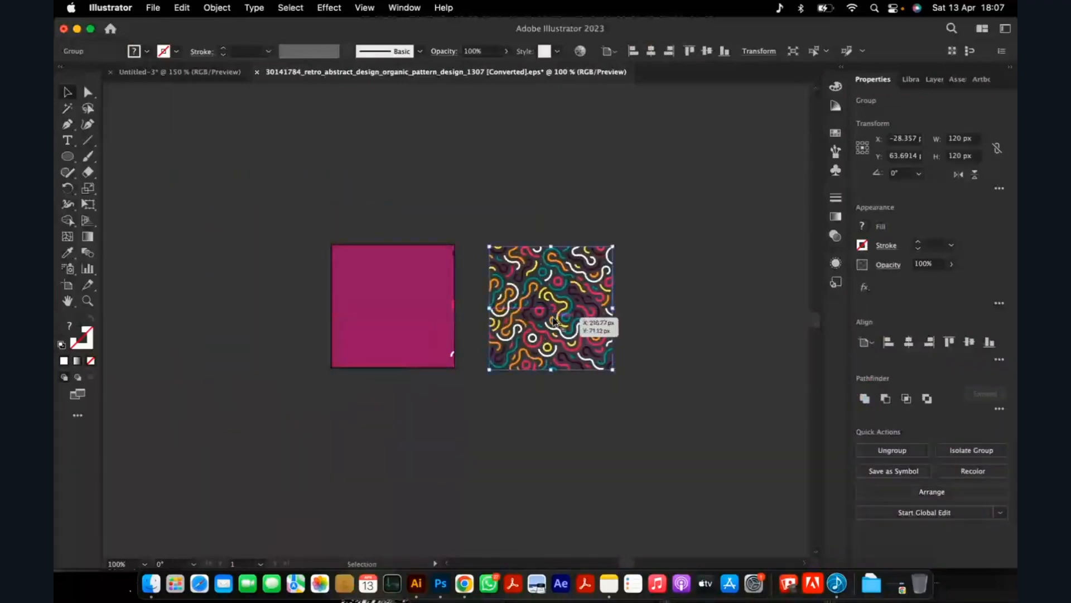
{"action": "scroll", "coordinate": [551, 316], "scroll_direction": "up", "scroll_amount": 2}
{"action": "right_click", "coordinate": [553, 322]}
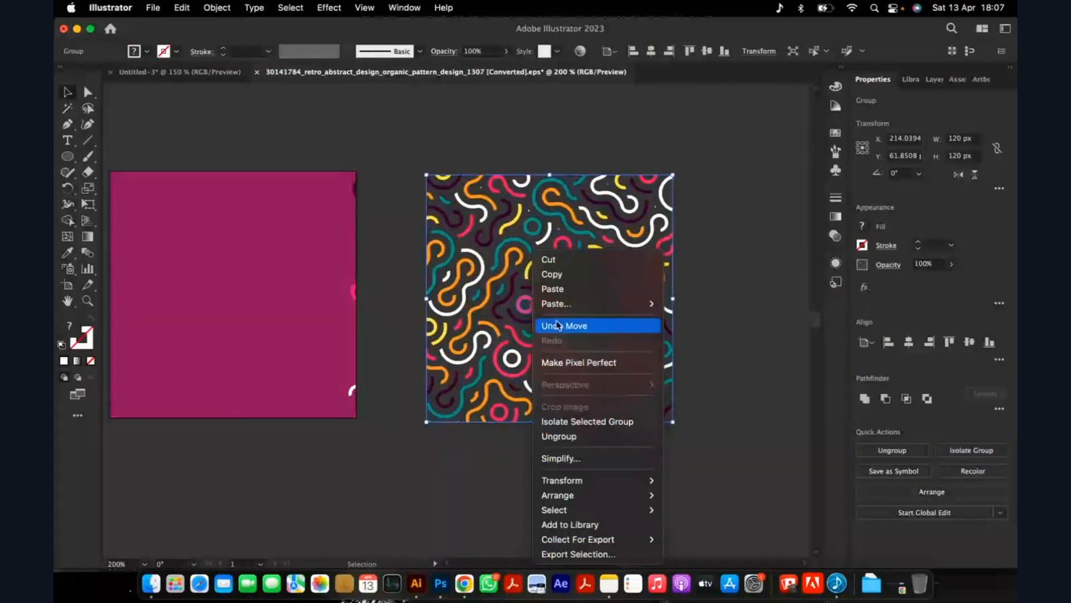
{"action": "left_click", "coordinate": [557, 436]}
{"action": "left_click", "coordinate": [486, 474]}
{"action": "left_click", "coordinate": [539, 359]}
{"action": "left_click", "coordinate": [543, 304]}
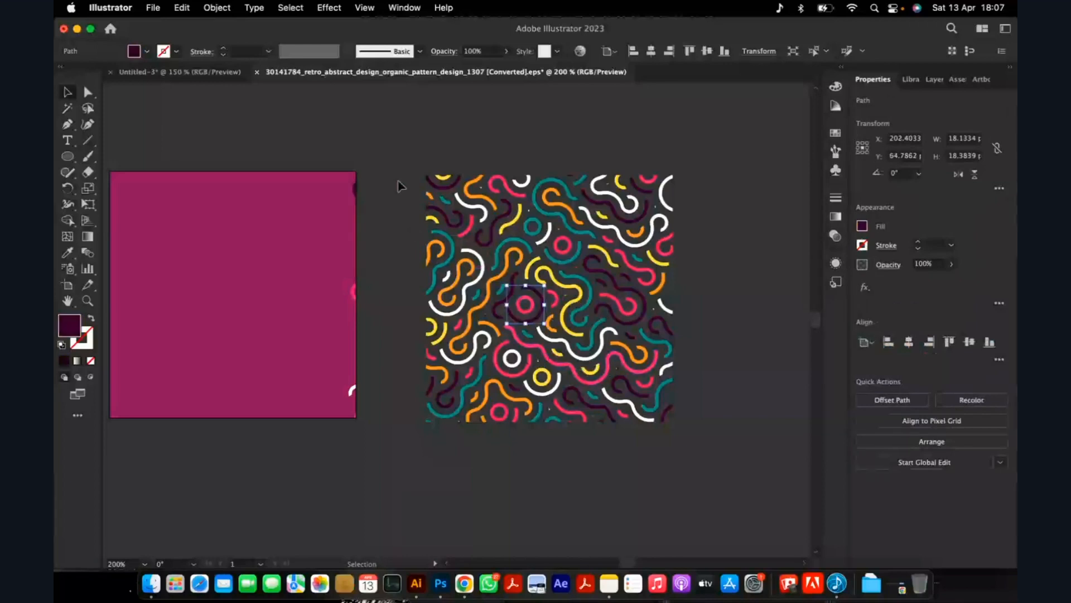
{"action": "left_click_drag", "start_coordinate": [379, 149], "coordinate": [720, 294]}
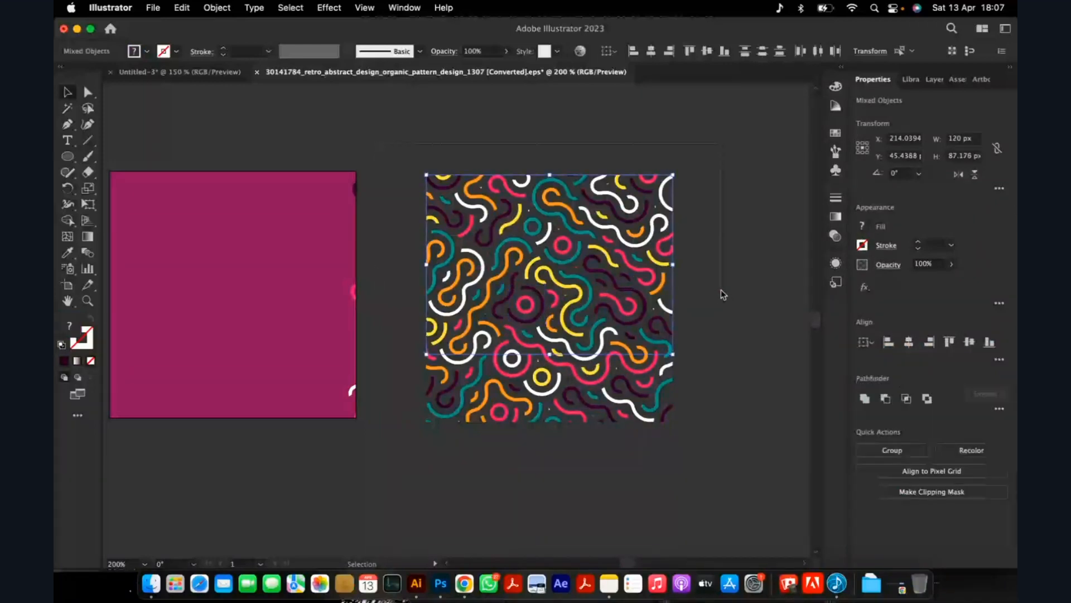
{"action": "scroll", "coordinate": [577, 228], "scroll_direction": "down", "scroll_amount": 4}
{"action": "left_click_drag", "start_coordinate": [581, 228], "coordinate": [395, 184]}
{"action": "scroll", "coordinate": [396, 184], "scroll_direction": "up", "scroll_amount": 1}
{"action": "scroll", "coordinate": [395, 184], "scroll_direction": "up", "scroll_amount": 2}
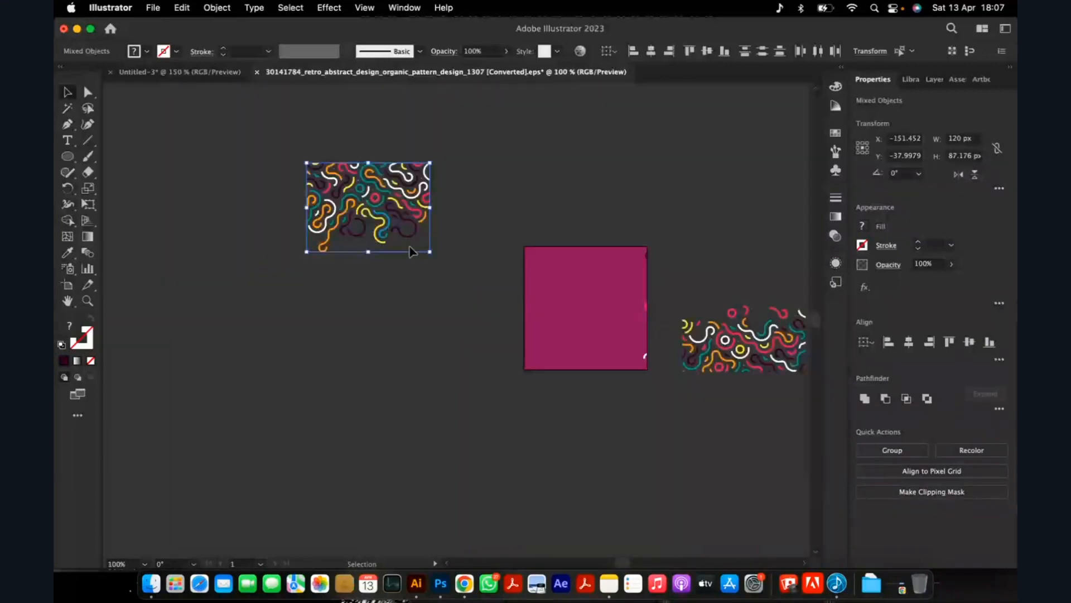
{"action": "left_click_drag", "start_coordinate": [431, 253], "coordinate": [504, 305]}
{"action": "key", "text": "super+z"}
{"action": "key", "text": "super+z"}
Move the selected upper pattern lines to the empty area beside the magenta square, copy them and switch to Photoshop.
{"action": "left_click_drag", "start_coordinate": [770, 287], "coordinate": [411, 277]}
{"action": "key", "text": "a"}
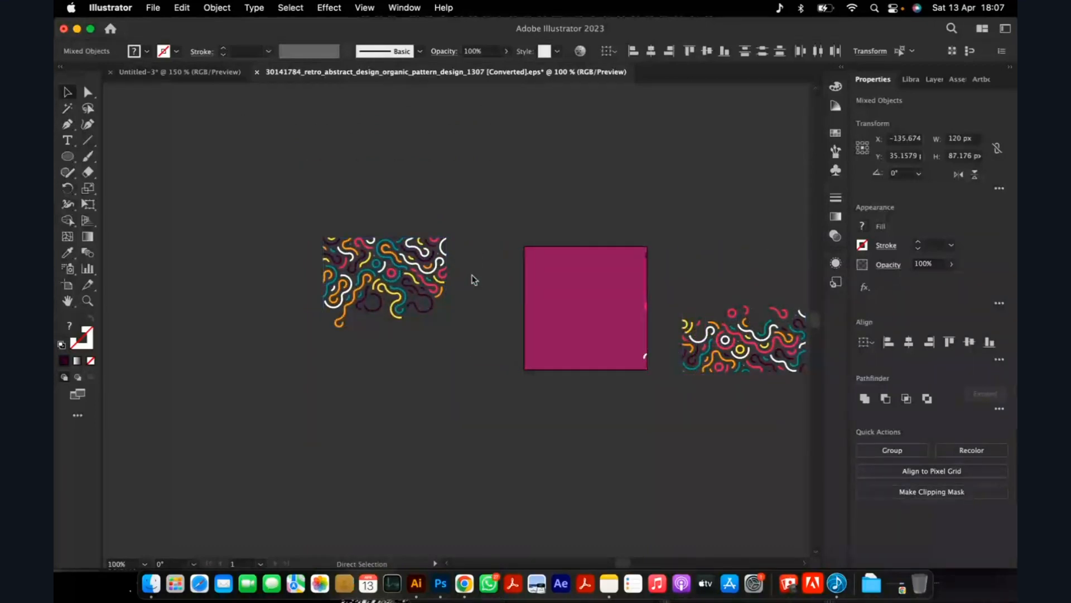
{"action": "key", "text": "v"}
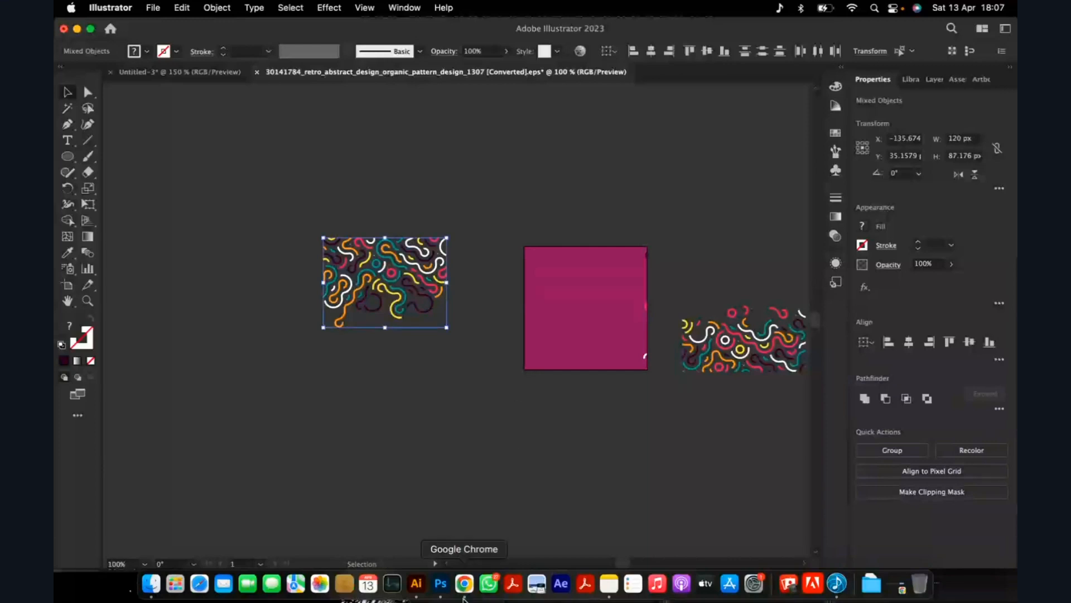
{"action": "left_click", "coordinate": [441, 584]}
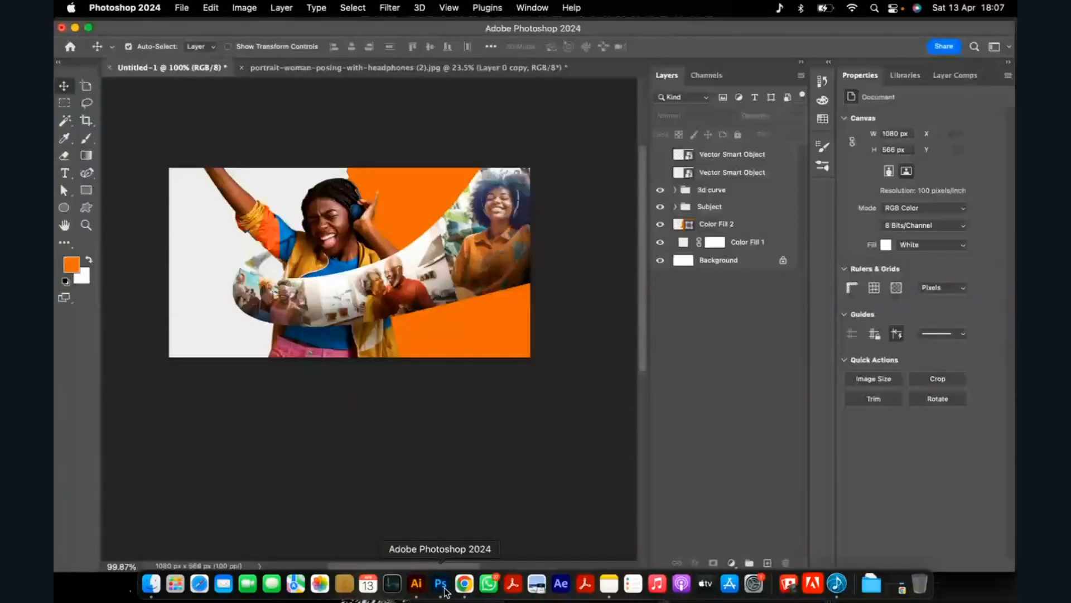
{"action": "scroll", "coordinate": [423, 205], "scroll_direction": "up", "scroll_amount": 2}
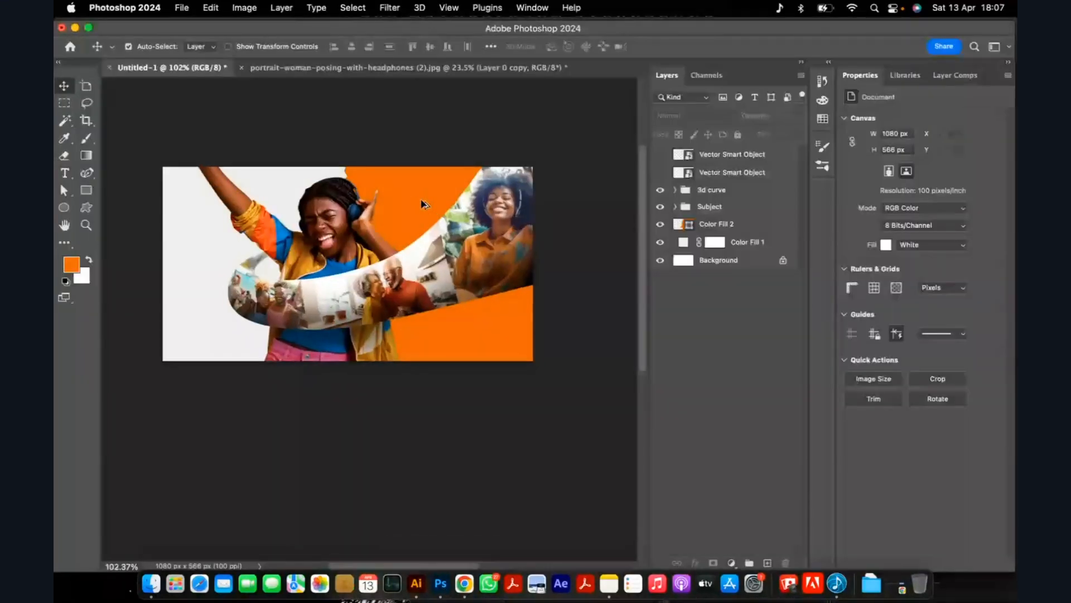
{"action": "scroll", "coordinate": [413, 189], "scroll_direction": "up", "scroll_amount": 1}
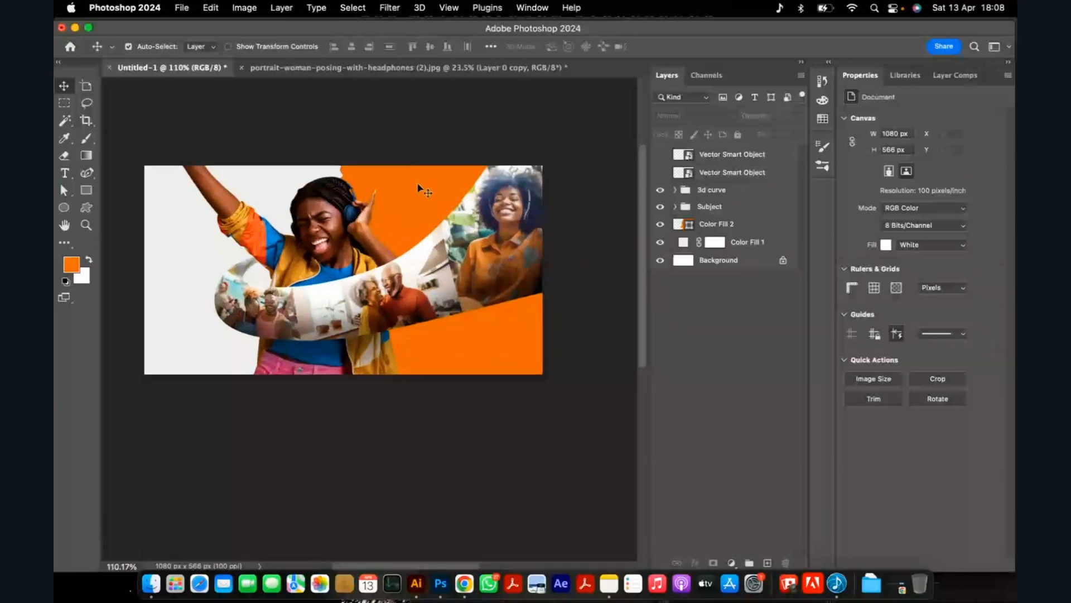
{"action": "left_click", "coordinate": [419, 187]}
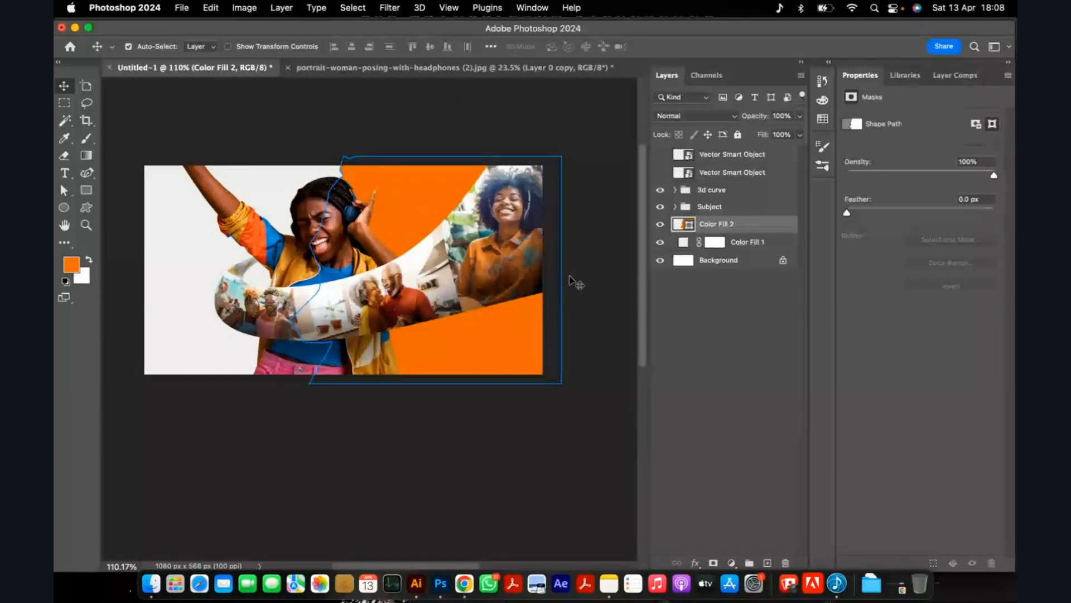
{"action": "left_click", "coordinate": [592, 309]}
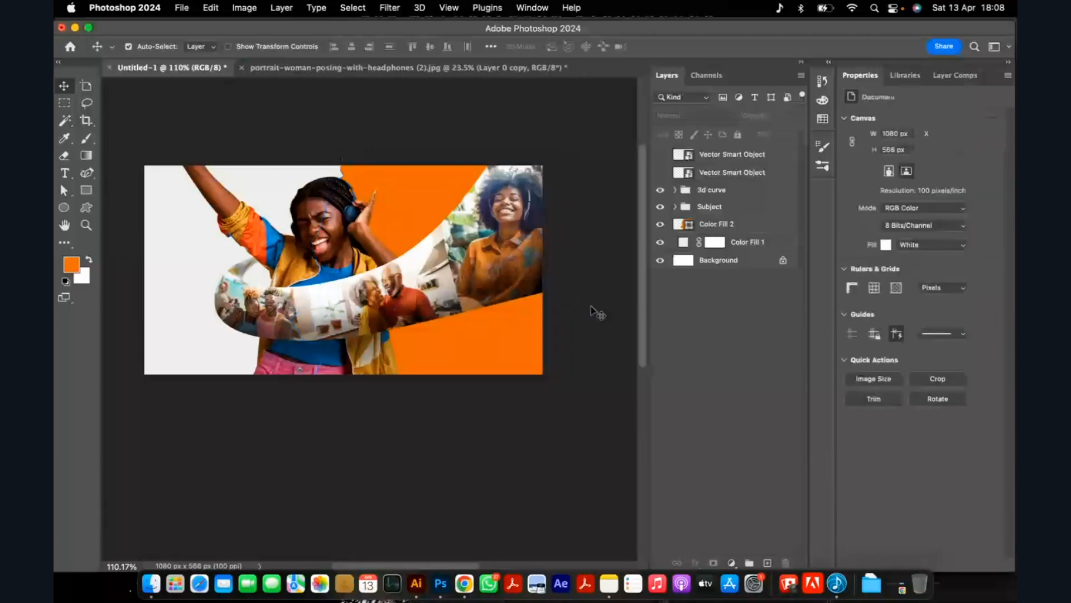
Put the orange Color Fill 2 layer into a new group and name the group "orange BG".
{"action": "left_click", "coordinate": [736, 231]}
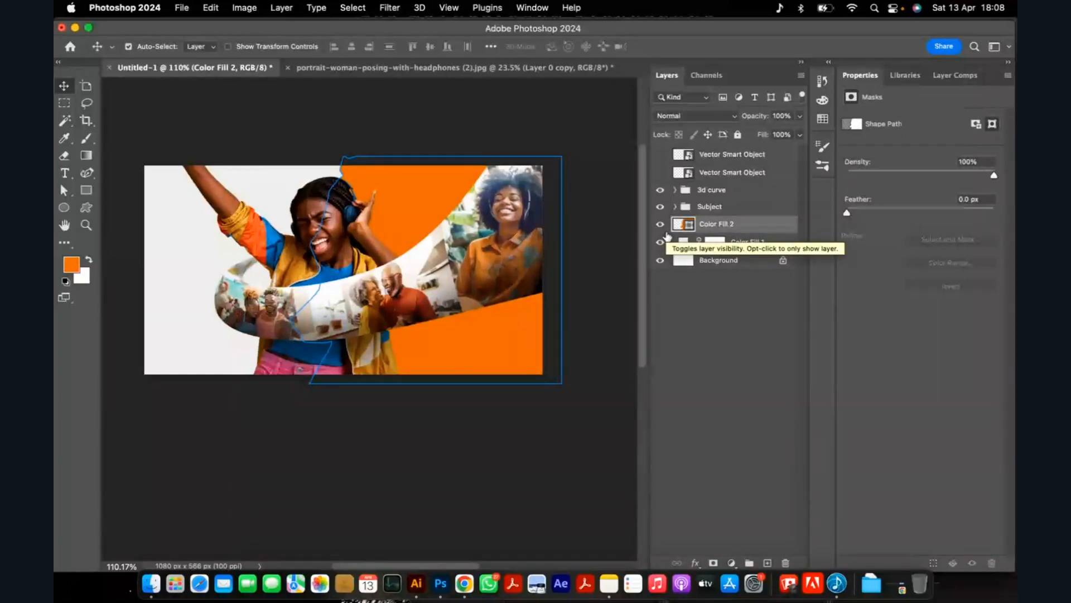
{"action": "key", "text": "super+g"}
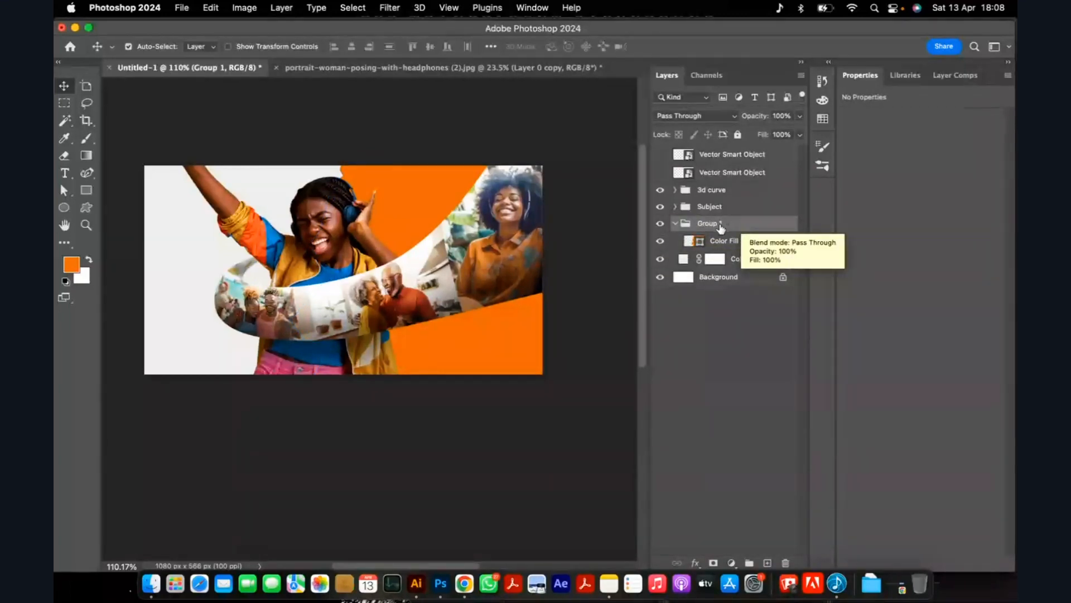
{"action": "double_click", "coordinate": [720, 224]}
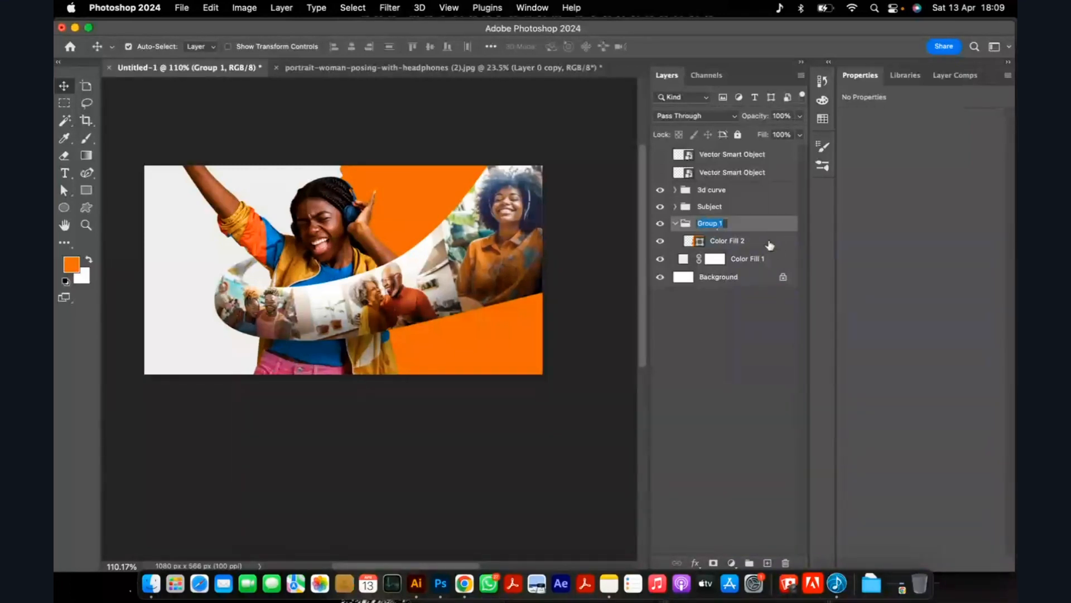
{"action": "key", "text": "Return"}
{"action": "double_click", "coordinate": [712, 224]}
{"action": "type", "text": "orange BG"}
{"action": "key", "text": "Return"}
Paste the copied pattern lines as a shape layer directly above Color Fill 2.
{"action": "left_click", "coordinate": [740, 245]}
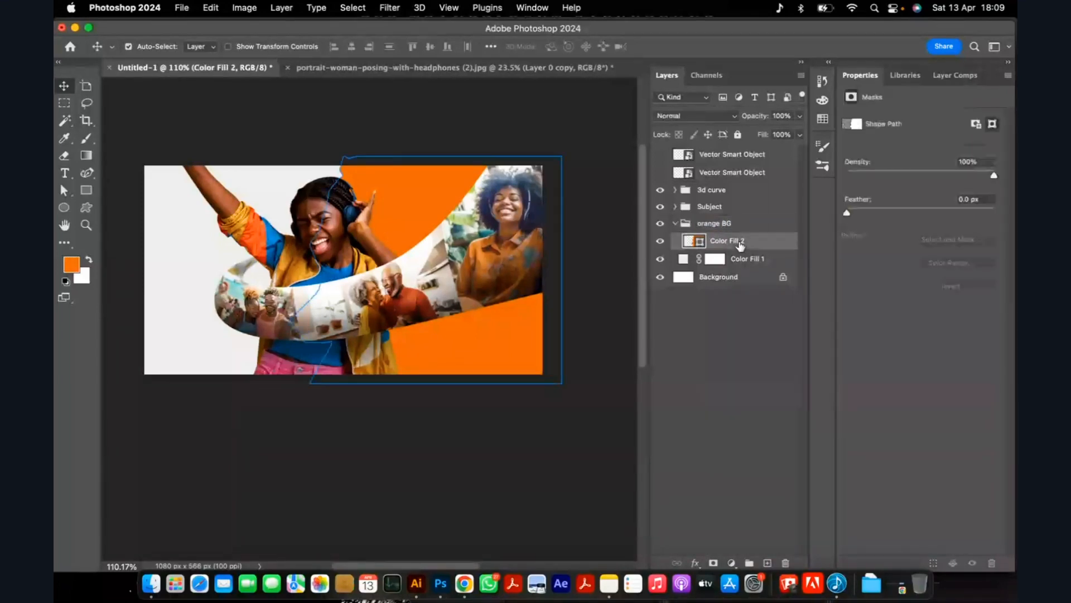
{"action": "key", "text": "super+v"}
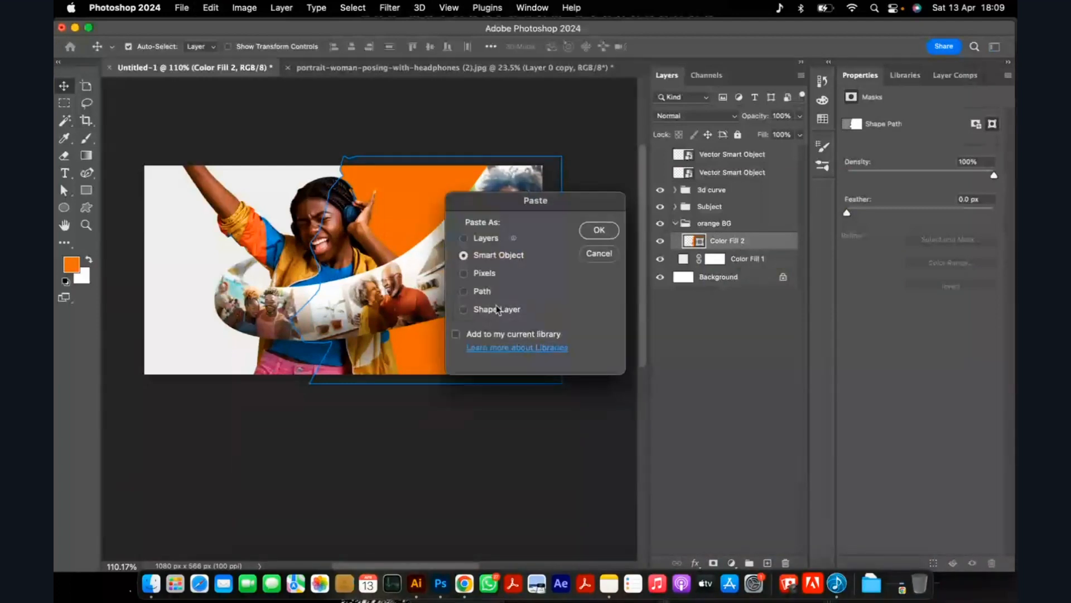
{"action": "left_click", "coordinate": [494, 310]}
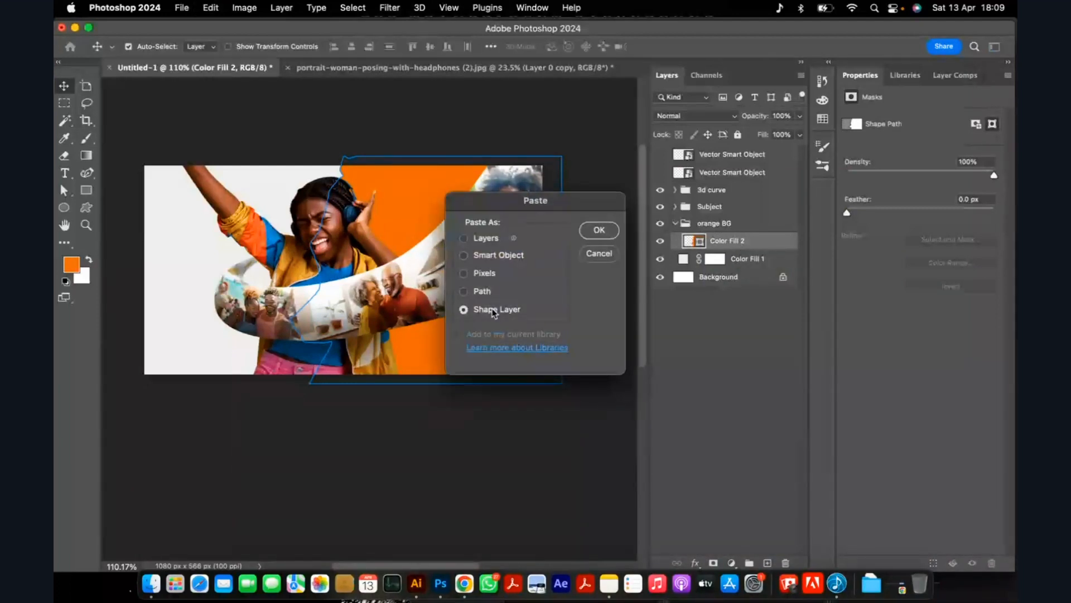
{"action": "left_click", "coordinate": [599, 231]}
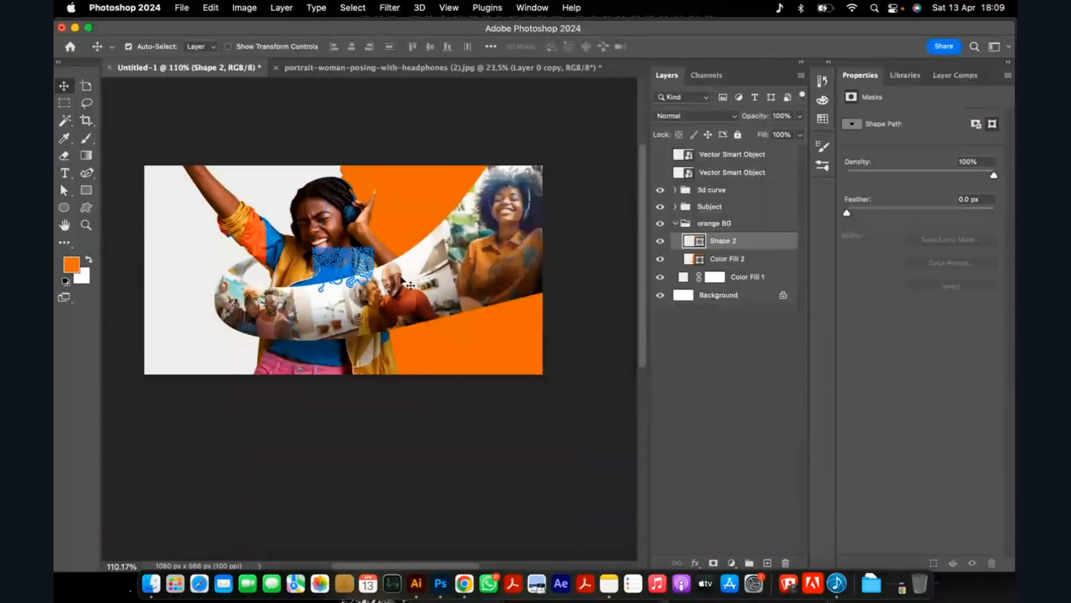
Enlarge the pasted pattern shape and position it to cover the orange area, extending past the canvas edges.
{"action": "key", "text": "super+t"}
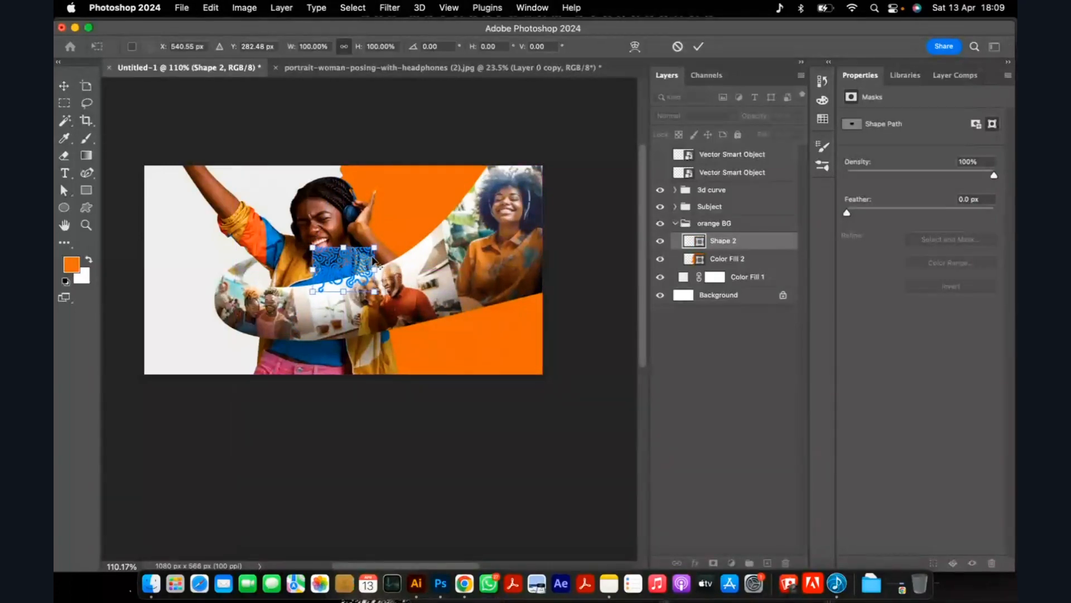
{"action": "left_click_drag", "start_coordinate": [371, 252], "coordinate": [525, 175]}
{"action": "left_click_drag", "start_coordinate": [394, 230], "coordinate": [506, 238]}
{"action": "key", "text": "Return"}
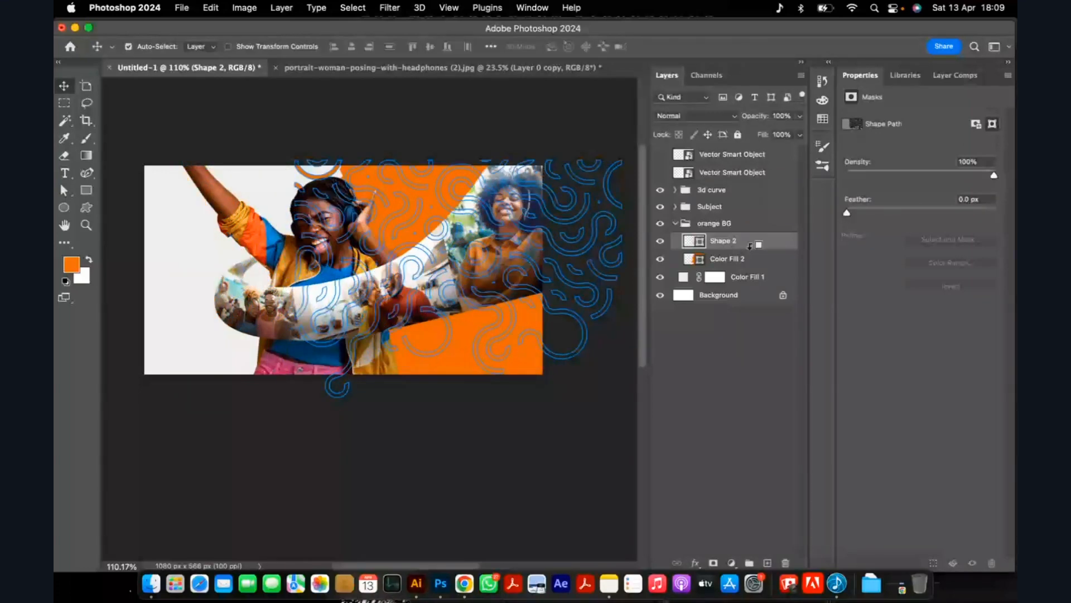
Clip the Shape 2 pattern layer to the orange Color Fill 2 shape.
{"action": "left_click", "coordinate": [751, 246], "text": "alt"}
{"action": "scroll", "coordinate": [394, 199], "scroll_direction": "up", "scroll_amount": 5}
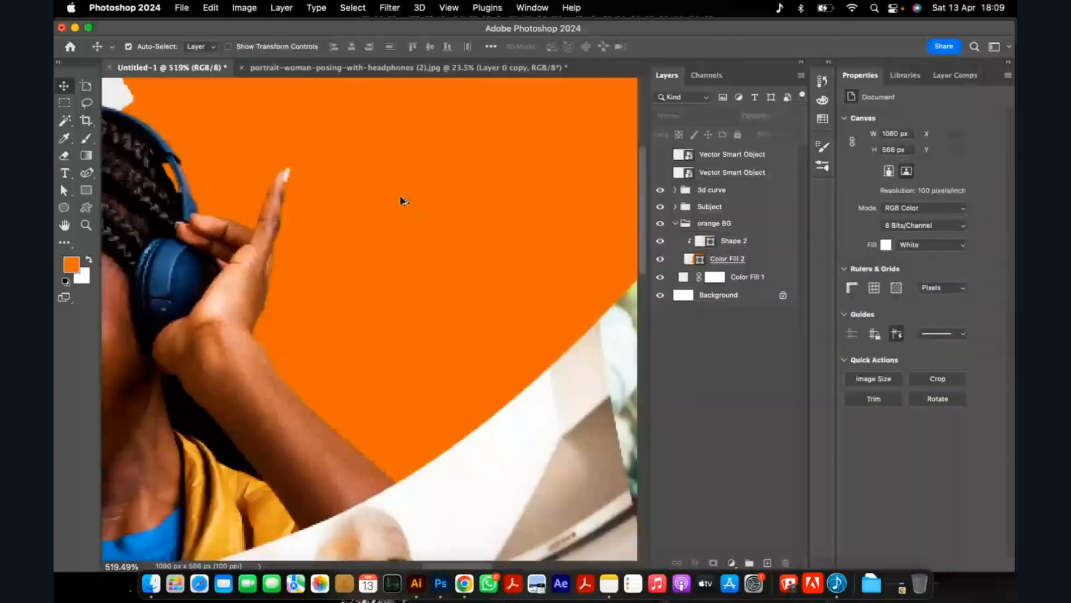
{"action": "scroll", "coordinate": [404, 202], "scroll_direction": "down", "scroll_amount": 5}
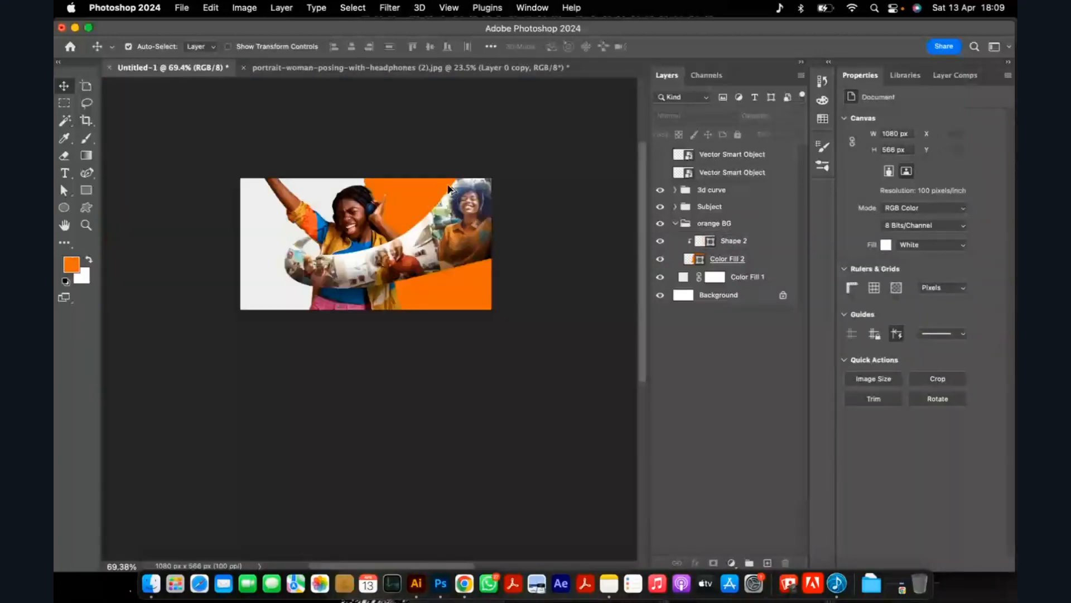
{"action": "scroll", "coordinate": [449, 190], "scroll_direction": "up", "scroll_amount": 2}
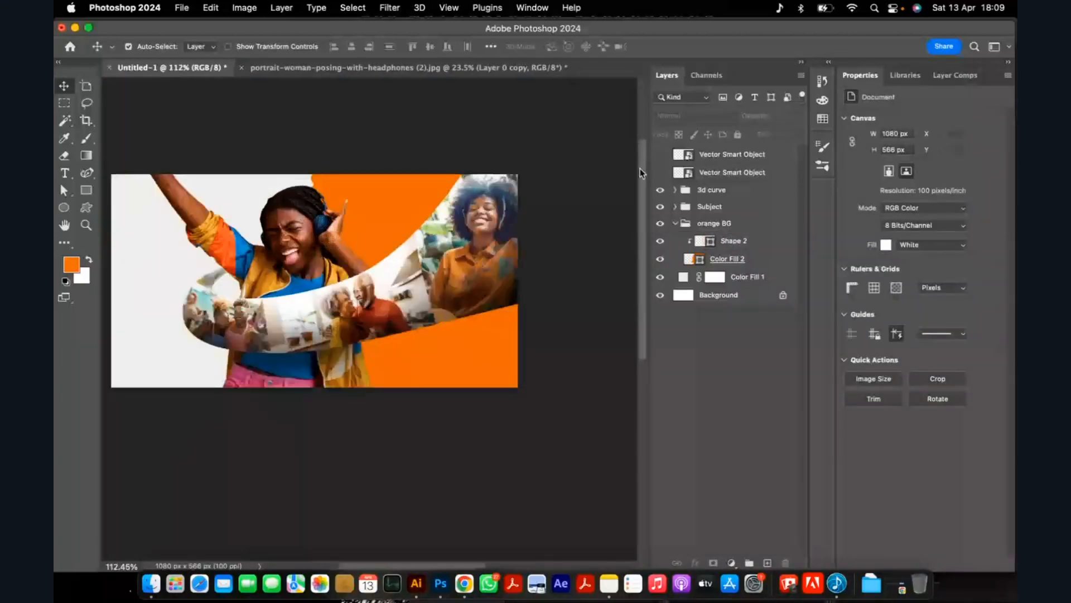
Show the lower Vector Smart Object with the palette swatches and recolour the Shape 2 pattern yellow-orange.
{"action": "left_click", "coordinate": [660, 172]}
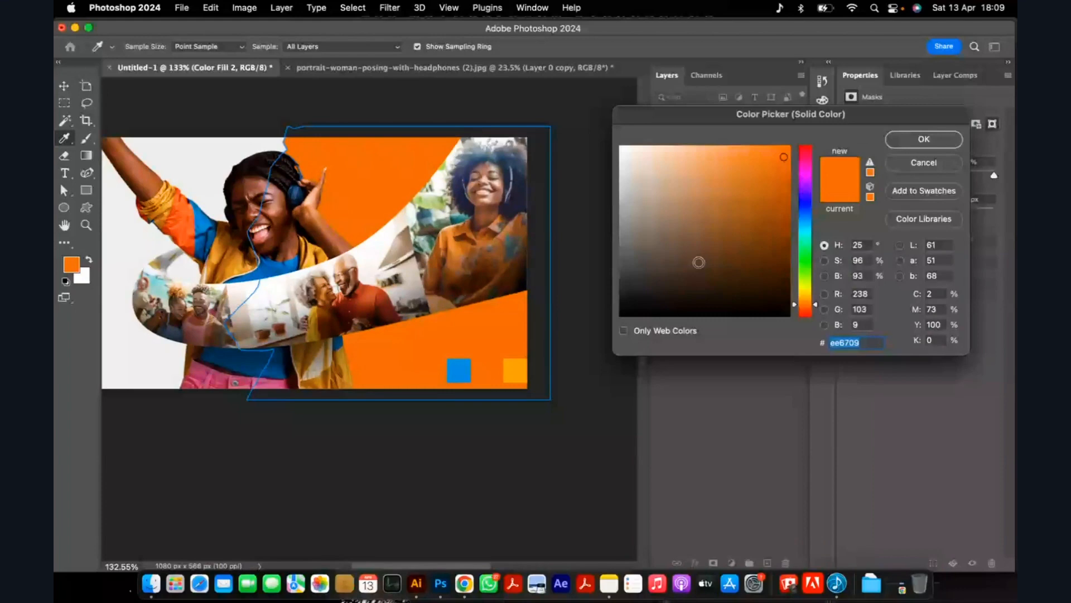
{"action": "left_click", "coordinate": [925, 167]}
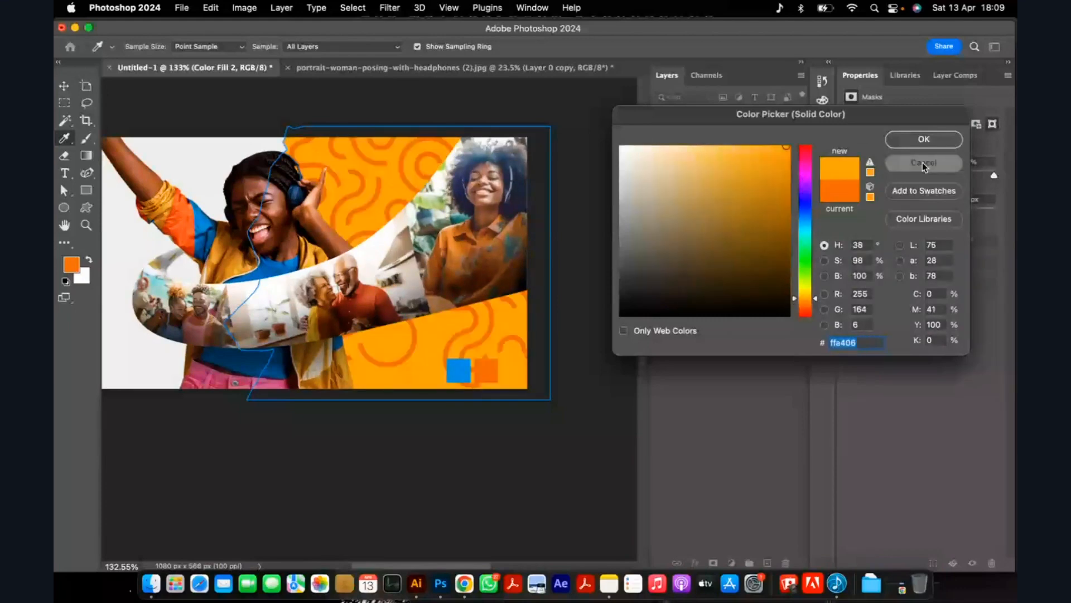
{"action": "left_click", "coordinate": [715, 246]}
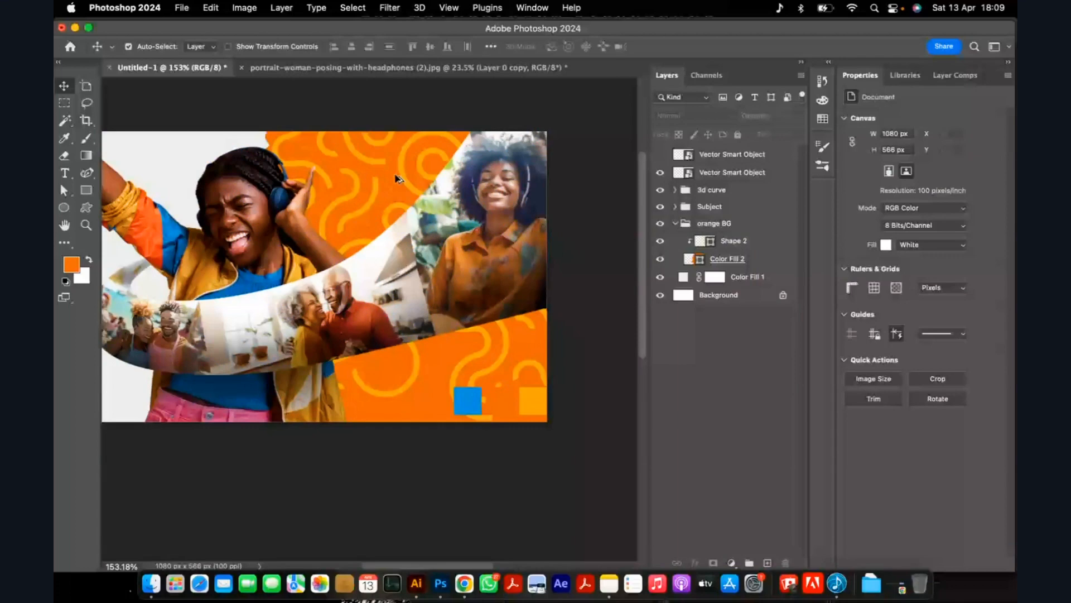
Shift the Shape 2 pattern down and slightly right over the orange area, to about X 880 px, Y 387 px.
{"action": "scroll", "coordinate": [398, 179], "scroll_direction": "up", "scroll_amount": 1}
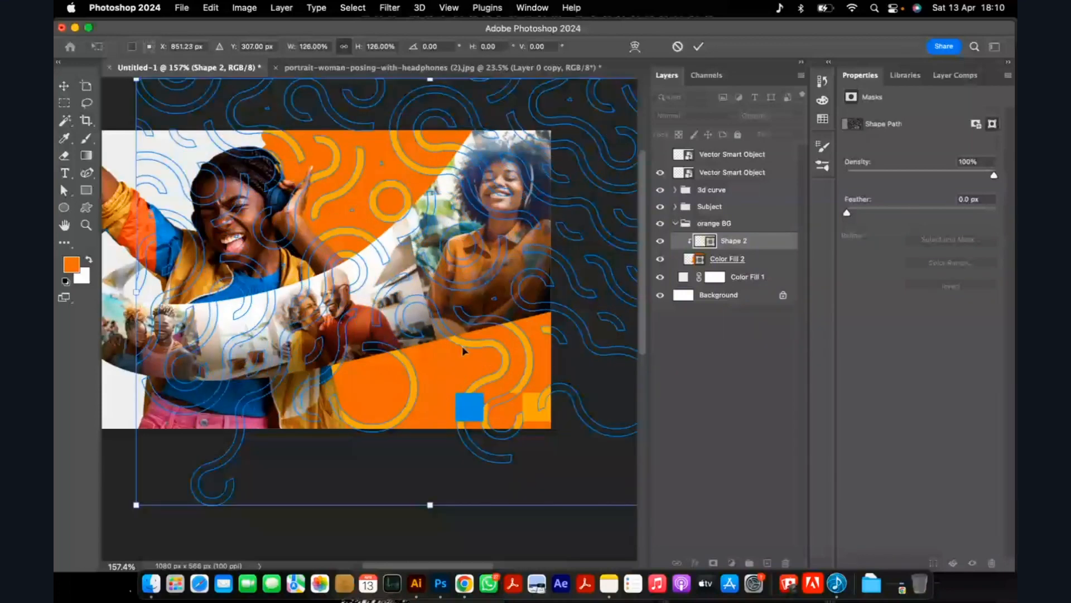
{"action": "left_click_drag", "start_coordinate": [402, 104], "coordinate": [416, 145]}
{"action": "scroll", "coordinate": [417, 145], "scroll_direction": "down", "scroll_amount": 5}
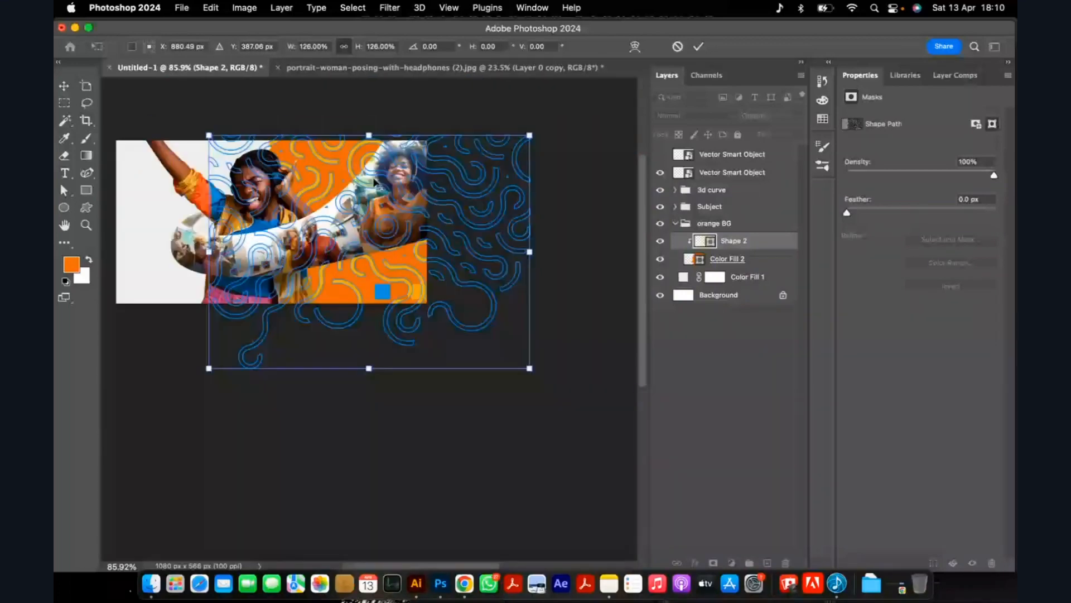
Skew the Shape 2 pattern vertically by about -5.5° so its lines rise toward the right, and apply the transform.
{"action": "right_click", "coordinate": [421, 174]}
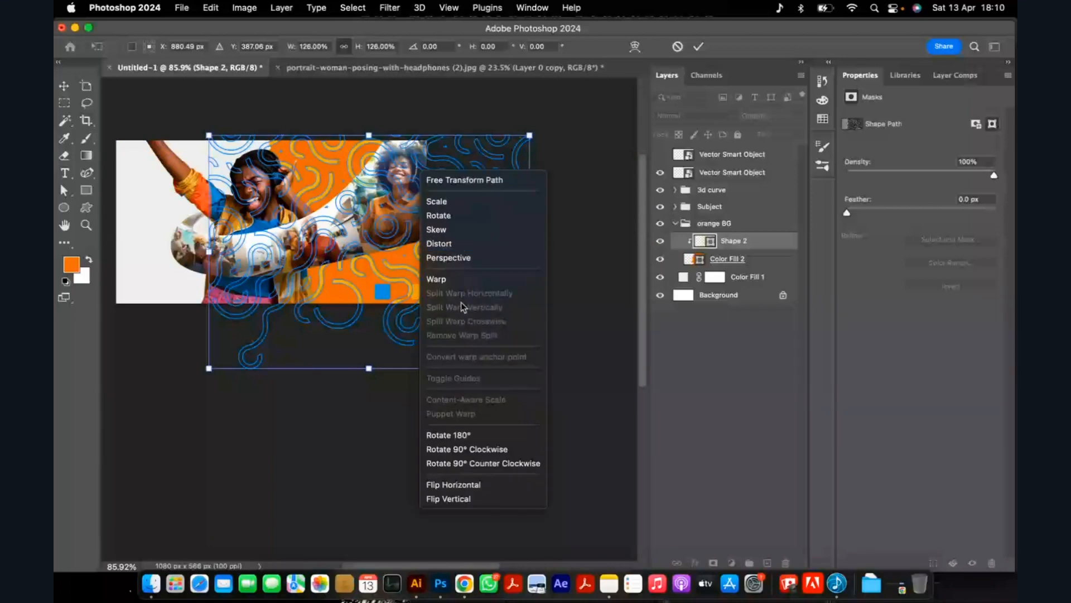
{"action": "left_click", "coordinate": [460, 230]}
{"action": "left_click_drag", "start_coordinate": [530, 251], "coordinate": [533, 241]}
{"action": "left_click_drag", "start_coordinate": [208, 251], "coordinate": [208, 261]}
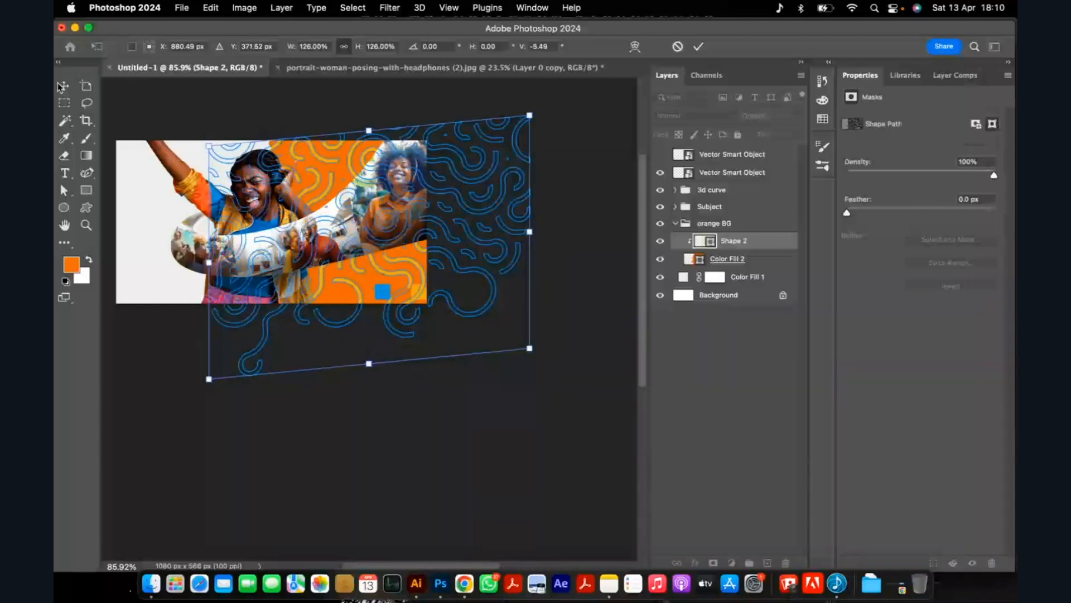
{"action": "left_click", "coordinate": [66, 86]}
{"action": "left_click", "coordinate": [278, 108]}
Examine the skewed pattern against the orange background, both up close and across the whole ad.
{"action": "scroll", "coordinate": [286, 146], "scroll_direction": "up", "scroll_amount": 5}
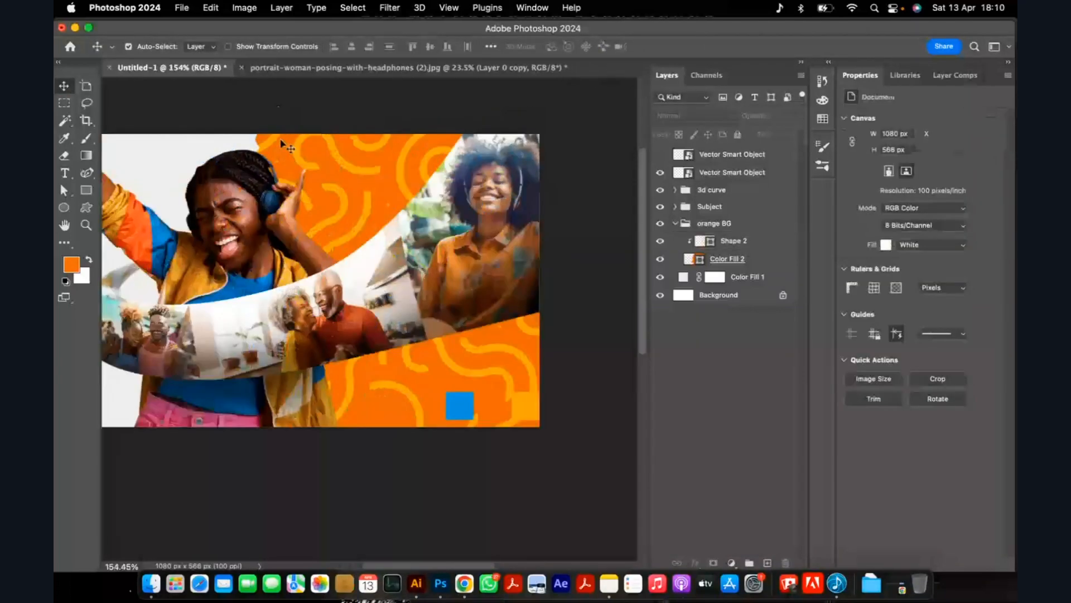
{"action": "scroll", "coordinate": [328, 163], "scroll_direction": "down", "scroll_amount": 3}
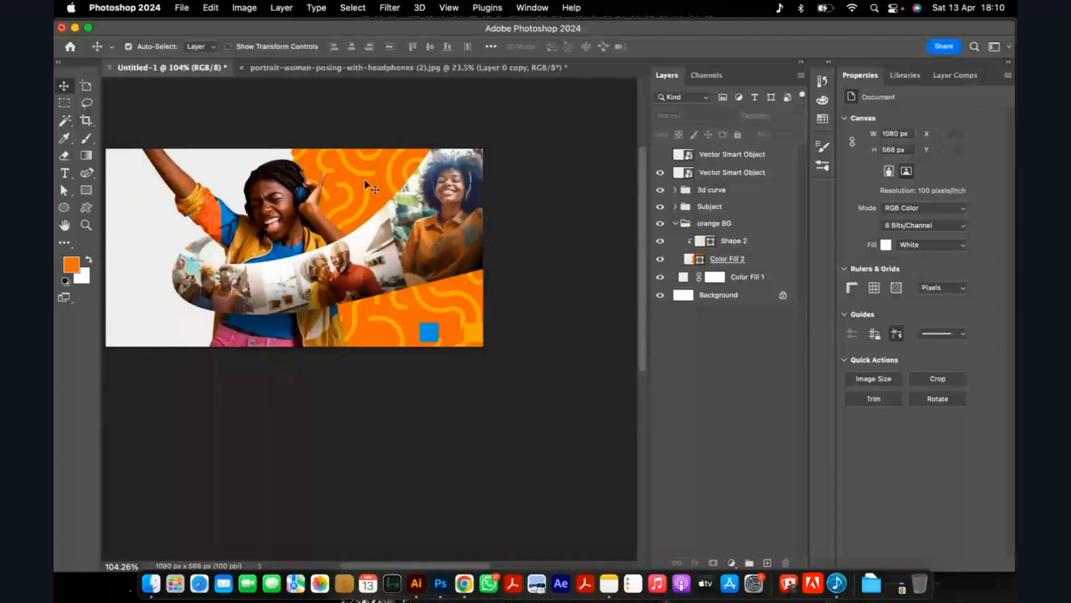
{"action": "scroll", "coordinate": [365, 181], "scroll_direction": "down", "scroll_amount": 3}
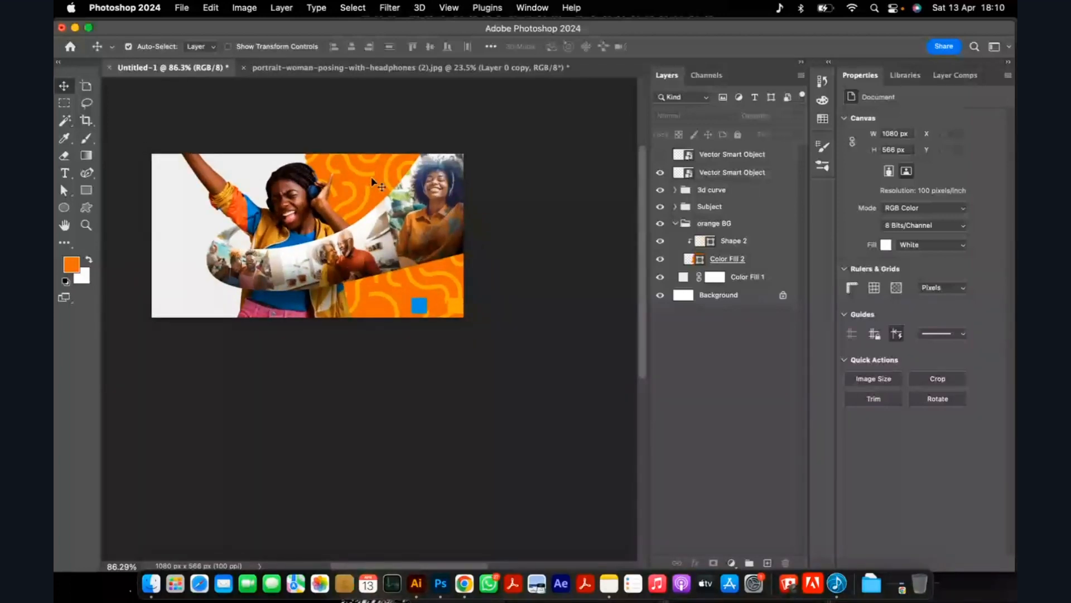
{"action": "scroll", "coordinate": [372, 179], "scroll_direction": "up", "scroll_amount": 3}
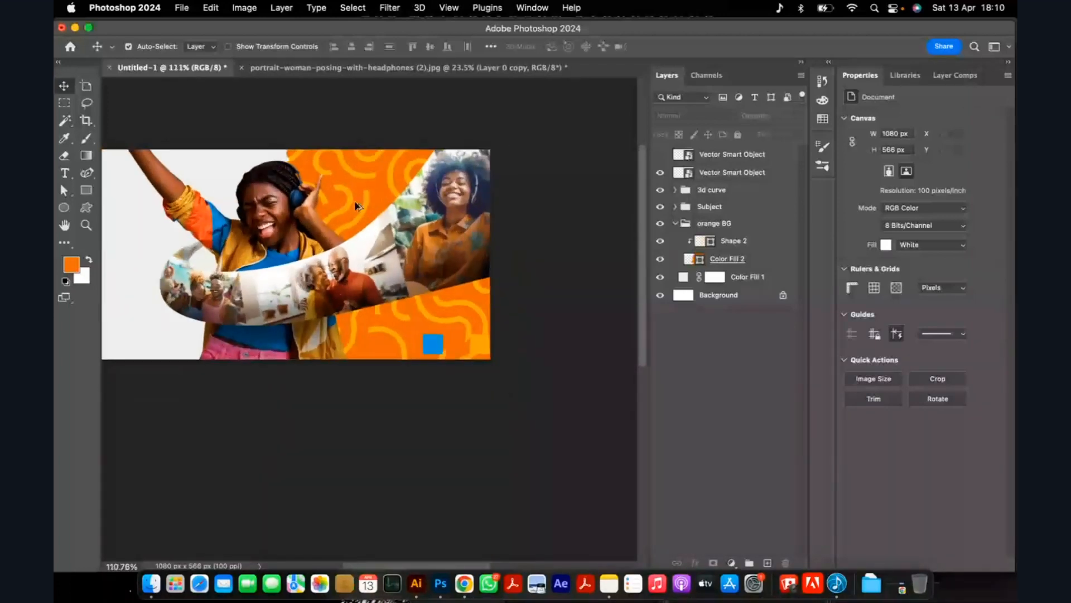
{"action": "scroll", "coordinate": [357, 206], "scroll_direction": "up", "scroll_amount": 2}
{"action": "scroll", "coordinate": [400, 254], "scroll_direction": "down", "scroll_amount": 3}
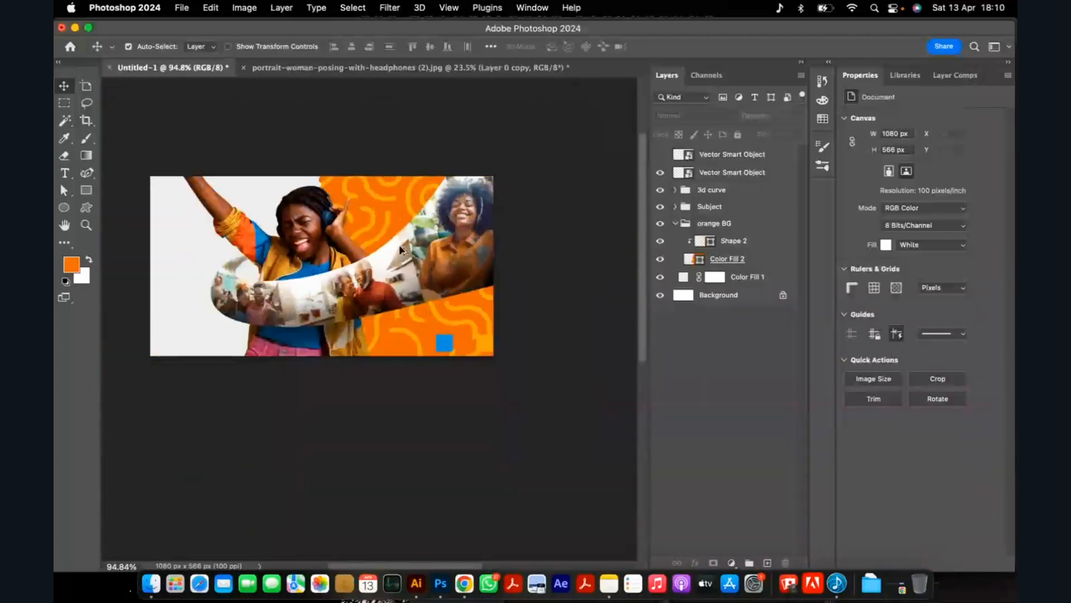
{"action": "scroll", "coordinate": [406, 193], "scroll_direction": "up", "scroll_amount": 1}
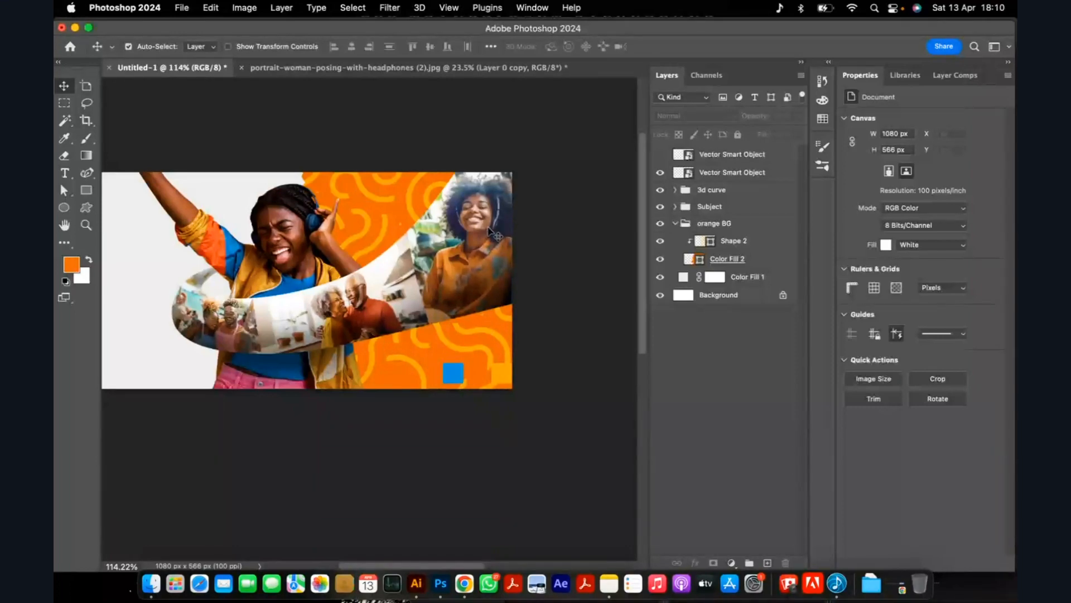
Lower the opacity of the Shape 2 pattern layer to about 49% so it blends into the orange.
{"action": "scroll", "coordinate": [375, 217], "scroll_direction": "up", "scroll_amount": 4}
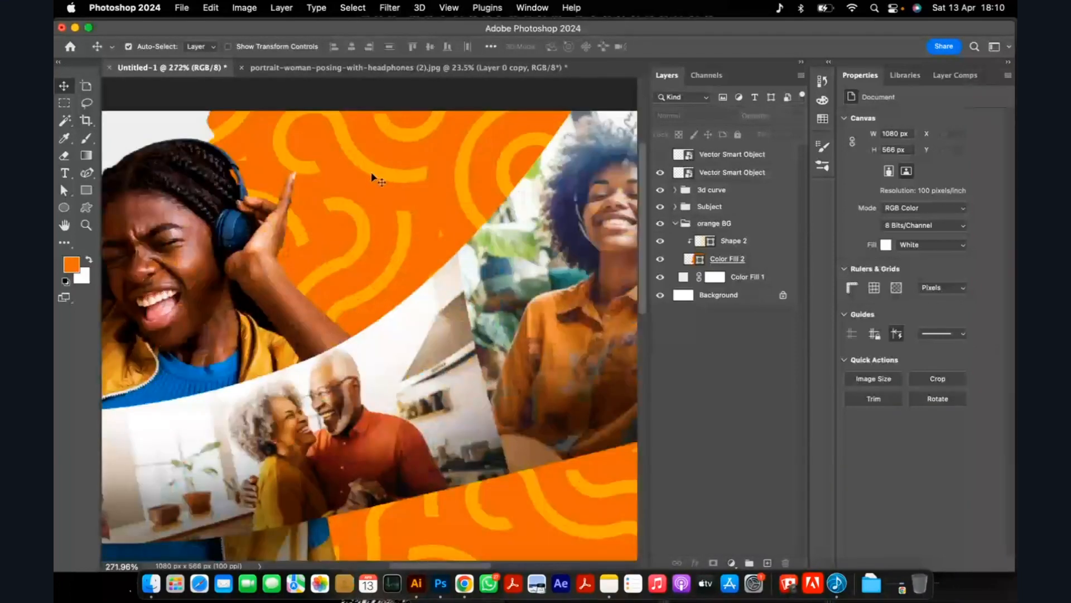
{"action": "left_click", "coordinate": [371, 174]}
{"action": "left_click", "coordinate": [799, 116]}
{"action": "left_click_drag", "start_coordinate": [795, 133], "coordinate": [771, 135]}
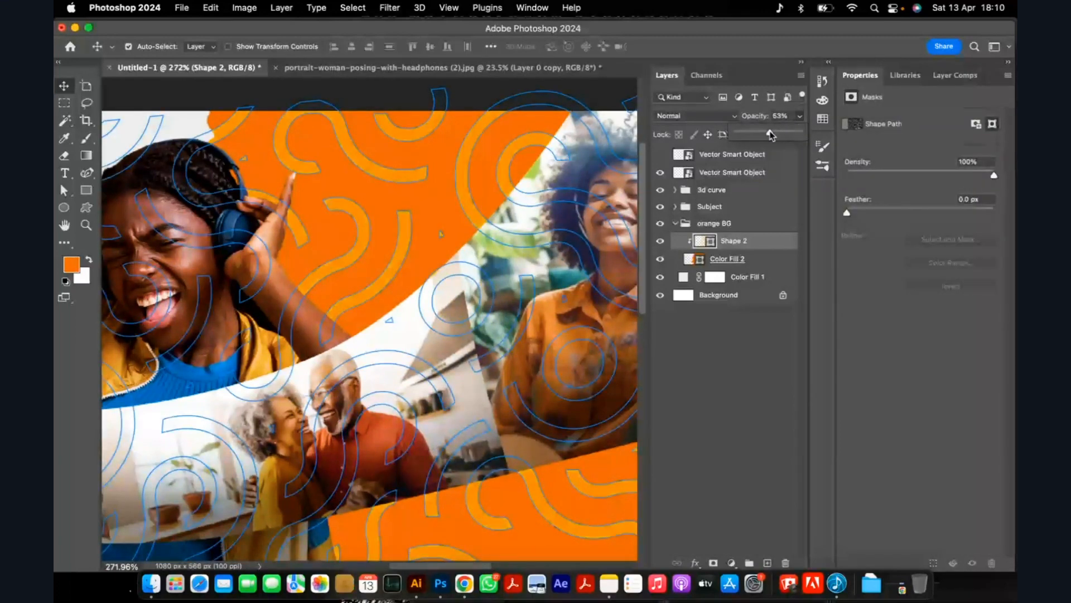
{"action": "left_click", "coordinate": [750, 368]}
{"action": "scroll", "coordinate": [346, 277], "scroll_direction": "down", "scroll_amount": 4}
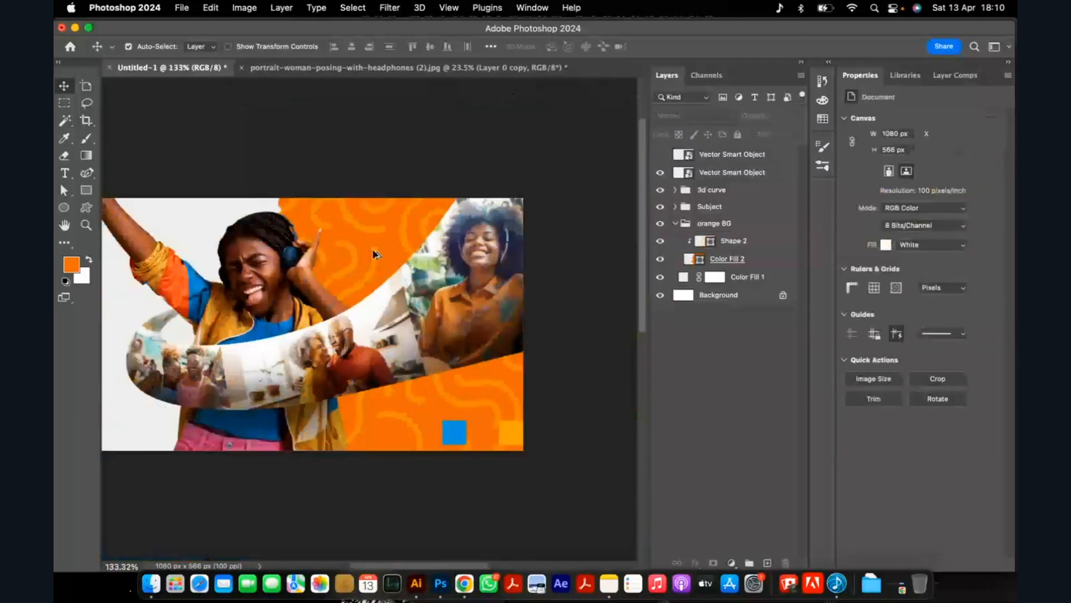
{"action": "left_click", "coordinate": [457, 397]}
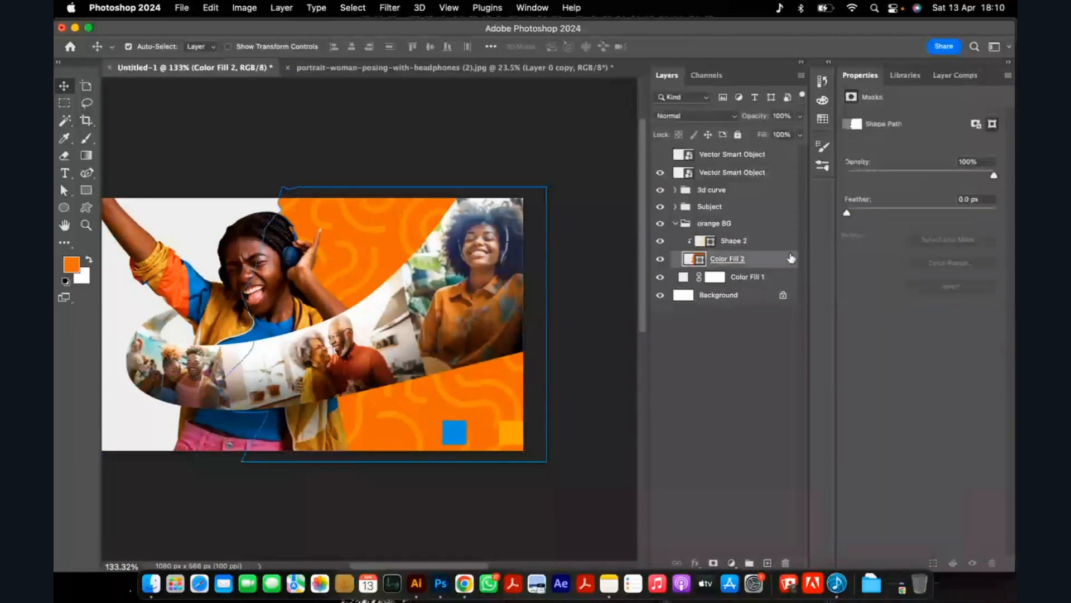
{"action": "left_click", "coordinate": [781, 223]}
{"action": "left_click_drag", "start_coordinate": [799, 134], "coordinate": [855, 177]}
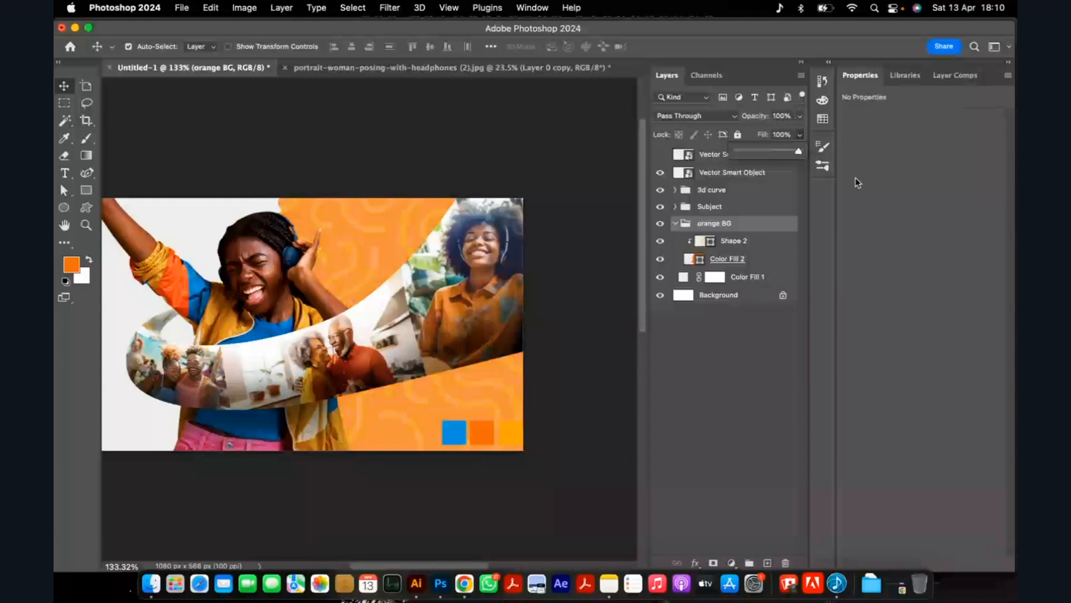
Reduce the fill of the Shape 2 pattern layer to about 57%.
{"action": "left_click", "coordinate": [745, 245]}
{"action": "left_click", "coordinate": [799, 134]}
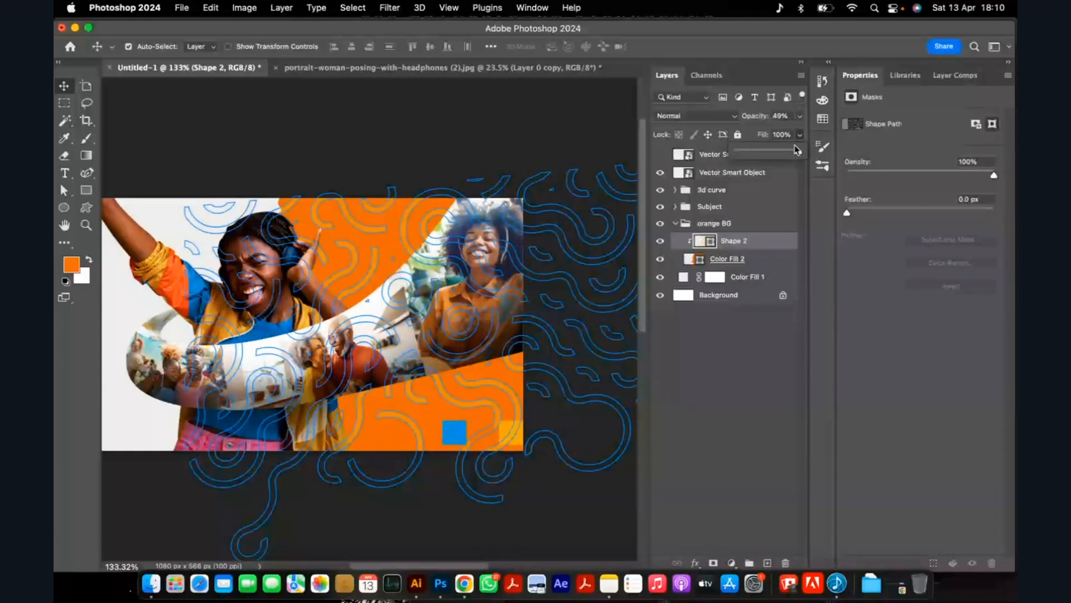
{"action": "left_click", "coordinate": [489, 163]}
{"action": "scroll", "coordinate": [375, 267], "scroll_direction": "up", "scroll_amount": 10}
{"action": "scroll", "coordinate": [391, 246], "scroll_direction": "down", "scroll_amount": 10}
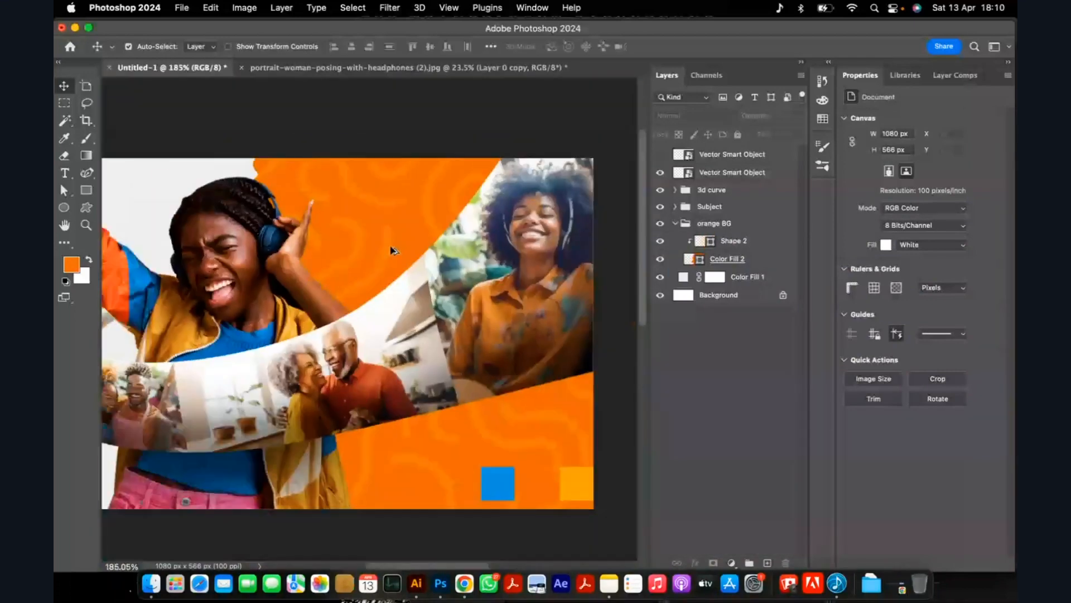
Hide the Vector Smart Object holding the colour palette swatches at the bottom of the ad.
{"action": "scroll", "coordinate": [249, 335], "scroll_direction": "up", "scroll_amount": 1}
{"action": "left_click", "coordinate": [474, 399]}
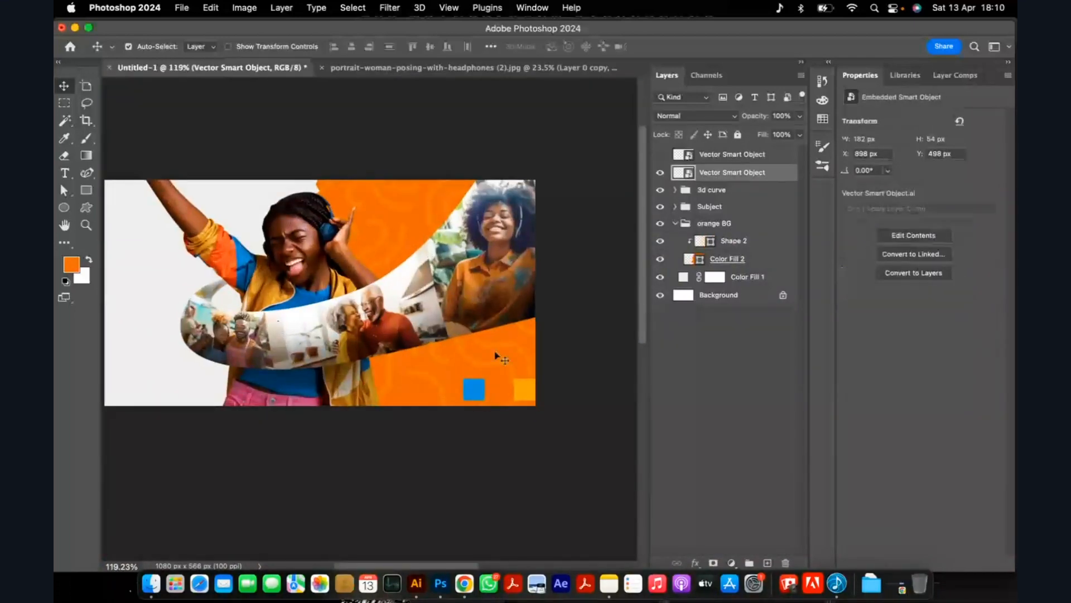
{"action": "scroll", "coordinate": [196, 237], "scroll_direction": "up", "scroll_amount": 3}
{"action": "scroll", "coordinate": [196, 237], "scroll_direction": "down", "scroll_amount": 3}
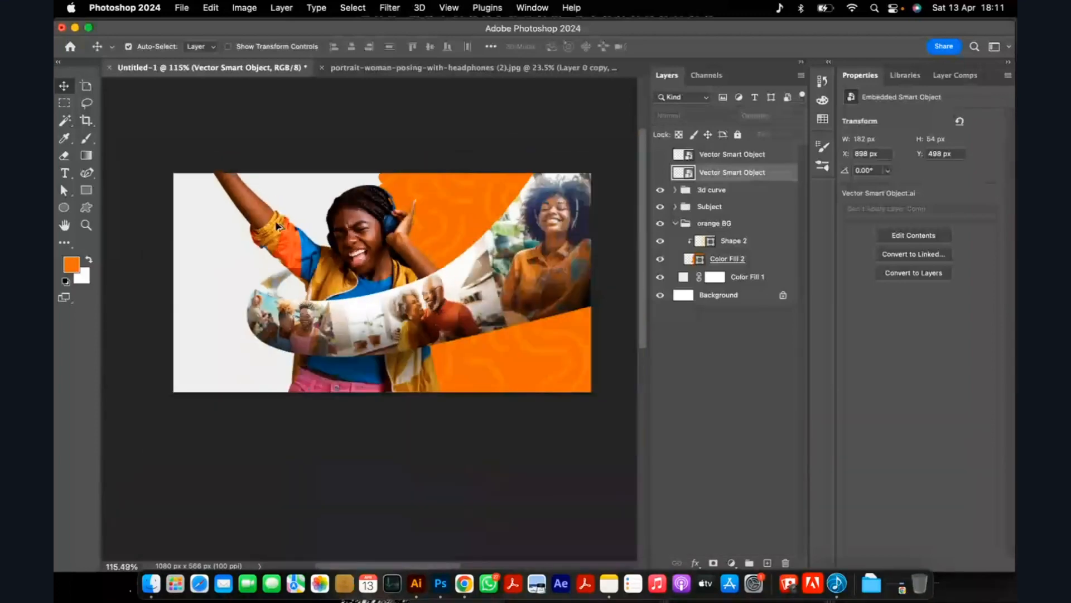
Duplicate the Shape 2 pattern layer and place the copy below Color Fill 2, directly above Color Fill 1.
{"action": "left_click", "coordinate": [444, 227]}
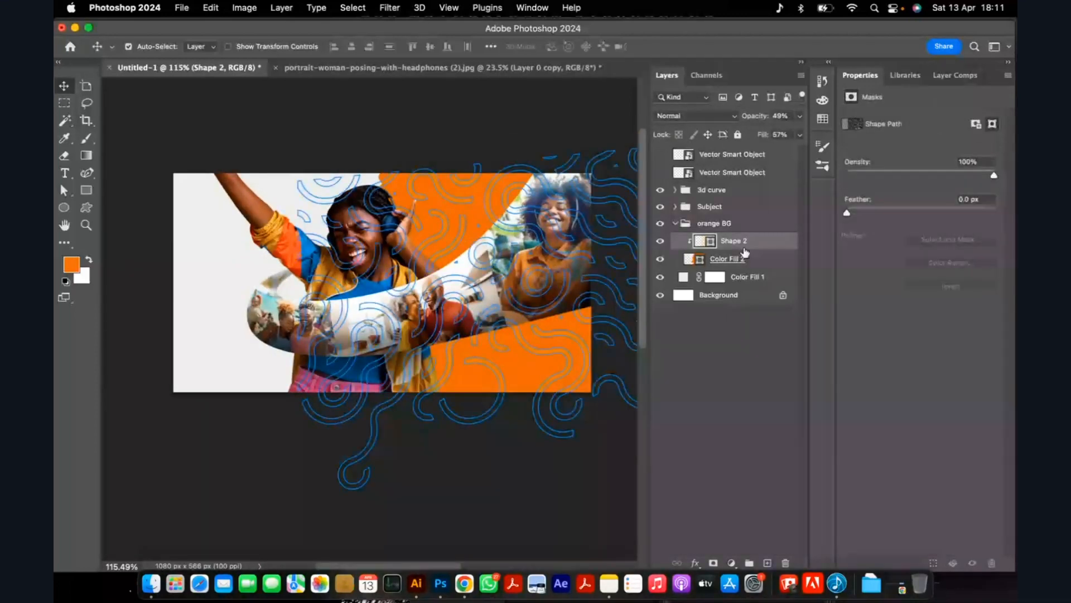
{"action": "key", "text": "super+j"}
{"action": "left_click_drag", "start_coordinate": [750, 250], "coordinate": [737, 288]}
Clip the Shape 2 copy pattern layer to the light Color Fill 1 background.
{"action": "left_click", "coordinate": [196, 240]}
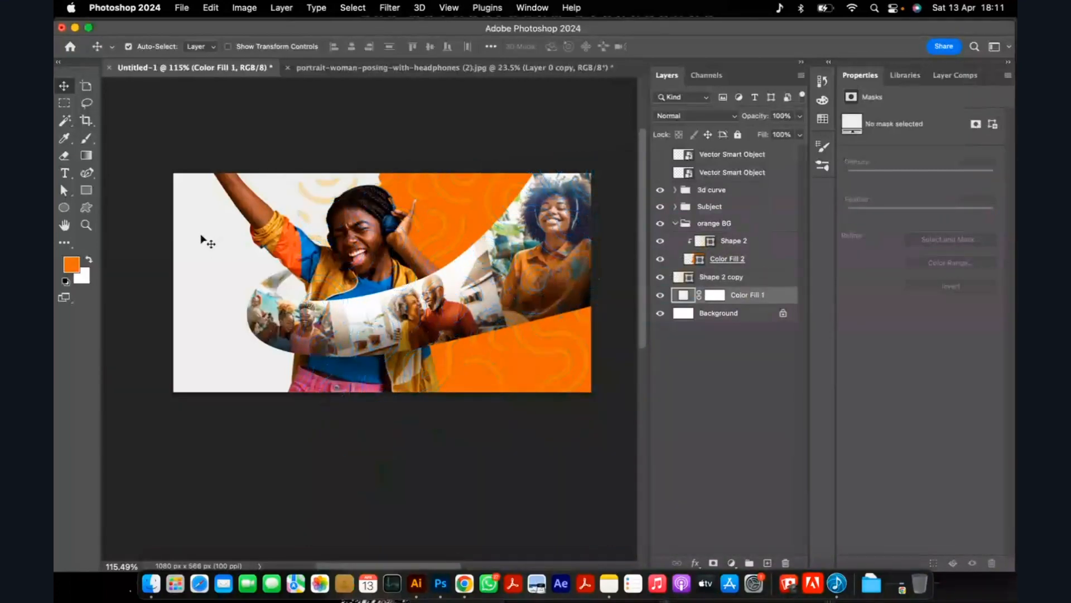
{"action": "left_click", "coordinate": [743, 280]}
{"action": "left_click", "coordinate": [745, 281], "text": "alt"}
Restore both the fill and the opacity of the Shape 2 copy layer to 100%.
{"action": "left_click", "coordinate": [800, 135]}
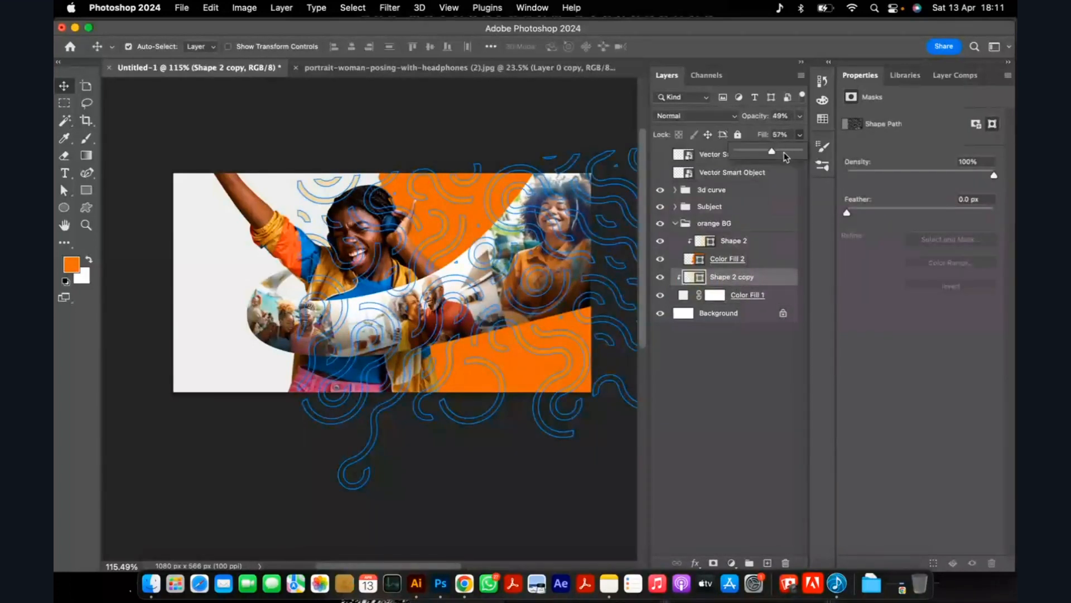
{"action": "left_click", "coordinate": [800, 115]}
{"action": "left_click_drag", "start_coordinate": [772, 134], "coordinate": [832, 131]}
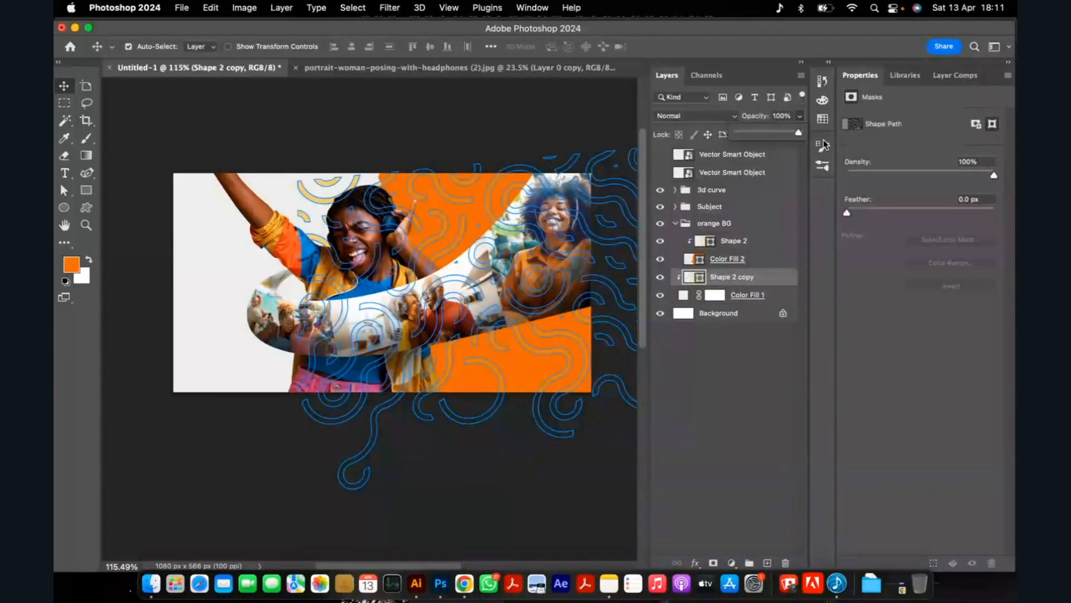
Recolour the Shape 2 copy pattern to the neutral grey 959595.
{"action": "double_click", "coordinate": [694, 277]}
{"action": "left_click_drag", "start_coordinate": [641, 216], "coordinate": [617, 219]}
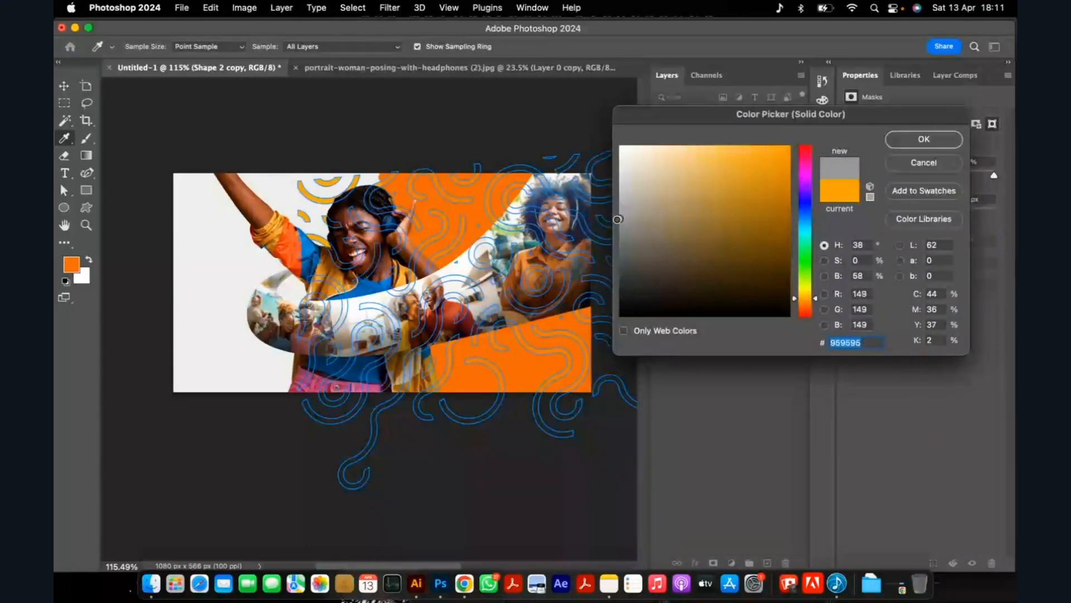
{"action": "left_click", "coordinate": [910, 142]}
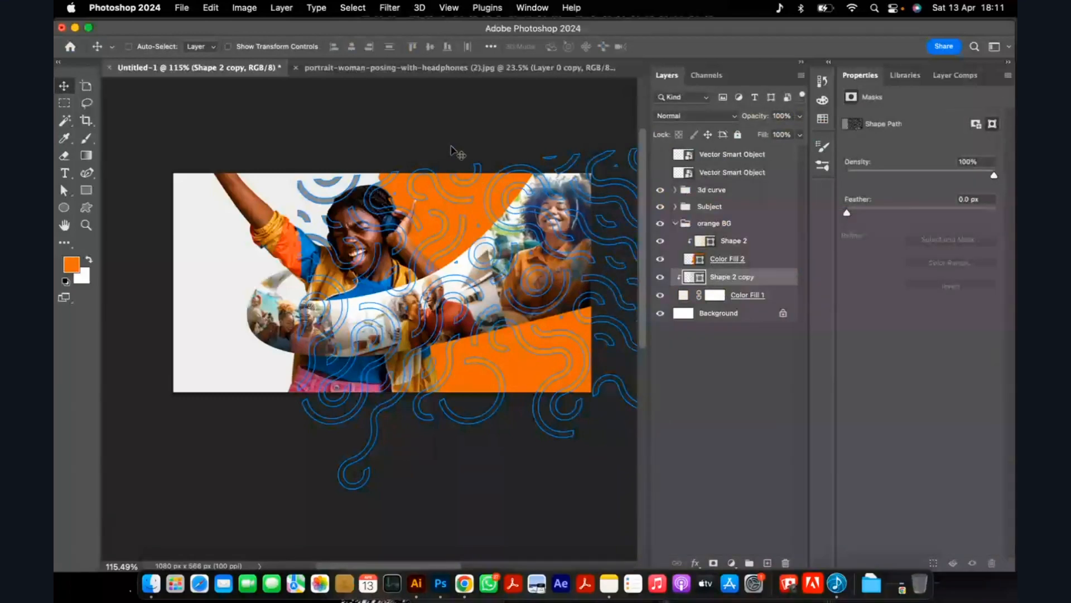
Move the grey pattern copy left to about X 354.5 px, Y 364.5 px, covering the light background behind the headphone woman.
{"action": "key", "text": "ctrl+t"}
{"action": "left_click_drag", "start_coordinate": [518, 218], "coordinate": [313, 225]}
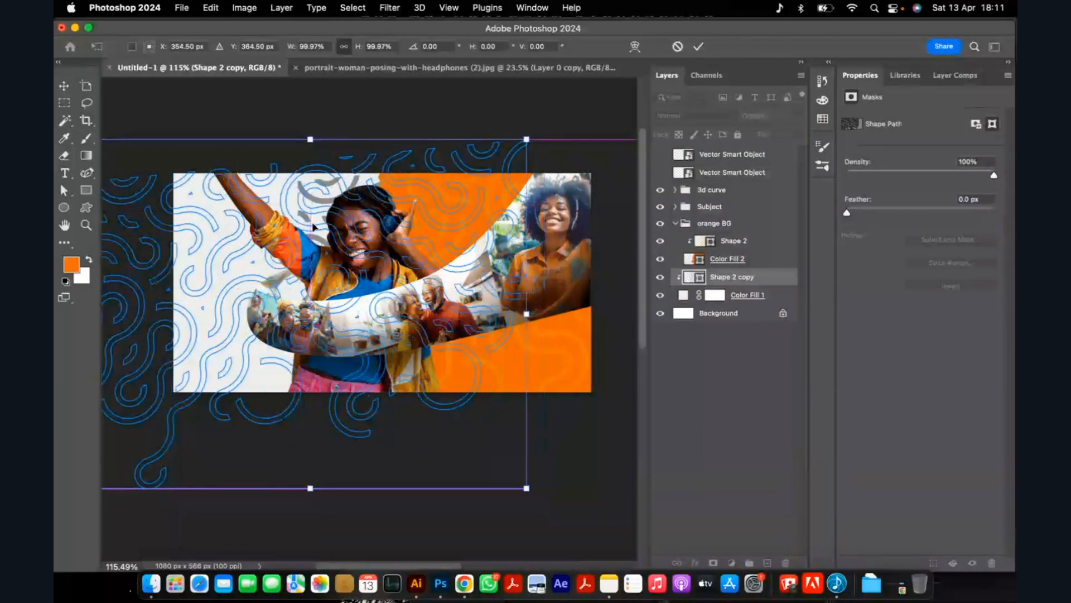
{"action": "left_click", "coordinate": [698, 46]}
{"action": "left_click", "coordinate": [487, 129]}
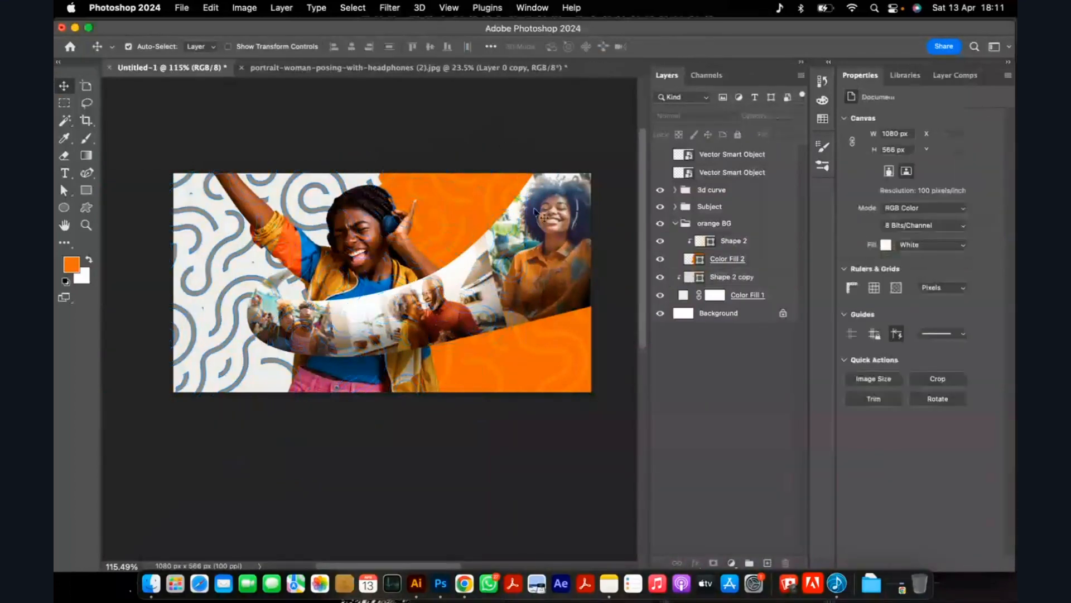
{"action": "scroll", "coordinate": [535, 211], "scroll_direction": "down", "scroll_amount": 2}
{"action": "scroll", "coordinate": [347, 321], "scroll_direction": "up", "scroll_amount": 5}
{"action": "scroll", "coordinate": [257, 366], "scroll_direction": "down", "scroll_amount": 5}
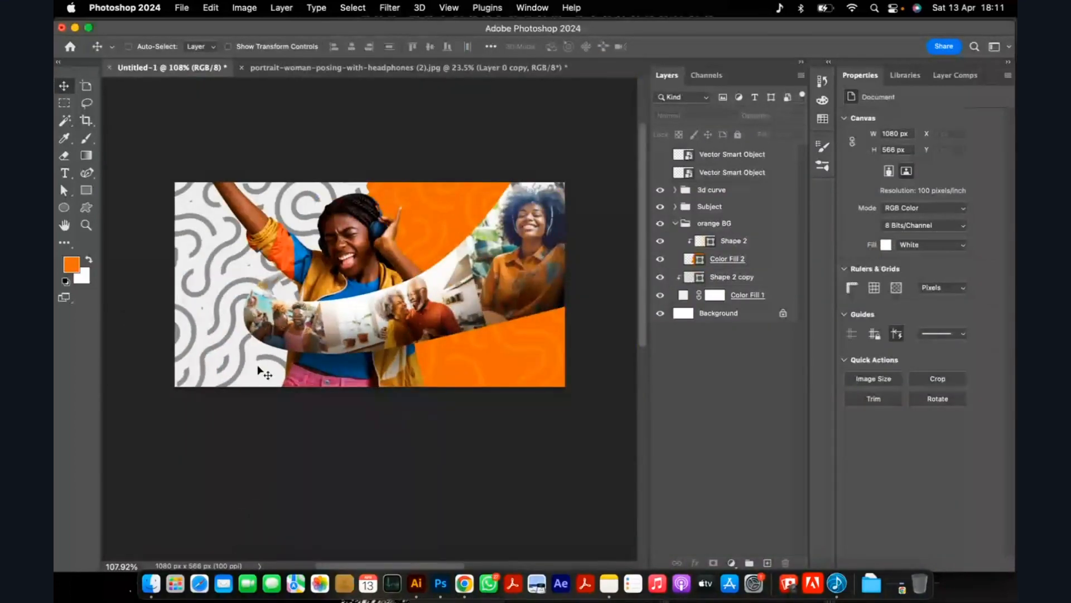
Nudge the grey pattern copy slightly right and up to refine how it fills the light background.
{"action": "left_click", "coordinate": [723, 278]}
{"action": "key", "text": "super+t"}
{"action": "left_click_drag", "start_coordinate": [210, 328], "coordinate": [244, 323]}
{"action": "left_click", "coordinate": [698, 47]}
{"action": "left_click", "coordinate": [360, 132]}
{"action": "scroll", "coordinate": [323, 184], "scroll_direction": "down", "scroll_amount": 1}
{"action": "scroll", "coordinate": [286, 252], "scroll_direction": "up", "scroll_amount": 5}
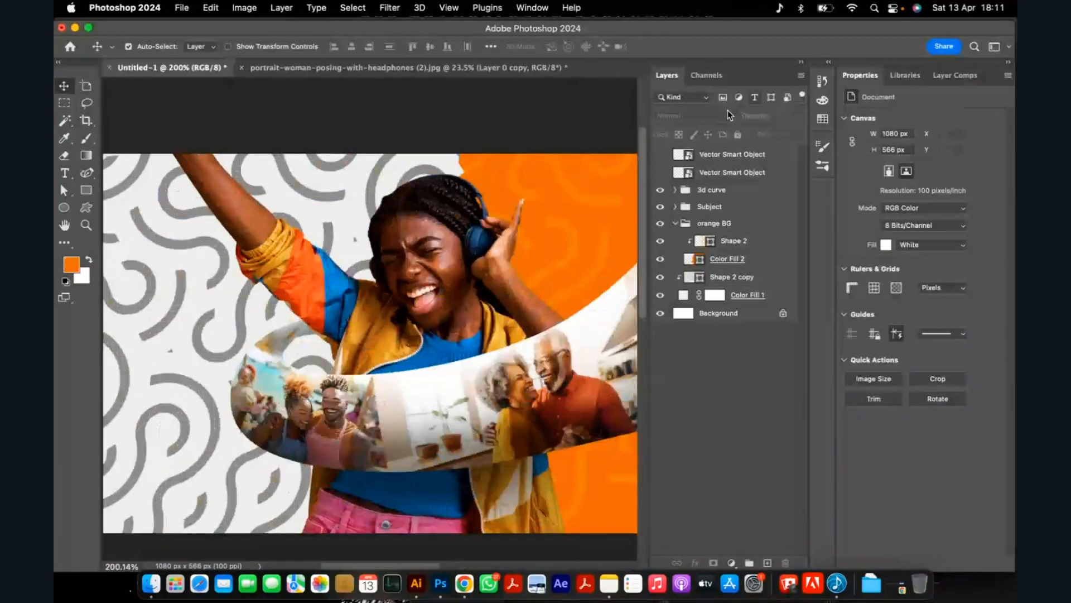
{"action": "scroll", "coordinate": [283, 237], "scroll_direction": "down", "scroll_amount": 3}
{"action": "scroll", "coordinate": [331, 238], "scroll_direction": "up", "scroll_amount": 1}
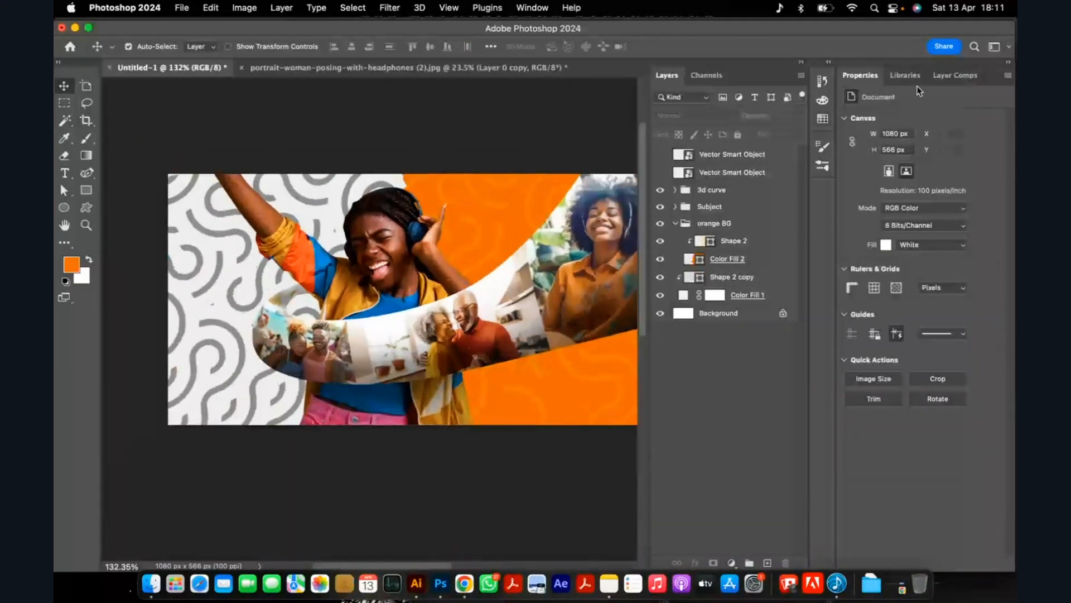
Lower the opacity of the Shape 2 copy layer to 17% for a subtle grey background pattern.
{"action": "left_click", "coordinate": [747, 279]}
{"action": "left_click", "coordinate": [799, 115]}
{"action": "left_click_drag", "start_coordinate": [798, 134], "coordinate": [751, 141]}
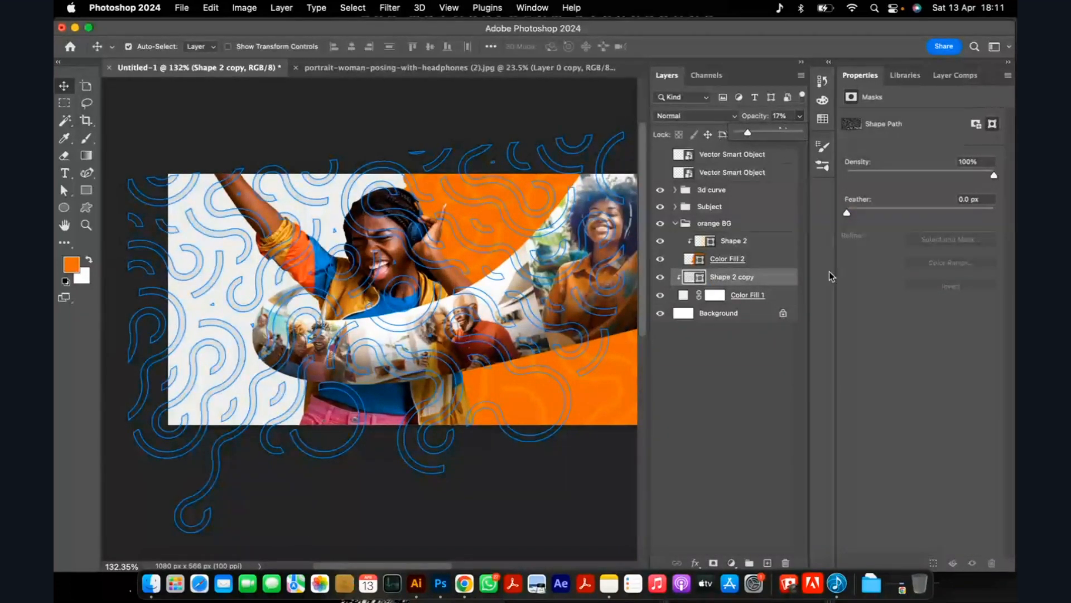
{"action": "left_click", "coordinate": [750, 393]}
{"action": "scroll", "coordinate": [516, 273], "scroll_direction": "down", "scroll_amount": 3}
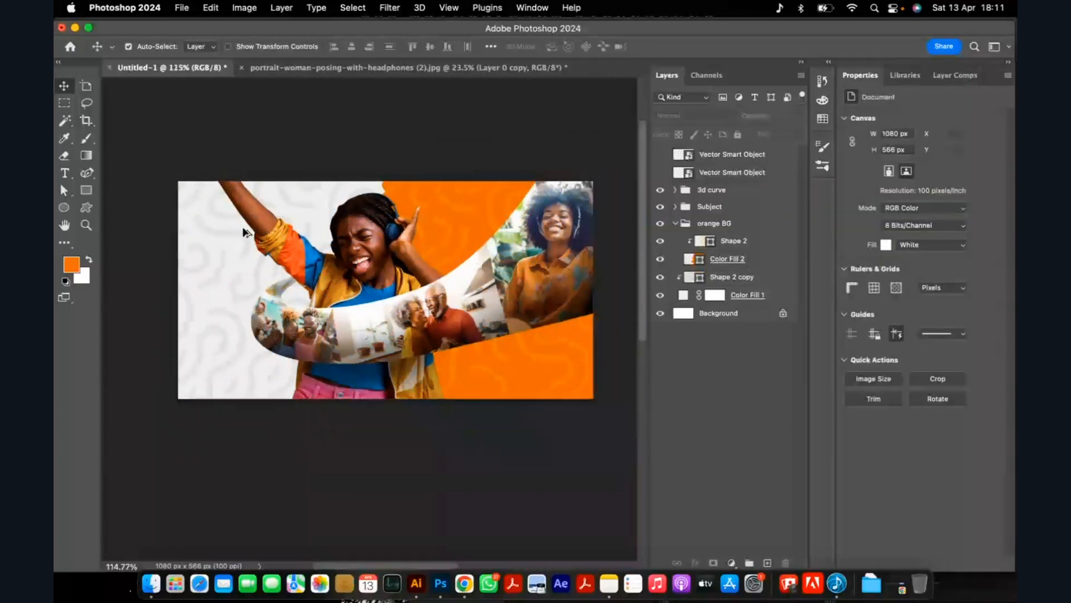
{"action": "scroll", "coordinate": [353, 280], "scroll_direction": "up", "scroll_amount": 1}
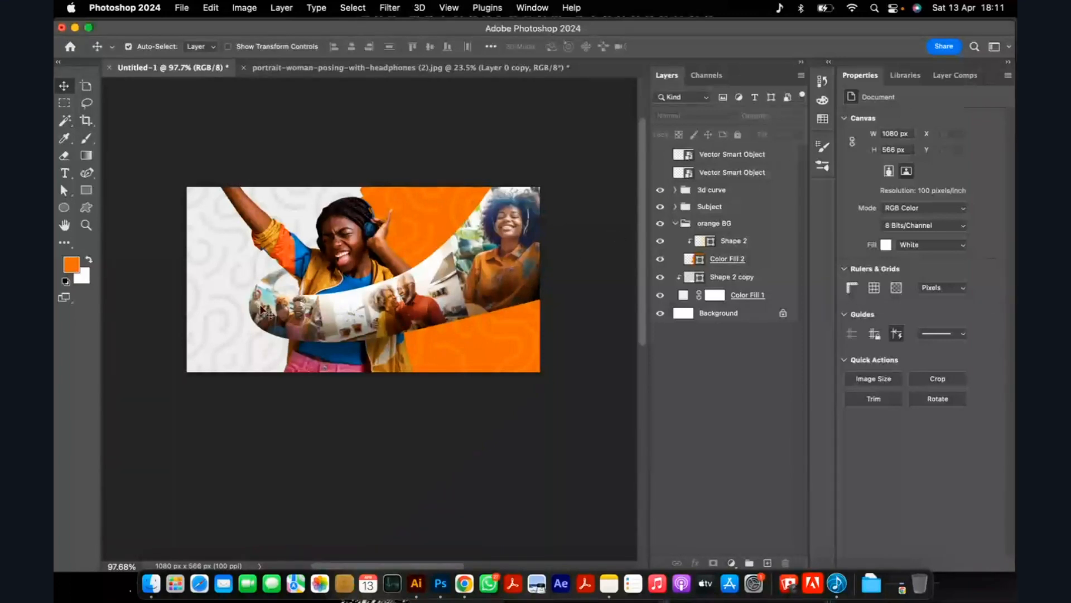
{"action": "scroll", "coordinate": [307, 315], "scroll_direction": "up", "scroll_amount": 1}
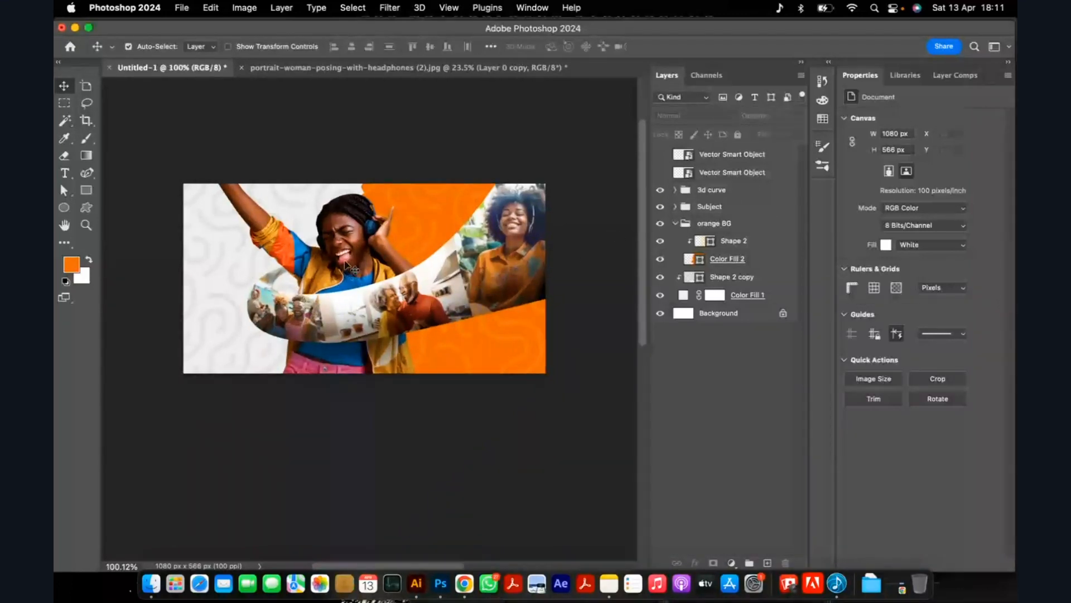
{"action": "left_click", "coordinate": [215, 274]}
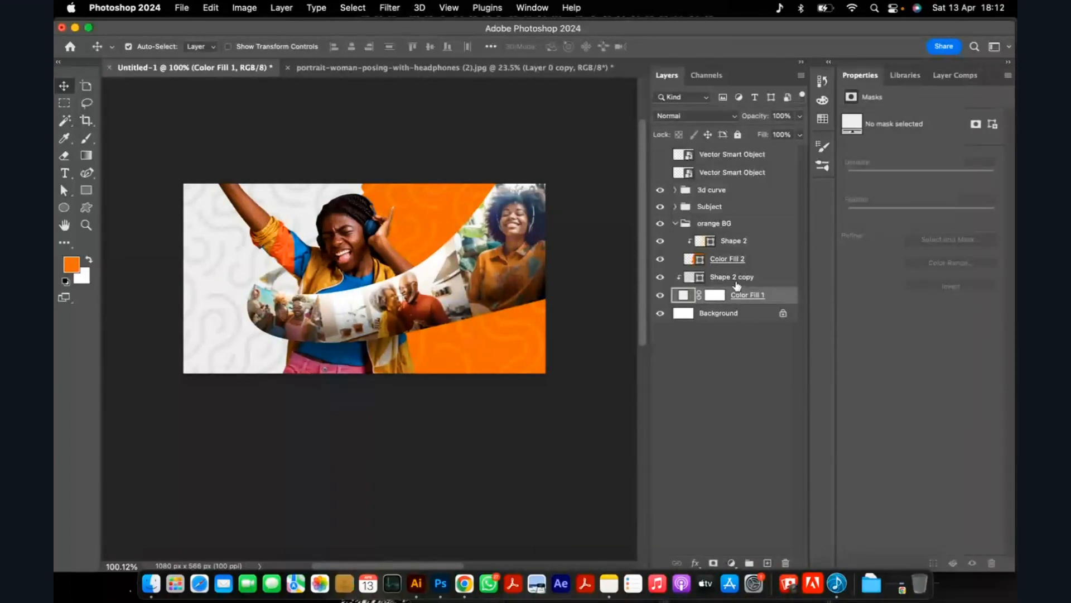
Set the Color Fill 1 background layer to the light off-white f1efee.
{"action": "left_click", "coordinate": [735, 278]}
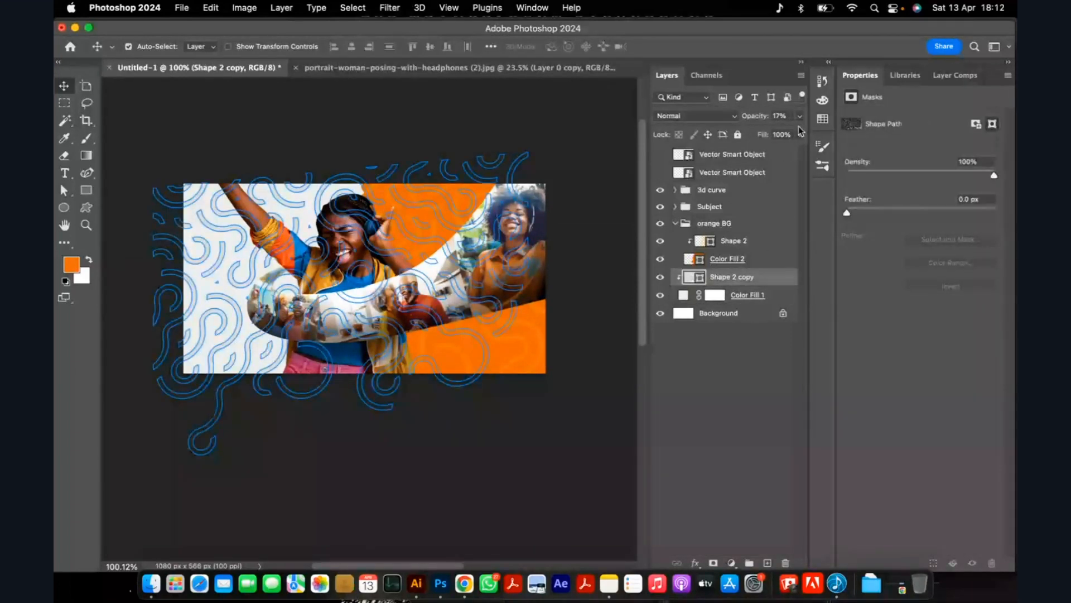
{"action": "left_click", "coordinate": [750, 405]}
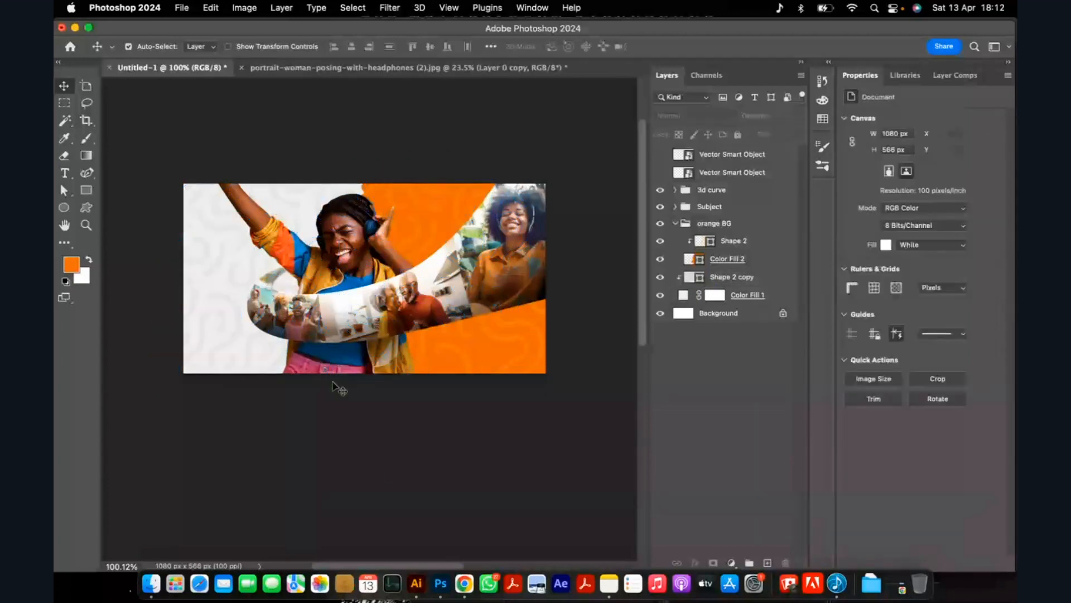
{"action": "scroll", "coordinate": [335, 387], "scroll_direction": "down", "scroll_amount": 2}
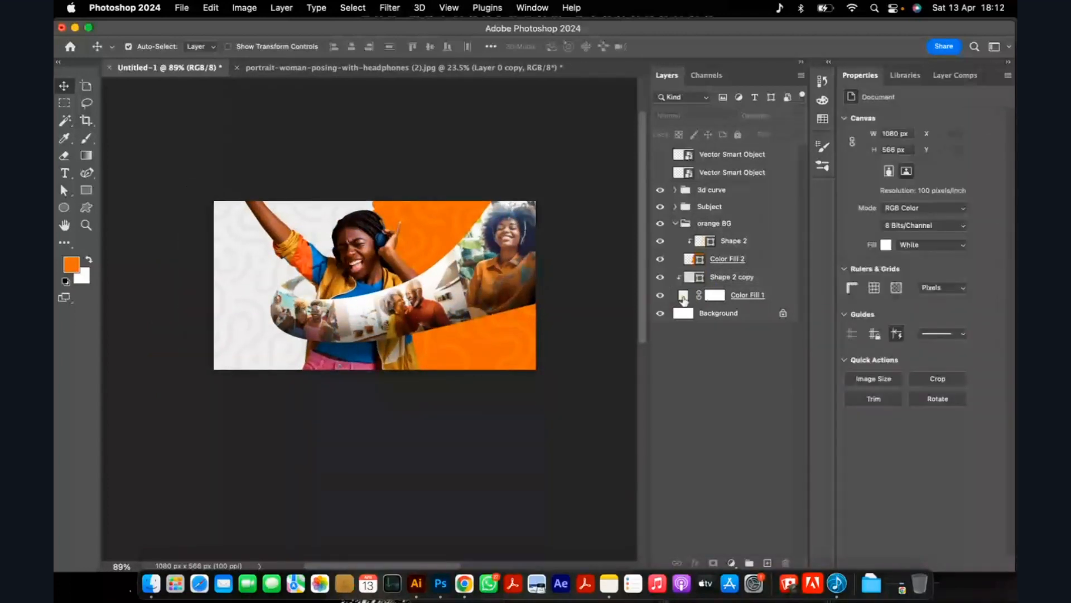
{"action": "double_click", "coordinate": [702, 298]}
{"action": "left_click_drag", "start_coordinate": [622, 159], "coordinate": [621, 154]}
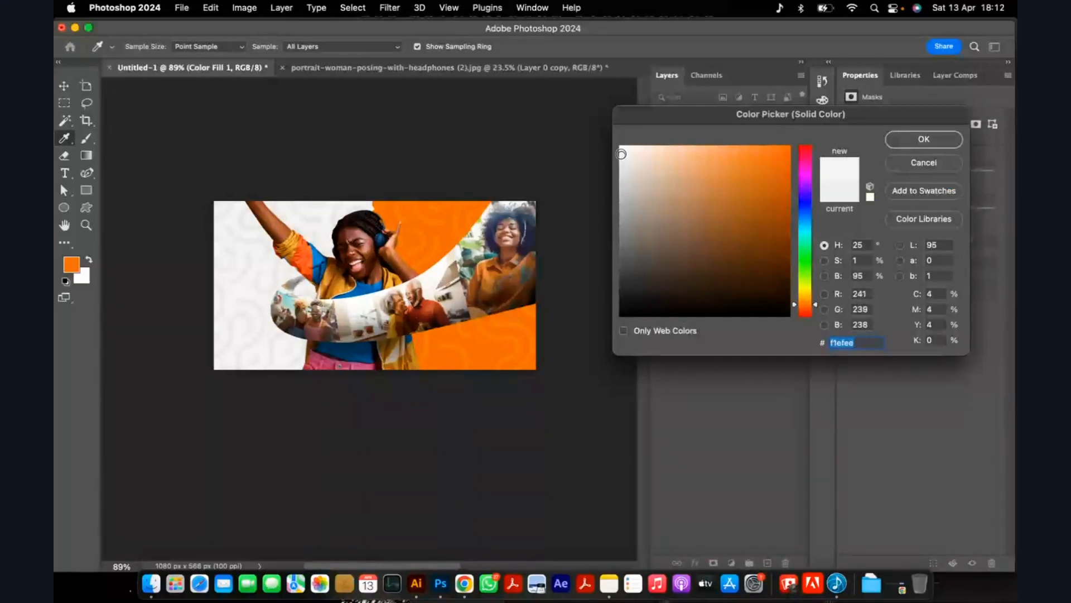
{"action": "left_click", "coordinate": [920, 142]}
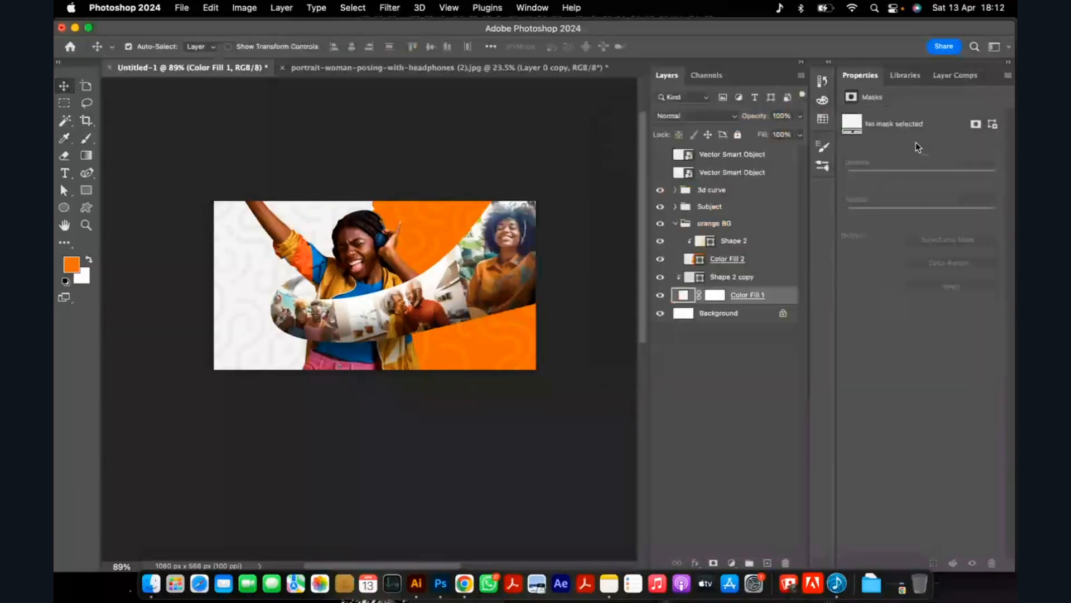
{"action": "scroll", "coordinate": [580, 308], "scroll_direction": "up", "scroll_amount": 2}
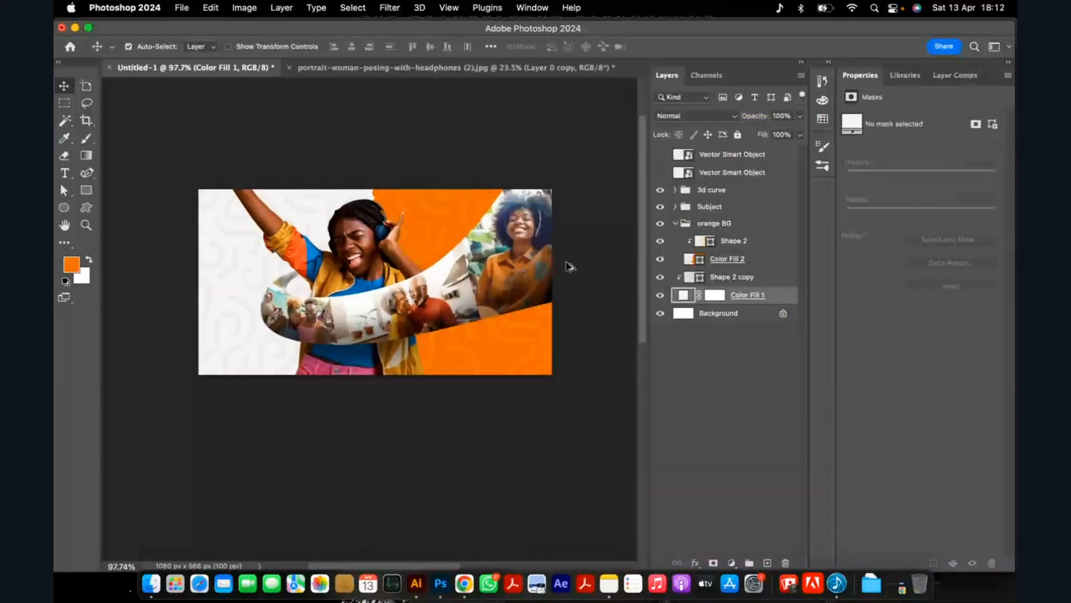
Enlarge the orange Color Fill 2 shape to about 114%, rotate it about -6.3°, and reposition it behind the headphone woman.
{"action": "scroll", "coordinate": [570, 266], "scroll_direction": "up", "scroll_amount": 1}
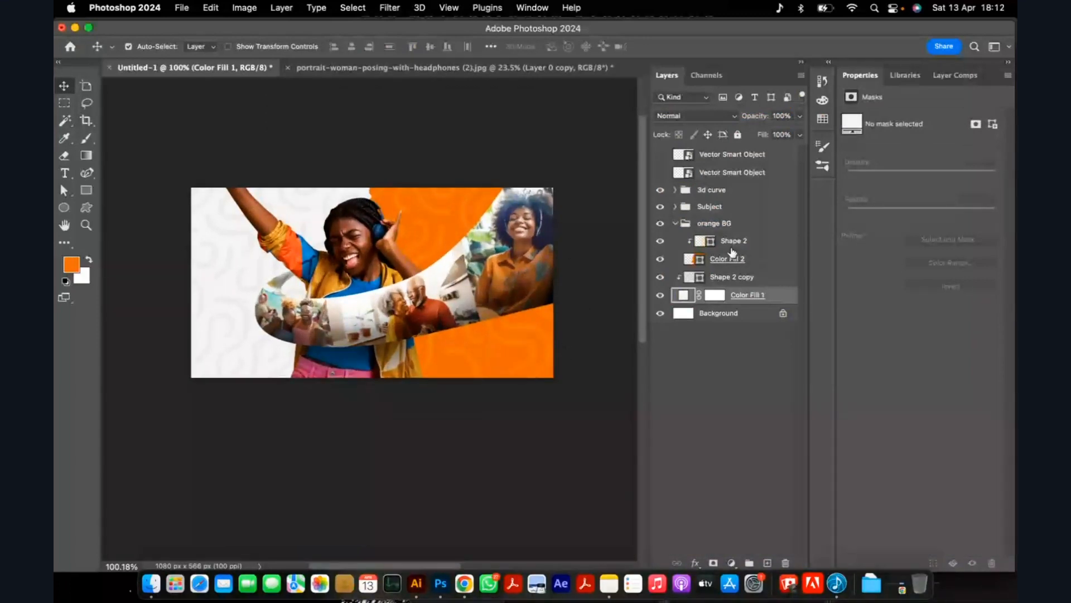
{"action": "left_click", "coordinate": [732, 254]}
{"action": "key", "text": "super+t"}
{"action": "left_click_drag", "start_coordinate": [577, 196], "coordinate": [572, 148]}
{"action": "left_click_drag", "start_coordinate": [435, 180], "coordinate": [435, 150]}
{"action": "left_click_drag", "start_coordinate": [445, 231], "coordinate": [455, 228]}
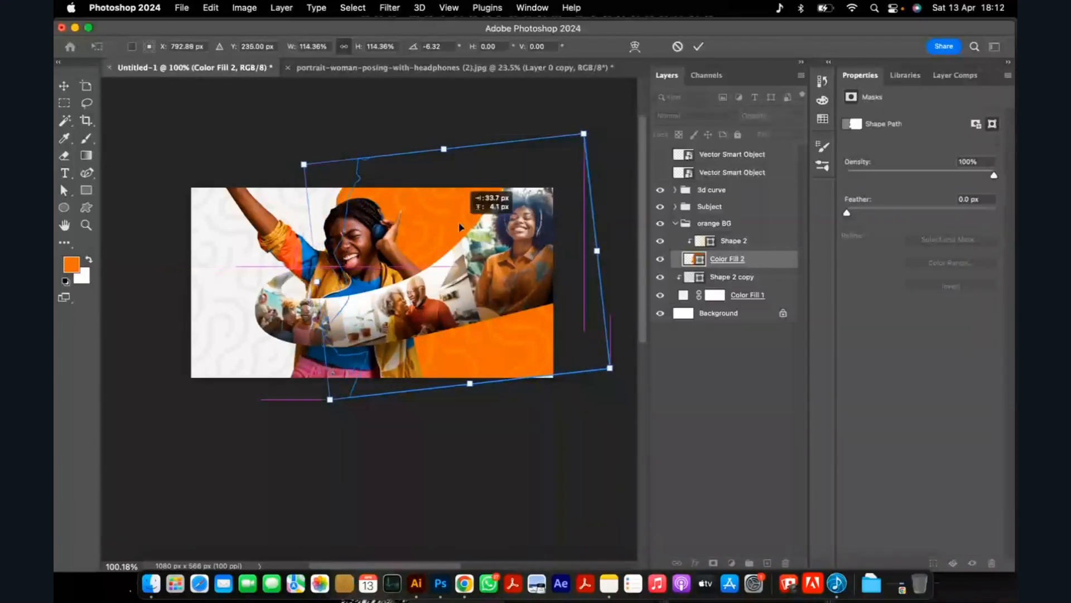
{"action": "left_click_drag", "start_coordinate": [530, 291], "coordinate": [541, 289]}
{"action": "key", "text": "Return"}
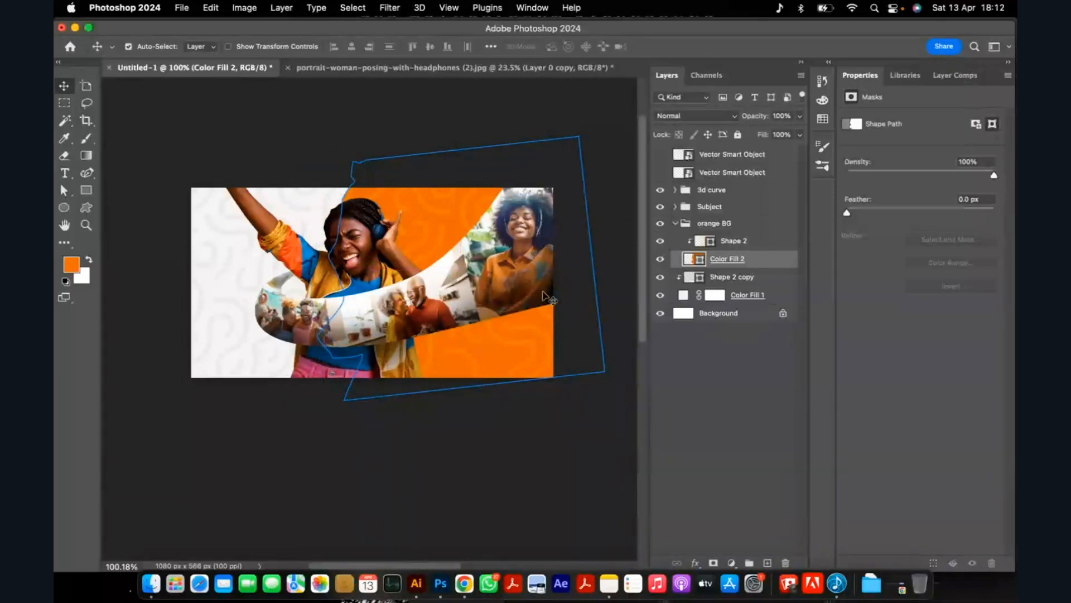
Collapse the 3d curve and orange BG groups to tidy the layer stack.
{"action": "left_click", "coordinate": [542, 292]}
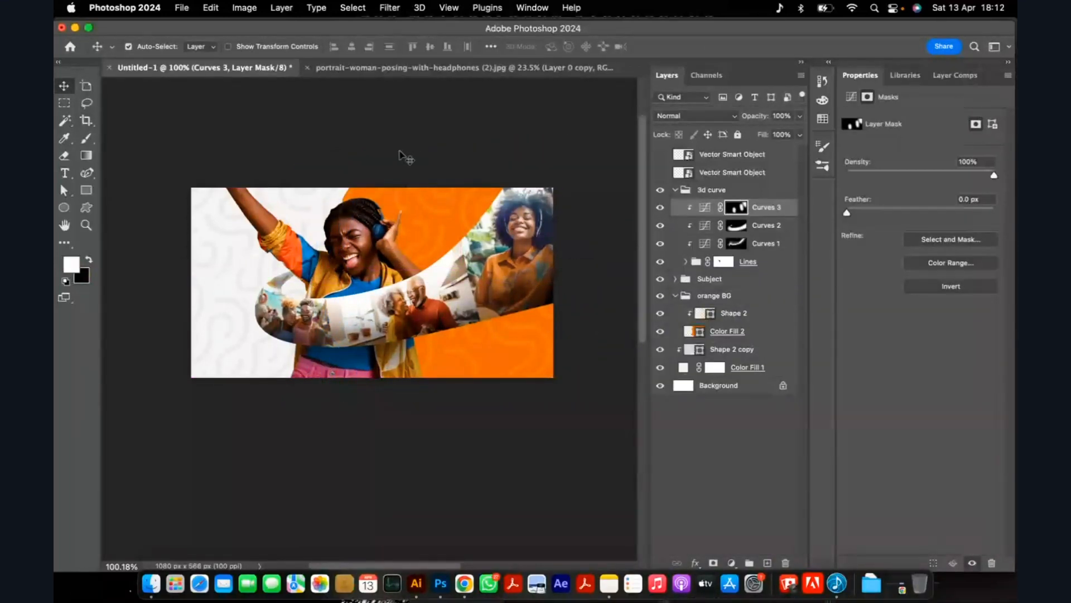
{"action": "left_click", "coordinate": [399, 152]}
{"action": "left_click", "coordinate": [675, 189]}
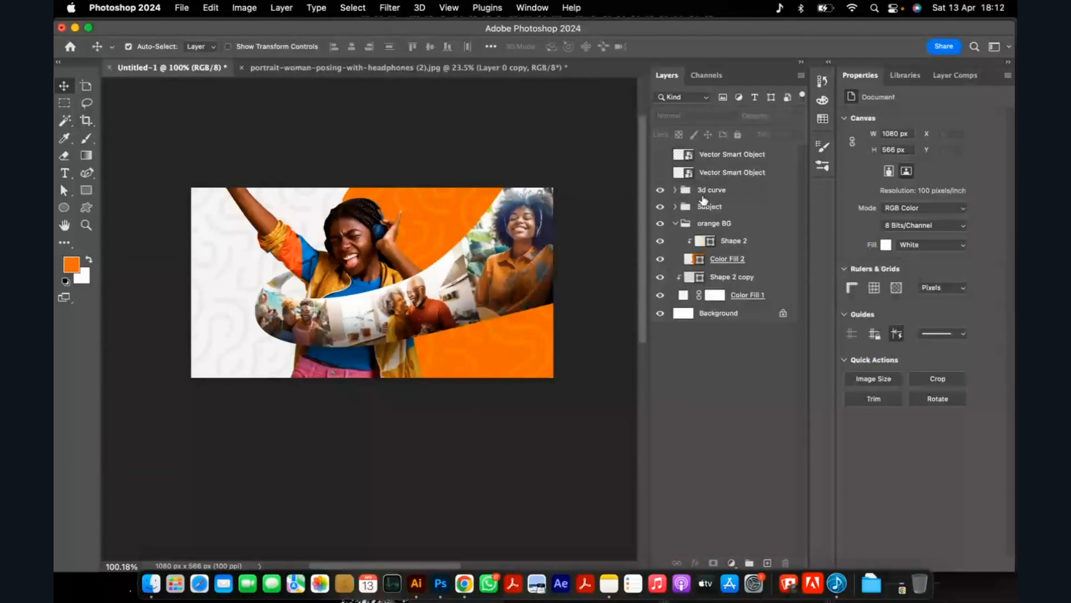
{"action": "left_click", "coordinate": [675, 223]}
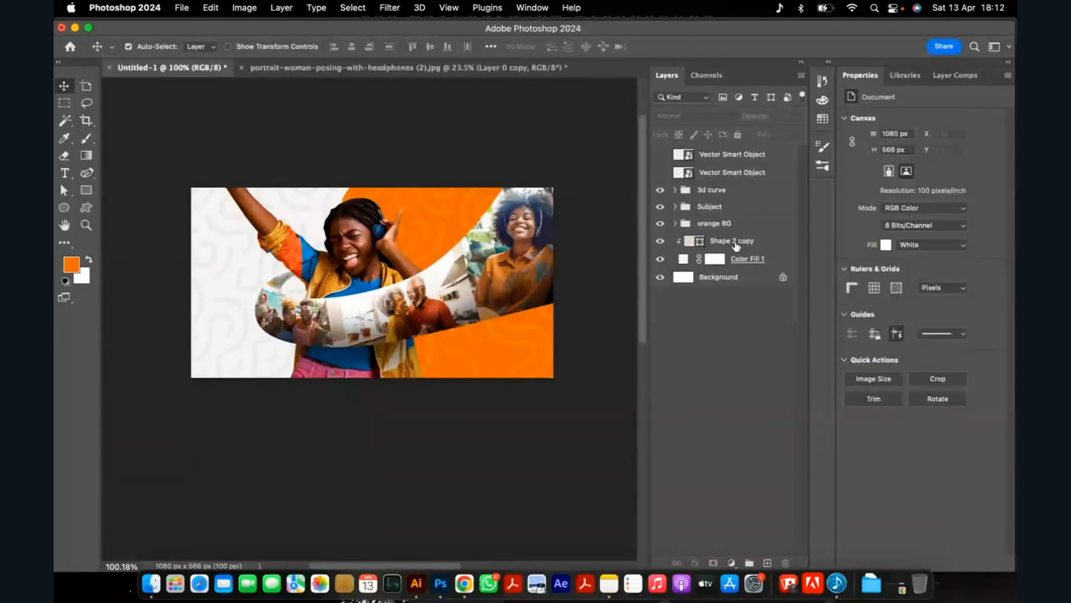
Shift the 3d curve, Subject and orange BG groups together slightly to the right on the canvas.
{"action": "left_click", "coordinate": [720, 193]}
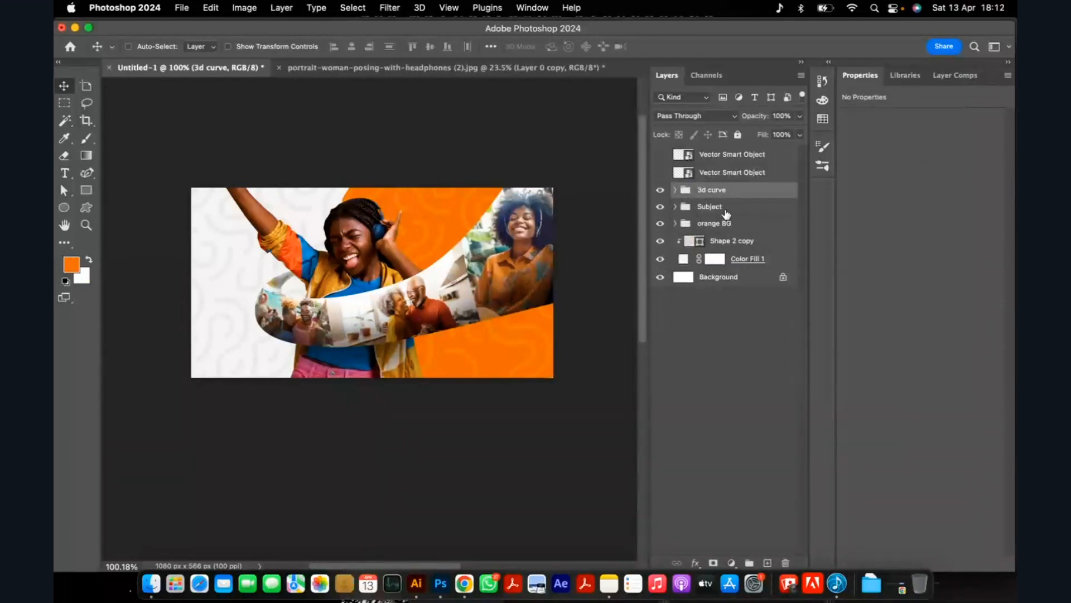
{"action": "left_click", "coordinate": [726, 211], "text": "super"}
{"action": "left_click", "coordinate": [730, 225], "text": "super"}
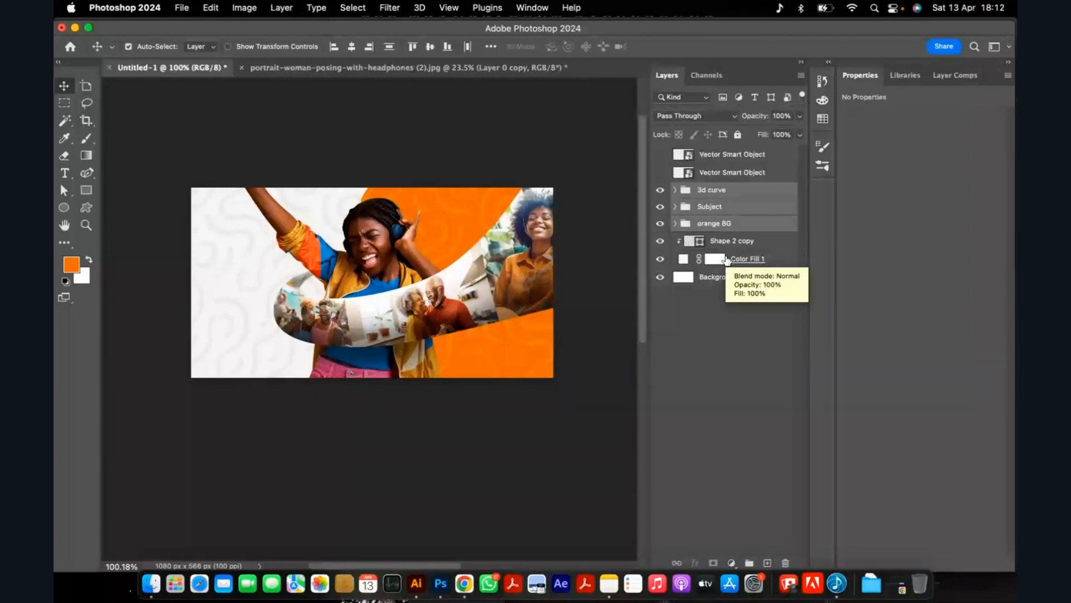
{"action": "scroll", "coordinate": [377, 265], "scroll_direction": "down", "scroll_amount": 3}
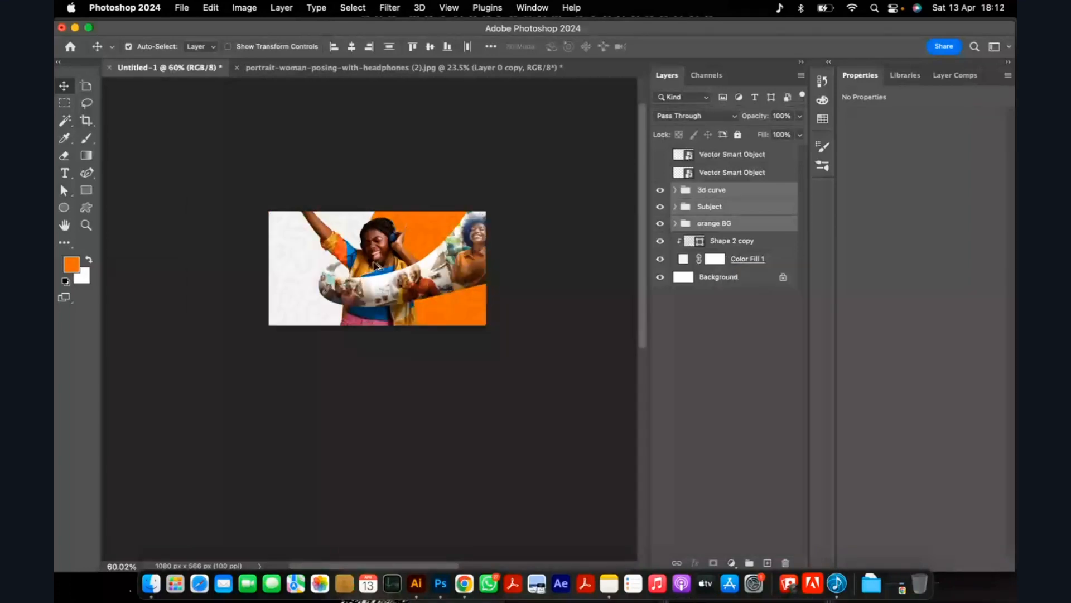
{"action": "scroll", "coordinate": [266, 277], "scroll_direction": "up", "scroll_amount": 2}
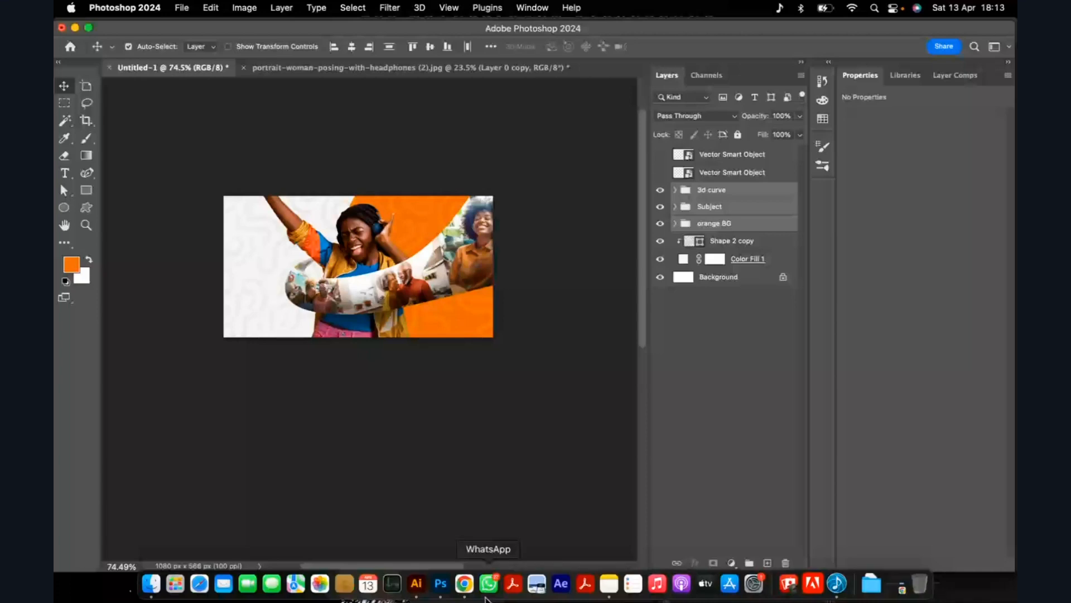
Switch to the Untitled-3 document in Illustrator and examine the ENJOY NOW AND LATER lettering beside the artboard.
{"action": "left_click", "coordinate": [416, 584]}
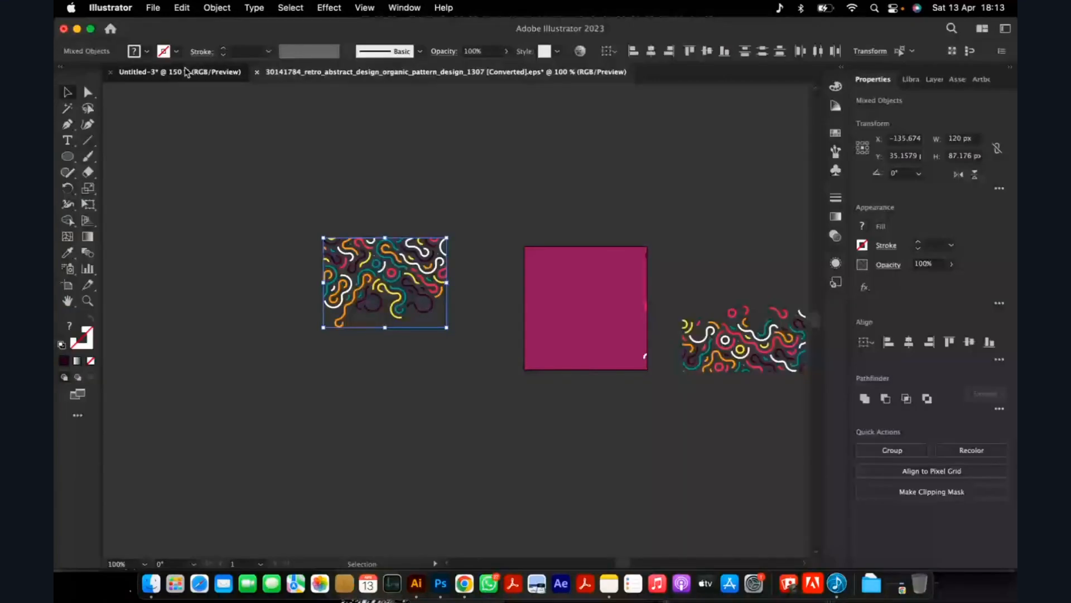
{"action": "left_click", "coordinate": [187, 71]}
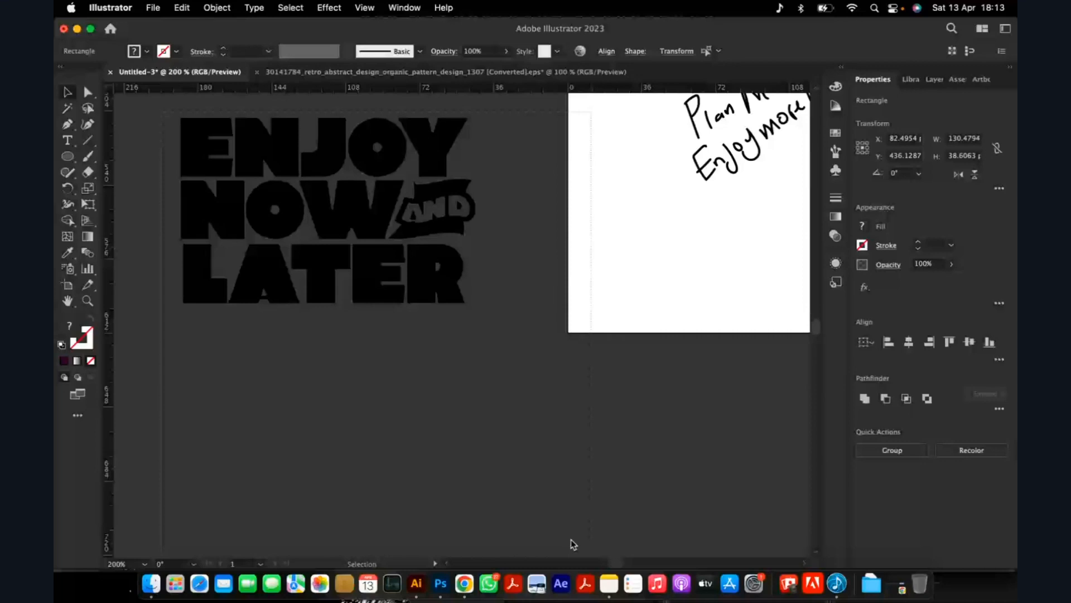
{"action": "left_click_drag", "start_coordinate": [574, 545], "coordinate": [590, 550]}
{"action": "key", "text": "super+minus"}
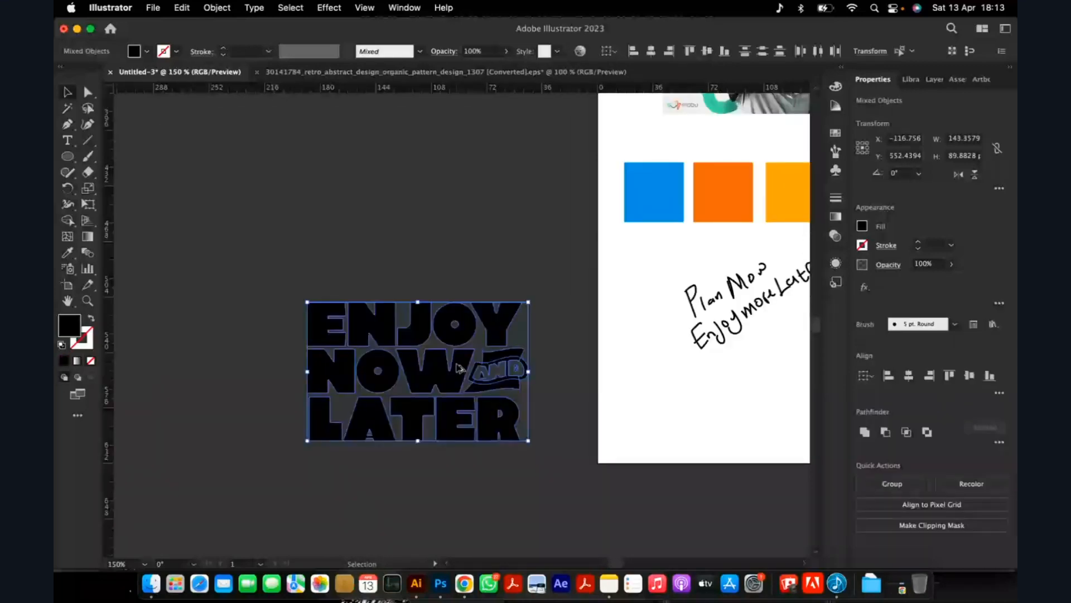
{"action": "key", "text": "super+plus"}
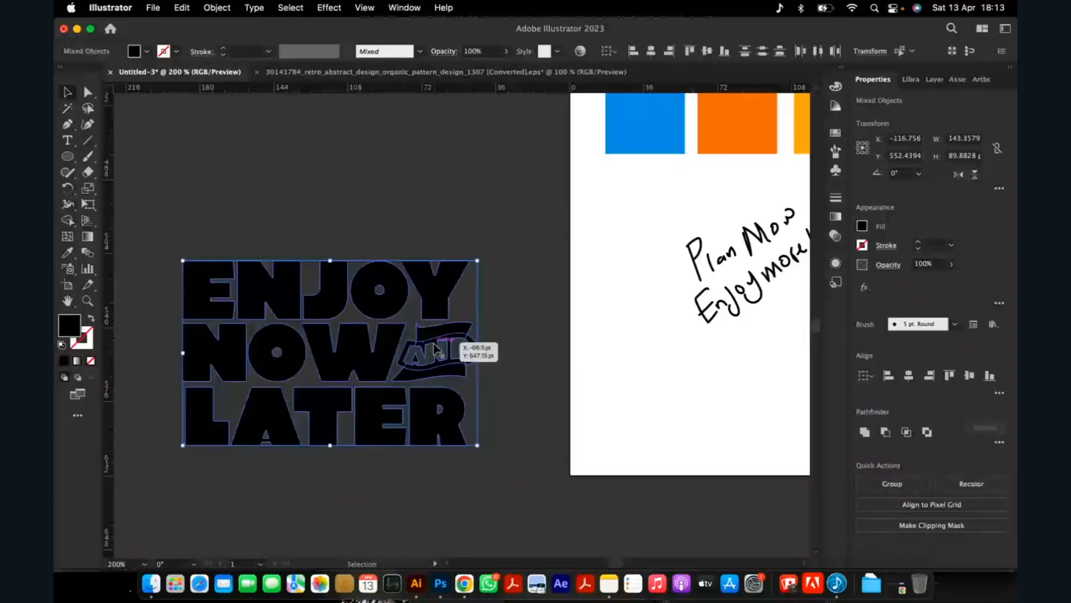
{"action": "left_click", "coordinate": [376, 257]}
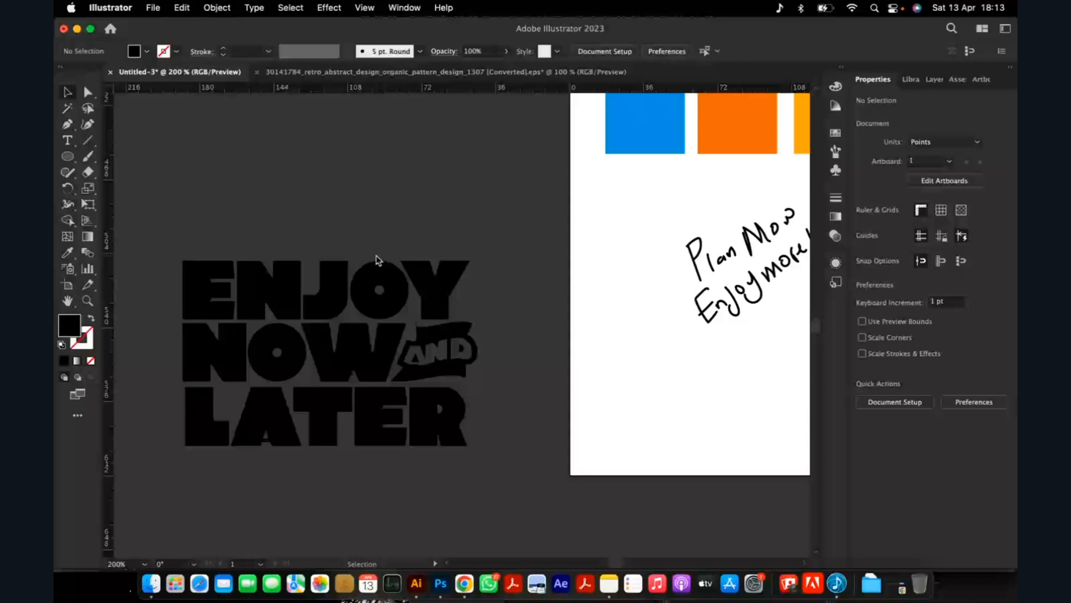
{"action": "scroll", "coordinate": [376, 257], "scroll_direction": "down", "scroll_amount": 2}
{"action": "left_click", "coordinate": [397, 272]}
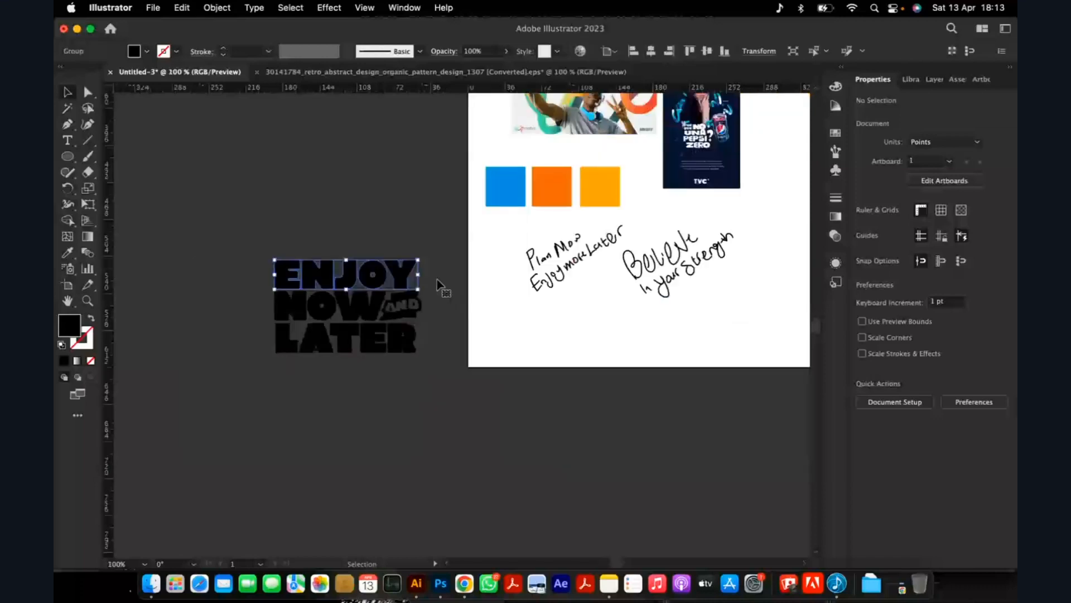
{"action": "scroll", "coordinate": [354, 272], "scroll_direction": "down", "scroll_amount": 1}
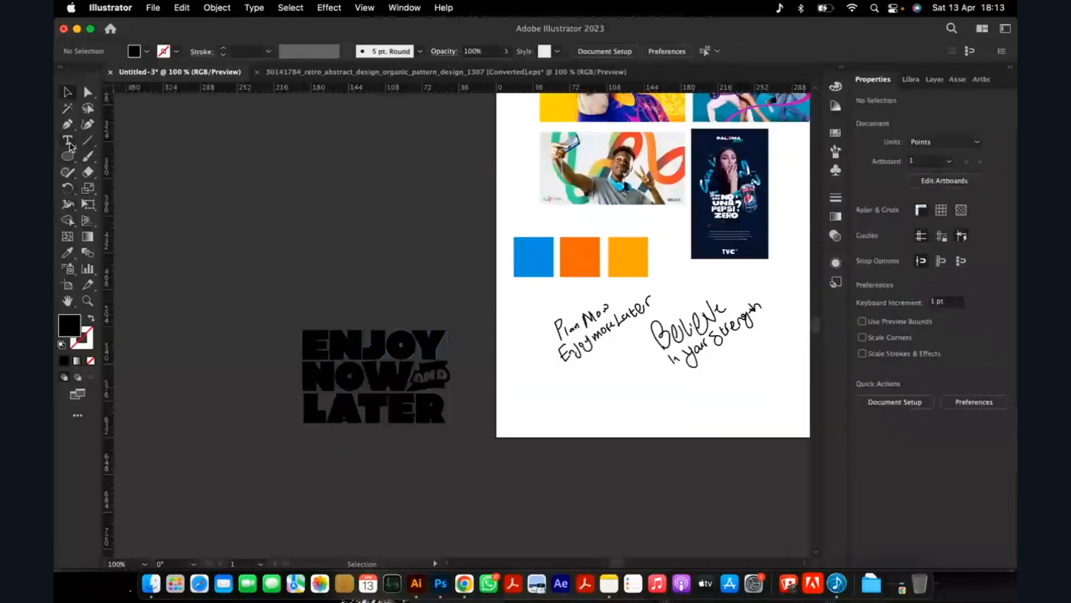
Create a text object above the existing lettering and set its font to Avineo Personal Use Only.
{"action": "left_click", "coordinate": [69, 143]}
{"action": "left_click", "coordinate": [307, 184]}
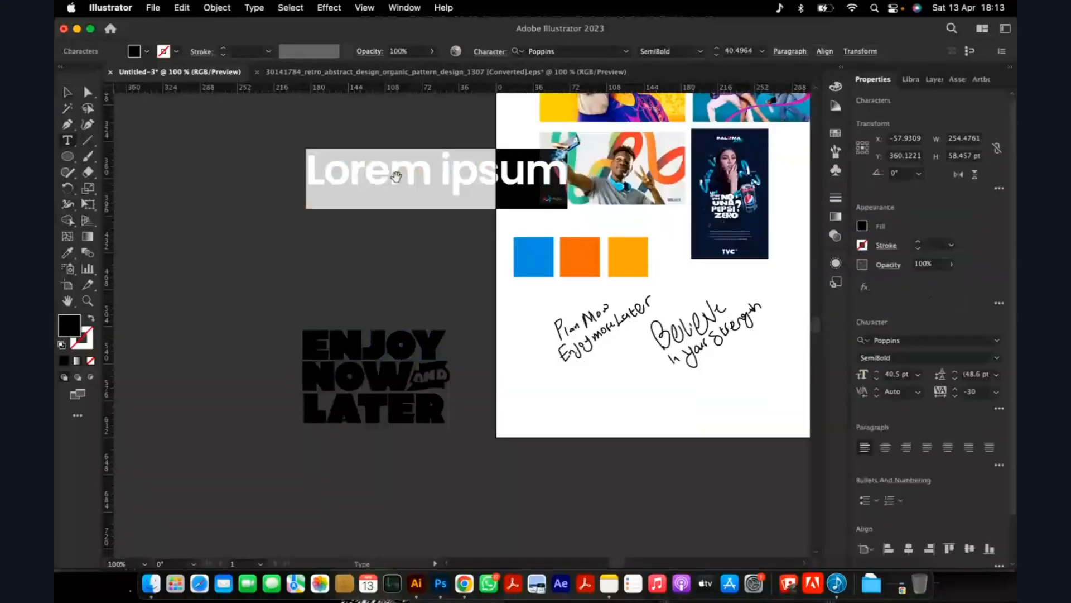
{"action": "left_click", "coordinate": [626, 53]}
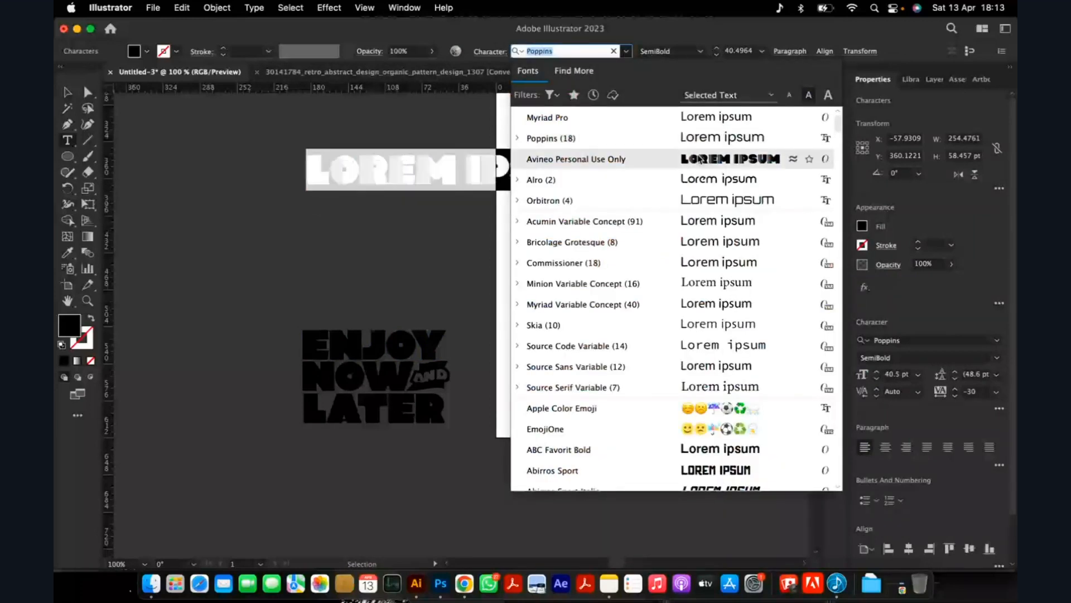
{"action": "left_click", "coordinate": [700, 159]}
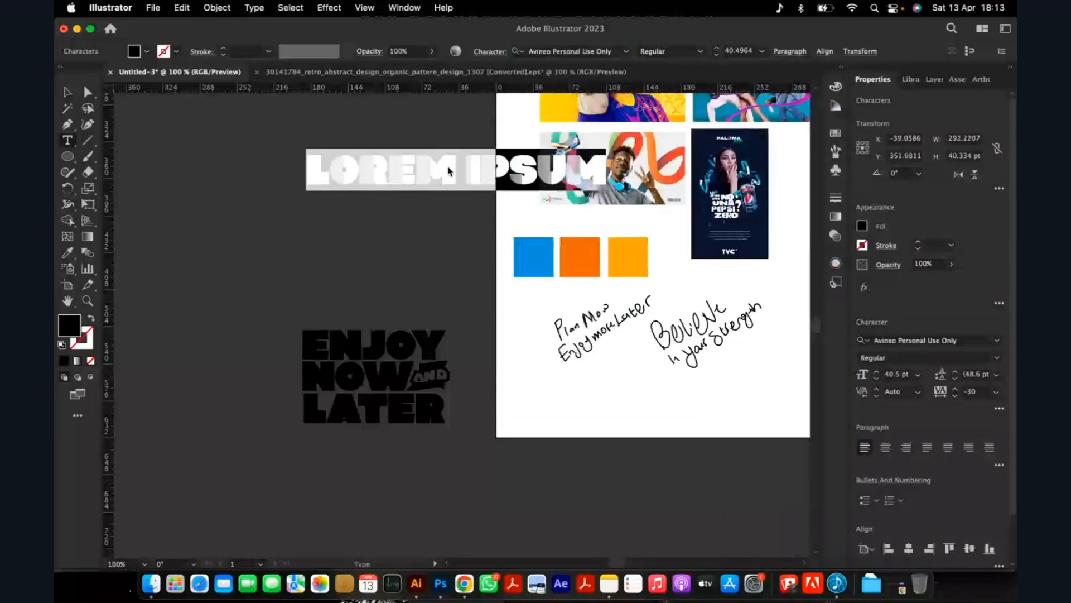
Replace the placeholder text with ENJOY, undoing the trial duplicate placed below it.
{"action": "type", "text": "EN"}
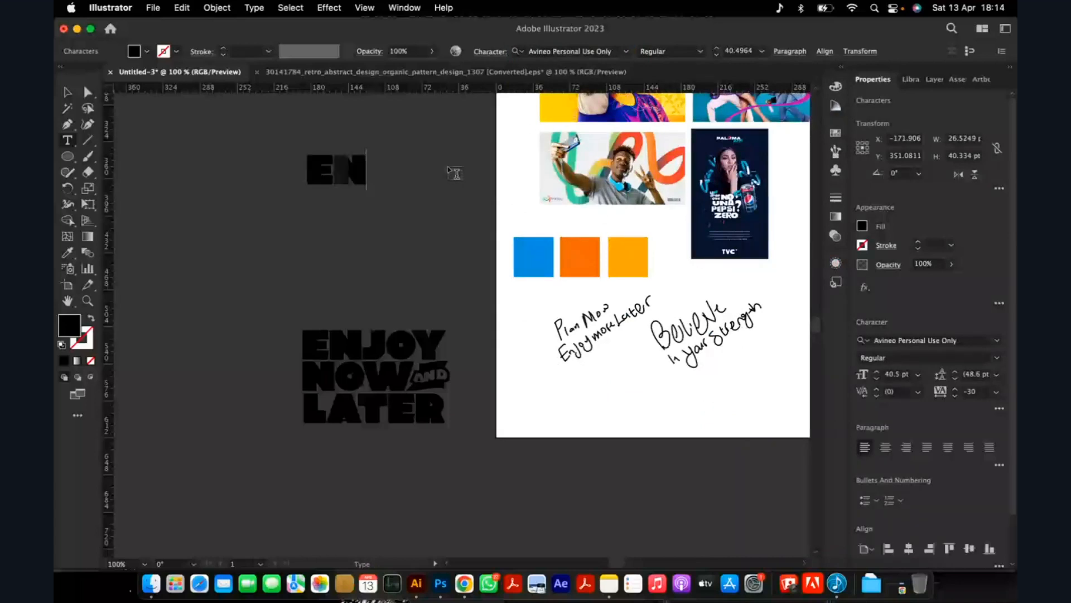
{"action": "key", "text": "BackSpace"}
{"action": "key", "text": "BackSpace"}
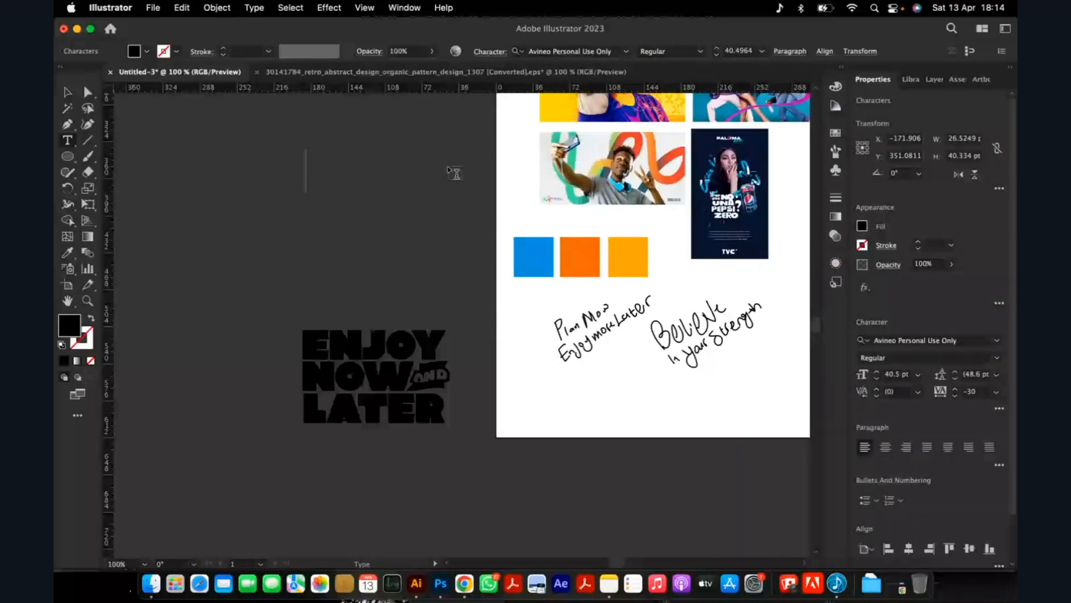
{"action": "type", "text": "ENTER"}
{"action": "key", "text": "BackSpace"}
{"action": "key", "text": "BackSpace"}
{"action": "key", "text": "BackSpace"}
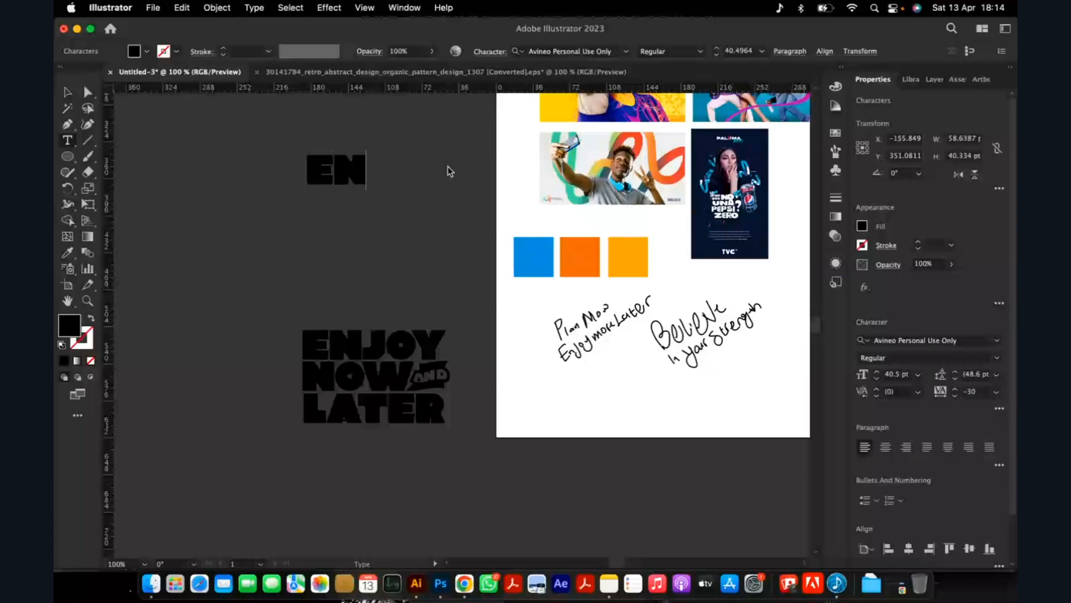
{"action": "left_click_drag", "start_coordinate": [357, 170], "coordinate": [357, 218]}
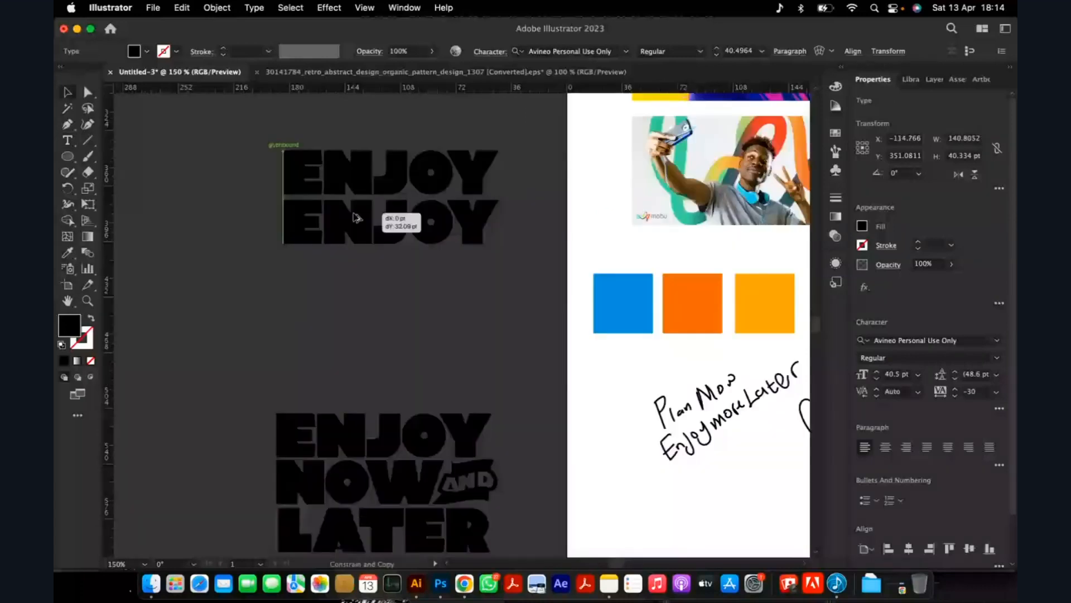
{"action": "key", "text": "super+z"}
Add NOW and LATER on separate lines beneath ENJOY in the same text object.
{"action": "double_click", "coordinate": [488, 168]}
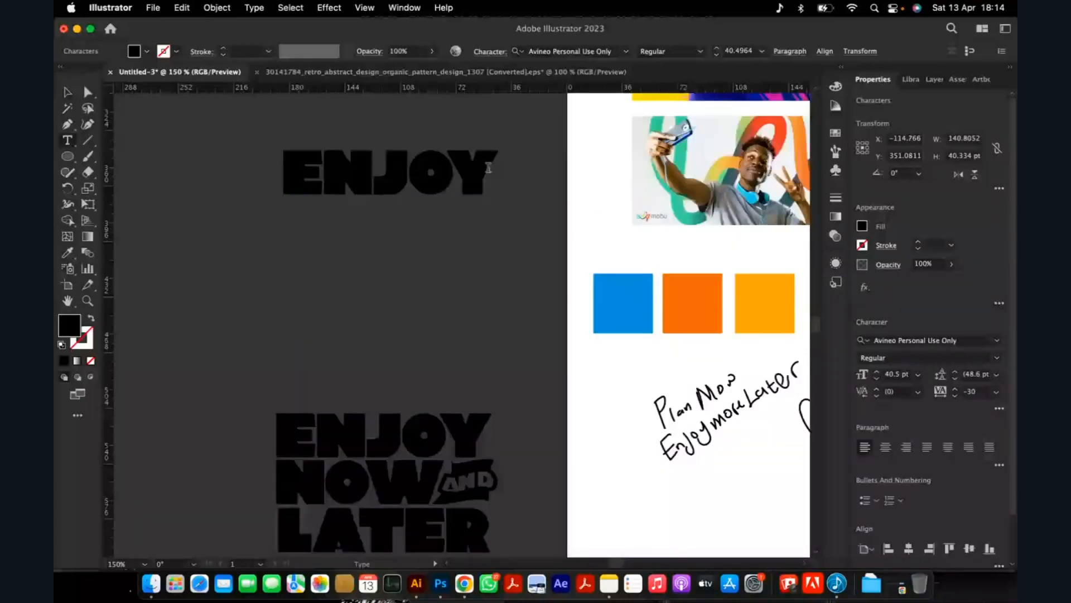
{"action": "key", "text": "Return"}
{"action": "type", "text": "NOW"}
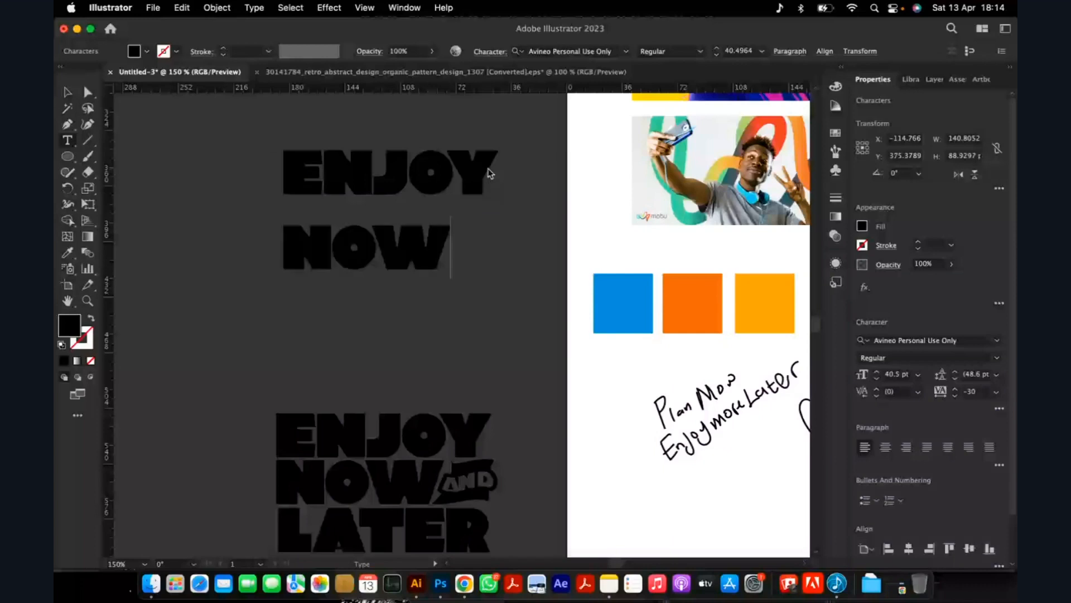
{"action": "key", "text": "Return"}
{"action": "type", "text": "LATER"}
{"action": "key", "text": "Escape"}
{"action": "key", "text": "y"}
Set the tracking of the ENJOY NOW LATER text to 20.
{"action": "left_click", "coordinate": [955, 395]}
{"action": "left_click", "coordinate": [955, 395]}
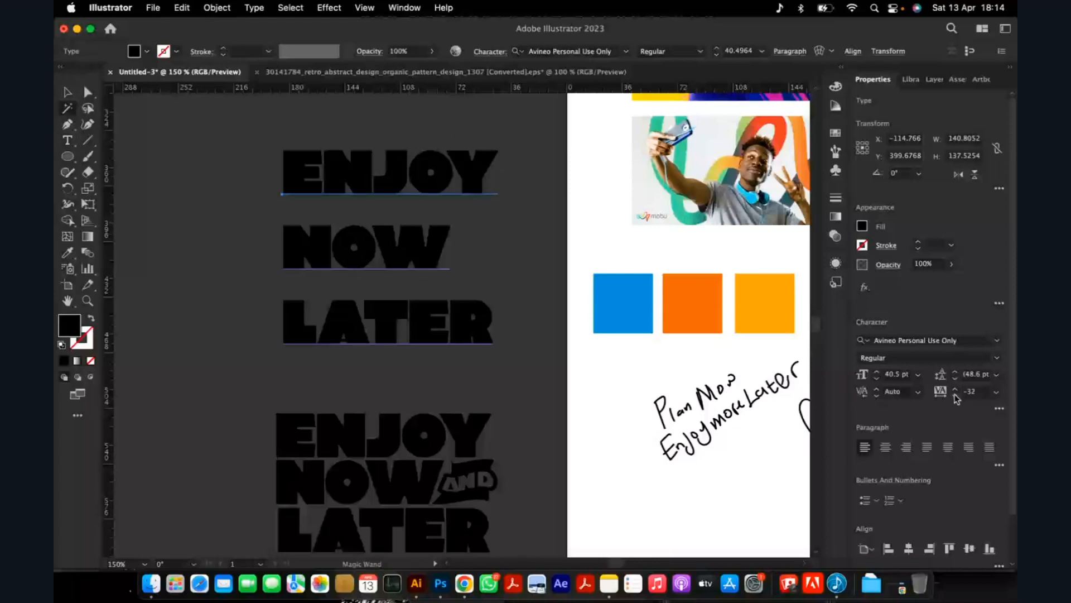
{"action": "left_click", "coordinate": [954, 395]}
{"action": "left_click", "coordinate": [955, 391]}
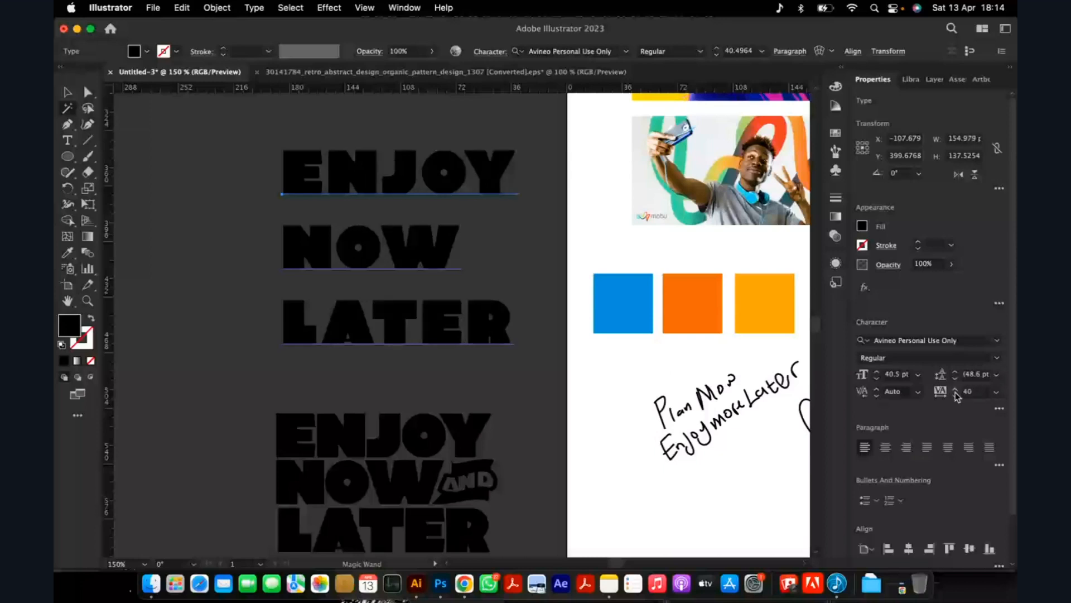
{"action": "left_click", "coordinate": [957, 396]}
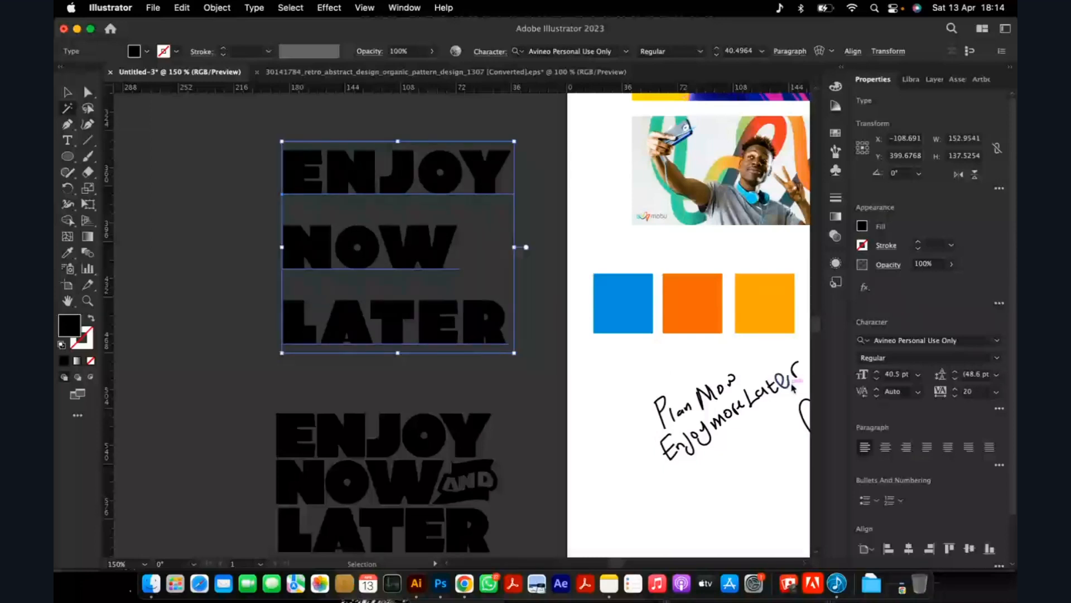
Tighten the tracking of the ENJOY NOW LATER text to -30.
{"action": "key", "text": "alt+Left"}
{"action": "key", "text": "alt+Left"}
{"action": "left_click", "coordinate": [960, 395]}
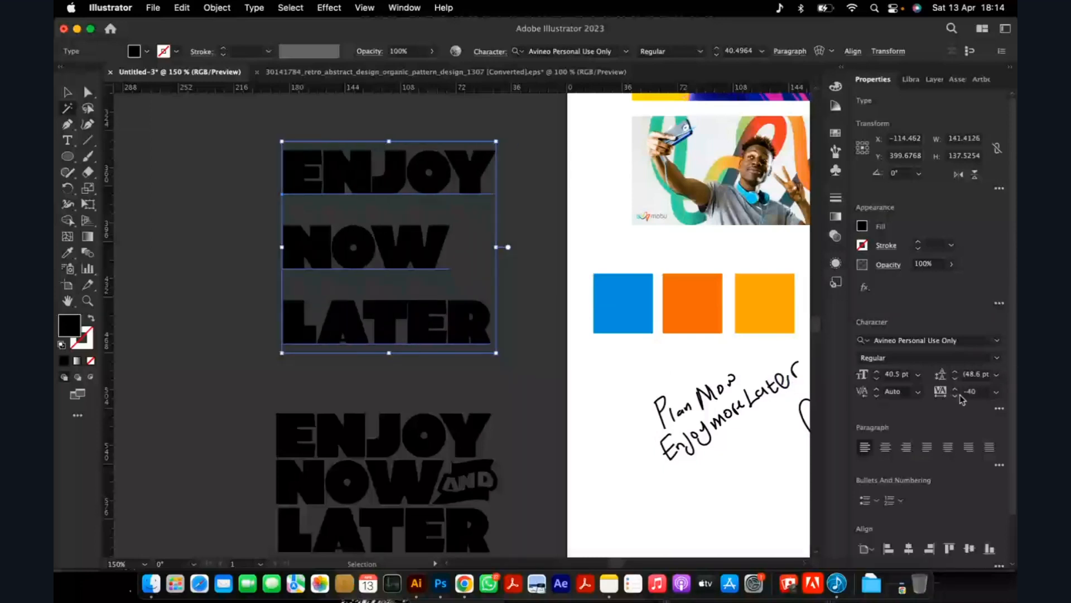
{"action": "left_click", "coordinate": [960, 396]}
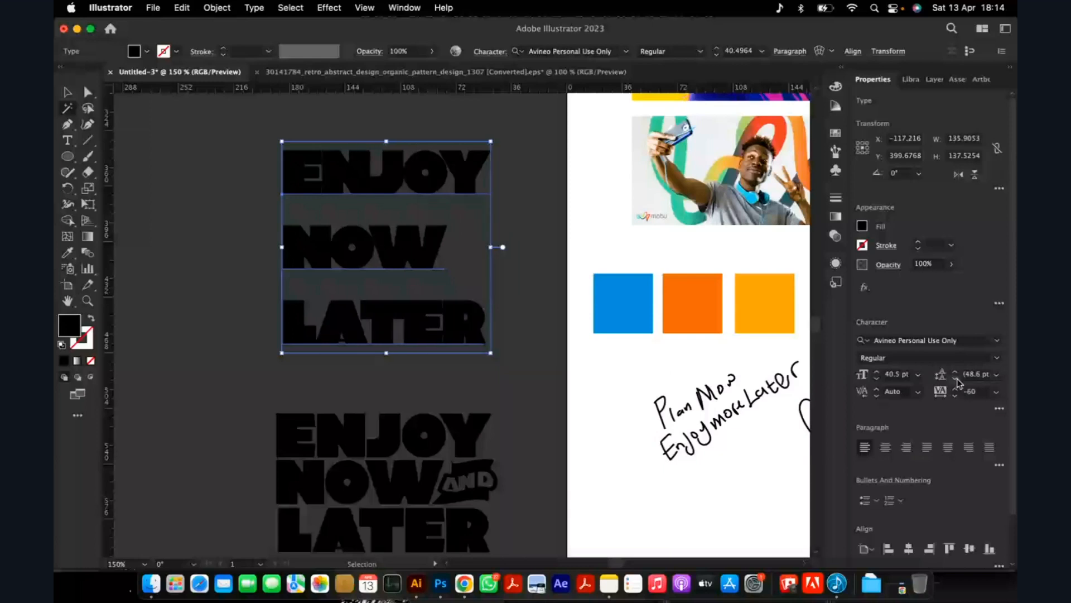
{"action": "left_click", "coordinate": [958, 385]}
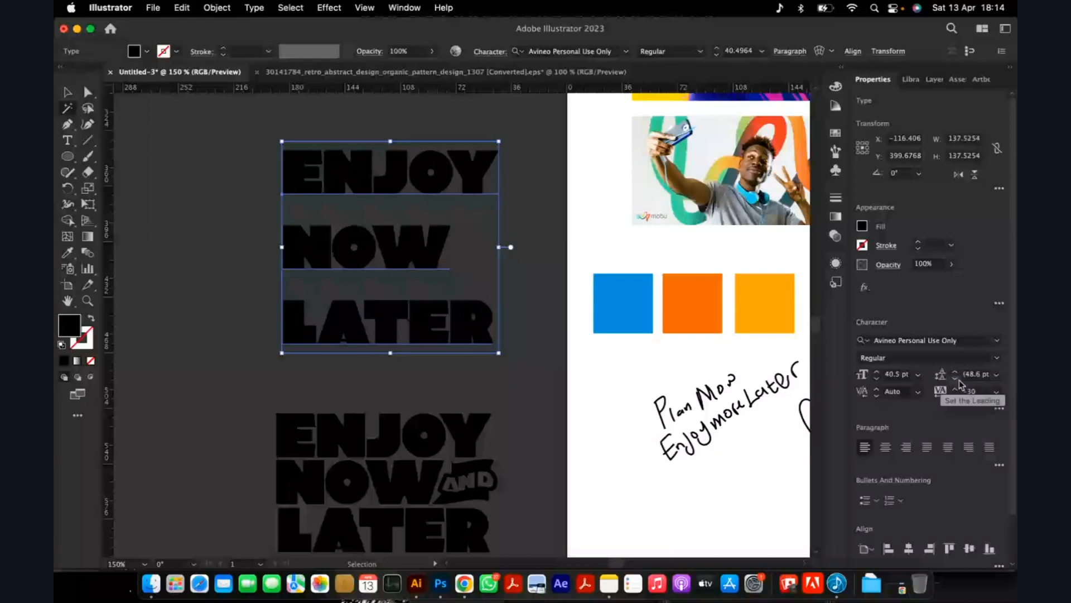
Set the leading of the ENJOY NOW LATER text to 30 pt.
{"action": "left_click", "coordinate": [956, 372]}
{"action": "left_click", "coordinate": [956, 379]}
{"action": "double_click", "coordinate": [957, 380]}
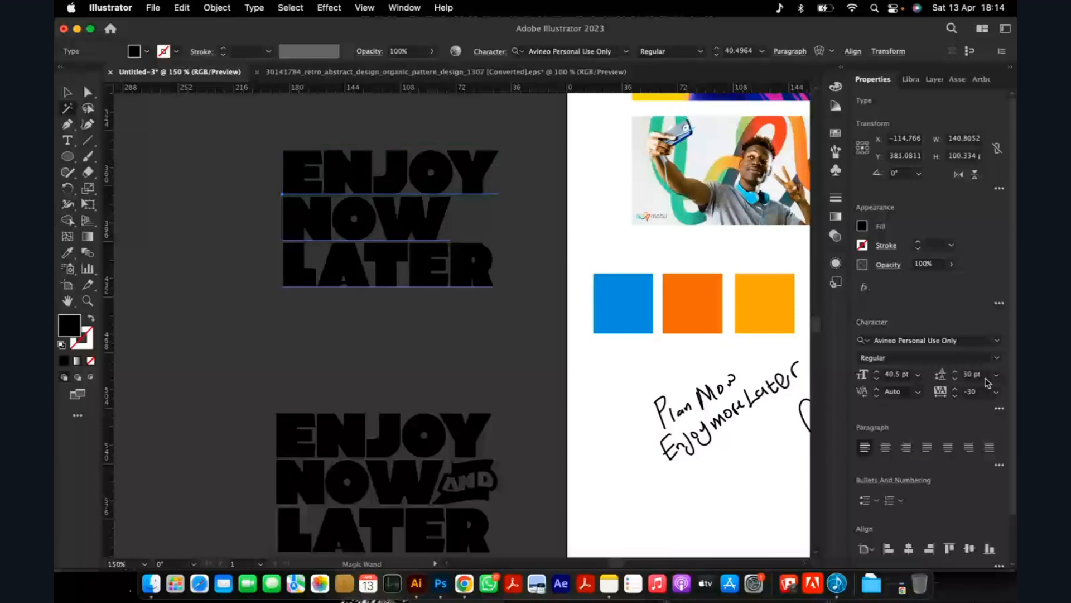
{"action": "double_click", "coordinate": [958, 372]}
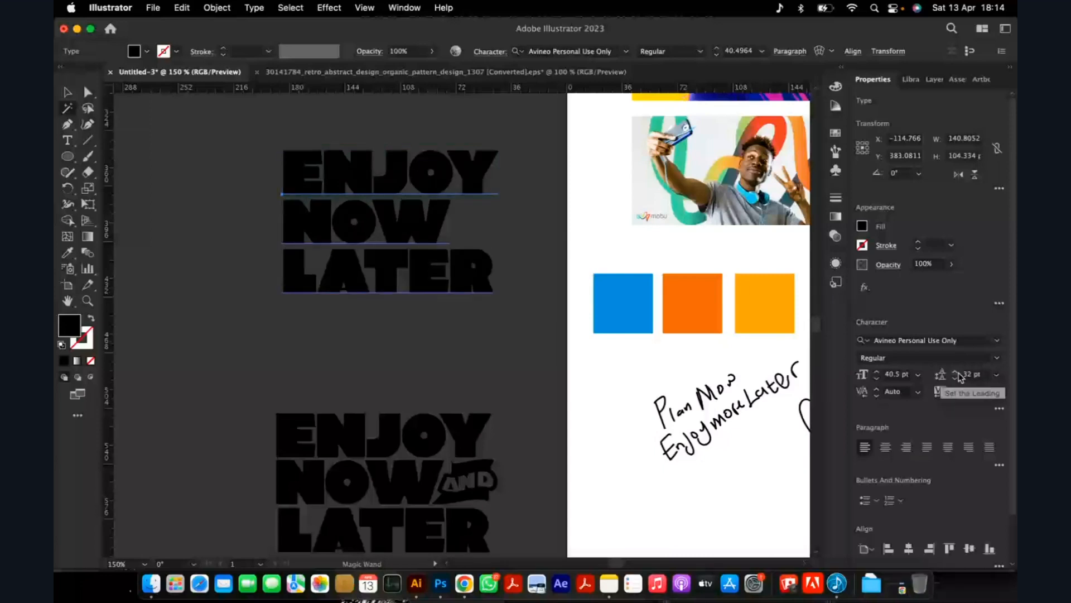
{"action": "left_click", "coordinate": [451, 357]}
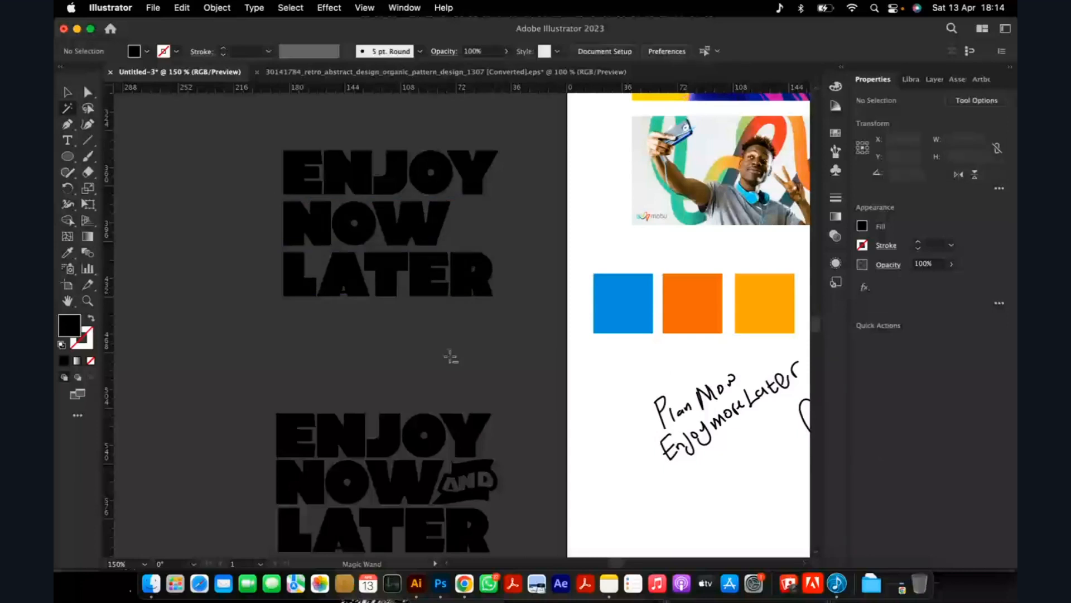
{"action": "key", "text": "super+minus"}
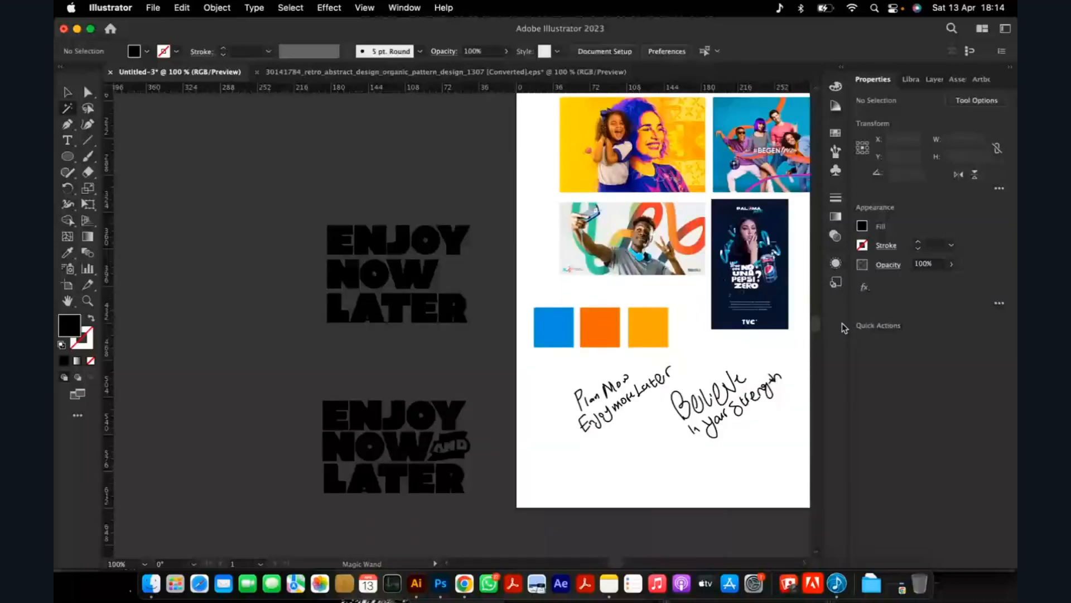
{"action": "left_click", "coordinate": [955, 372]}
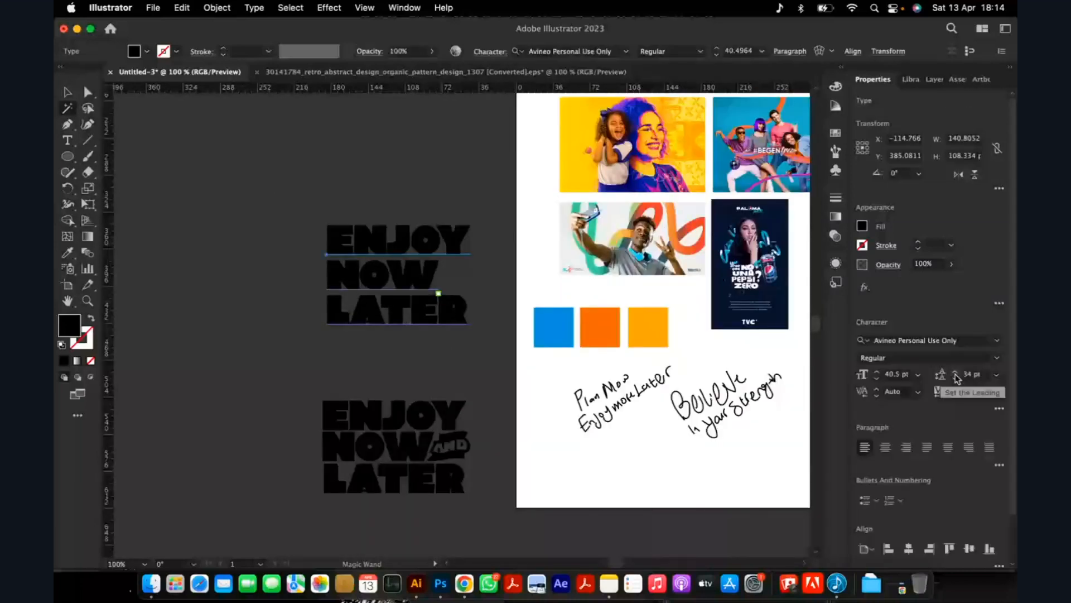
{"action": "left_click", "coordinate": [956, 378]}
{"action": "left_click", "coordinate": [955, 379]}
{"action": "left_click", "coordinate": [955, 378]}
{"action": "left_click", "coordinate": [955, 379]}
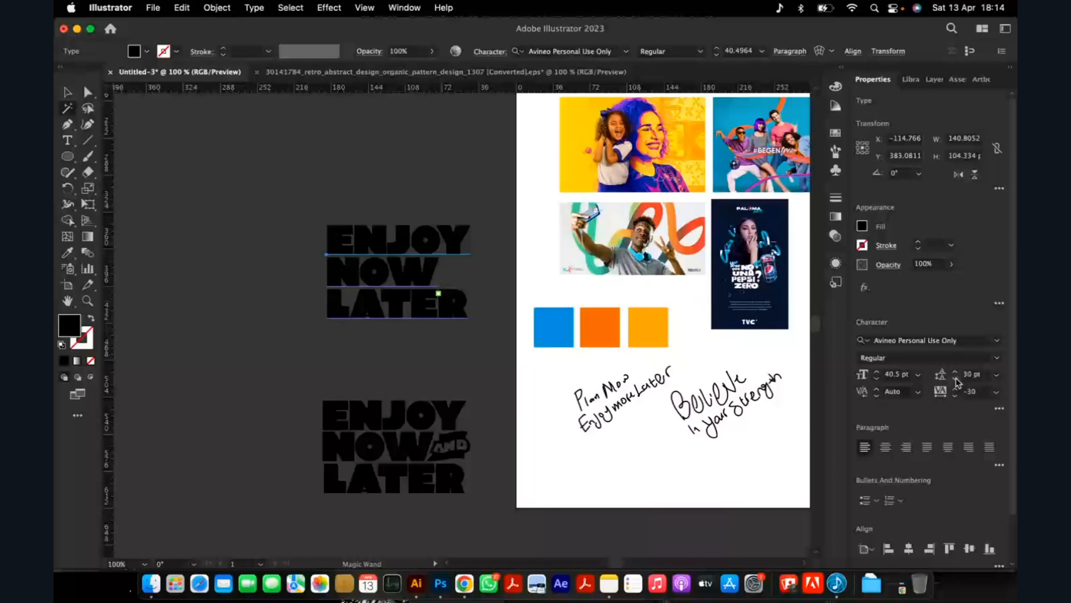
{"action": "left_click", "coordinate": [955, 378]}
Move the ENJOY NOW LATER text aside and place two copies of it, one above the finished lettering and one higher up.
{"action": "key", "text": "v"}
{"action": "left_click_drag", "start_coordinate": [406, 267], "coordinate": [409, 296]}
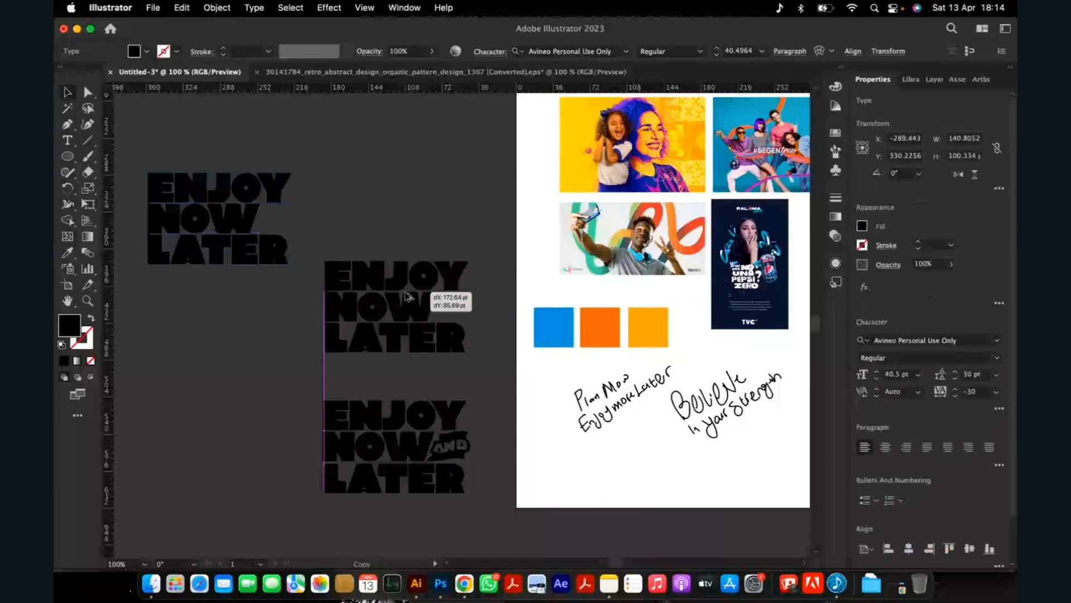
{"action": "left_click_drag", "start_coordinate": [280, 197], "coordinate": [445, 156]}
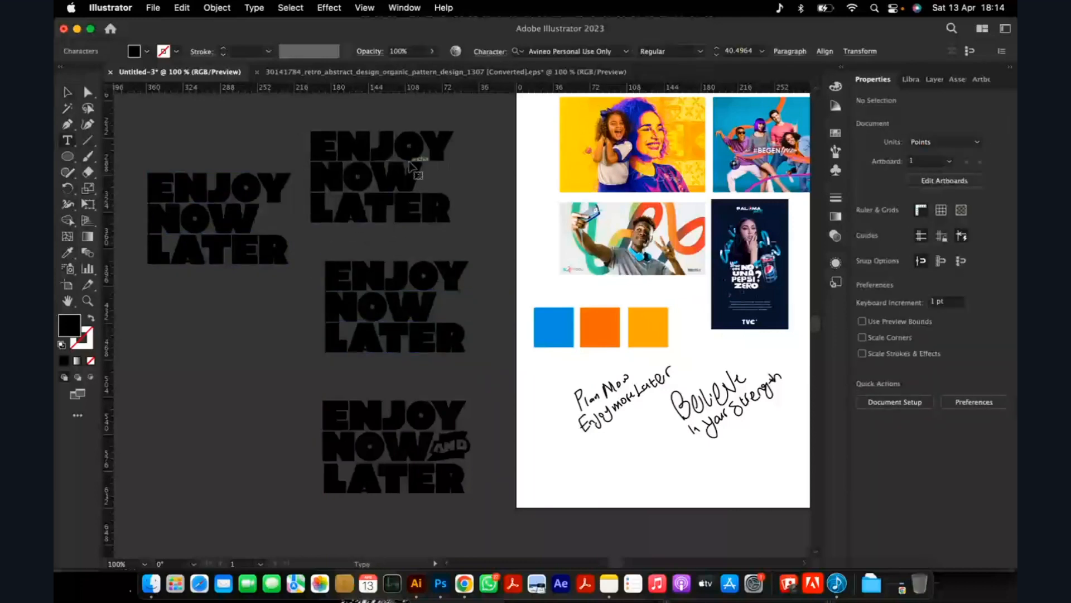
Replace the text of the uppermost copy with AND.
{"action": "key", "text": "t"}
{"action": "left_click", "coordinate": [412, 161]}
{"action": "key", "text": "super+a"}
{"action": "type", "text": "AND"}
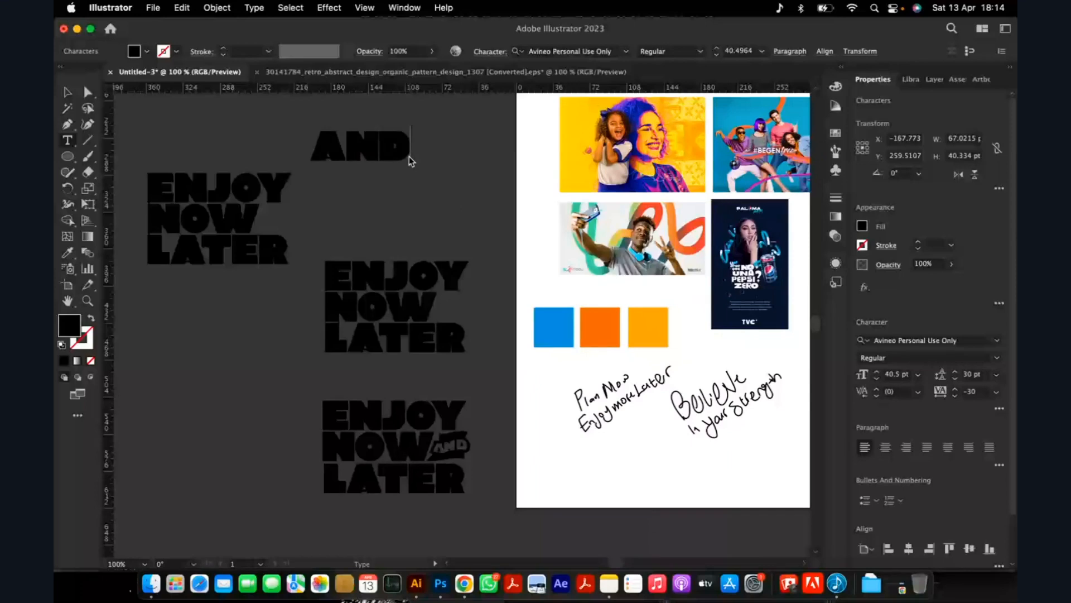
{"action": "key", "text": "Escape"}
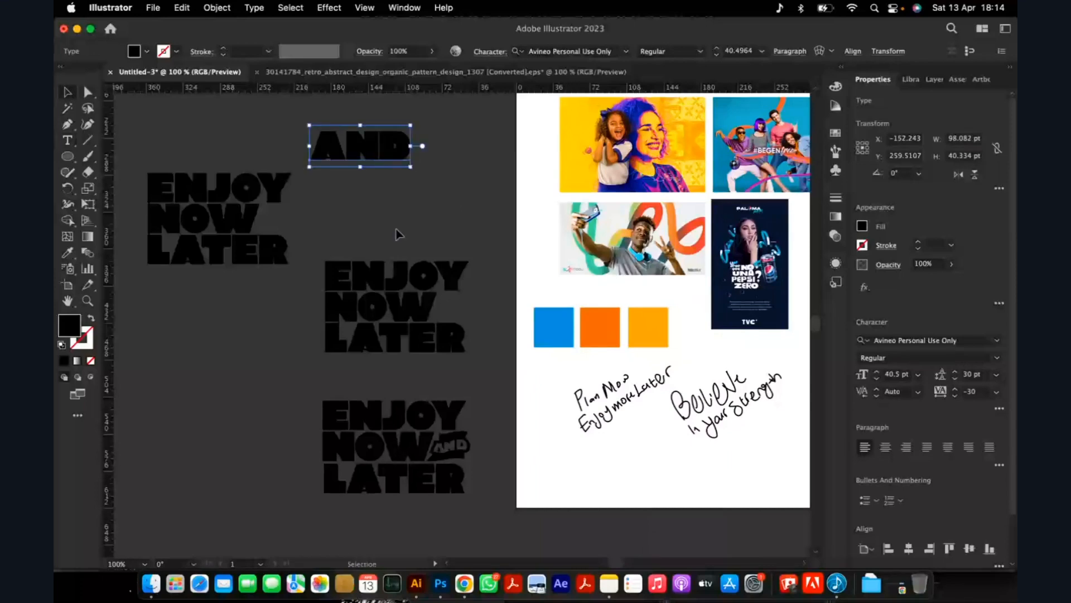
{"action": "left_click", "coordinate": [385, 223]}
Examine how the AND banner is shaped and fitted beside NOW in the finished lettering.
{"action": "scroll", "coordinate": [375, 216], "scroll_direction": "down", "scroll_amount": 1}
{"action": "scroll", "coordinate": [437, 373], "scroll_direction": "down", "scroll_amount": 2}
{"action": "scroll", "coordinate": [437, 372], "scroll_direction": "left", "scroll_amount": 2}
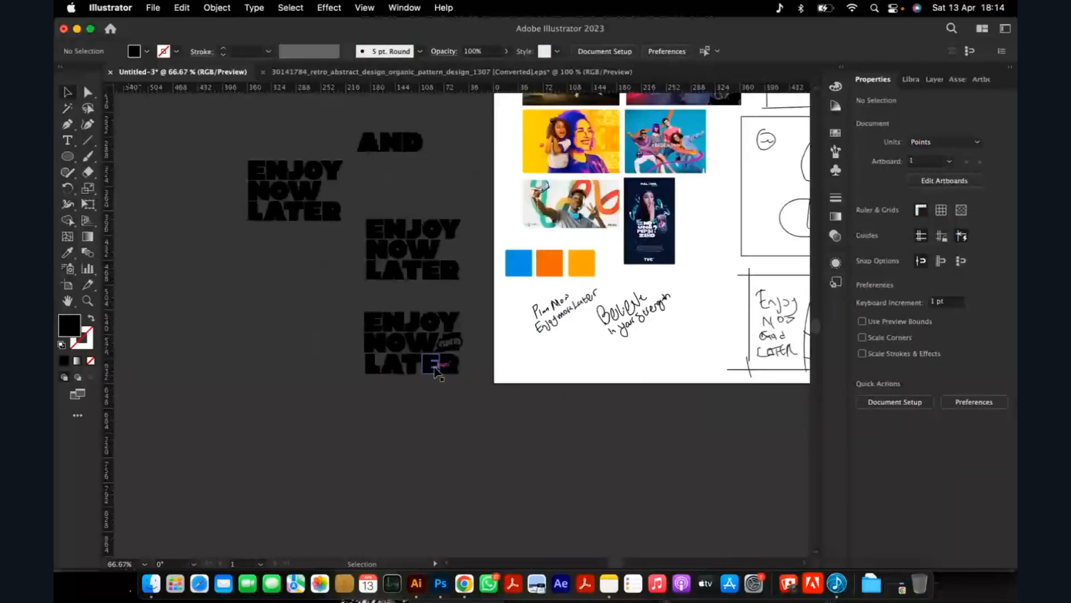
{"action": "scroll", "coordinate": [453, 345], "scroll_direction": "up", "scroll_amount": 5}
{"action": "scroll", "coordinate": [496, 319], "scroll_direction": "down", "scroll_amount": 4}
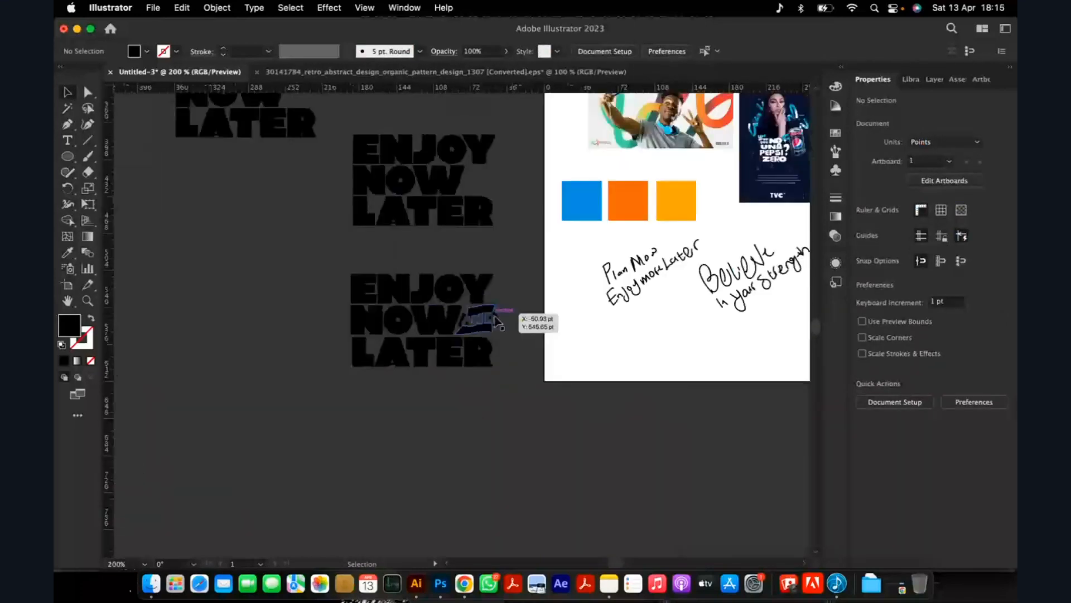
{"action": "scroll", "coordinate": [496, 321], "scroll_direction": "up", "scroll_amount": 3}
{"action": "scroll", "coordinate": [449, 312], "scroll_direction": "down", "scroll_amount": 3}
{"action": "scroll", "coordinate": [480, 322], "scroll_direction": "up", "scroll_amount": 5}
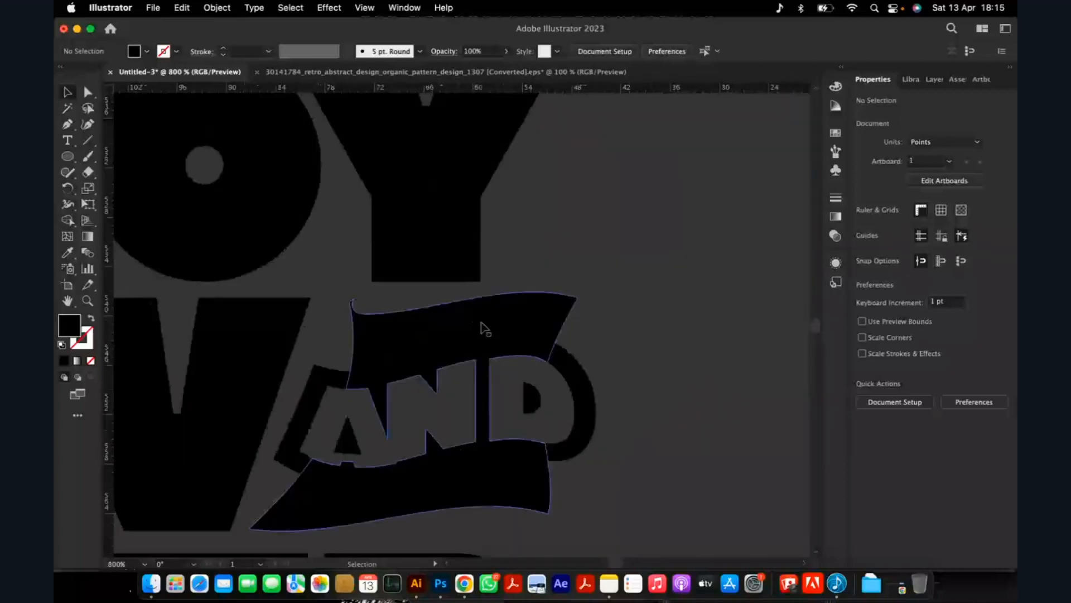
{"action": "scroll", "coordinate": [480, 322], "scroll_direction": "down", "scroll_amount": 3}
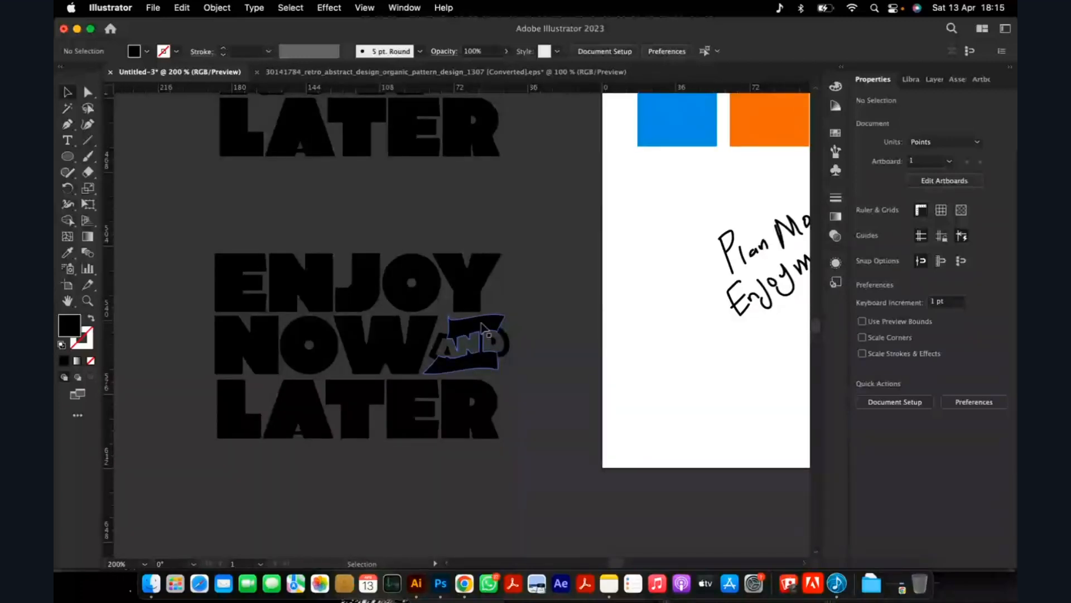
{"action": "scroll", "coordinate": [457, 351], "scroll_direction": "up", "scroll_amount": 5}
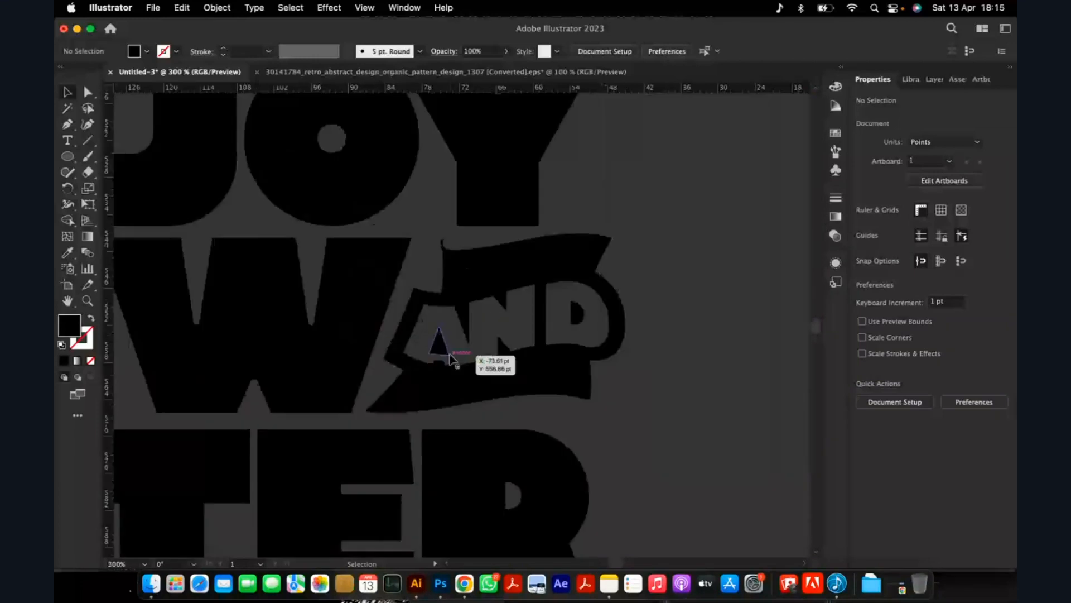
{"action": "scroll", "coordinate": [461, 341], "scroll_direction": "down", "scroll_amount": 5}
{"action": "scroll", "coordinate": [396, 363], "scroll_direction": "up", "scroll_amount": 3}
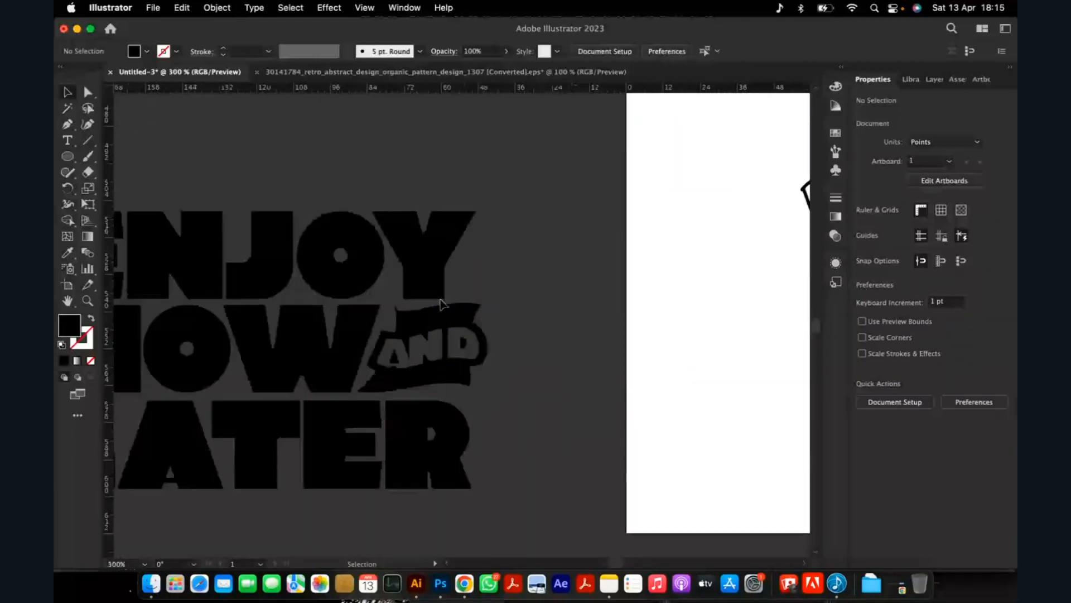
{"action": "scroll", "coordinate": [437, 269], "scroll_direction": "down", "scroll_amount": 2}
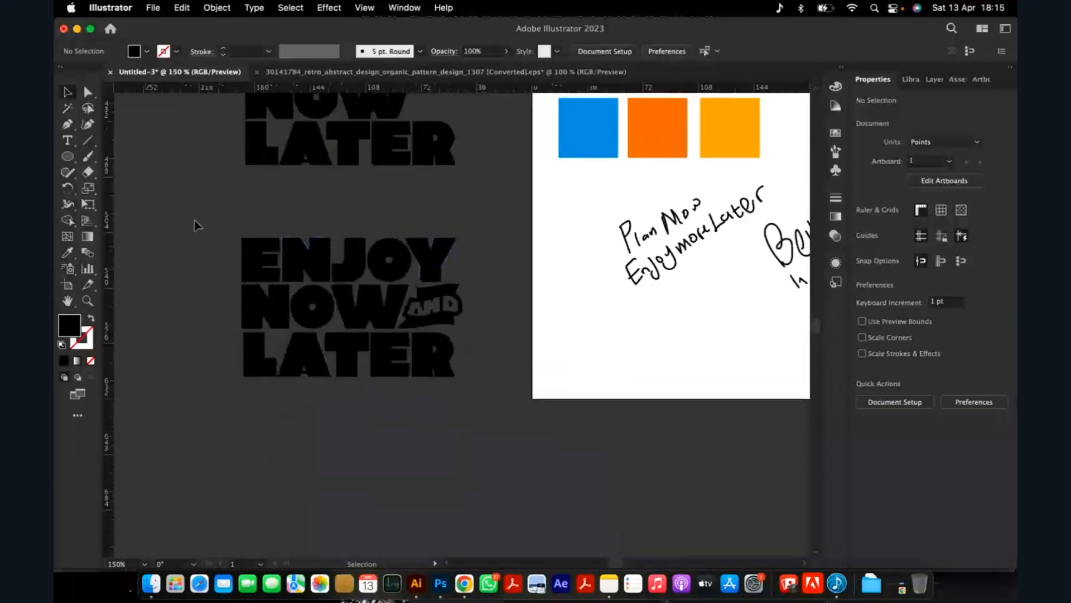
Move the finished ENJOY NOW AND LATER lettering away to free its place beside the artboard.
{"action": "left_click_drag", "start_coordinate": [194, 220], "coordinate": [462, 382]}
{"action": "scroll", "coordinate": [458, 376], "scroll_direction": "down", "scroll_amount": 1}
{"action": "scroll", "coordinate": [457, 377], "scroll_direction": "down", "scroll_amount": 1}
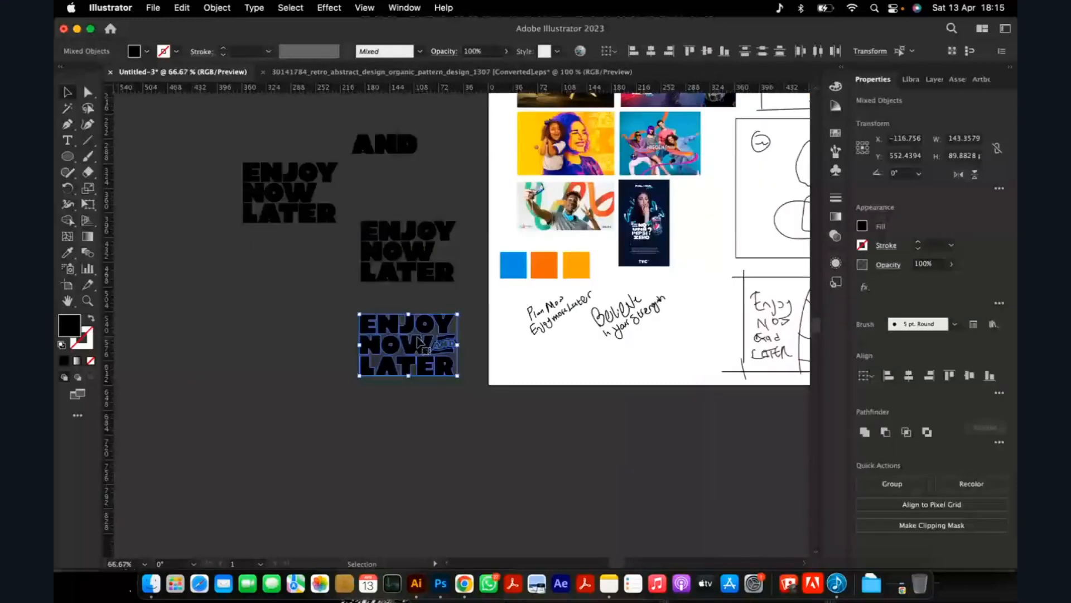
{"action": "left_click_drag", "start_coordinate": [417, 337], "coordinate": [195, 294]}
Move one ENJOY NOW LATER text copy into the freed area and place the AND text below it.
{"action": "left_click_drag", "start_coordinate": [411, 275], "coordinate": [390, 348]}
{"action": "scroll", "coordinate": [392, 349], "scroll_direction": "up", "scroll_amount": 2}
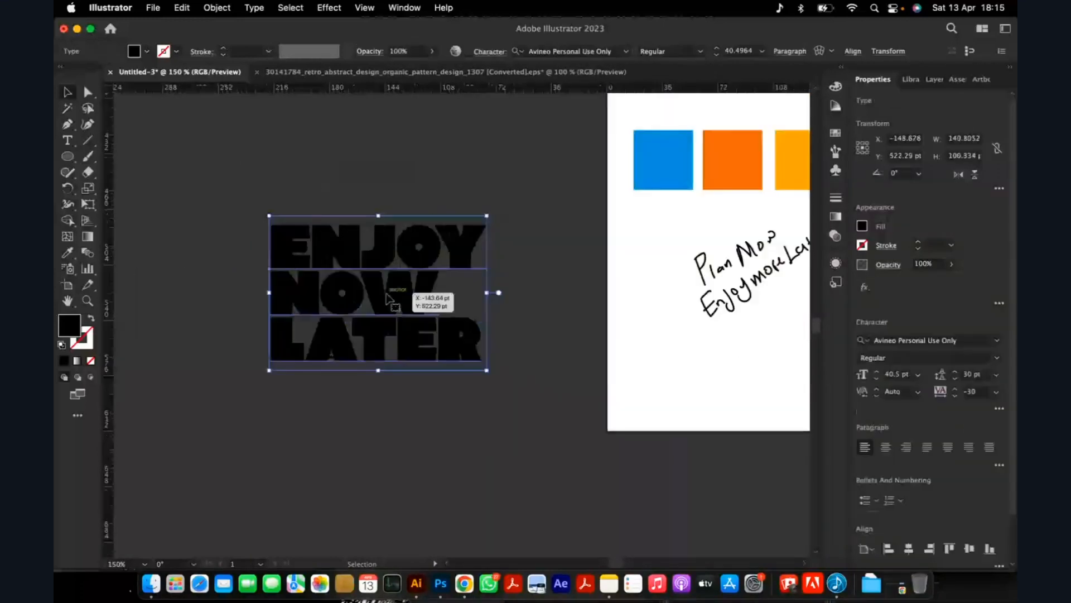
{"action": "scroll", "coordinate": [390, 273], "scroll_direction": "down", "scroll_amount": 2}
{"action": "left_click_drag", "start_coordinate": [399, 101], "coordinate": [450, 359]}
{"action": "scroll", "coordinate": [424, 274], "scroll_direction": "up", "scroll_amount": 2}
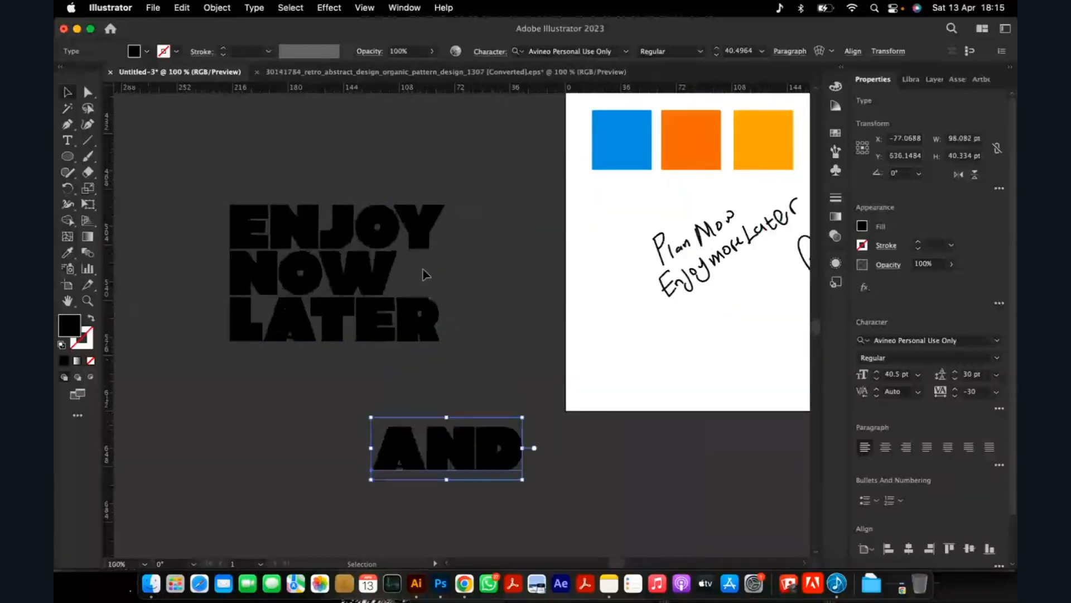
Convert the moved ENJOY NOW LATER text to outlines and ungroup its letters.
{"action": "right_click", "coordinate": [373, 273]}
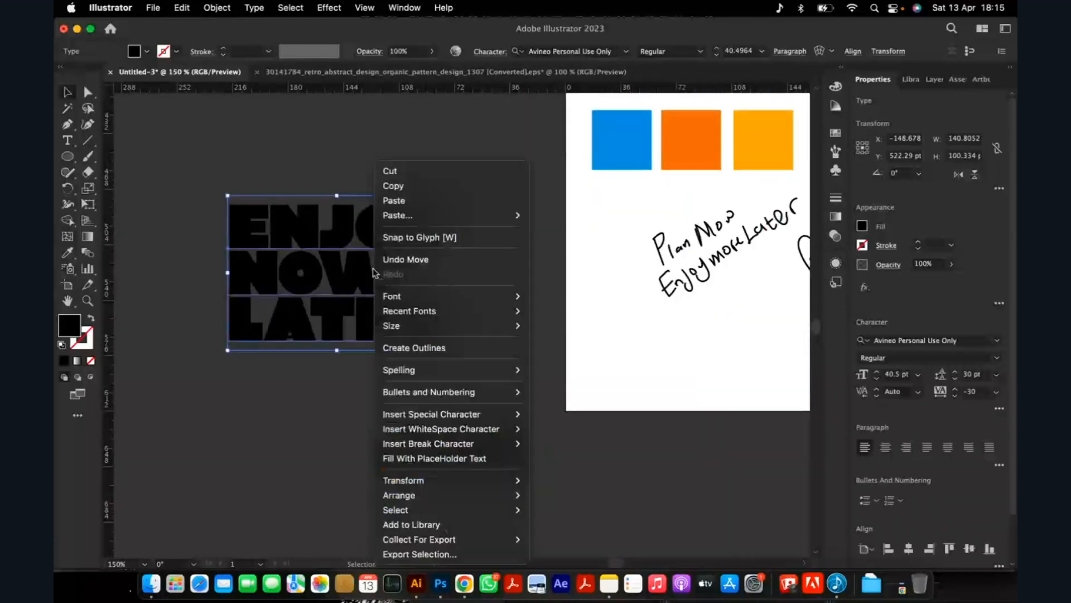
{"action": "left_click", "coordinate": [455, 356]}
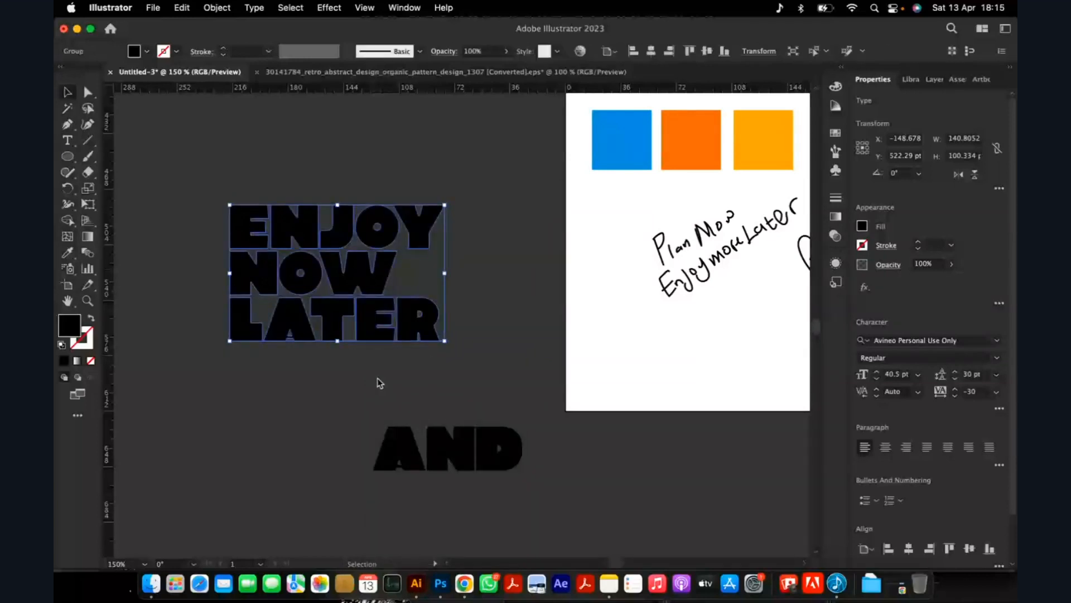
{"action": "right_click", "coordinate": [408, 326]}
{"action": "left_click", "coordinate": [441, 435]}
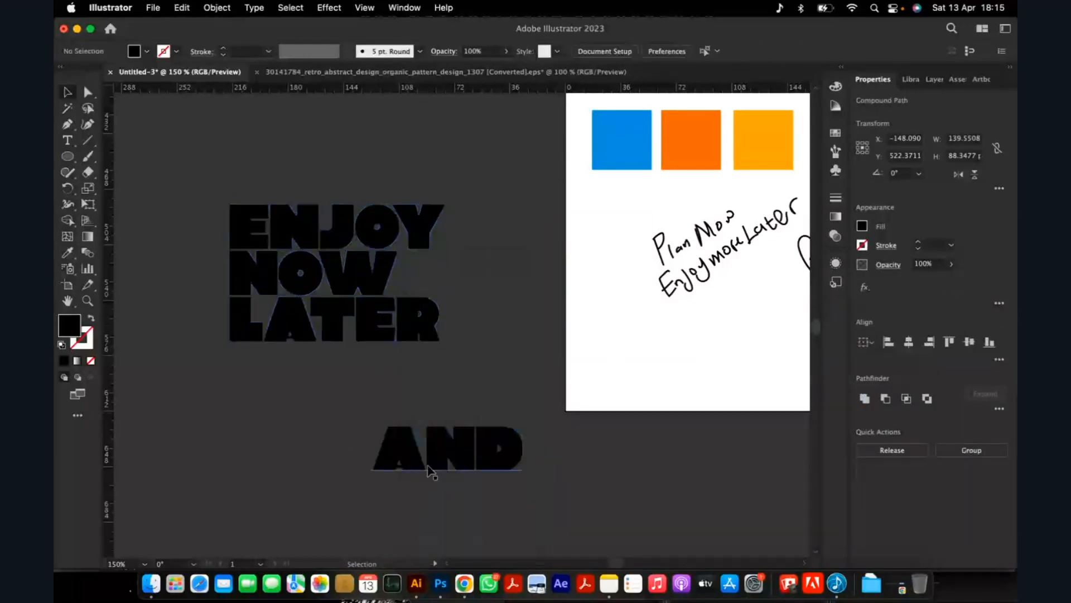
Convert the AND text to outlines.
{"action": "left_click", "coordinate": [431, 471]}
{"action": "right_click", "coordinate": [449, 464]}
{"action": "mouse_move", "coordinate": [508, 376]}
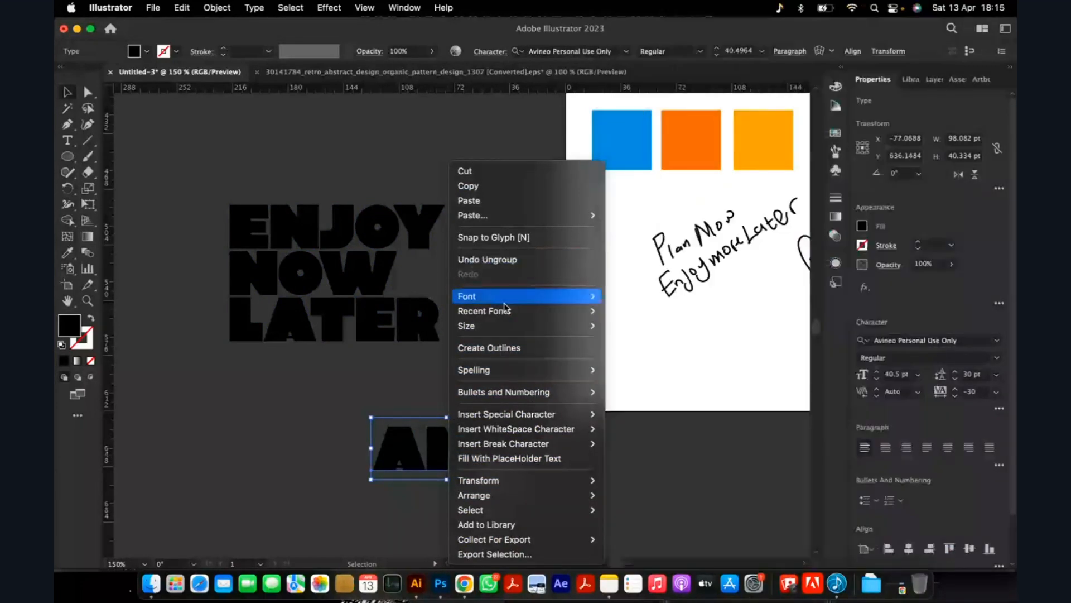
{"action": "left_click", "coordinate": [502, 348]}
{"action": "left_click", "coordinate": [334, 432]}
Scale the outlined AND down to about 56 pt wide and place it clear of the letters, level with NOW.
{"action": "left_click_drag", "start_coordinate": [439, 443], "coordinate": [454, 262]}
{"action": "scroll", "coordinate": [468, 268], "scroll_direction": "up", "scroll_amount": 2}
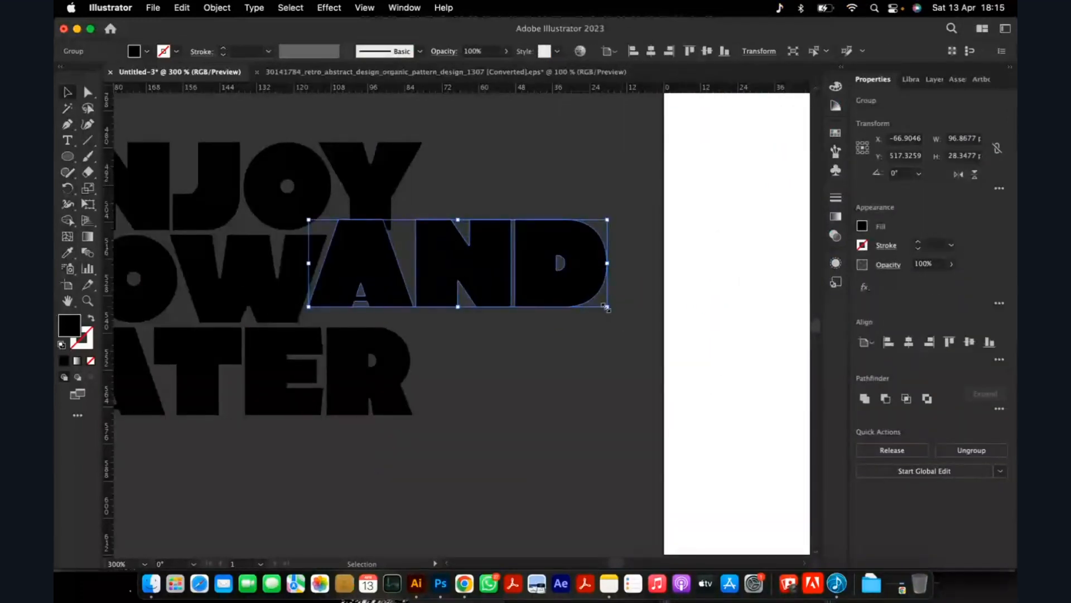
{"action": "left_click_drag", "start_coordinate": [608, 307], "coordinate": [480, 271]}
{"action": "left_click_drag", "start_coordinate": [419, 249], "coordinate": [598, 283]}
Start a filled Curvature tool path beside the W of NOW, giving it an inward-curving side that runs down toward the W's base.
{"action": "scroll", "coordinate": [569, 312], "scroll_direction": "down", "scroll_amount": 6}
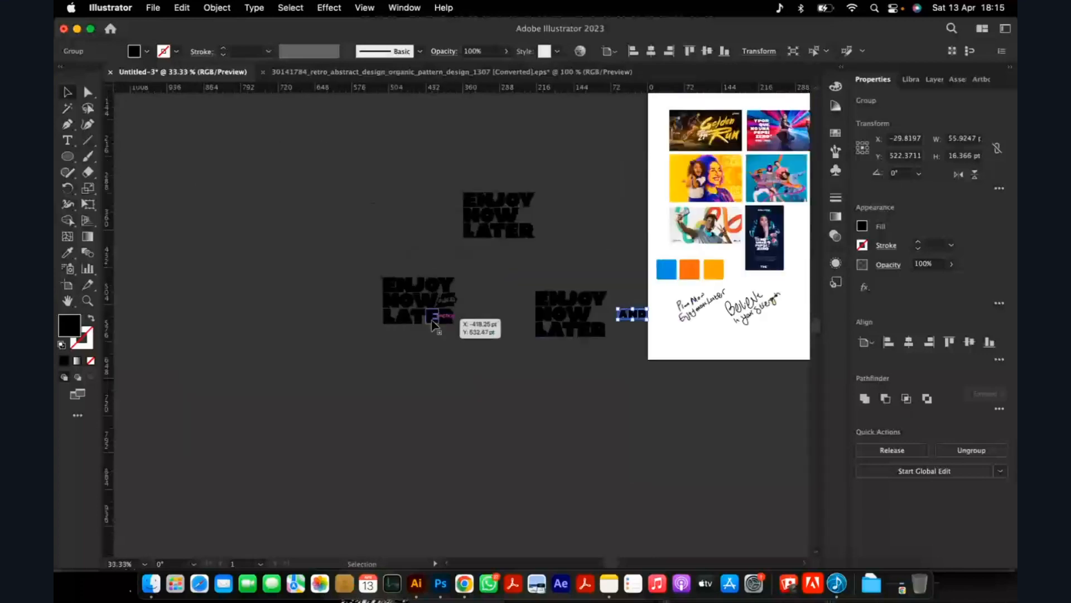
{"action": "scroll", "coordinate": [434, 325], "scroll_direction": "up", "scroll_amount": 3}
{"action": "scroll", "coordinate": [426, 282], "scroll_direction": "down", "scroll_amount": 3}
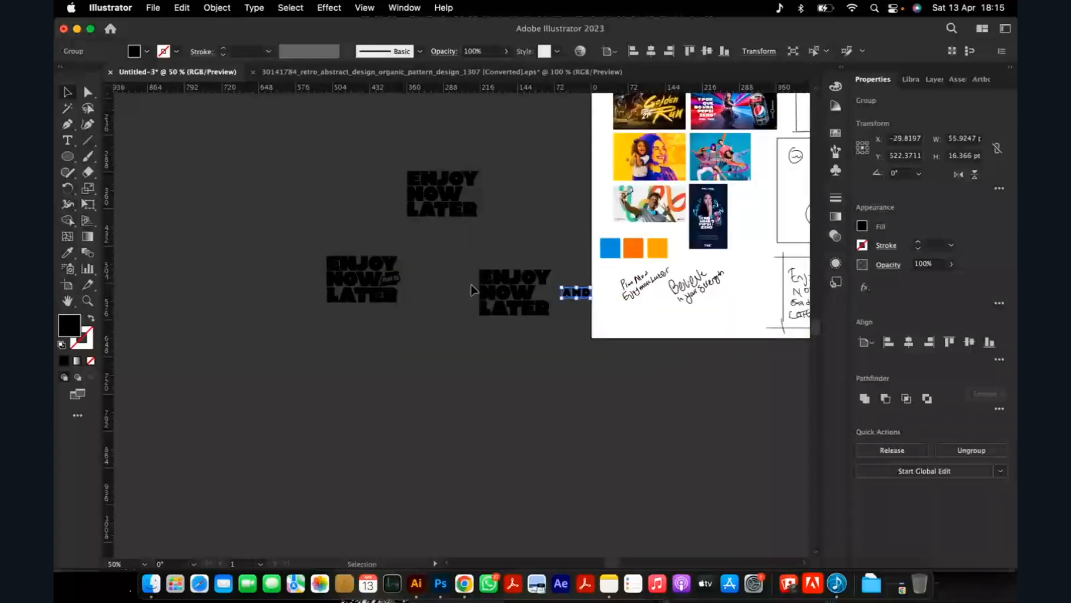
{"action": "scroll", "coordinate": [471, 287], "scroll_direction": "up", "scroll_amount": 6}
{"action": "key", "text": "shift+grave"}
{"action": "scroll", "coordinate": [478, 311], "scroll_direction": "up", "scroll_amount": 3}
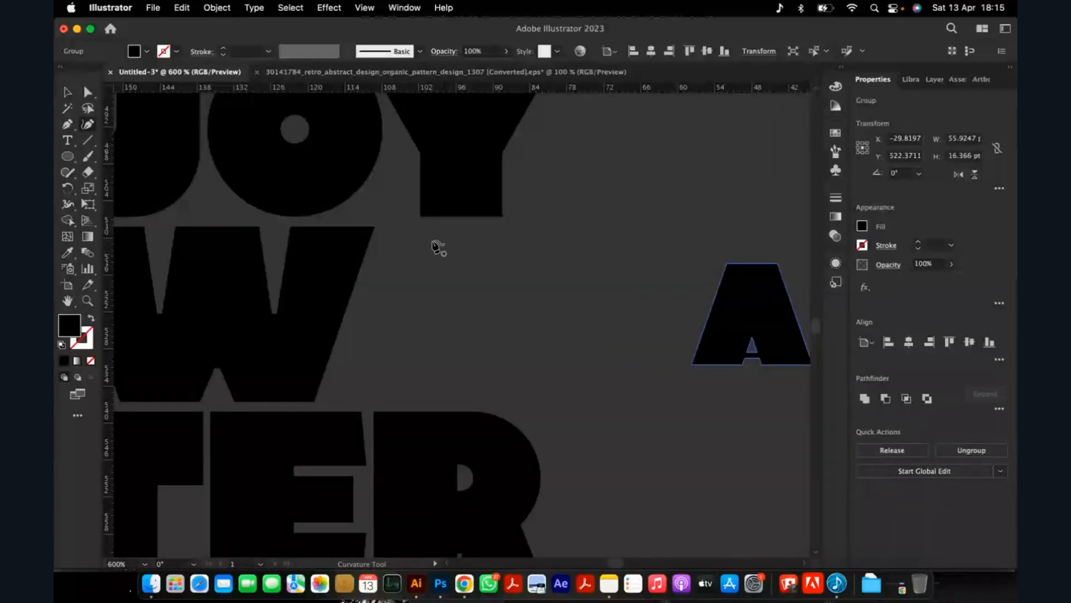
{"action": "left_click", "coordinate": [431, 238]}
{"action": "left_click", "coordinate": [411, 329]}
{"action": "left_click", "coordinate": [346, 389]}
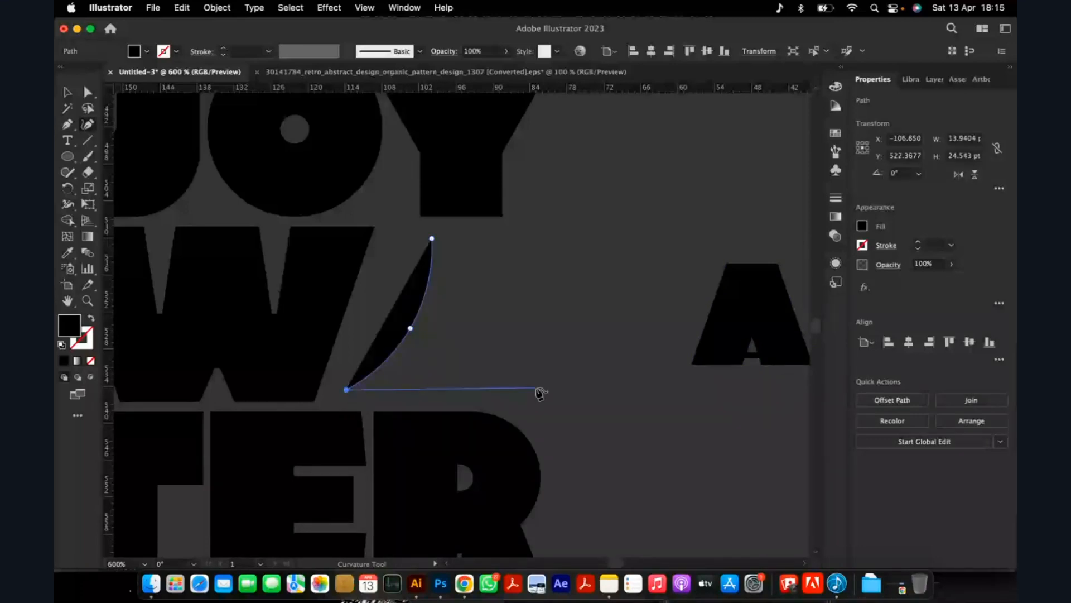
{"action": "left_click", "coordinate": [482, 367]}
{"action": "key", "text": "super+z"}
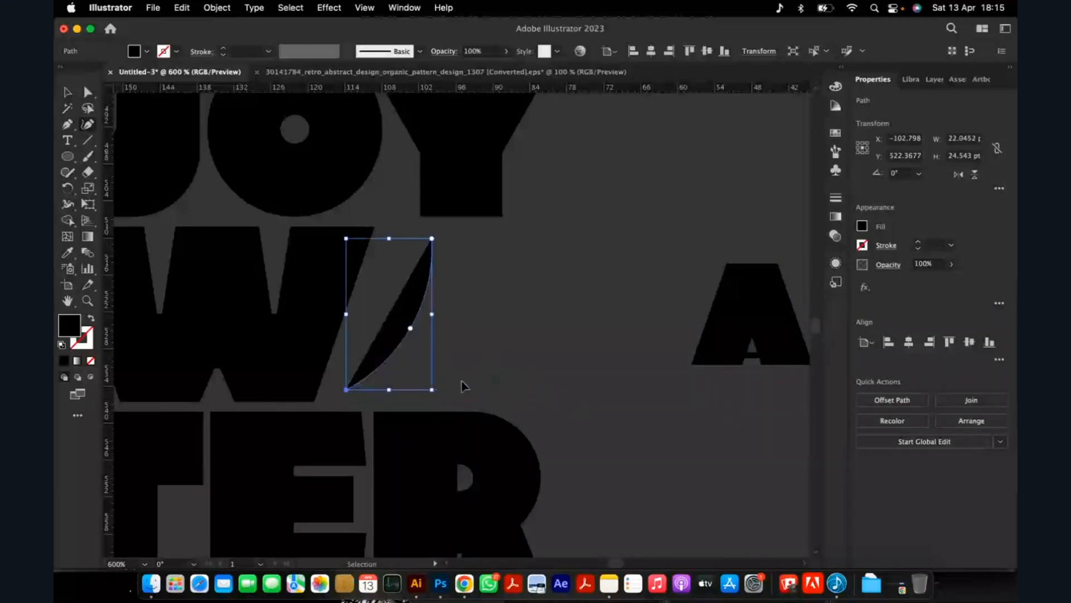
Add the remaining three gently curved sides and close the path as a four-cornered banner shape about 41 by 26 pt.
{"action": "left_click", "coordinate": [461, 386]}
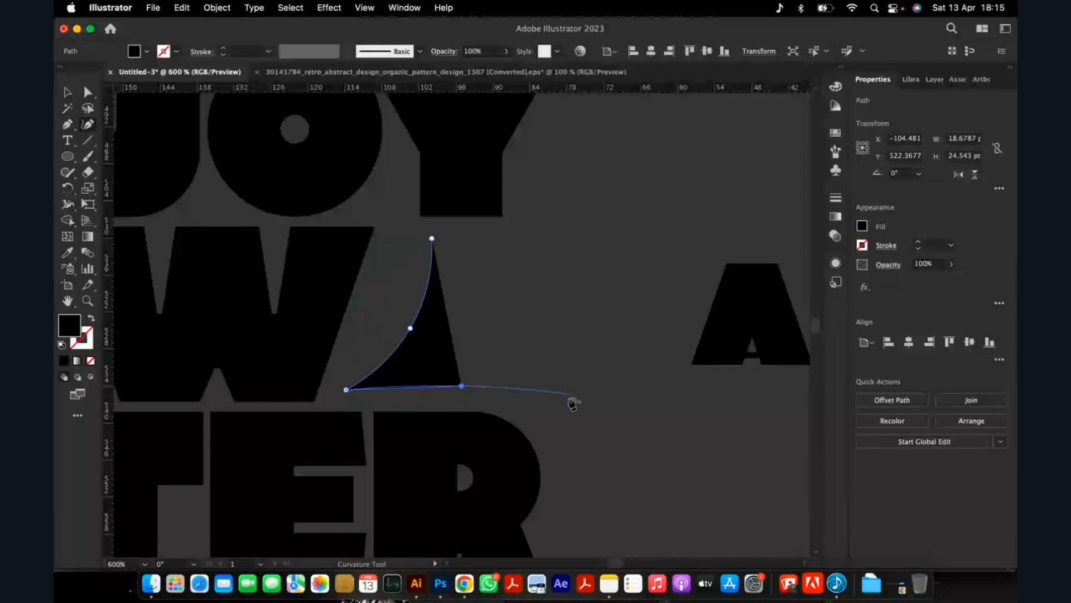
{"action": "key", "text": "Escape"}
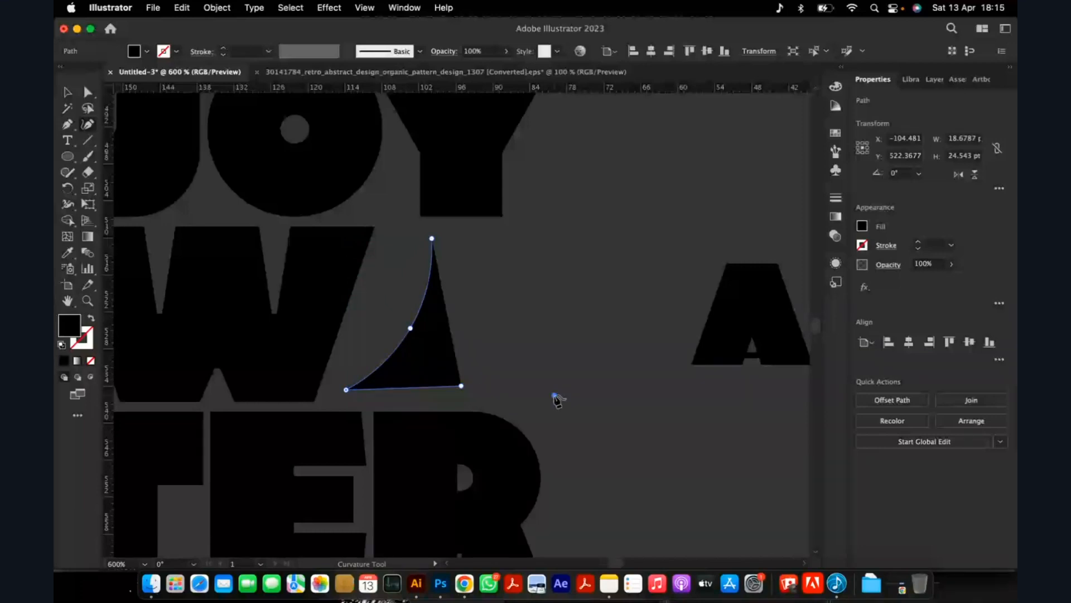
{"action": "left_click", "coordinate": [554, 395]}
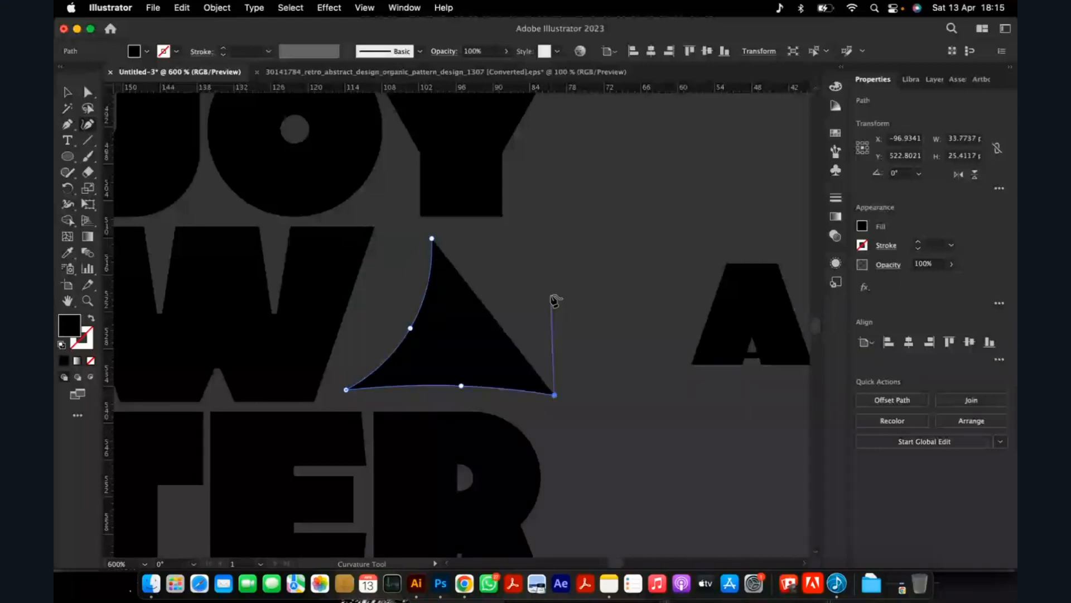
{"action": "left_click", "coordinate": [598, 234]}
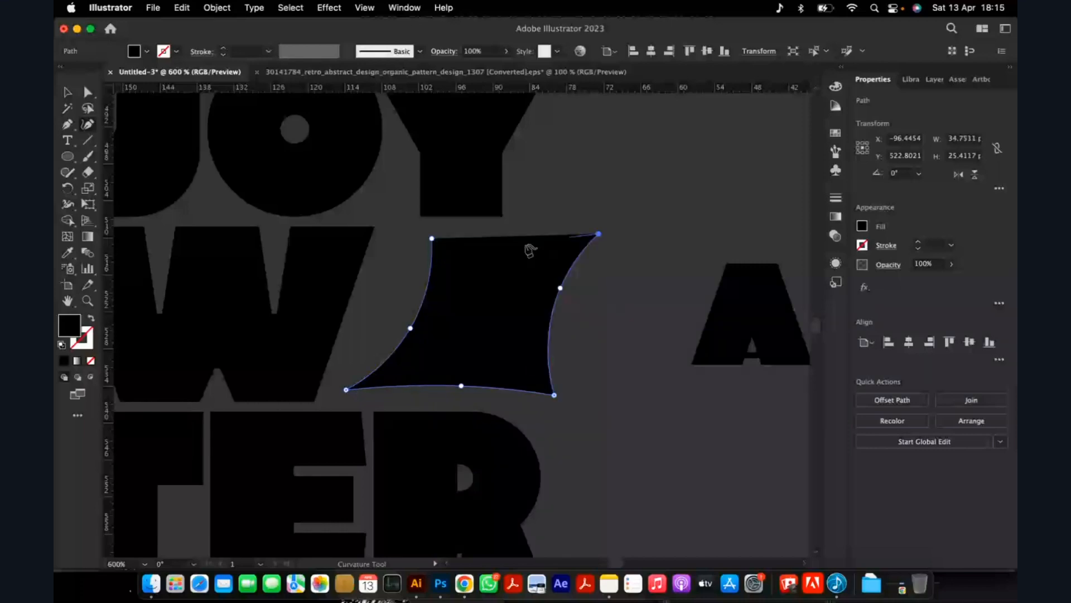
{"action": "left_click", "coordinate": [516, 246]}
{"action": "left_click", "coordinate": [432, 239]}
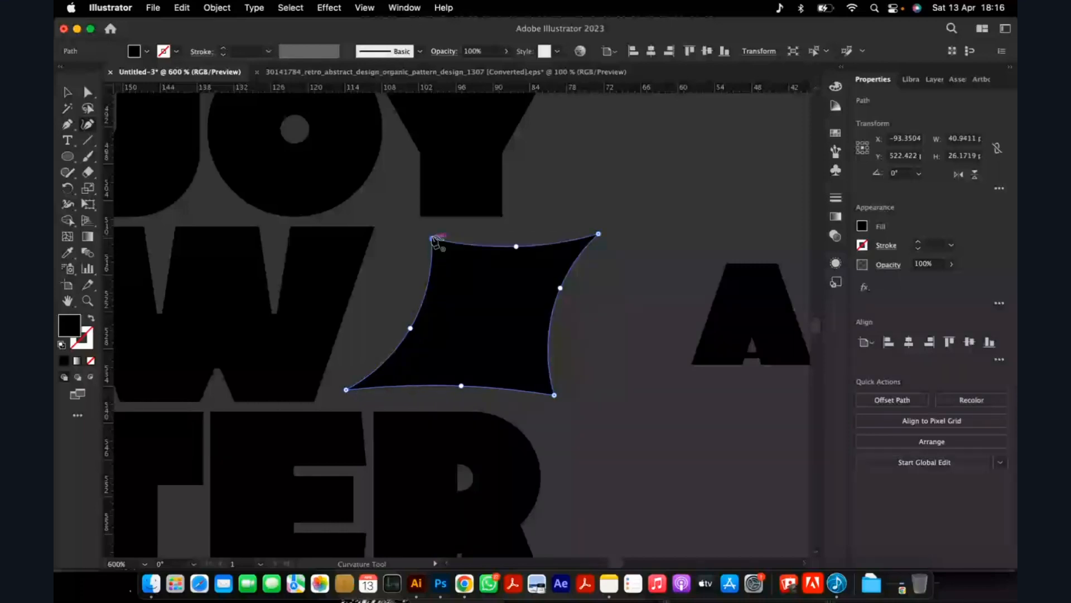
Pull the banner shape's upper-left corner outward toward the W and shift the whole shape slightly away from the letter.
{"action": "key", "text": "super+equal"}
{"action": "key", "text": "super+equal"}
{"action": "key", "text": "a"}
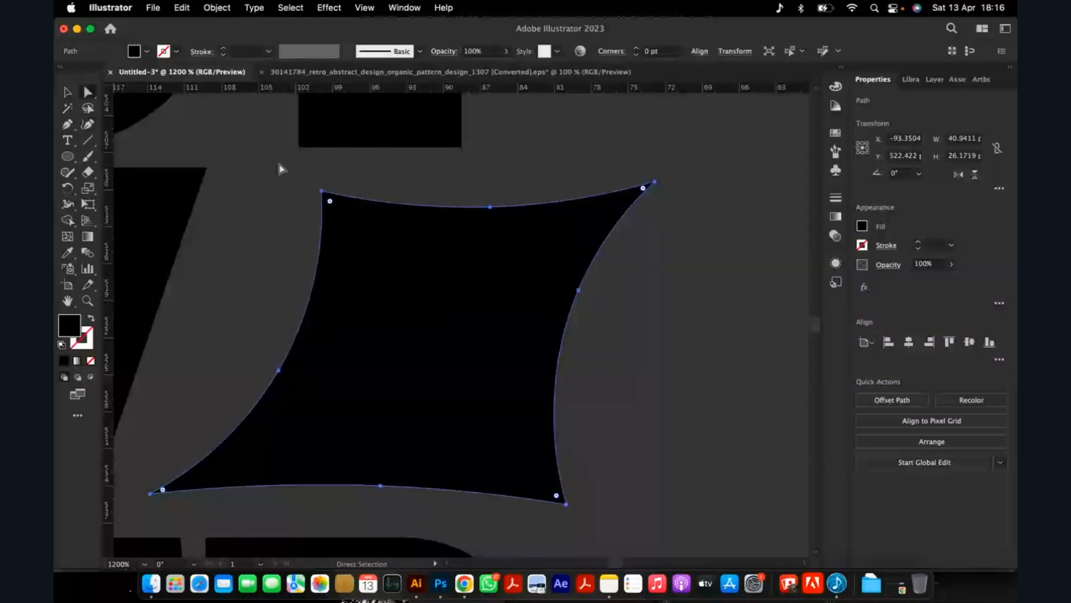
{"action": "left_click_drag", "start_coordinate": [322, 191], "coordinate": [259, 162]}
{"action": "key", "text": "v"}
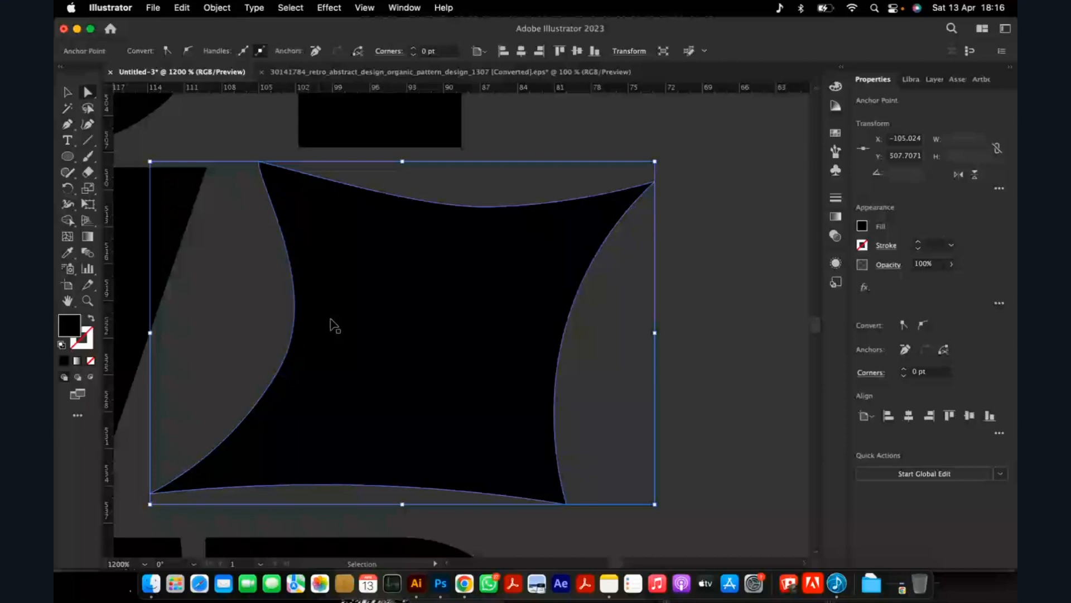
{"action": "key", "text": "super+minus"}
{"action": "key", "text": "super+minus"}
{"action": "key", "text": "super+minus"}
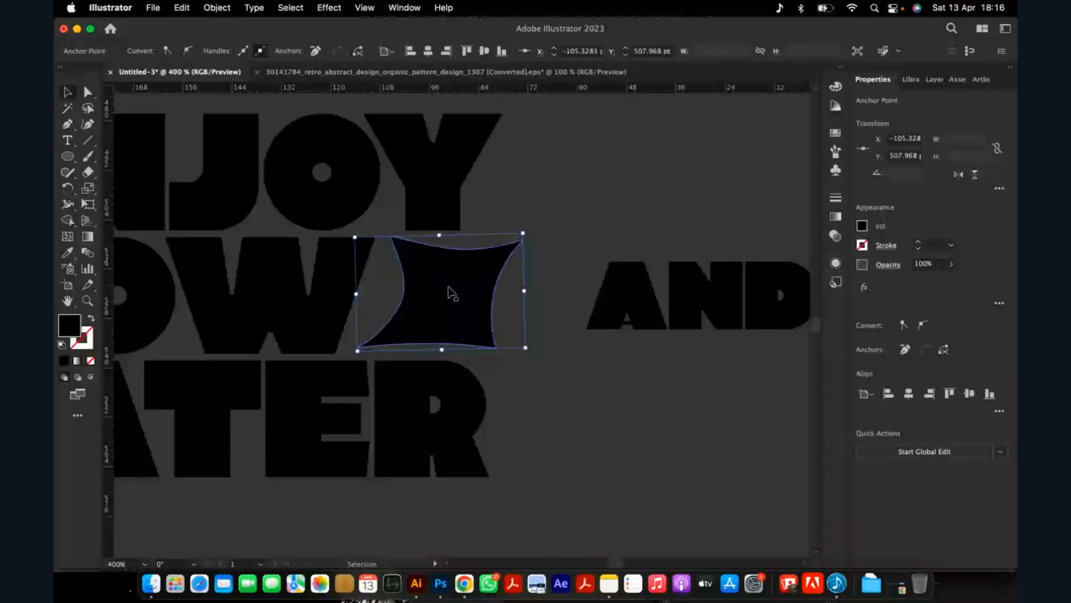
{"action": "left_click_drag", "start_coordinate": [449, 293], "coordinate": [455, 293]}
{"action": "left_click", "coordinate": [561, 300]}
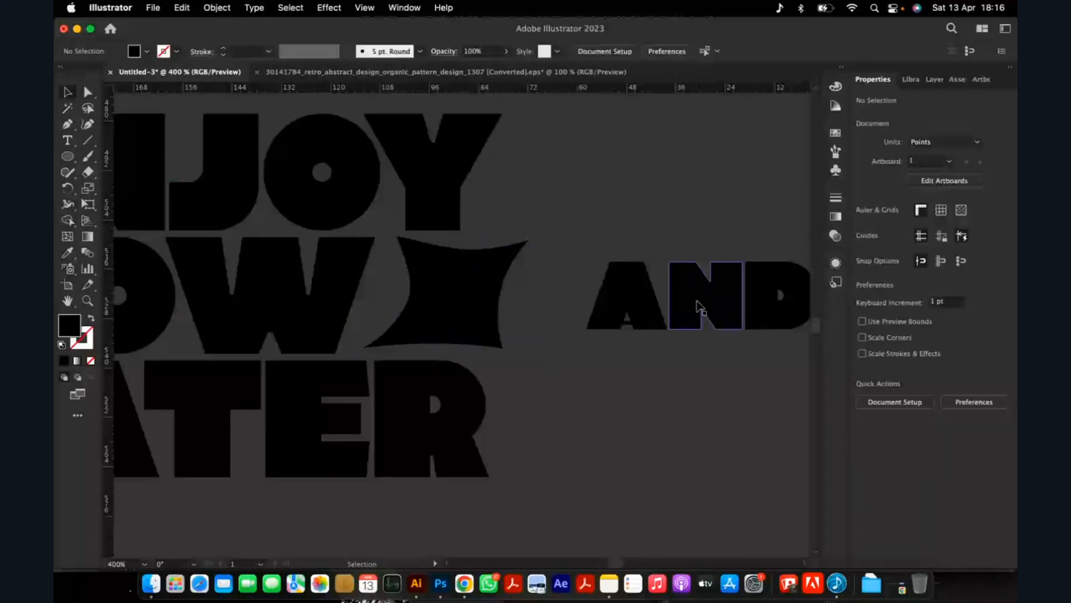
Move the outlined AND onto the banner shape beside NOW.
{"action": "left_click_drag", "start_coordinate": [697, 307], "coordinate": [629, 304]}
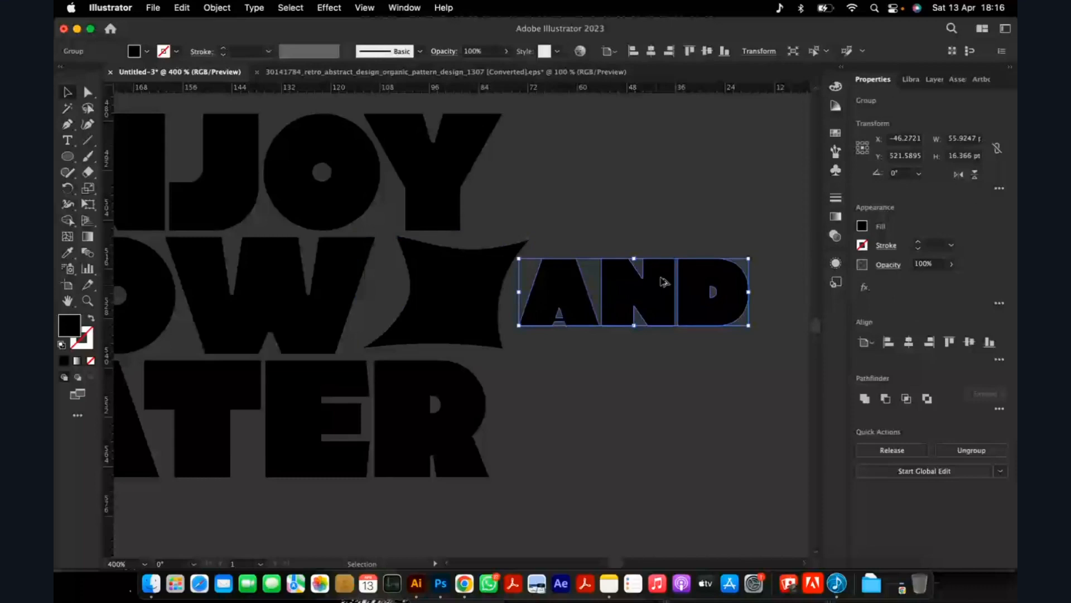
{"action": "key", "text": "super+plus"}
{"action": "left_click_drag", "start_coordinate": [576, 355], "coordinate": [323, 362]}
{"action": "left_click", "coordinate": [358, 245]}
Select the AND and the banner shape together and move them to the empty canvas above the ENJOY NOW LATER lettering.
{"action": "scroll", "coordinate": [290, 247], "scroll_direction": "down", "scroll_amount": 1}
{"action": "scroll", "coordinate": [294, 278], "scroll_direction": "down", "scroll_amount": 2}
{"action": "left_click", "coordinate": [294, 280]}
{"action": "left_click", "coordinate": [300, 302], "text": "shift"}
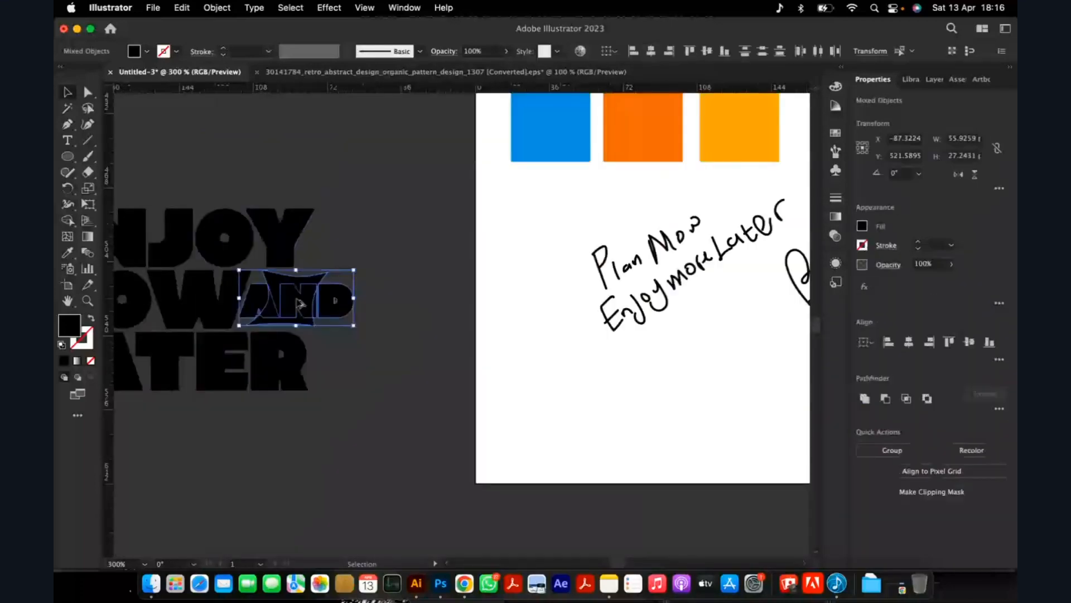
{"action": "scroll", "coordinate": [300, 303], "scroll_direction": "down", "scroll_amount": 3}
{"action": "left_click_drag", "start_coordinate": [300, 303], "coordinate": [291, 123]}
{"action": "scroll", "coordinate": [285, 120], "scroll_direction": "up", "scroll_amount": 6}
{"action": "scroll", "coordinate": [423, 257], "scroll_direction": "down", "scroll_amount": 2}
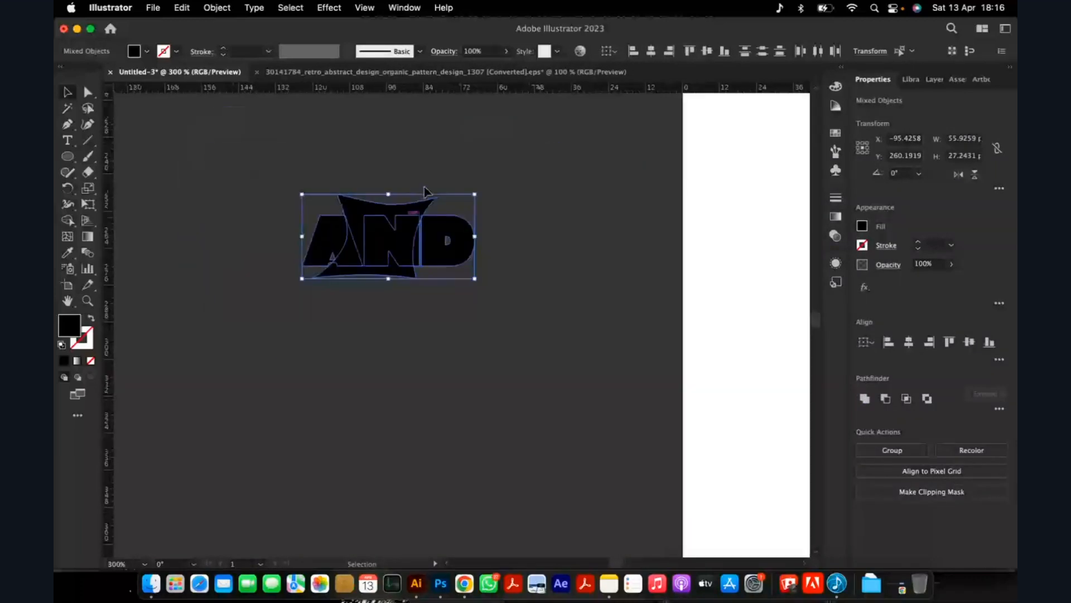
{"action": "left_click", "coordinate": [452, 166]}
Enlarge the banner shape slightly and reposition it over the middle of the AND.
{"action": "scroll", "coordinate": [422, 198], "scroll_direction": "up", "scroll_amount": 1}
{"action": "scroll", "coordinate": [401, 301], "scroll_direction": "up", "scroll_amount": 2}
{"action": "left_click", "coordinate": [401, 304]}
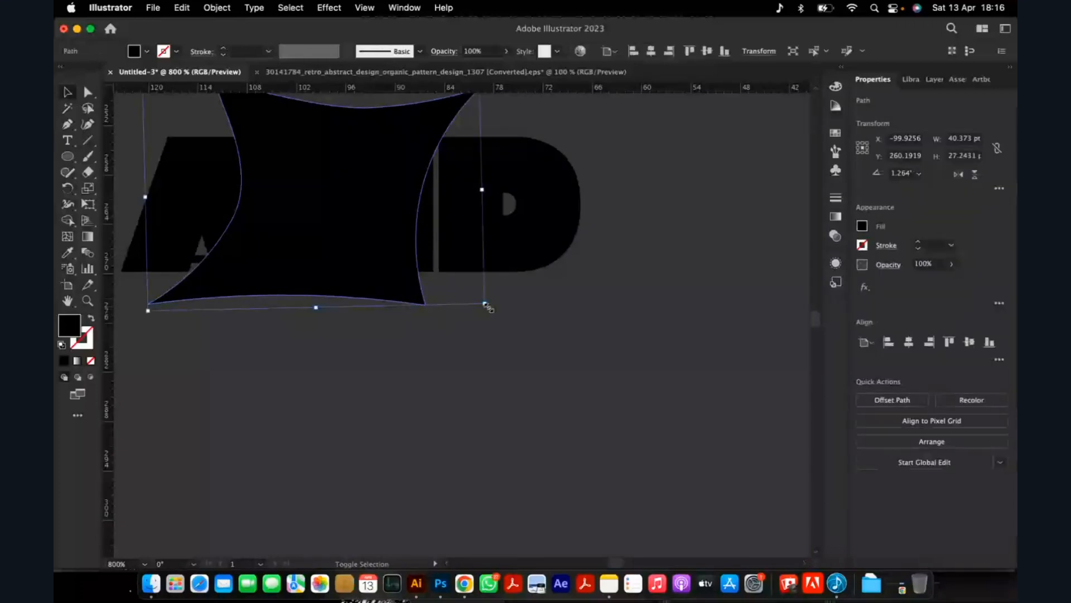
{"action": "left_click_drag", "start_coordinate": [486, 303], "coordinate": [509, 319]}
{"action": "left_click", "coordinate": [486, 366]}
{"action": "left_click_drag", "start_coordinate": [357, 250], "coordinate": [384, 266]}
Fill the AND letters with white (ffffff) and bring them in front of the banner shape.
{"action": "left_click", "coordinate": [522, 233]}
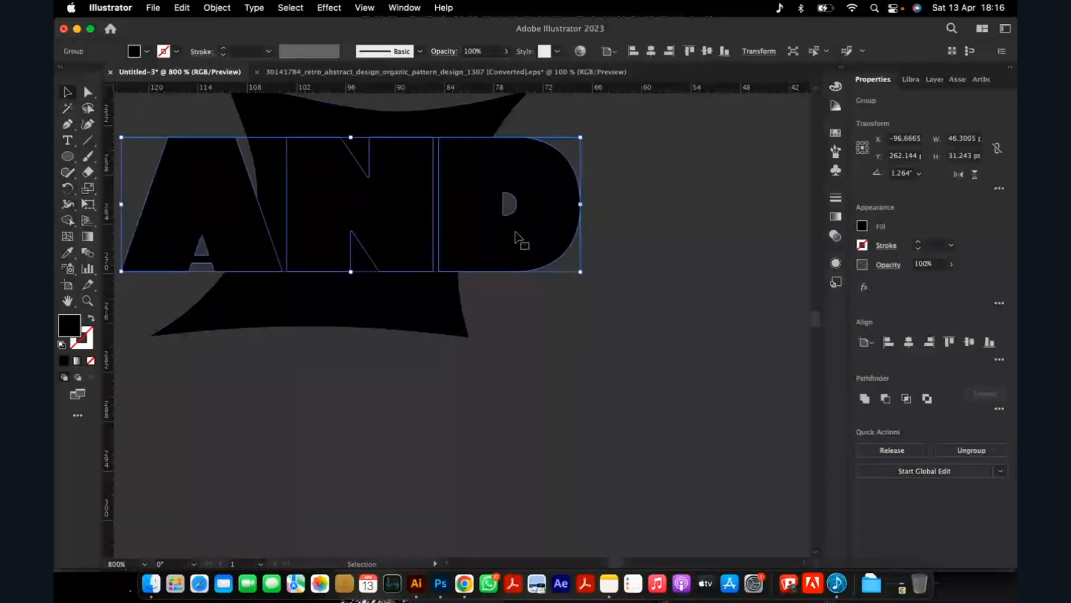
{"action": "double_click", "coordinate": [72, 328]}
{"action": "mouse_move", "coordinate": [403, 212]}
{"action": "left_mouse_down"}
{"action": "mouse_move", "coordinate": [419, 240]}
{"action": "mouse_move", "coordinate": [366, 194]}
{"action": "left_mouse_up"}
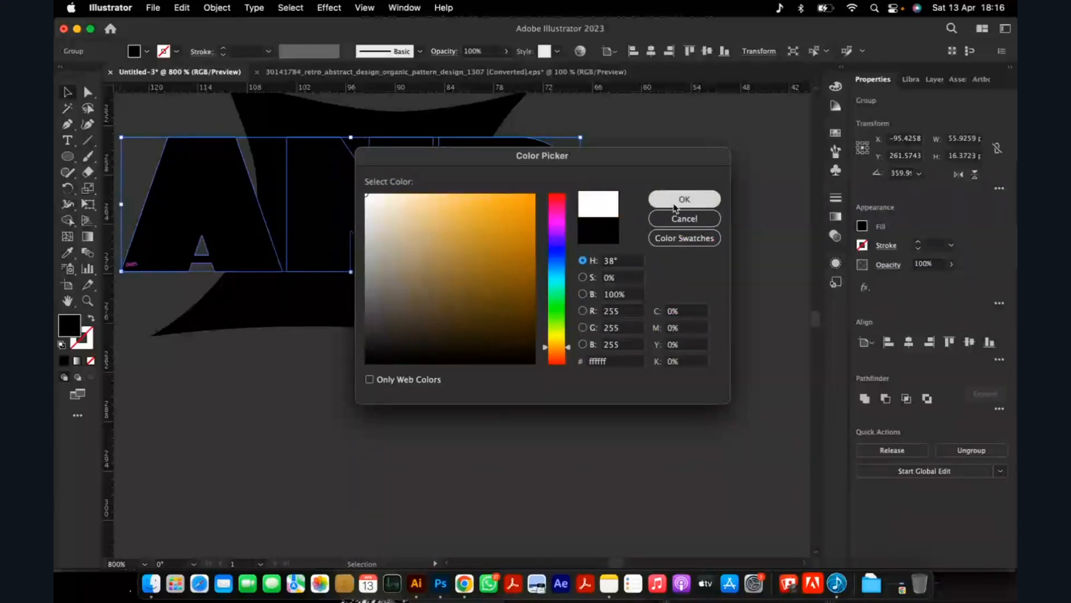
{"action": "left_click", "coordinate": [674, 205]}
{"action": "left_click", "coordinate": [575, 294]}
{"action": "left_click", "coordinate": [522, 230]}
{"action": "key", "text": "shift+super+]"}
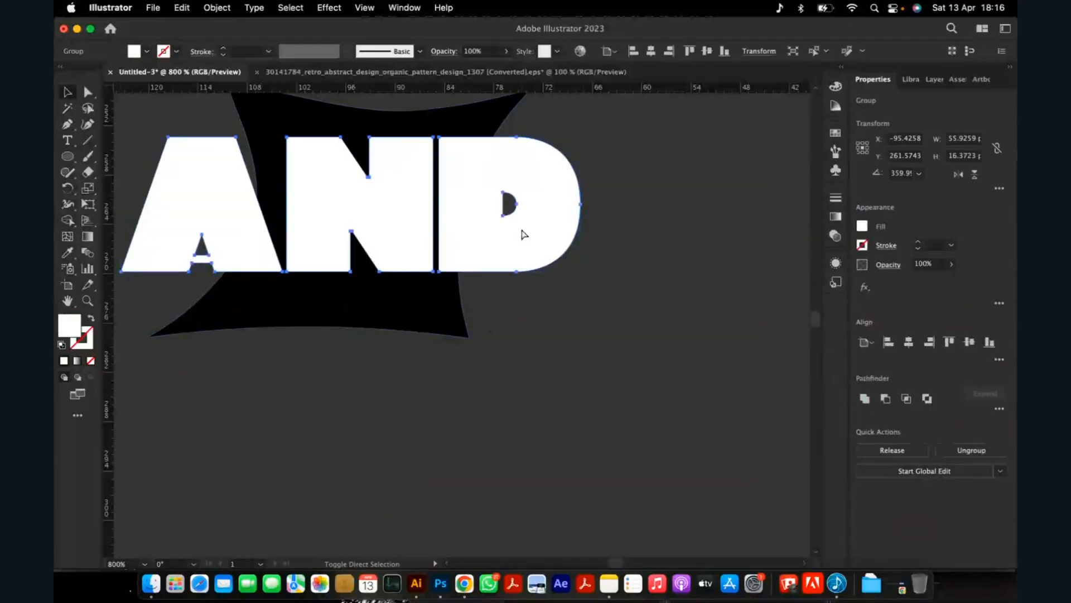
{"action": "left_click", "coordinate": [547, 416]}
Scale the white AND down to about 47 pt wide and position it across the middle of the banner shape.
{"action": "scroll", "coordinate": [545, 416], "scroll_direction": "down", "scroll_amount": 4}
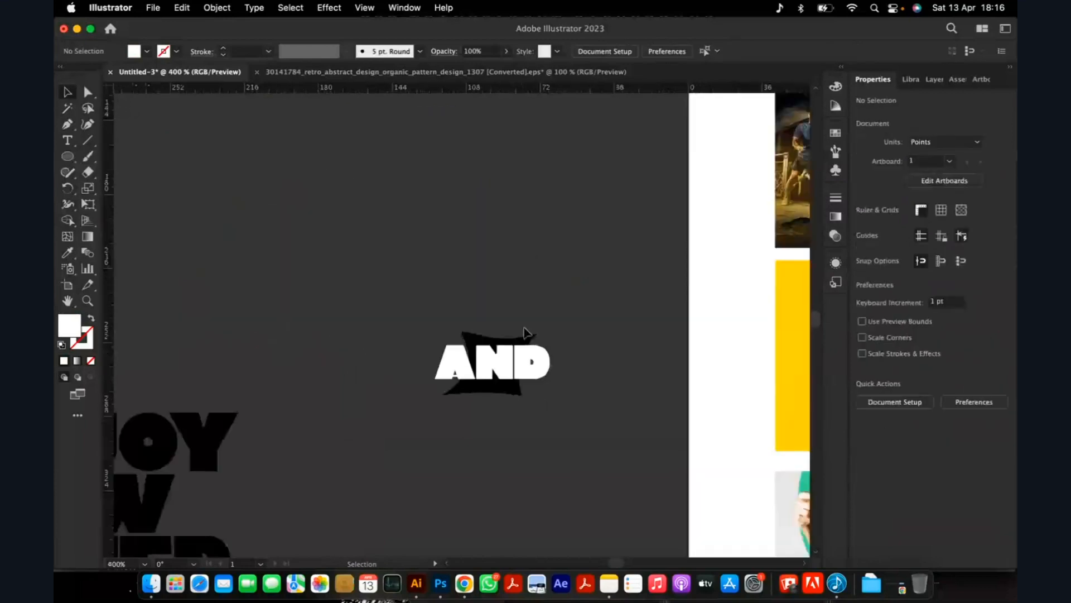
{"action": "scroll", "coordinate": [540, 388], "scroll_direction": "up", "scroll_amount": 4}
{"action": "left_click", "coordinate": [532, 346]}
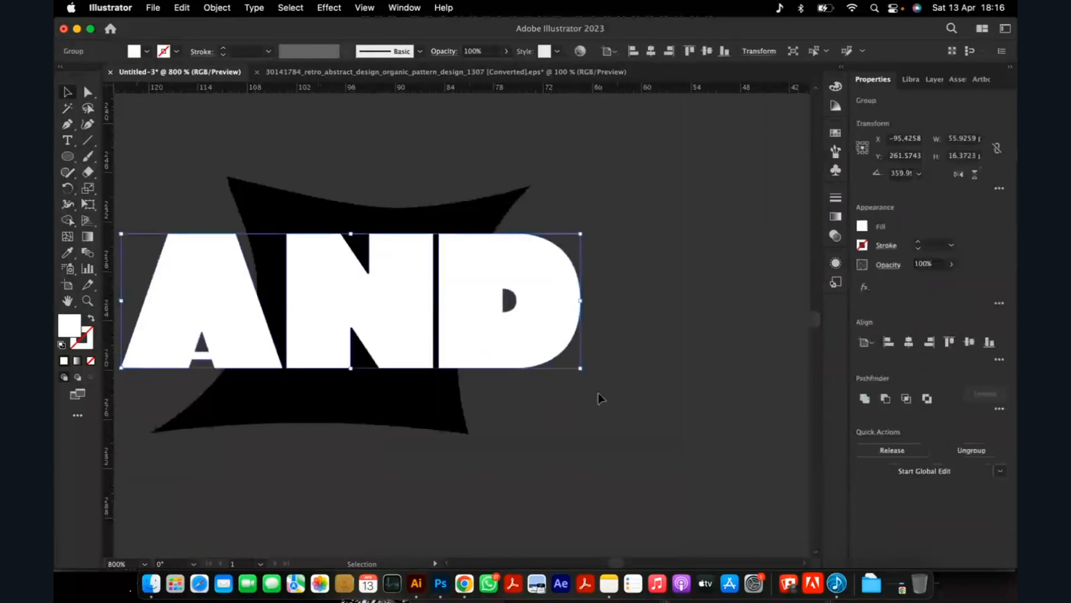
{"action": "left_click_drag", "start_coordinate": [580, 368], "coordinate": [542, 357]}
{"action": "left_click_drag", "start_coordinate": [476, 321], "coordinate": [493, 330]}
{"action": "scroll", "coordinate": [504, 330], "scroll_direction": "down", "scroll_amount": 2}
{"action": "left_click", "coordinate": [538, 371]}
Open the Offset Path settings for the white AND lettering.
{"action": "left_click", "coordinate": [478, 323]}
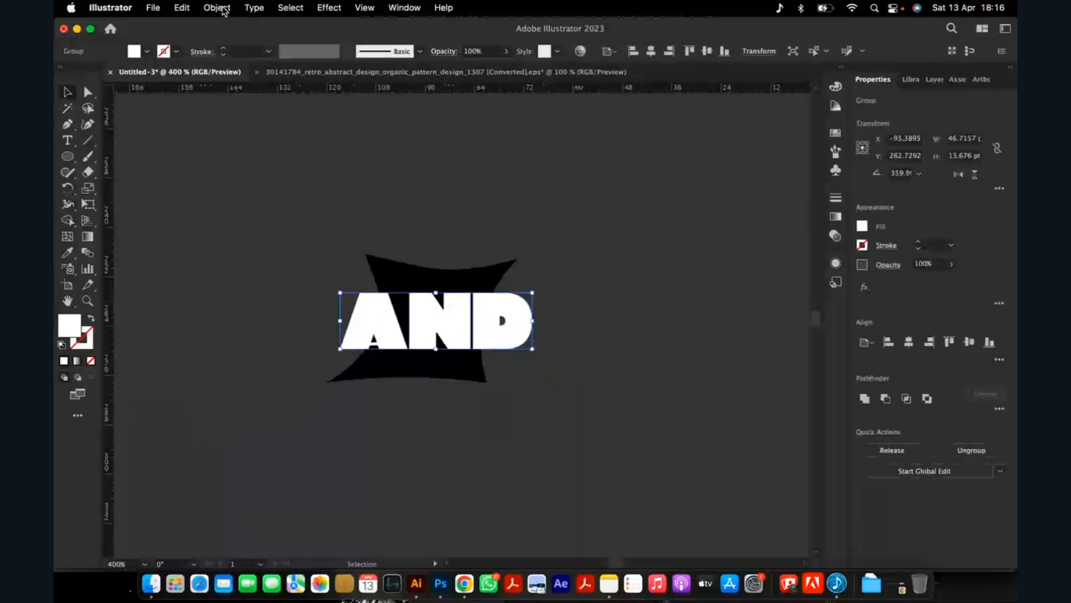
{"action": "left_click", "coordinate": [223, 11]}
{"action": "mouse_move", "coordinate": [263, 359]}
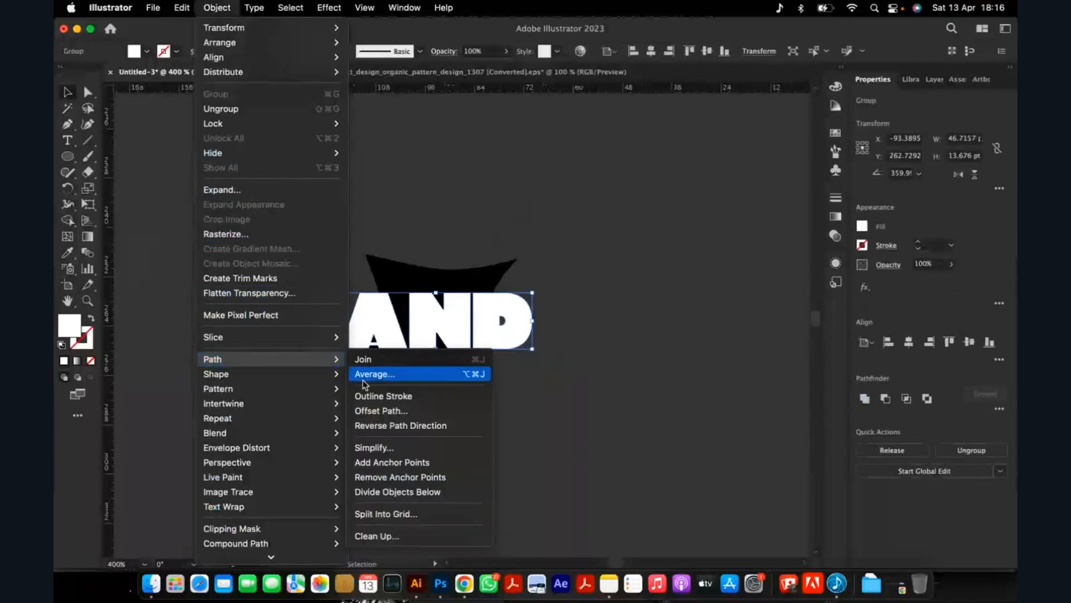
{"action": "left_click", "coordinate": [381, 411]}
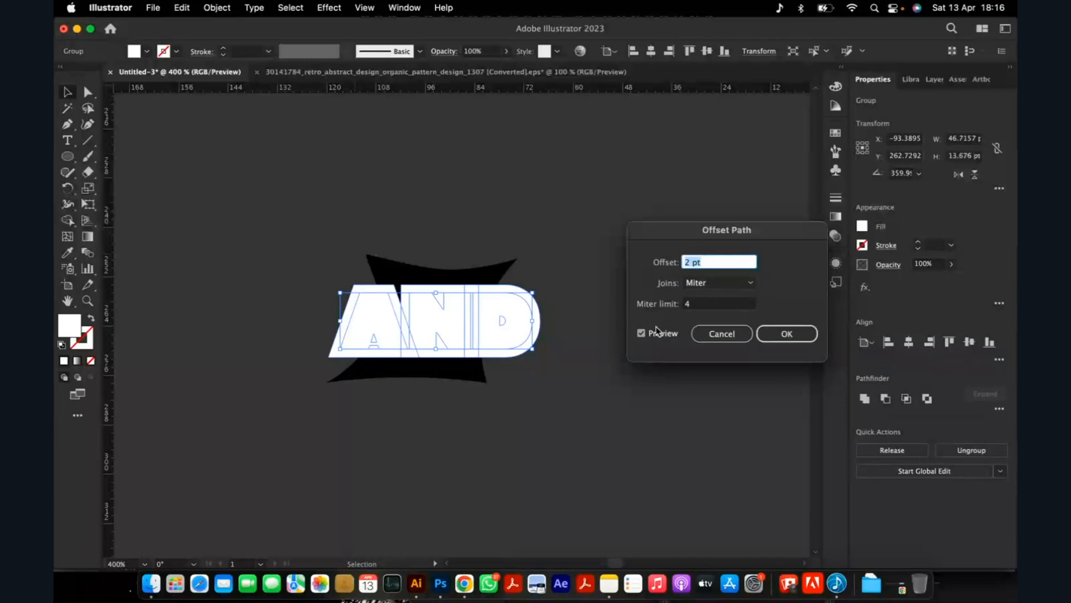
Offset the white AND lettering outward by 2 pt with Miter joins and ungroup the resulting outlines.
{"action": "left_click", "coordinate": [777, 336]}
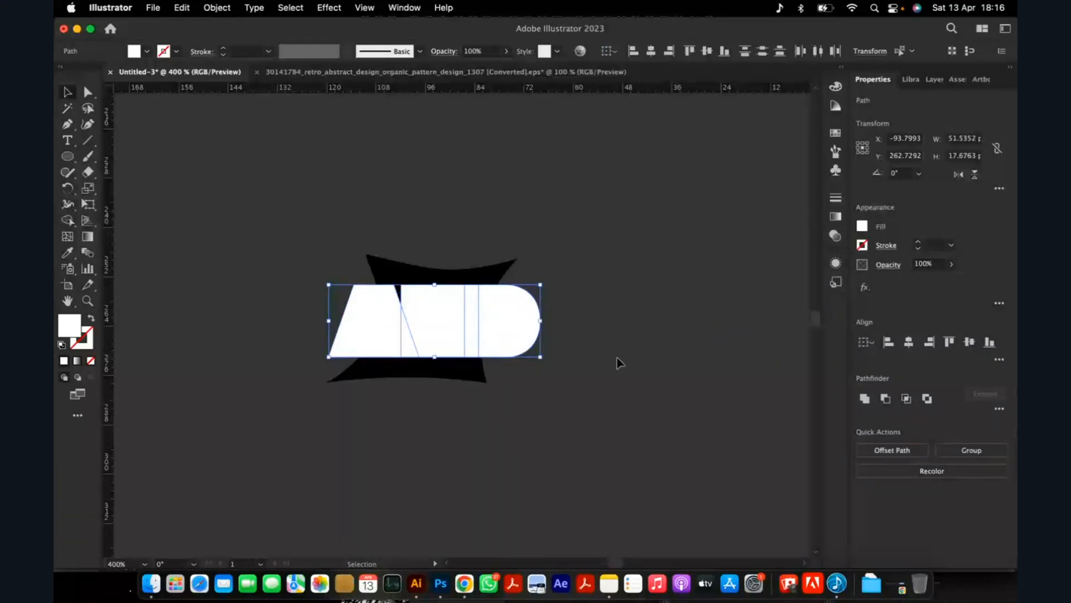
{"action": "left_click", "coordinate": [618, 361]}
{"action": "scroll", "coordinate": [416, 325], "scroll_direction": "up", "scroll_amount": 2}
{"action": "left_click", "coordinate": [434, 291]}
{"action": "right_click", "coordinate": [434, 286]}
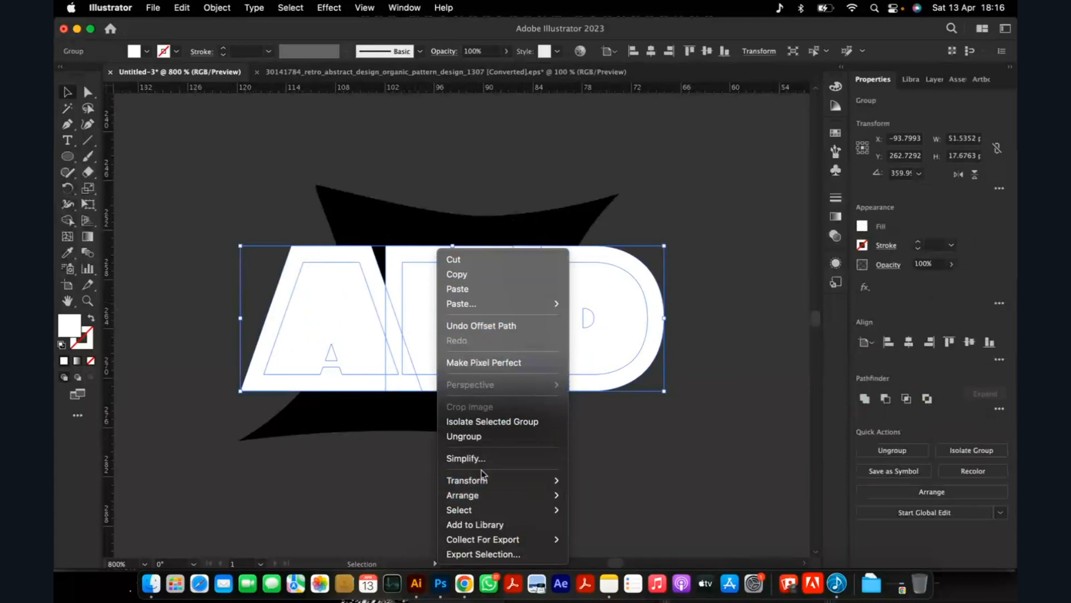
{"action": "left_click", "coordinate": [449, 436]}
{"action": "left_click_drag", "start_coordinate": [346, 290], "coordinate": [276, 290]}
{"action": "key", "text": "super+z"}
Select the inner A, N and D letter shapes and combine them with Pathfinder Unite.
{"action": "left_click", "coordinate": [344, 287], "text": "shift"}
{"action": "left_click", "coordinate": [344, 287], "text": "shift"}
{"action": "left_click", "coordinate": [454, 297], "text": "shift"}
{"action": "left_click", "coordinate": [577, 311], "text": "shift"}
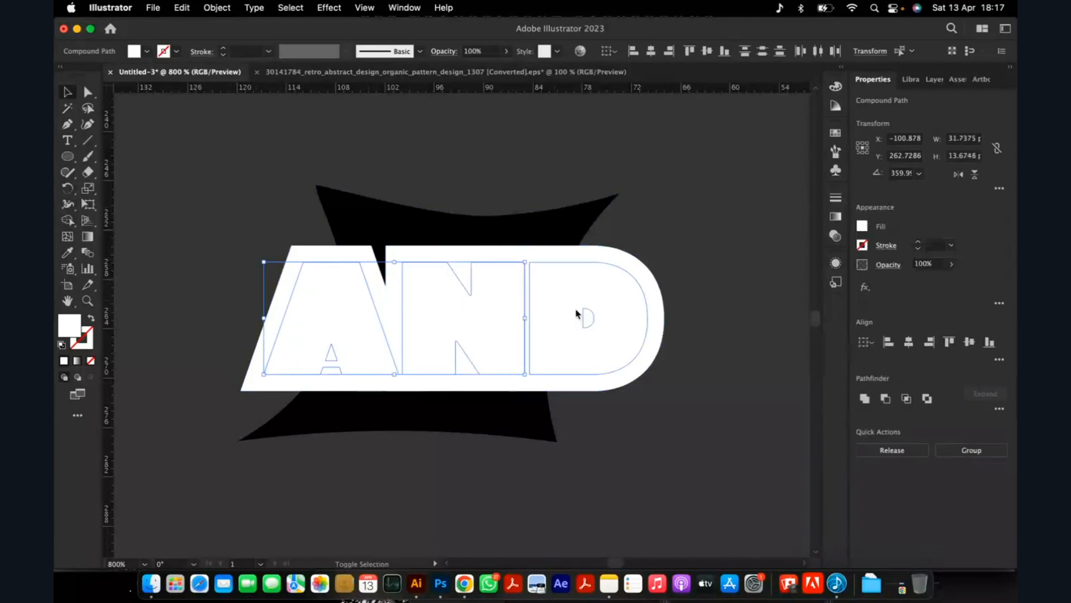
{"action": "left_click", "coordinate": [864, 401]}
{"action": "left_click", "coordinate": [708, 423]}
Select the three offset outlines around A, N and D and unite them into a single shape.
{"action": "left_click", "coordinate": [418, 256], "text": "shift"}
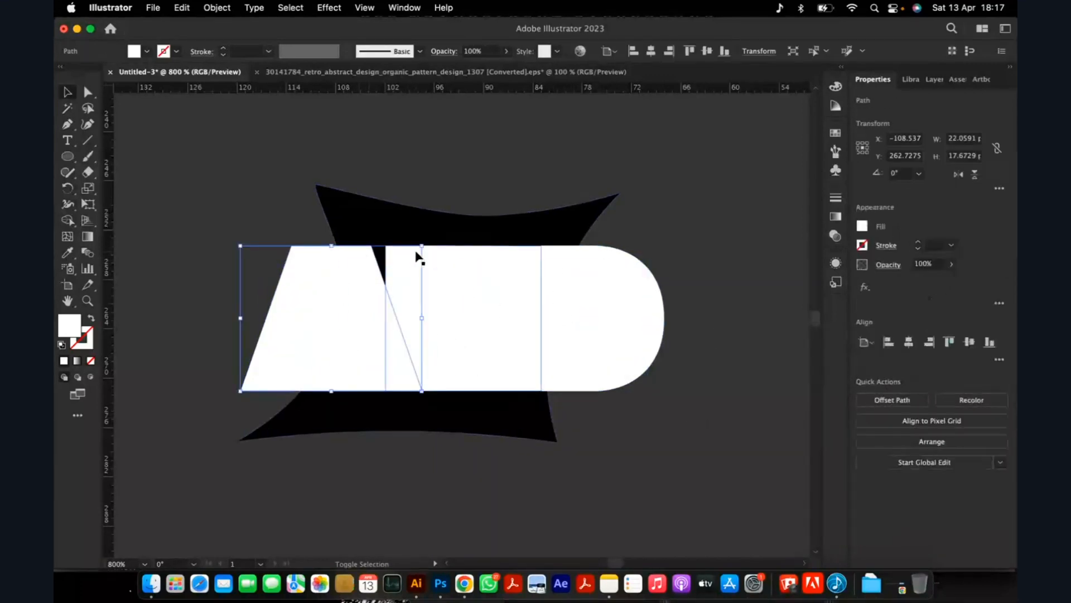
{"action": "left_click", "coordinate": [438, 255], "text": "shift"}
{"action": "left_click", "coordinate": [610, 258], "text": "shift"}
{"action": "left_click_drag", "start_coordinate": [610, 257], "coordinate": [748, 142]}
{"action": "key", "text": "super+z"}
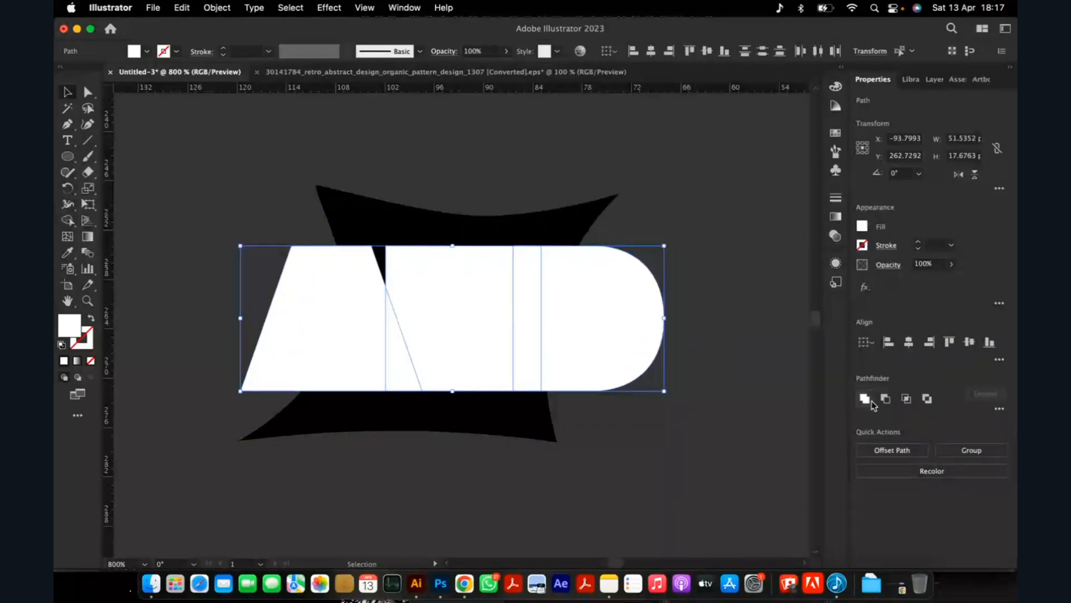
{"action": "left_click", "coordinate": [864, 399]}
{"action": "left_click", "coordinate": [671, 430]}
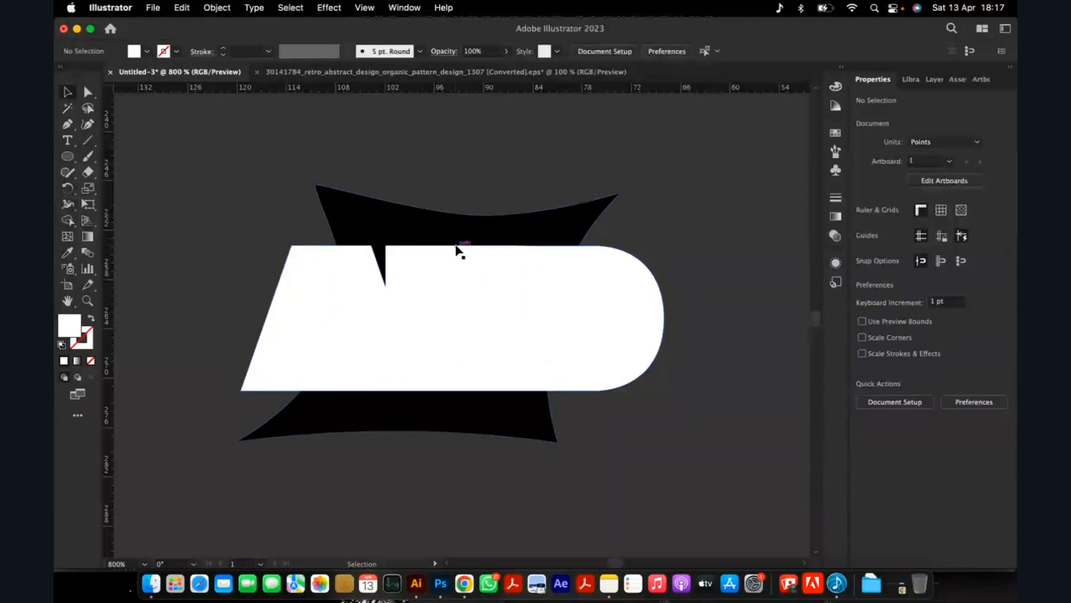
Unite the merged offset outline with the black banner shape behind it.
{"action": "left_click", "coordinate": [460, 254]}
{"action": "left_click", "coordinate": [754, 263]}
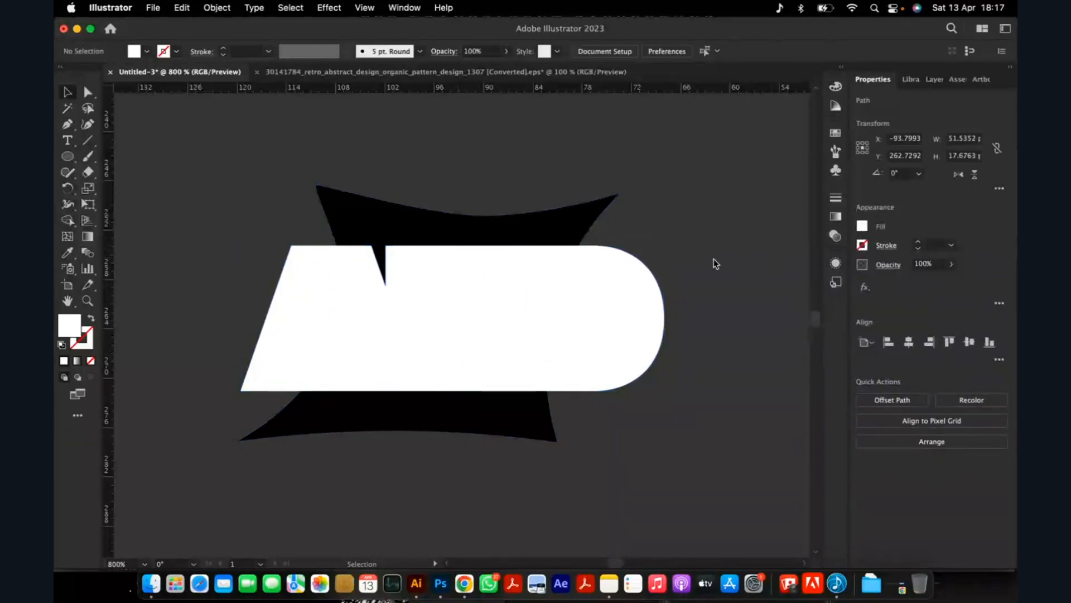
{"action": "left_click_drag", "start_coordinate": [553, 248], "coordinate": [653, 194]}
{"action": "key", "text": "super+z"}
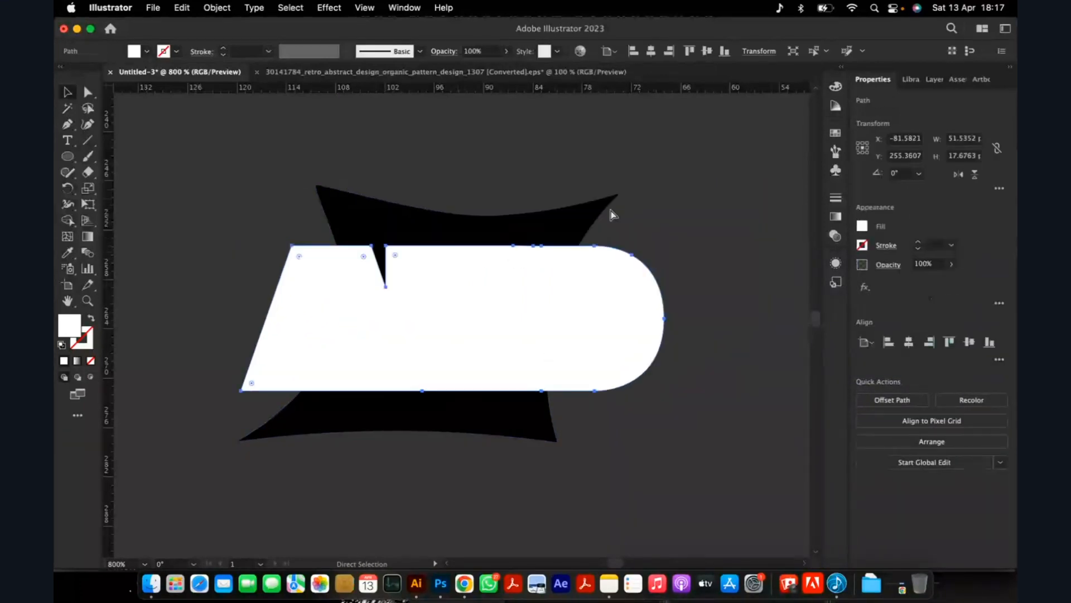
{"action": "left_click", "coordinate": [382, 226], "text": "shift"}
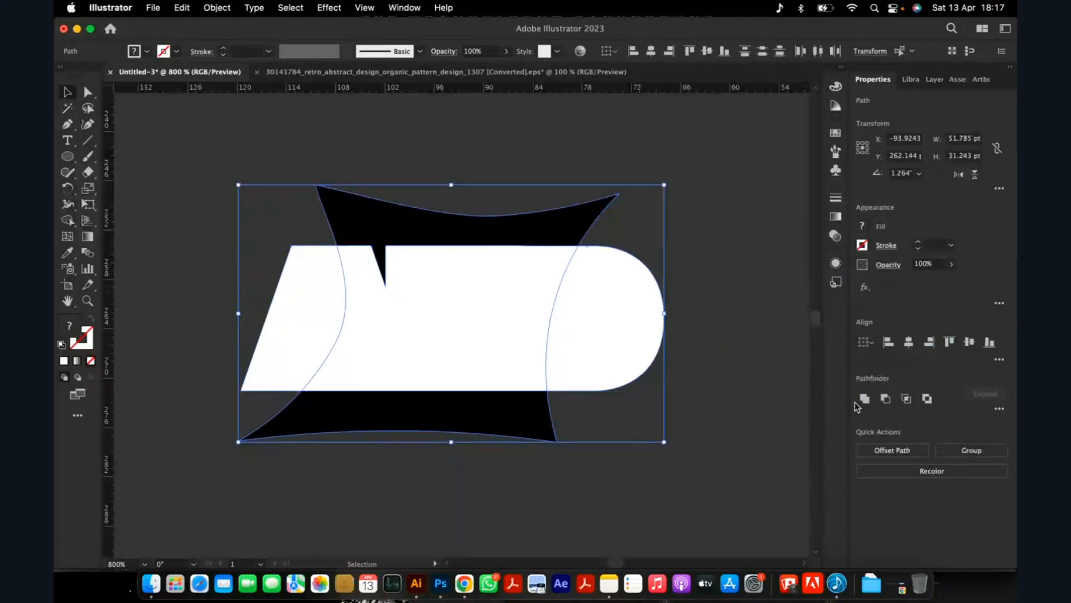
{"action": "left_click", "coordinate": [864, 398]}
{"action": "left_click", "coordinate": [694, 370]}
Fill the combined banner and outline shape with black behind the white AND letters.
{"action": "left_click", "coordinate": [605, 316]}
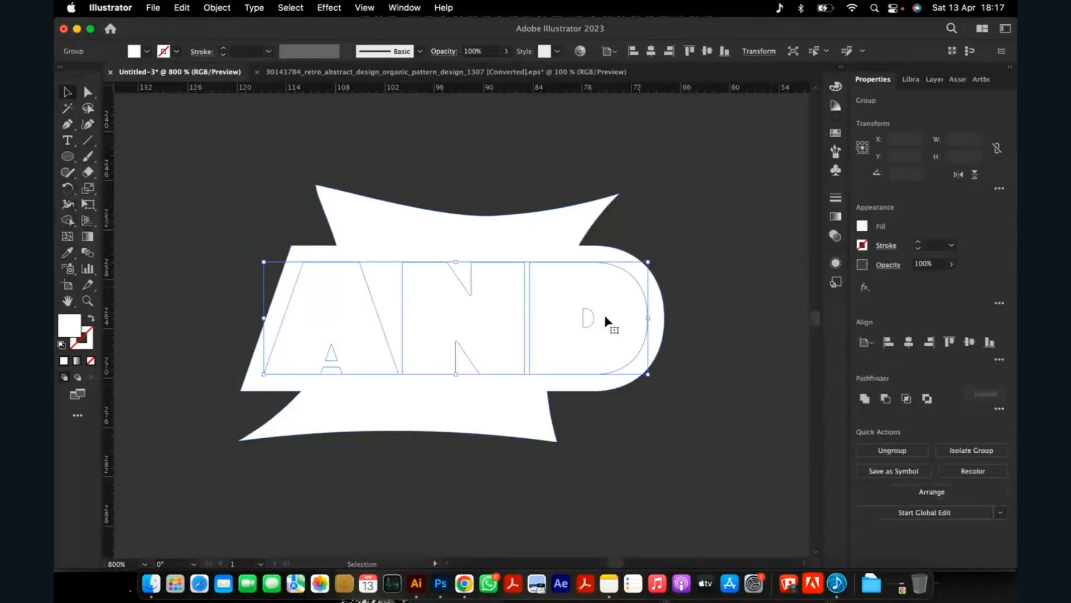
{"action": "left_click", "coordinate": [287, 240]}
{"action": "left_click", "coordinate": [336, 278]}
{"action": "left_click", "coordinate": [346, 195]}
{"action": "double_click", "coordinate": [74, 330]}
{"action": "left_click_drag", "start_coordinate": [411, 278], "coordinate": [359, 362]}
{"action": "left_click", "coordinate": [703, 201]}
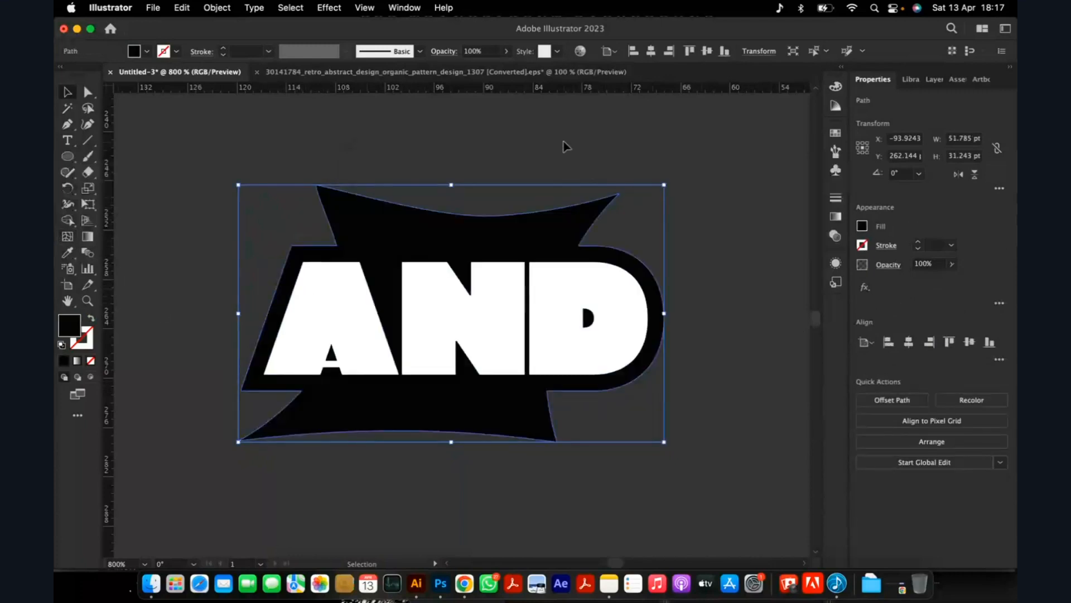
Scale the white AND lettering down slightly so it has a wider black margin inside the banner.
{"action": "left_click", "coordinate": [566, 148]}
{"action": "key", "text": "super+minus"}
{"action": "key", "text": "super+minus"}
{"action": "key", "text": "super+minus"}
{"action": "key", "text": "super+minus"}
{"action": "key", "text": "super+plus"}
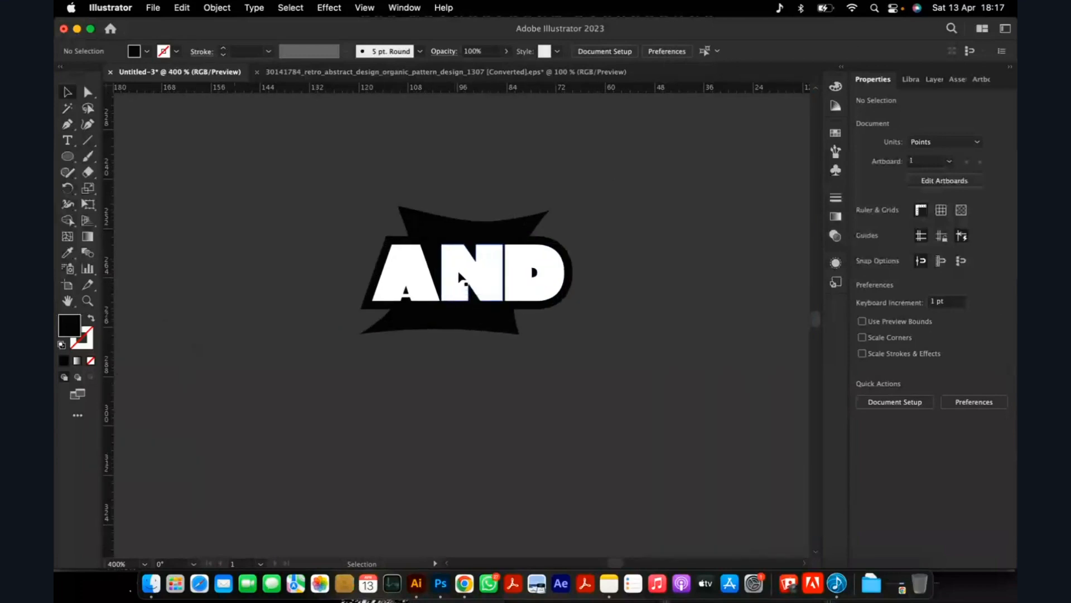
{"action": "left_click", "coordinate": [514, 282]}
{"action": "key", "text": "super+plus"}
{"action": "mouse_move", "coordinate": [615, 325]}
{"action": "left_mouse_down"}
{"action": "mouse_move", "coordinate": [602, 323]}
{"action": "mouse_move", "coordinate": [612, 325]}
{"action": "left_mouse_up"}
{"action": "left_click", "coordinate": [646, 409]}
{"action": "key", "text": "super+minus"}
{"action": "key", "text": "super+minus"}
{"action": "key", "text": "super+minus"}
{"action": "key", "text": "super+minus"}
Select the lettering and banner together and cut the A, N and D out of the banner with the Shape Builder tool.
{"action": "left_click_drag", "start_coordinate": [525, 338], "coordinate": [479, 295]}
{"action": "key", "text": "super+plus"}
{"action": "key", "text": "super+plus"}
{"action": "key", "text": "super+plus"}
{"action": "key", "text": "super+plus"}
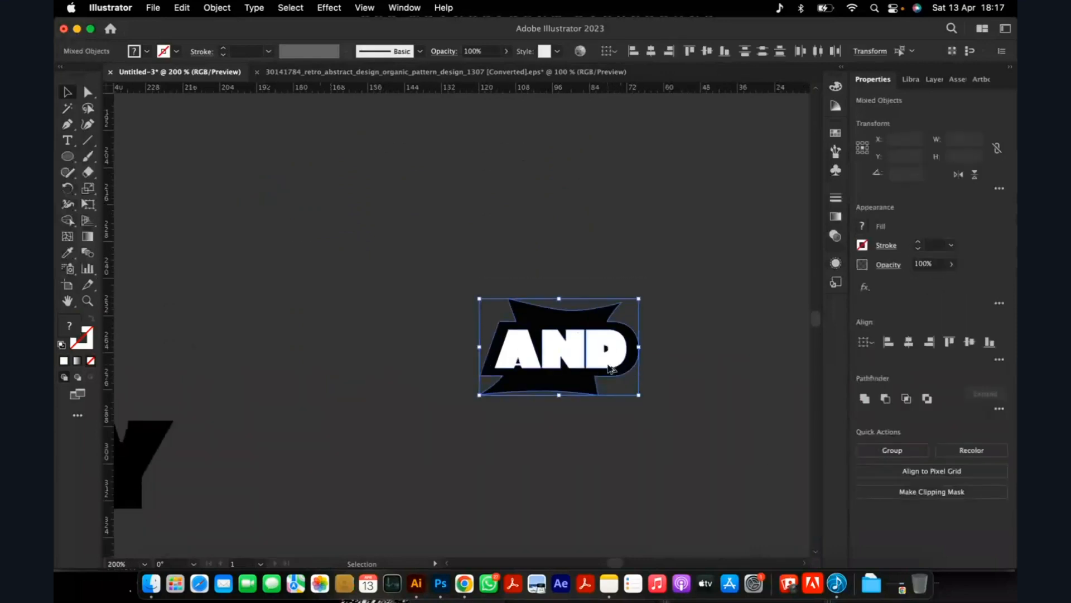
{"action": "left_click", "coordinate": [318, 167]}
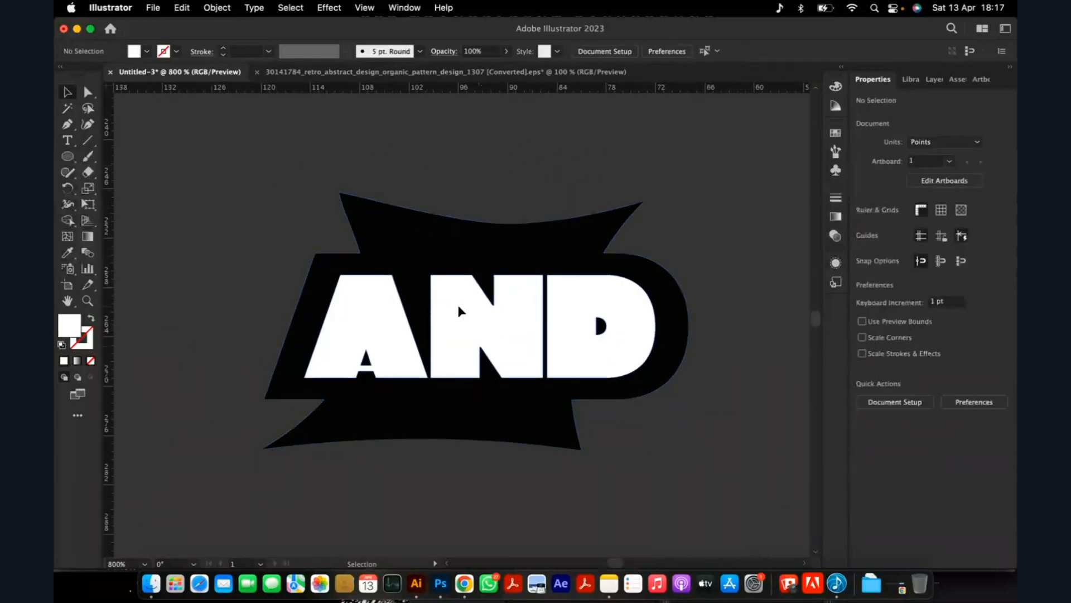
{"action": "left_click", "coordinate": [457, 302]}
{"action": "left_click", "coordinate": [423, 239], "text": "shift"}
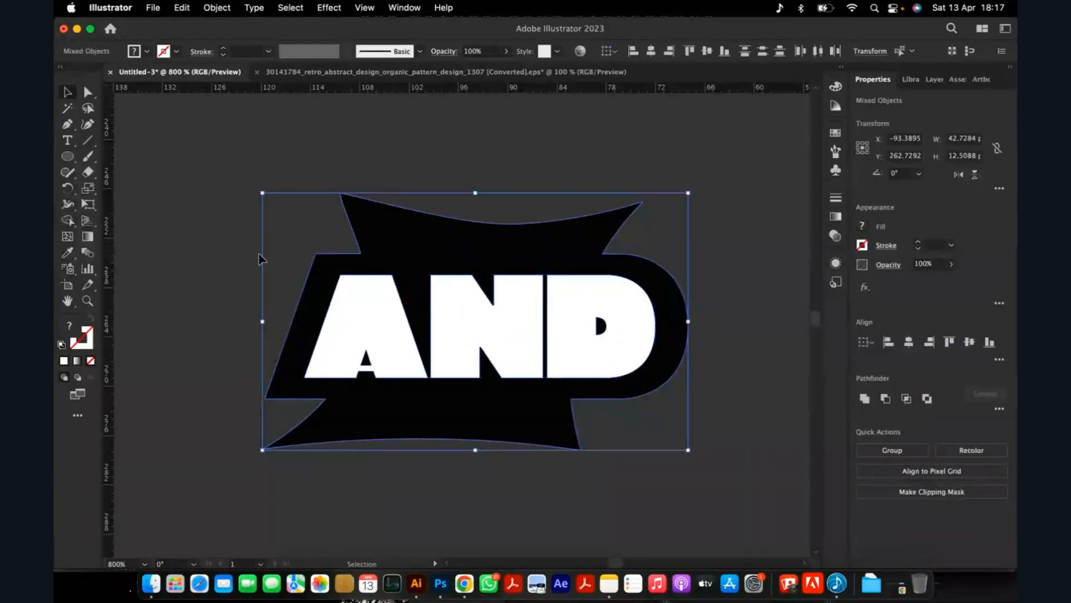
{"action": "left_click", "coordinate": [69, 222]}
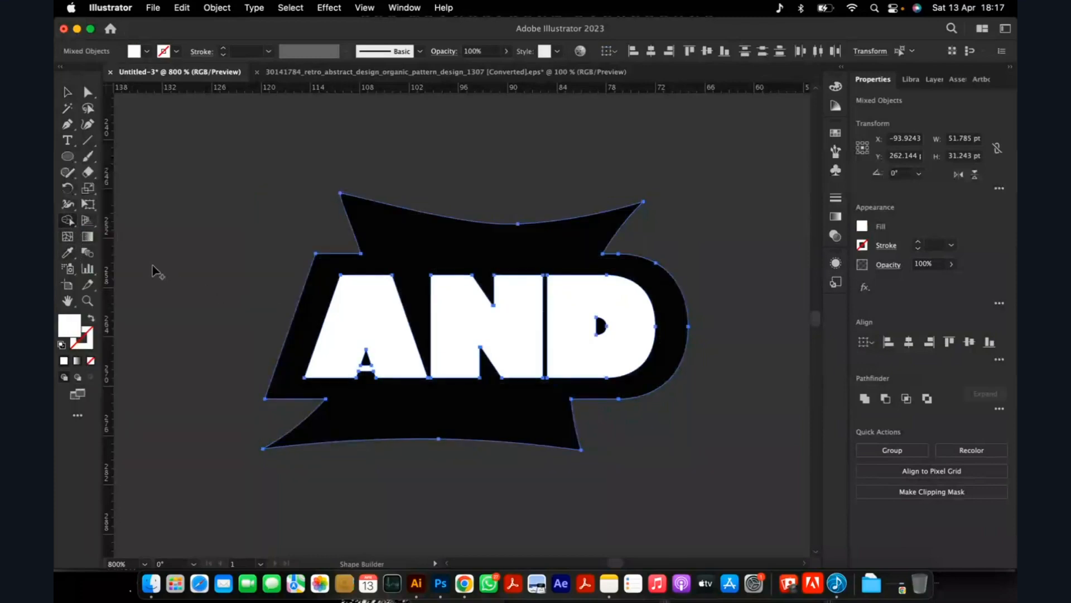
{"action": "left_click", "coordinate": [68, 221]}
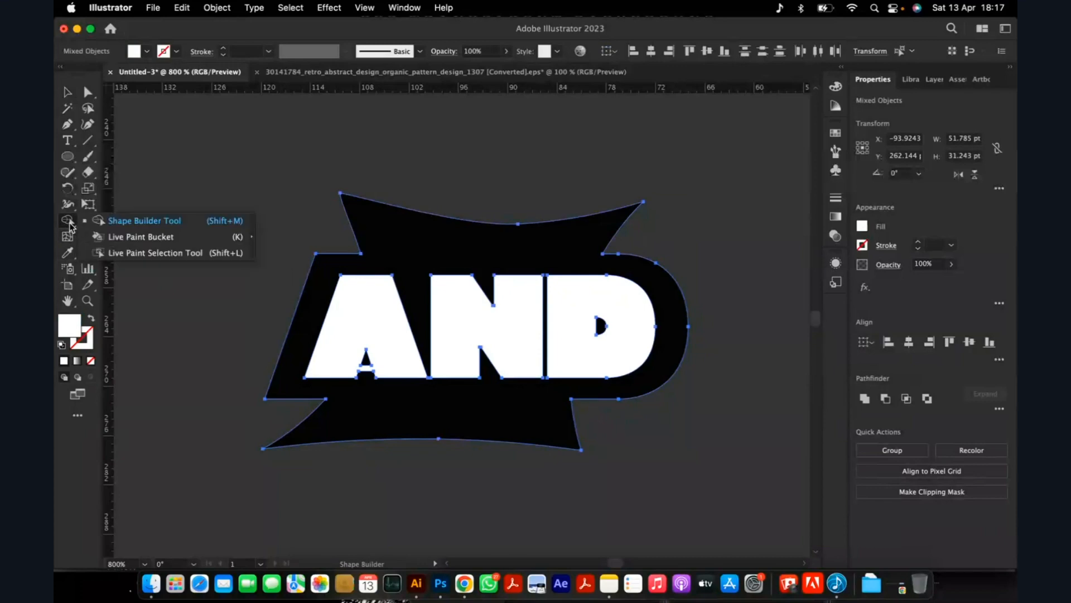
{"action": "left_click", "coordinate": [375, 309], "text": "alt"}
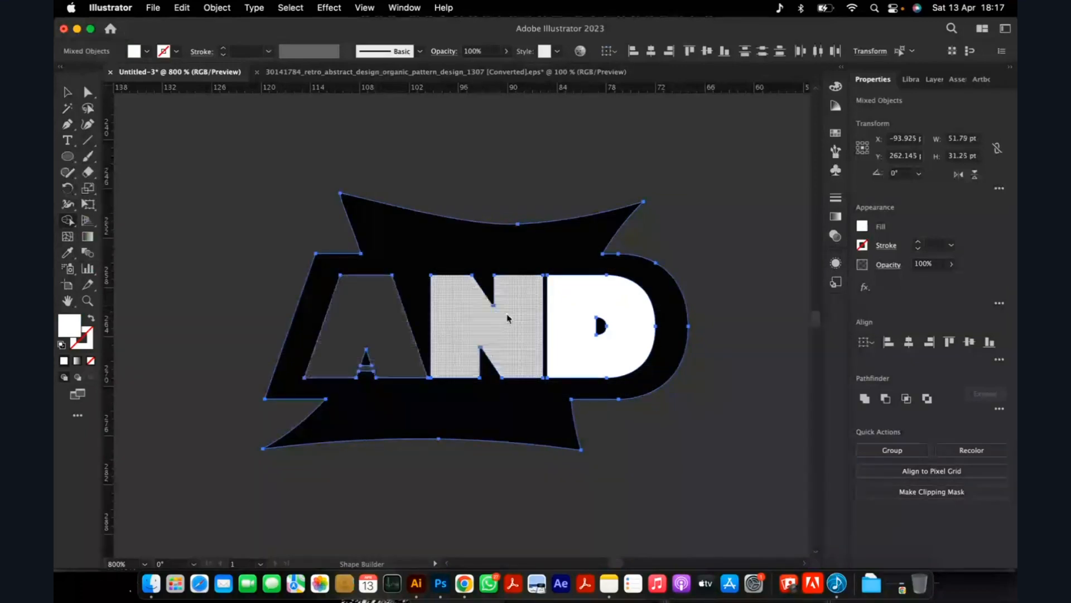
{"action": "left_click", "coordinate": [521, 324], "text": "alt"}
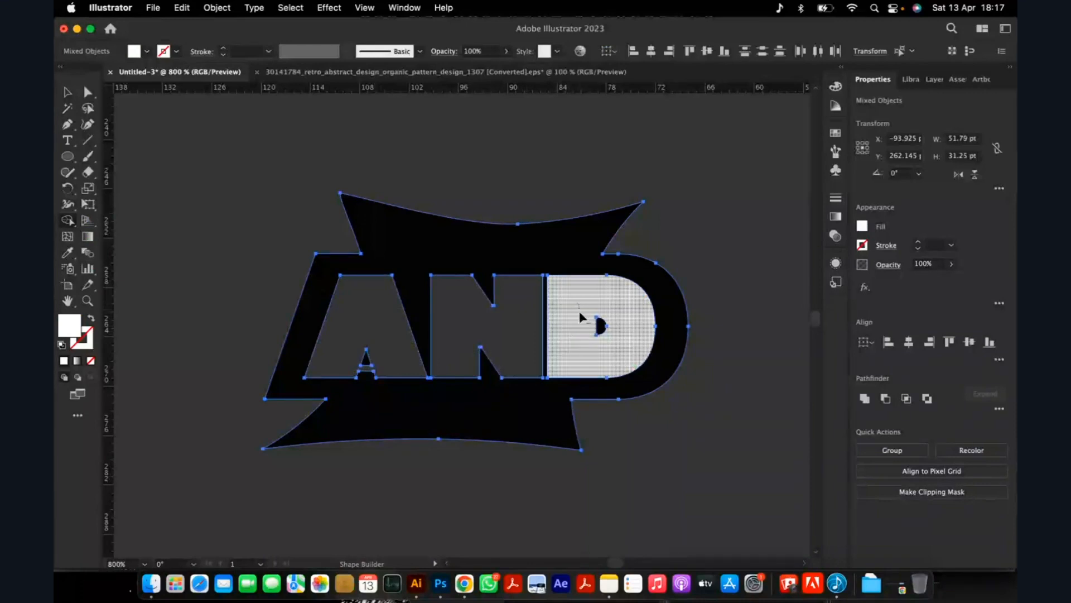
{"action": "left_click", "coordinate": [580, 317], "text": "alt"}
{"action": "left_click", "coordinate": [66, 93]}
{"action": "left_click", "coordinate": [230, 215]}
Examine the counters of the A and D in the cut-out AND banner.
{"action": "scroll", "coordinate": [365, 362], "scroll_direction": "up", "scroll_amount": 5}
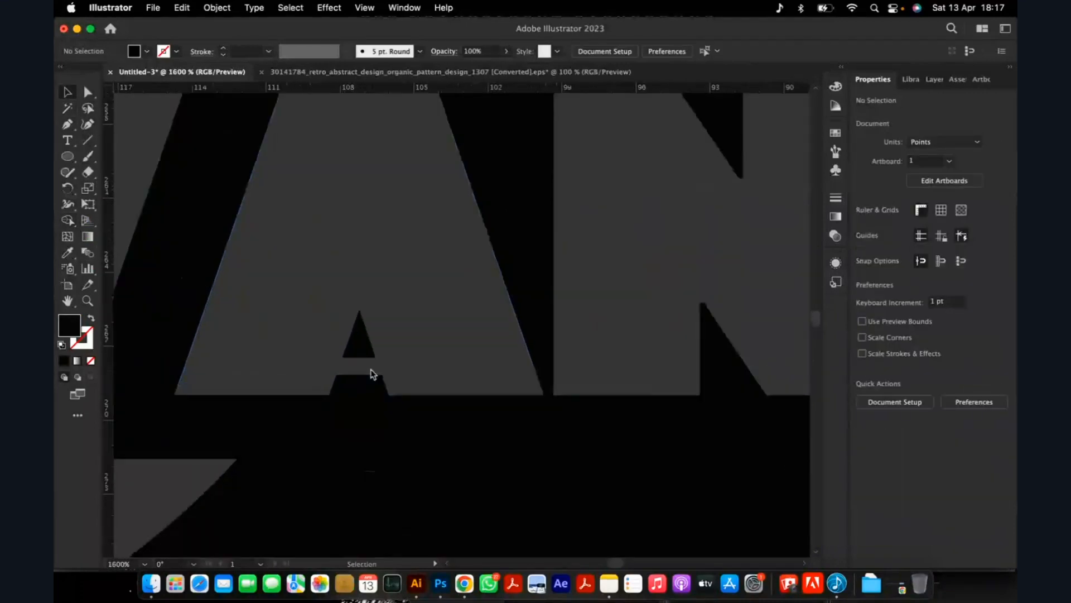
{"action": "scroll", "coordinate": [368, 358], "scroll_direction": "down", "scroll_amount": 5}
{"action": "scroll", "coordinate": [370, 353], "scroll_direction": "up", "scroll_amount": 5}
{"action": "left_click", "coordinate": [359, 307]}
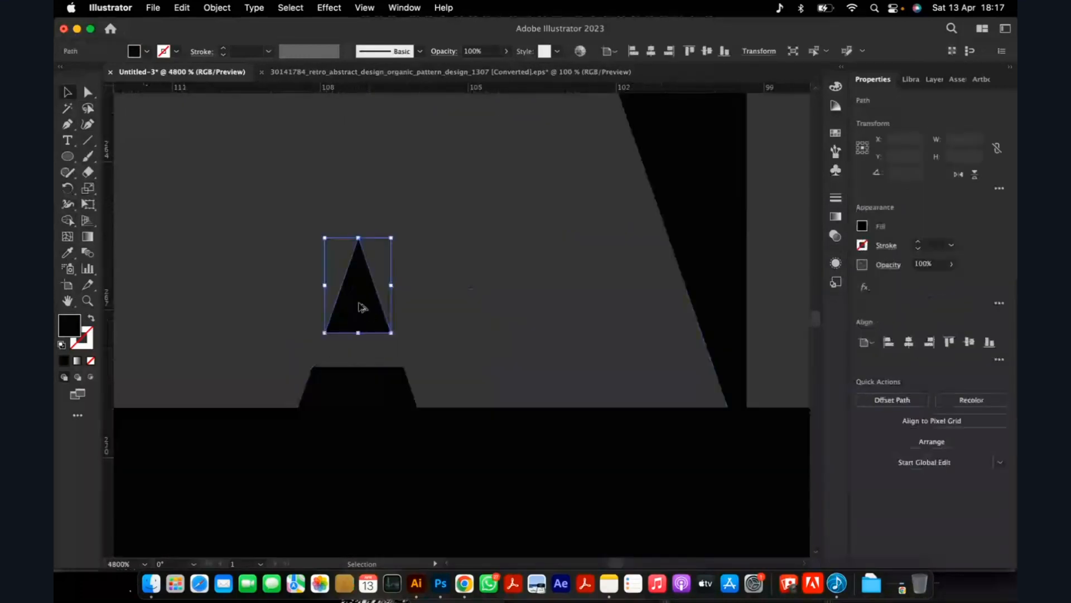
{"action": "scroll", "coordinate": [359, 307], "scroll_direction": "down", "scroll_amount": 2}
{"action": "left_click", "coordinate": [701, 247]}
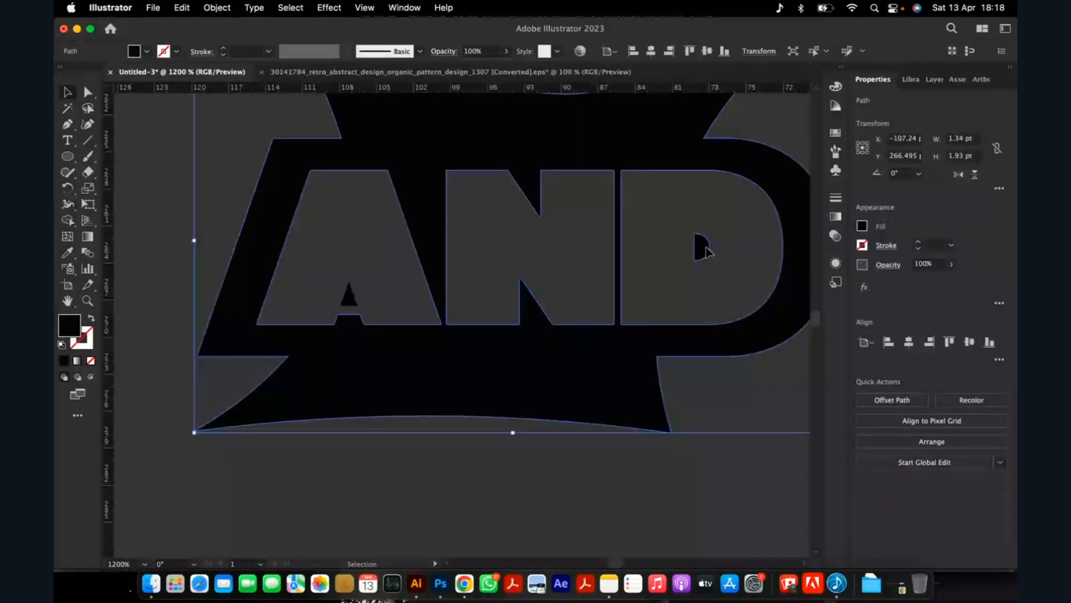
{"action": "left_click", "coordinate": [158, 260]}
{"action": "scroll", "coordinate": [376, 382], "scroll_direction": "down", "scroll_amount": 3}
Try to release the cut-out banner's compound path.
{"action": "left_click", "coordinate": [420, 365]}
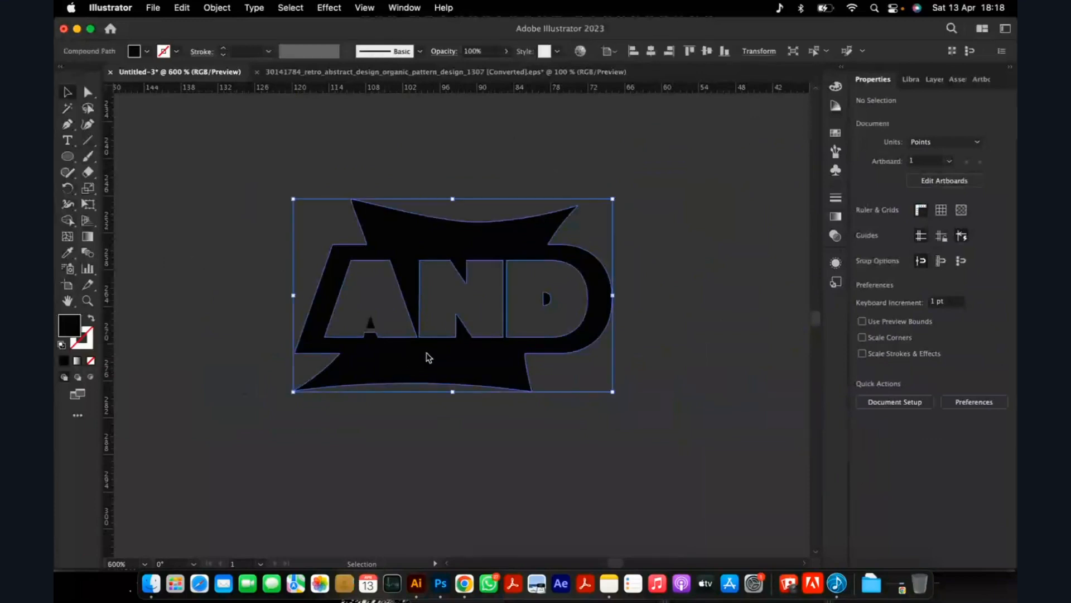
{"action": "right_click", "coordinate": [438, 378]}
{"action": "left_click", "coordinate": [522, 435]}
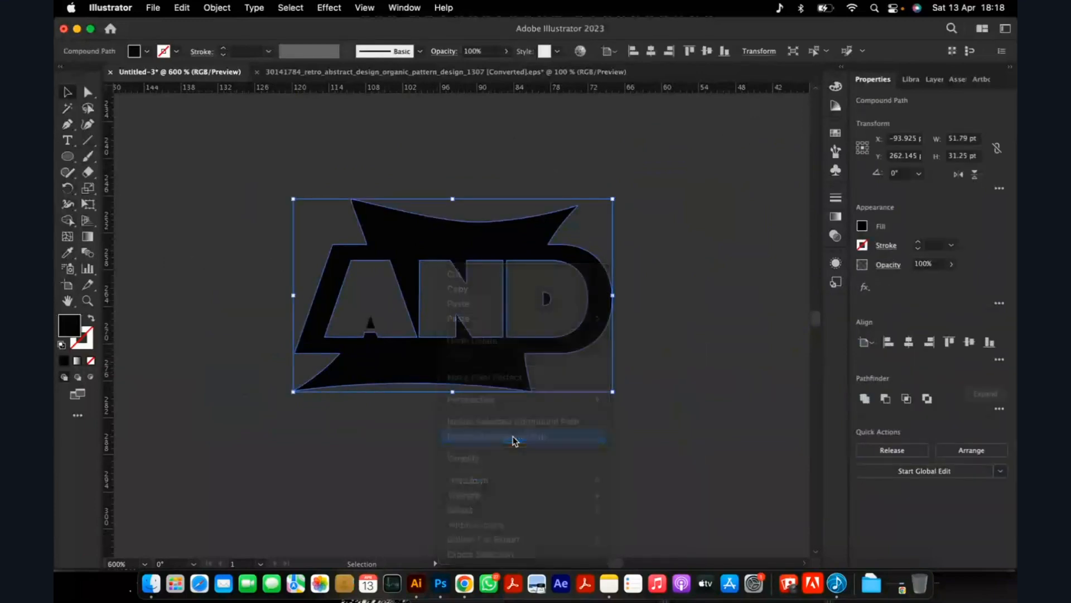
{"action": "left_click", "coordinate": [494, 439]}
Enlarge the triangular counter of the A to about 4.3 by 6.3 pt and move it upward inside the letter.
{"action": "scroll", "coordinate": [377, 318], "scroll_direction": "up", "scroll_amount": 3}
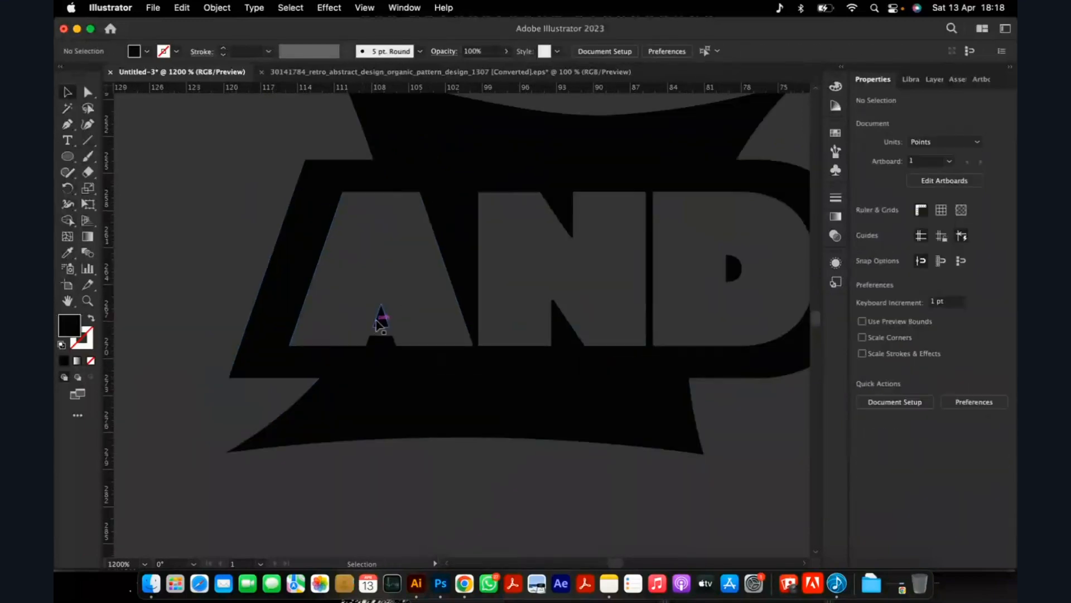
{"action": "left_click", "coordinate": [379, 323]}
{"action": "left_click_drag", "start_coordinate": [390, 304], "coordinate": [422, 277]}
{"action": "left_click_drag", "start_coordinate": [380, 325], "coordinate": [382, 298]}
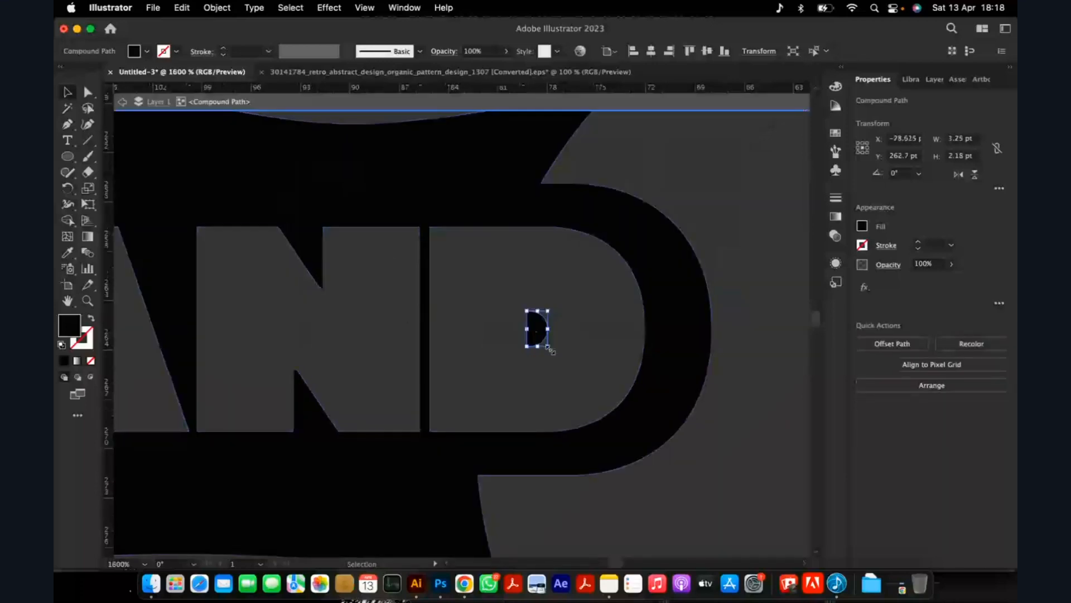
Enlarge the D's counter inside the banner and leave isolation mode.
{"action": "left_click_drag", "start_coordinate": [549, 349], "coordinate": [566, 389]}
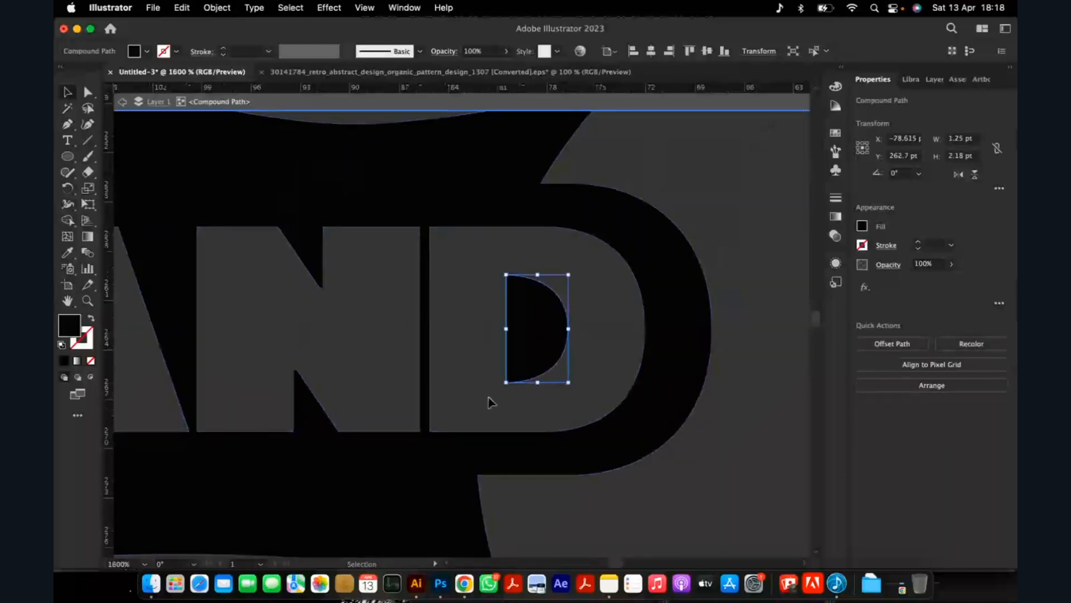
{"action": "scroll", "coordinate": [491, 401], "scroll_direction": "down", "scroll_amount": 3}
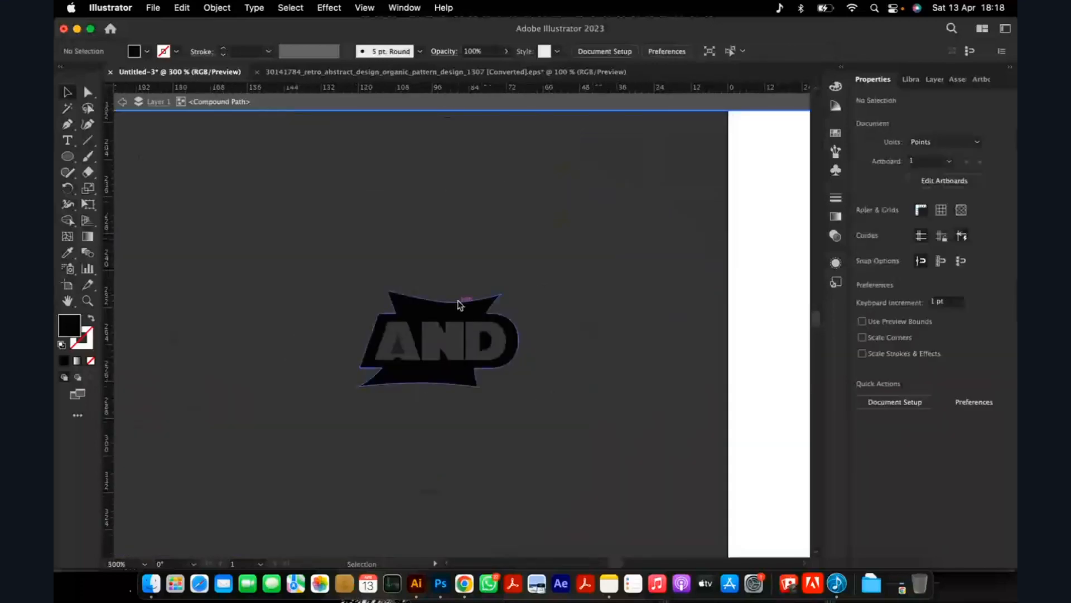
{"action": "double_click", "coordinate": [469, 241]}
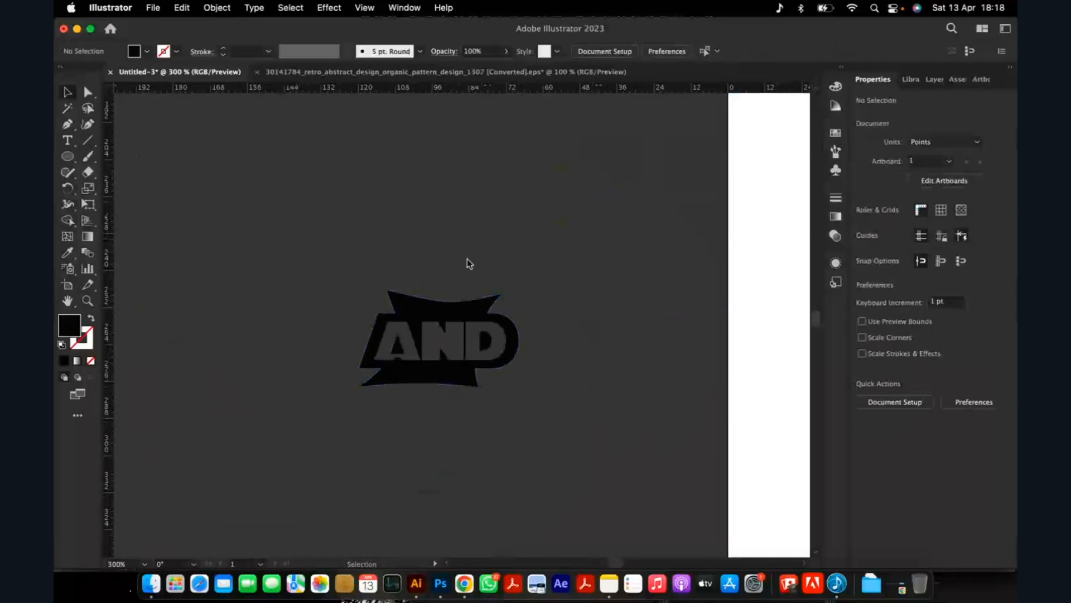
Replace the old AND beside NOW in the lower ENJOY NOW LATER lettering with the cut-out banner, about 34 pt wide.
{"action": "scroll", "coordinate": [469, 263], "scroll_direction": "down", "scroll_amount": 2}
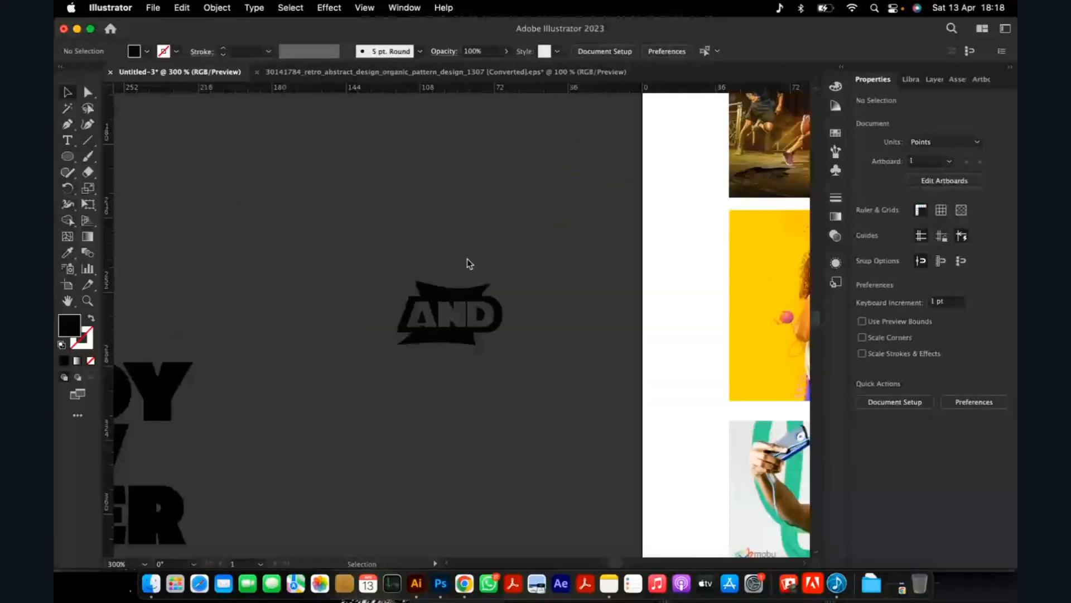
{"action": "scroll", "coordinate": [469, 264], "scroll_direction": "down", "scroll_amount": 4}
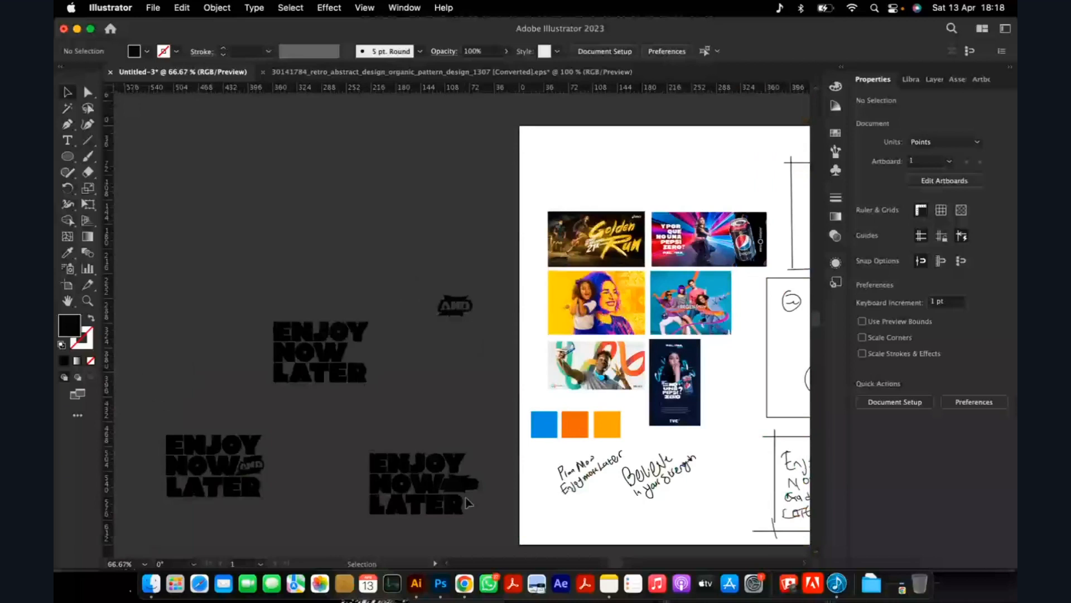
{"action": "scroll", "coordinate": [468, 502], "scroll_direction": "up", "scroll_amount": 3}
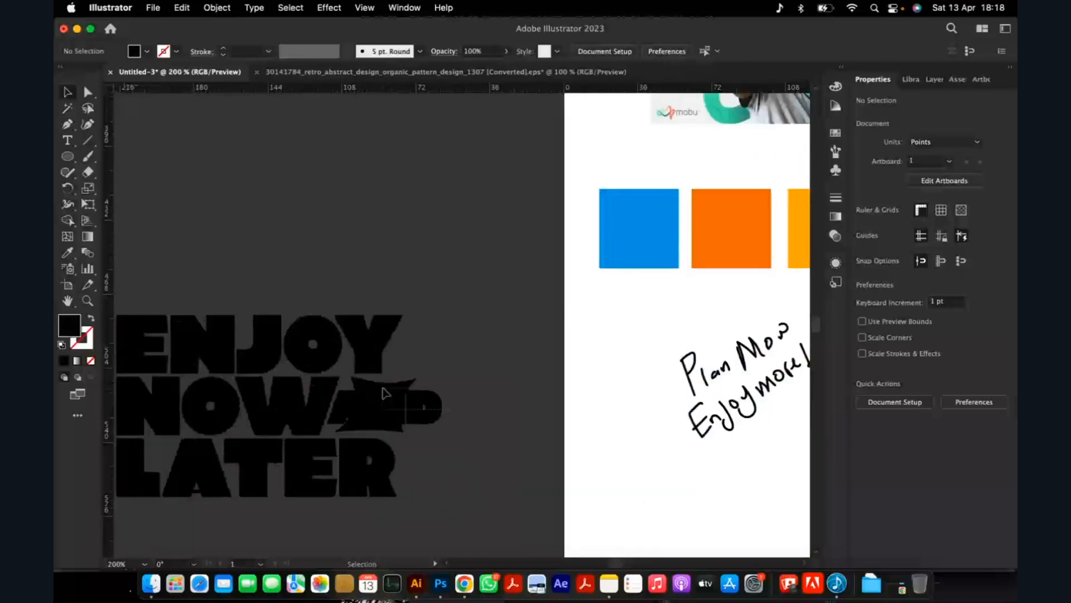
{"action": "scroll", "coordinate": [384, 393], "scroll_direction": "down", "scroll_amount": 2}
{"action": "left_click_drag", "start_coordinate": [364, 373], "coordinate": [366, 370]}
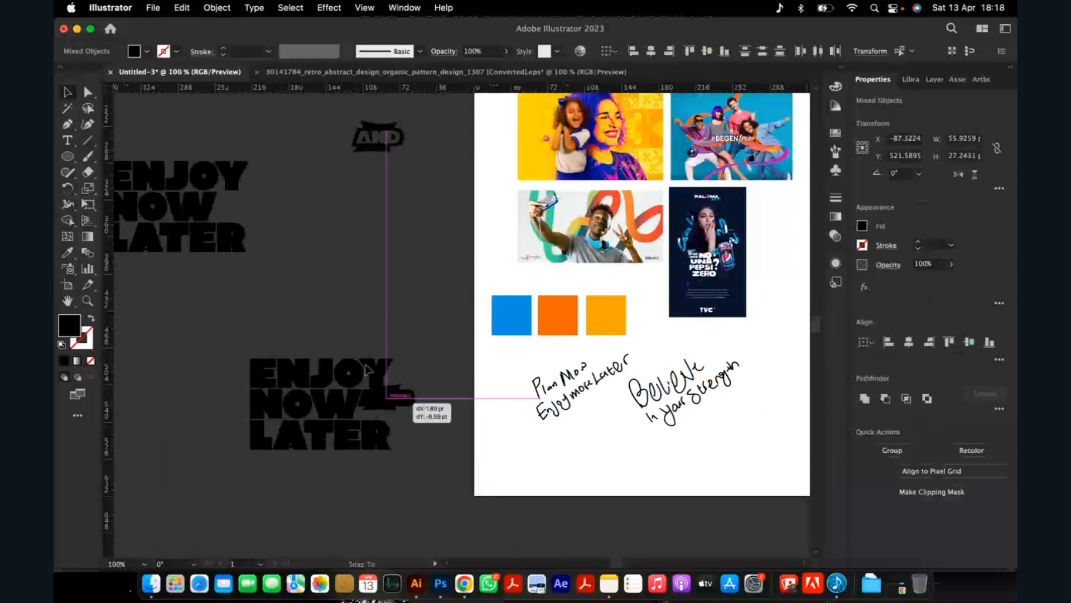
{"action": "left_click_drag", "start_coordinate": [366, 370], "coordinate": [395, 396]}
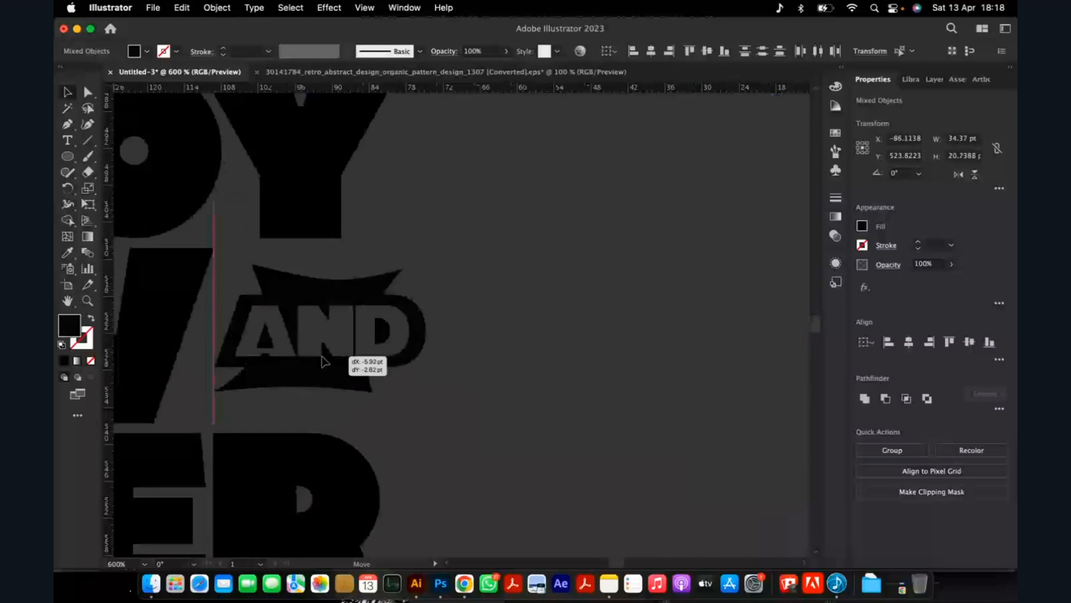
{"action": "left_click_drag", "start_coordinate": [322, 357], "coordinate": [321, 363]}
{"action": "scroll", "coordinate": [381, 371], "scroll_direction": "up", "scroll_amount": 1}
Enlarge the AND banner beside NOW and nudge it to fit the gap between the ENJOY and LATER lines.
{"action": "left_click_drag", "start_coordinate": [440, 405], "coordinate": [469, 427]}
{"action": "left_click_drag", "start_coordinate": [343, 385], "coordinate": [351, 386]}
{"action": "scroll", "coordinate": [459, 357], "scroll_direction": "down", "scroll_amount": 6}
{"action": "left_click", "coordinate": [467, 328]}
{"action": "scroll", "coordinate": [400, 359], "scroll_direction": "up", "scroll_amount": 2}
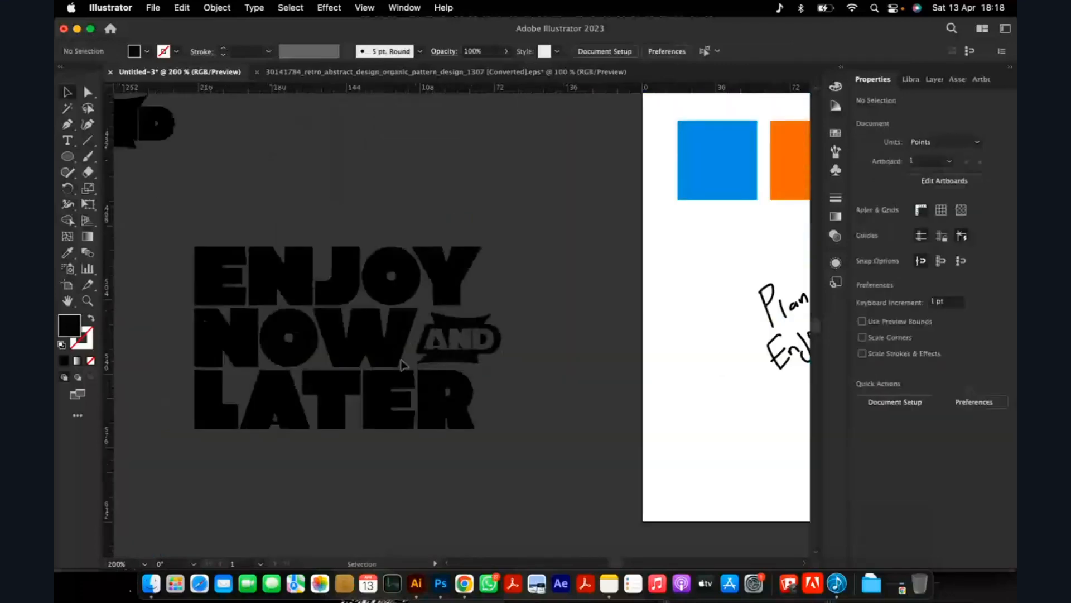
Enlarge the AND banner slightly more from its upper corners to fill the gap beside NOW, and deselect it.
{"action": "scroll", "coordinate": [495, 375], "scroll_direction": "up", "scroll_amount": 2}
{"action": "left_click", "coordinate": [364, 296]}
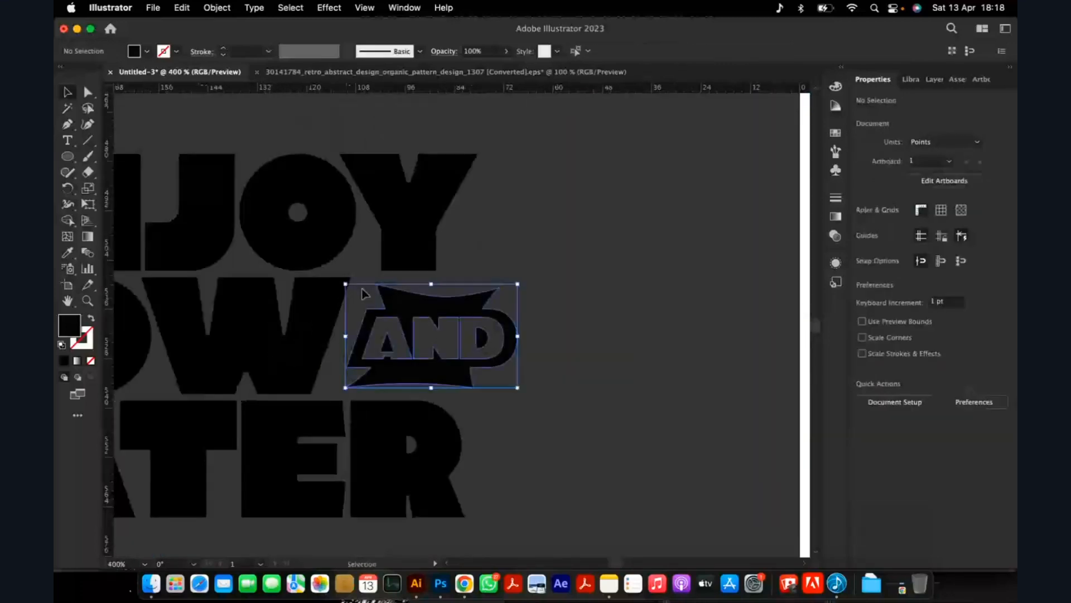
{"action": "scroll", "coordinate": [363, 294], "scroll_direction": "up", "scroll_amount": 2}
{"action": "left_click_drag", "start_coordinate": [318, 277], "coordinate": [306, 267]}
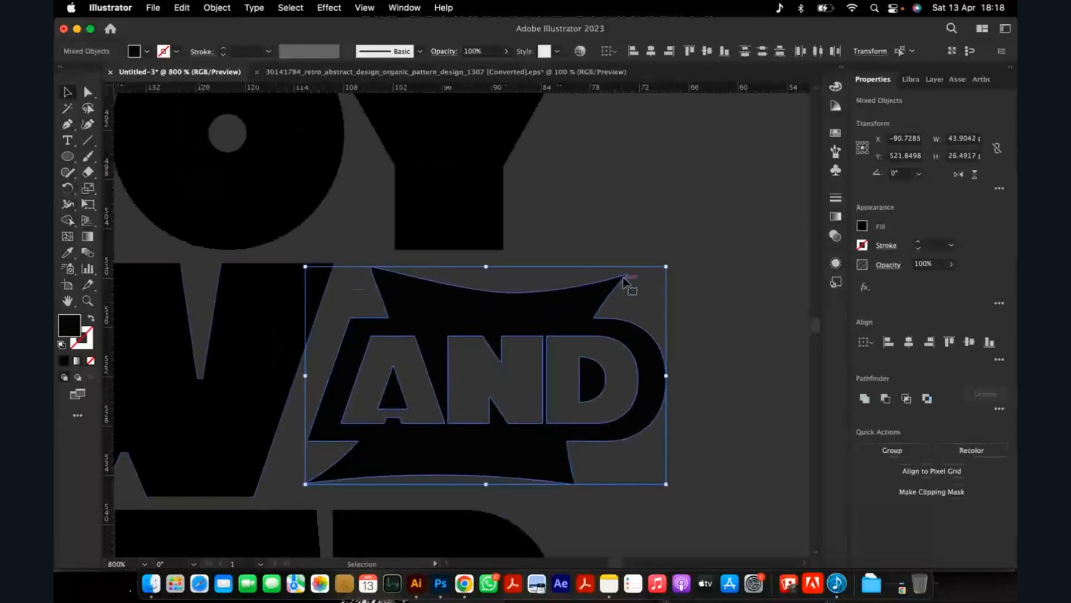
{"action": "left_click_drag", "start_coordinate": [667, 268], "coordinate": [678, 259]}
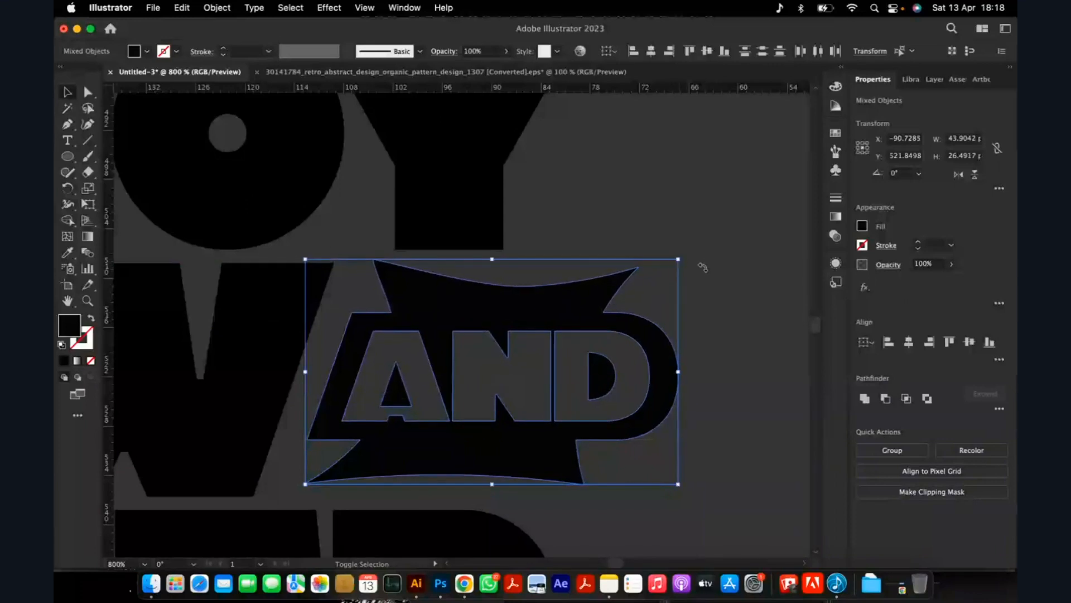
{"action": "left_click", "coordinate": [504, 279]}
Copy the complete ENJOY NOW AND LATER lettering with the cut-out banner and switch to Photoshop.
{"action": "scroll", "coordinate": [504, 279], "scroll_direction": "down", "scroll_amount": 5}
{"action": "scroll", "coordinate": [514, 411], "scroll_direction": "down", "scroll_amount": 3}
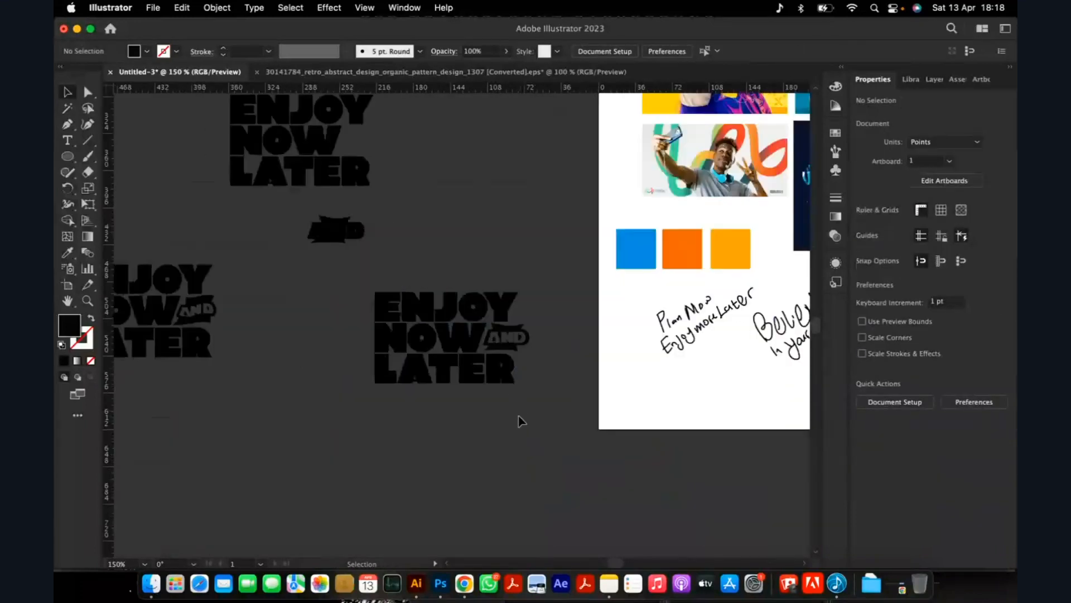
{"action": "scroll", "coordinate": [524, 419], "scroll_direction": "up", "scroll_amount": 4}
{"action": "left_click_drag", "start_coordinate": [569, 428], "coordinate": [246, 182]}
{"action": "key", "text": "a"}
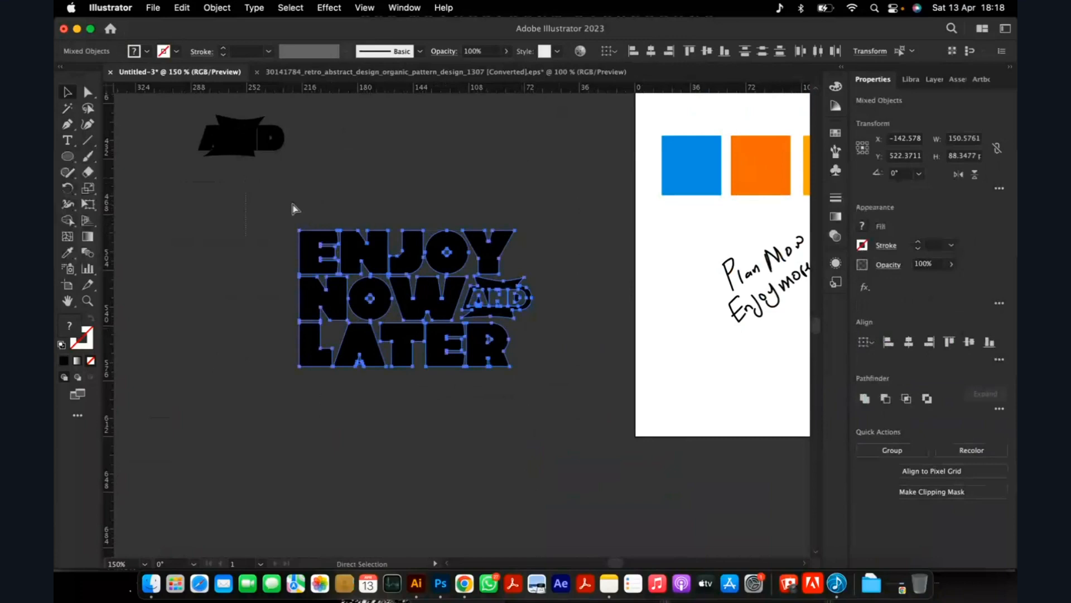
{"action": "left_click", "coordinate": [440, 586]}
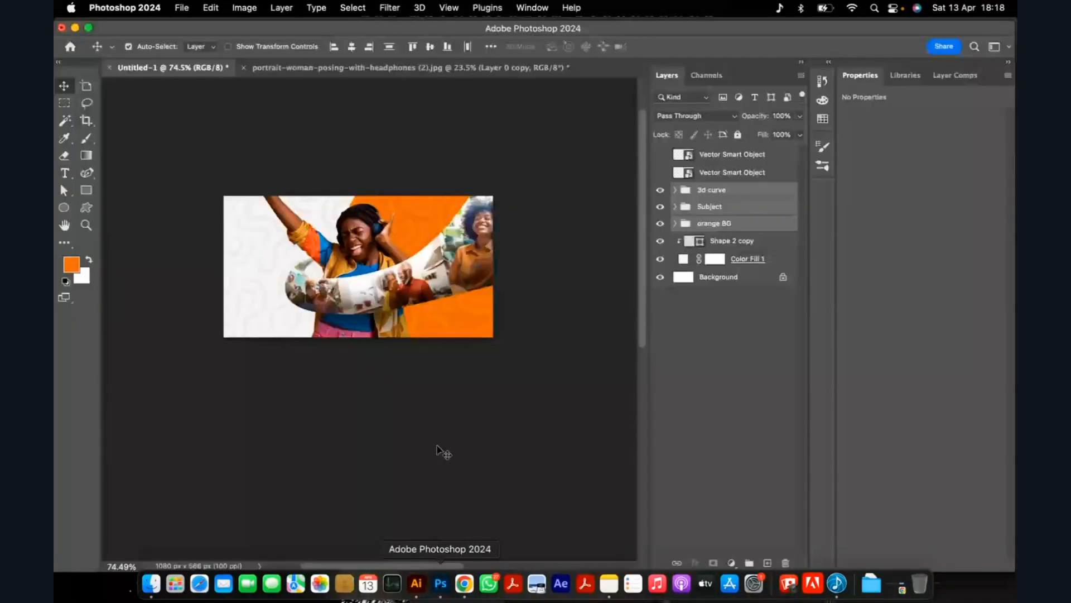
Paste the lettering as a shape layer and place it in white on the orange area in the ad's lower-right corner.
{"action": "scroll", "coordinate": [301, 298], "scroll_direction": "up", "scroll_amount": 2}
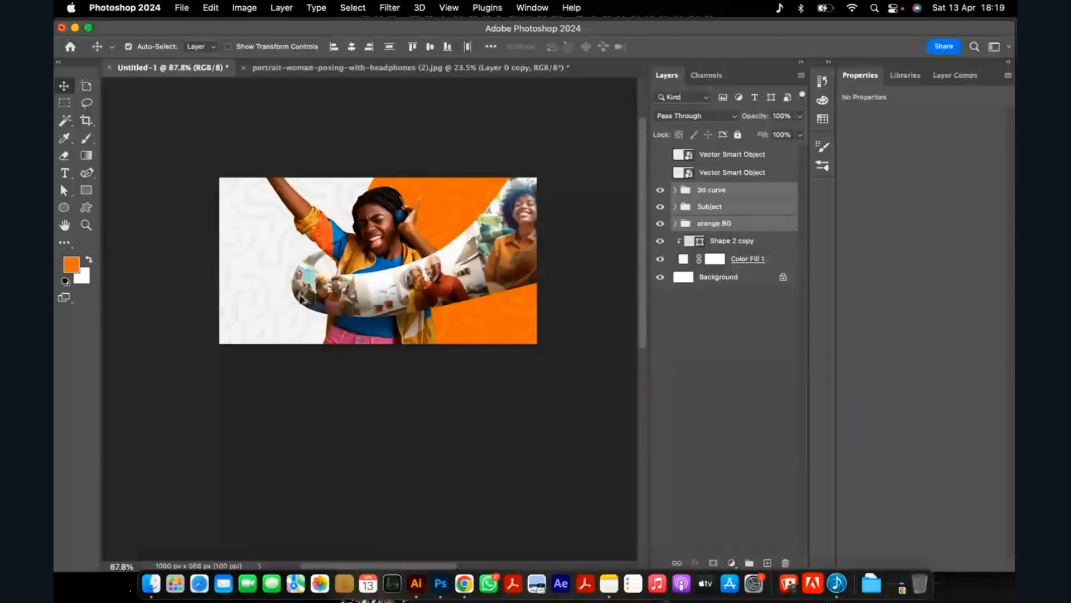
{"action": "scroll", "coordinate": [301, 299], "scroll_direction": "up", "scroll_amount": 1}
{"action": "key", "text": "super+v"}
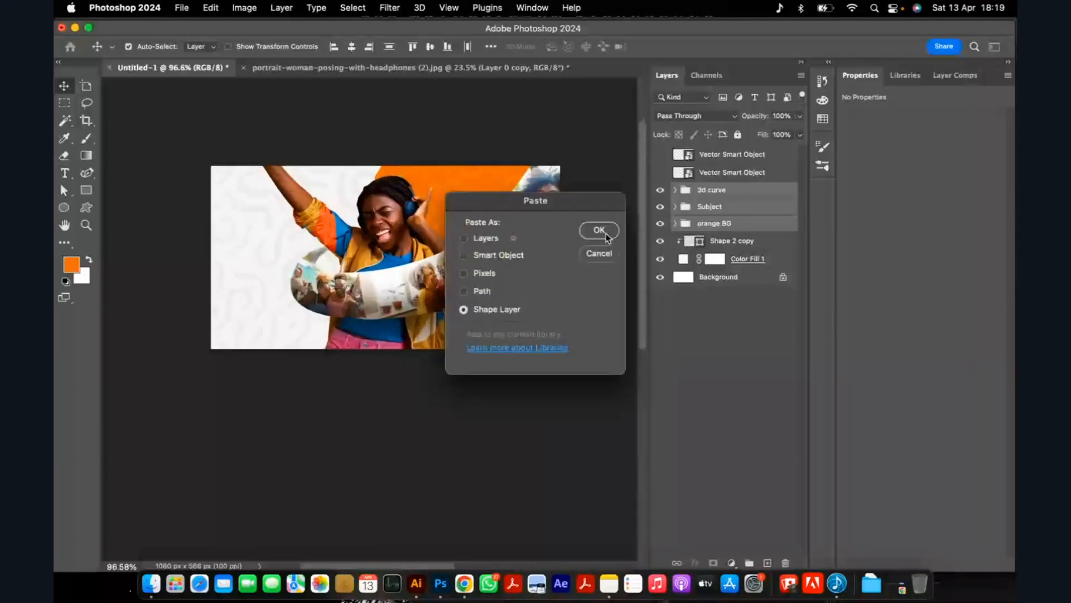
{"action": "left_click", "coordinate": [591, 230]}
{"action": "scroll", "coordinate": [361, 258], "scroll_direction": "up", "scroll_amount": 2}
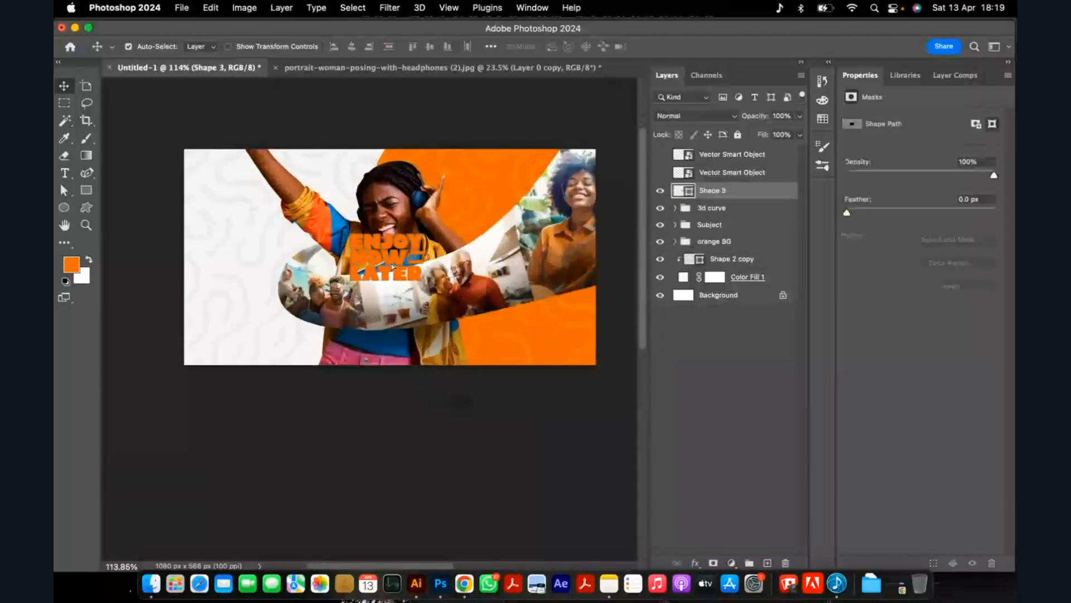
{"action": "left_click_drag", "start_coordinate": [393, 266], "coordinate": [555, 346]}
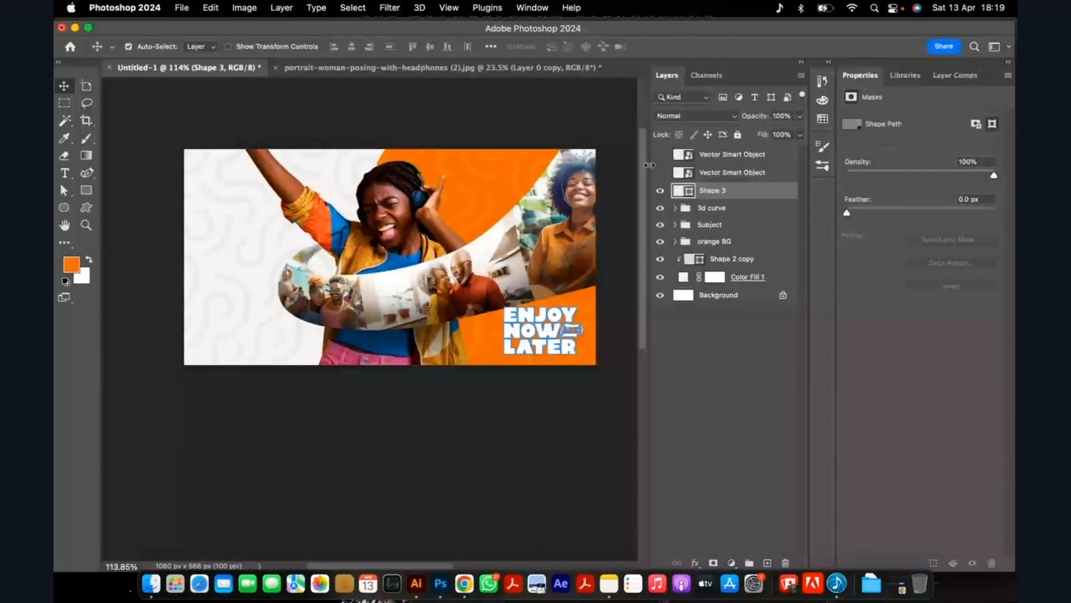
Show the topmost sketch smart object over the ad.
{"action": "left_click", "coordinate": [660, 172]}
{"action": "left_click", "coordinate": [660, 172]}
{"action": "left_click", "coordinate": [660, 158]}
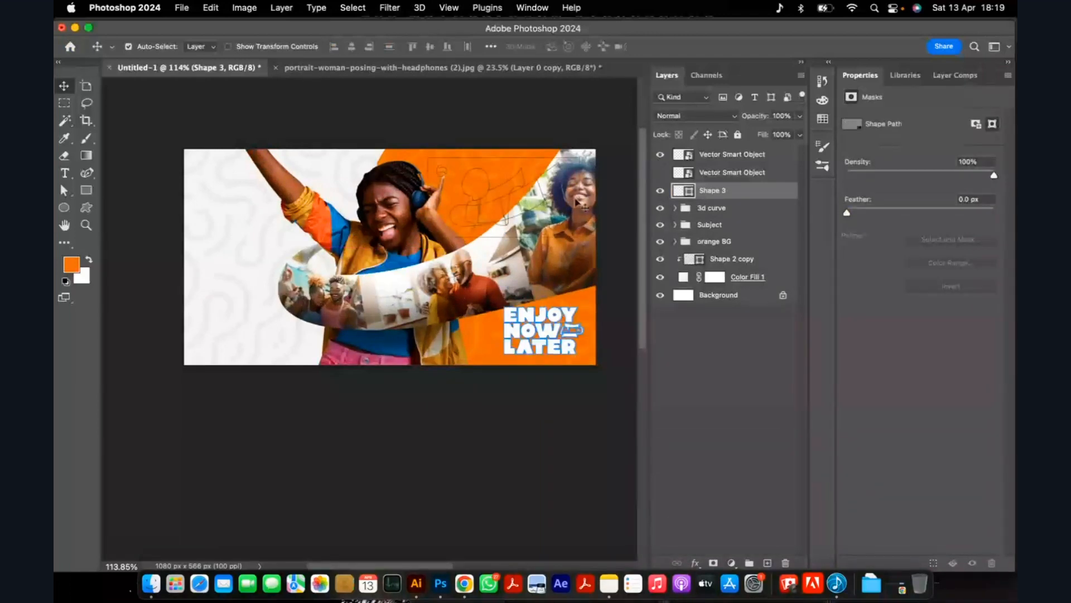
{"action": "left_click", "coordinate": [453, 195]}
{"action": "left_click_drag", "start_coordinate": [452, 197], "coordinate": [356, 215]}
{"action": "key", "text": "super+z"}
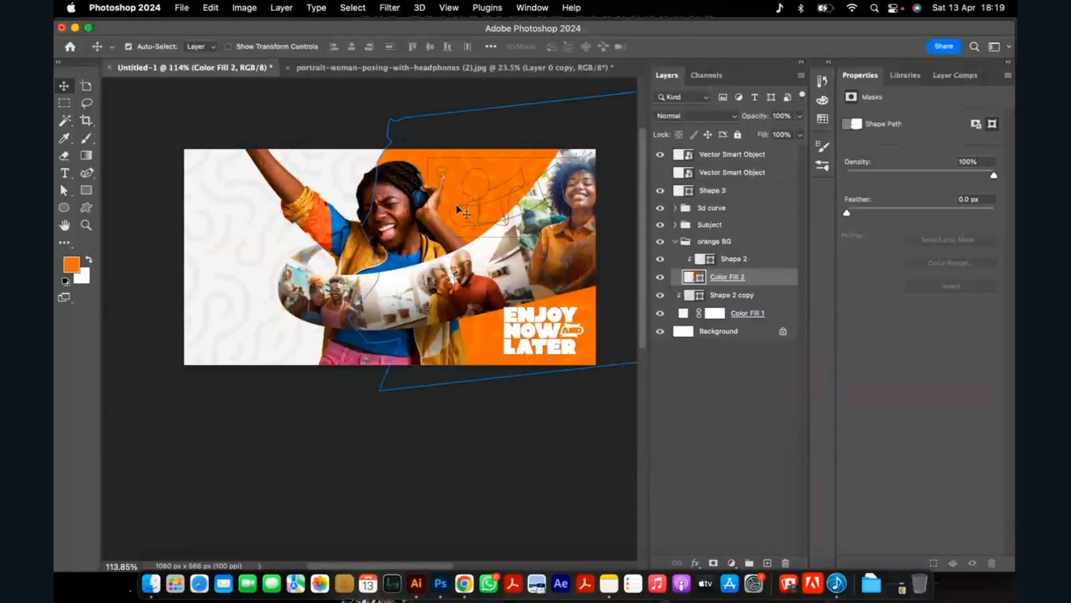
{"action": "scroll", "coordinate": [509, 215], "scroll_direction": "up", "scroll_amount": 5}
{"action": "left_click_drag", "start_coordinate": [460, 206], "coordinate": [400, 198]}
{"action": "key", "text": "super+z"}
Move the topmost sketch smart object to the ad's left side and compare its handwritten headline with the placed lettering.
{"action": "left_click", "coordinate": [717, 161]}
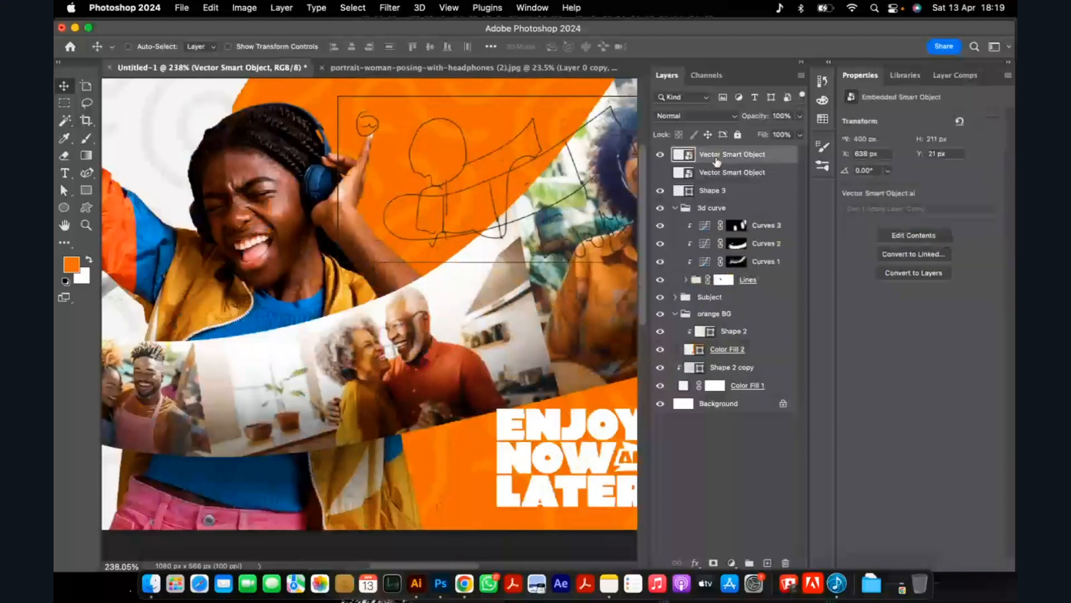
{"action": "key", "text": "super+0"}
{"action": "left_click_drag", "start_coordinate": [511, 225], "coordinate": [277, 263]}
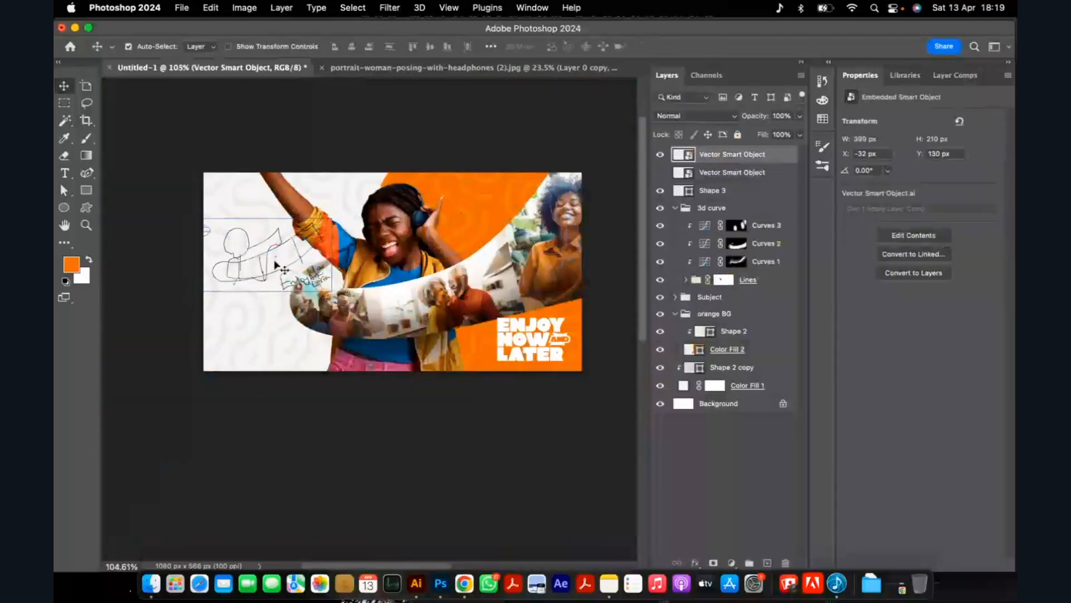
{"action": "scroll", "coordinate": [275, 262], "scroll_direction": "up", "scroll_amount": 2}
{"action": "scroll", "coordinate": [276, 275], "scroll_direction": "up", "scroll_amount": 5}
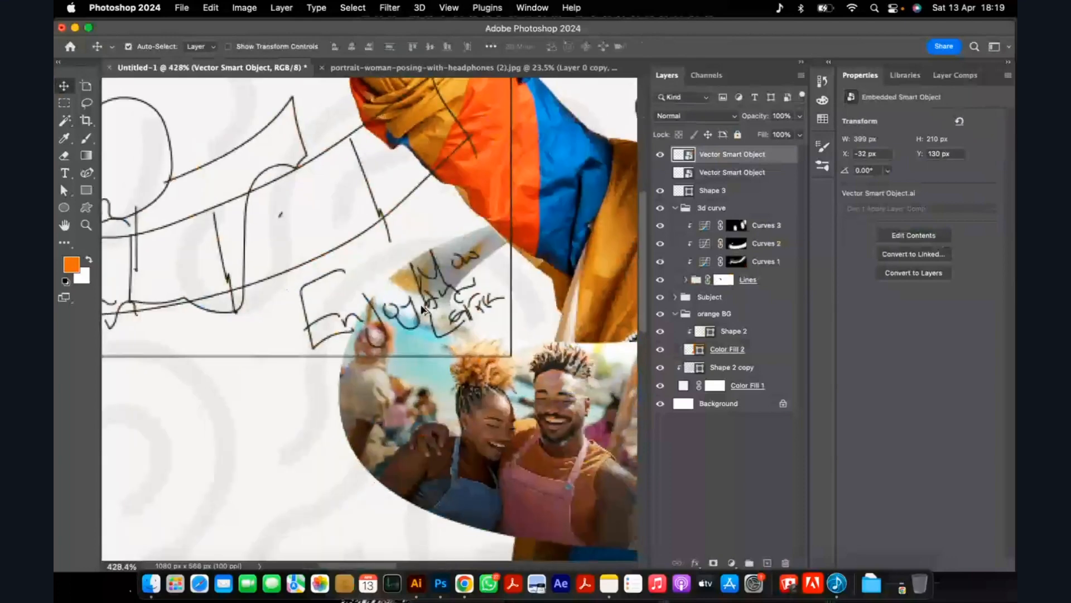
{"action": "scroll", "coordinate": [392, 325], "scroll_direction": "down", "scroll_amount": 6}
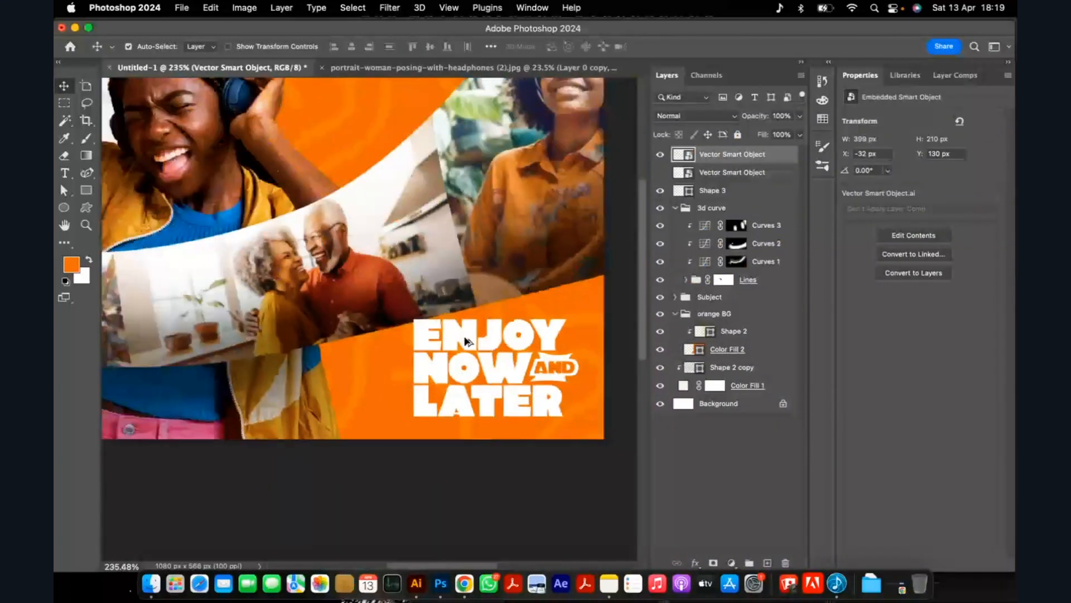
Nudge the headline lettering slightly down and to the right within the orange corner, and hide the sketch.
{"action": "scroll", "coordinate": [561, 425], "scroll_direction": "up", "scroll_amount": 5}
{"action": "left_click_drag", "start_coordinate": [470, 353], "coordinate": [478, 366]}
{"action": "scroll", "coordinate": [491, 355], "scroll_direction": "down", "scroll_amount": 4}
{"action": "scroll", "coordinate": [493, 360], "scroll_direction": "down", "scroll_amount": 1}
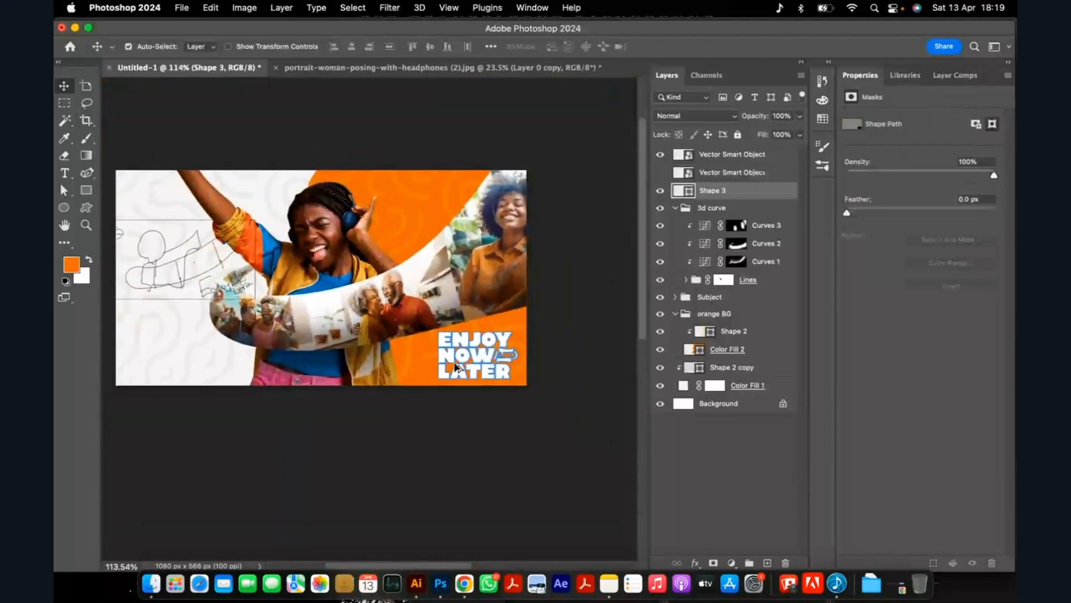
{"action": "left_click", "coordinate": [661, 154]}
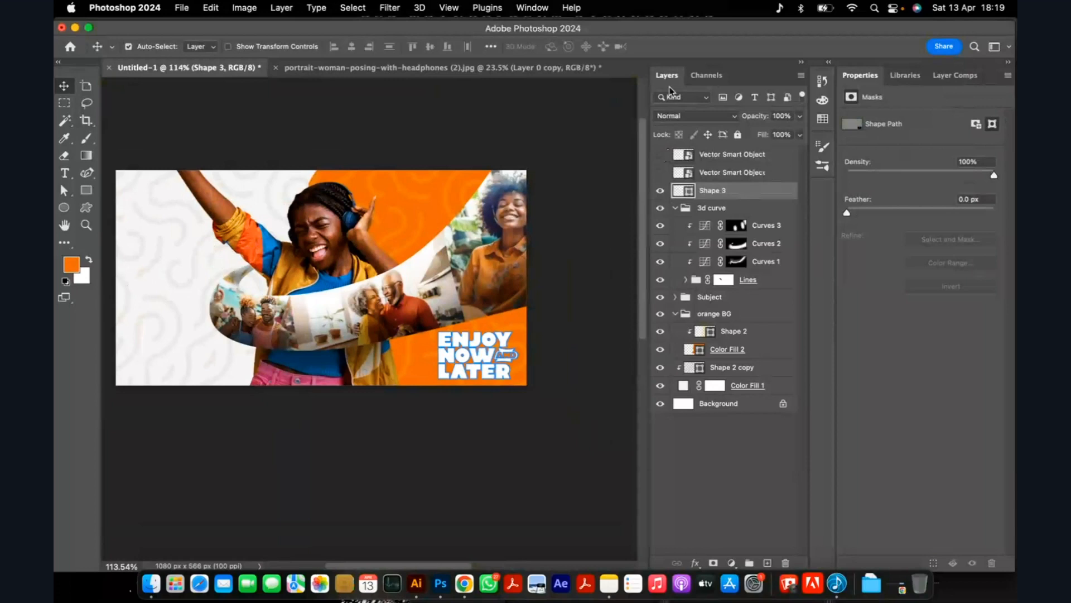
Move the headline lettering to the white area at the ad's lower left and enlarge it.
{"action": "scroll", "coordinate": [558, 227], "scroll_direction": "down", "scroll_amount": 5}
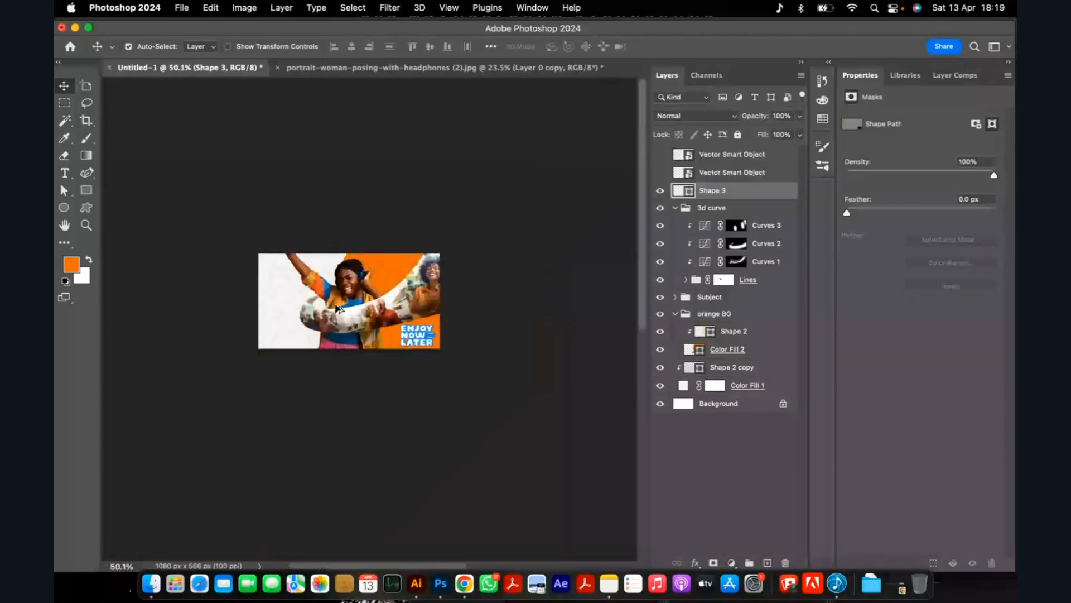
{"action": "scroll", "coordinate": [336, 304], "scroll_direction": "up", "scroll_amount": 8}
{"action": "scroll", "coordinate": [475, 273], "scroll_direction": "down", "scroll_amount": 5}
{"action": "left_click_drag", "start_coordinate": [536, 349], "coordinate": [316, 334]}
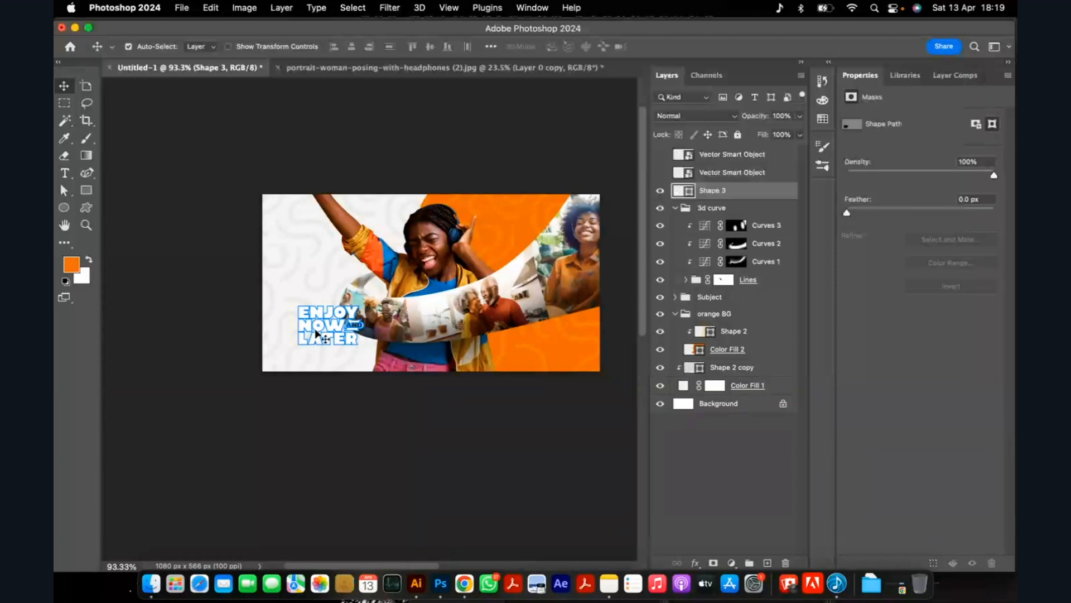
{"action": "scroll", "coordinate": [316, 335], "scroll_direction": "up", "scroll_amount": 5}
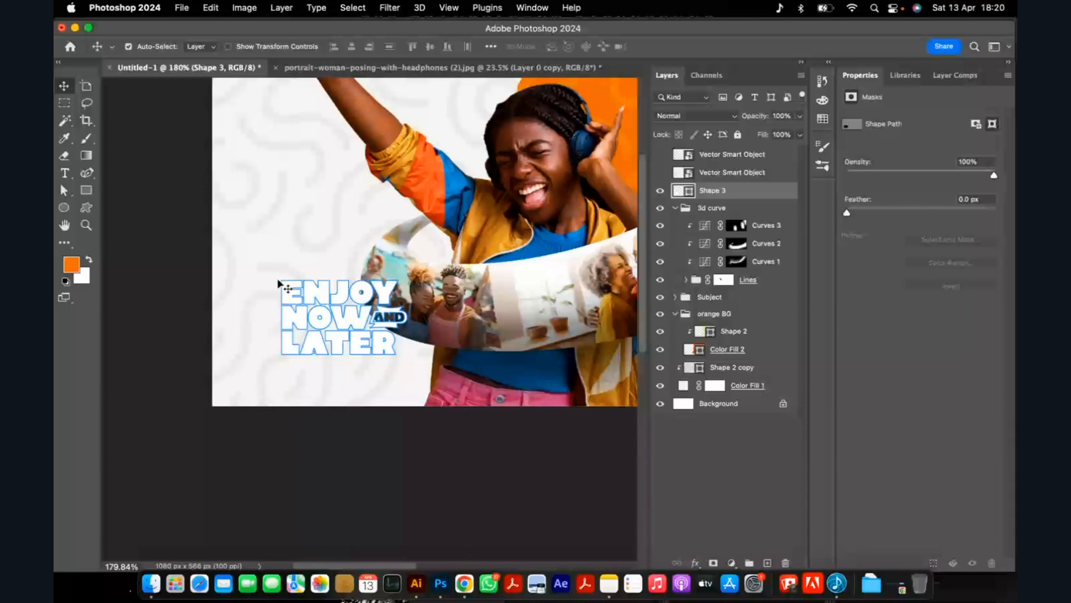
{"action": "key", "text": "super+t"}
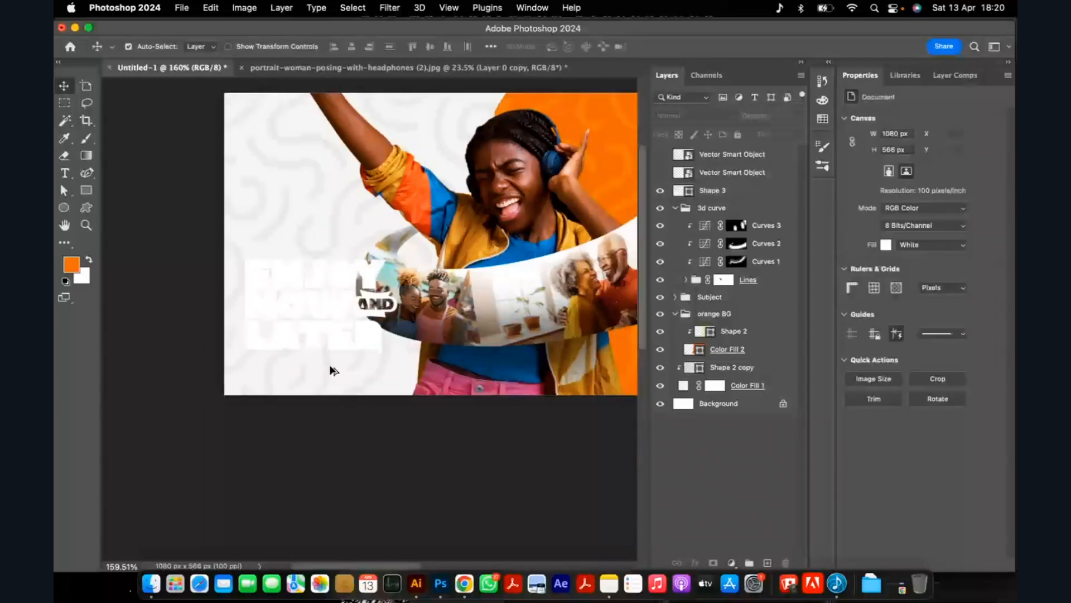
Delete the Background layer and collapse the orange BG group.
{"action": "scroll", "coordinate": [333, 370], "scroll_direction": "down", "scroll_amount": 5}
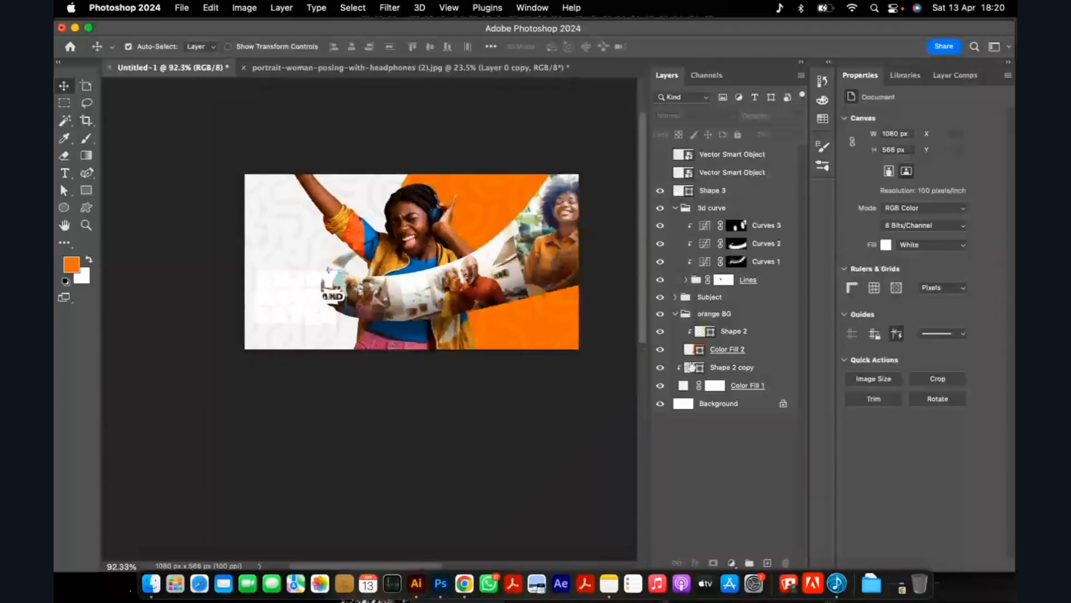
{"action": "left_click", "coordinate": [753, 386]}
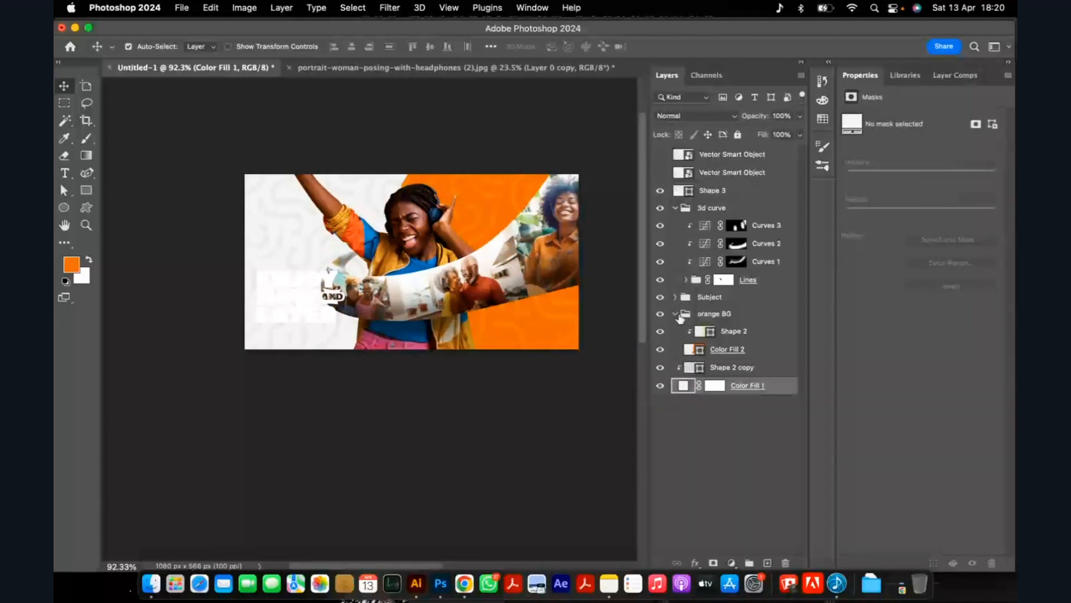
{"action": "left_click", "coordinate": [677, 314]}
{"action": "left_click", "coordinate": [675, 314]}
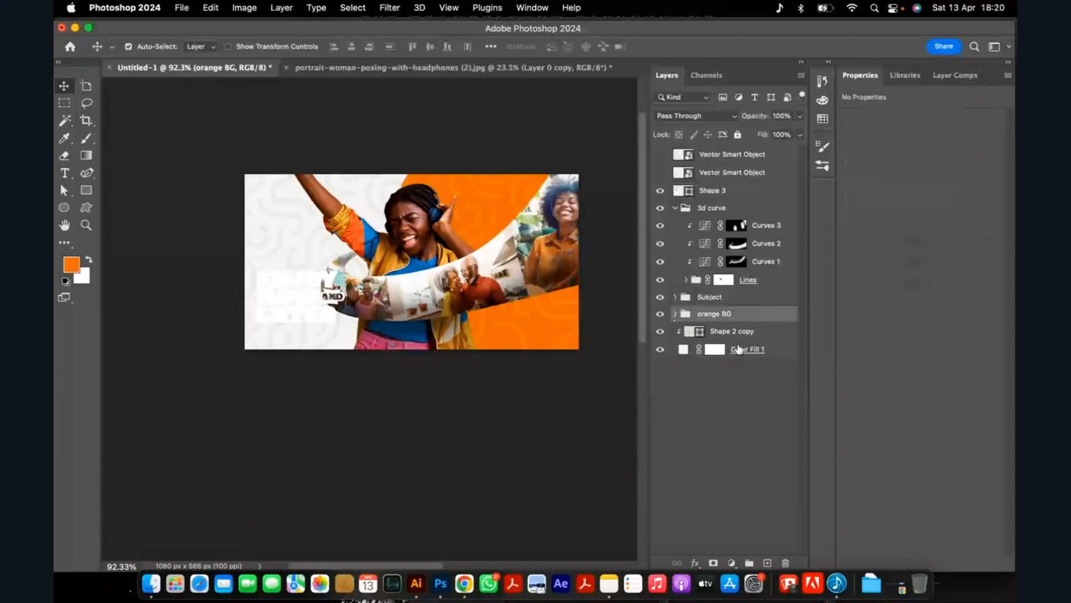
Group Shape 2 copy and Color Fill 1 as "white bg" and lock it together with orange BG in a group named "BG".
{"action": "left_click", "coordinate": [738, 336]}
{"action": "left_click", "coordinate": [747, 349], "text": "shift"}
{"action": "key", "text": "super+g"}
{"action": "double_click", "coordinate": [706, 331]}
{"action": "type", "text": "white bg"}
{"action": "key", "text": "Return"}
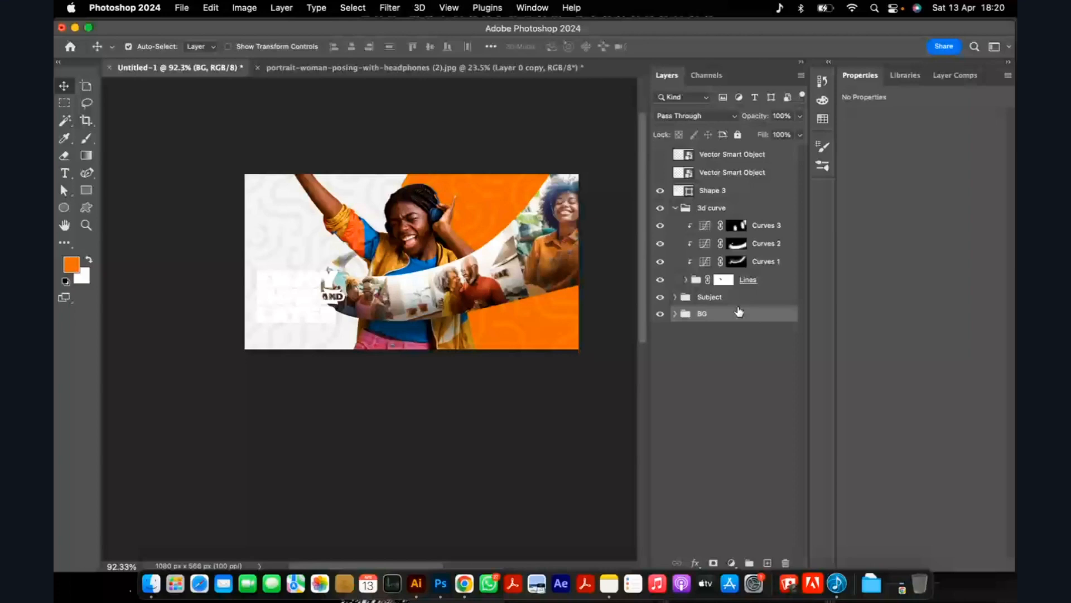
{"action": "key", "text": "super+slash"}
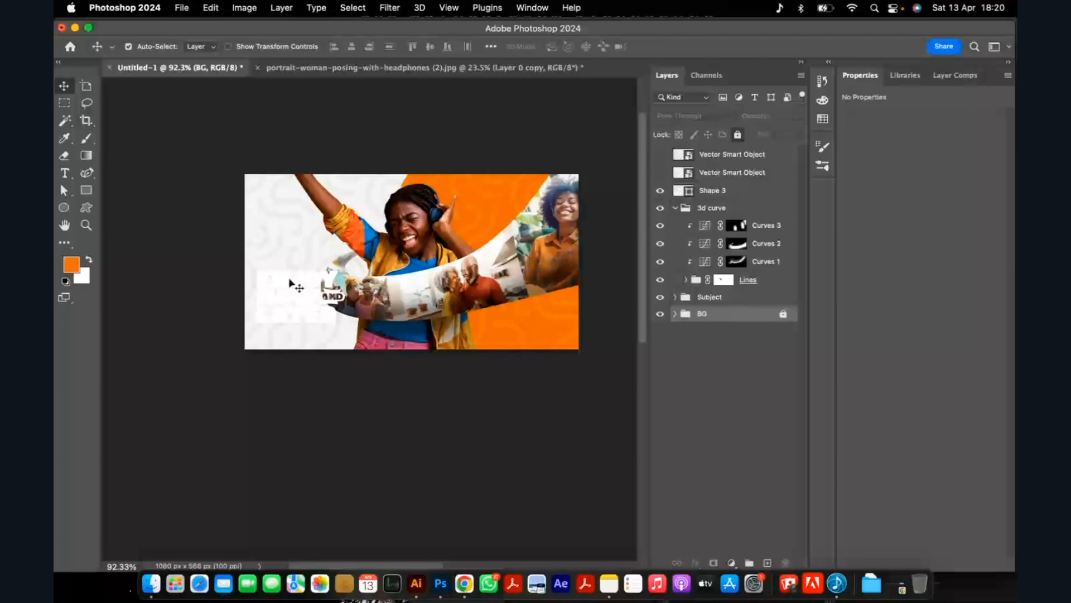
Hide the Shape 3 lettering and move the subject and 3d curve layers about 87 px to the right.
{"action": "left_click", "coordinate": [287, 295]}
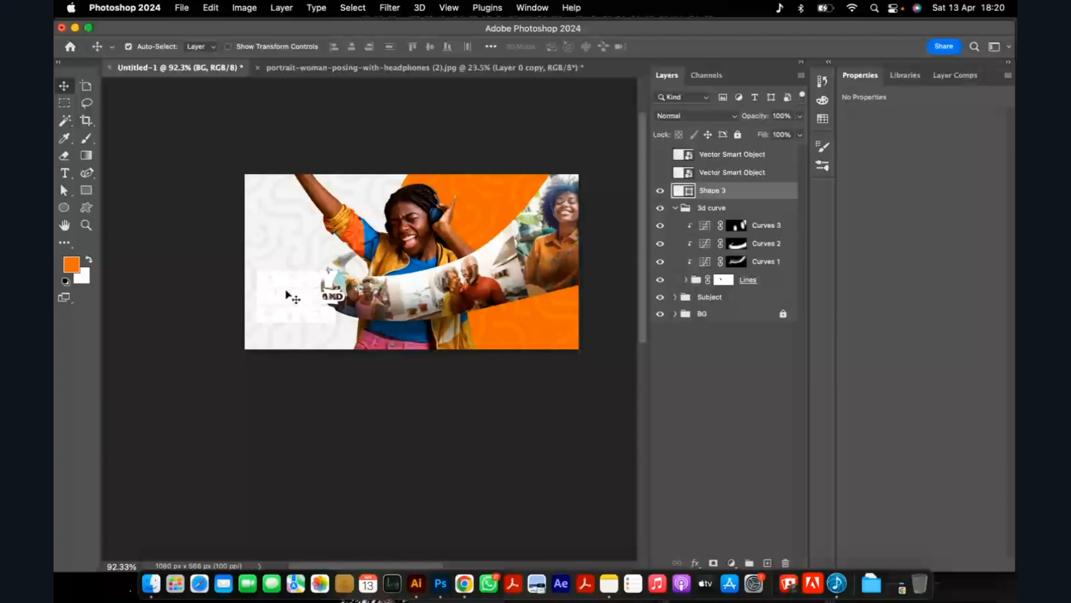
{"action": "left_click", "coordinate": [660, 191]}
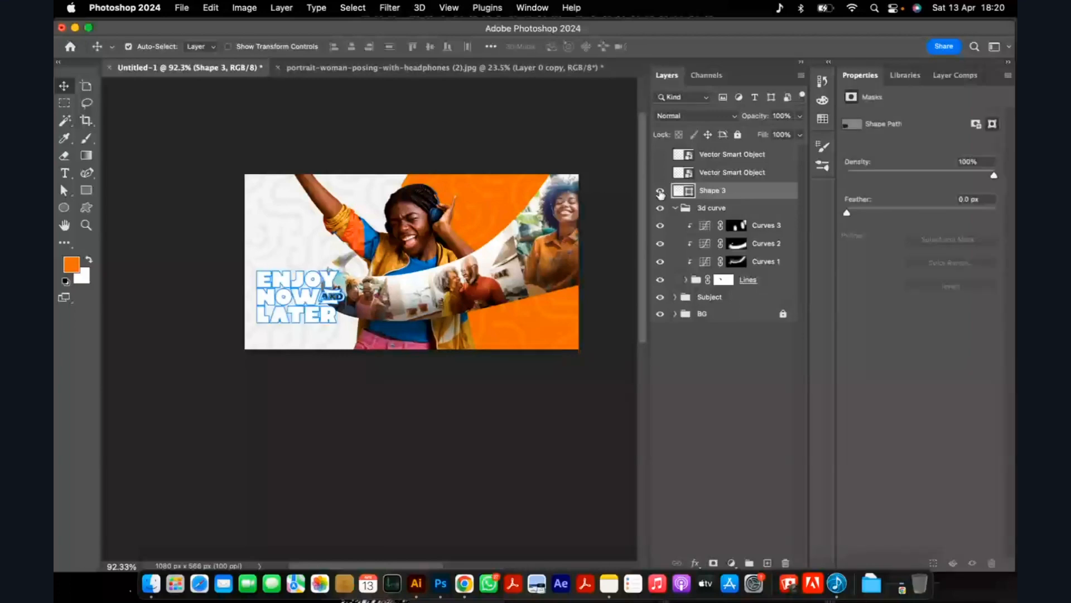
{"action": "left_click_drag", "start_coordinate": [485, 284], "coordinate": [441, 283]}
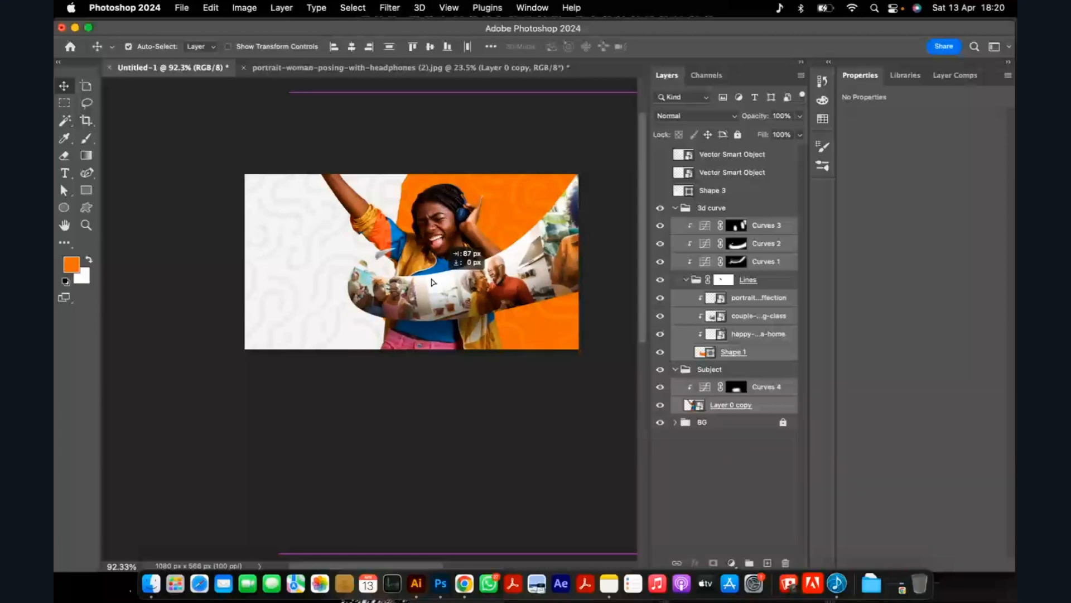
Rotate the subject and 3d curve layers together slightly counterclockwise and shift them back into place on the ad.
{"action": "key", "text": "ctrl+t"}
{"action": "left_click_drag", "start_coordinate": [246, 109], "coordinate": [233, 121]}
{"action": "left_click_drag", "start_coordinate": [392, 292], "coordinate": [406, 289]}
{"action": "left_click", "coordinate": [734, 50]}
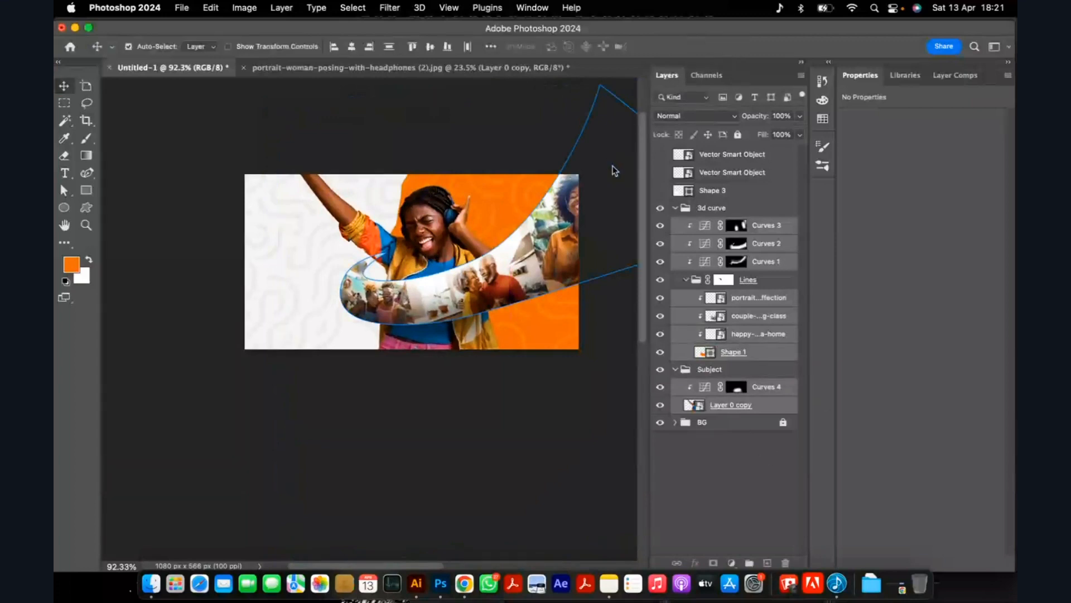
Unlock and expand the BG group, and rotate the orange BG group slightly counterclockwise and reposition it behind the subject.
{"action": "left_click", "coordinate": [737, 452]}
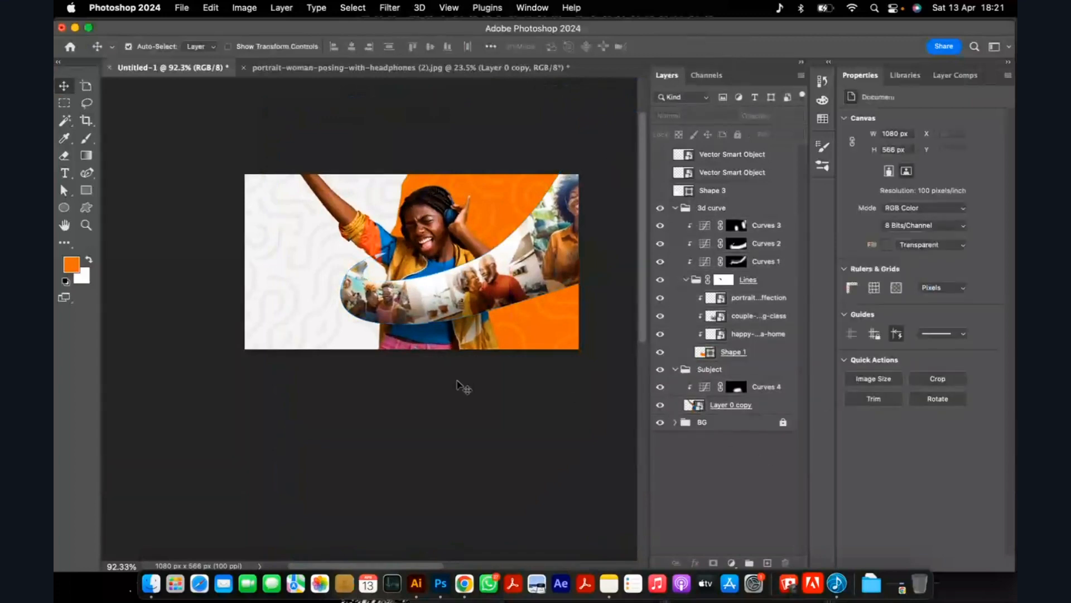
{"action": "left_click", "coordinate": [675, 423]}
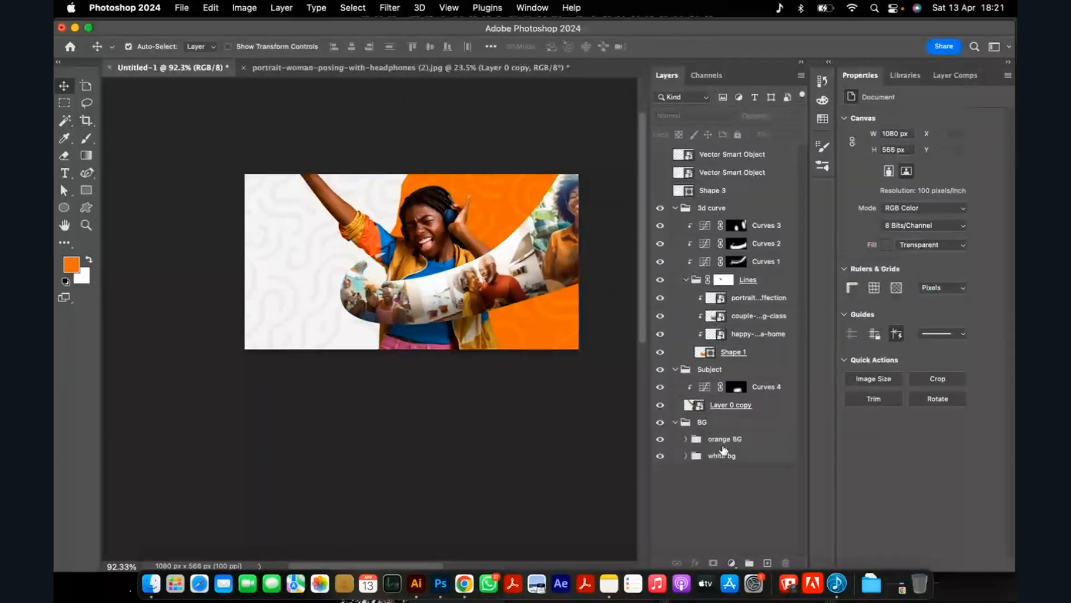
{"action": "left_click", "coordinate": [720, 439]}
{"action": "key", "text": "ctrl+t"}
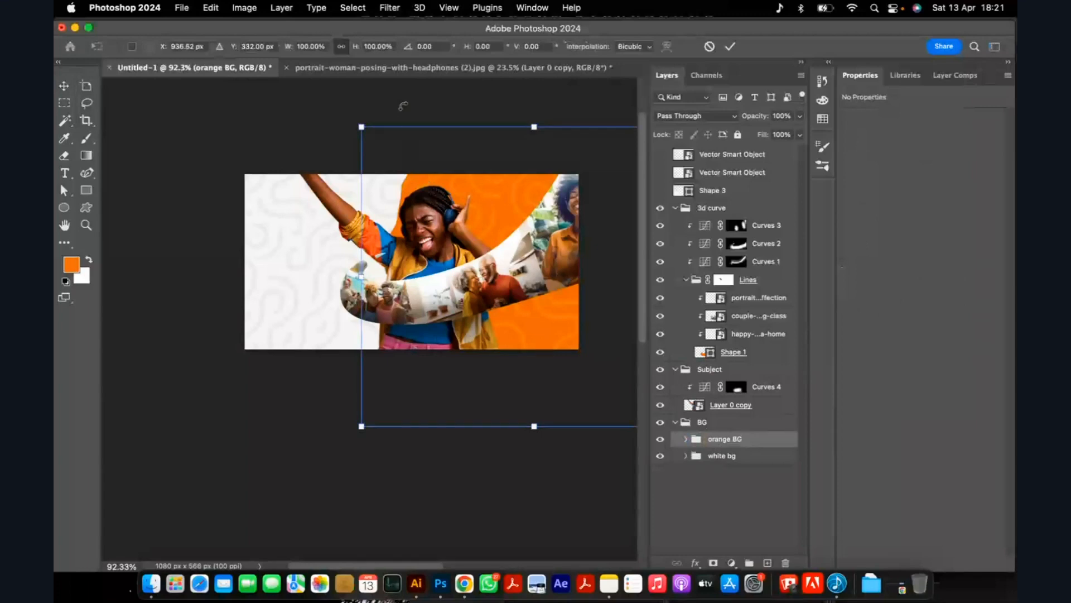
{"action": "left_click_drag", "start_coordinate": [407, 98], "coordinate": [391, 115]}
{"action": "left_click_drag", "start_coordinate": [479, 204], "coordinate": [514, 201]}
{"action": "left_click_drag", "start_coordinate": [407, 119], "coordinate": [372, 132]}
{"action": "left_click_drag", "start_coordinate": [487, 215], "coordinate": [495, 221]}
{"action": "left_click", "coordinate": [731, 46]}
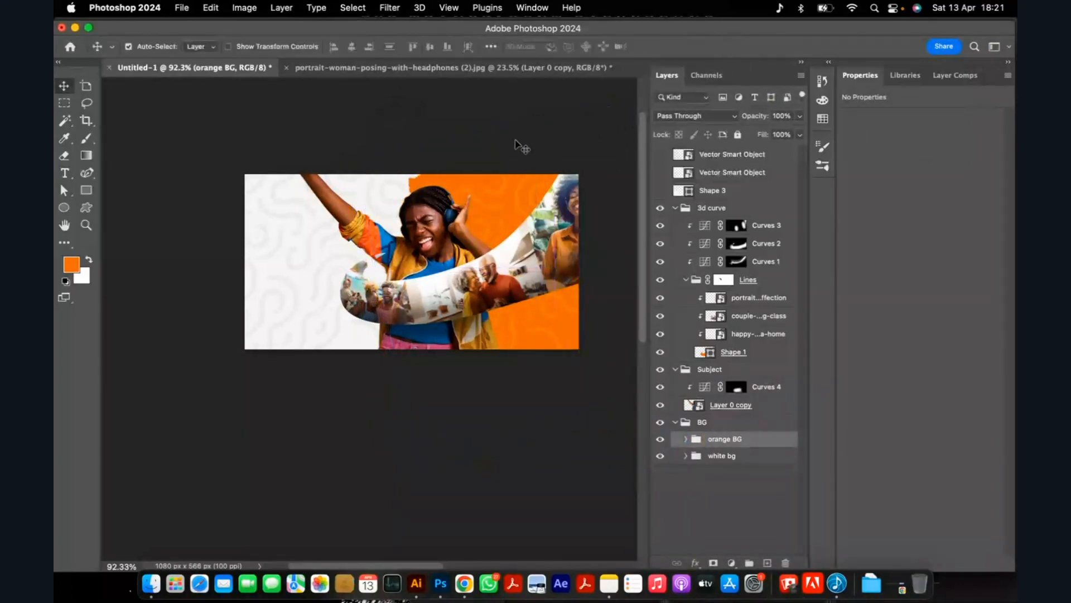
Free-transform the Shape 2 line pattern to refit it within the orange background.
{"action": "left_click", "coordinate": [514, 143]}
{"action": "scroll", "coordinate": [513, 184], "scroll_direction": "up", "scroll_amount": 2}
{"action": "scroll", "coordinate": [513, 183], "scroll_direction": "up", "scroll_amount": 3}
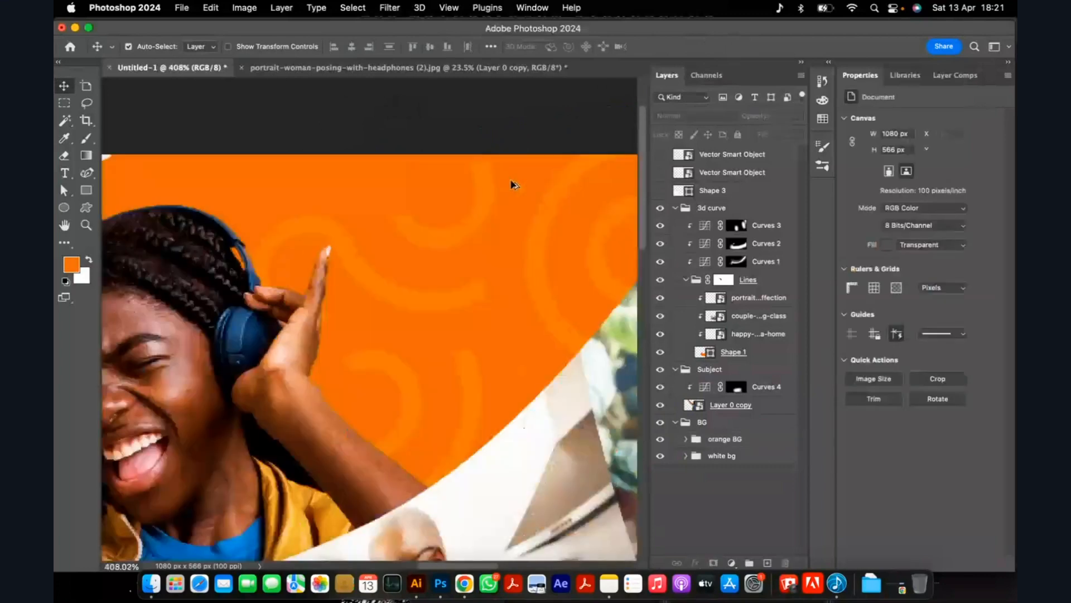
{"action": "scroll", "coordinate": [512, 183], "scroll_direction": "down", "scroll_amount": 4}
{"action": "scroll", "coordinate": [516, 192], "scroll_direction": "up", "scroll_amount": 3}
{"action": "scroll", "coordinate": [518, 202], "scroll_direction": "up", "scroll_amount": 3}
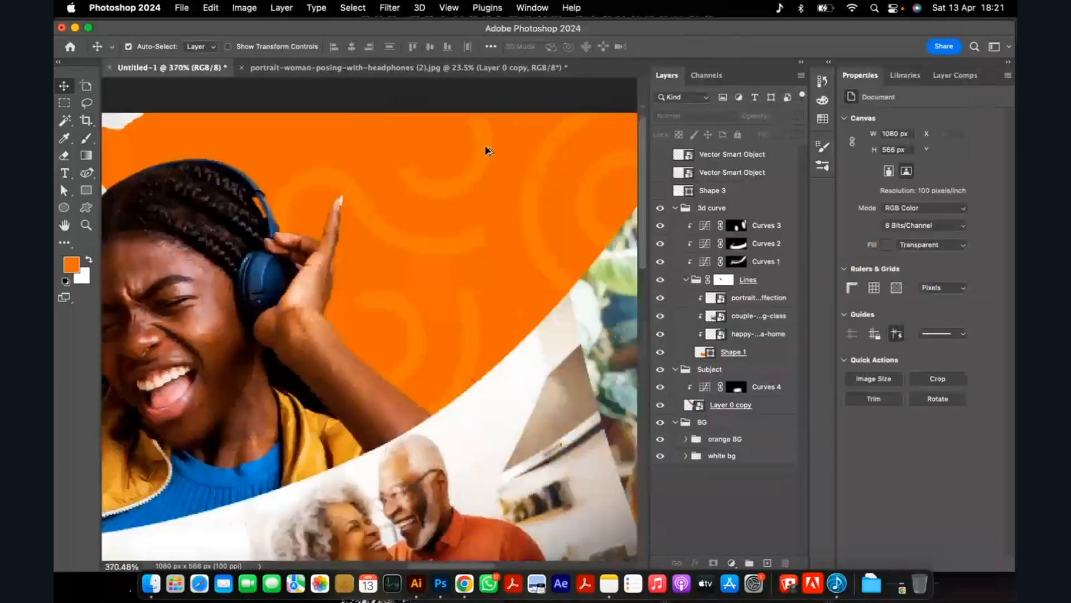
{"action": "scroll", "coordinate": [486, 151], "scroll_direction": "down", "scroll_amount": 3}
{"action": "left_click", "coordinate": [484, 156]}
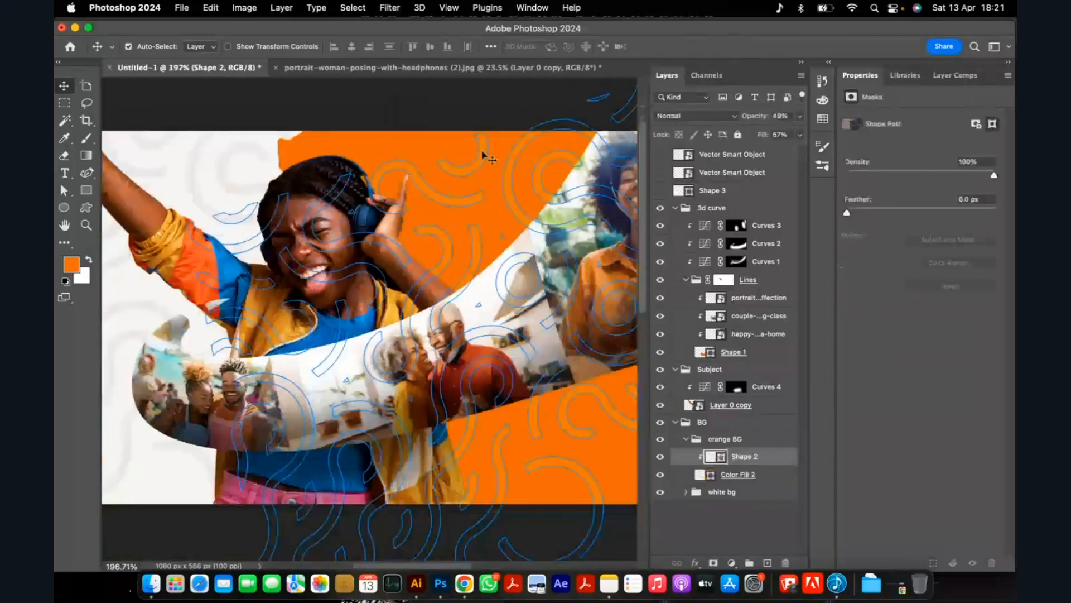
{"action": "key", "text": "super+t"}
{"action": "scroll", "coordinate": [486, 159], "scroll_direction": "down", "scroll_amount": 4}
{"action": "left_click_drag", "start_coordinate": [520, 416], "coordinate": [521, 430]}
{"action": "left_click", "coordinate": [698, 47]}
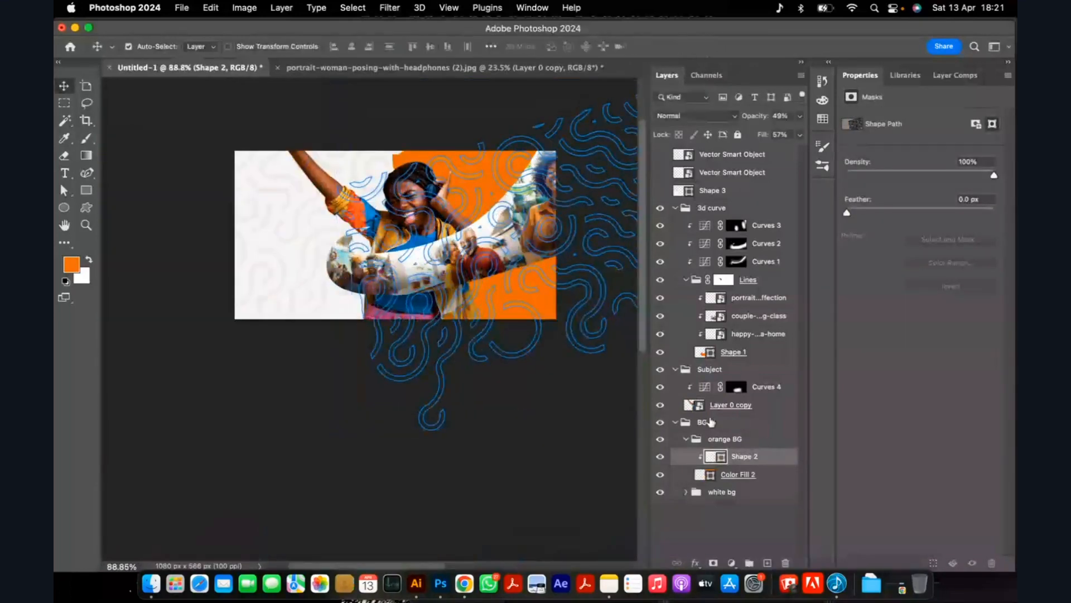
Collapse the BG group and lock it.
{"action": "left_click", "coordinate": [675, 423]}
{"action": "left_click", "coordinate": [738, 134]}
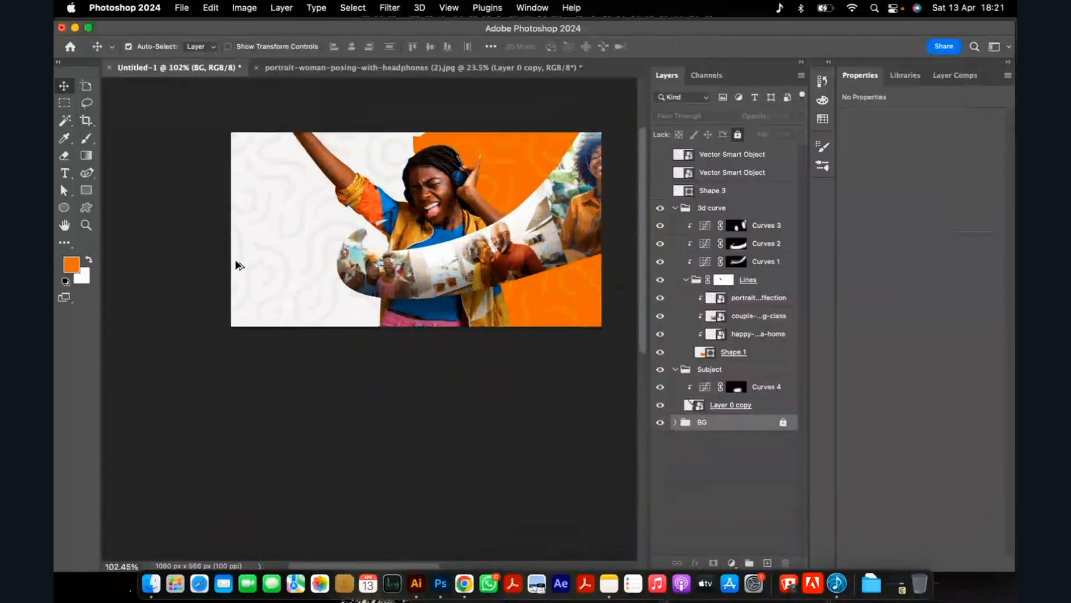
{"action": "scroll", "coordinate": [235, 265], "scroll_direction": "up", "scroll_amount": 3}
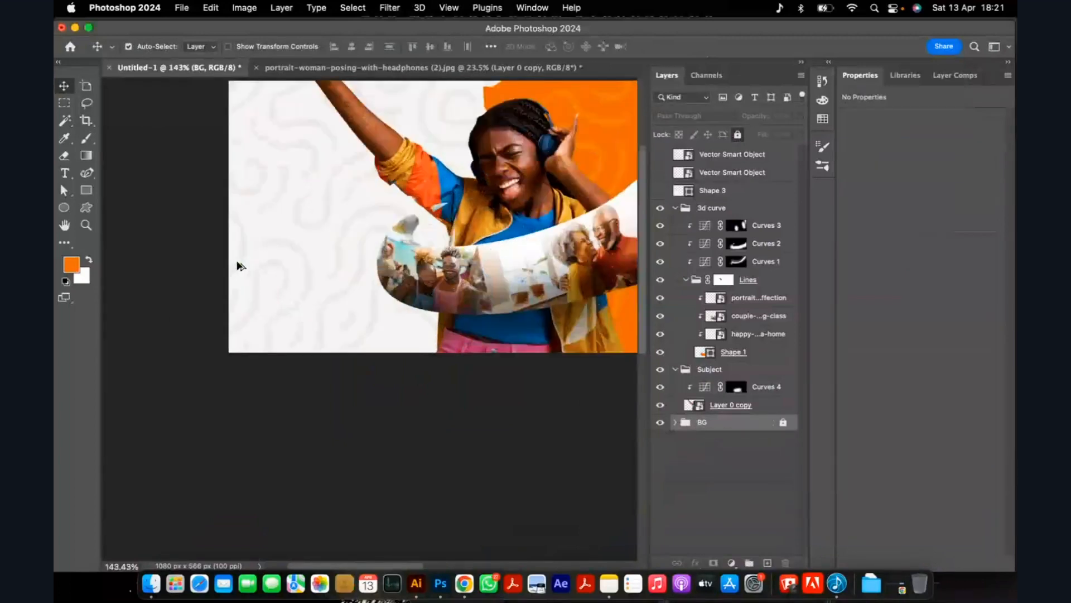
{"action": "scroll", "coordinate": [238, 265], "scroll_direction": "up", "scroll_amount": 3}
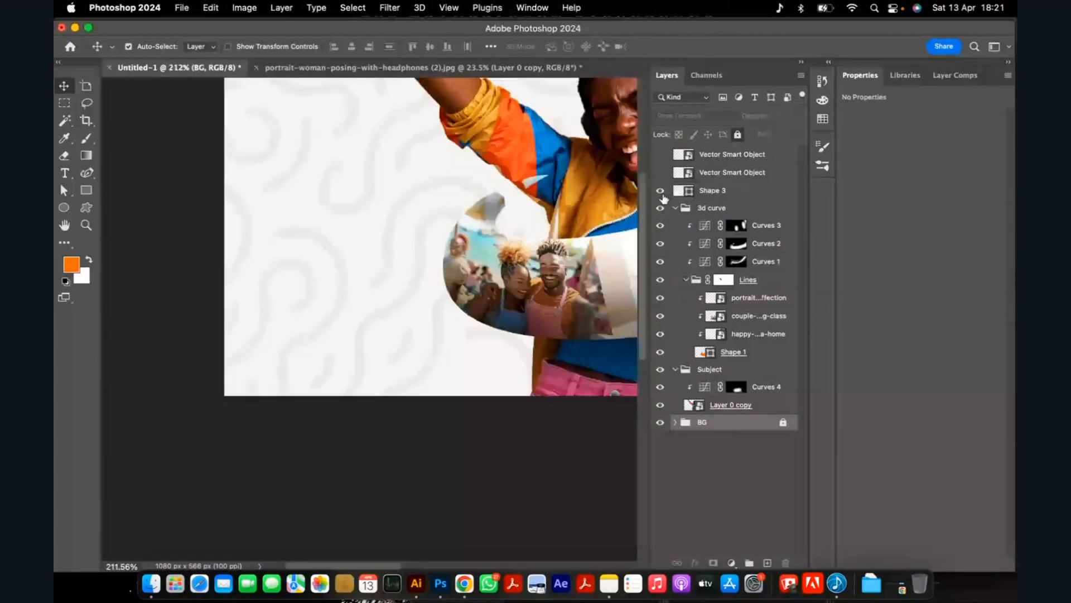
{"action": "scroll", "coordinate": [425, 200], "scroll_direction": "up", "scroll_amount": 5}
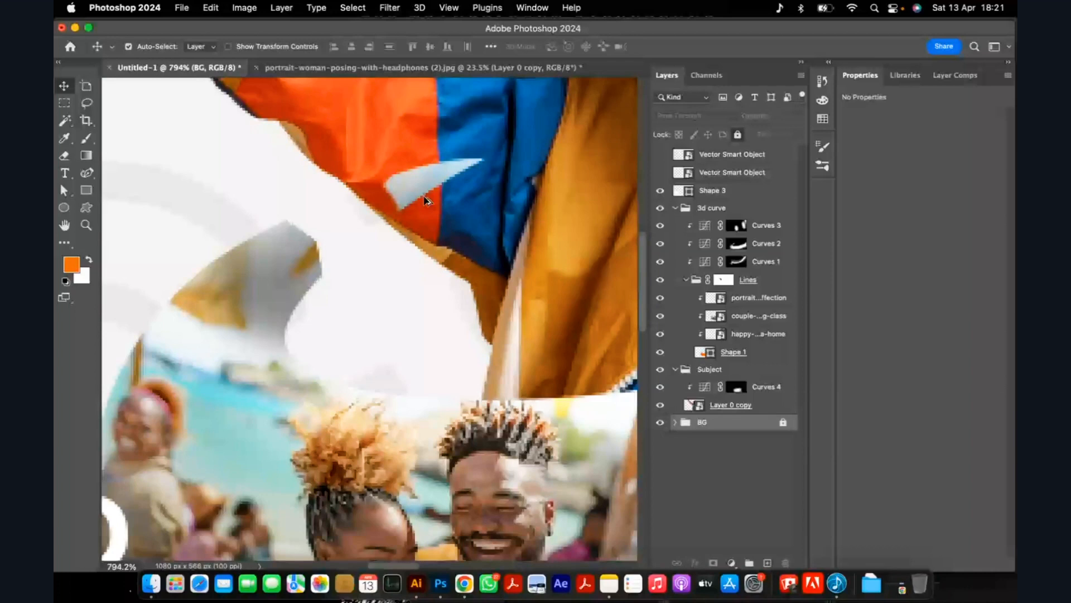
{"action": "scroll", "coordinate": [426, 200], "scroll_direction": "down", "scroll_amount": 5}
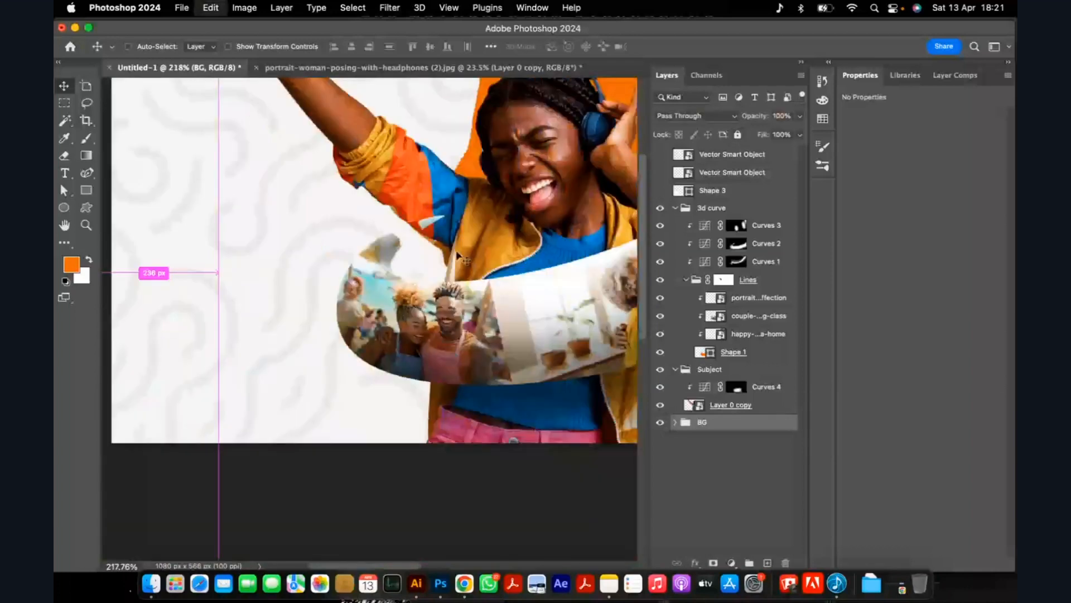
{"action": "scroll", "coordinate": [456, 250], "scroll_direction": "down", "scroll_amount": 1}
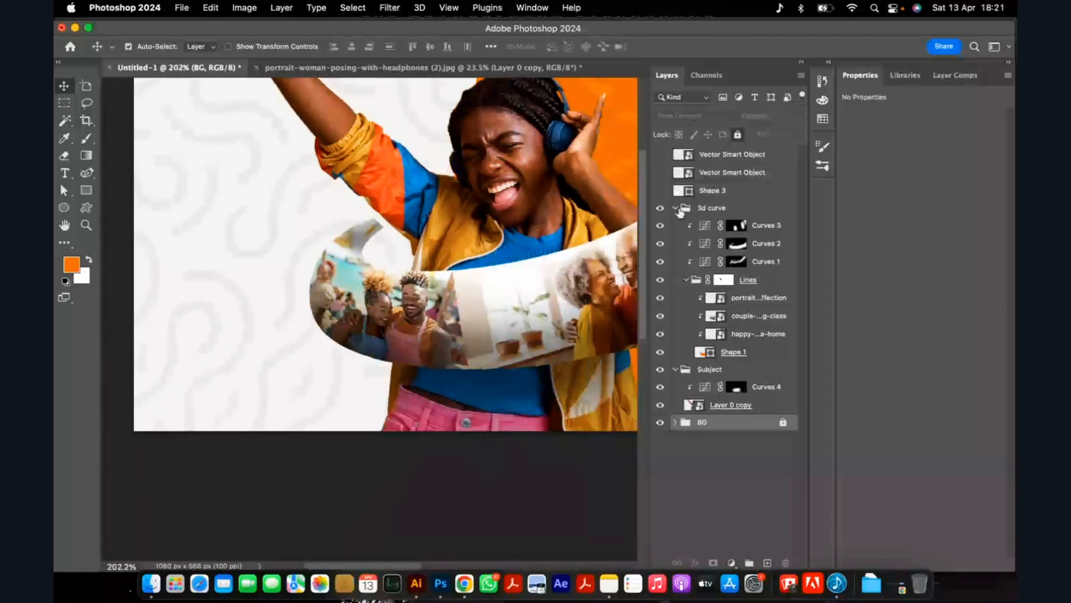
Collapse the 3d curve group, toggle its visibility to check it, and shift it slightly to the right over the subject.
{"action": "left_click", "coordinate": [676, 208]}
{"action": "left_click", "coordinate": [660, 208]}
{"action": "left_click", "coordinate": [660, 208]}
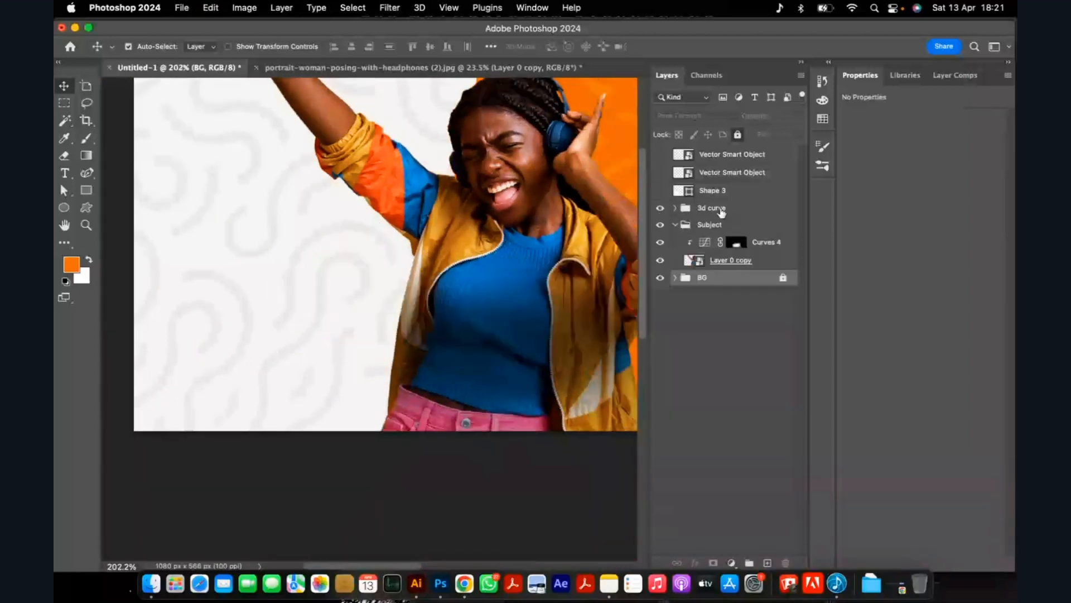
{"action": "left_click", "coordinate": [724, 209]}
{"action": "key", "text": "super+t"}
{"action": "left_click_drag", "start_coordinate": [440, 313], "coordinate": [453, 313]}
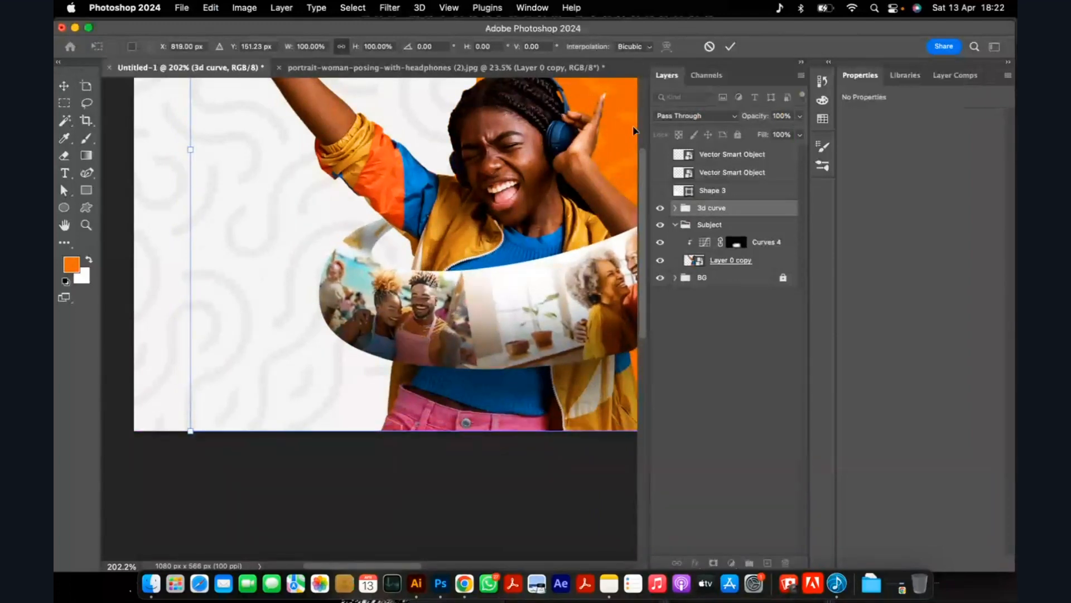
{"action": "left_click", "coordinate": [729, 50]}
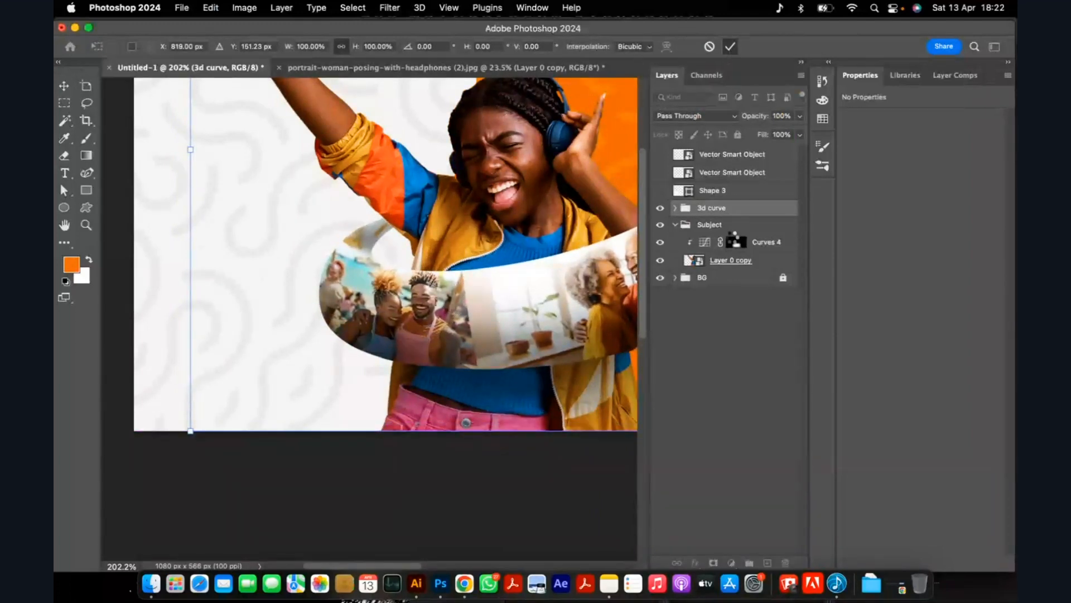
Transform the Subject and 3d curve groups together, moving them to the right on the ad.
{"action": "key", "text": "super+0"}
{"action": "left_click", "coordinate": [722, 227]}
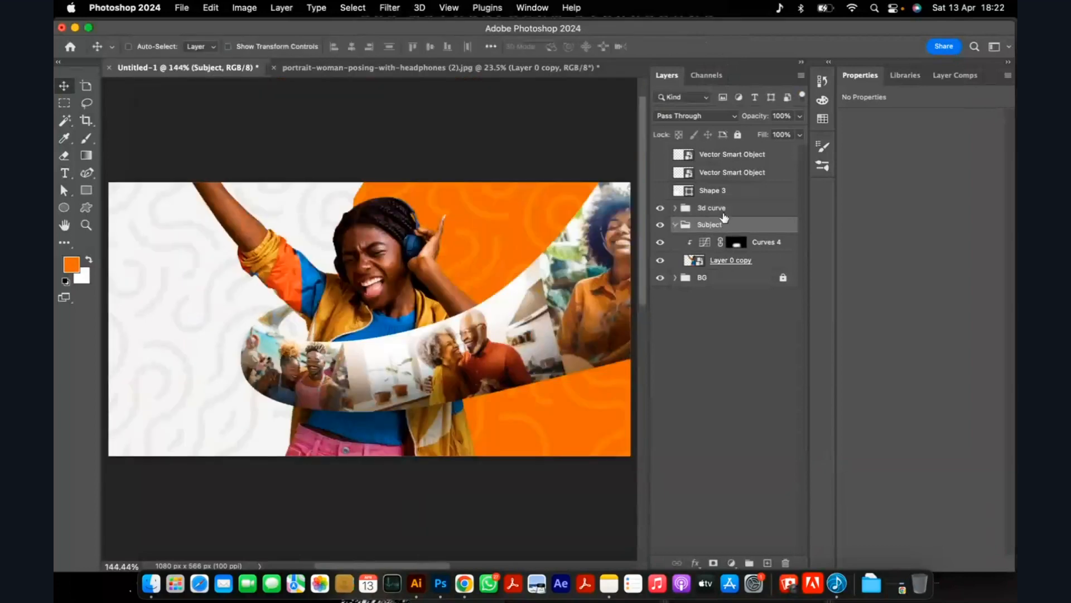
{"action": "left_click", "coordinate": [723, 213], "text": "super"}
{"action": "key", "text": "super+t"}
{"action": "left_click_drag", "start_coordinate": [414, 330], "coordinate": [478, 317]}
{"action": "scroll", "coordinate": [371, 294], "scroll_direction": "down", "scroll_amount": 1}
{"action": "scroll", "coordinate": [373, 300], "scroll_direction": "down", "scroll_amount": 2}
{"action": "left_click", "coordinate": [730, 47]}
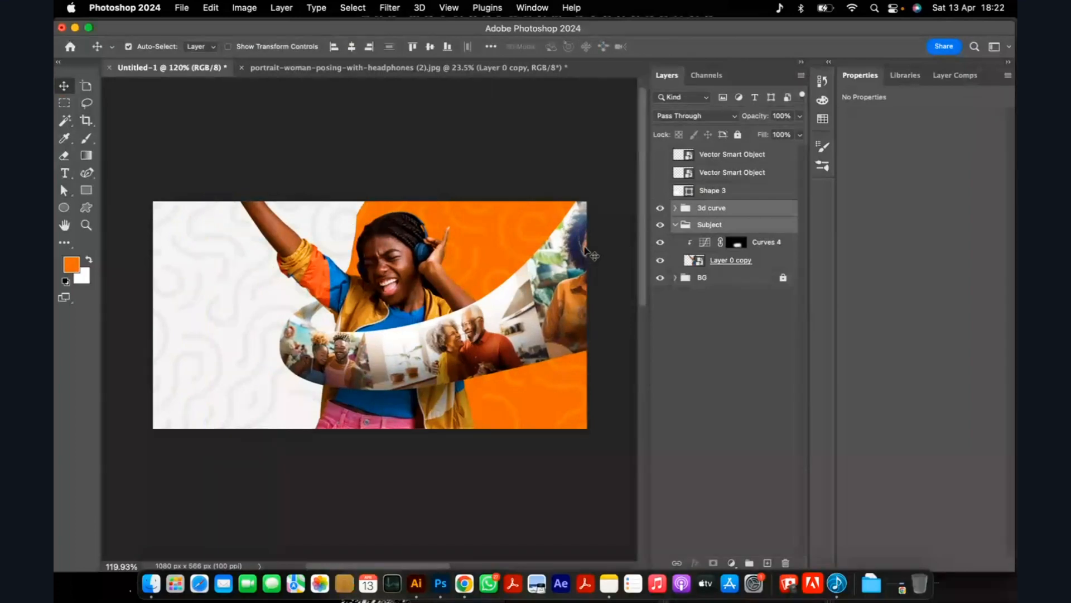
Scale the happy-afro-american-woman-relaxing-sofa-home photo down to 5.15% and reposition it so her face sits inside the curve's right end.
{"action": "left_click", "coordinate": [585, 248]}
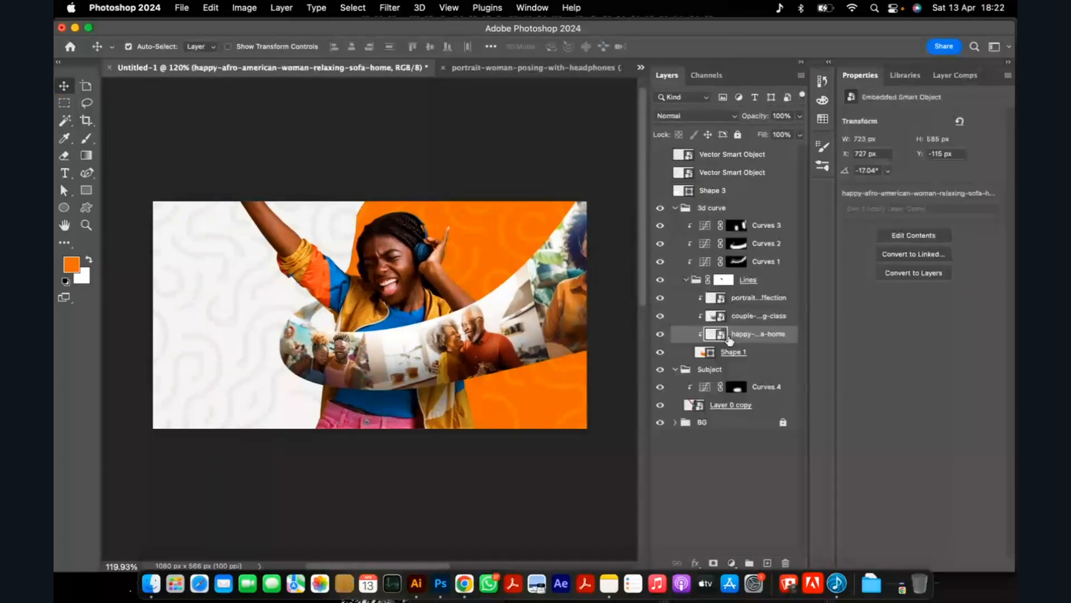
{"action": "key", "text": "super+t"}
{"action": "left_click_drag", "start_coordinate": [589, 362], "coordinate": [584, 350]}
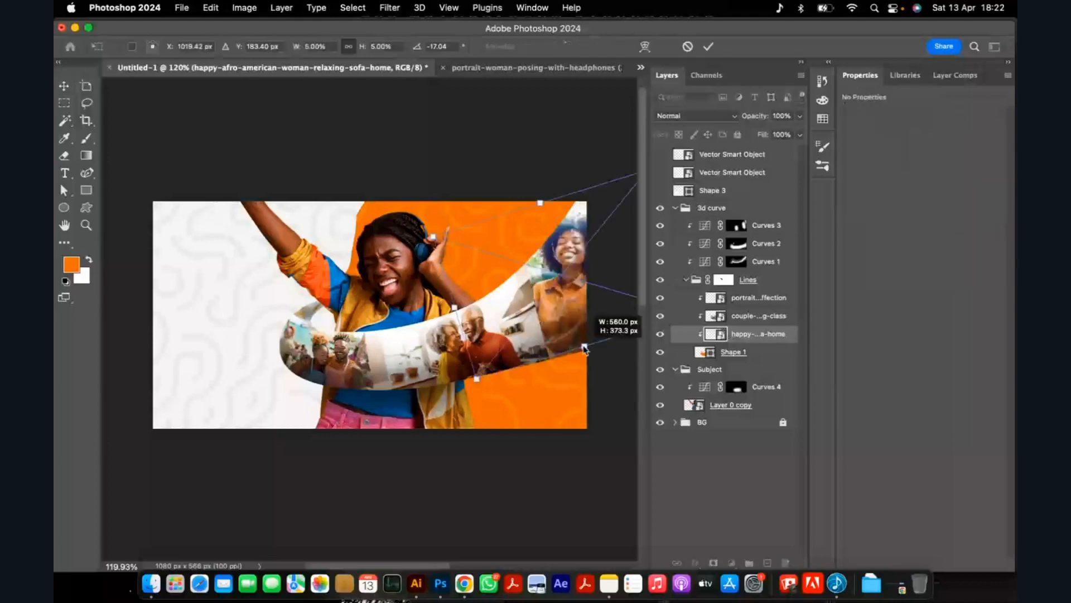
{"action": "left_click_drag", "start_coordinate": [568, 296], "coordinate": [556, 307]}
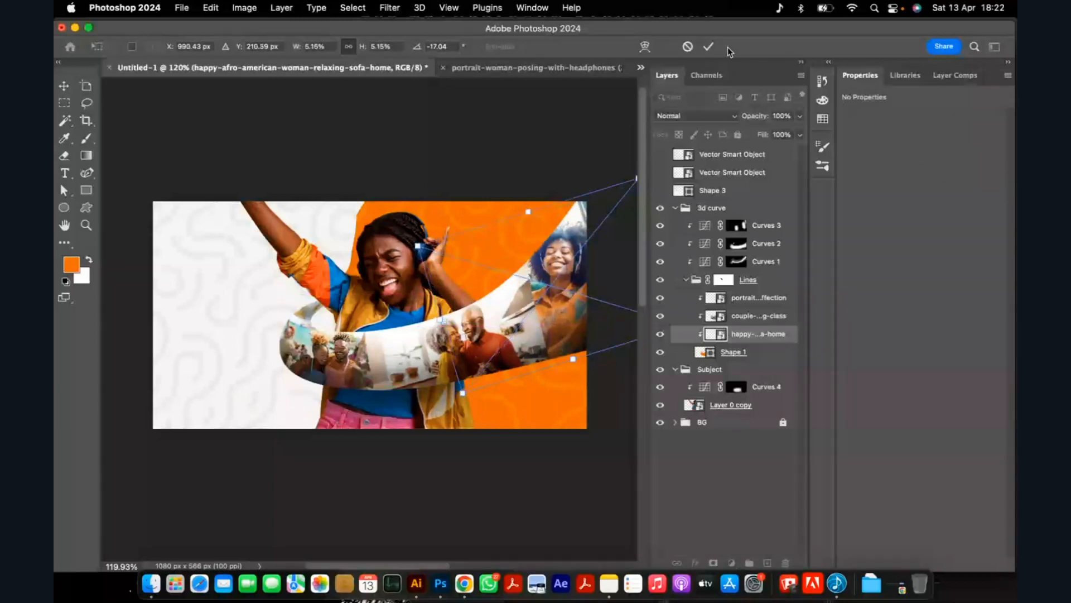
{"action": "key", "text": "Return"}
{"action": "left_click", "coordinate": [563, 167]}
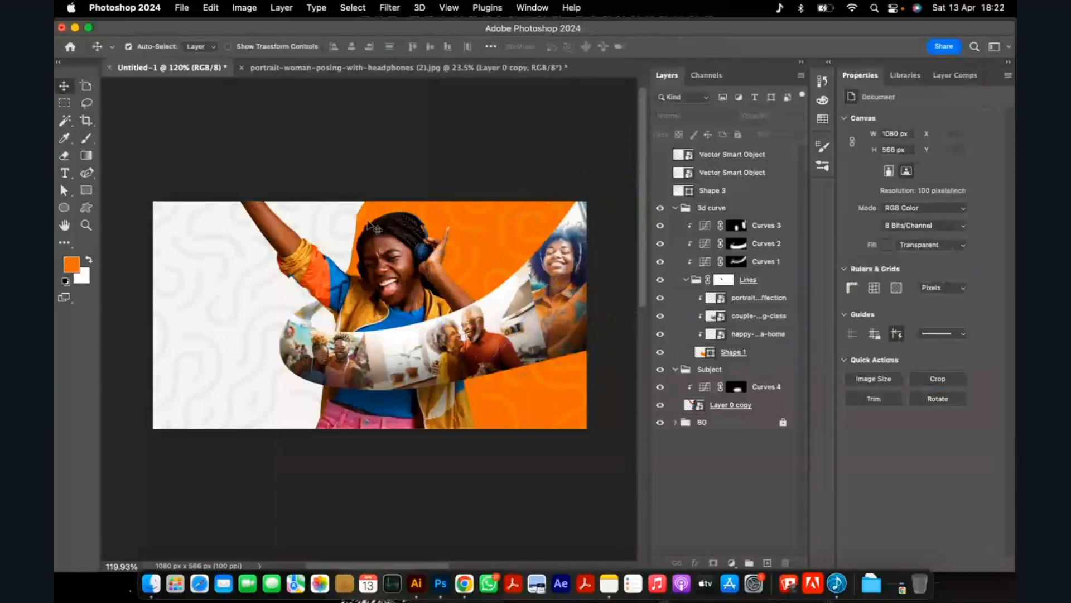
Collapse the 3d curve group and show the Shape 3 lettering and the Vector Smart Object color swatches directly above it.
{"action": "scroll", "coordinate": [377, 226], "scroll_direction": "down", "scroll_amount": 3}
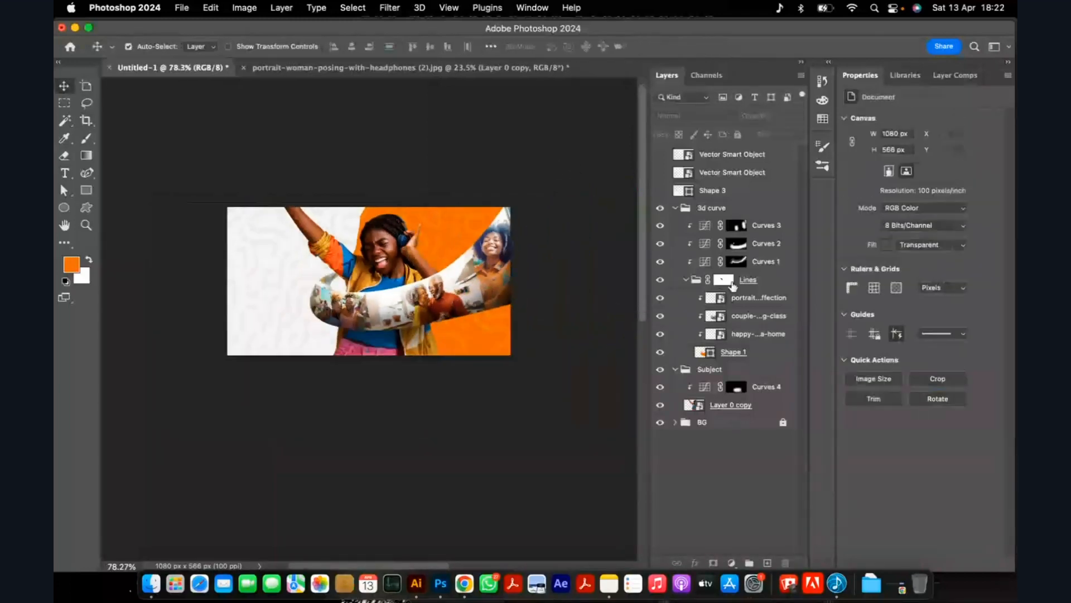
{"action": "left_click", "coordinate": [675, 207]}
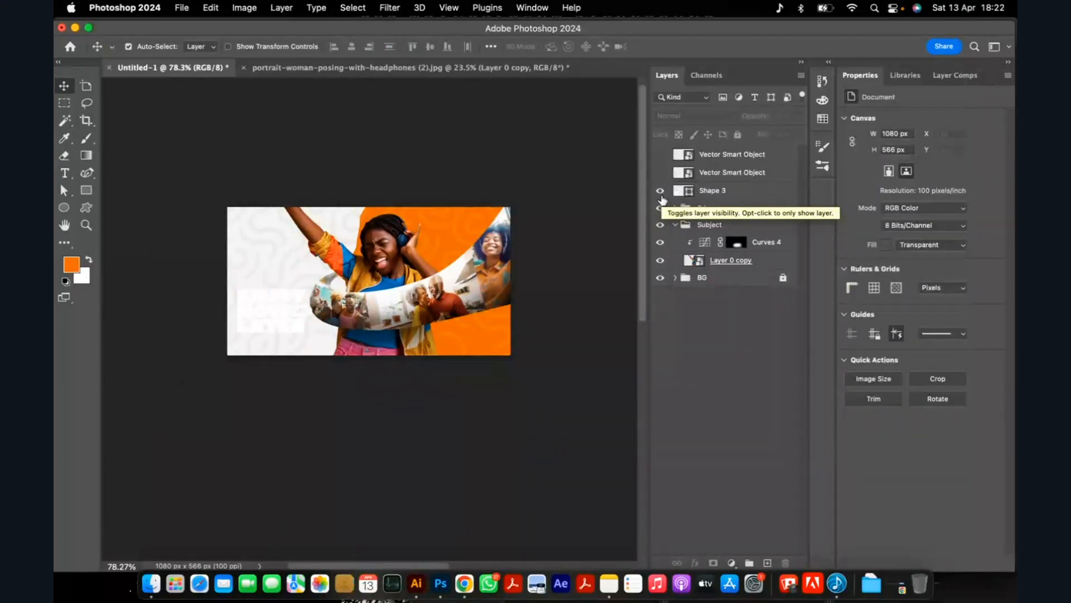
{"action": "left_click", "coordinate": [659, 173]}
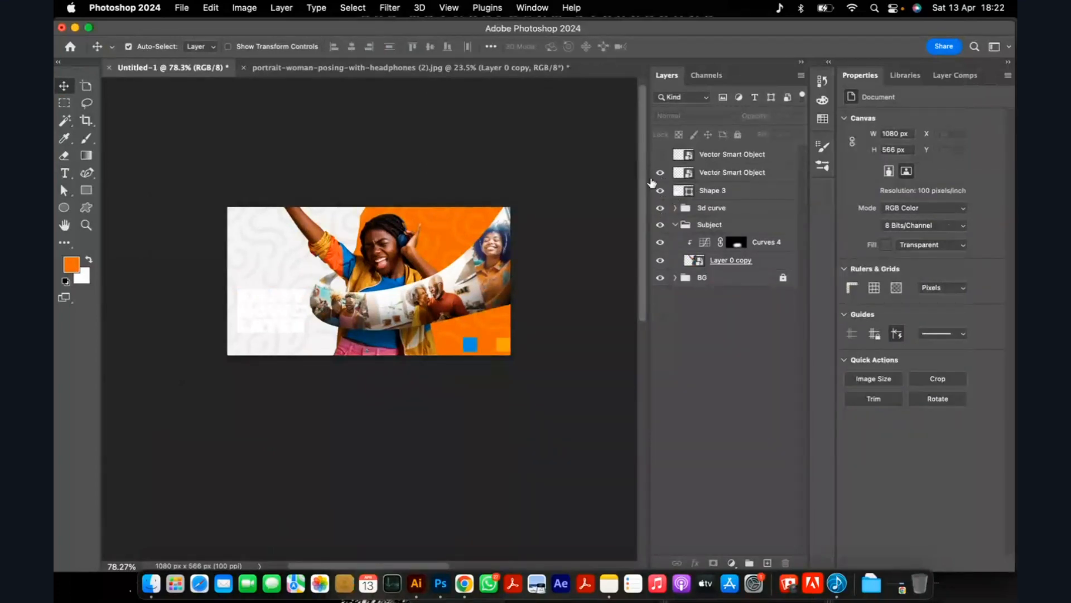
{"action": "scroll", "coordinate": [222, 342], "scroll_direction": "up", "scroll_amount": 8}
{"action": "left_click", "coordinate": [276, 301]}
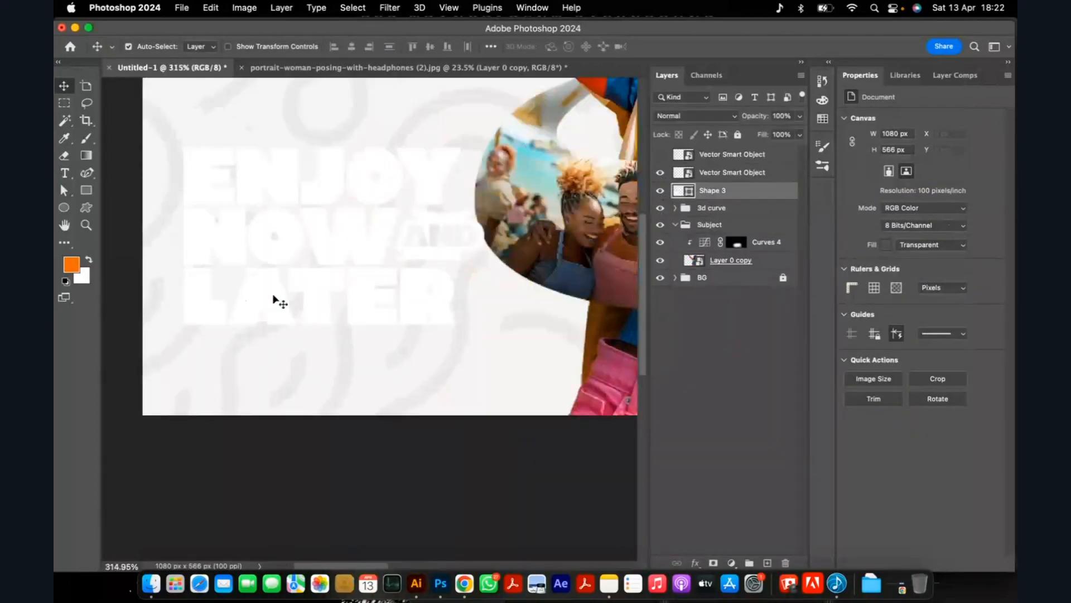
{"action": "scroll", "coordinate": [280, 242], "scroll_direction": "down", "scroll_amount": 5}
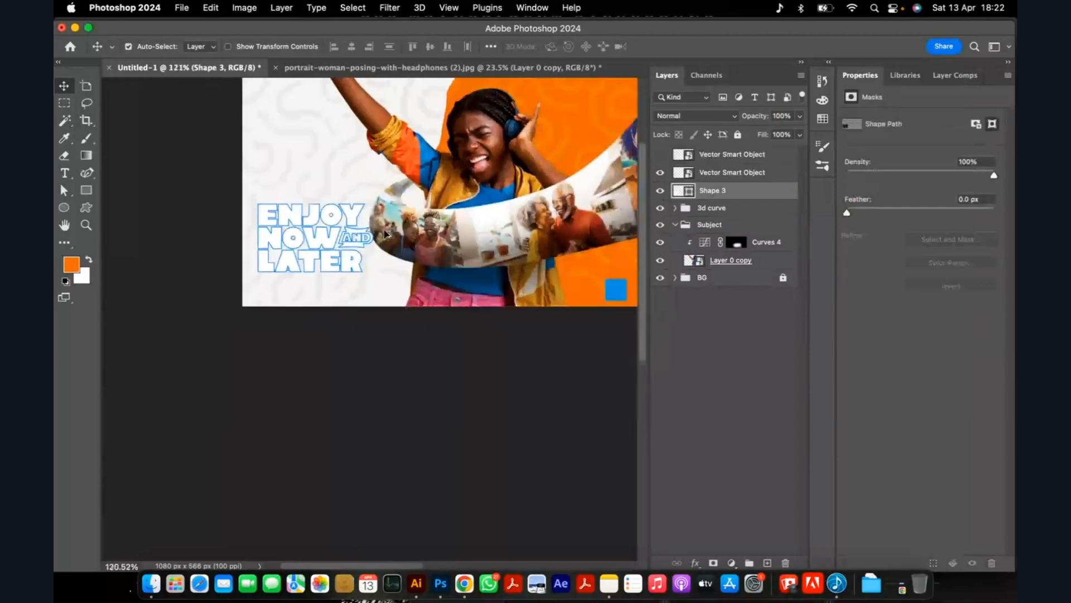
{"action": "scroll", "coordinate": [385, 233], "scroll_direction": "up", "scroll_amount": 3}
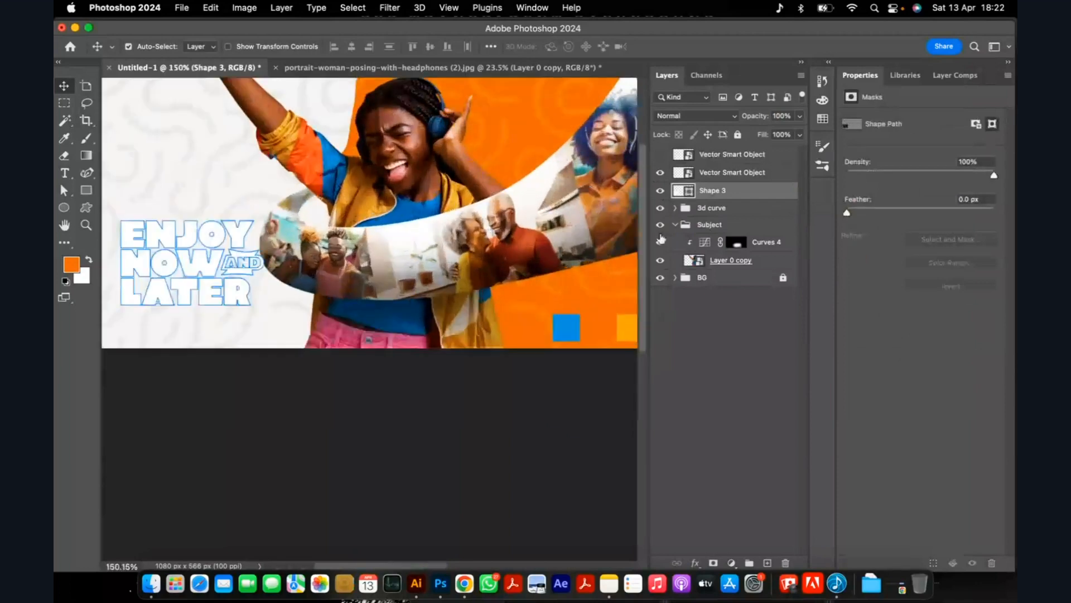
Recolor the Shape 3 headline lettering to blue 028ddb, sampled from the blue swatch on the ad.
{"action": "double_click", "coordinate": [683, 191]}
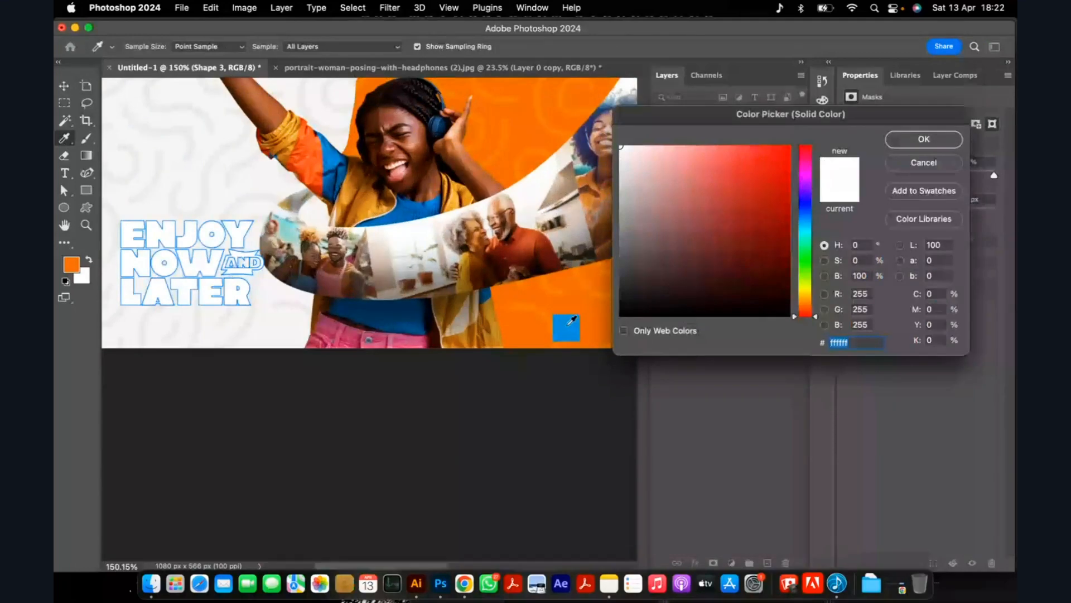
{"action": "left_click", "coordinate": [572, 333]}
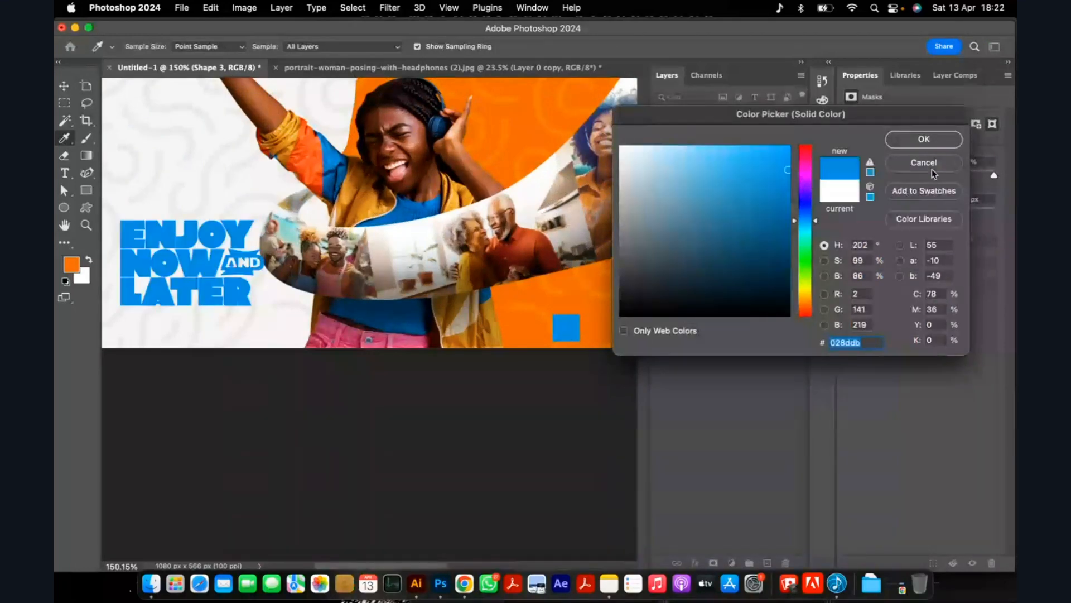
{"action": "left_click", "coordinate": [924, 139]}
{"action": "left_click", "coordinate": [535, 450]}
{"action": "scroll", "coordinate": [390, 308], "scroll_direction": "down", "scroll_amount": 2}
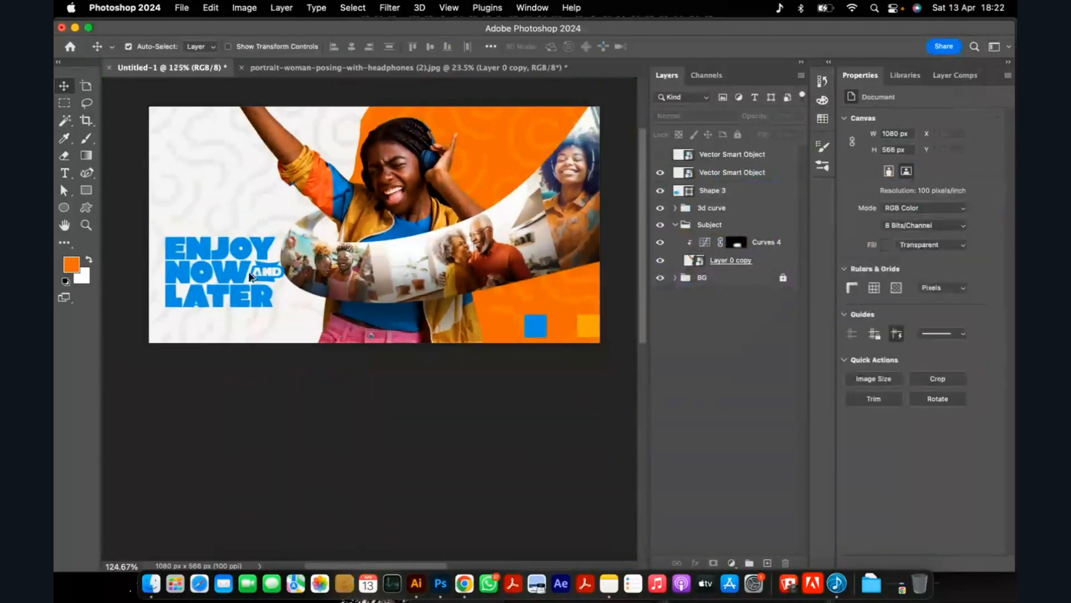
Move the blue headline lettering slightly up and to the left on the white background.
{"action": "scroll", "coordinate": [194, 259], "scroll_direction": "up", "scroll_amount": 10}
{"action": "scroll", "coordinate": [302, 271], "scroll_direction": "down", "scroll_amount": 10}
{"action": "scroll", "coordinate": [310, 273], "scroll_direction": "up", "scroll_amount": 5}
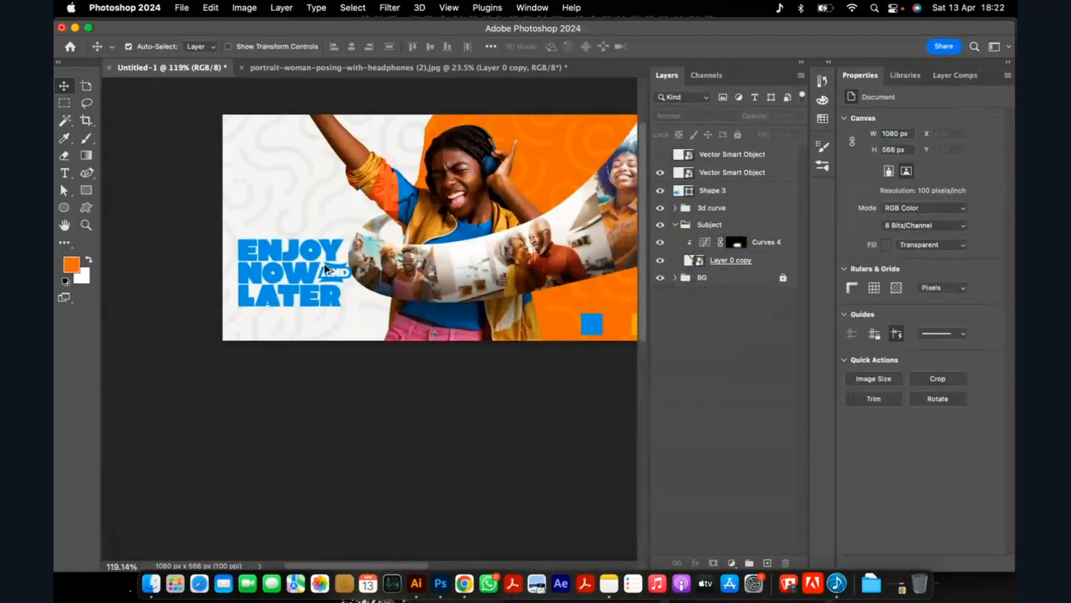
{"action": "mouse_move", "coordinate": [310, 273]}
{"action": "left_mouse_down"}
{"action": "mouse_move", "coordinate": [274, 261]}
{"action": "mouse_move", "coordinate": [303, 260]}
{"action": "left_mouse_up"}
{"action": "scroll", "coordinate": [335, 291], "scroll_direction": "up", "scroll_amount": 8}
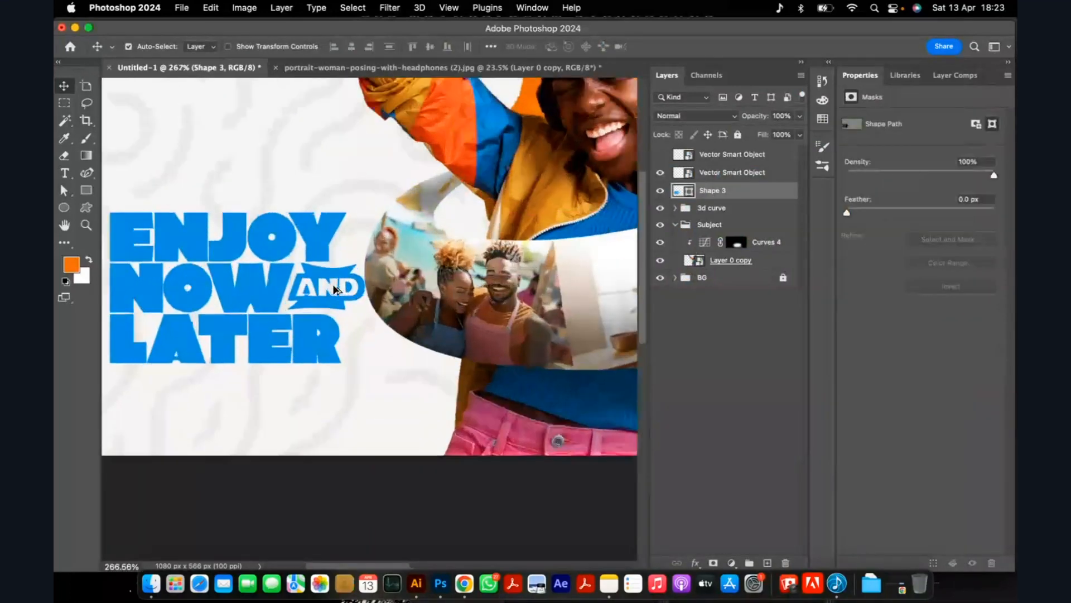
{"action": "scroll", "coordinate": [409, 274], "scroll_direction": "down", "scroll_amount": 8}
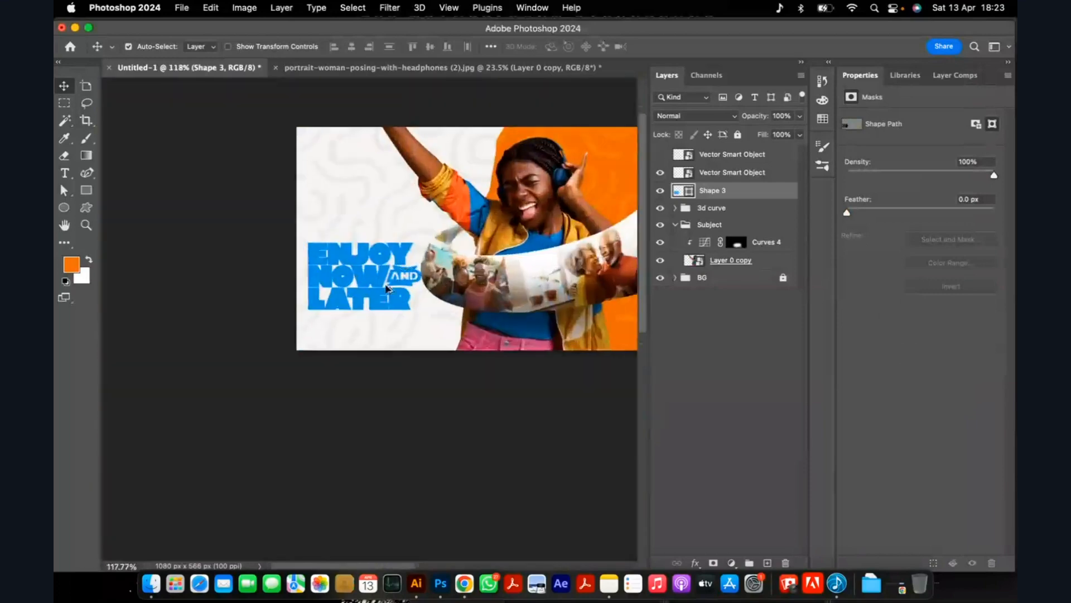
{"action": "left_click", "coordinate": [268, 394]}
{"action": "scroll", "coordinate": [380, 273], "scroll_direction": "up", "scroll_amount": 3}
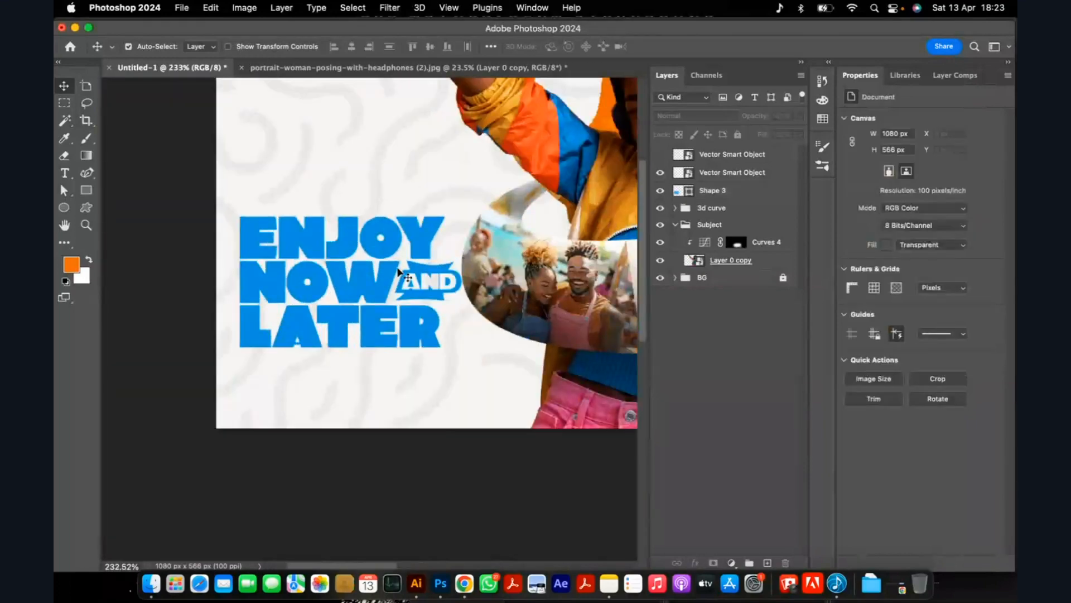
Duplicate only the AND badge paths from the Shape 3 headline lettering onto a separate shape layer.
{"action": "left_click", "coordinate": [64, 190]}
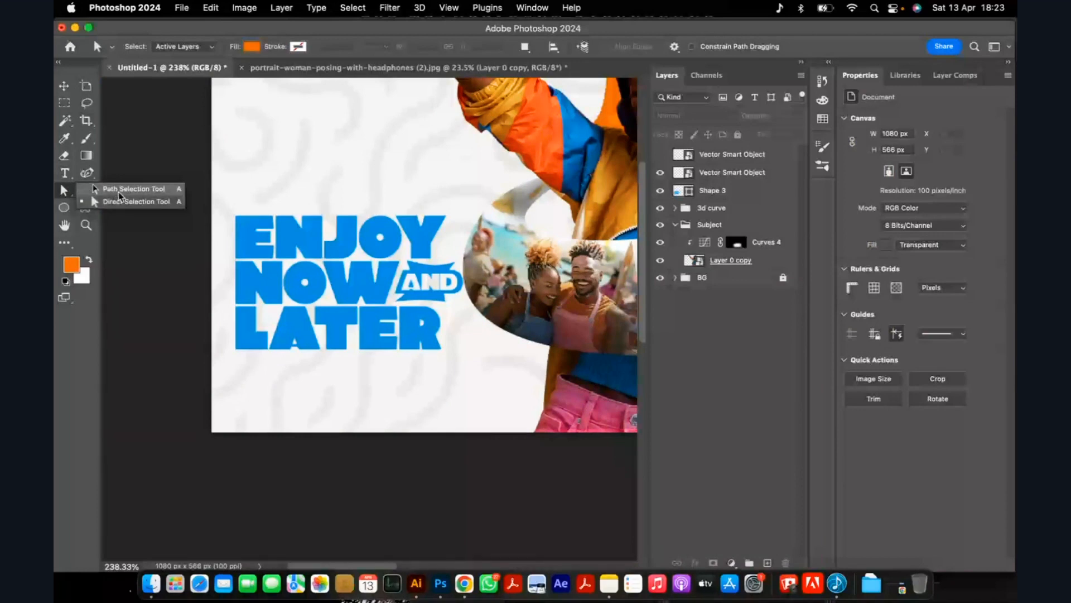
{"action": "left_click", "coordinate": [119, 191]}
{"action": "scroll", "coordinate": [389, 266], "scroll_direction": "up", "scroll_amount": 10}
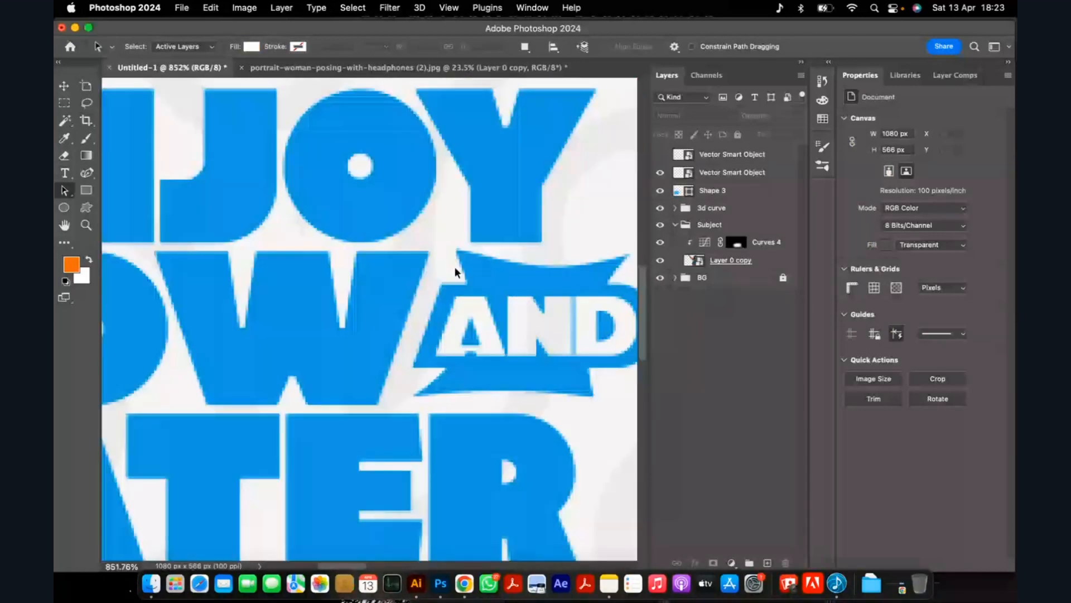
{"action": "left_click", "coordinate": [456, 272]}
{"action": "scroll", "coordinate": [455, 272], "scroll_direction": "down", "scroll_amount": 2}
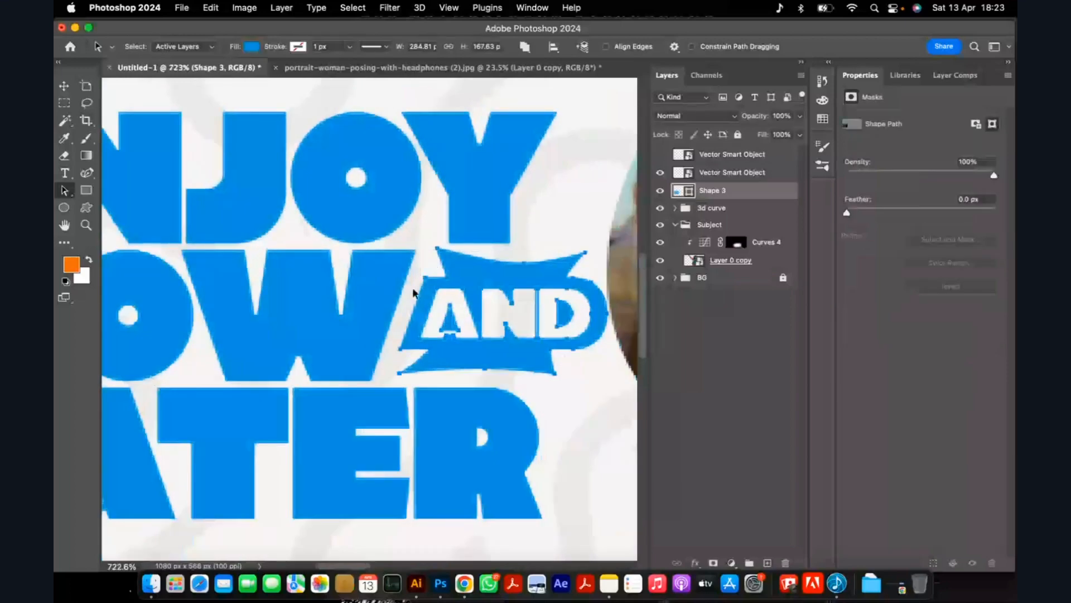
{"action": "scroll", "coordinate": [413, 292], "scroll_direction": "down", "scroll_amount": 4}
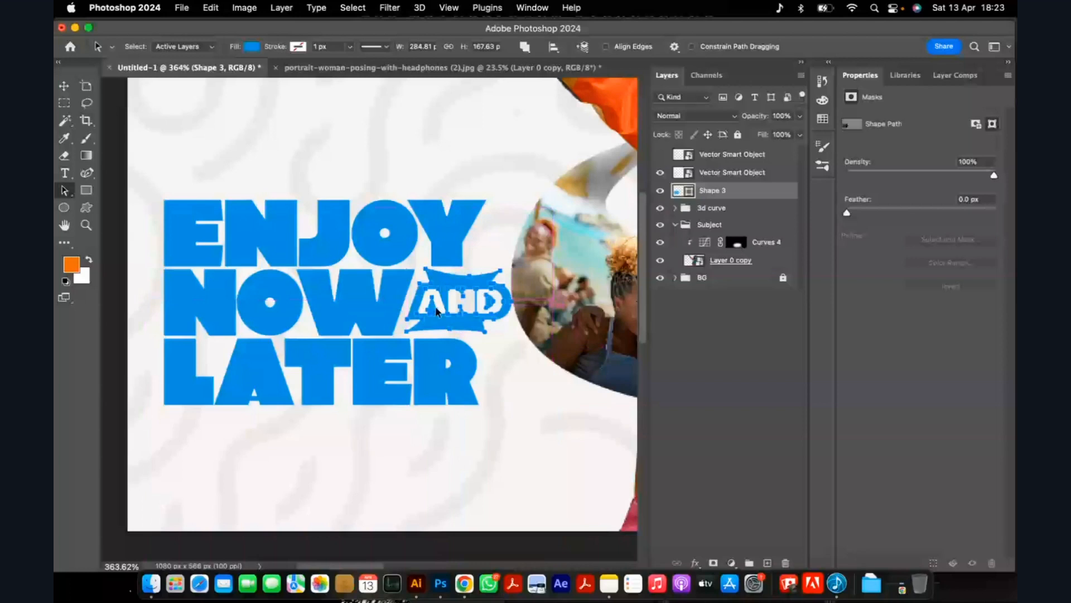
{"action": "key", "text": "super+j"}
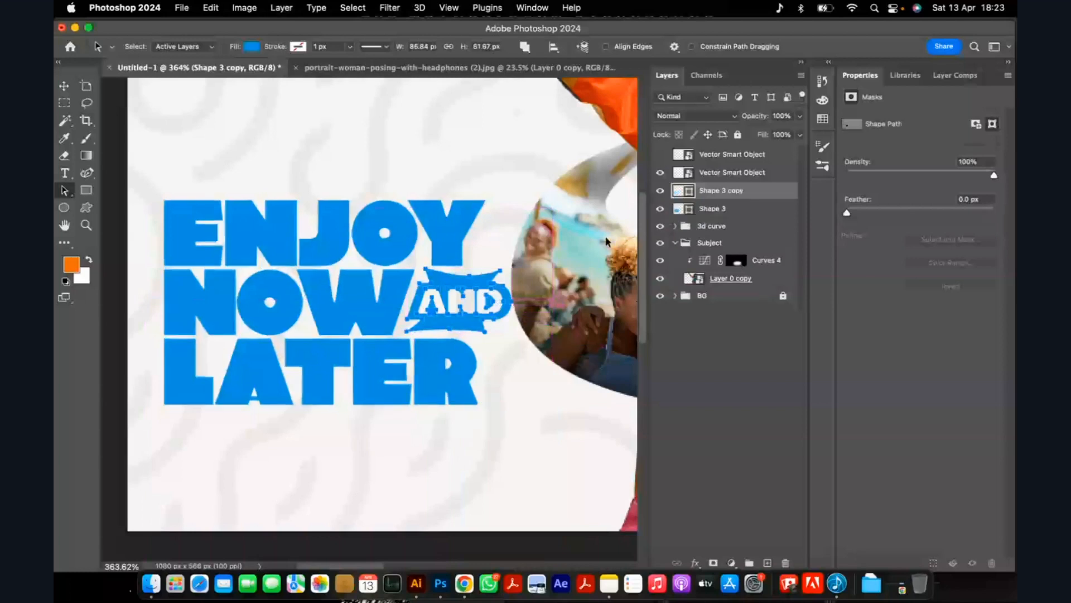
Delete the AND badge from the original Shape 3 lettering, hiding the badge copy while selecting its paths.
{"action": "left_click", "coordinate": [660, 208]}
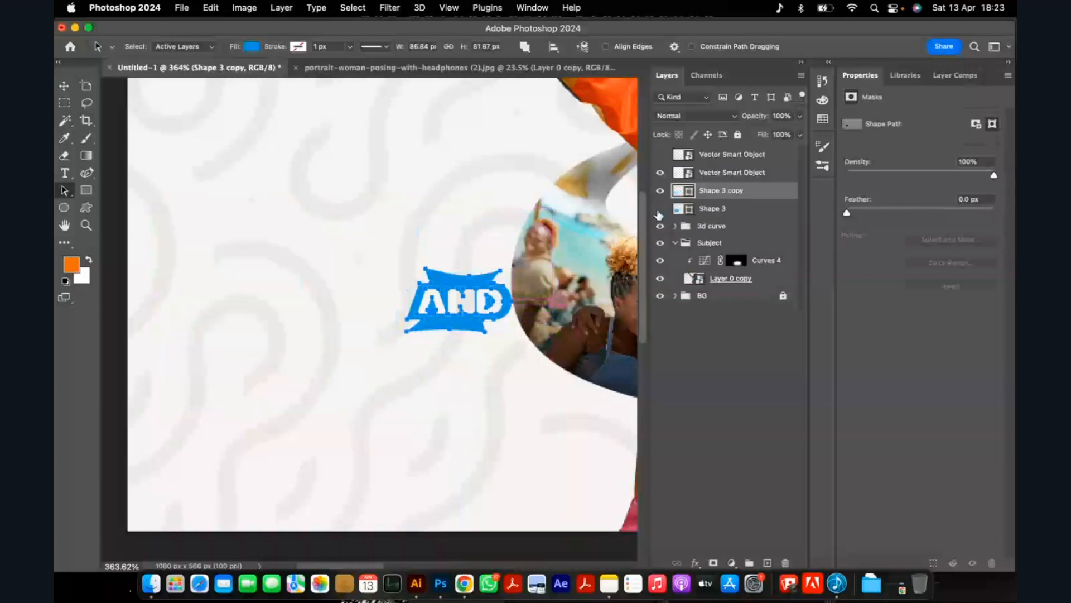
{"action": "left_click", "coordinate": [660, 190]}
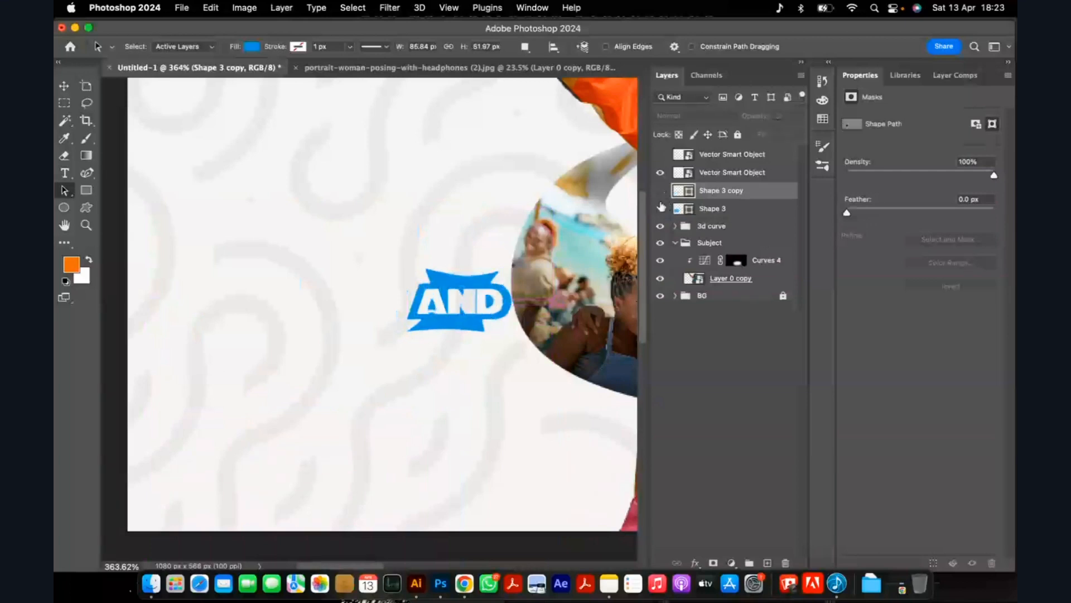
{"action": "left_click", "coordinate": [659, 210]}
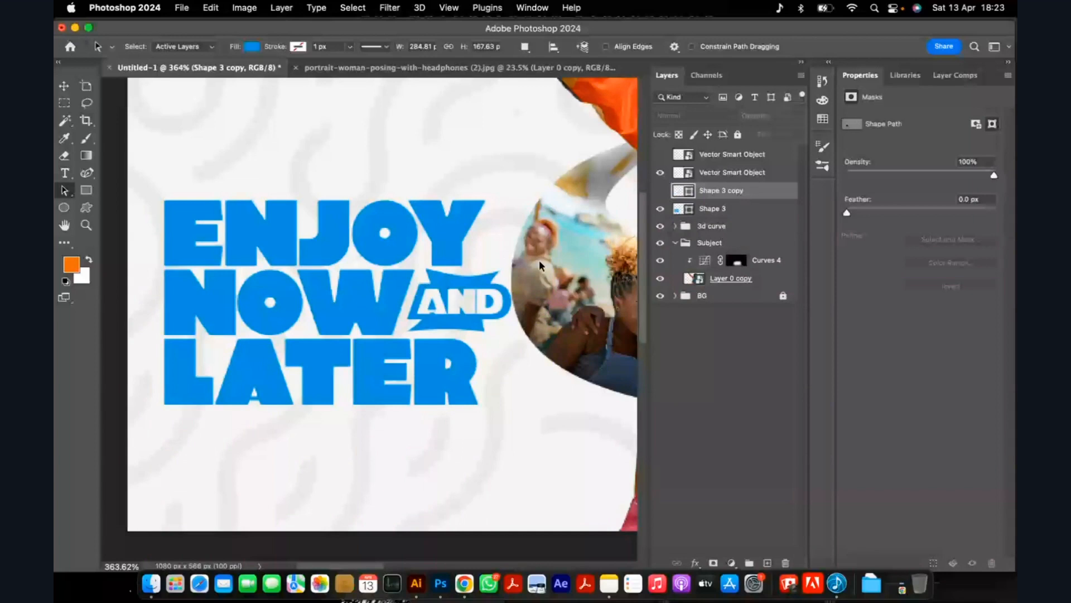
{"action": "left_click", "coordinate": [710, 209]}
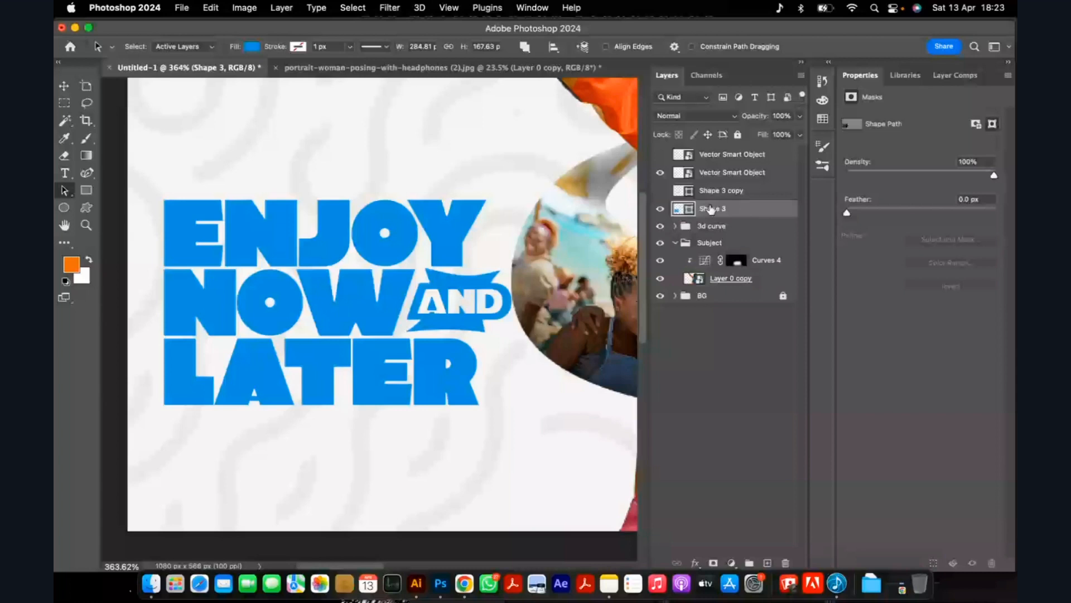
{"action": "scroll", "coordinate": [413, 270], "scroll_direction": "up", "scroll_amount": 5}
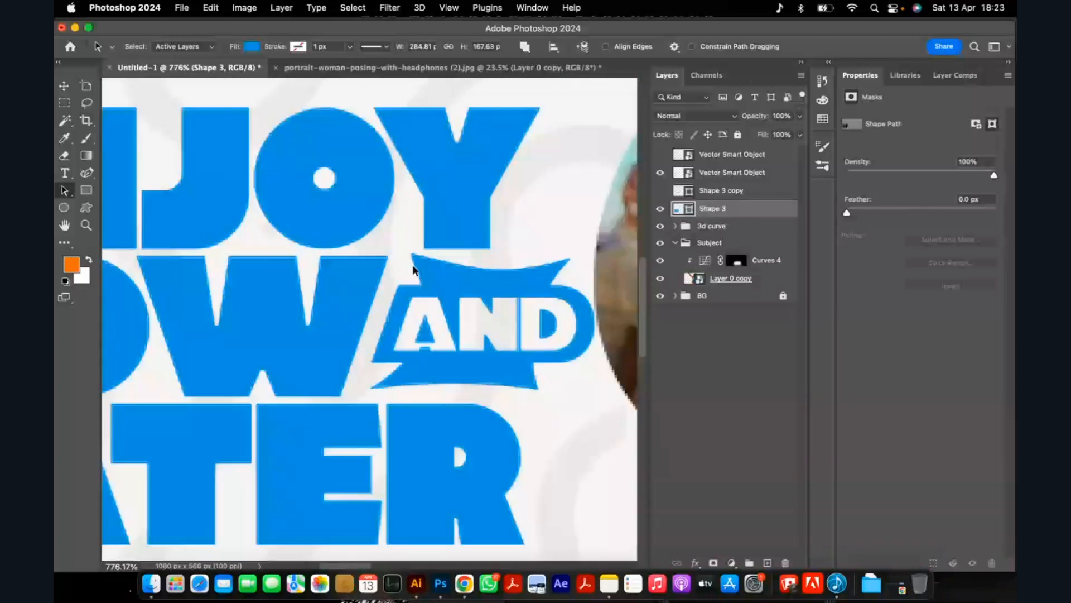
{"action": "left_click", "coordinate": [518, 346]}
{"action": "scroll", "coordinate": [518, 346], "scroll_direction": "down", "scroll_amount": 8}
{"action": "scroll", "coordinate": [453, 268], "scroll_direction": "down", "scroll_amount": 2}
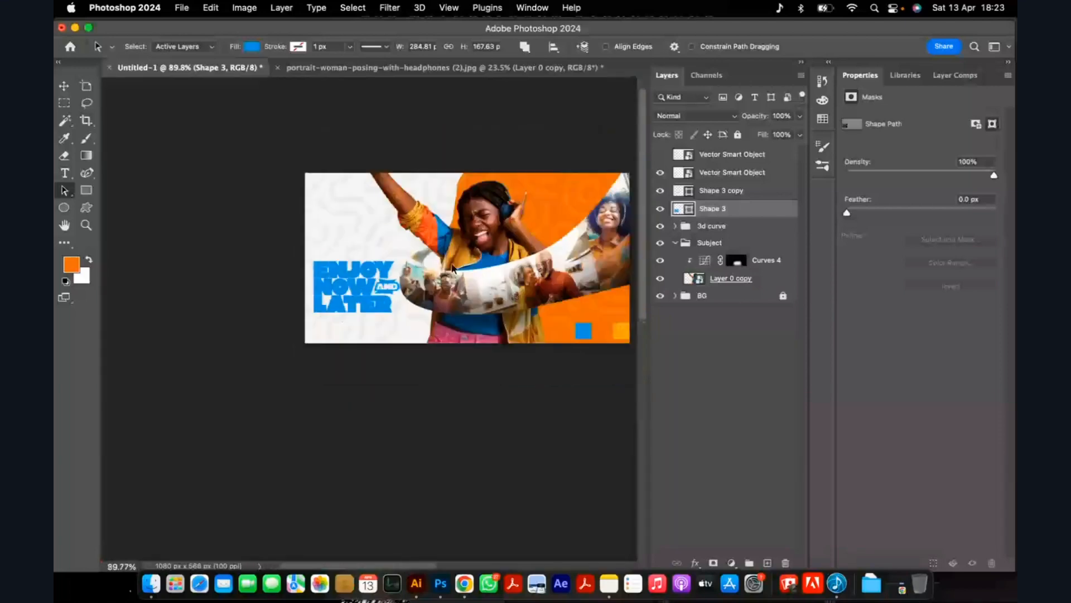
Check the split between badge and headline by hiding and showing the Shape 3 copy and Shape 3 layers.
{"action": "scroll", "coordinate": [453, 268], "scroll_direction": "up", "scroll_amount": 3}
{"action": "key", "text": "v"}
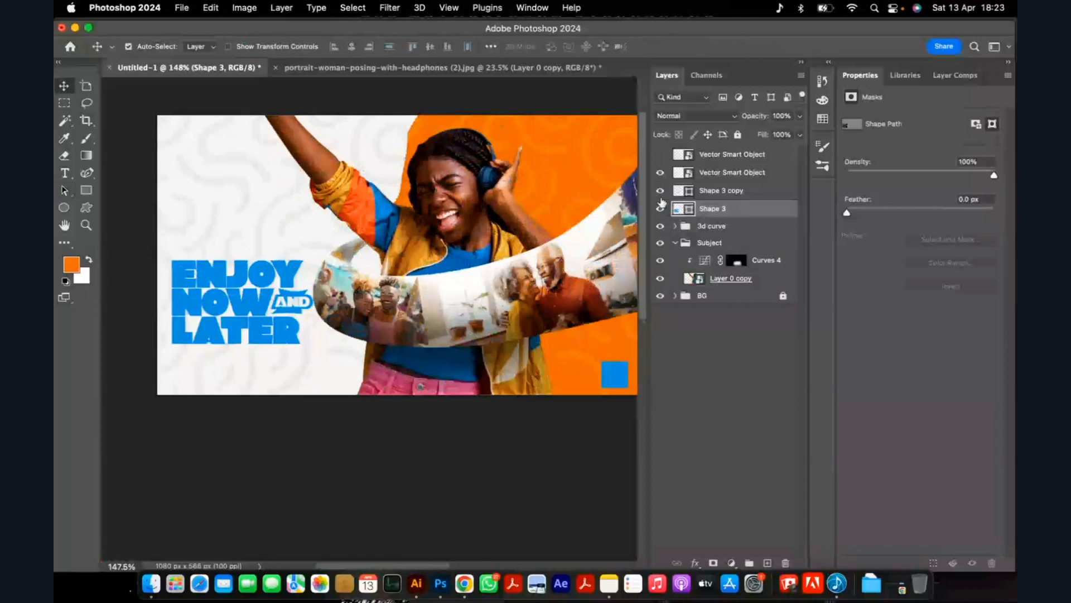
{"action": "left_click", "coordinate": [660, 191]}
{"action": "left_click", "coordinate": [661, 191]}
{"action": "left_click", "coordinate": [660, 210]}
{"action": "left_click", "coordinate": [660, 209]}
Recolor the AND badge on the Shape 3 copy layer to orange, sampled from the ad's orange background.
{"action": "scroll", "coordinate": [262, 305], "scroll_direction": "up", "scroll_amount": 1}
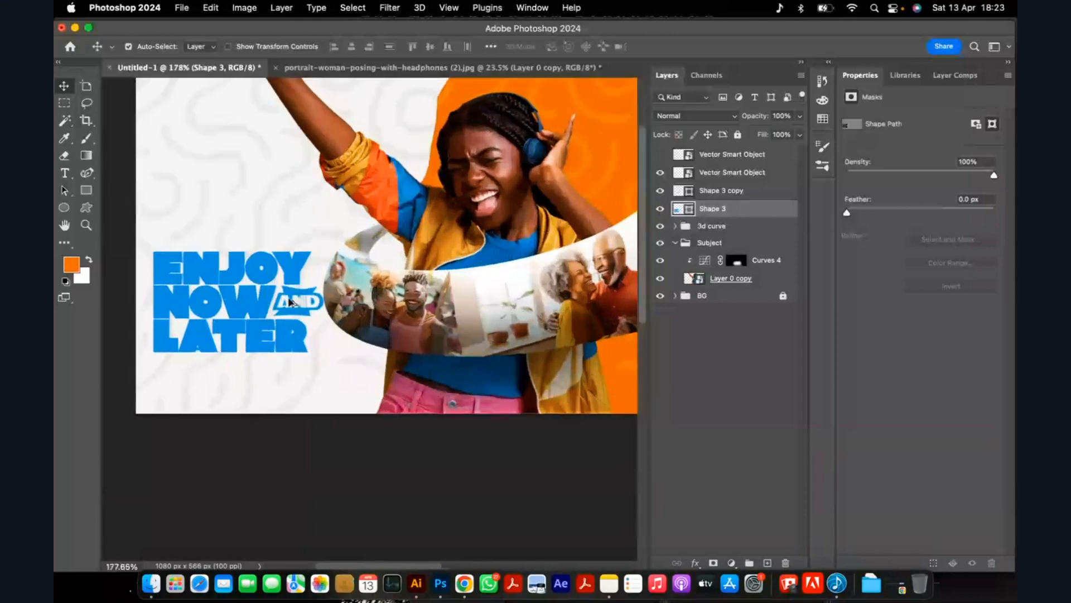
{"action": "scroll", "coordinate": [262, 306], "scroll_direction": "up", "scroll_amount": 4}
{"action": "left_click", "coordinate": [686, 193]}
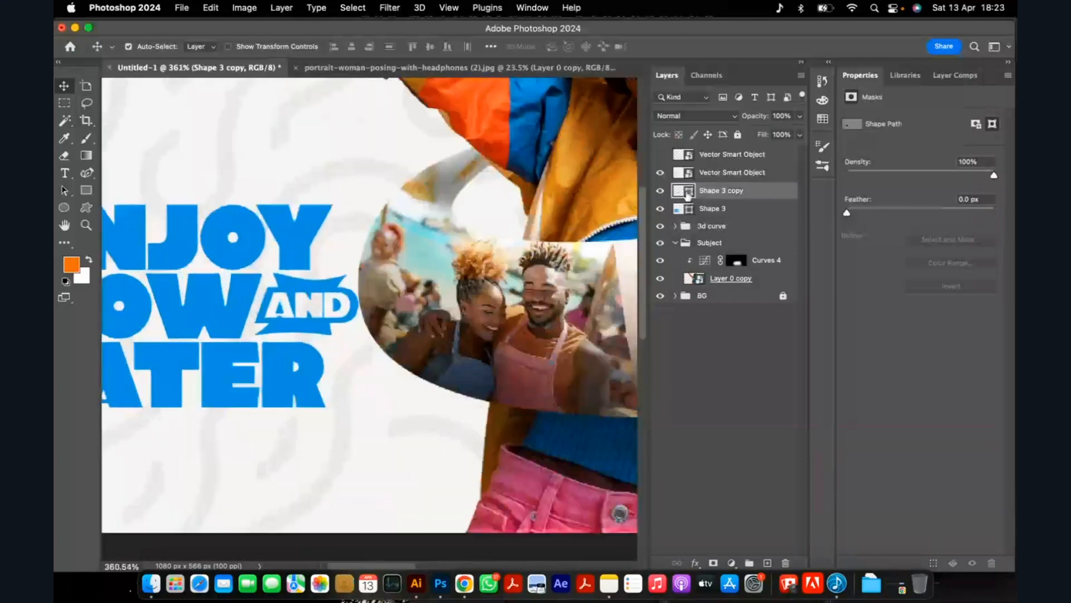
{"action": "double_click", "coordinate": [686, 192]}
{"action": "scroll", "coordinate": [401, 329], "scroll_direction": "down", "scroll_amount": 6}
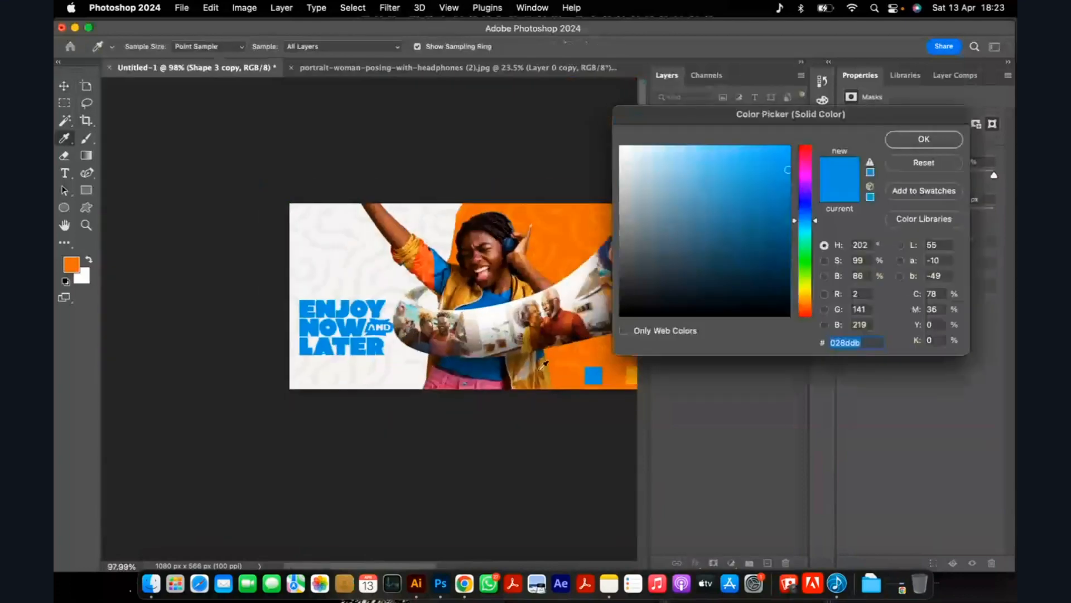
{"action": "scroll", "coordinate": [544, 364], "scroll_direction": "up", "scroll_amount": 5}
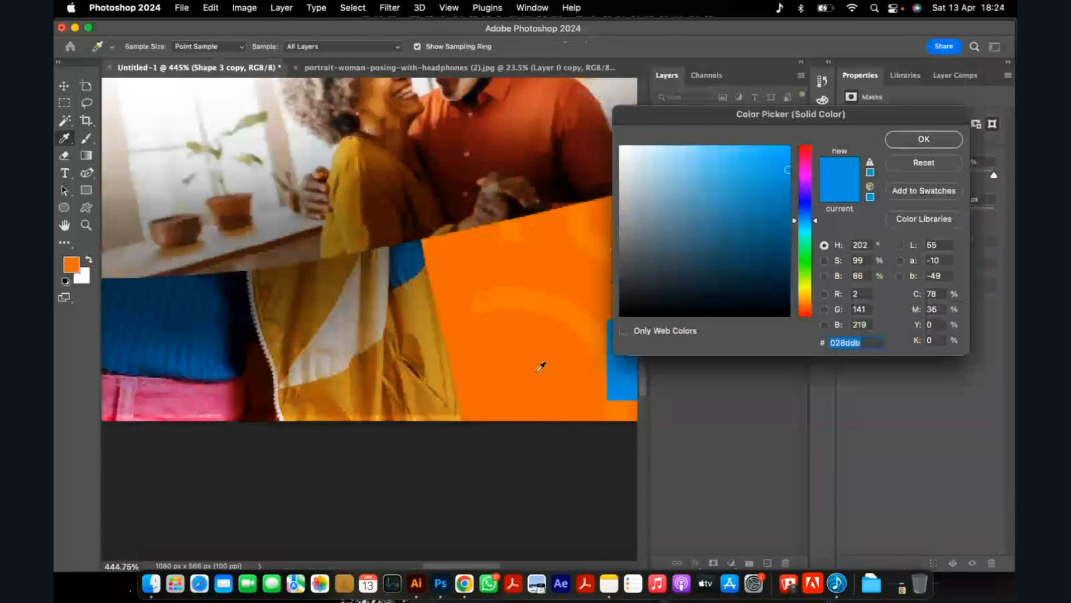
{"action": "scroll", "coordinate": [540, 366], "scroll_direction": "down", "scroll_amount": 3}
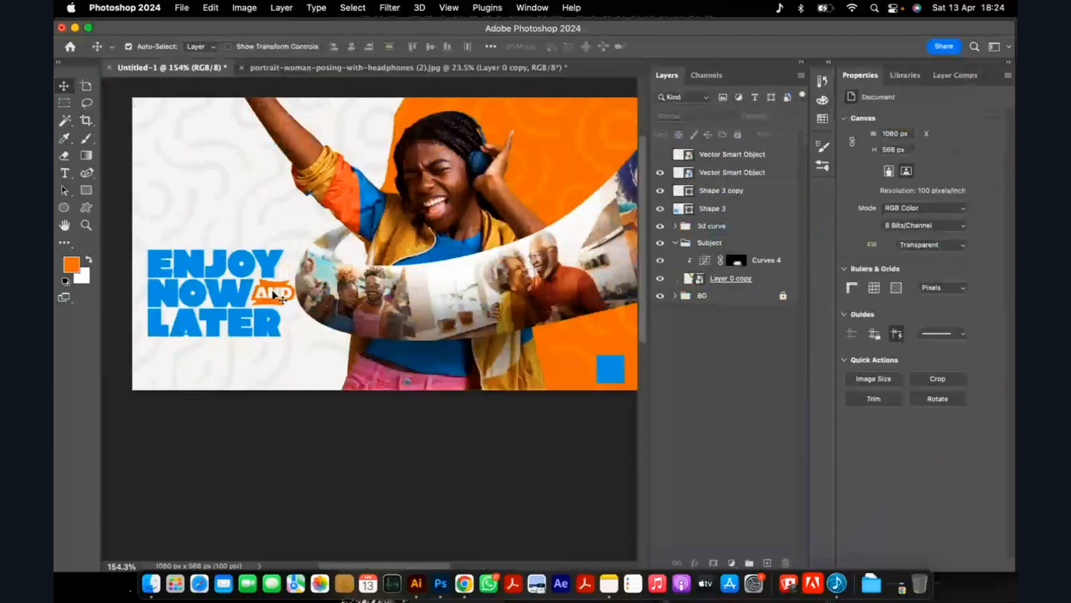
Group the Shape 3 and Shape 3 copy layers and name the group Copy.
{"action": "left_click", "coordinate": [744, 204], "text": "shift"}
{"action": "key", "text": "super+g"}
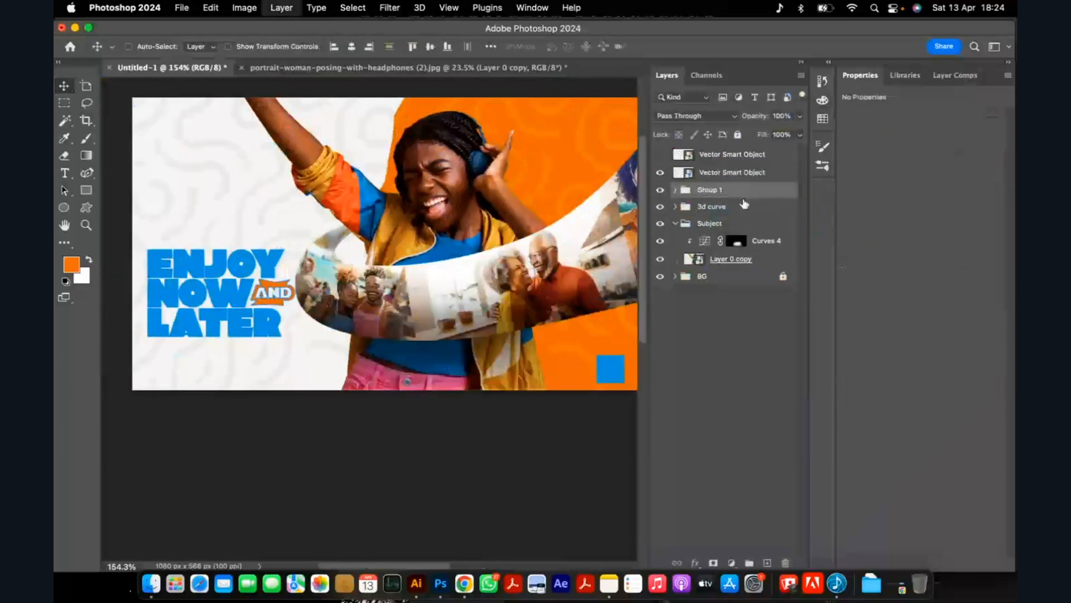
{"action": "double_click", "coordinate": [707, 190]}
{"action": "type", "text": "T"}
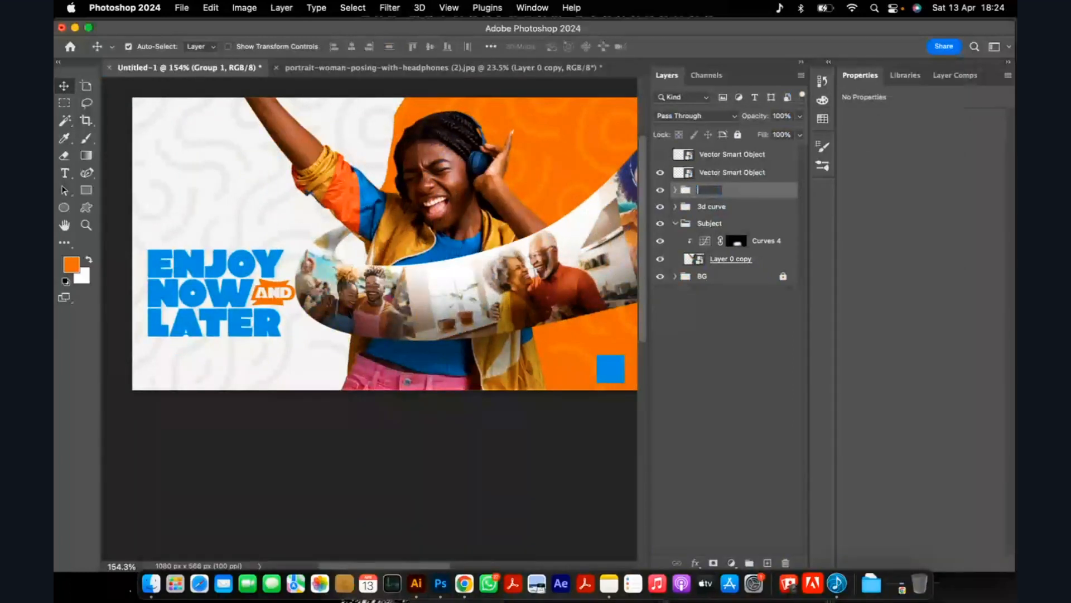
{"action": "type", "text": "Copy"}
{"action": "key", "text": "Return"}
Select the blue lettering together with the orange AND badge and move both up on the white background.
{"action": "scroll", "coordinate": [436, 296], "scroll_direction": "down", "scroll_amount": 1}
{"action": "scroll", "coordinate": [438, 295], "scroll_direction": "down", "scroll_amount": 3}
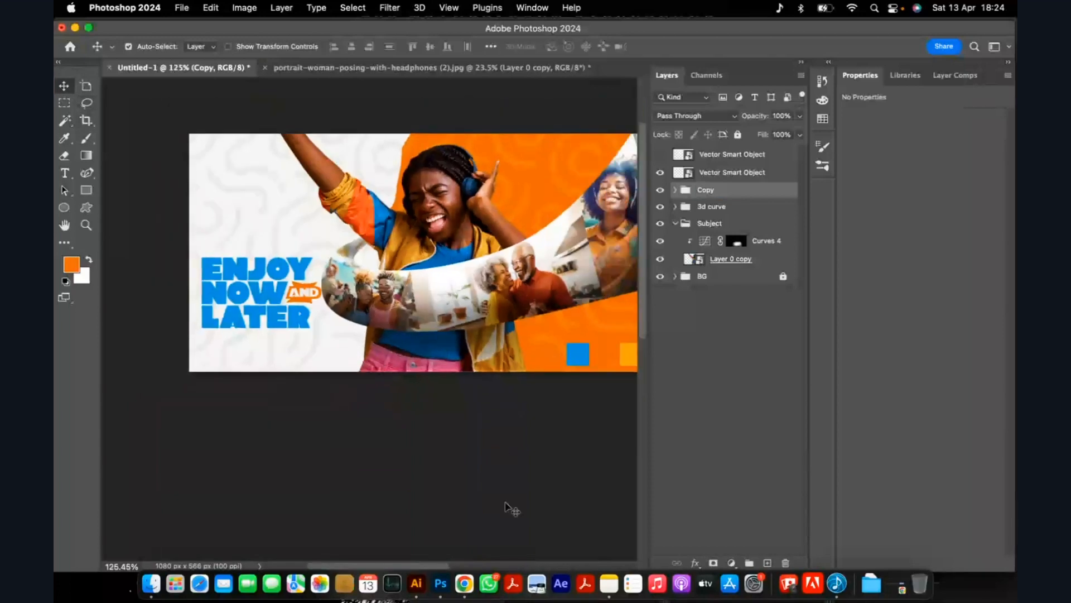
{"action": "left_click", "coordinate": [508, 502]}
{"action": "scroll", "coordinate": [146, 221], "scroll_direction": "up", "scroll_amount": 3}
{"action": "left_click", "coordinate": [255, 291]}
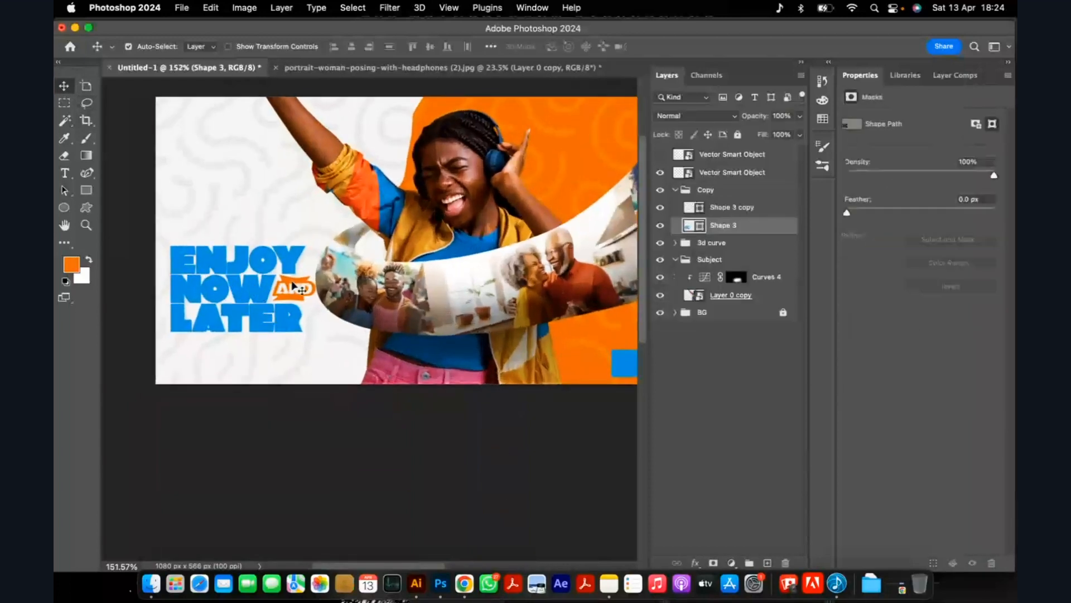
{"action": "left_click", "coordinate": [249, 286], "text": "shift"}
{"action": "left_click_drag", "start_coordinate": [248, 286], "coordinate": [251, 250]}
Examine the headline's placement against the photo curve and subject, both close up and in the full ad.
{"action": "scroll", "coordinate": [251, 277], "scroll_direction": "up", "scroll_amount": 3}
{"action": "scroll", "coordinate": [354, 263], "scroll_direction": "down", "scroll_amount": 5}
{"action": "scroll", "coordinate": [238, 271], "scroll_direction": "up", "scroll_amount": 4}
{"action": "scroll", "coordinate": [239, 271], "scroll_direction": "down", "scroll_amount": 2}
{"action": "scroll", "coordinate": [212, 271], "scroll_direction": "up", "scroll_amount": 3}
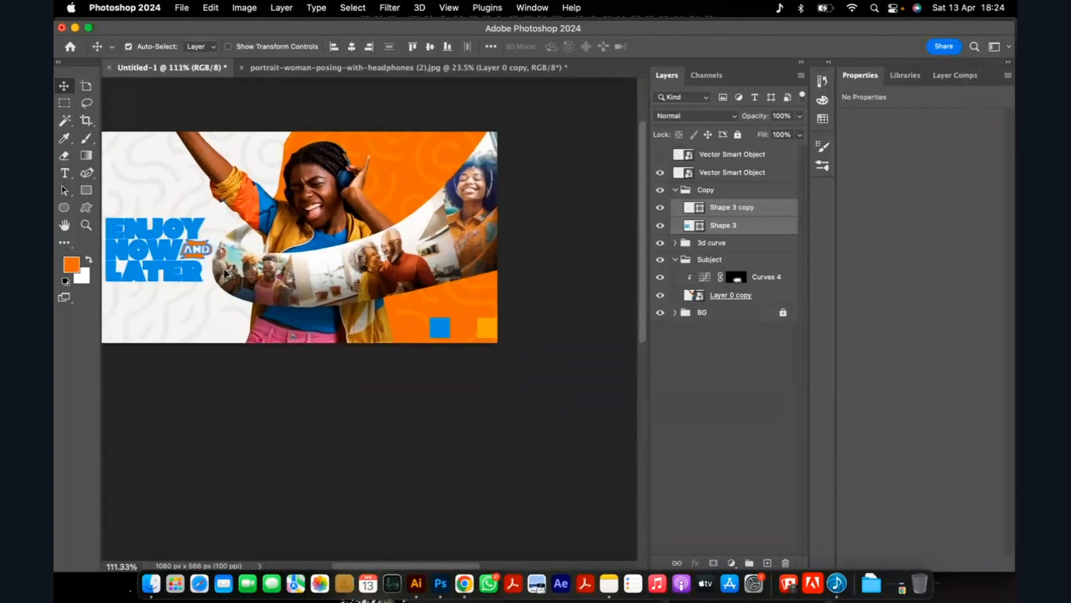
{"action": "scroll", "coordinate": [160, 271], "scroll_direction": "down", "scroll_amount": 3}
{"action": "scroll", "coordinate": [356, 270], "scroll_direction": "up", "scroll_amount": 6}
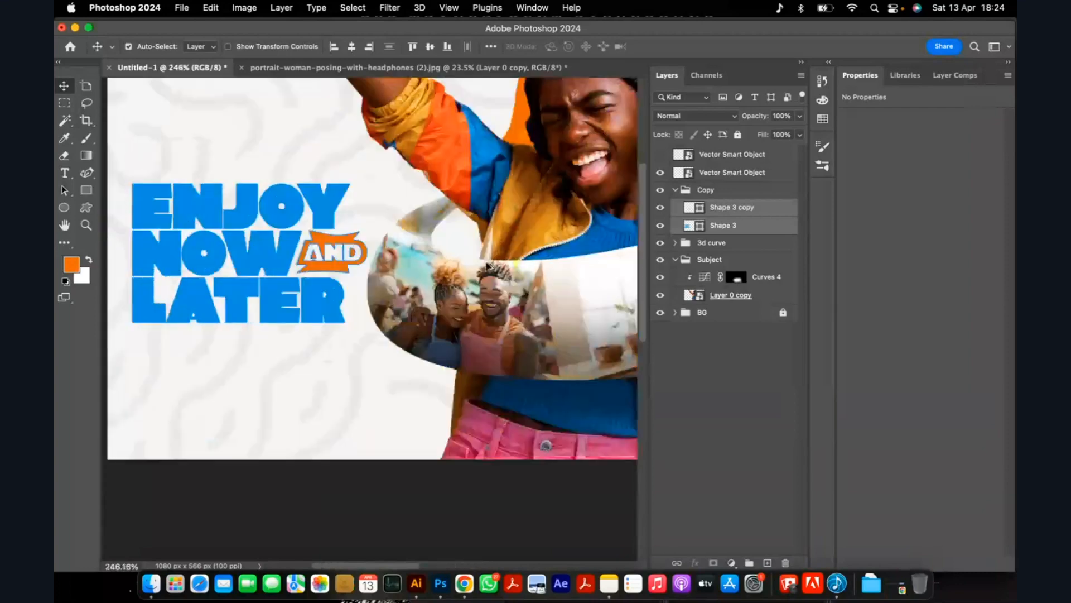
{"action": "scroll", "coordinate": [357, 269], "scroll_direction": "down", "scroll_amount": 3}
{"action": "scroll", "coordinate": [358, 258], "scroll_direction": "down", "scroll_amount": 3}
{"action": "scroll", "coordinate": [413, 248], "scroll_direction": "up", "scroll_amount": 2}
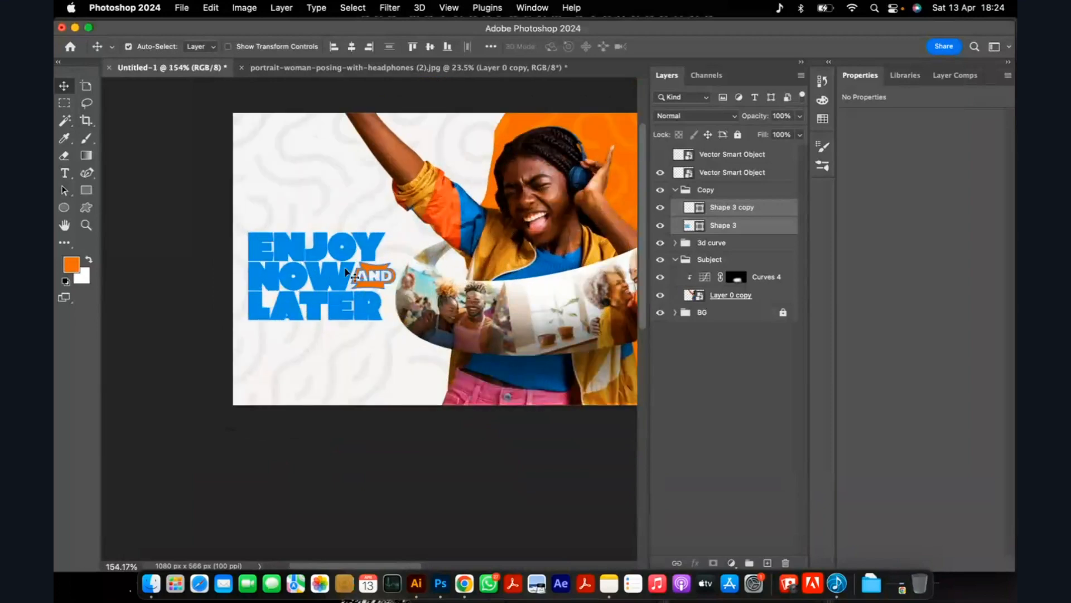
{"action": "scroll", "coordinate": [341, 265], "scroll_direction": "down", "scroll_amount": 1}
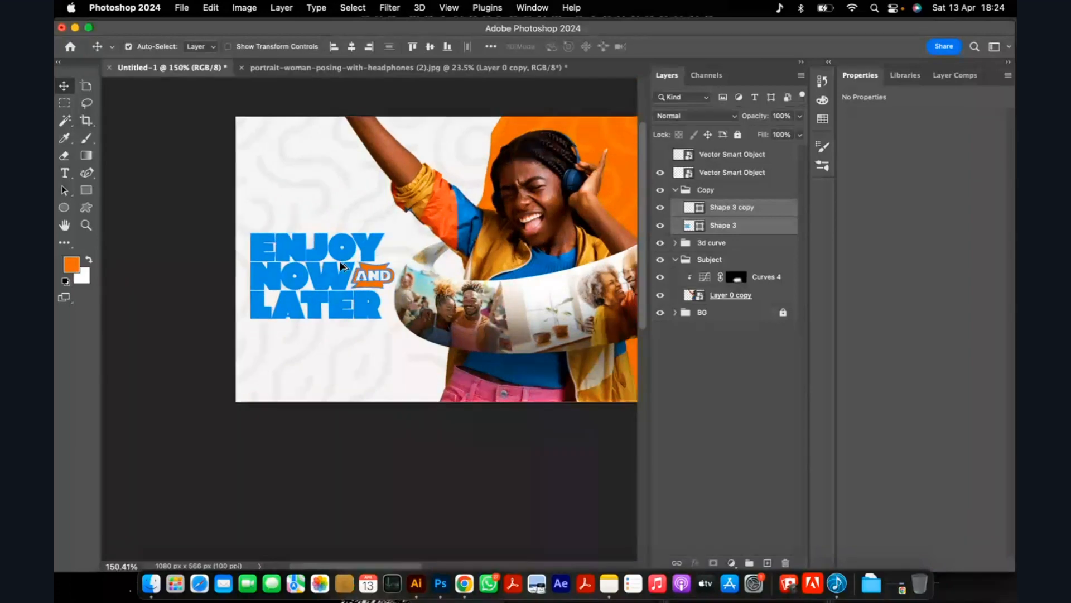
{"action": "scroll", "coordinate": [341, 266], "scroll_direction": "down", "scroll_amount": 1}
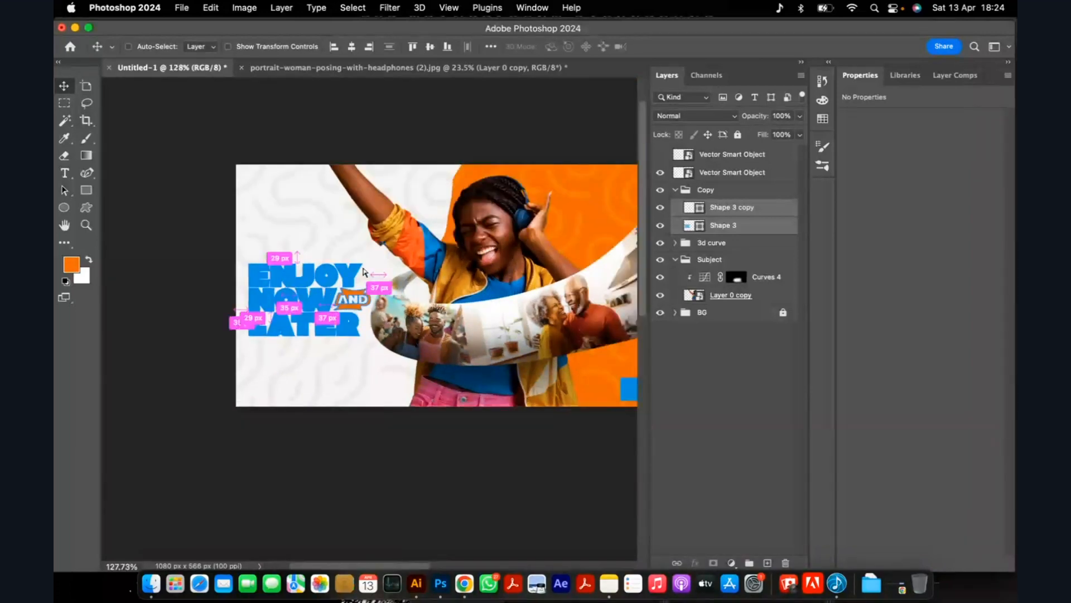
Free-transform the headline with its AND badge and rotate it counterclockwise to about -2.23°.
{"action": "key", "text": "super+t"}
{"action": "scroll", "coordinate": [321, 300], "scroll_direction": "up", "scroll_amount": 5}
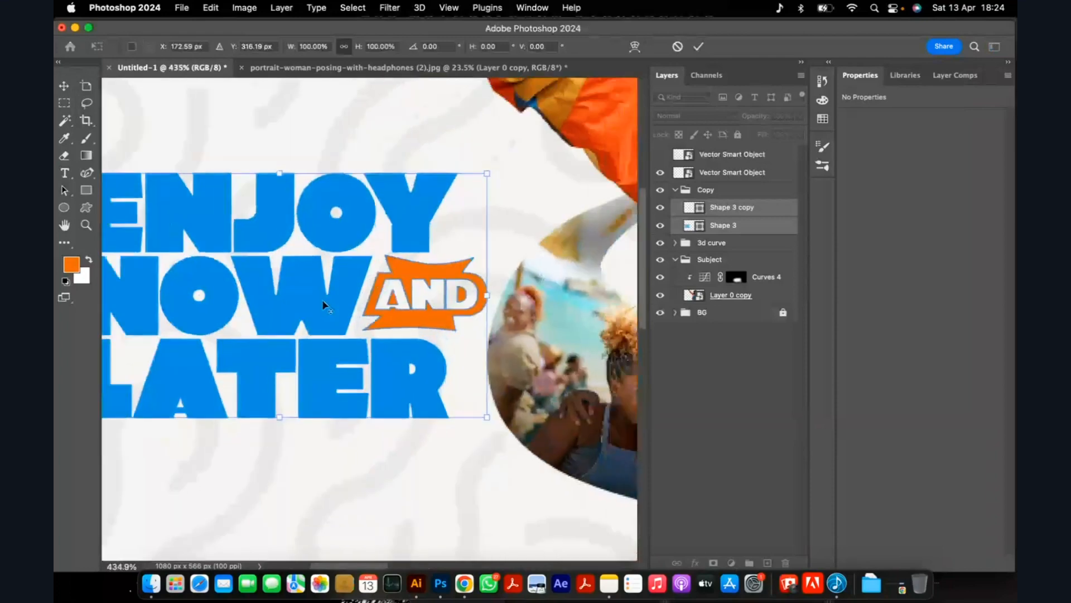
{"action": "right_click", "coordinate": [323, 300]}
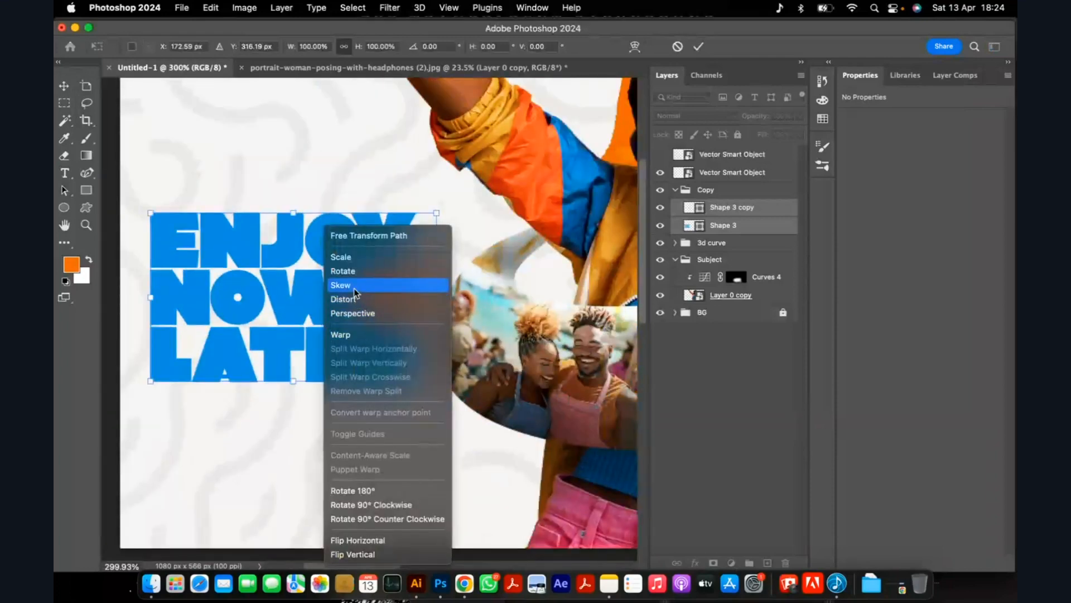
{"action": "left_click", "coordinate": [354, 258]}
{"action": "left_click_drag", "start_coordinate": [439, 199], "coordinate": [436, 191]}
{"action": "scroll", "coordinate": [309, 280], "scroll_direction": "down", "scroll_amount": 3}
Skew the headline and AND badge so they slant upward to the right, about -9.26° rotation and -7.03° horizontal skew.
{"action": "right_click", "coordinate": [310, 285]}
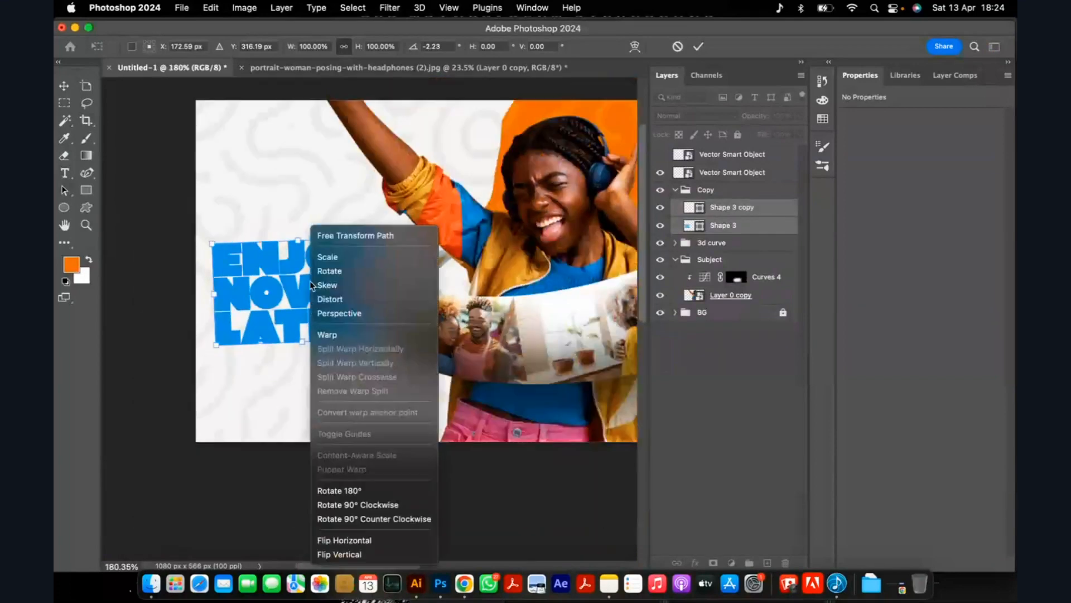
{"action": "left_click", "coordinate": [390, 286]}
{"action": "left_click_drag", "start_coordinate": [394, 291], "coordinate": [392, 274]}
{"action": "left_click_drag", "start_coordinate": [216, 295], "coordinate": [216, 297]}
{"action": "scroll", "coordinate": [297, 293], "scroll_direction": "down", "scroll_amount": 1}
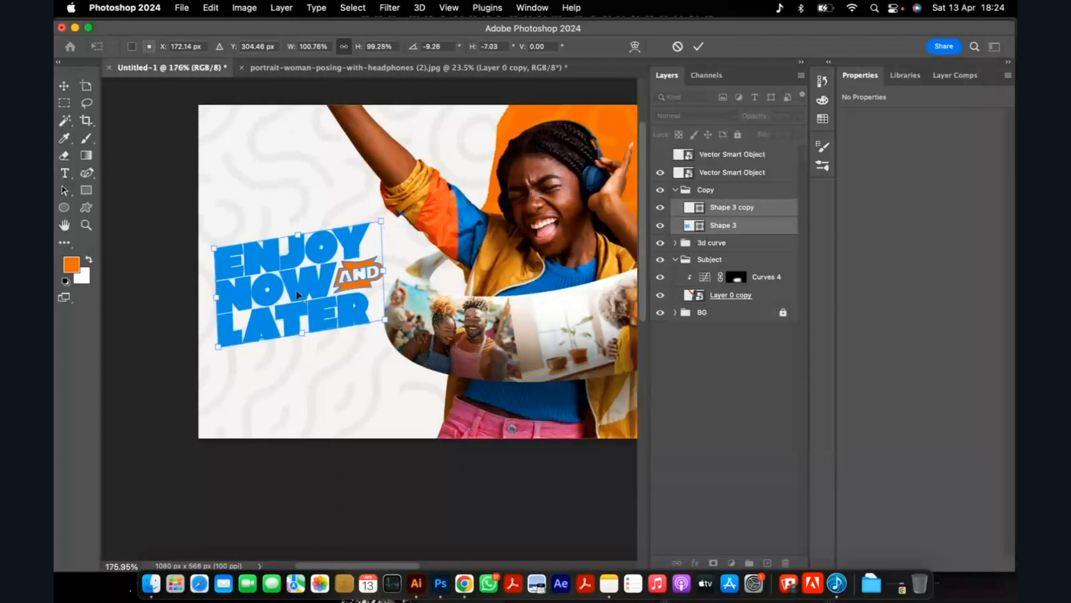
{"action": "scroll", "coordinate": [298, 293], "scroll_direction": "down", "scroll_amount": 5}
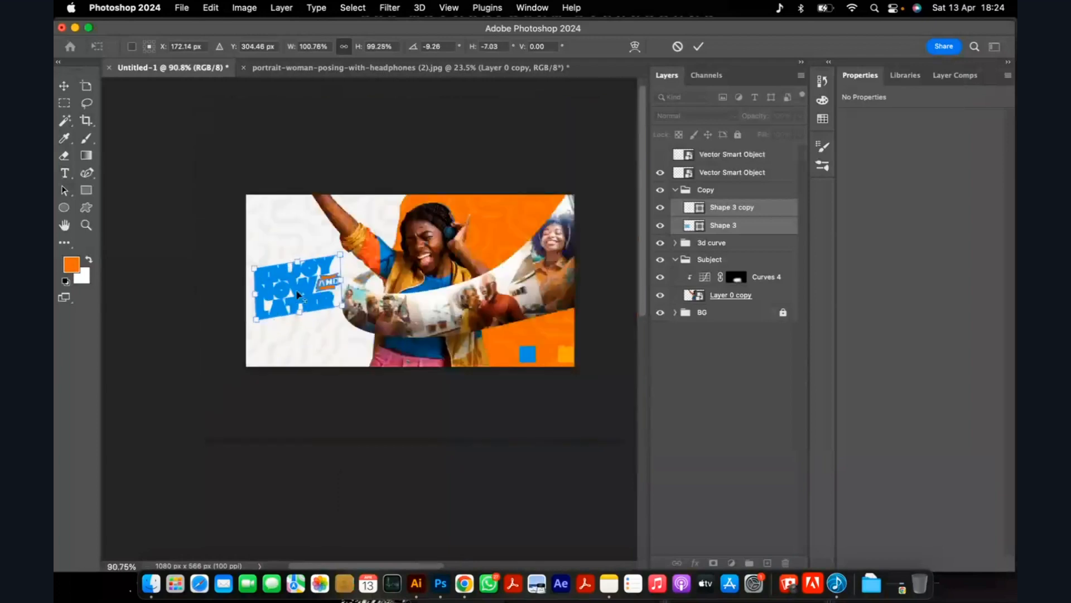
{"action": "scroll", "coordinate": [298, 293], "scroll_direction": "up", "scroll_amount": 4}
{"action": "key", "text": "Return"}
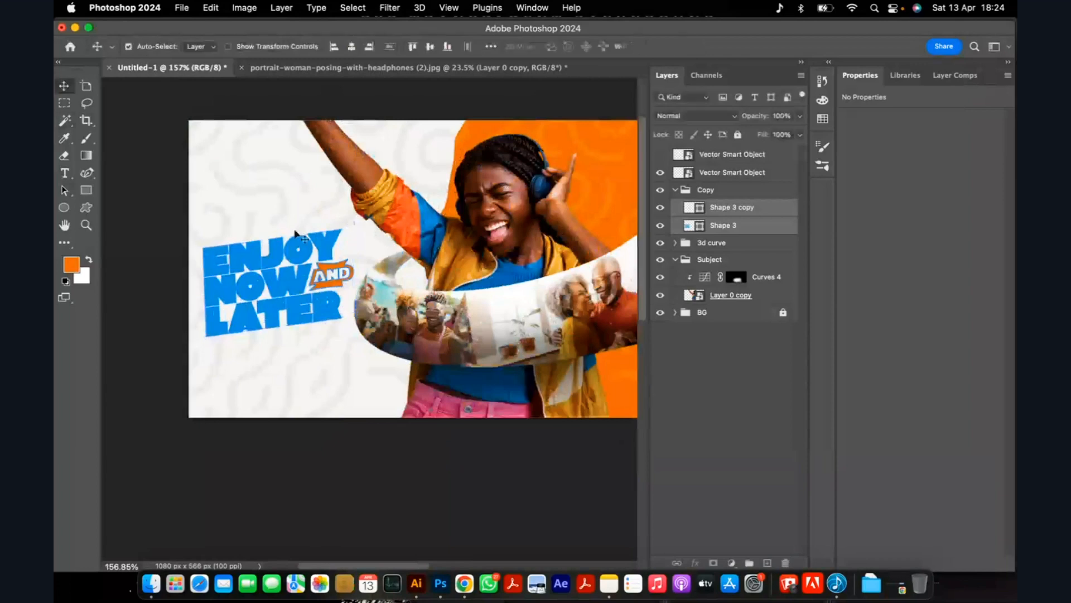
Move the slanted headline slightly right and up, to about X 178 px and Y 308 px.
{"action": "key", "text": "ctrl+t"}
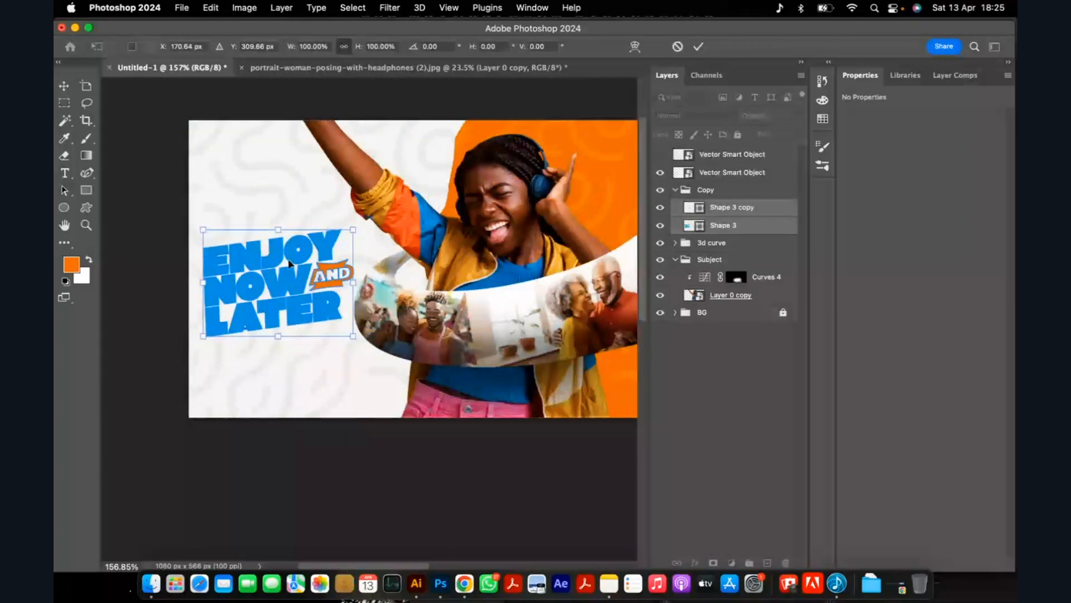
{"action": "left_click_drag", "start_coordinate": [289, 264], "coordinate": [286, 274]}
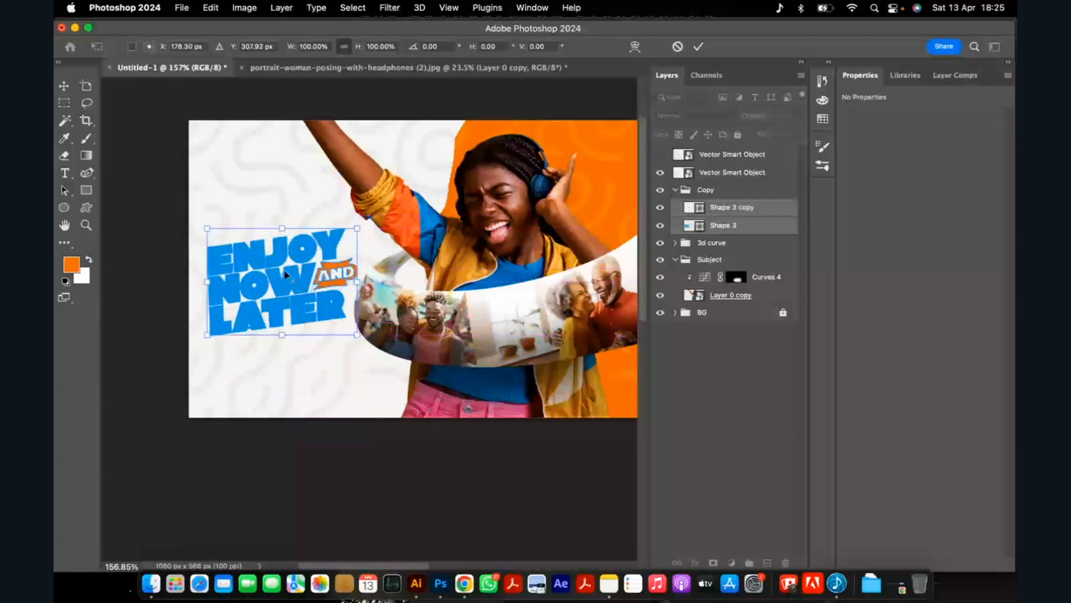
{"action": "key", "text": "Return"}
{"action": "scroll", "coordinate": [287, 274], "scroll_direction": "down", "scroll_amount": 8}
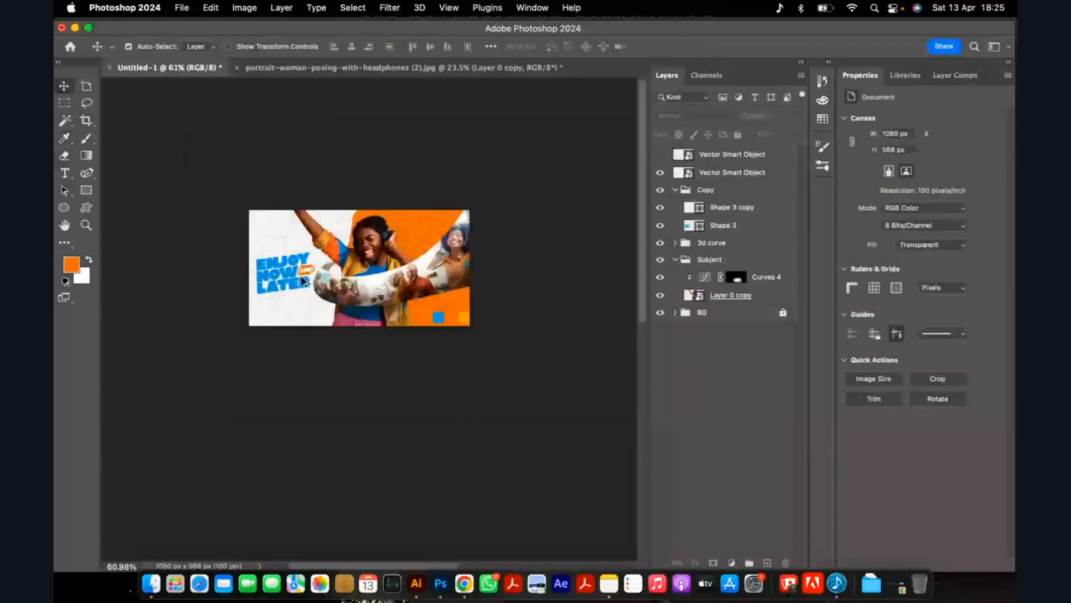
Hide the smart object layer holding the blue and orange swatches in the ad's lower corner.
{"action": "scroll", "coordinate": [304, 281], "scroll_direction": "up", "scroll_amount": 5}
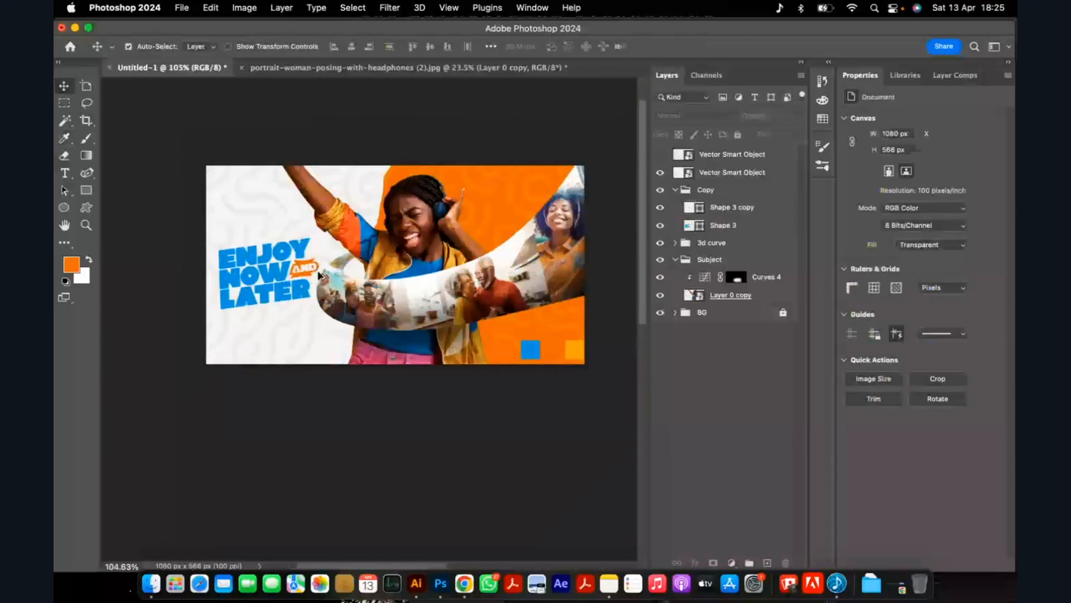
{"action": "scroll", "coordinate": [320, 275], "scroll_direction": "up", "scroll_amount": 3}
{"action": "scroll", "coordinate": [310, 275], "scroll_direction": "down", "scroll_amount": 1}
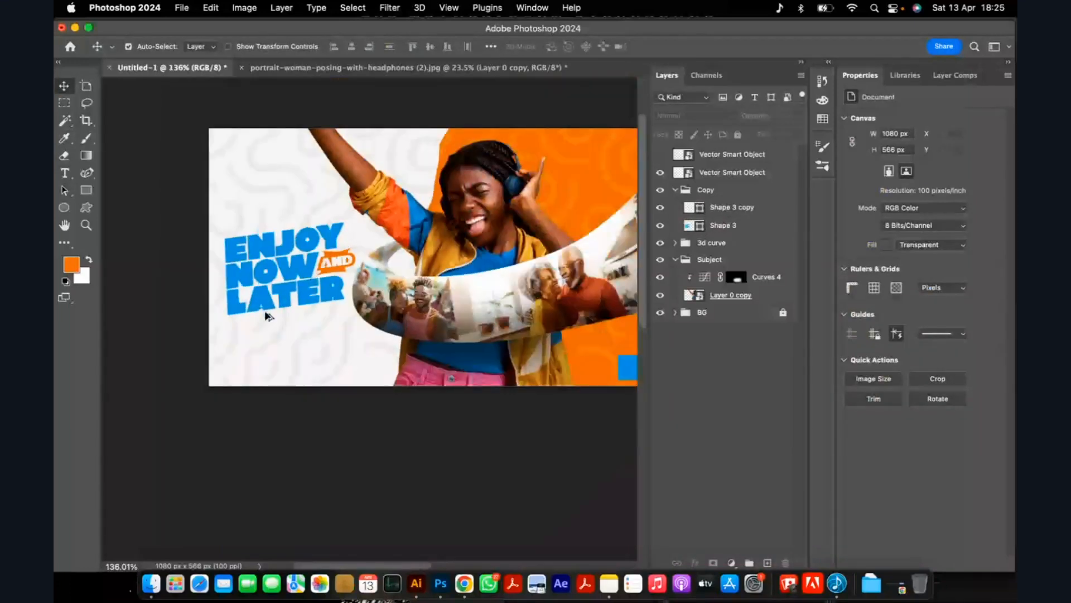
{"action": "scroll", "coordinate": [268, 327], "scroll_direction": "up", "scroll_amount": 1}
{"action": "scroll", "coordinate": [266, 326], "scroll_direction": "down", "scroll_amount": 2}
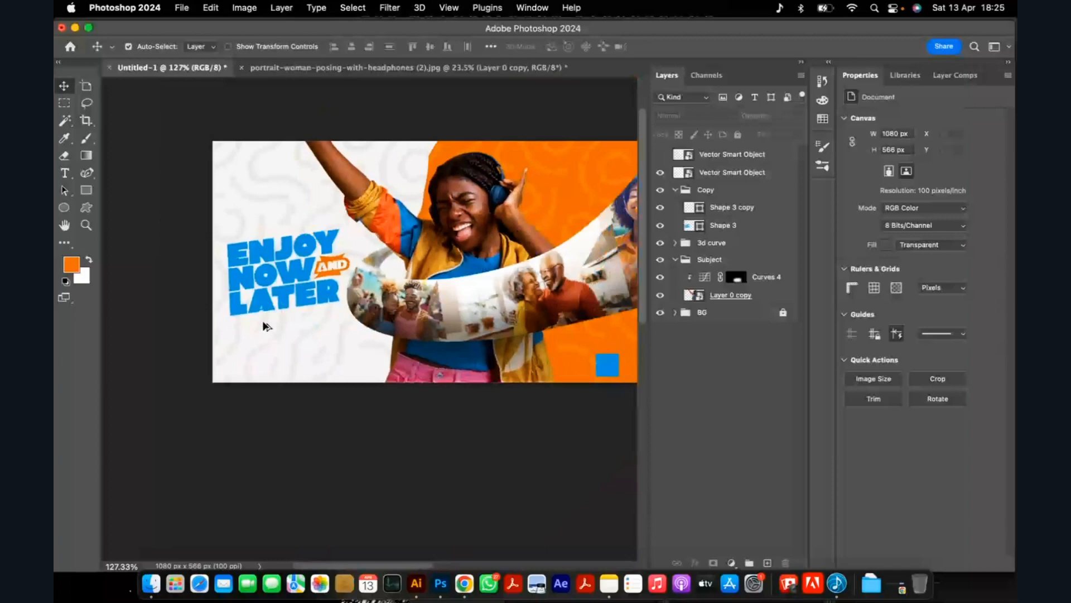
{"action": "scroll", "coordinate": [366, 321], "scroll_direction": "down", "scroll_amount": 2}
{"action": "left_click", "coordinate": [574, 360]}
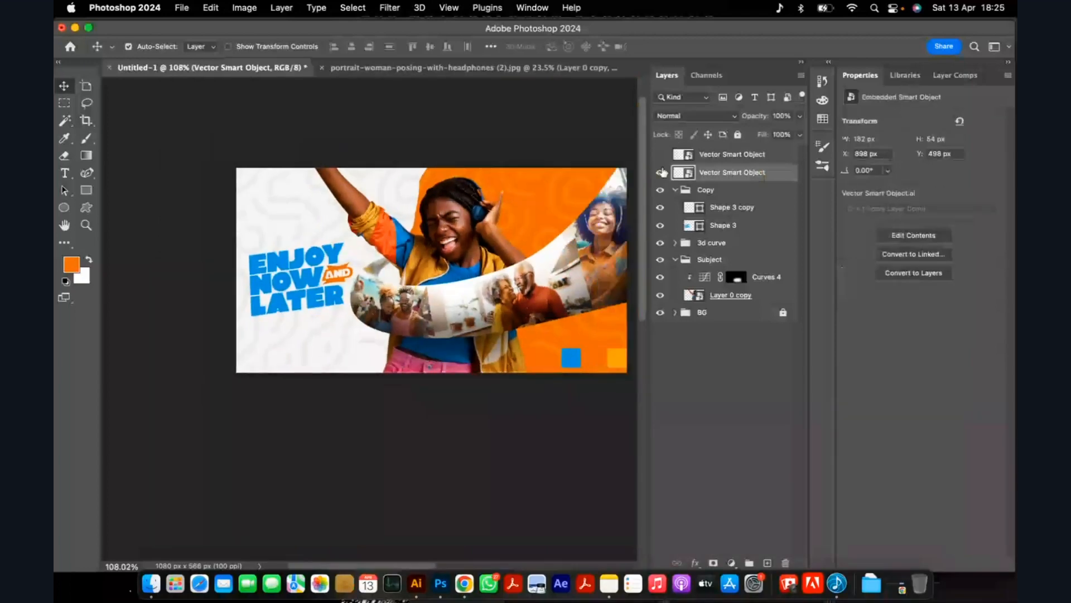
{"action": "left_click", "coordinate": [661, 173]}
Draw a white rectangle about 251 × 90 px below the slanted headline, at about X 36 px and Y 427 px.
{"action": "scroll", "coordinate": [312, 331], "scroll_direction": "down", "scroll_amount": 3}
{"action": "scroll", "coordinate": [313, 331], "scroll_direction": "up", "scroll_amount": 5}
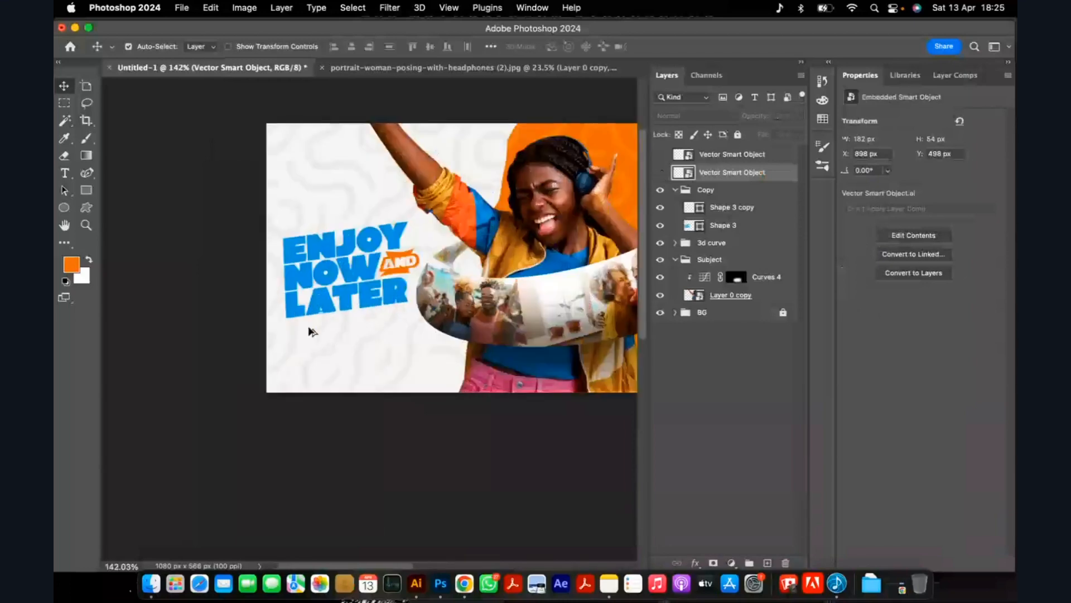
{"action": "scroll", "coordinate": [311, 331], "scroll_direction": "up", "scroll_amount": 3}
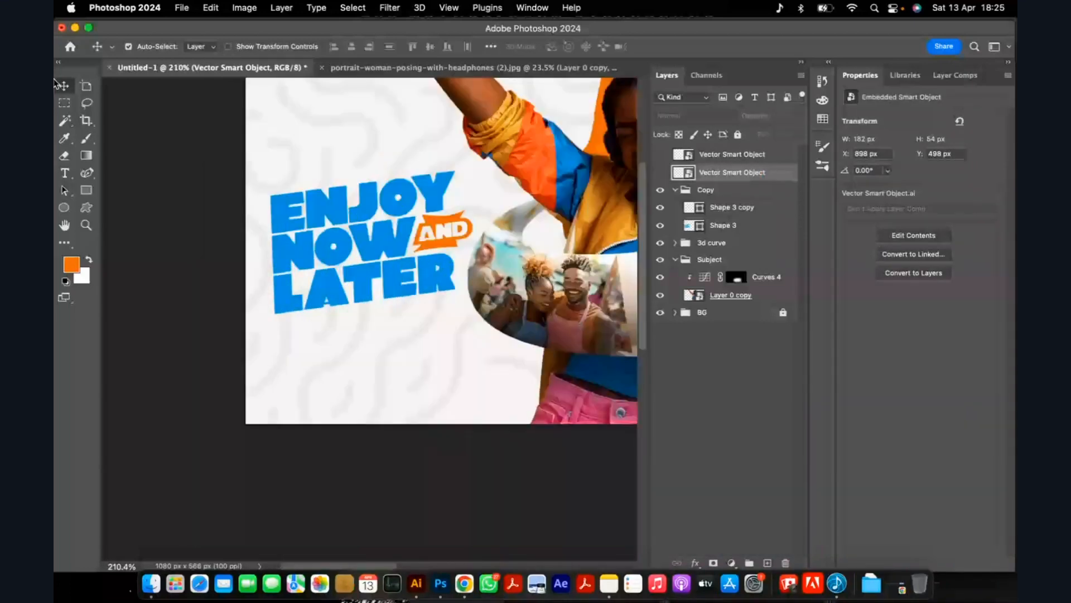
{"action": "left_click", "coordinate": [86, 189]}
{"action": "left_click_drag", "start_coordinate": [271, 326], "coordinate": [447, 388]}
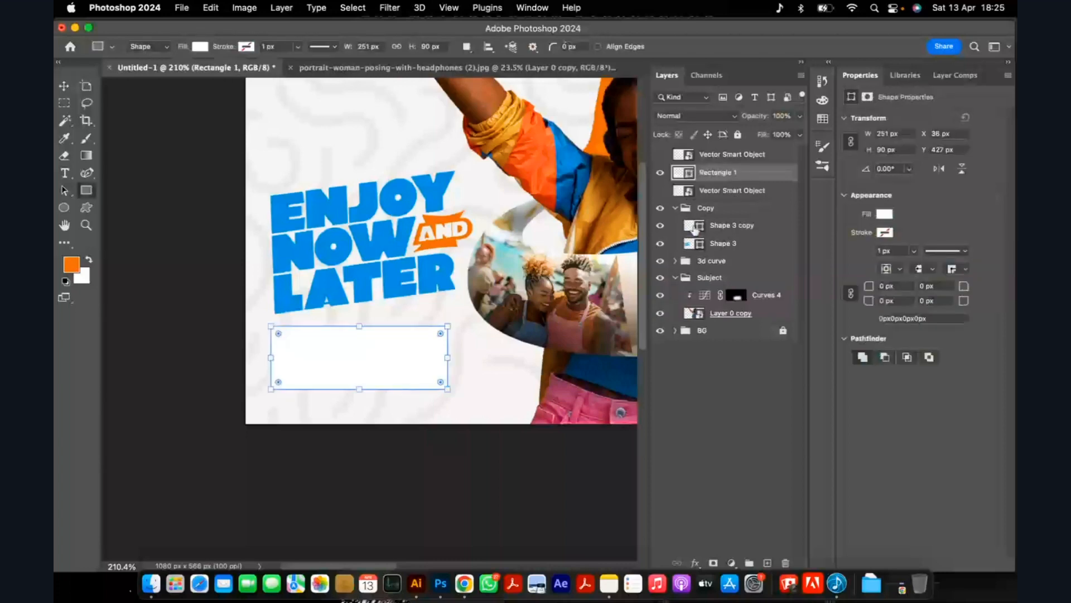
Change the rectangle's fill to dark grey #414042, with cyan at 0%.
{"action": "double_click", "coordinate": [689, 175]}
{"action": "left_click", "coordinate": [618, 284]}
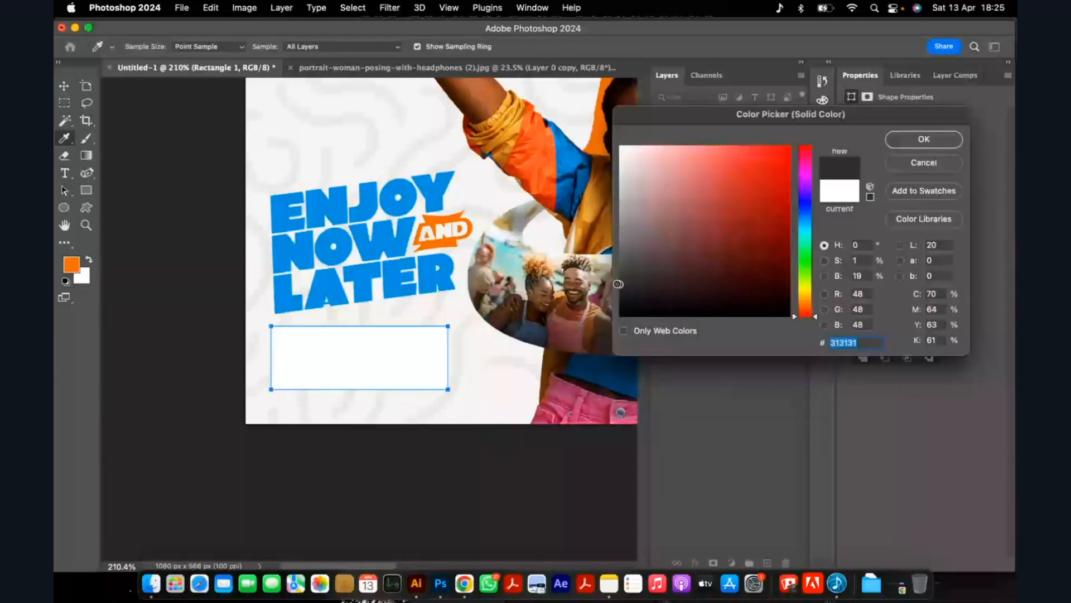
{"action": "left_click_drag", "start_coordinate": [938, 294], "coordinate": [900, 304]}
{"action": "type", "text": "0"}
{"action": "key", "text": "Tab"}
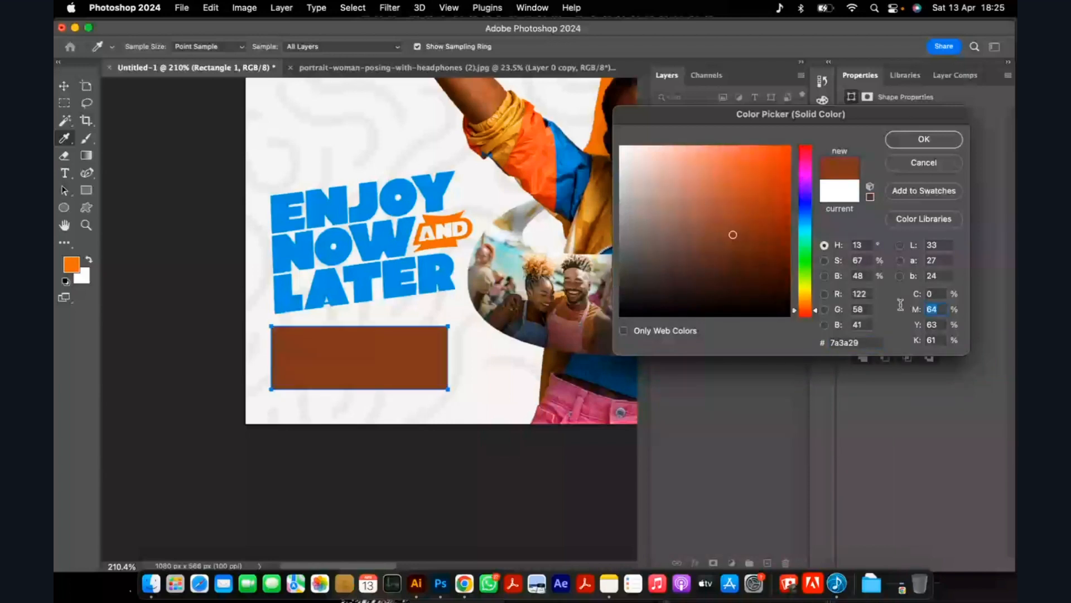
{"action": "key", "text": "Escape"}
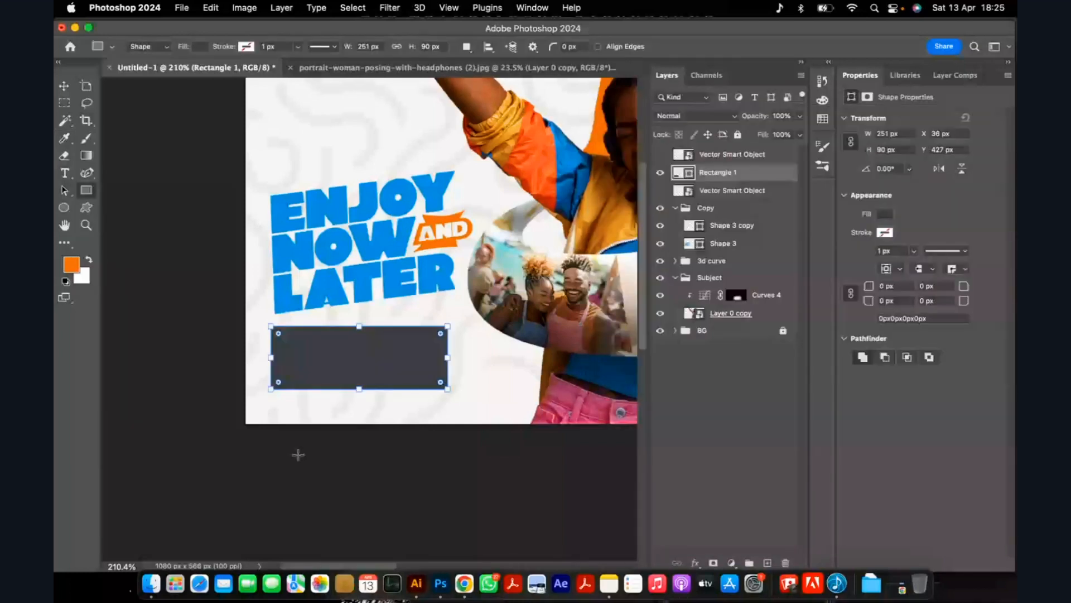
Round all four corners of the dark rectangle to 19 px and deselect it.
{"action": "scroll", "coordinate": [438, 343], "scroll_direction": "up", "scroll_amount": 3}
{"action": "left_click_drag", "start_coordinate": [440, 333], "coordinate": [433, 340]}
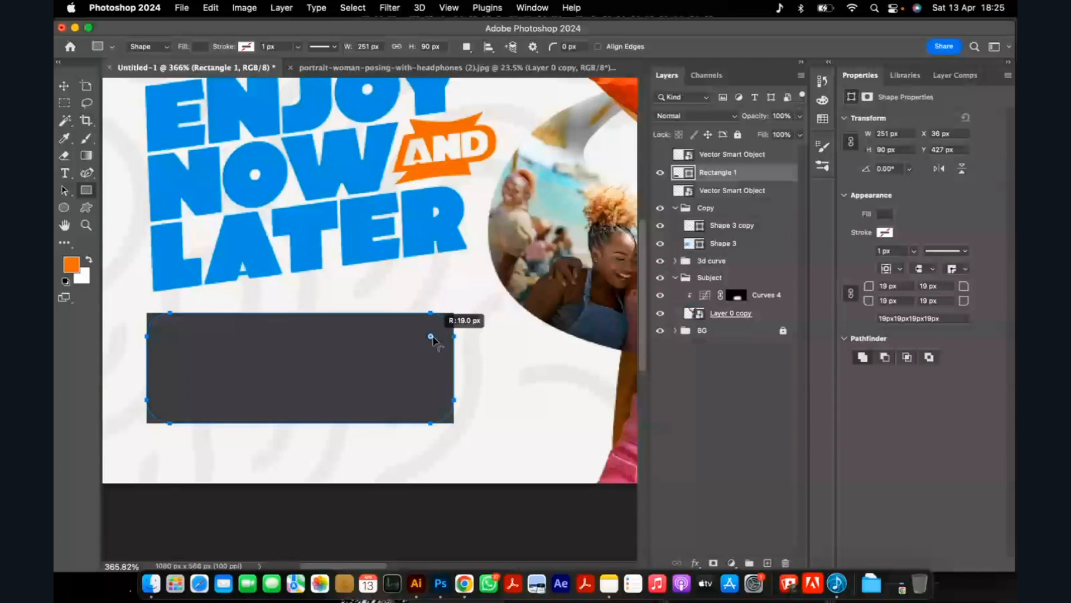
{"action": "key", "text": "v"}
{"action": "scroll", "coordinate": [384, 488], "scroll_direction": "down", "scroll_amount": 2}
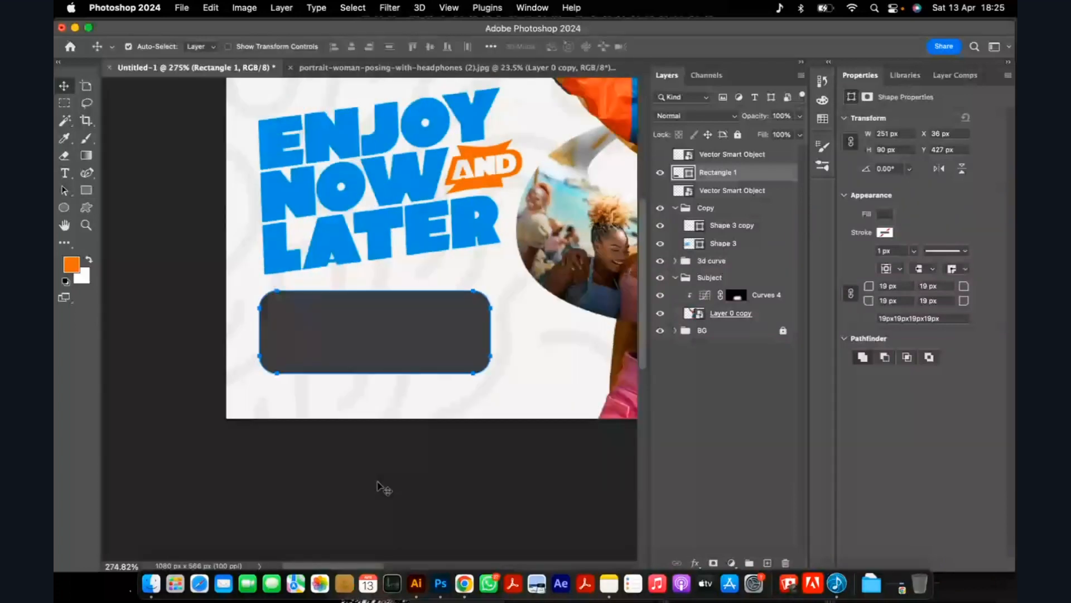
{"action": "left_click", "coordinate": [378, 482]}
{"action": "scroll", "coordinate": [299, 350], "scroll_direction": "down", "scroll_amount": 6}
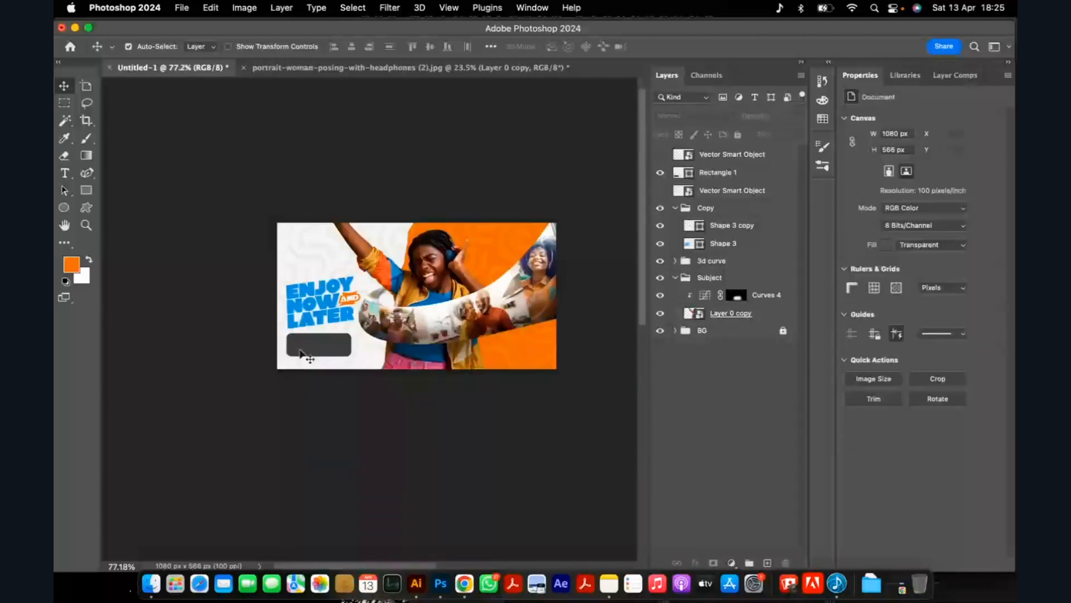
Start a new text layer above the headline in the Copy group and clear its placeholder text.
{"action": "left_click", "coordinate": [300, 354]}
{"action": "scroll", "coordinate": [300, 353], "scroll_direction": "up", "scroll_amount": 3}
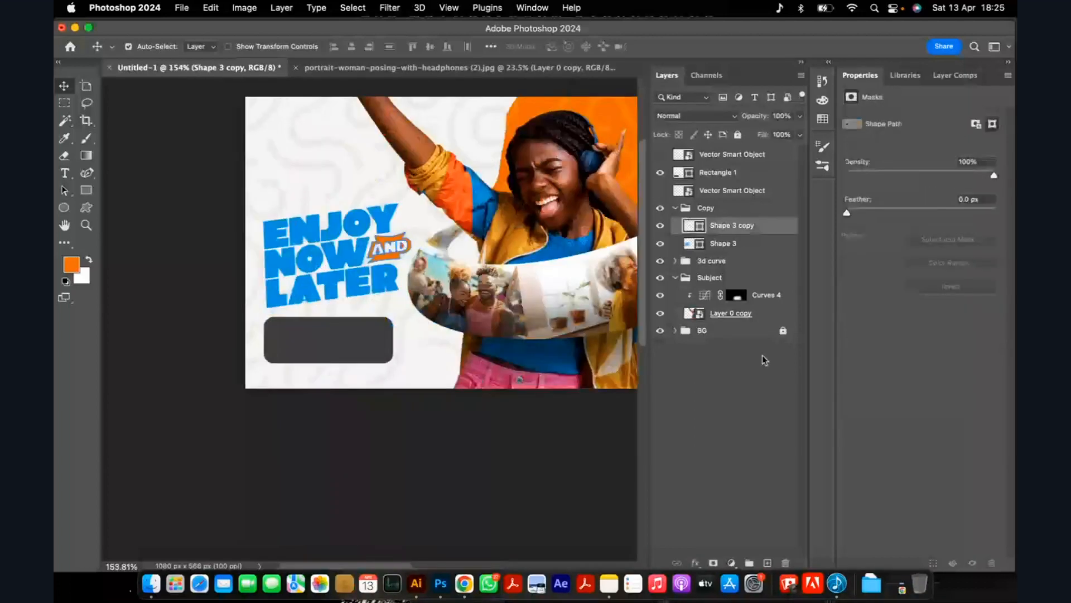
{"action": "key", "text": "super+alt+shift+n"}
{"action": "left_click", "coordinate": [64, 172]}
{"action": "left_click", "coordinate": [319, 159]}
{"action": "scroll", "coordinate": [323, 141], "scroll_direction": "up", "scroll_amount": 1}
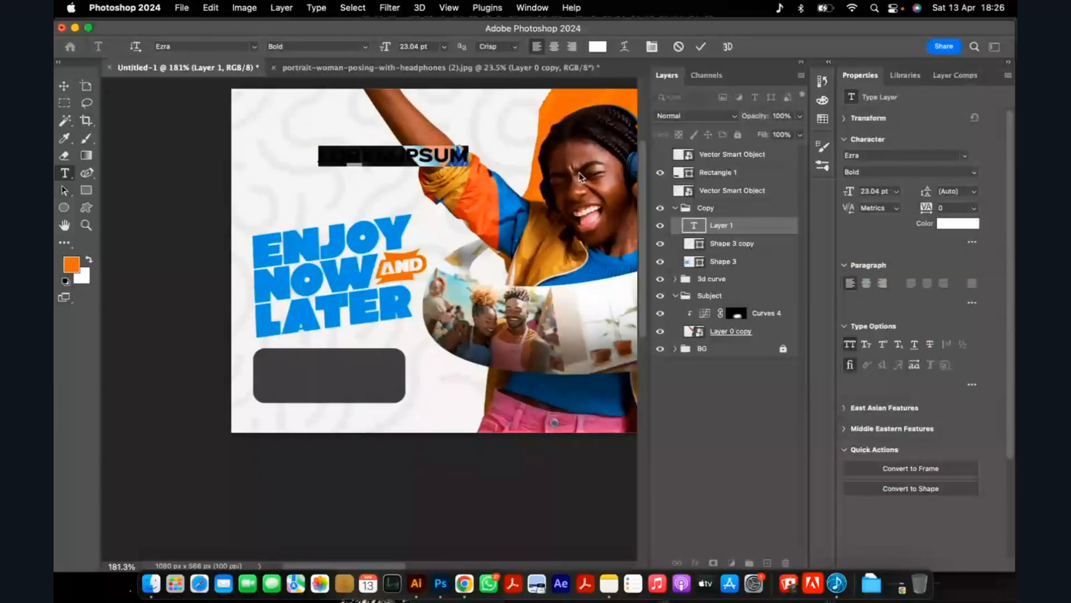
{"action": "key", "text": "BackSpace"}
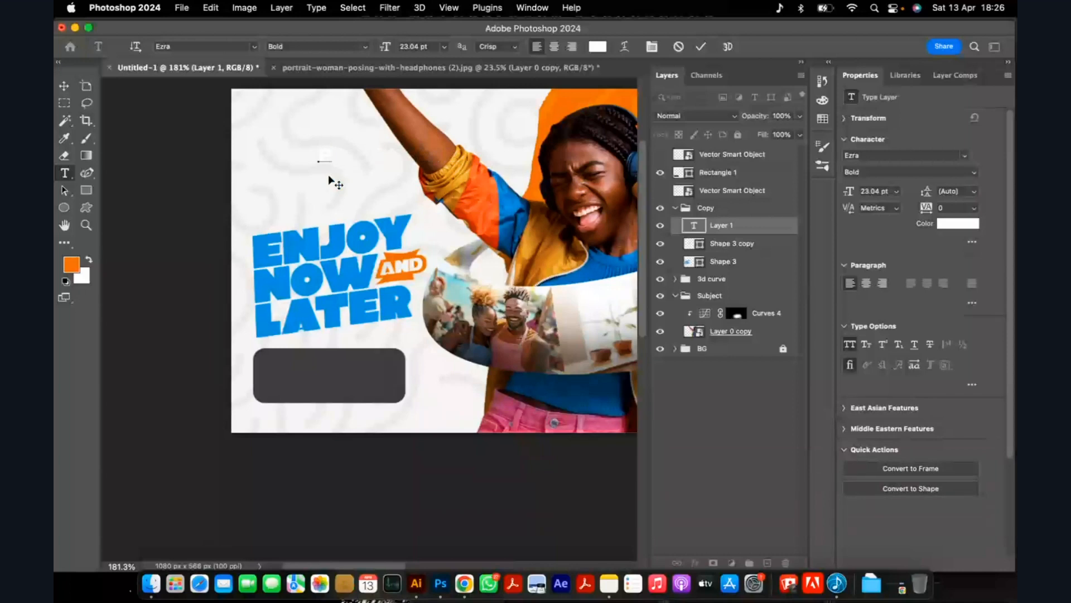
Set the new text's colour to dark grey #414042, sampled from the rounded rectangle.
{"action": "key", "text": "super+a"}
{"action": "left_click", "coordinate": [958, 223]}
{"action": "left_click", "coordinate": [370, 374]}
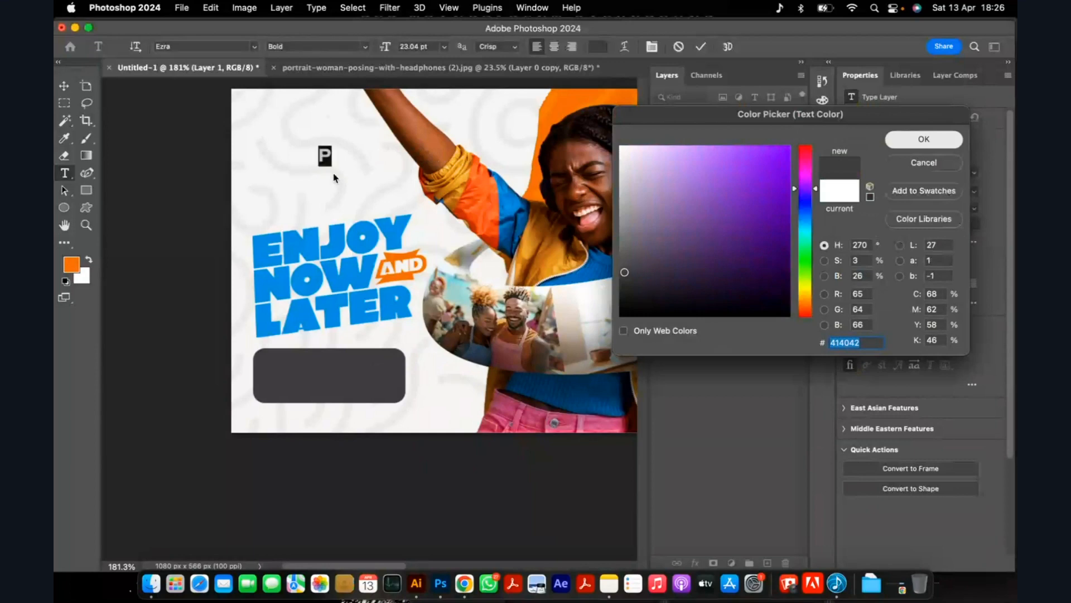
{"action": "key", "text": "Return"}
Enter "Plan the fun Now!" in all caps on two lines, breaking after "the".
{"action": "scroll", "coordinate": [307, 158], "scroll_direction": "up", "scroll_amount": 3}
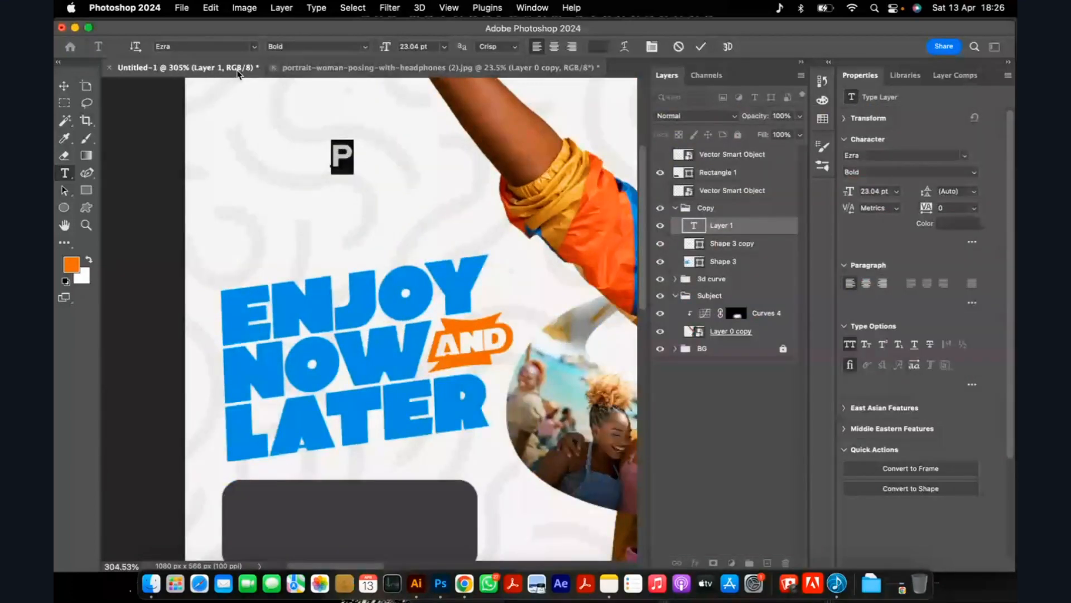
{"action": "scroll", "coordinate": [278, 196], "scroll_direction": "down", "scroll_amount": 2}
{"action": "type", "text": "PL"}
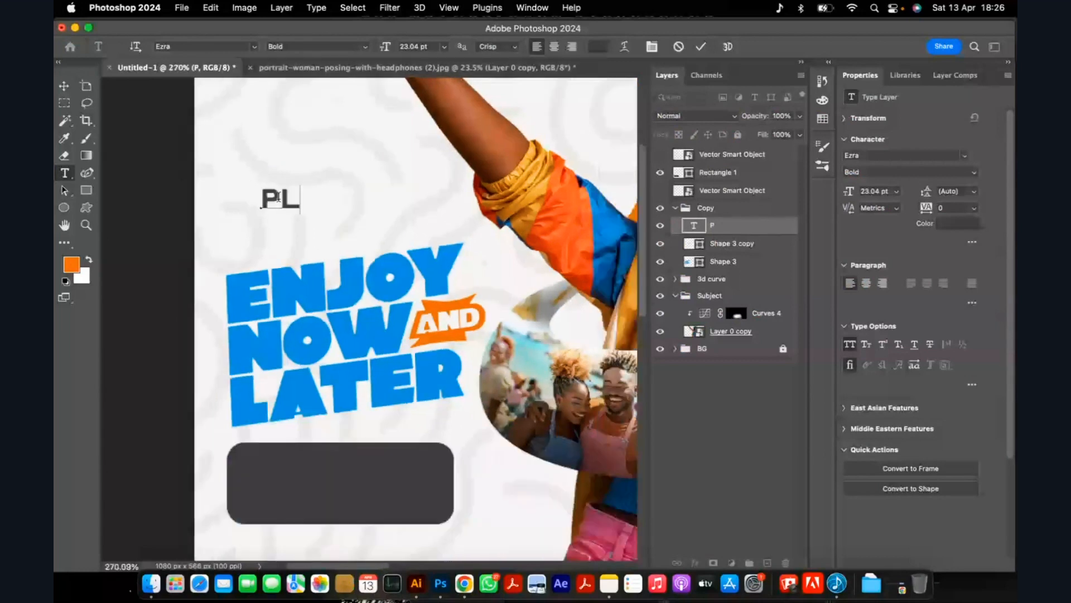
{"action": "type", "text": "AN THE"}
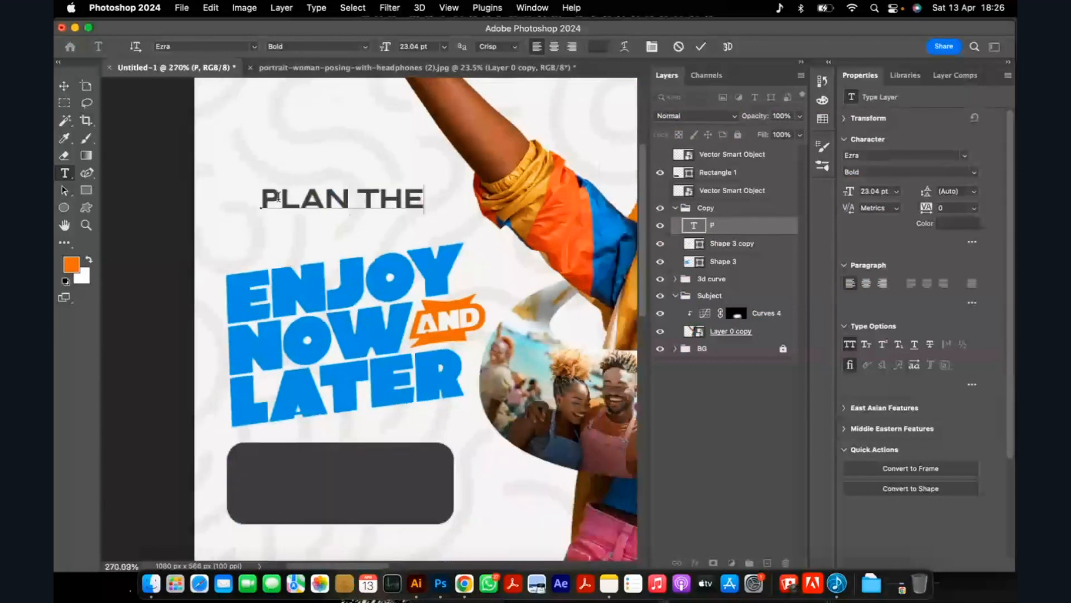
{"action": "key", "text": "Return"}
{"action": "type", "text": "FUN NOW!"}
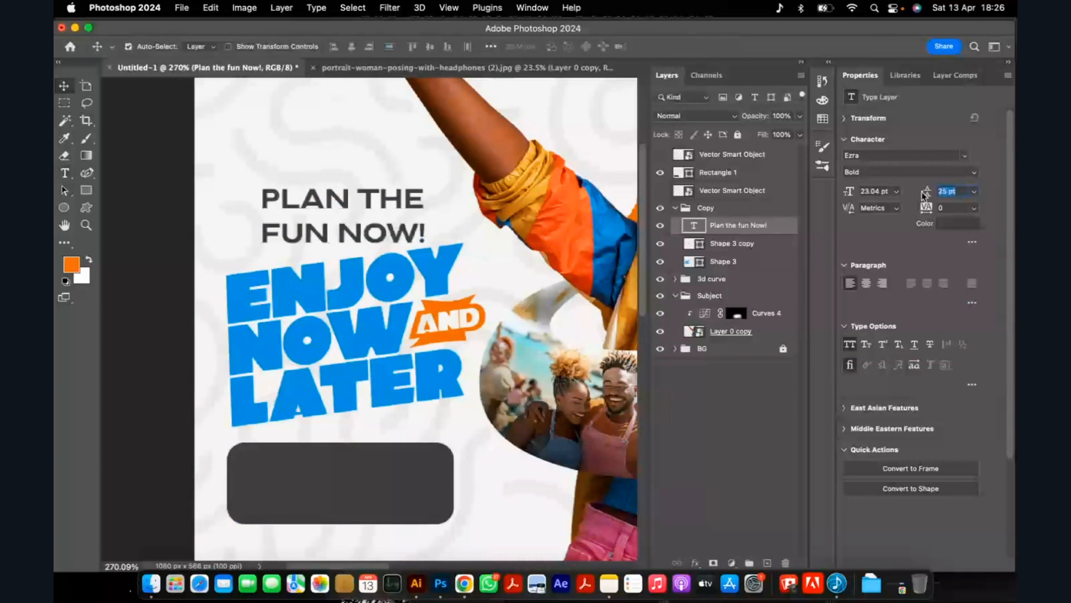
Set the text's leading to 20 pt and move the text onto the dark rounded rectangle.
{"action": "type", "text": "20"}
{"action": "key", "text": "Return"}
{"action": "scroll", "coordinate": [377, 167], "scroll_direction": "down", "scroll_amount": 5}
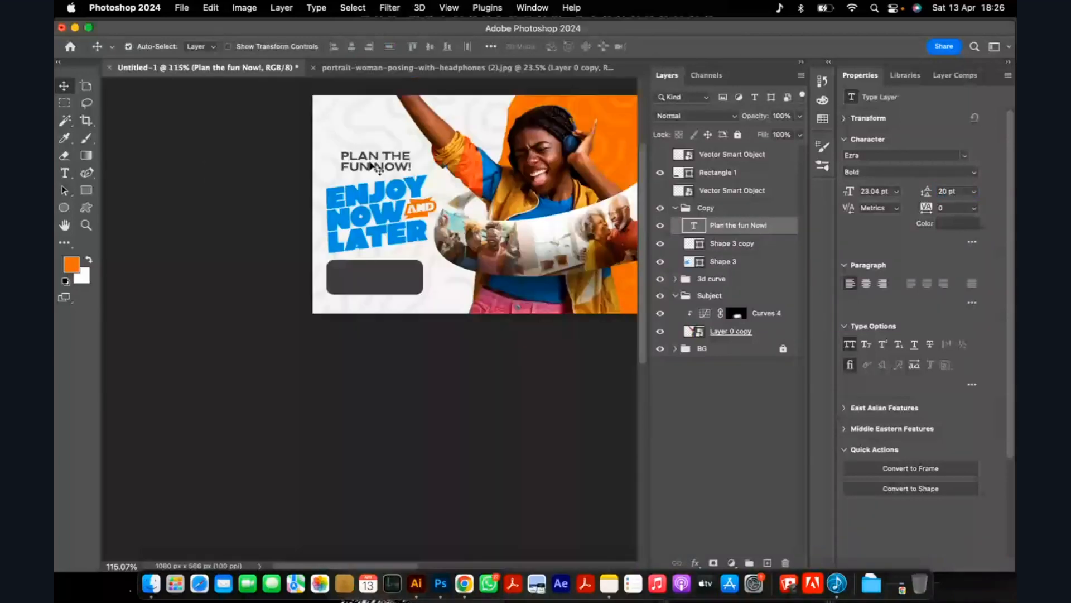
{"action": "left_click_drag", "start_coordinate": [372, 166], "coordinate": [367, 278]}
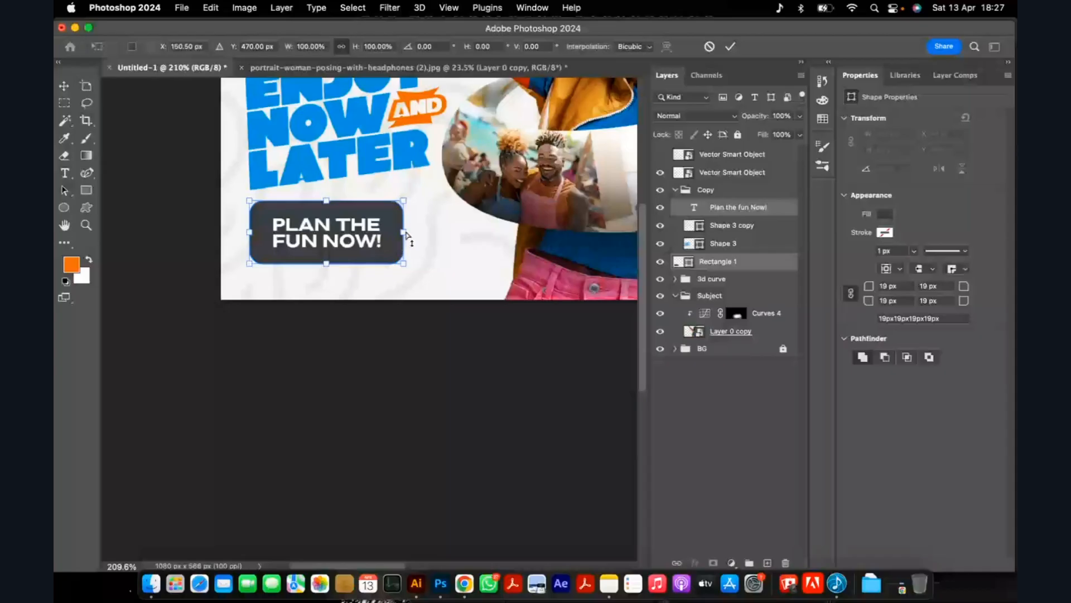
Skew the PLAN THE FUN NOW! text and its rectangle vertically by about -6.32° to follow the headline's slant.
{"action": "left_click_drag", "start_coordinate": [405, 237], "coordinate": [405, 217]}
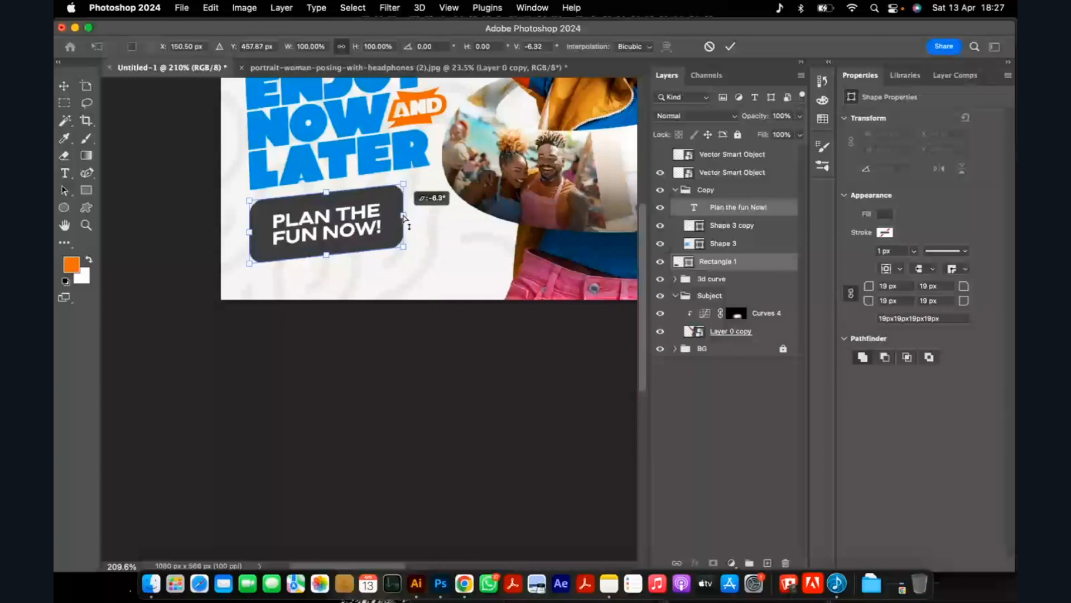
{"action": "left_click", "coordinate": [730, 46]}
{"action": "scroll", "coordinate": [345, 237], "scroll_direction": "down", "scroll_amount": 5}
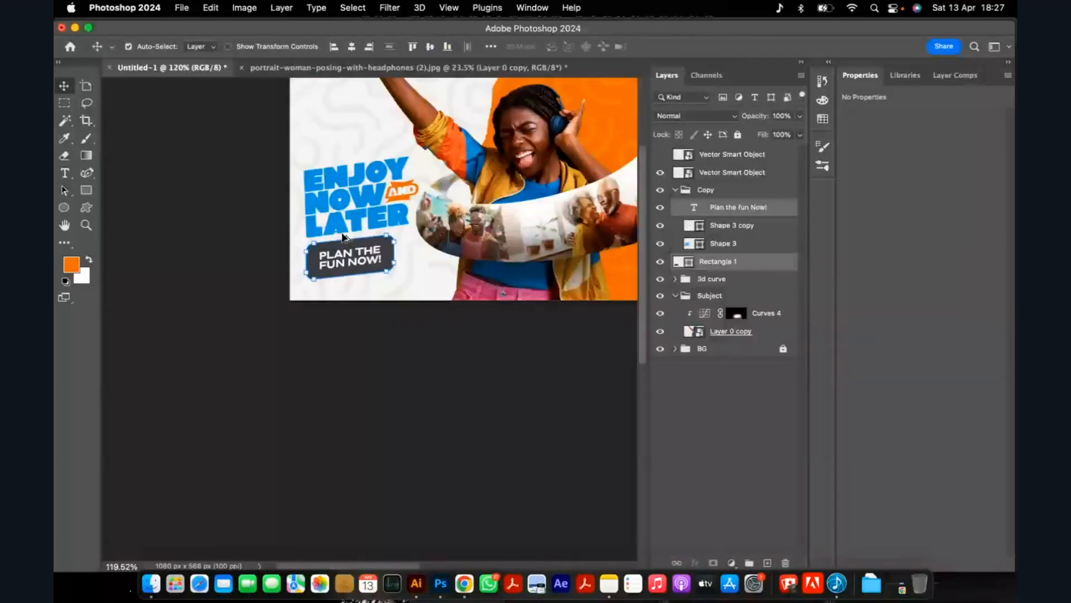
Scale the button text and rectangle to about 85.22%, placed at about X 132 px and Y 453 px under the headline.
{"action": "scroll", "coordinate": [345, 237], "scroll_direction": "up", "scroll_amount": 2}
{"action": "key", "text": "super+t"}
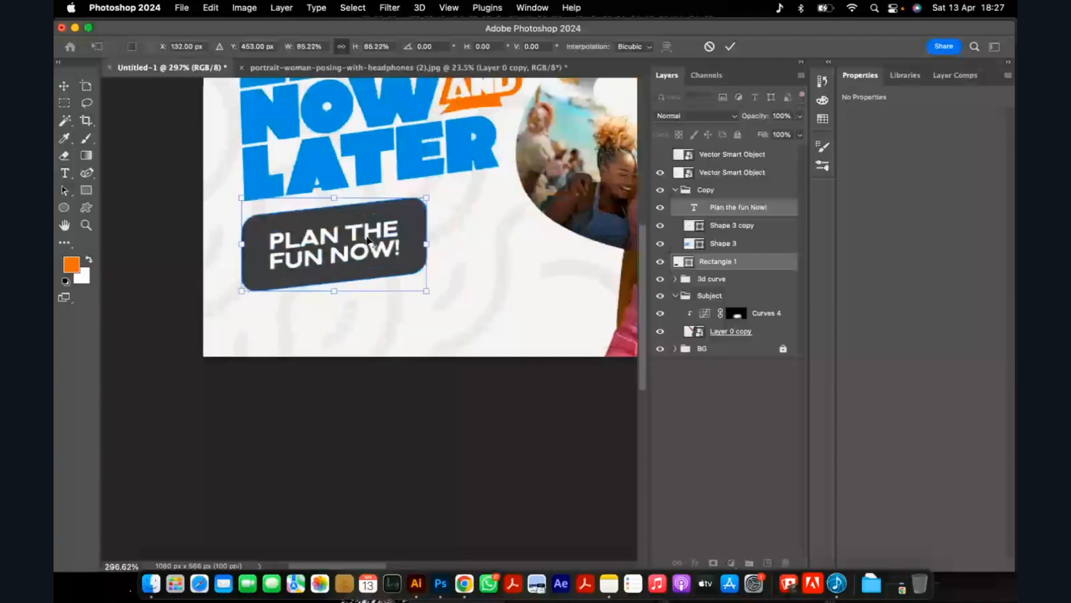
{"action": "scroll", "coordinate": [368, 242], "scroll_direction": "down", "scroll_amount": 10}
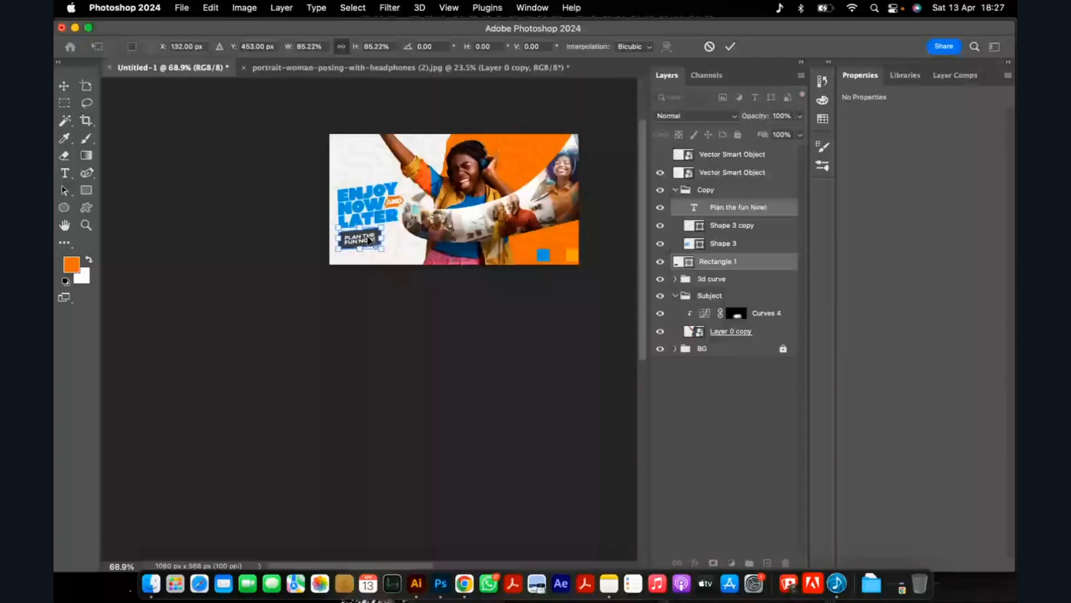
{"action": "scroll", "coordinate": [370, 240], "scroll_direction": "up", "scroll_amount": 1}
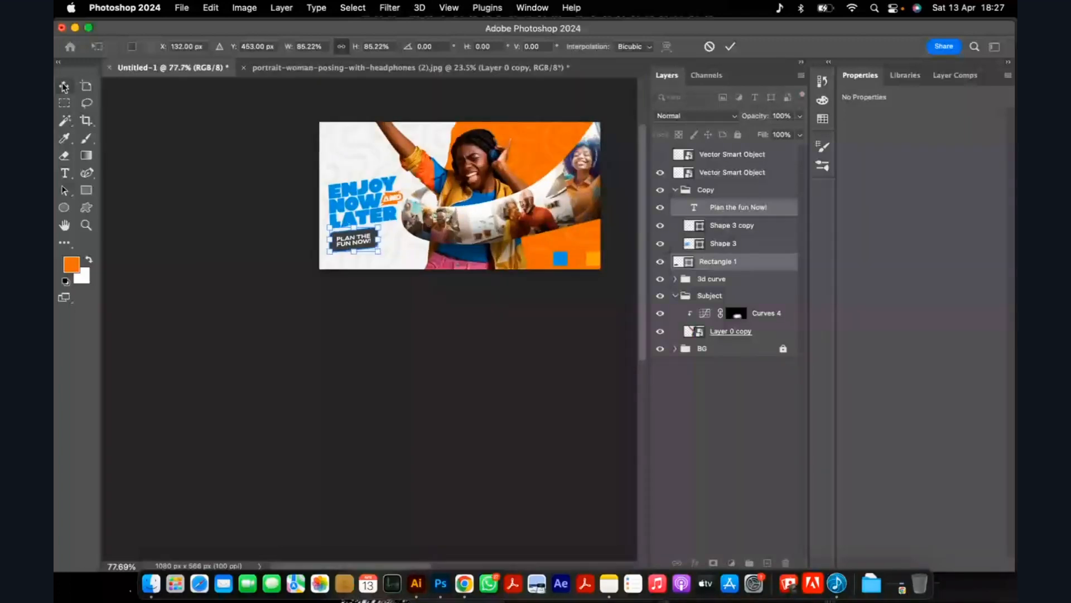
{"action": "left_click", "coordinate": [64, 87]}
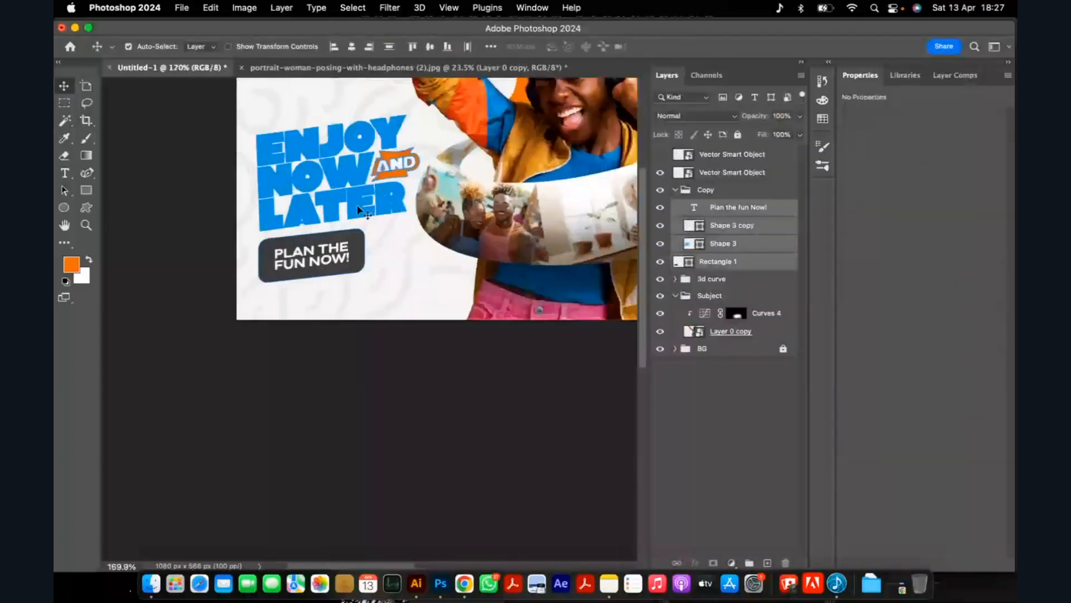
Move the headline and button slightly right and up, and place the button's rectangle layer inside the Copy group beneath the text.
{"action": "left_click_drag", "start_coordinate": [358, 207], "coordinate": [363, 196]}
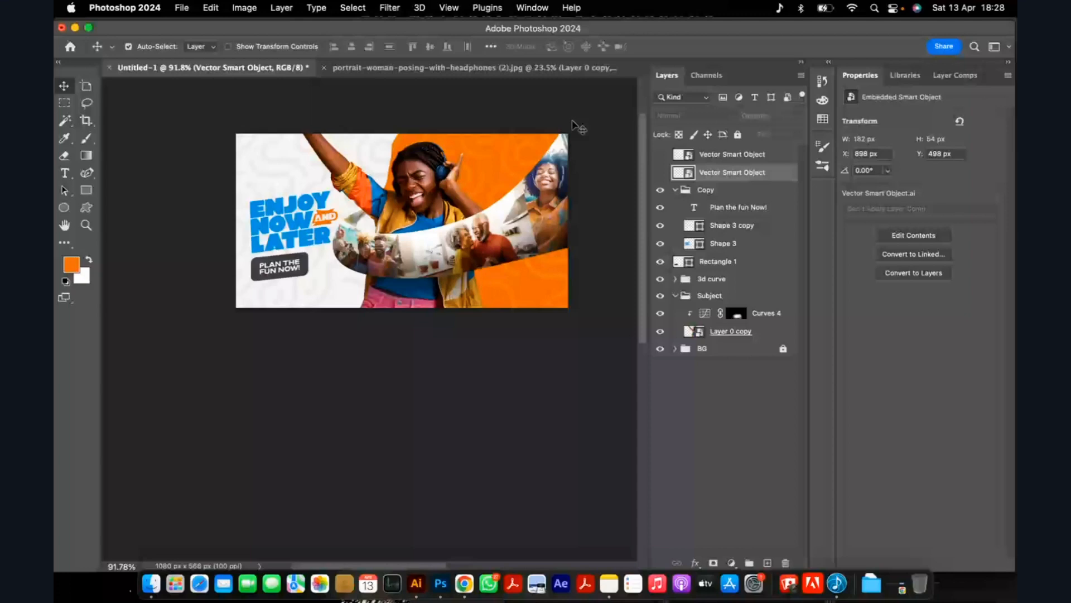
{"action": "scroll", "coordinate": [502, 195], "scroll_direction": "up", "scroll_amount": 2}
{"action": "left_click", "coordinate": [691, 206]}
{"action": "scroll", "coordinate": [234, 281], "scroll_direction": "up", "scroll_amount": 3}
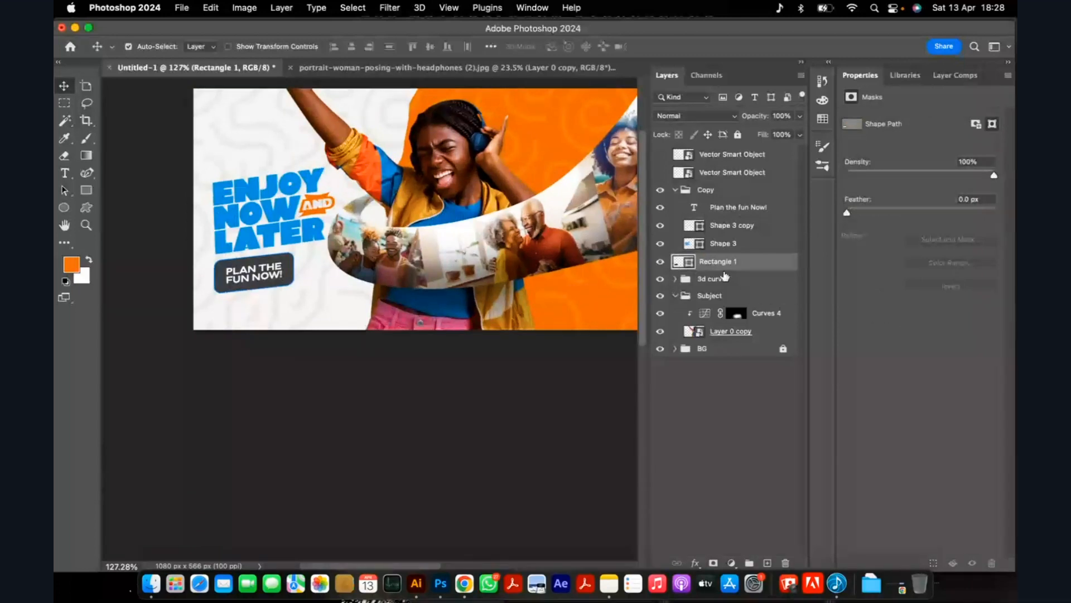
{"action": "key", "text": "super+]"}
{"action": "left_click", "coordinate": [676, 190]}
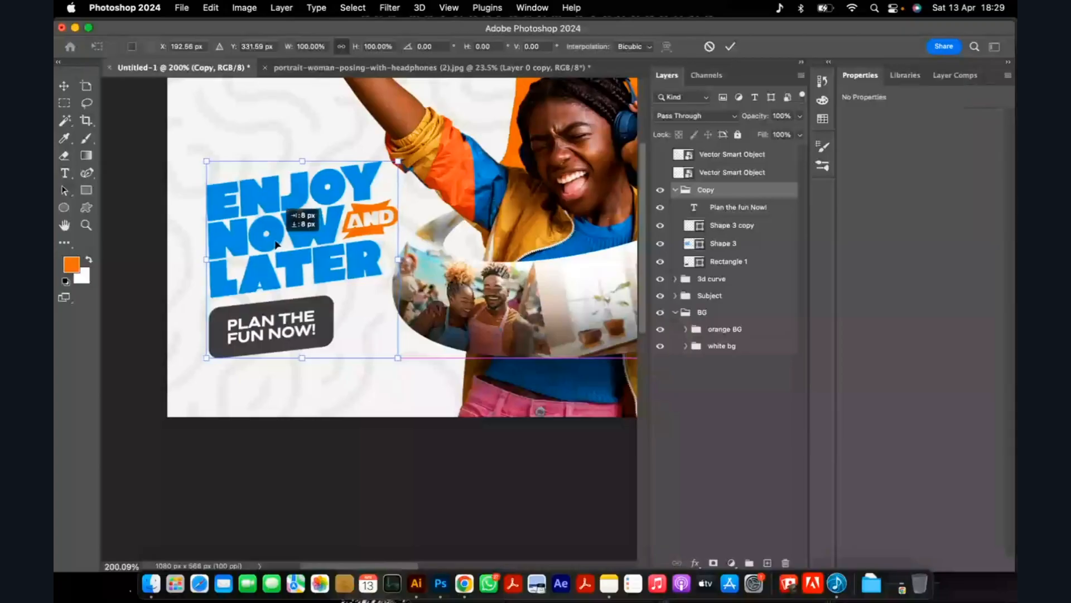
Shift the whole Copy group slightly left, to about X 192.56 px and Y 331.59 px, and check the full ad.
{"action": "left_click_drag", "start_coordinate": [286, 244], "coordinate": [279, 244]}
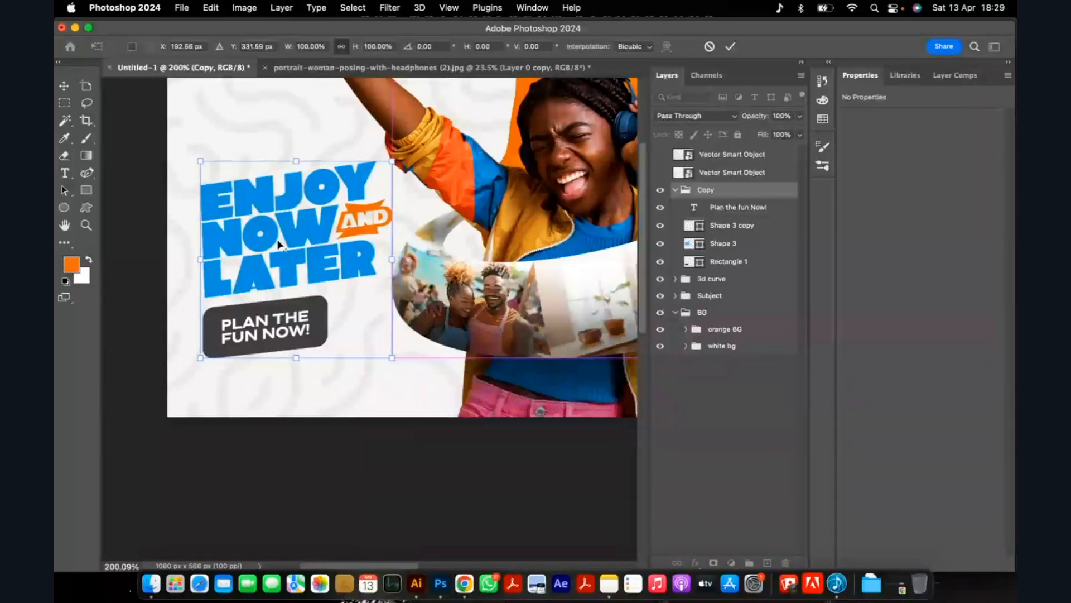
{"action": "scroll", "coordinate": [279, 244], "scroll_direction": "down", "scroll_amount": 3}
{"action": "key", "text": "Return"}
{"action": "scroll", "coordinate": [465, 262], "scroll_direction": "down", "scroll_amount": 5}
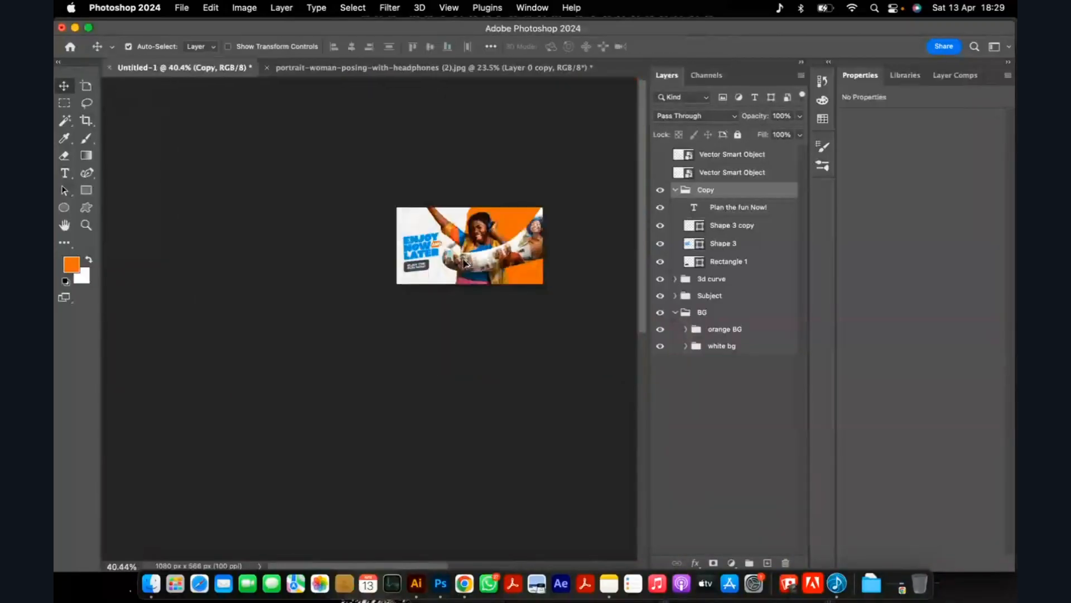
{"action": "scroll", "coordinate": [530, 245], "scroll_direction": "up", "scroll_amount": 3}
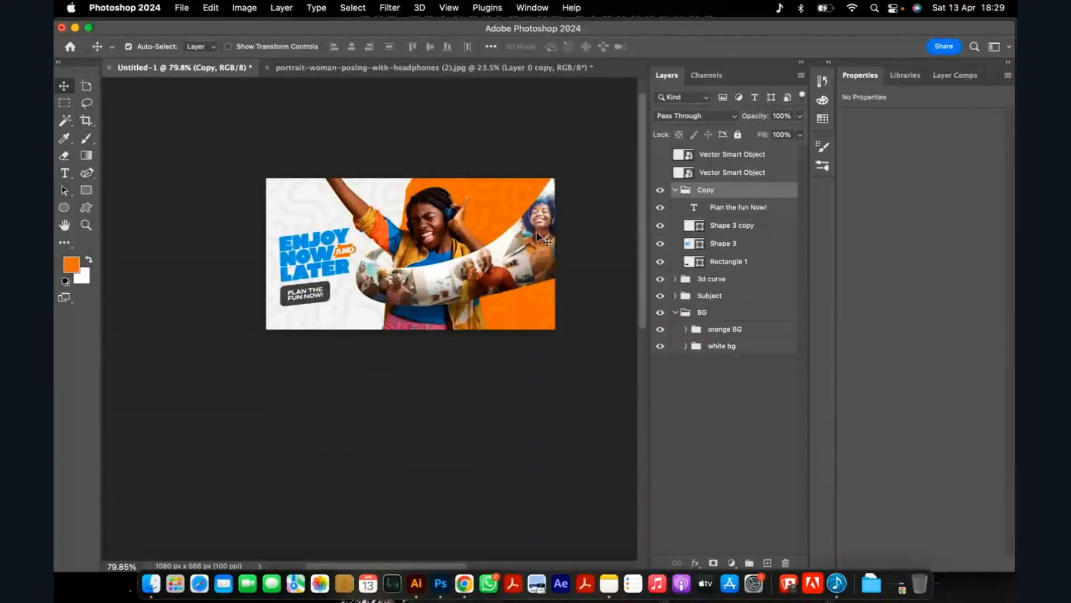
Rotate the orange background shape slightly counterclockwise and shift it right behind the woman's head.
{"action": "scroll", "coordinate": [538, 237], "scroll_direction": "up", "scroll_amount": 4}
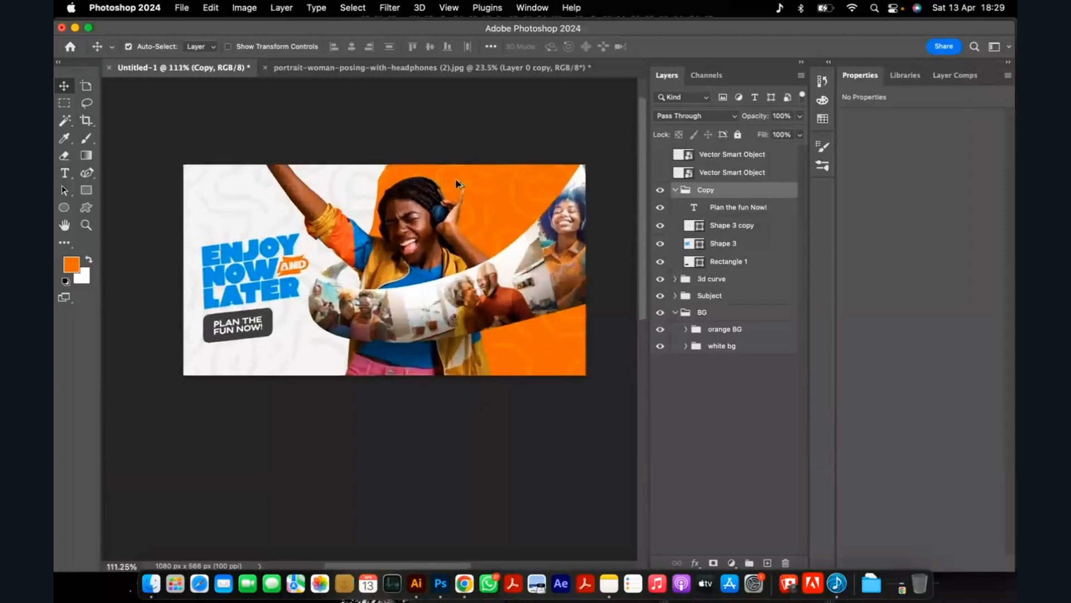
{"action": "scroll", "coordinate": [456, 178], "scroll_direction": "up", "scroll_amount": 2}
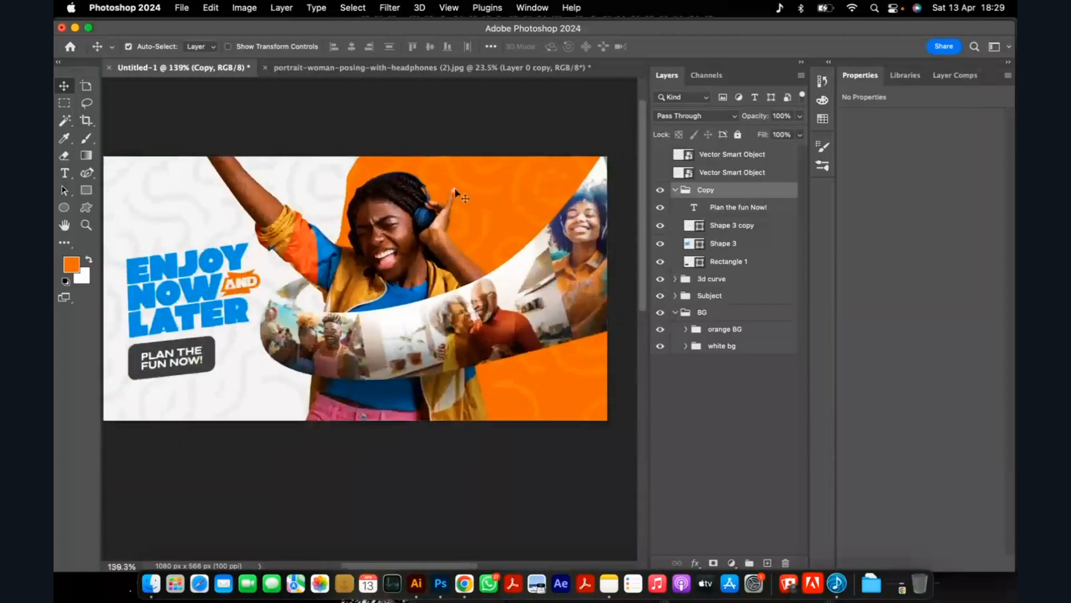
{"action": "left_click", "coordinate": [454, 187]}
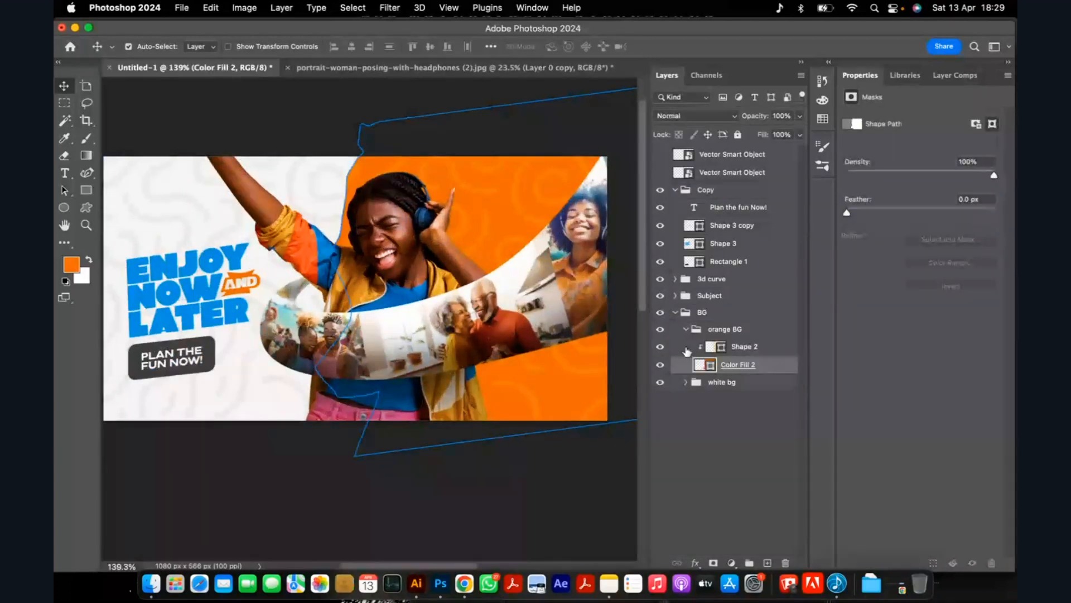
{"action": "key", "text": "super+t"}
{"action": "left_click_drag", "start_coordinate": [301, 120], "coordinate": [291, 133]}
{"action": "left_click_drag", "start_coordinate": [445, 155], "coordinate": [434, 156]}
{"action": "left_click_drag", "start_coordinate": [292, 116], "coordinate": [289, 120]}
{"action": "left_click_drag", "start_coordinate": [434, 156], "coordinate": [441, 157]}
{"action": "left_click", "coordinate": [698, 47]}
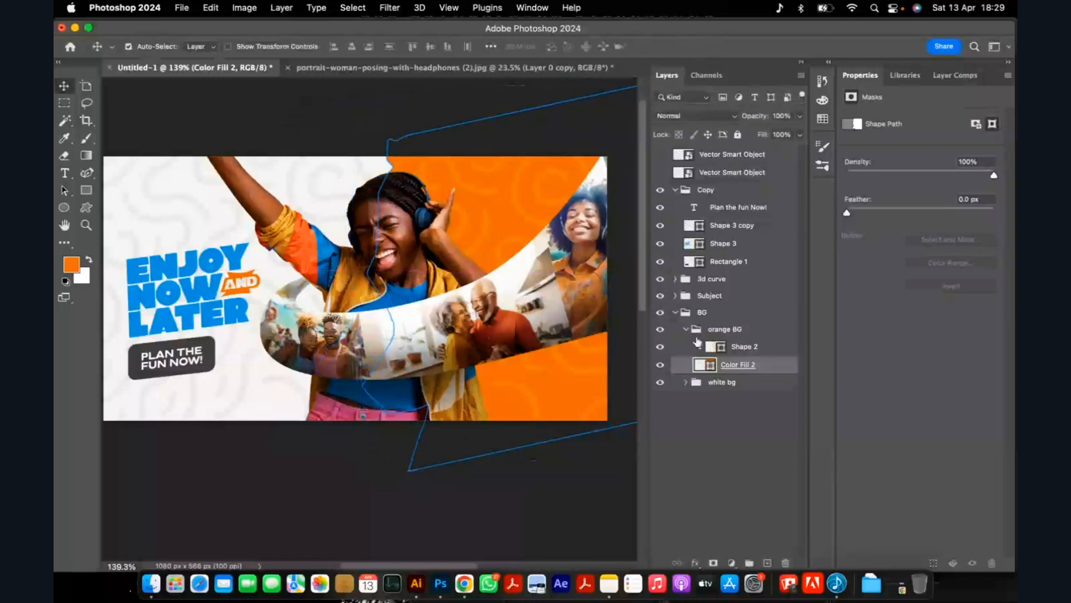
Collapse the orange BG and BG groups and add a new empty layer directly above the BG group.
{"action": "left_click", "coordinate": [686, 329]}
{"action": "left_click", "coordinate": [675, 312]}
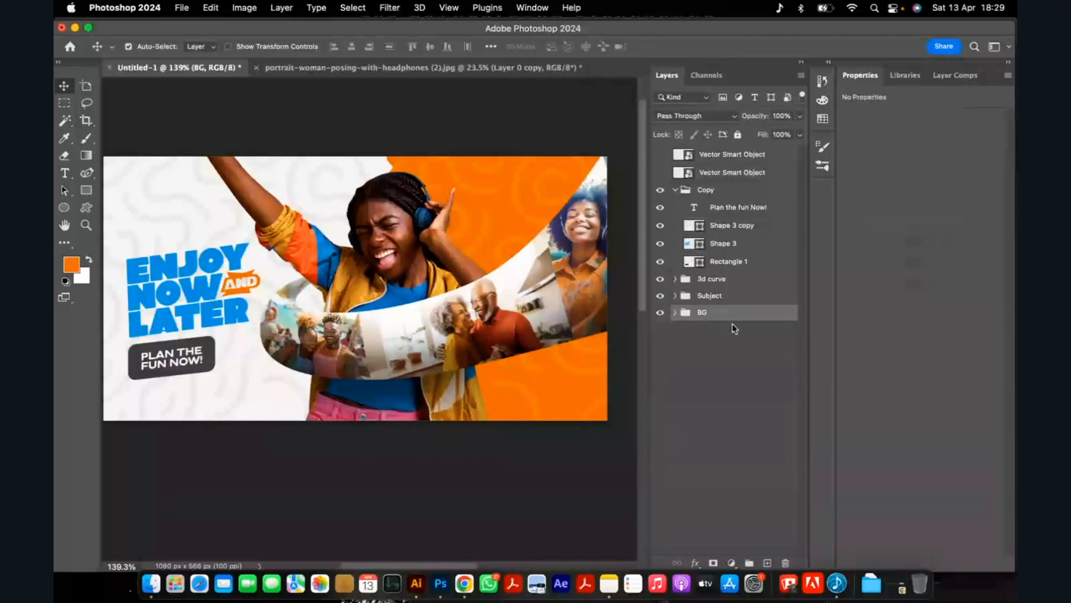
{"action": "left_click", "coordinate": [767, 563]}
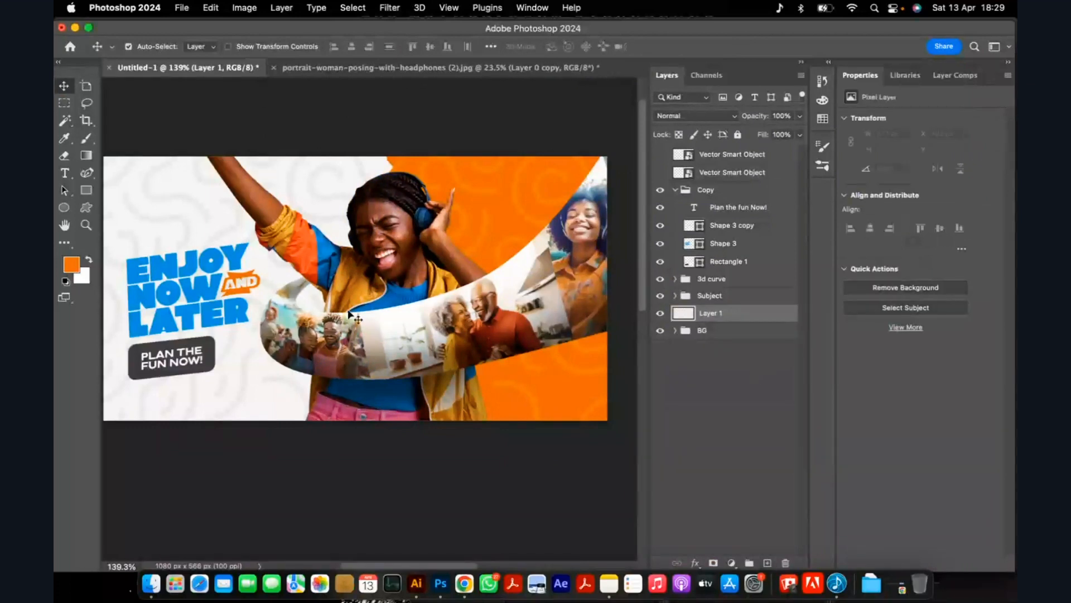
Collapse the Copy group and set the foreground colour for the brush to light amber #ffb83d.
{"action": "left_click", "coordinate": [380, 240]}
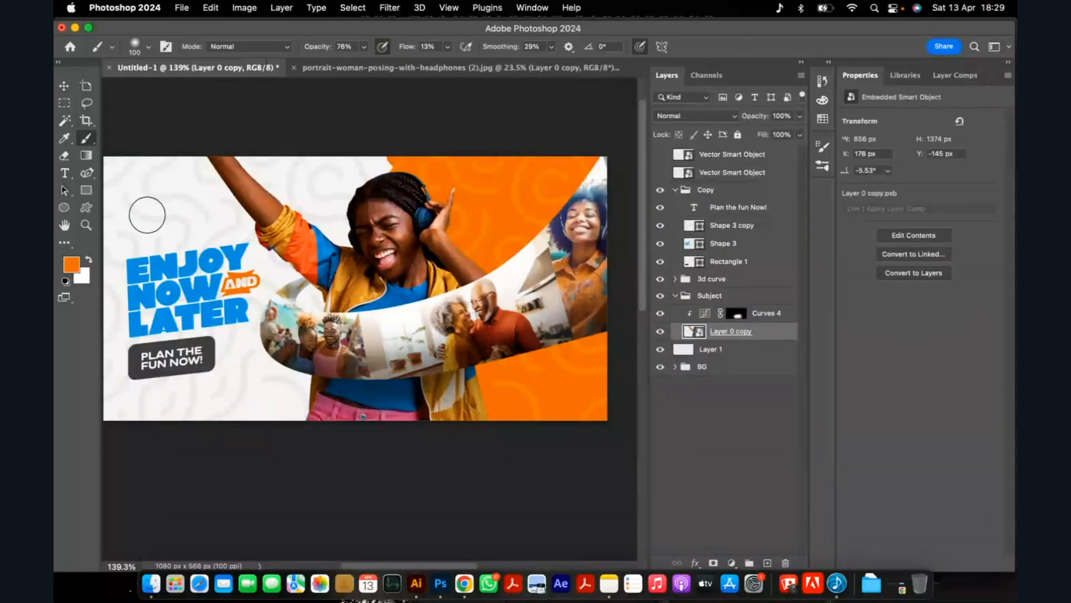
{"action": "key", "text": "b"}
{"action": "key", "text": "x"}
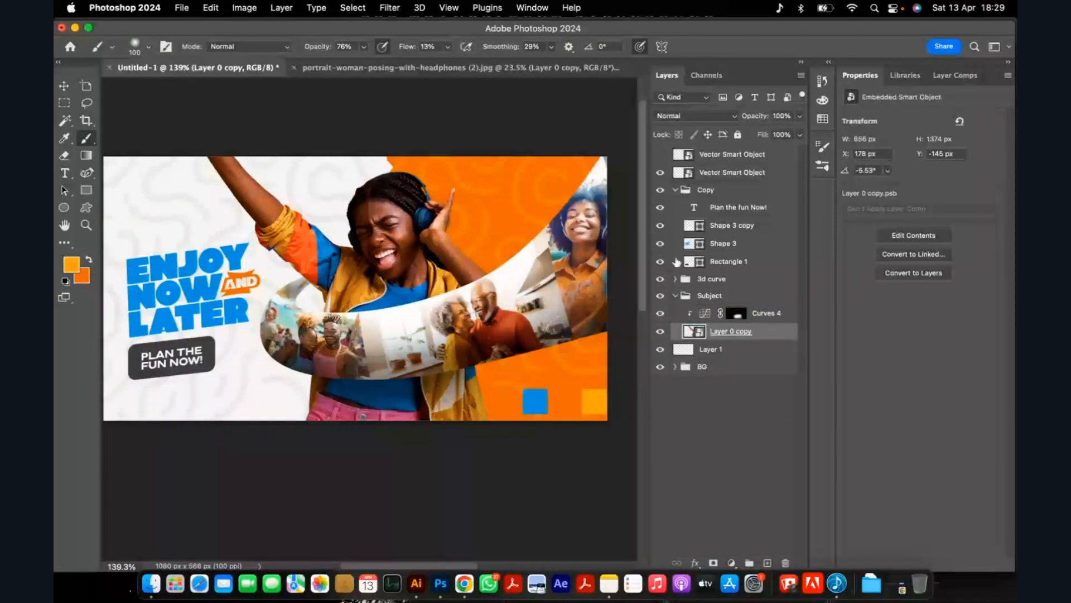
{"action": "left_click", "coordinate": [675, 190]}
{"action": "left_click", "coordinate": [72, 264]}
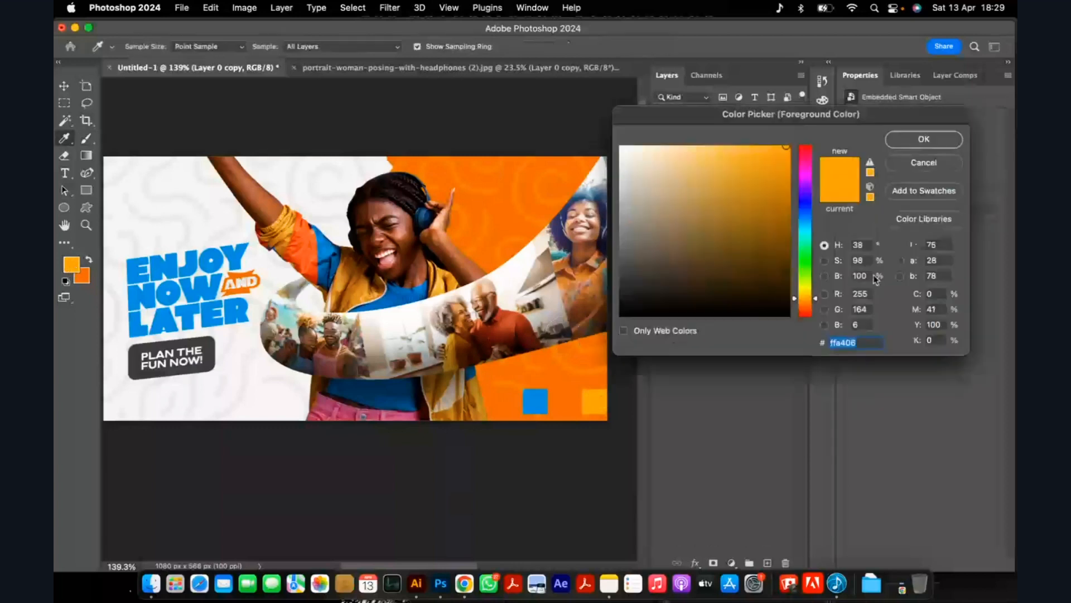
{"action": "left_click", "coordinate": [825, 276]}
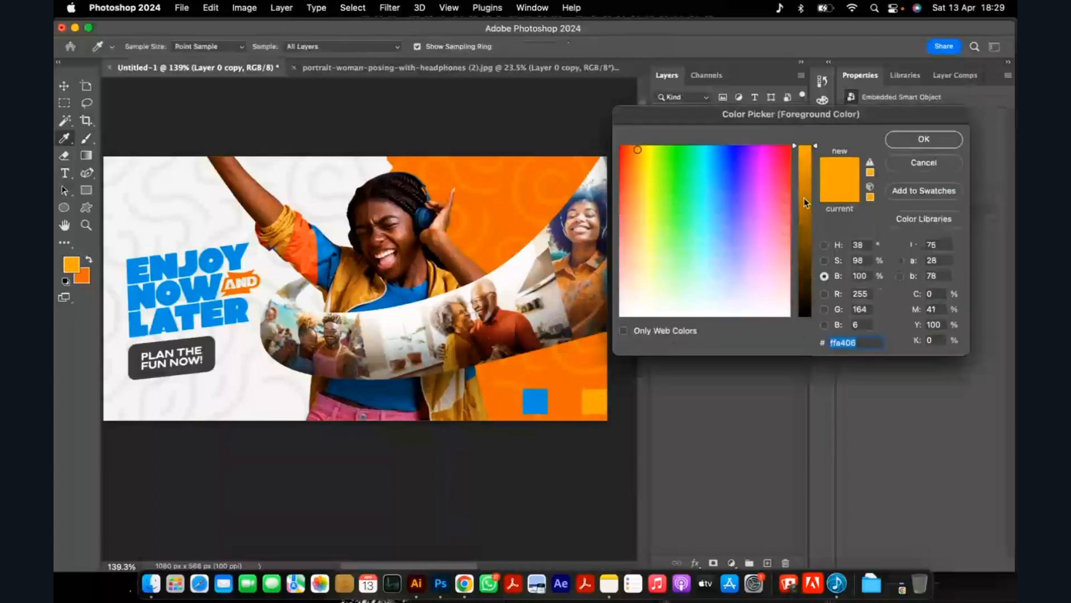
{"action": "left_click", "coordinate": [825, 261]}
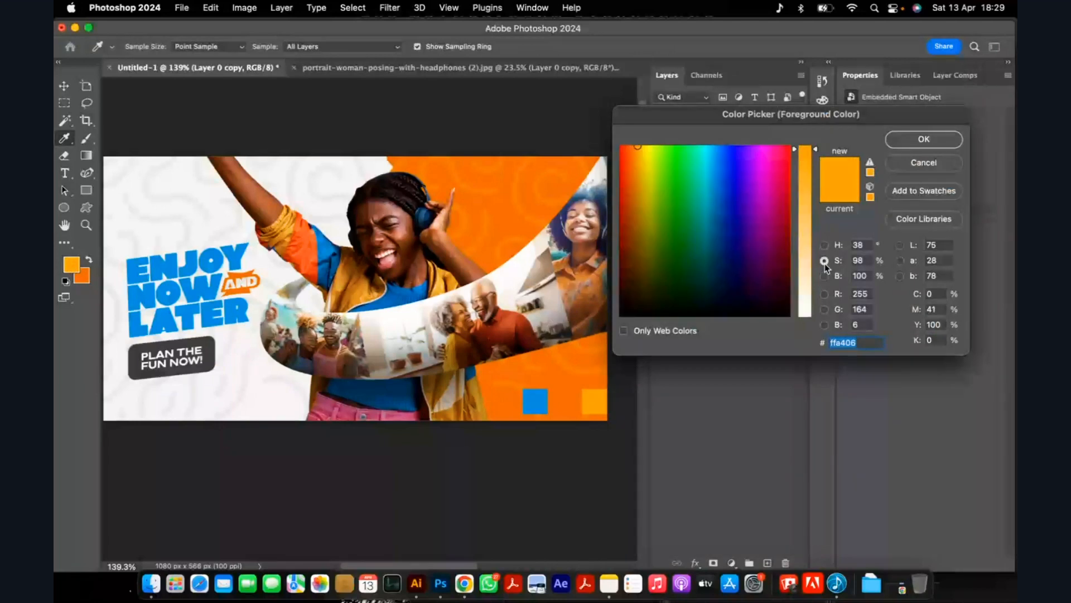
{"action": "left_click", "coordinate": [824, 276]}
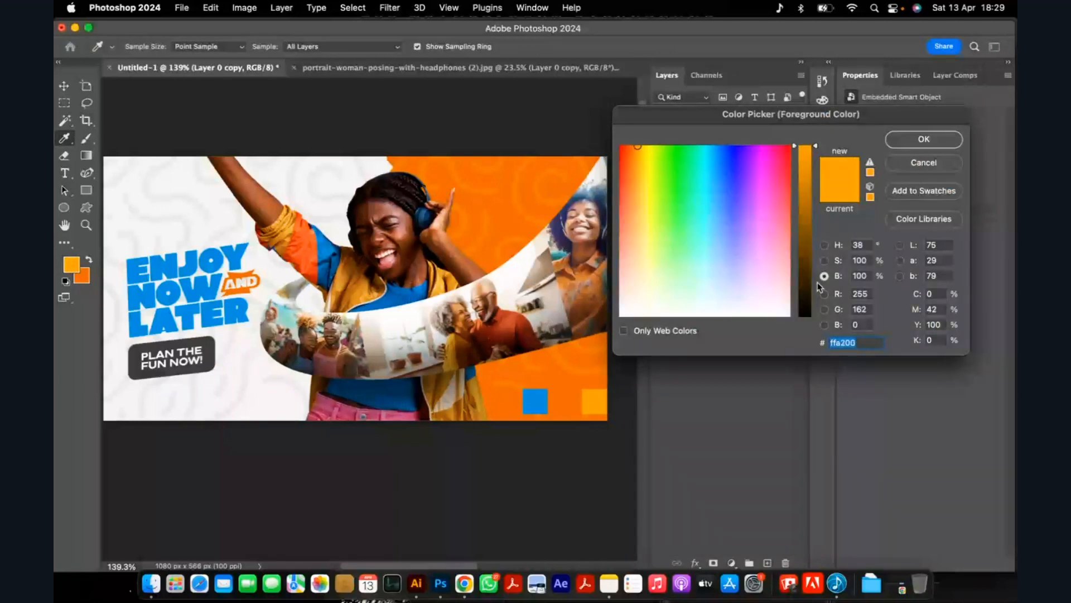
{"action": "left_click", "coordinate": [824, 245]}
{"action": "left_click", "coordinate": [749, 146]}
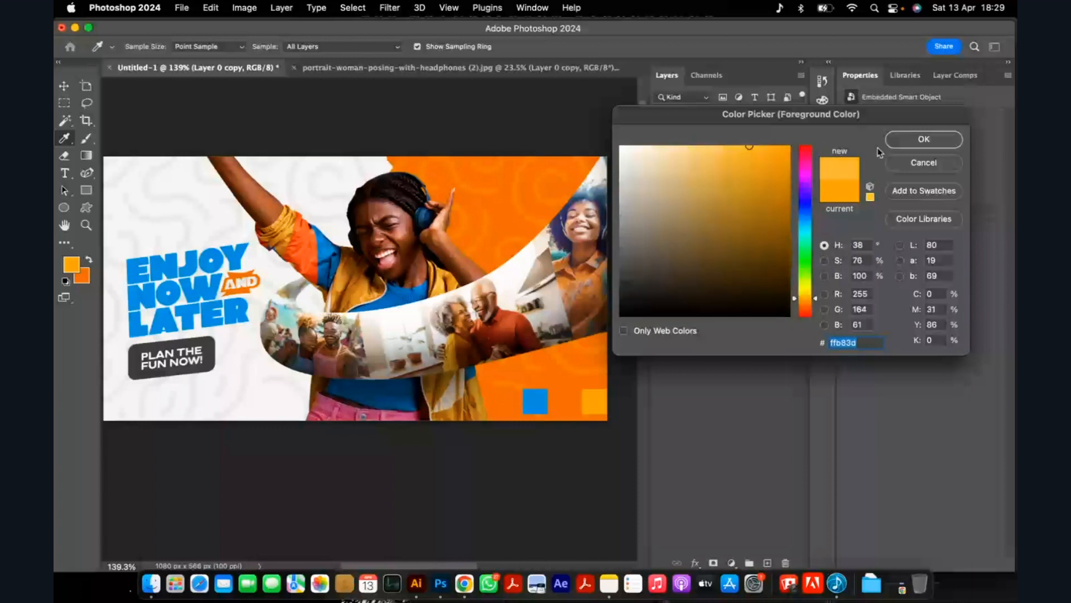
{"action": "left_click", "coordinate": [893, 144]}
Switch to a hard round brush and raise its opacity and flow to 100%.
{"action": "key", "text": "b"}
{"action": "left_click", "coordinate": [149, 47]}
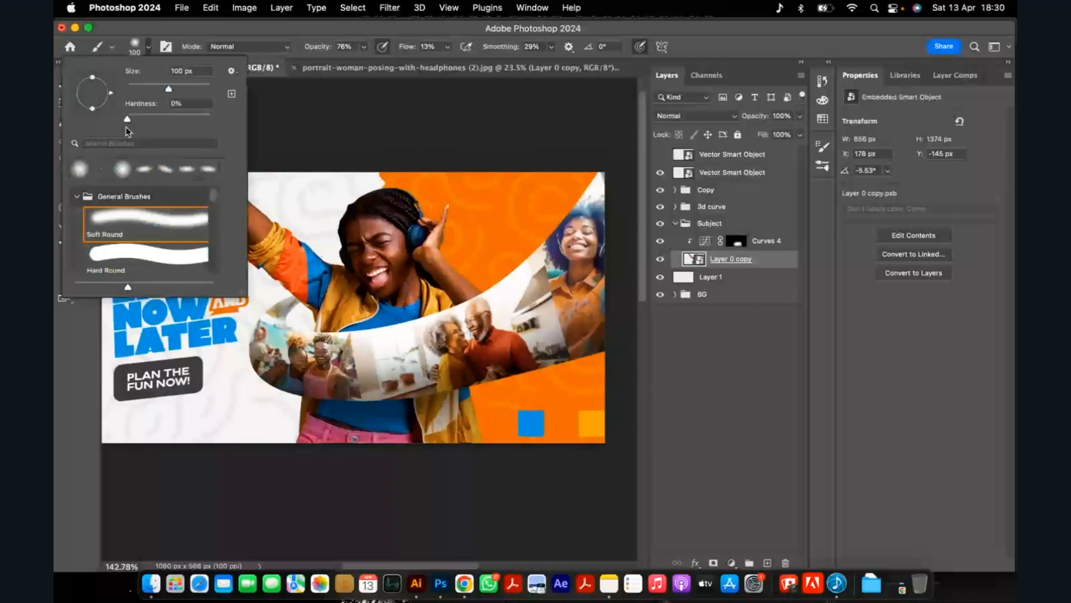
{"action": "left_click", "coordinate": [363, 47]}
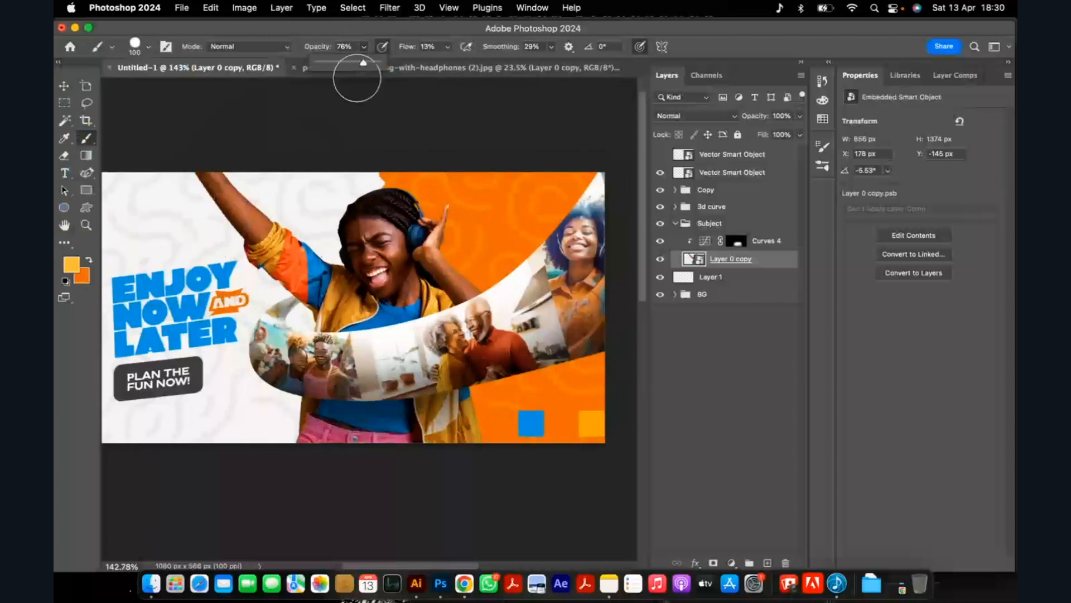
{"action": "left_click", "coordinate": [447, 47]}
{"action": "left_click_drag", "start_coordinate": [363, 63], "coordinate": [557, 66]}
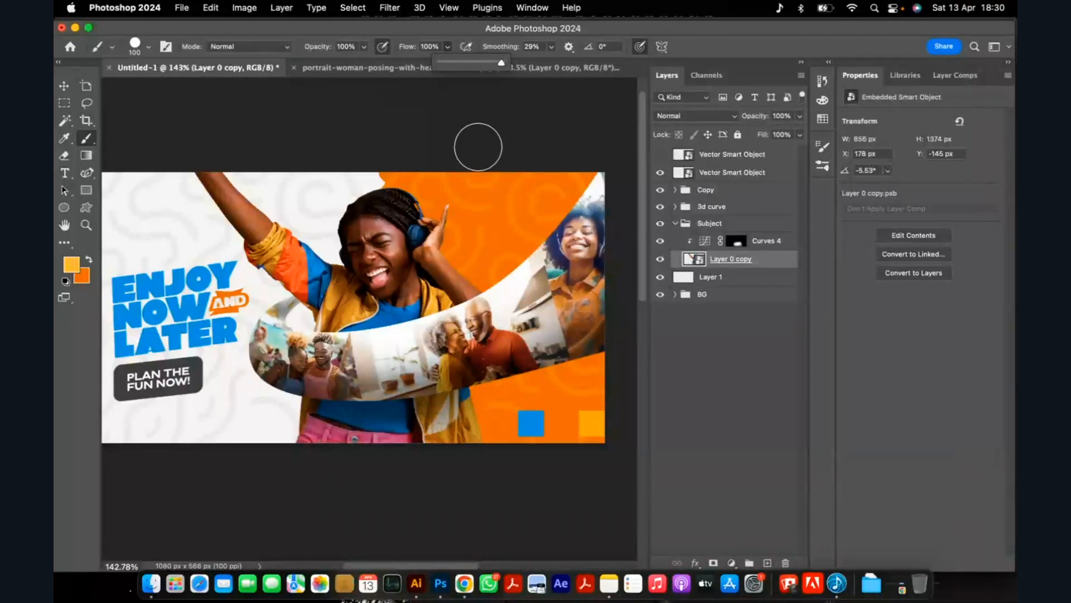
Try brush smoothing of 42% and 0% with a test squiggle over the orange background, and undo the stroke.
{"action": "left_click", "coordinate": [551, 47]}
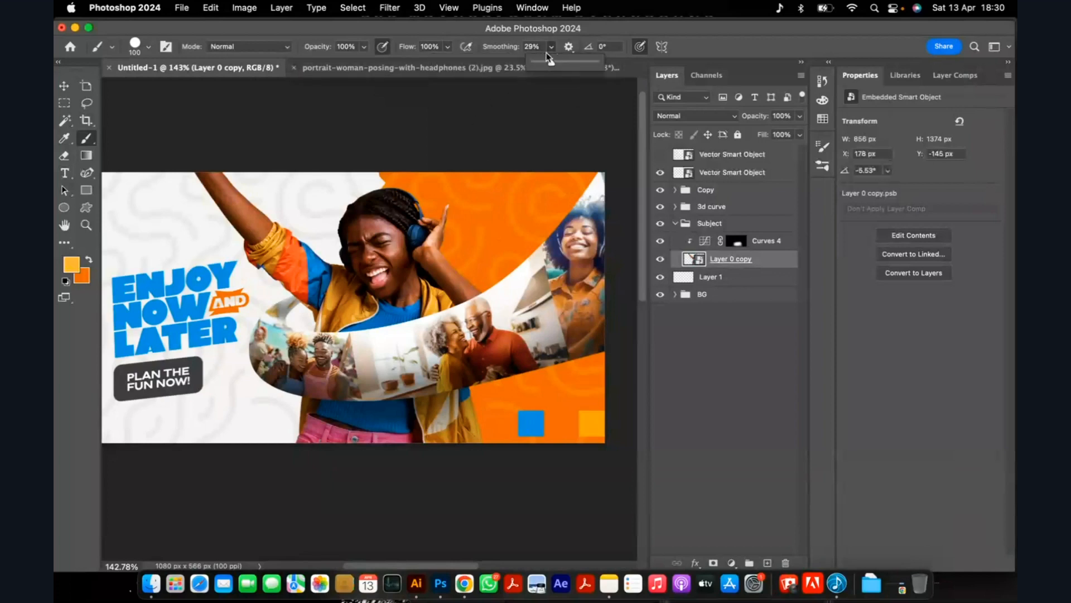
{"action": "left_click_drag", "start_coordinate": [547, 61], "coordinate": [560, 66]}
{"action": "left_click", "coordinate": [559, 336]}
{"action": "key", "text": "bracketleft"}
{"action": "key", "text": "bracketleft"}
{"action": "key", "text": "bracketleft"}
{"action": "key", "text": "bracketleft"}
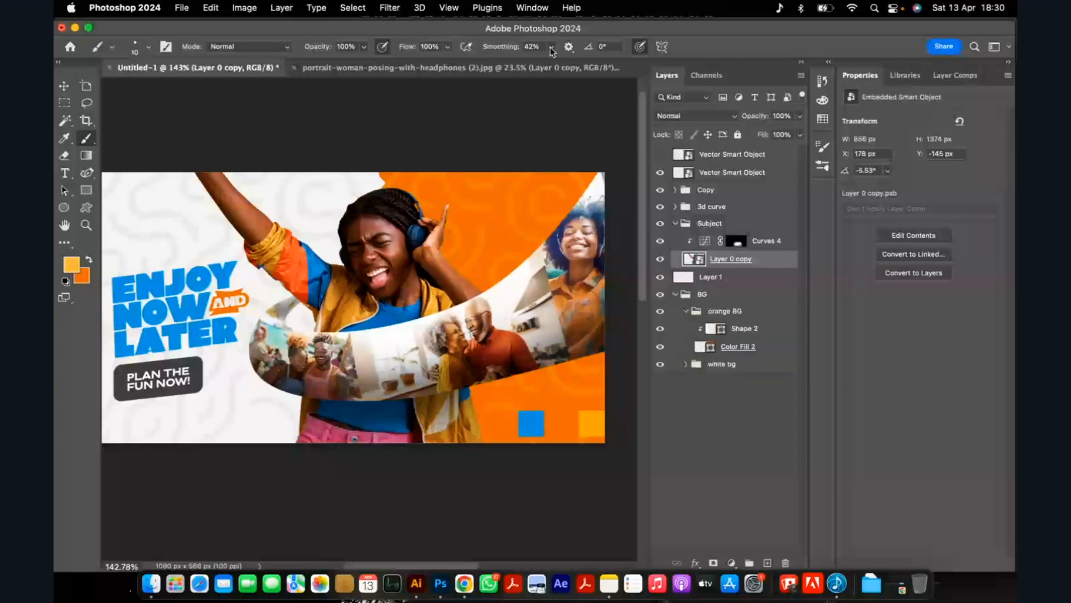
{"action": "left_click", "coordinate": [551, 51]}
{"action": "left_click_drag", "start_coordinate": [552, 62], "coordinate": [442, 110]}
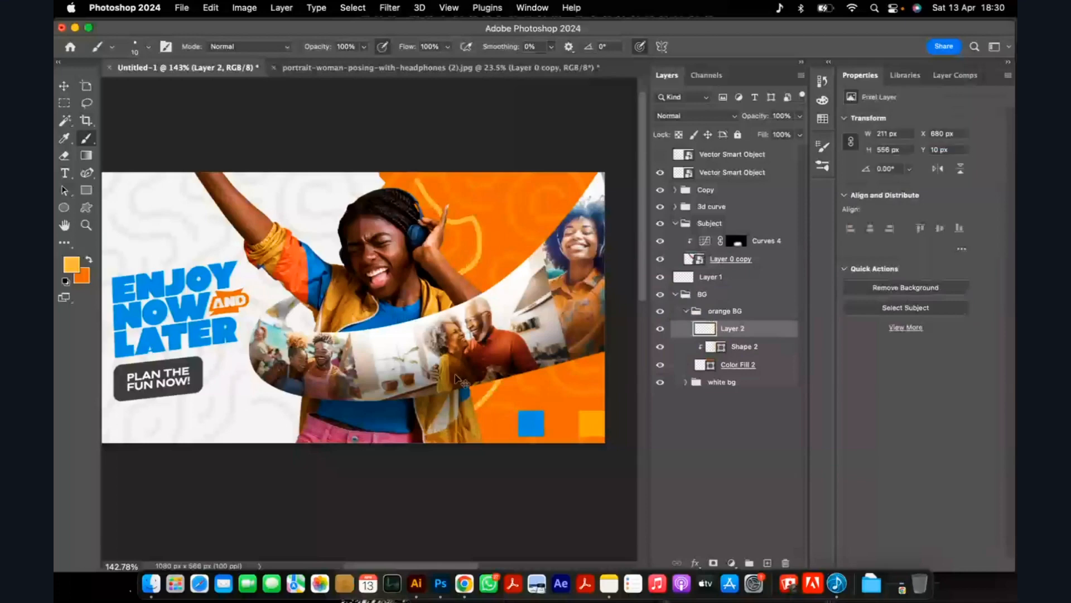
{"action": "key", "text": "super+z"}
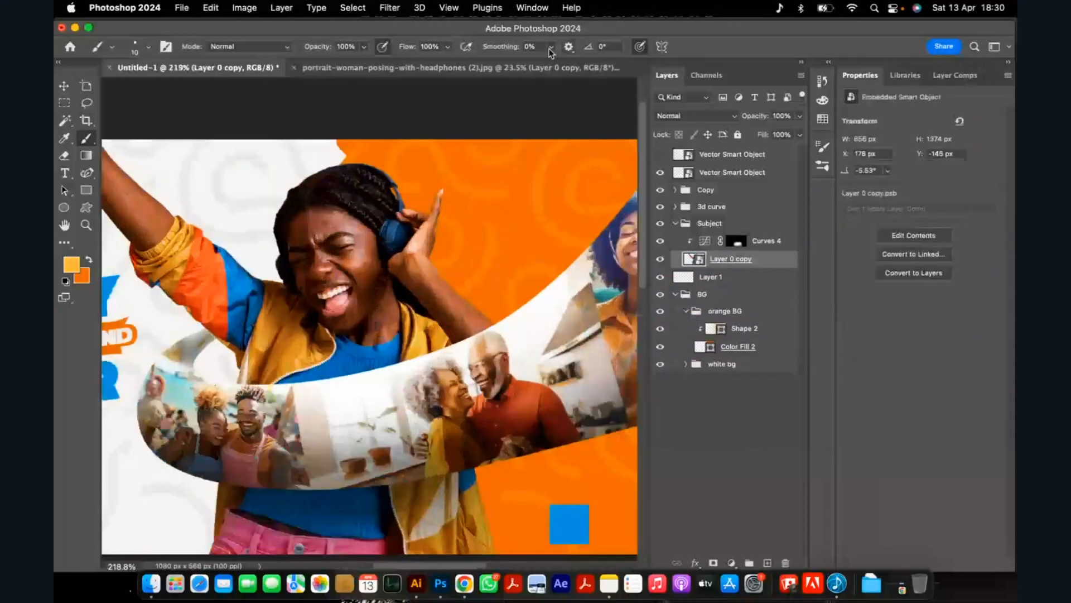
Set the brush smoothing to 41% and reduce the brush size to 6 px.
{"action": "left_click", "coordinate": [550, 49]}
{"action": "left_click_drag", "start_coordinate": [573, 64], "coordinate": [577, 64]}
{"action": "scroll", "coordinate": [421, 213], "scroll_direction": "down", "scroll_amount": 6}
{"action": "key", "text": "["}
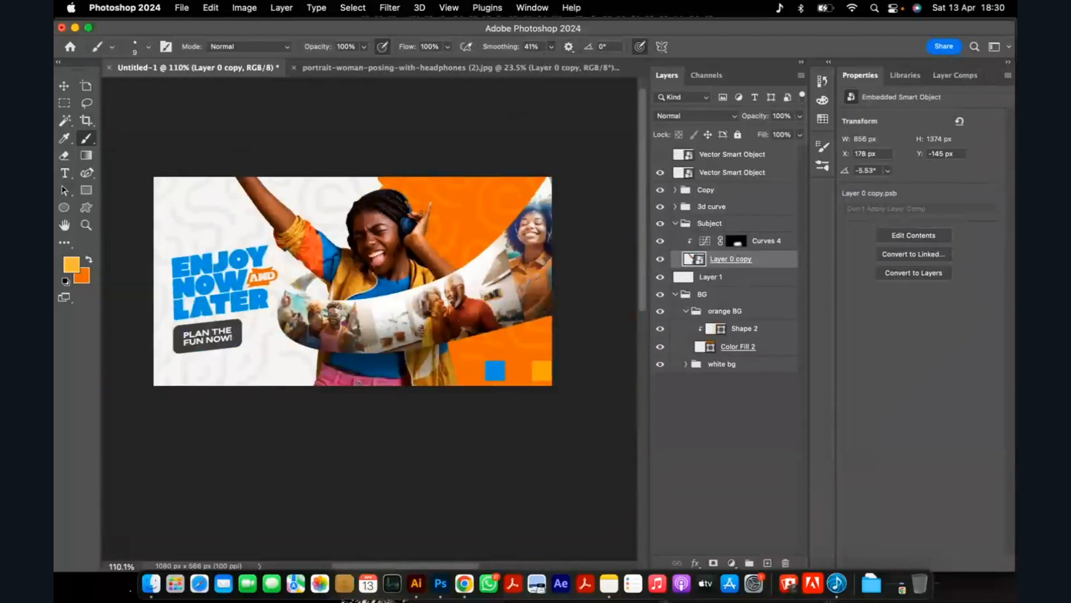
{"action": "scroll", "coordinate": [429, 199], "scroll_direction": "up", "scroll_amount": 6}
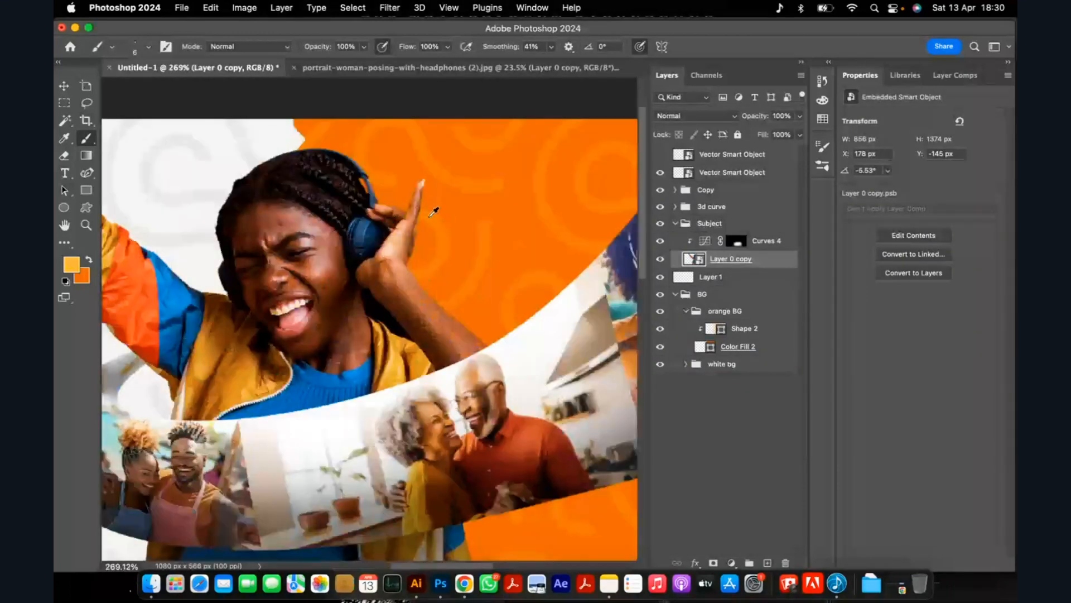
Make Layer 1 active, undo a test stroke above the headphones and reduce the brush size to 3 px.
{"action": "left_click", "coordinate": [707, 280]}
{"action": "scroll", "coordinate": [329, 137], "scroll_direction": "up", "scroll_amount": 1}
{"action": "mouse_move", "coordinate": [328, 142]}
{"action": "left_mouse_down"}
{"action": "mouse_move", "coordinate": [370, 148]}
{"action": "mouse_move", "coordinate": [318, 141]}
{"action": "mouse_move", "coordinate": [380, 163]}
{"action": "left_mouse_up"}
{"action": "key", "text": "super+z"}
{"action": "key", "text": "bracketleft"}
{"action": "key", "text": "bracketleft"}
{"action": "key", "text": "bracketleft"}
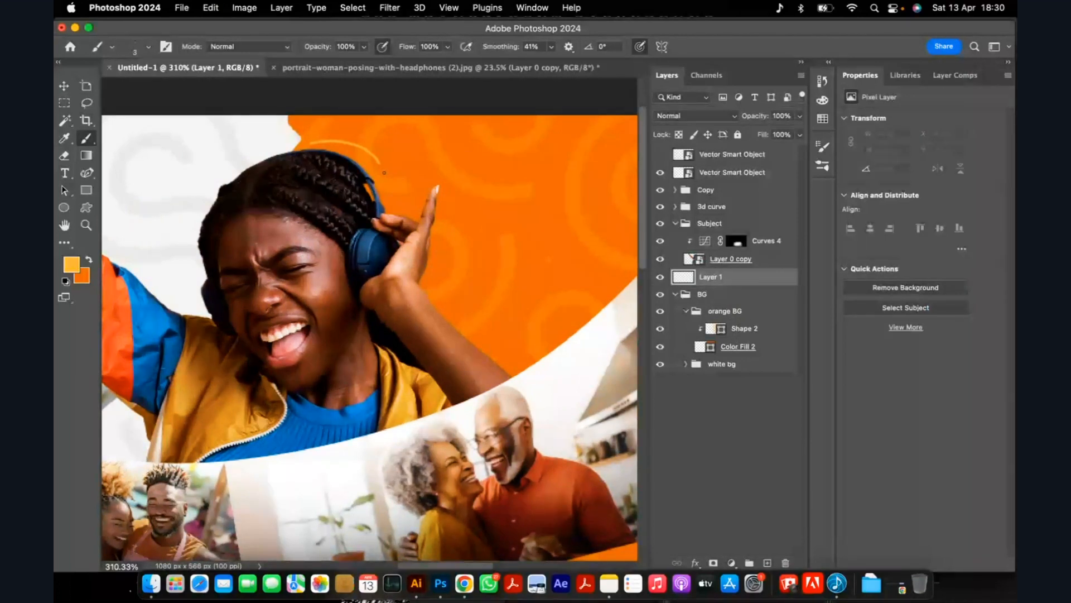
Try a thin 4 px amber line curving from the headphones past the hand to the photo curve, and undo it.
{"action": "key", "text": "super+0"}
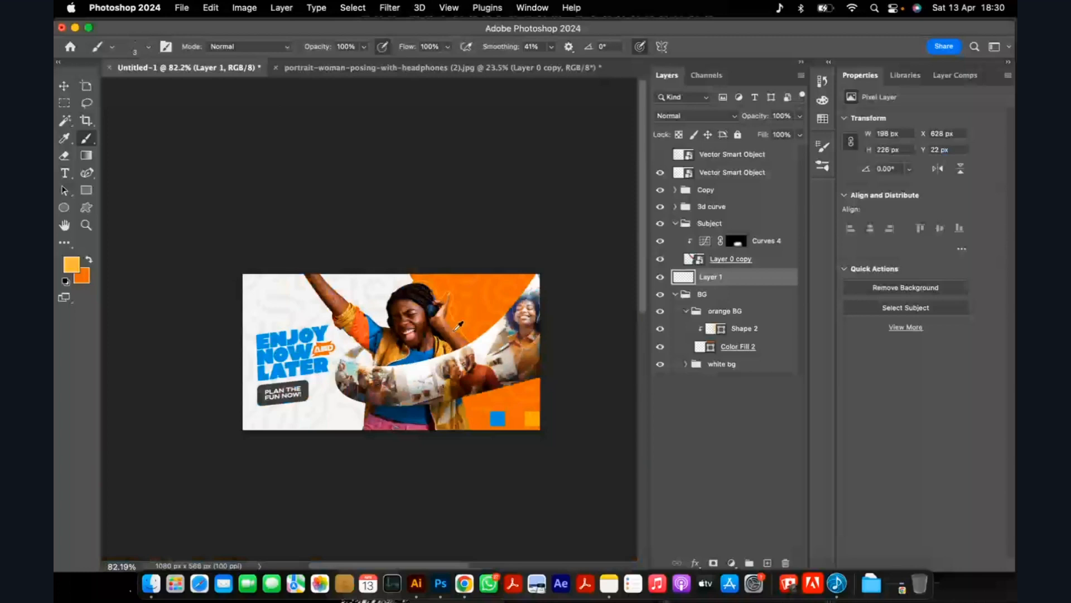
{"action": "scroll", "coordinate": [512, 363], "scroll_direction": "up", "scroll_amount": 3}
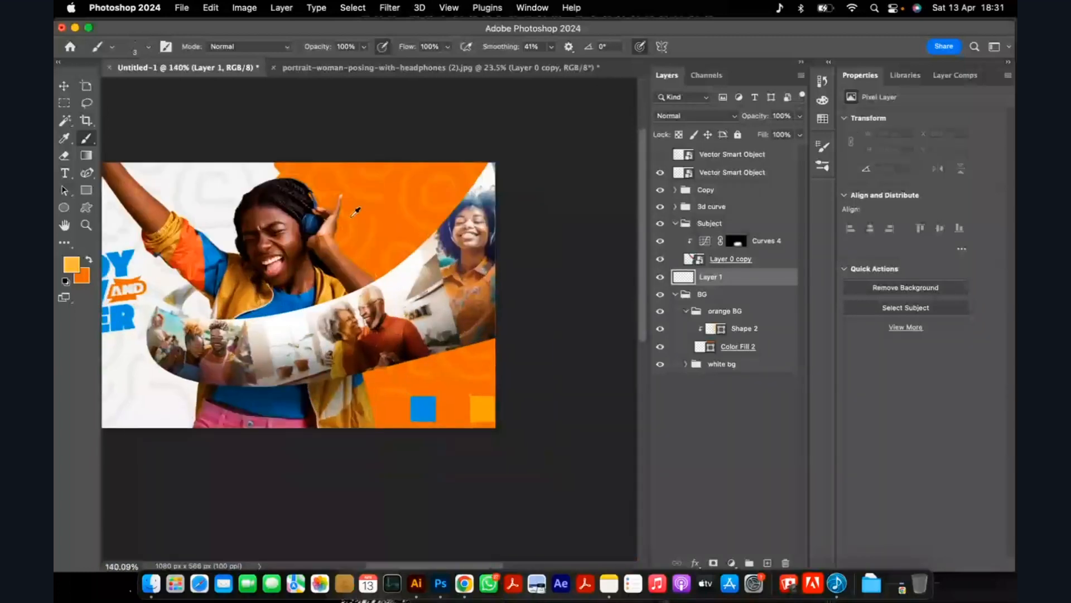
{"action": "scroll", "coordinate": [356, 211], "scroll_direction": "up", "scroll_amount": 1}
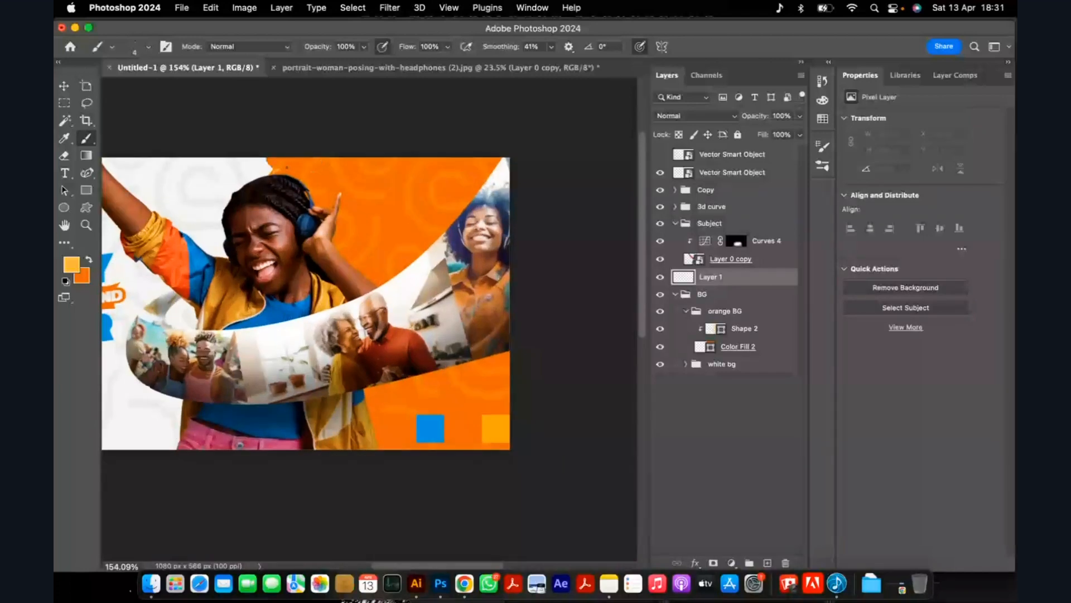
{"action": "mouse_move", "coordinate": [331, 192]}
{"action": "left_mouse_down"}
{"action": "mouse_move", "coordinate": [353, 192]}
{"action": "mouse_move", "coordinate": [349, 244]}
{"action": "mouse_move", "coordinate": [412, 293]}
{"action": "left_mouse_up"}
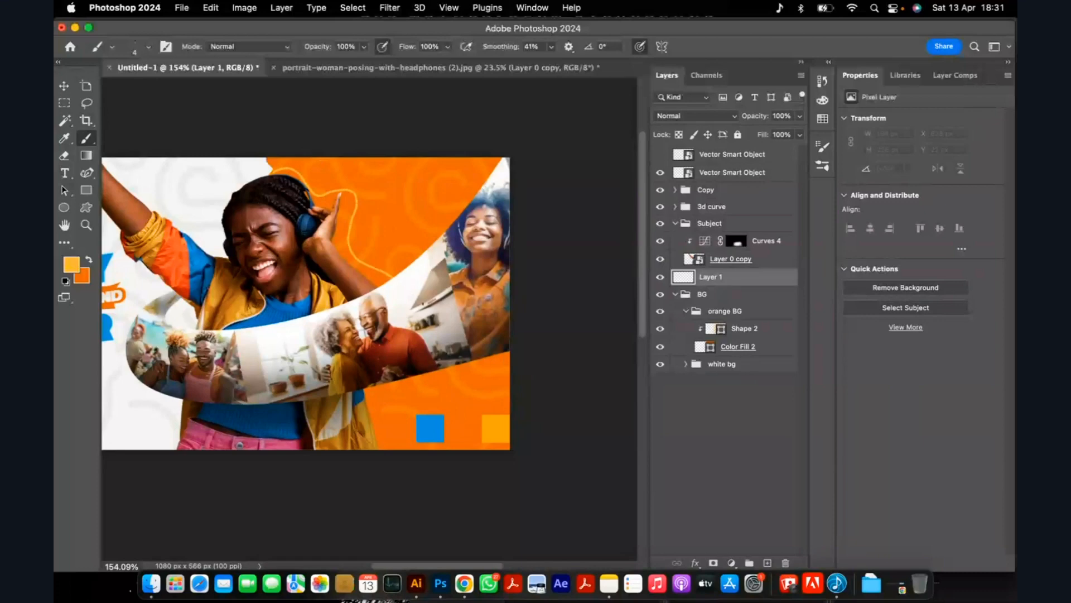
{"action": "key", "text": "super+z"}
Set the foreground colour for the brush to white #ffffff.
{"action": "scroll", "coordinate": [326, 193], "scroll_direction": "up", "scroll_amount": 3}
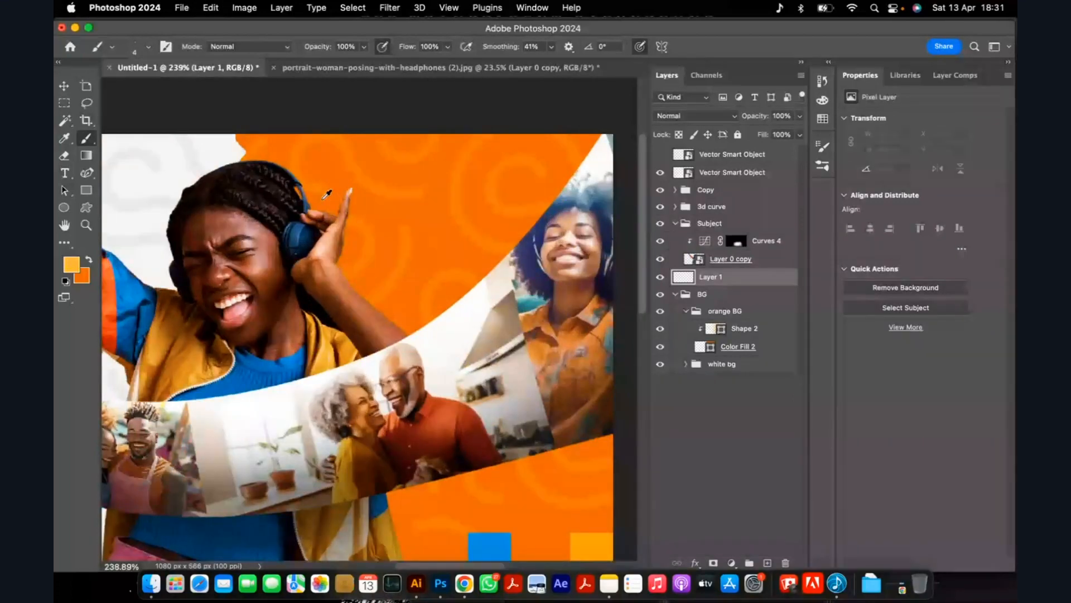
{"action": "scroll", "coordinate": [327, 194], "scroll_direction": "up", "scroll_amount": 2}
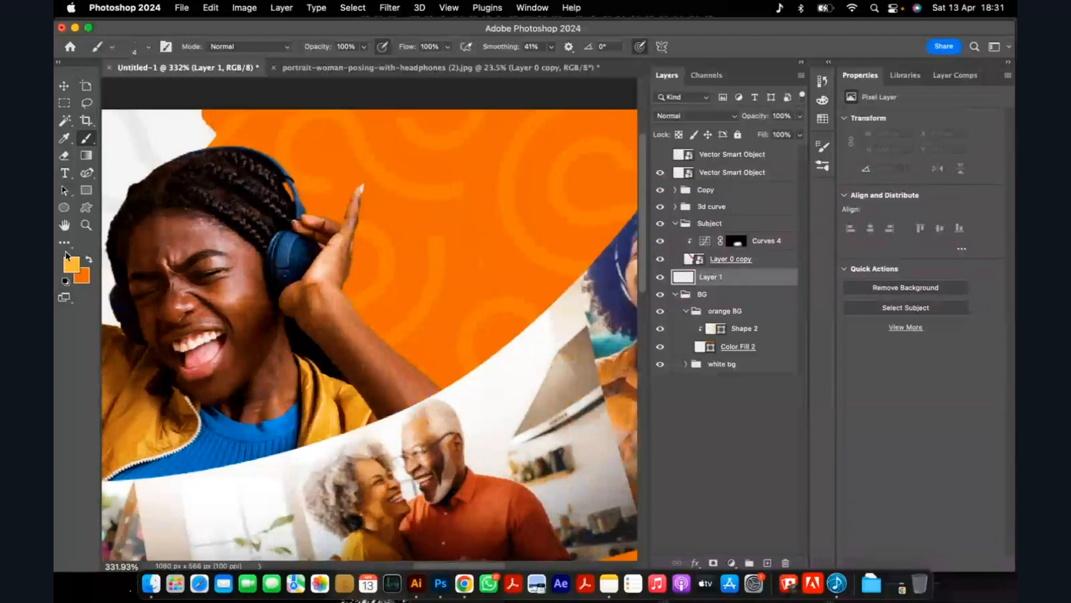
{"action": "left_click", "coordinate": [74, 266]}
{"action": "left_click_drag", "start_coordinate": [728, 226], "coordinate": [620, 146]}
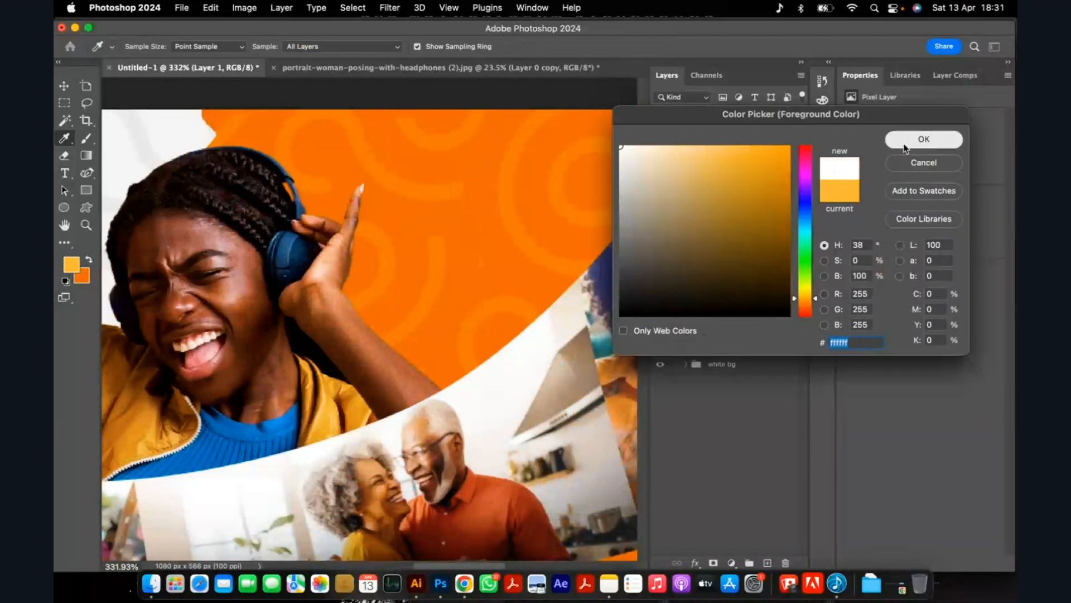
{"action": "left_click", "coordinate": [923, 140]}
Paint three short white accent strokes above the raised hand, about 77 by 44 px overall, undoing the first attempt.
{"action": "scroll", "coordinate": [298, 165], "scroll_direction": "up", "scroll_amount": 1}
{"action": "mouse_move", "coordinate": [301, 152]}
{"action": "left_mouse_down"}
{"action": "mouse_move", "coordinate": [316, 190]}
{"action": "mouse_move", "coordinate": [372, 150]}
{"action": "left_mouse_up"}
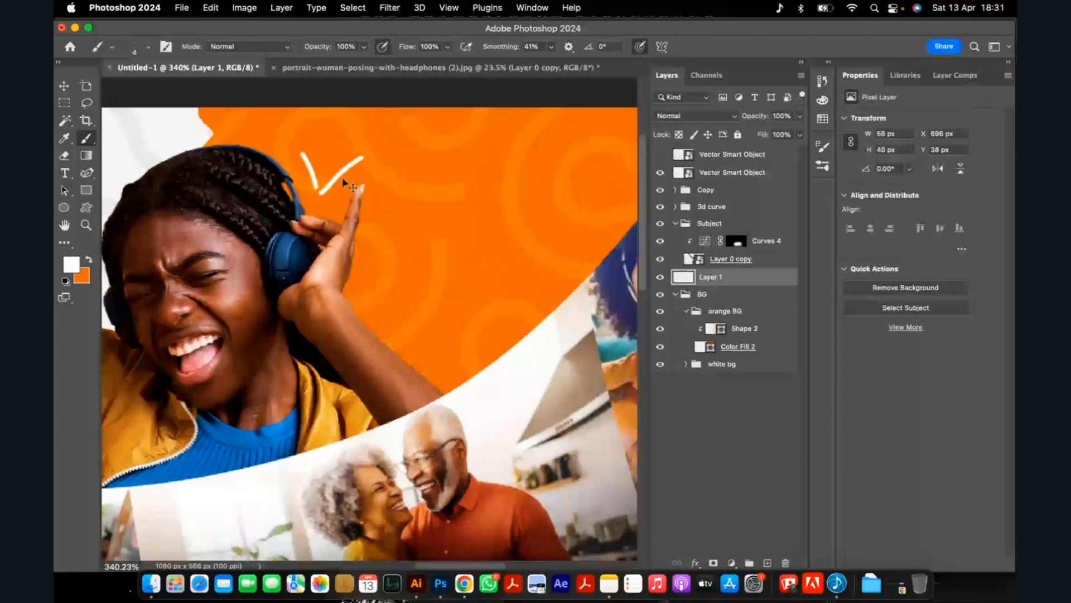
{"action": "key", "text": "super+z"}
{"action": "mouse_move", "coordinate": [318, 189]}
{"action": "left_mouse_down"}
{"action": "mouse_move", "coordinate": [349, 150]}
{"action": "mouse_move", "coordinate": [340, 193]}
{"action": "left_mouse_up"}
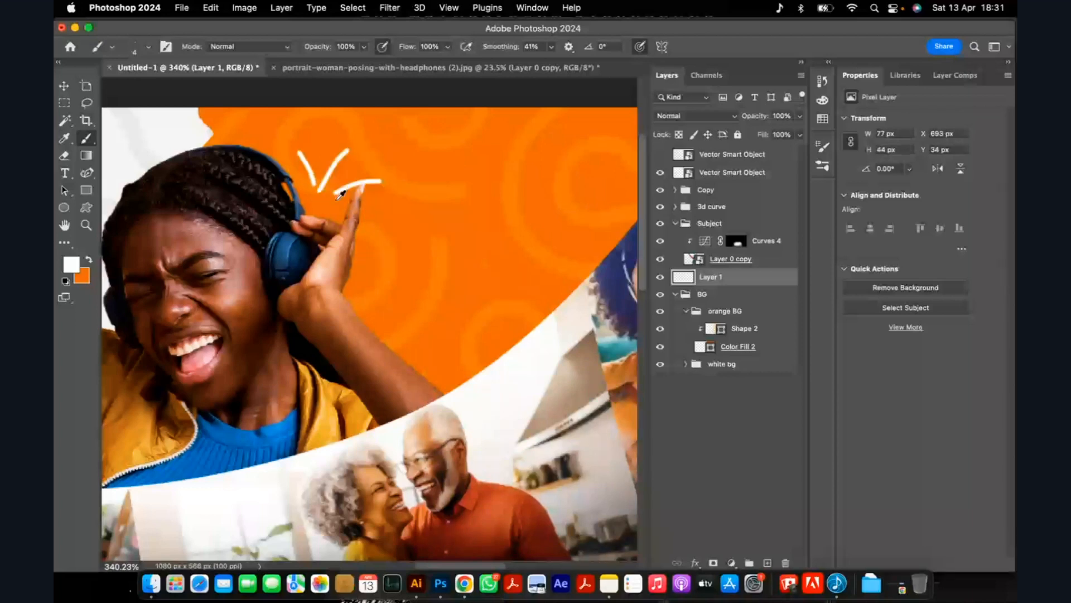
Paint a white curved line from the hand down to the photo curve and continue it below to the canvas's lower edge.
{"action": "scroll", "coordinate": [340, 194], "scroll_direction": "down", "scroll_amount": 3}
{"action": "mouse_move", "coordinate": [347, 193]}
{"action": "left_mouse_down"}
{"action": "mouse_move", "coordinate": [357, 254]}
{"action": "mouse_move", "coordinate": [414, 304]}
{"action": "left_mouse_up"}
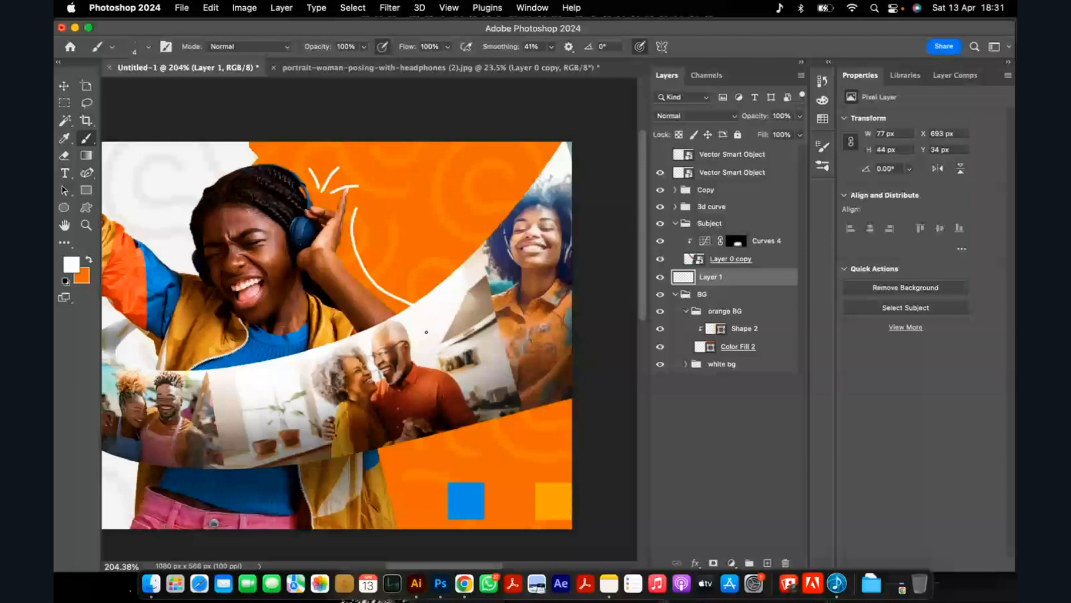
{"action": "left_click_drag", "start_coordinate": [427, 332], "coordinate": [415, 532]}
Add a new layer above Layer 1 and make near-black #1e1e1d the foreground colour for the brush.
{"action": "scroll", "coordinate": [403, 182], "scroll_direction": "down", "scroll_amount": 4}
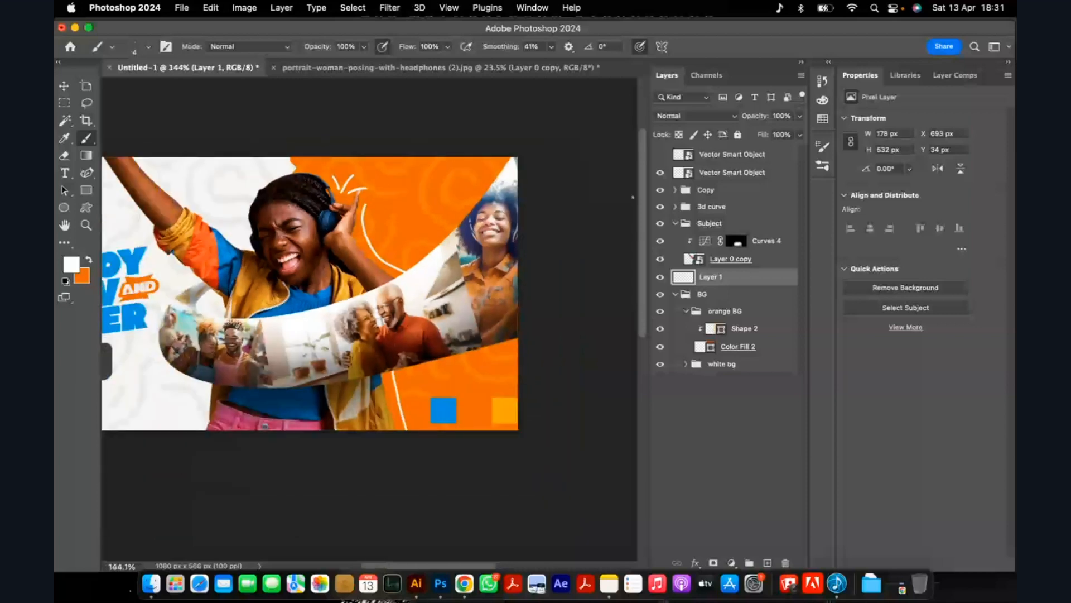
{"action": "left_click", "coordinate": [767, 562]}
{"action": "scroll", "coordinate": [203, 179], "scroll_direction": "up", "scroll_amount": 2}
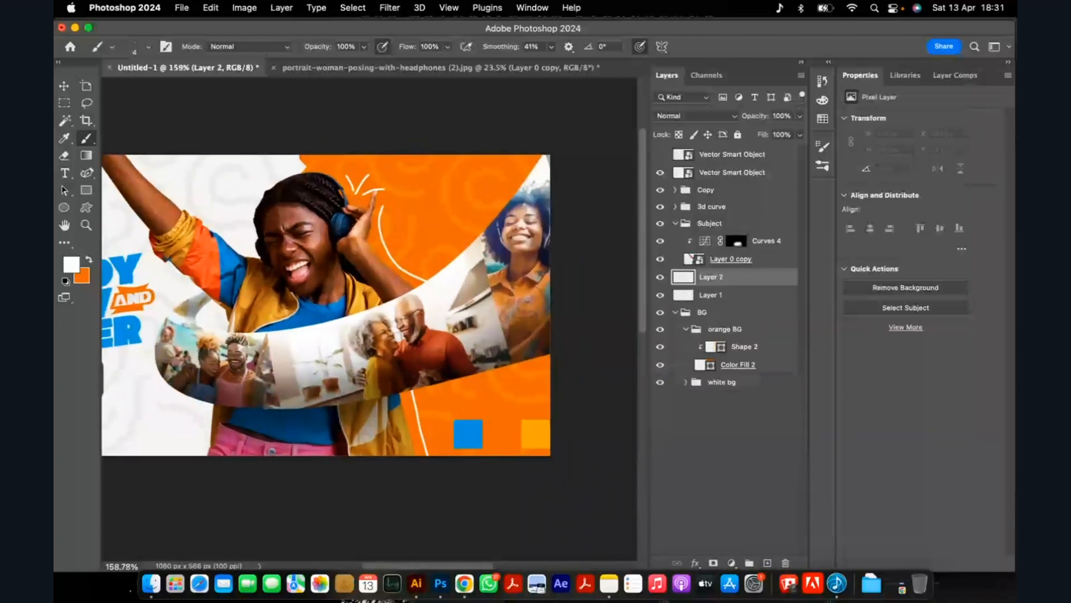
{"action": "left_click", "coordinate": [82, 280]}
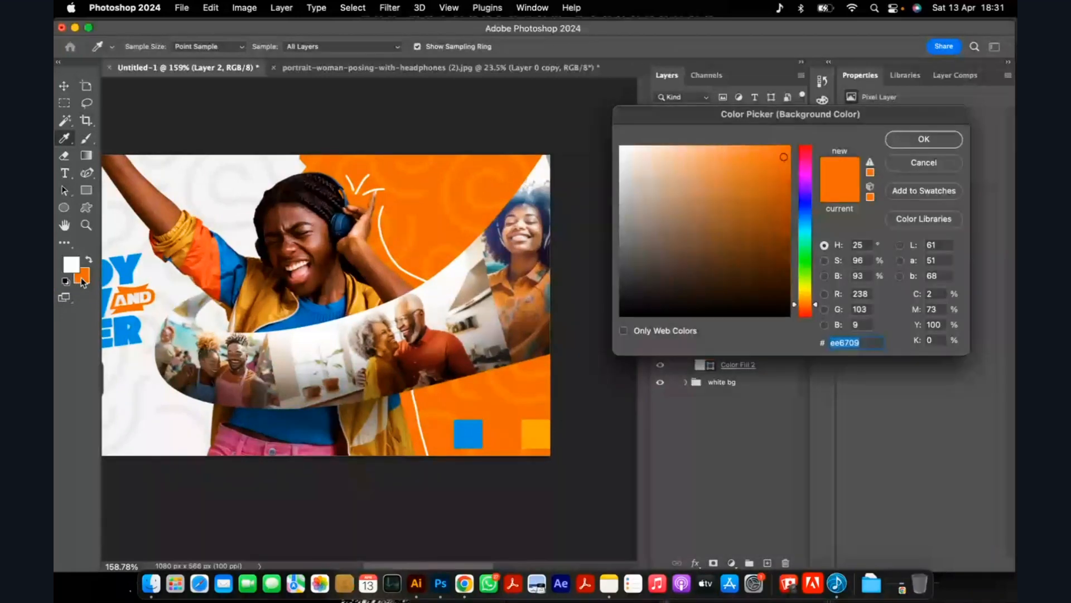
{"action": "mouse_move", "coordinate": [775, 235]}
{"action": "left_mouse_down"}
{"action": "mouse_move", "coordinate": [780, 294]}
{"action": "mouse_move", "coordinate": [625, 295]}
{"action": "left_mouse_up"}
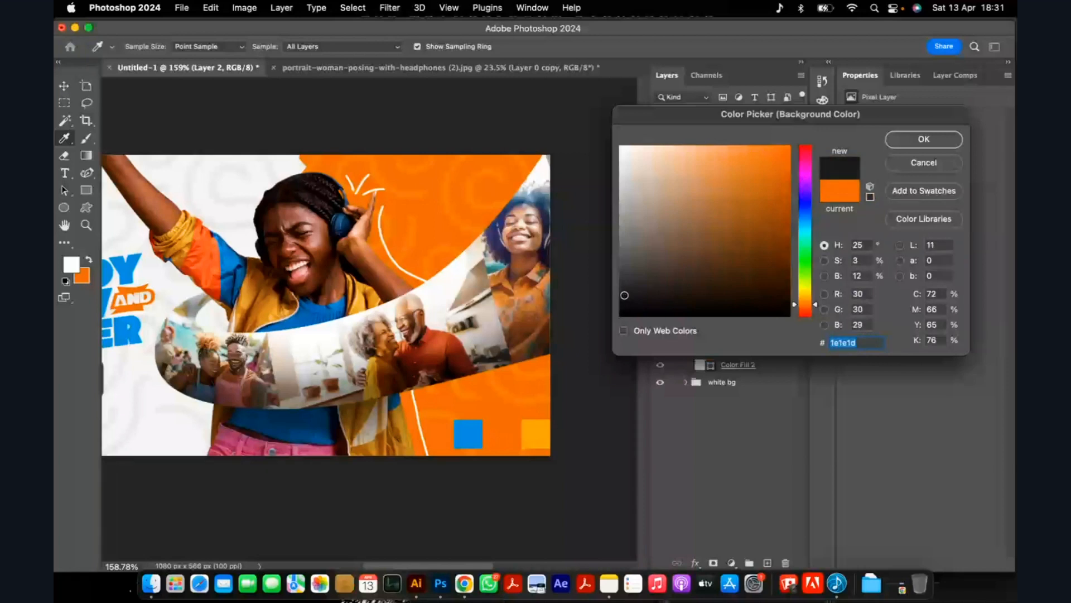
{"action": "key", "text": "Return"}
{"action": "scroll", "coordinate": [271, 204], "scroll_direction": "up", "scroll_amount": 1}
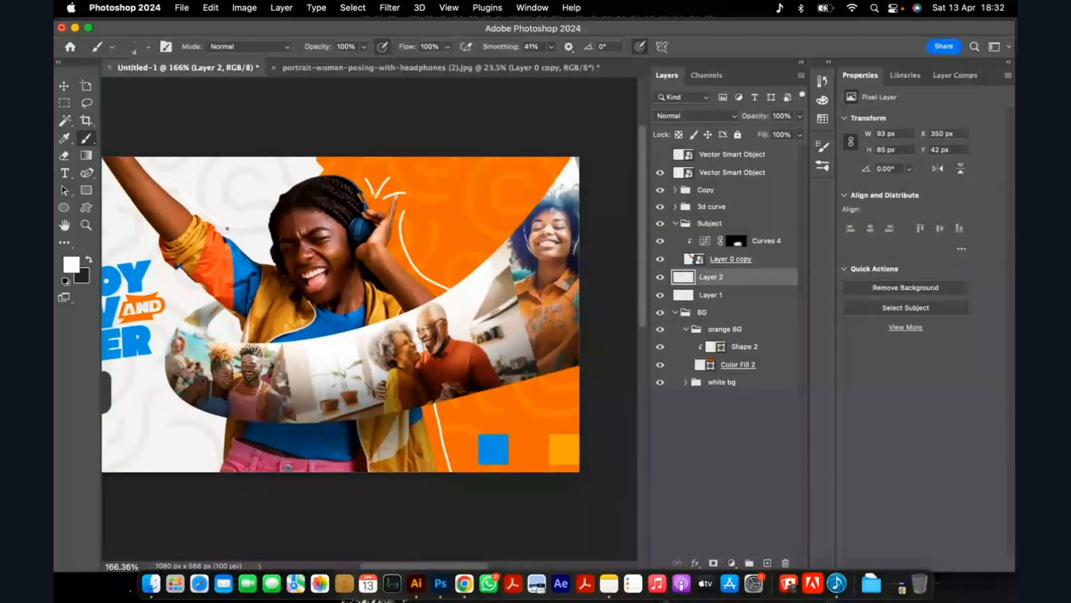
{"action": "key", "text": "x"}
Try a dark curved line between the raised arm and the head and another below the arm, and undo both.
{"action": "mouse_move", "coordinate": [166, 166]}
{"action": "left_mouse_down"}
{"action": "mouse_move", "coordinate": [195, 203]}
{"action": "mouse_move", "coordinate": [265, 250]}
{"action": "left_mouse_up"}
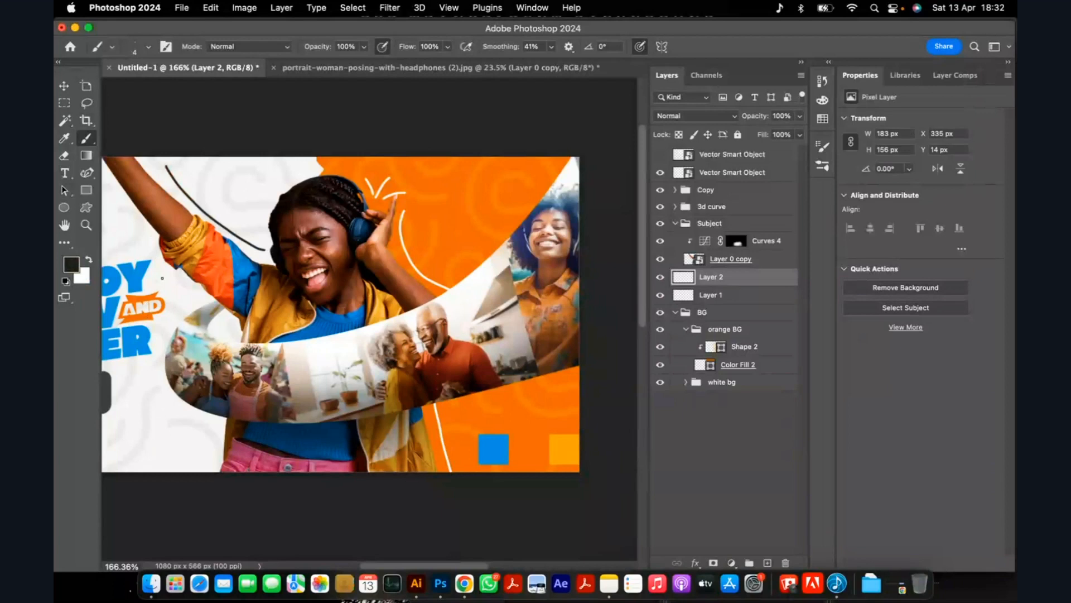
{"action": "left_click_drag", "start_coordinate": [159, 268], "coordinate": [201, 333]}
{"action": "scroll", "coordinate": [282, 293], "scroll_direction": "down", "scroll_amount": 5}
{"action": "scroll", "coordinate": [285, 289], "scroll_direction": "down", "scroll_amount": 4}
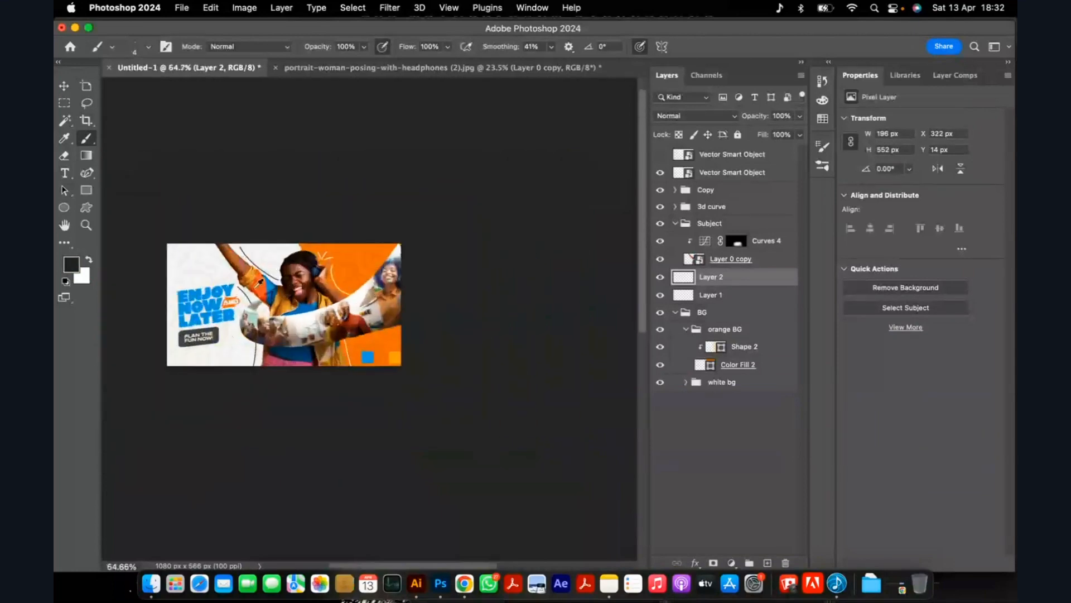
{"action": "scroll", "coordinate": [260, 283], "scroll_direction": "up", "scroll_amount": 8}
{"action": "scroll", "coordinate": [190, 257], "scroll_direction": "down", "scroll_amount": 1}
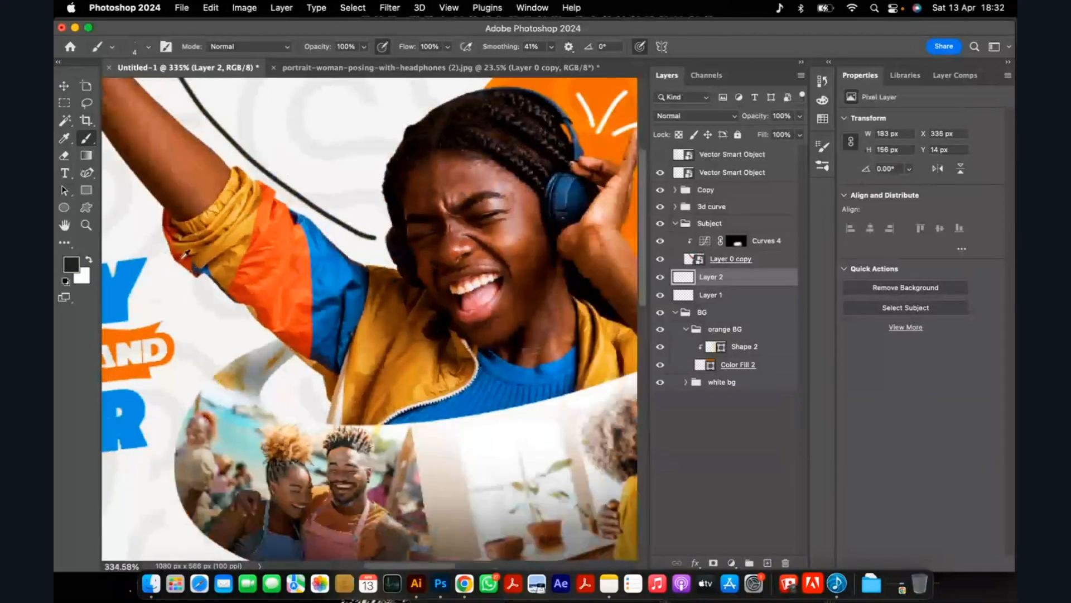
{"action": "scroll", "coordinate": [185, 254], "scroll_direction": "down", "scroll_amount": 5}
{"action": "scroll", "coordinate": [245, 203], "scroll_direction": "up", "scroll_amount": 4}
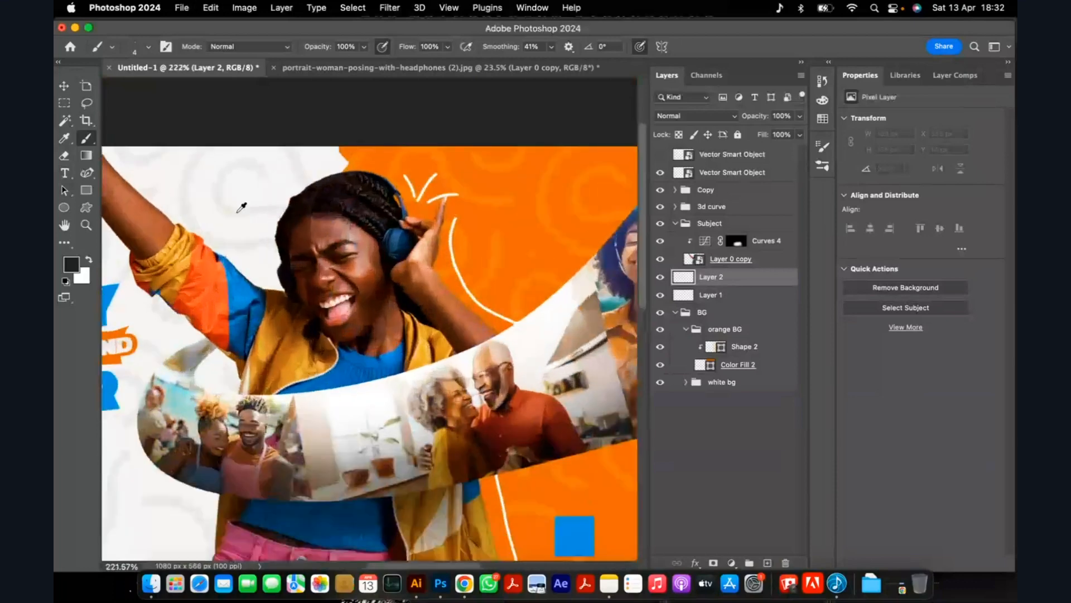
Draw a dark crown outline between the raised arm and the head, undoing the first attempt, and scale it down and rotate it by 7.44°.
{"action": "scroll", "coordinate": [241, 207], "scroll_direction": "up", "scroll_amount": 3}
{"action": "mouse_move", "coordinate": [225, 223]}
{"action": "left_mouse_down"}
{"action": "mouse_move", "coordinate": [274, 243]}
{"action": "mouse_move", "coordinate": [313, 178]}
{"action": "mouse_move", "coordinate": [261, 133]}
{"action": "mouse_move", "coordinate": [265, 168]}
{"action": "mouse_move", "coordinate": [232, 167]}
{"action": "mouse_move", "coordinate": [258, 195]}
{"action": "mouse_move", "coordinate": [224, 218]}
{"action": "mouse_move", "coordinate": [194, 195]}
{"action": "mouse_move", "coordinate": [268, 245]}
{"action": "mouse_move", "coordinate": [275, 187]}
{"action": "left_mouse_up"}
{"action": "key", "text": "super+z"}
{"action": "key", "text": "super+z"}
{"action": "mouse_move", "coordinate": [221, 222]}
{"action": "left_mouse_down"}
{"action": "mouse_move", "coordinate": [282, 226]}
{"action": "mouse_move", "coordinate": [294, 179]}
{"action": "mouse_move", "coordinate": [318, 158]}
{"action": "left_mouse_up"}
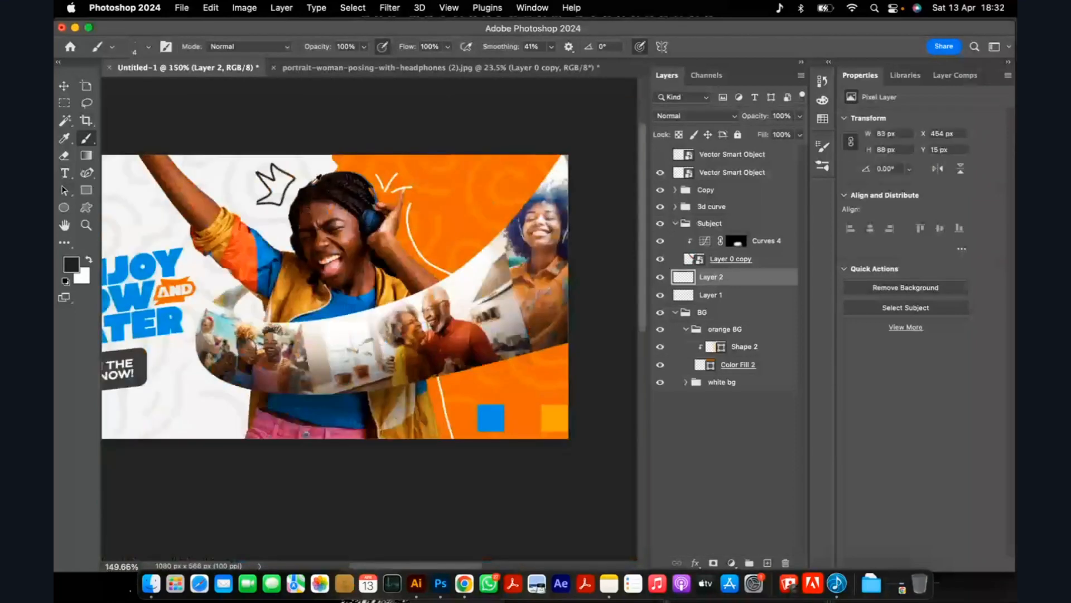
{"action": "scroll", "coordinate": [316, 178], "scroll_direction": "up", "scroll_amount": 1}
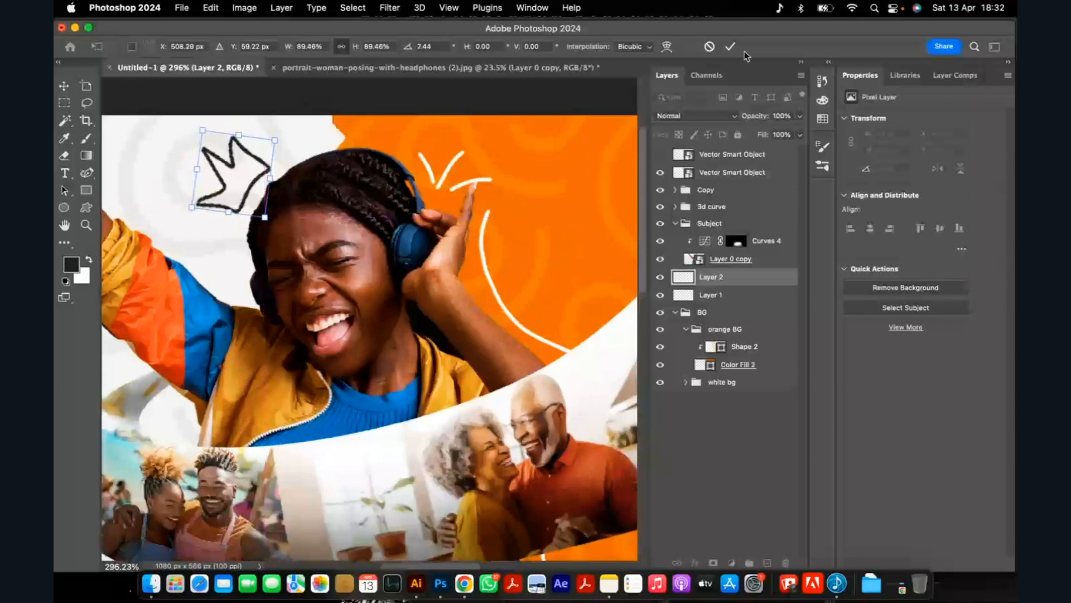
{"action": "left_click", "coordinate": [730, 47]}
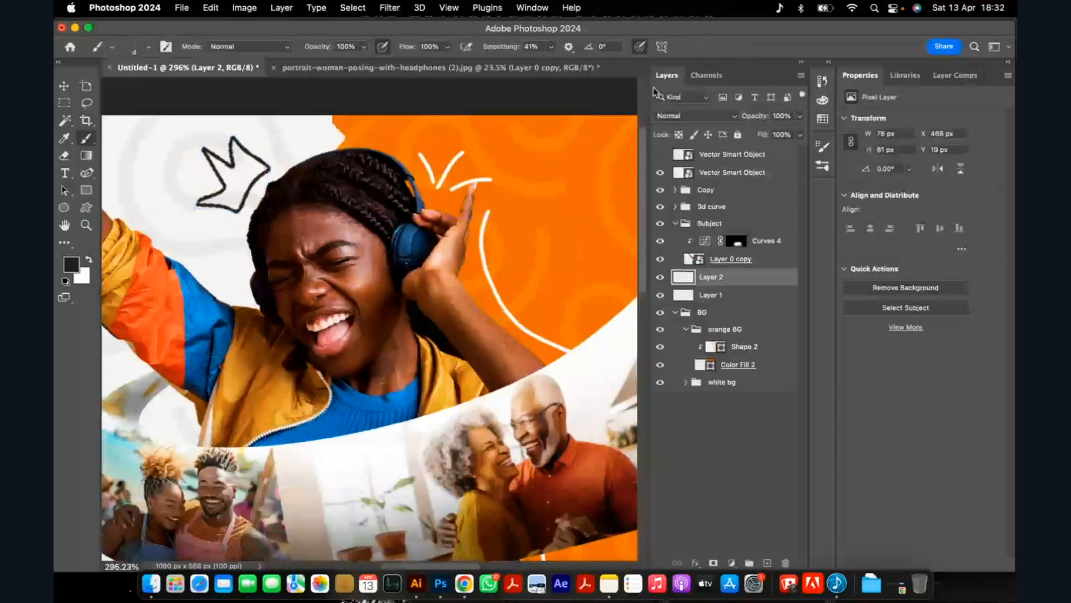
Paint a dark line curving around the photo curve's left end down to the canvas's lower edge, undoing the earlier attempts.
{"action": "scroll", "coordinate": [473, 163], "scroll_direction": "down", "scroll_amount": 5}
{"action": "scroll", "coordinate": [298, 338], "scroll_direction": "up", "scroll_amount": 3}
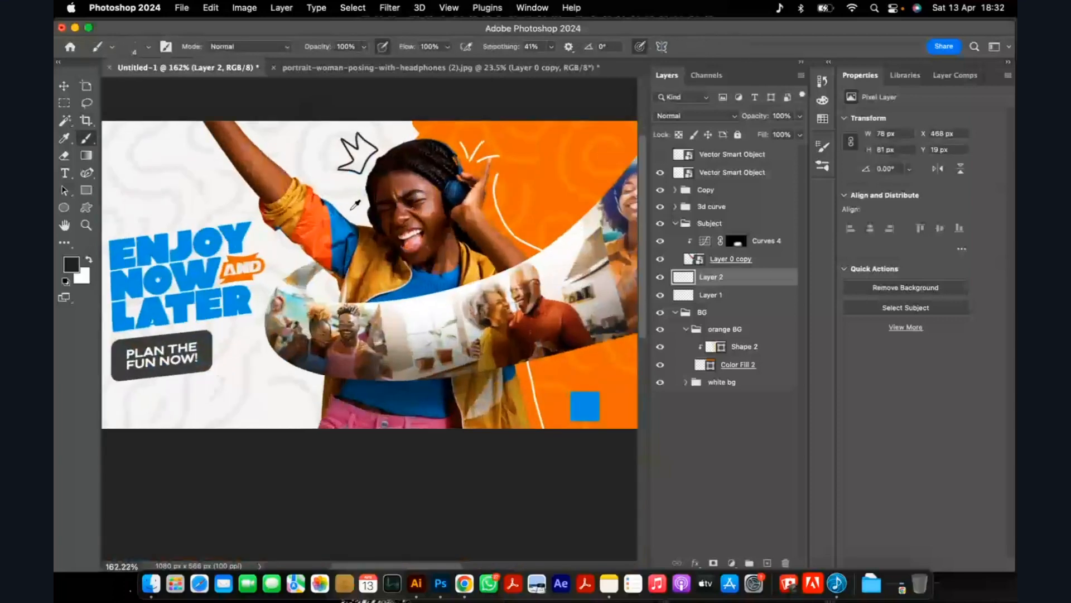
{"action": "scroll", "coordinate": [299, 339], "scroll_direction": "down", "scroll_amount": 4}
{"action": "scroll", "coordinate": [299, 339], "scroll_direction": "up", "scroll_amount": 1}
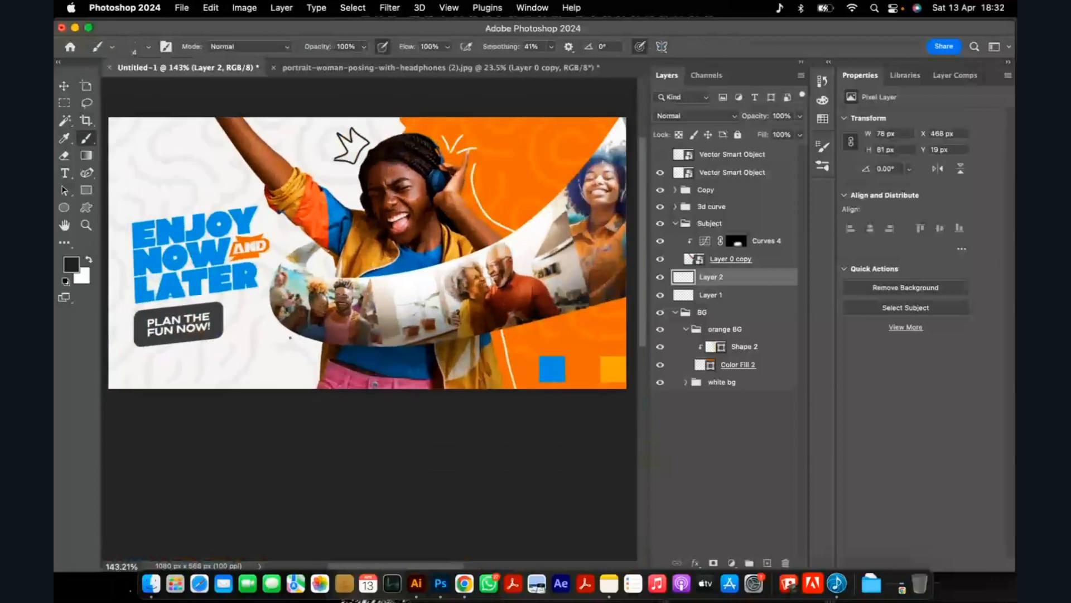
{"action": "mouse_move", "coordinate": [260, 292]}
{"action": "left_mouse_down"}
{"action": "mouse_move", "coordinate": [262, 311]}
{"action": "mouse_move", "coordinate": [297, 347]}
{"action": "mouse_move", "coordinate": [309, 392]}
{"action": "left_mouse_up"}
{"action": "key", "text": "super+z"}
{"action": "mouse_move", "coordinate": [261, 301]}
{"action": "left_mouse_down"}
{"action": "mouse_move", "coordinate": [273, 344]}
{"action": "mouse_move", "coordinate": [325, 360]}
{"action": "left_mouse_up"}
{"action": "key", "text": "super+z"}
{"action": "left_click_drag", "start_coordinate": [262, 307], "coordinate": [299, 343]}
{"action": "key", "text": "super+z"}
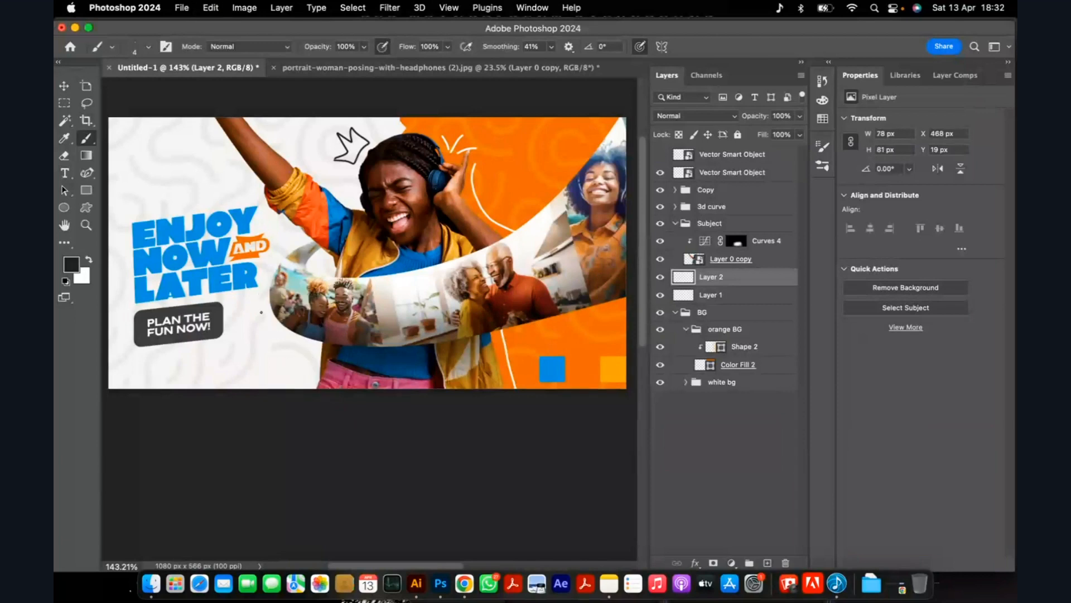
{"action": "scroll", "coordinate": [286, 341], "scroll_direction": "up", "scroll_amount": 2}
{"action": "key", "text": "super+z"}
{"action": "mouse_move", "coordinate": [261, 300]}
{"action": "left_mouse_down"}
{"action": "mouse_move", "coordinate": [262, 321]}
{"action": "mouse_move", "coordinate": [311, 357]}
{"action": "mouse_move", "coordinate": [319, 397]}
{"action": "left_mouse_up"}
Add a new layer above Layer 2 and switch the brush colour to white, undoing the dark test strokes on the orange background.
{"action": "scroll", "coordinate": [287, 329], "scroll_direction": "down", "scroll_amount": 5}
{"action": "scroll", "coordinate": [446, 254], "scroll_direction": "up", "scroll_amount": 3}
{"action": "scroll", "coordinate": [447, 254], "scroll_direction": "down", "scroll_amount": 1}
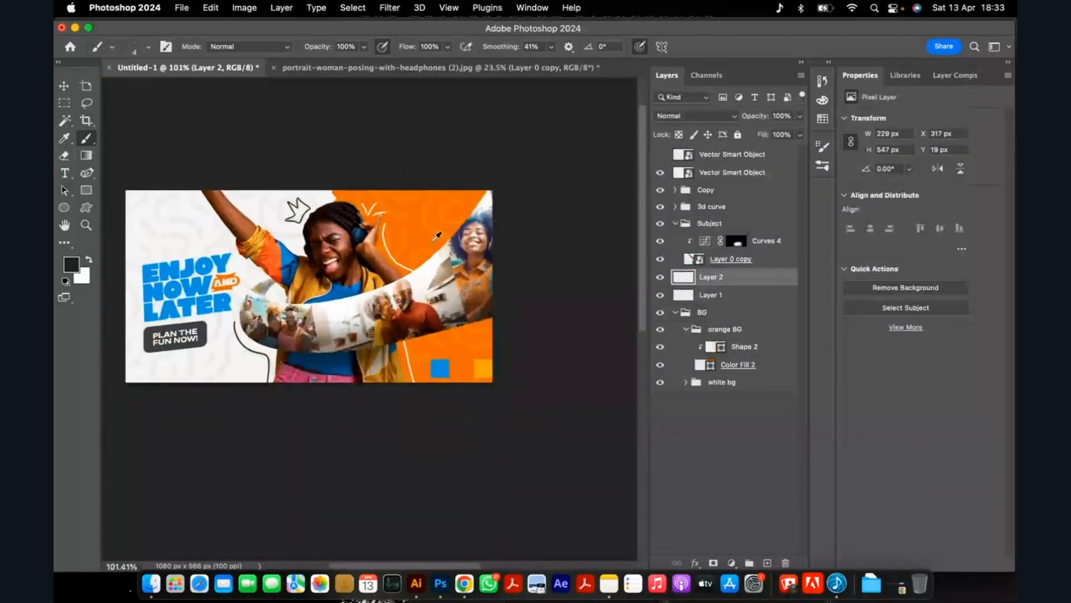
{"action": "scroll", "coordinate": [447, 251], "scroll_direction": "up", "scroll_amount": 5}
{"action": "left_click_drag", "start_coordinate": [423, 244], "coordinate": [438, 268]}
{"action": "key", "text": "super+z"}
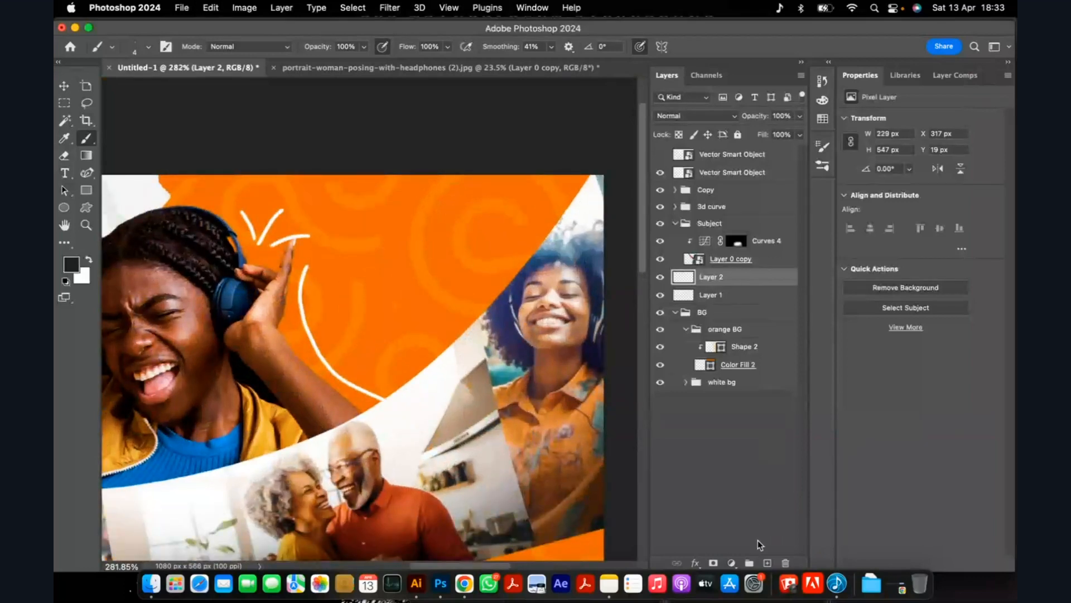
{"action": "left_click", "coordinate": [767, 562]}
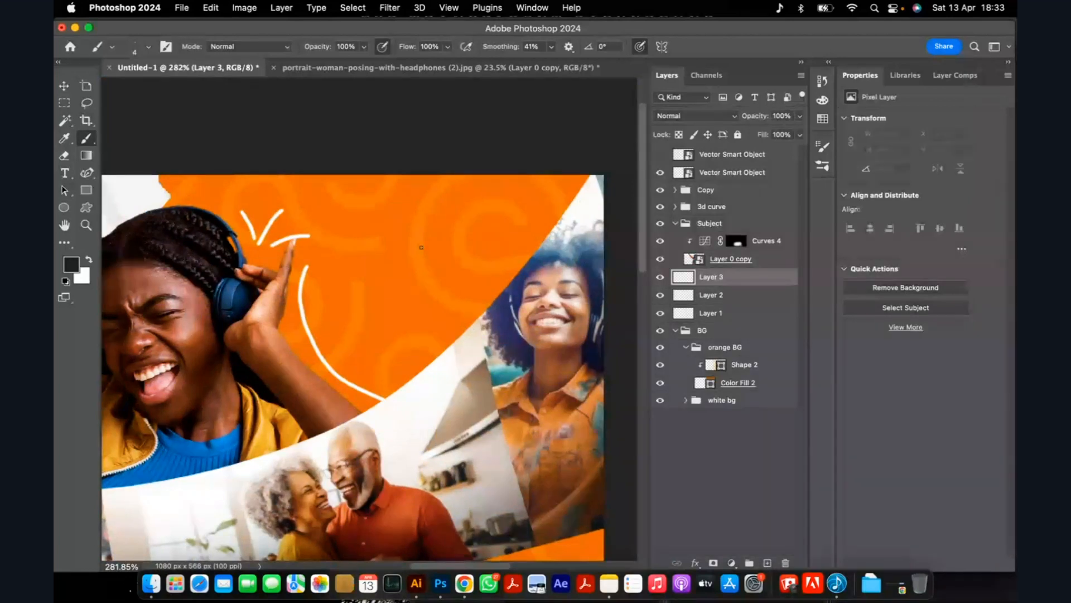
{"action": "mouse_move", "coordinate": [387, 259]}
{"action": "left_mouse_down"}
{"action": "mouse_move", "coordinate": [422, 290]}
{"action": "mouse_move", "coordinate": [437, 249]}
{"action": "mouse_move", "coordinate": [408, 265]}
{"action": "mouse_move", "coordinate": [426, 281]}
{"action": "mouse_move", "coordinate": [441, 240]}
{"action": "mouse_move", "coordinate": [410, 256]}
{"action": "mouse_move", "coordinate": [418, 262]}
{"action": "mouse_move", "coordinate": [431, 239]}
{"action": "left_mouse_up"}
{"action": "key", "text": "super+z"}
{"action": "key", "text": "x"}
Try a small white doodle, about 55 by 47 px, with a 2 px brush on the orange background, and undo it.
{"action": "scroll", "coordinate": [383, 247], "scroll_direction": "down", "scroll_amount": 10}
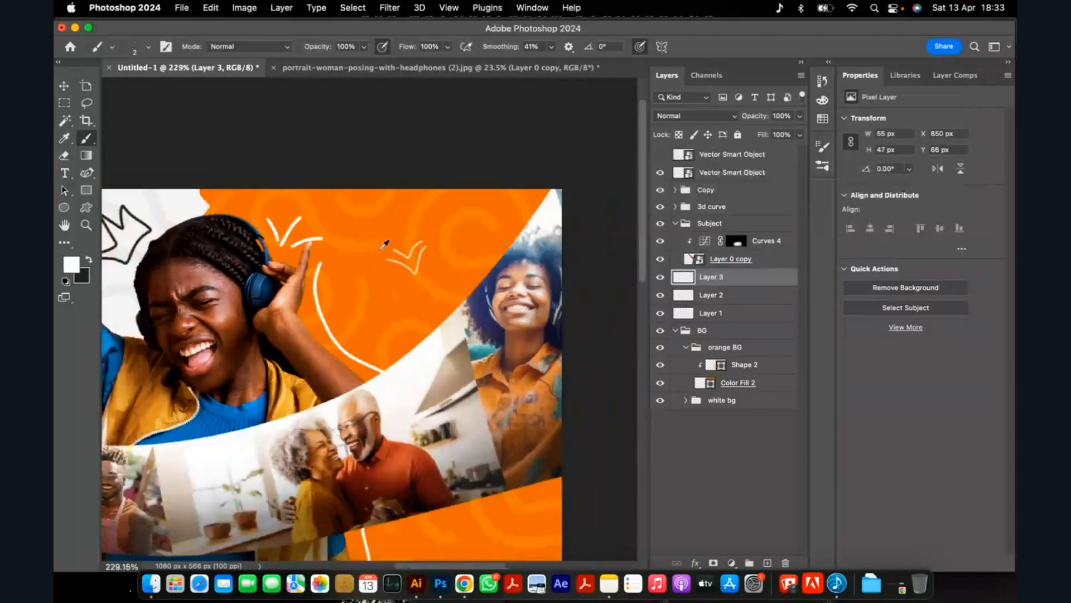
{"action": "scroll", "coordinate": [428, 361], "scroll_direction": "up", "scroll_amount": 5}
{"action": "left_click", "coordinate": [660, 172]}
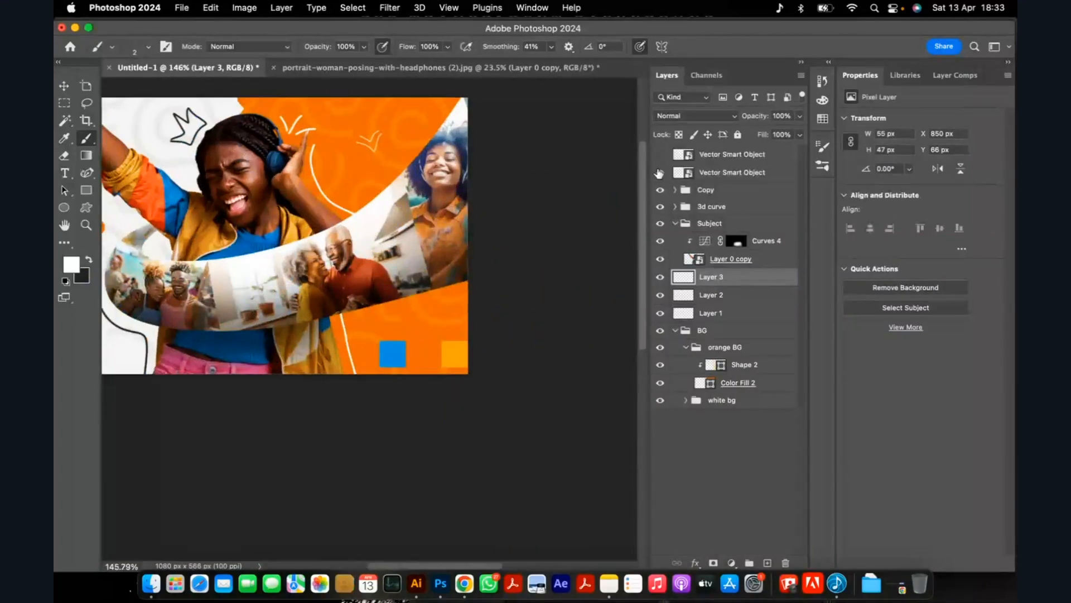
{"action": "scroll", "coordinate": [347, 347], "scroll_direction": "up", "scroll_amount": 2}
{"action": "scroll", "coordinate": [335, 252], "scroll_direction": "down", "scroll_amount": 6}
{"action": "scroll", "coordinate": [327, 172], "scroll_direction": "up", "scroll_amount": 5}
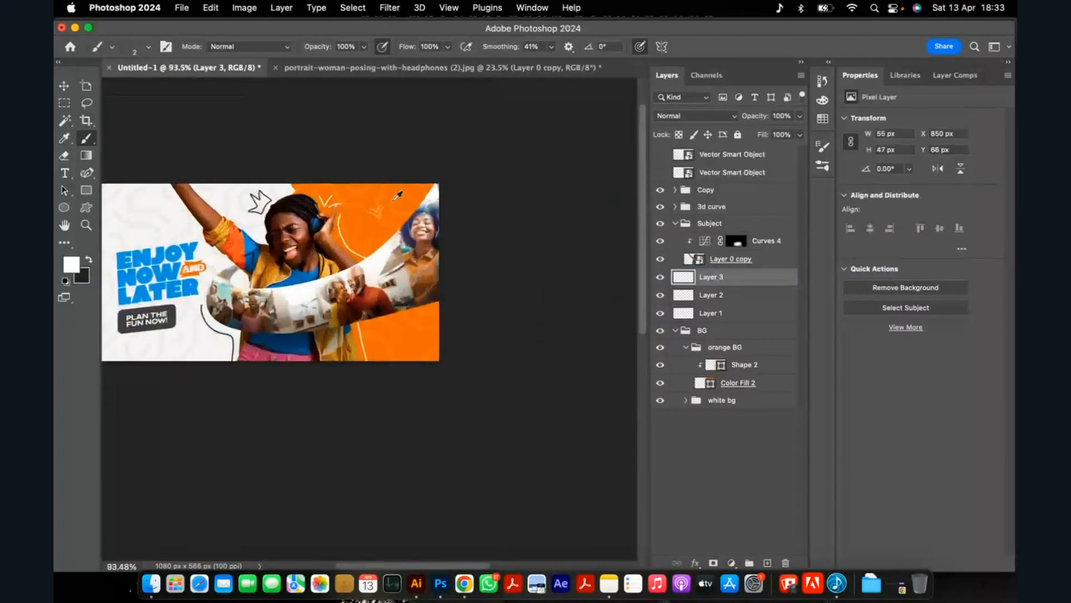
{"action": "scroll", "coordinate": [337, 195], "scroll_direction": "up", "scroll_amount": 4}
{"action": "key", "text": "super+z"}
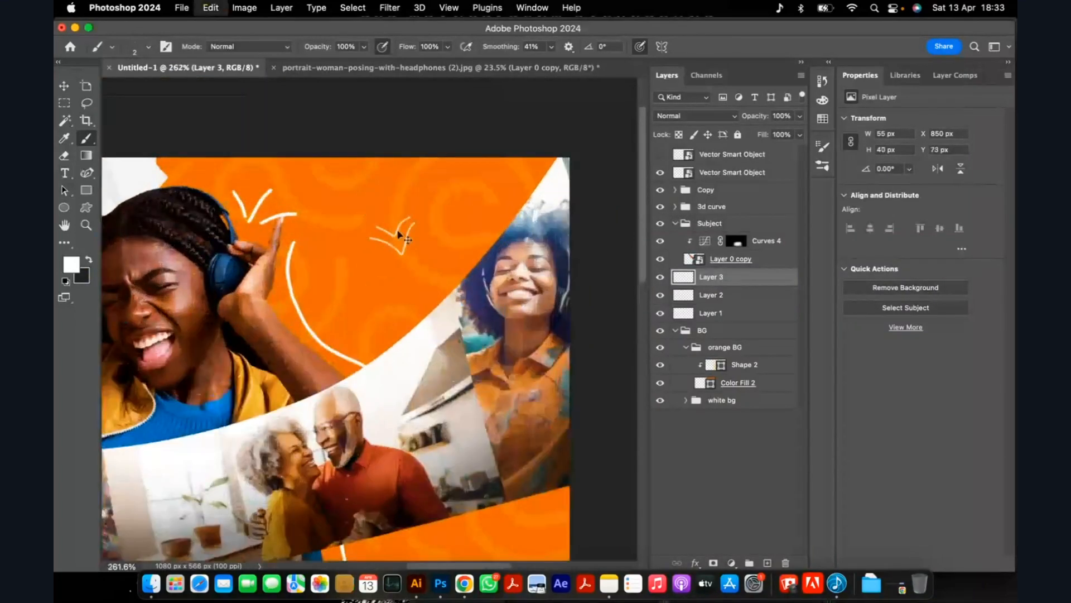
{"action": "scroll", "coordinate": [400, 232], "scroll_direction": "up", "scroll_amount": 1}
{"action": "mouse_move", "coordinate": [388, 216]}
{"action": "left_mouse_down"}
{"action": "mouse_move", "coordinate": [370, 229]}
{"action": "mouse_move", "coordinate": [381, 246]}
{"action": "left_mouse_up"}
{"action": "key", "text": "super+z"}
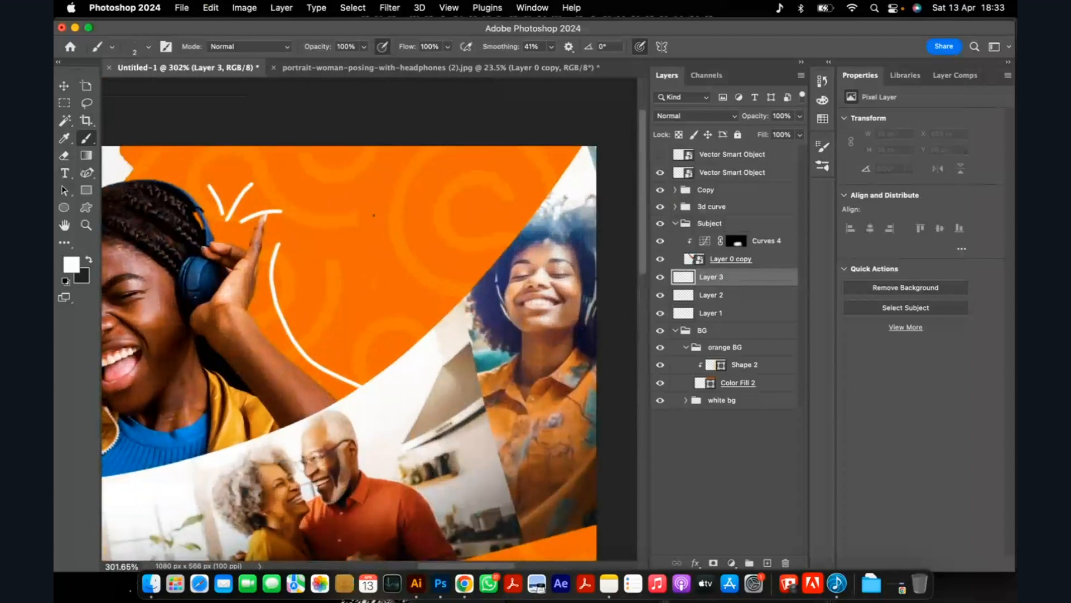
Draw a white light bulb with a separate base, about 44 by 71 px overall, on the orange background above the photo curve.
{"action": "mouse_move", "coordinate": [388, 212]}
{"action": "left_mouse_down"}
{"action": "mouse_move", "coordinate": [376, 215]}
{"action": "mouse_move", "coordinate": [382, 241]}
{"action": "mouse_move", "coordinate": [401, 260]}
{"action": "mouse_move", "coordinate": [408, 215]}
{"action": "mouse_move", "coordinate": [389, 210]}
{"action": "left_mouse_up"}
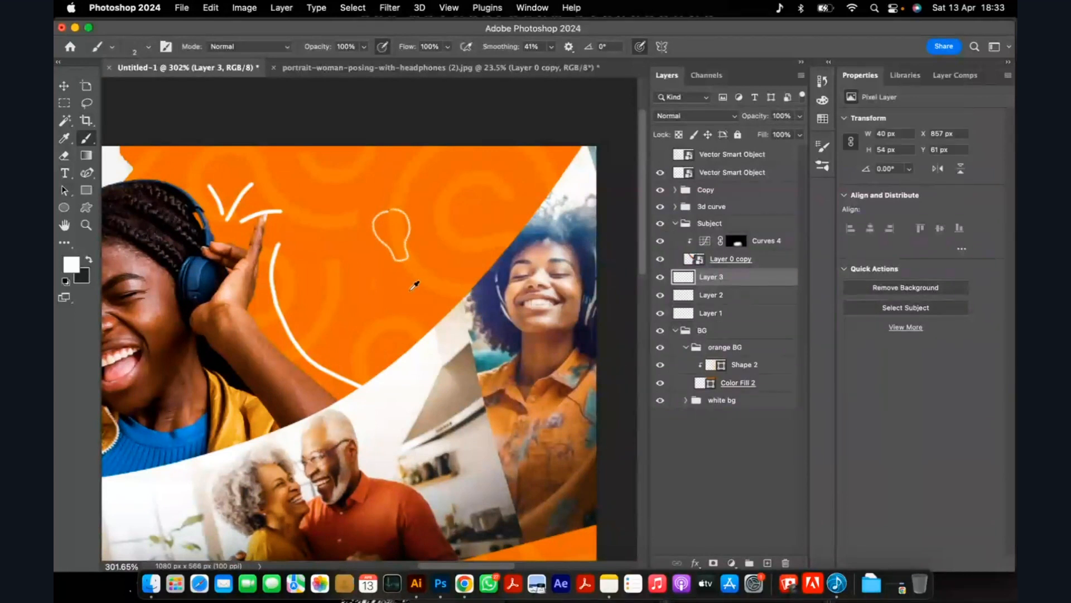
{"action": "scroll", "coordinate": [414, 285], "scroll_direction": "up", "scroll_amount": 3}
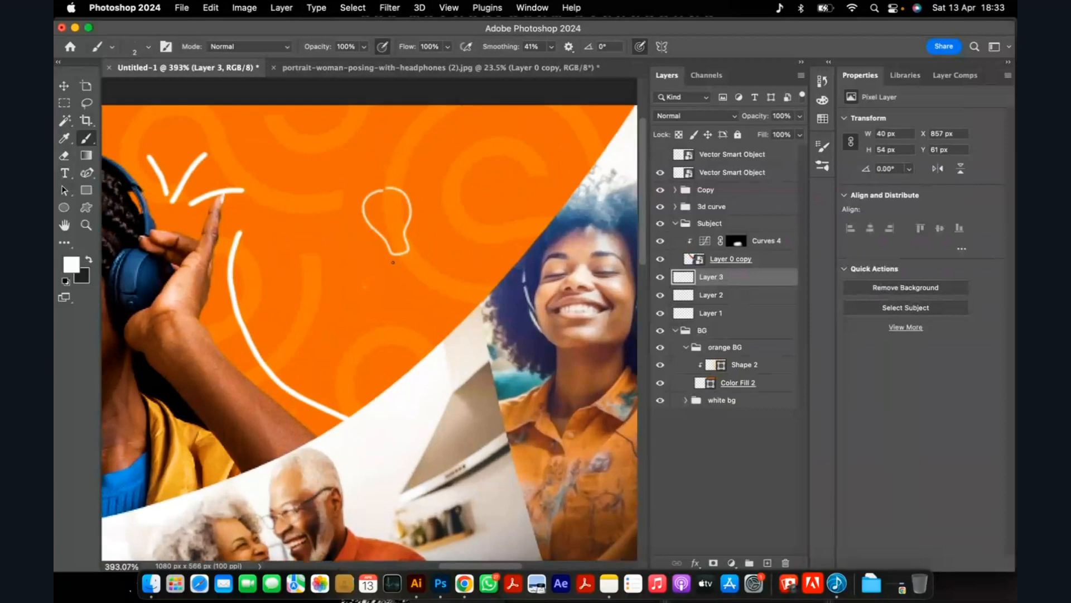
{"action": "mouse_move", "coordinate": [399, 277]}
{"action": "left_mouse_down"}
{"action": "mouse_move", "coordinate": [419, 261]}
{"action": "mouse_move", "coordinate": [390, 263]}
{"action": "mouse_move", "coordinate": [399, 281]}
{"action": "mouse_move", "coordinate": [423, 270]}
{"action": "mouse_move", "coordinate": [394, 260]}
{"action": "left_mouse_up"}
{"action": "key", "text": "super+z"}
{"action": "scroll", "coordinate": [394, 267], "scroll_direction": "up", "scroll_amount": 2}
{"action": "scroll", "coordinate": [401, 150], "scroll_direction": "up", "scroll_amount": 3}
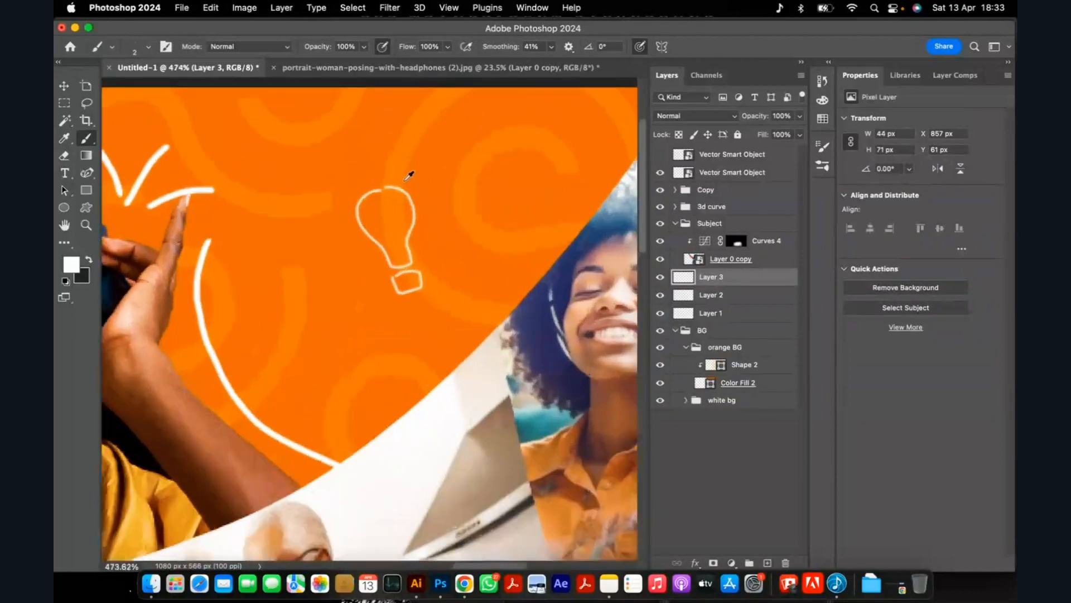
{"action": "left_click_drag", "start_coordinate": [352, 199], "coordinate": [394, 192]}
Examine how the crown, light bulb and accent lines balance across the whole ad.
{"action": "scroll", "coordinate": [400, 214], "scroll_direction": "down", "scroll_amount": 10}
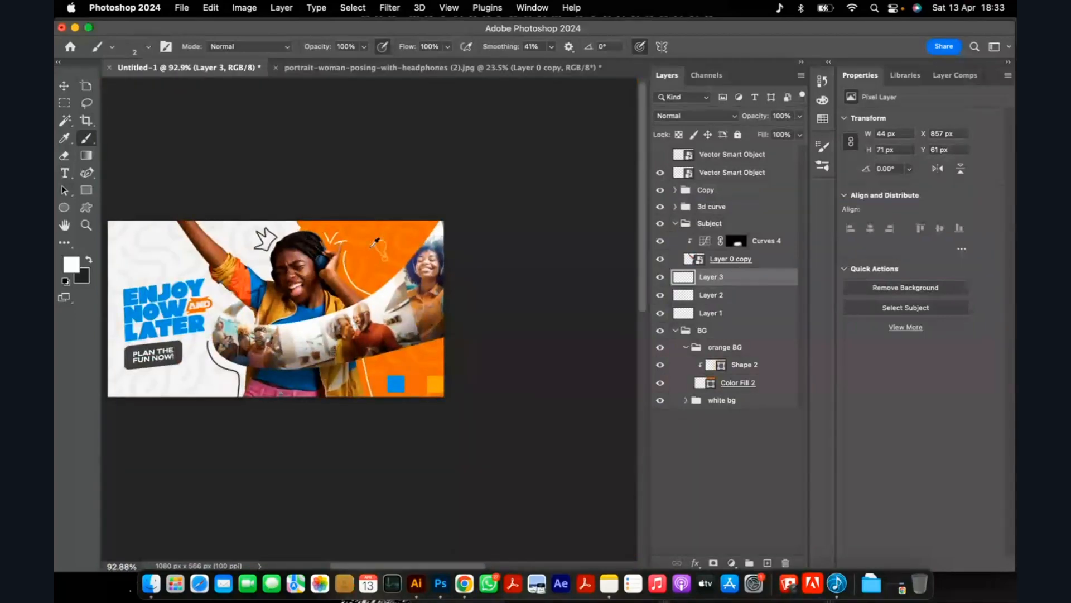
{"action": "scroll", "coordinate": [374, 241], "scroll_direction": "up", "scroll_amount": 1}
{"action": "scroll", "coordinate": [375, 241], "scroll_direction": "up", "scroll_amount": 3}
{"action": "scroll", "coordinate": [334, 279], "scroll_direction": "down", "scroll_amount": 4}
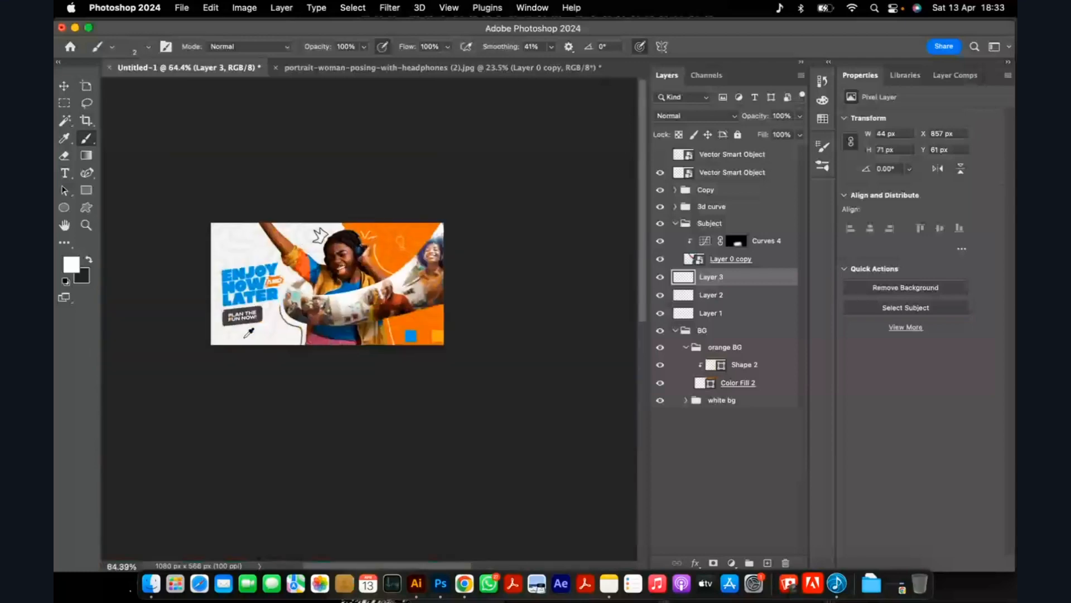
{"action": "scroll", "coordinate": [250, 333], "scroll_direction": "up", "scroll_amount": 1}
{"action": "scroll", "coordinate": [267, 332], "scroll_direction": "up", "scroll_amount": 2}
{"action": "scroll", "coordinate": [311, 318], "scroll_direction": "down", "scroll_amount": 4}
{"action": "scroll", "coordinate": [365, 290], "scroll_direction": "up", "scroll_amount": 2}
{"action": "scroll", "coordinate": [365, 290], "scroll_direction": "down", "scroll_amount": 3}
{"action": "scroll", "coordinate": [385, 271], "scroll_direction": "up", "scroll_amount": 3}
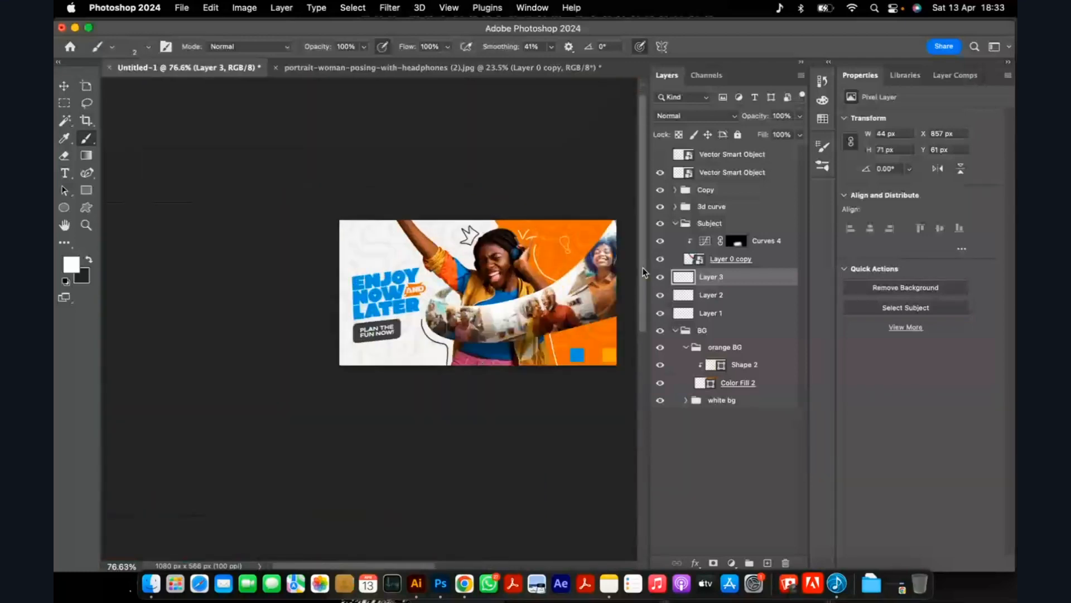
Group the three hand-drawn layers under the name Elements and collapse the BG and Subject groups.
{"action": "left_click", "coordinate": [727, 316], "text": "shift"}
{"action": "key", "text": "super+g"}
{"action": "double_click", "coordinate": [714, 276]}
{"action": "type", "text": "Elem"}
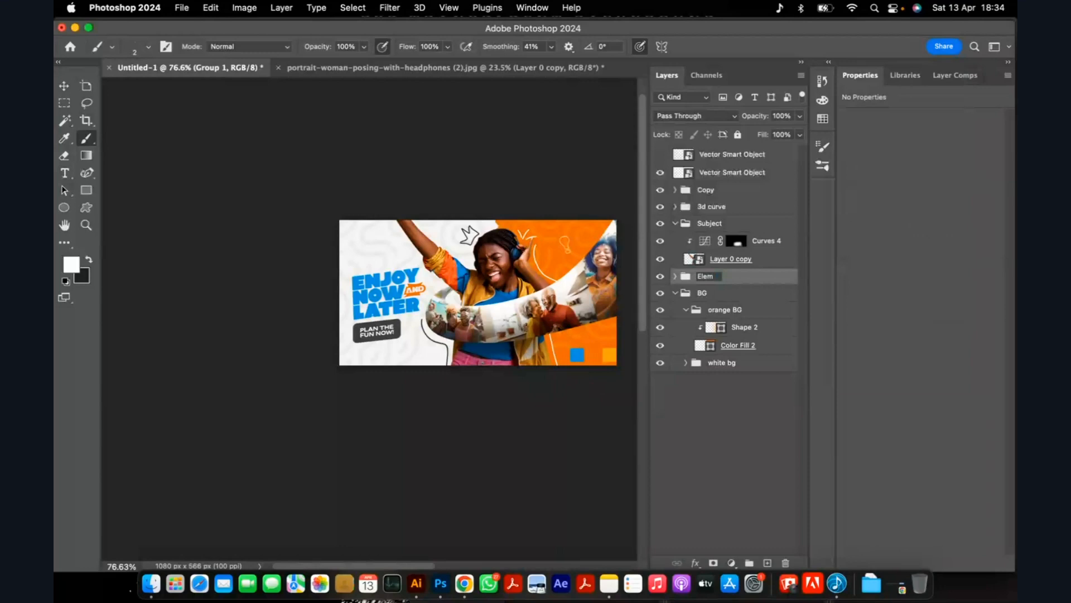
{"action": "type", "text": "ents"}
{"action": "key", "text": "Return"}
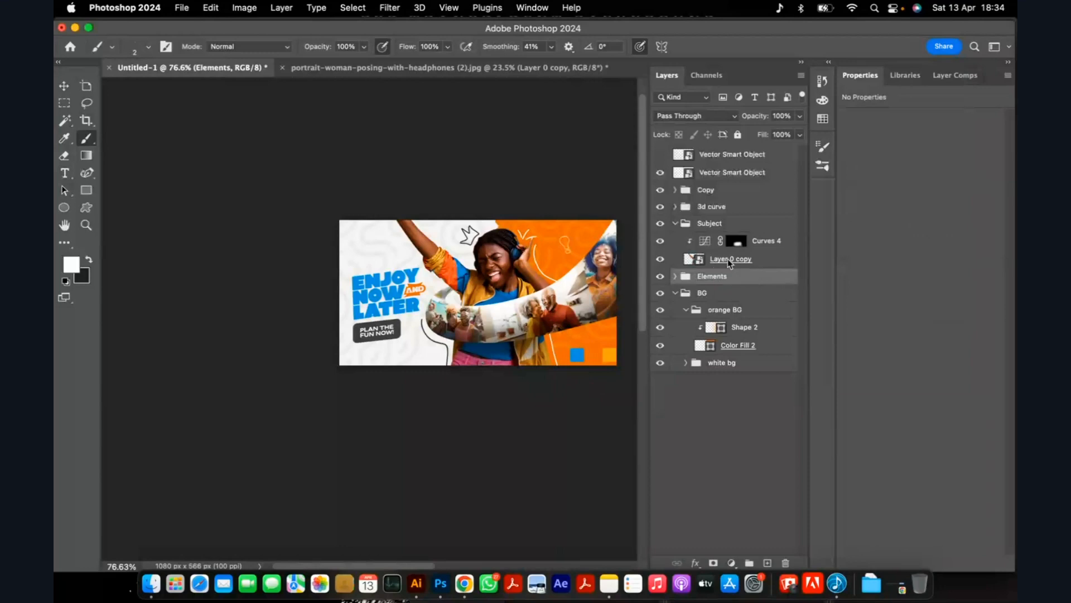
{"action": "left_click", "coordinate": [676, 294]}
{"action": "left_click", "coordinate": [675, 223]}
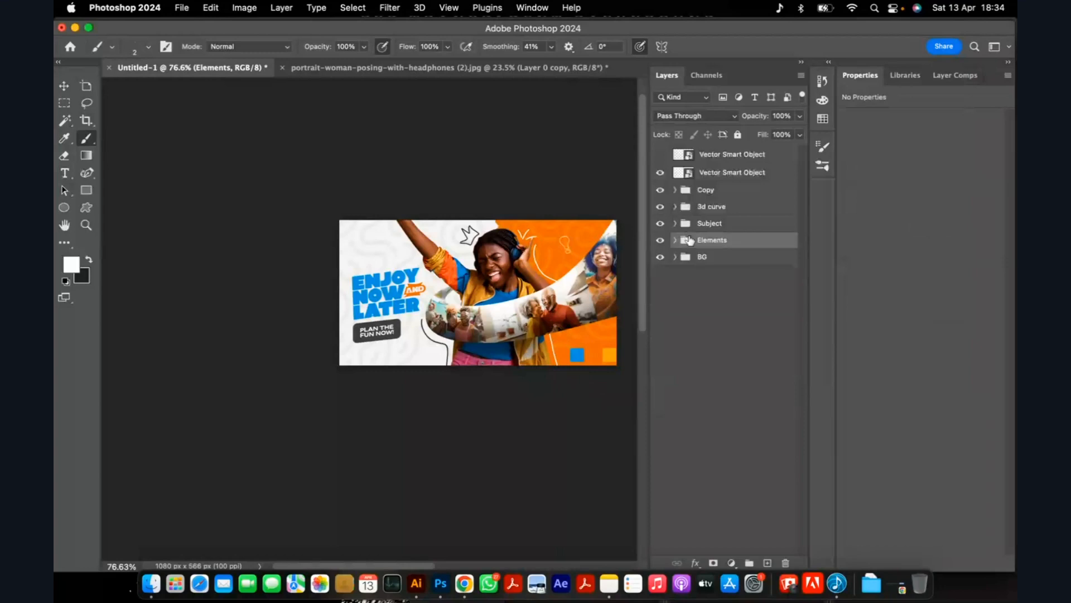
{"action": "scroll", "coordinate": [518, 243], "scroll_direction": "up", "scroll_amount": 1}
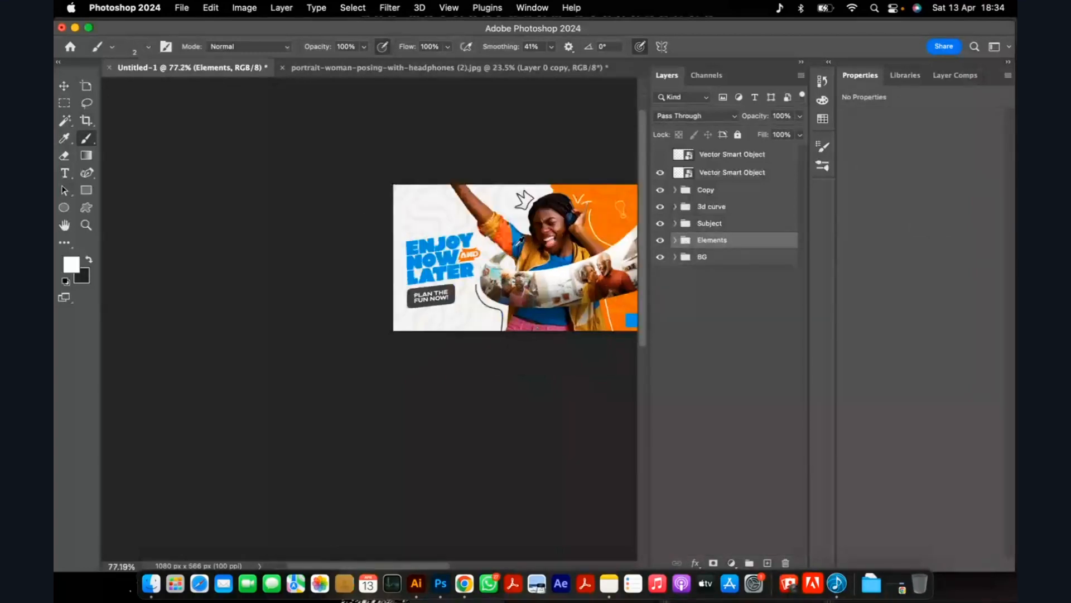
{"action": "scroll", "coordinate": [601, 194], "scroll_direction": "up", "scroll_amount": 10}
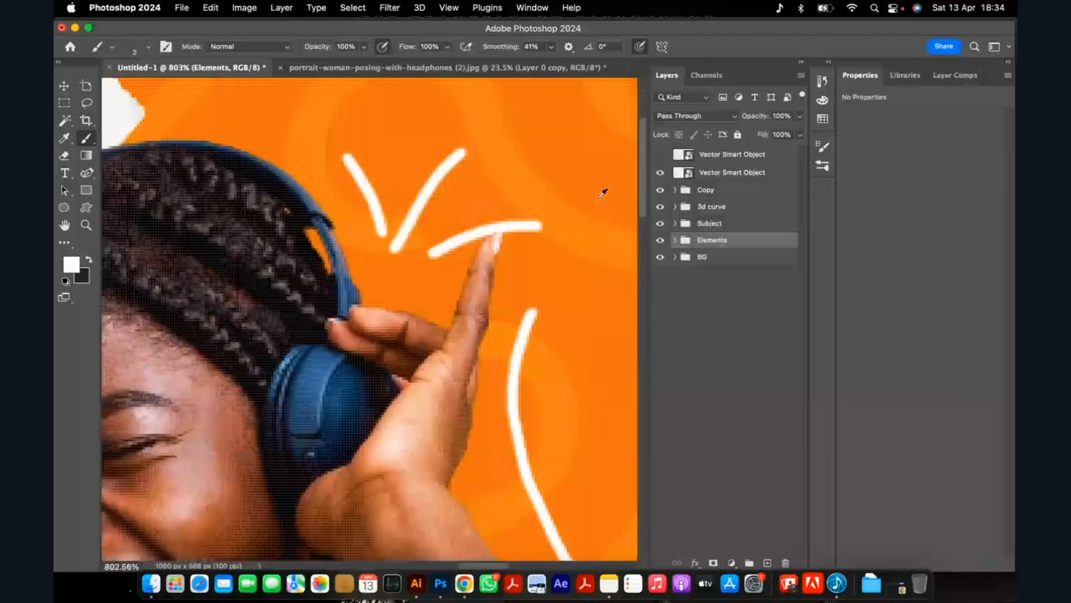
{"action": "scroll", "coordinate": [223, 241], "scroll_direction": "down", "scroll_amount": 8}
{"action": "scroll", "coordinate": [224, 240], "scroll_direction": "down", "scroll_amount": 1}
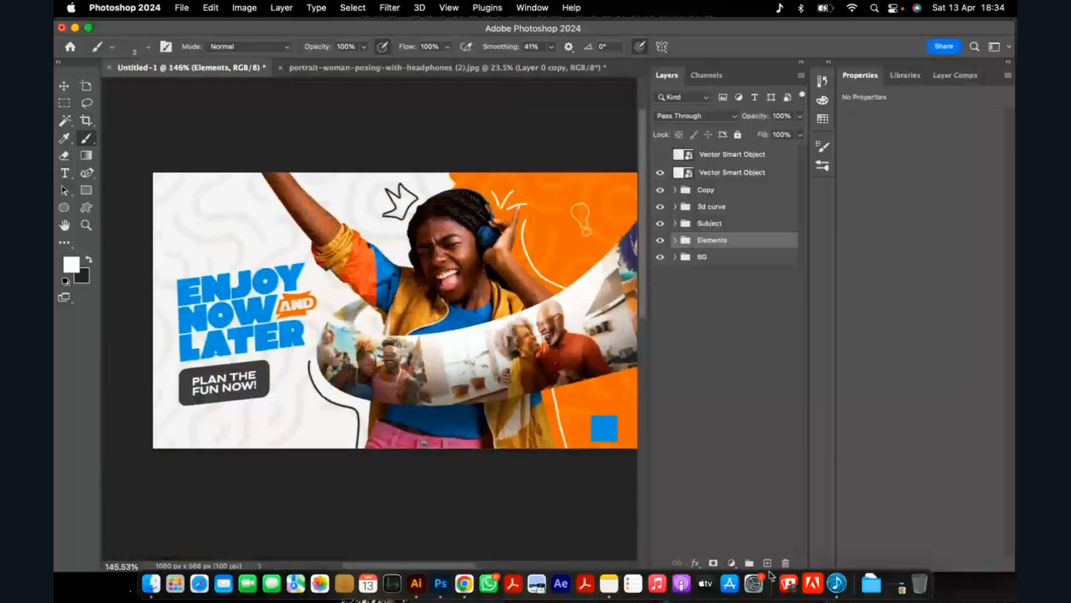
Add an empty layer above the Elements group and sample the headline's blue as the brush colour.
{"action": "left_click", "coordinate": [768, 563]}
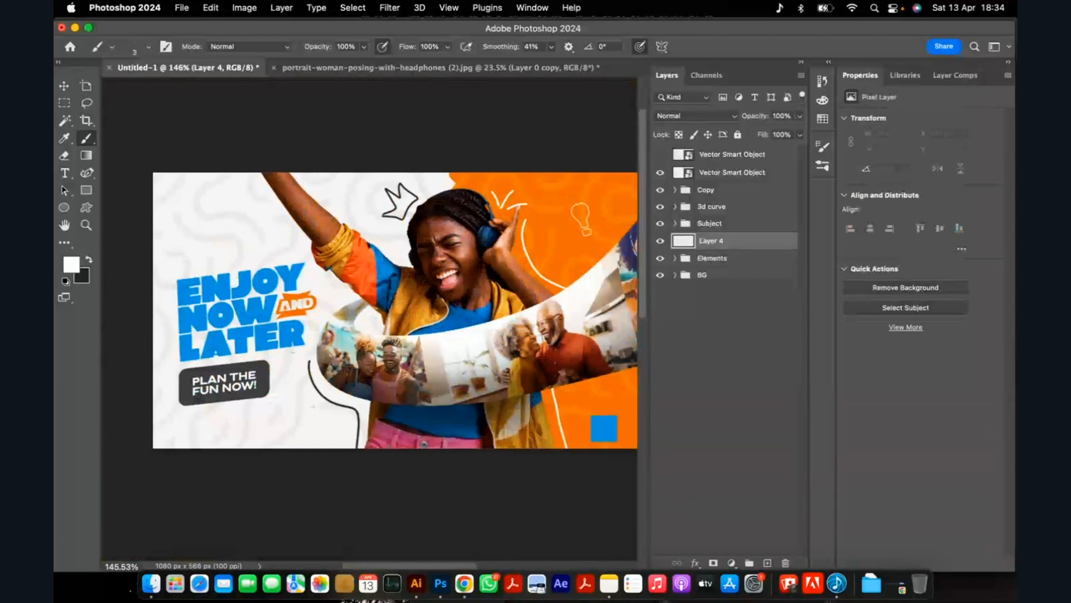
{"action": "key", "text": "bracketright"}
{"action": "key", "text": "bracketright"}
{"action": "key", "text": "bracketright"}
{"action": "key", "text": "bracketright"}
{"action": "key", "text": "bracketright"}
{"action": "key", "text": "bracketright"}
{"action": "key", "text": "bracketright"}
{"action": "key", "text": "bracketright"}
{"action": "key", "text": "bracketright"}
{"action": "key", "text": "bracketright"}
{"action": "key", "text": "bracketright"}
{"action": "key", "text": "bracketright"}
{"action": "key", "text": "bracketright"}
{"action": "key", "text": "bracketright"}
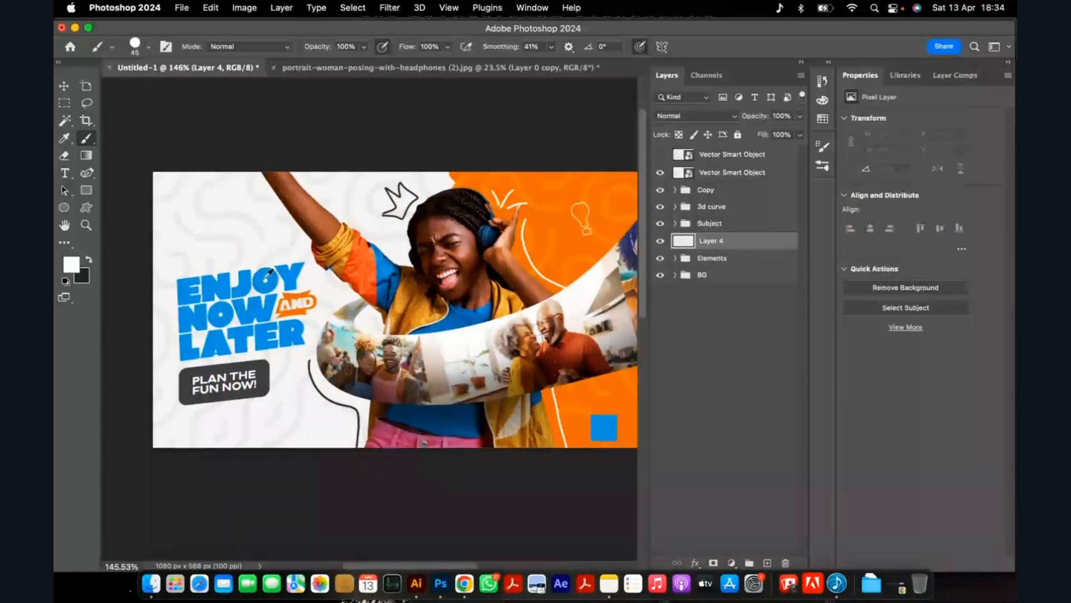
{"action": "scroll", "coordinate": [268, 272], "scroll_direction": "down", "scroll_amount": 2}
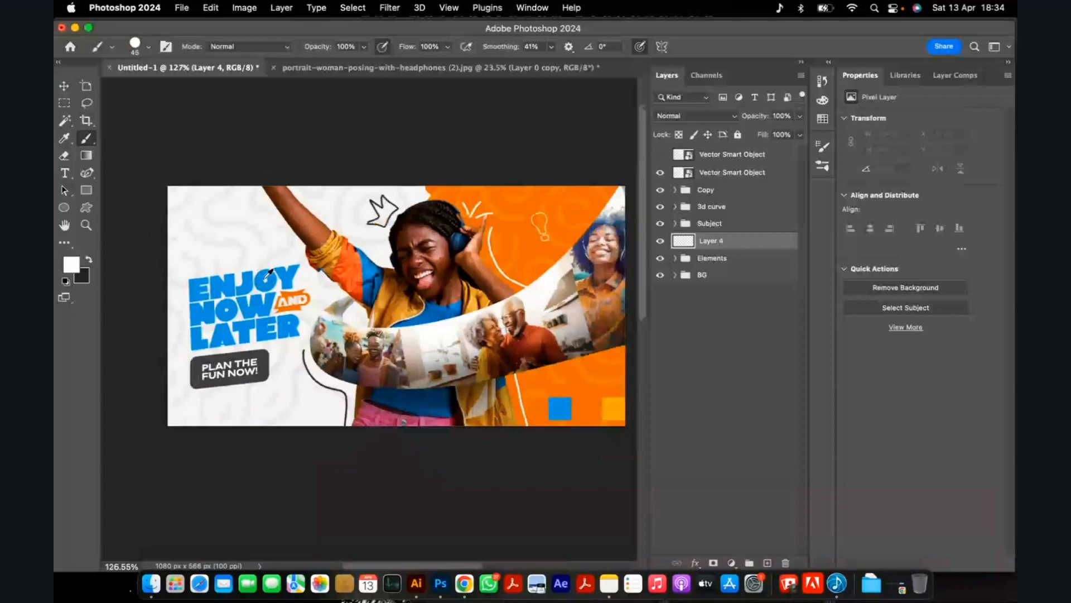
{"action": "scroll", "coordinate": [269, 273], "scroll_direction": "up", "scroll_amount": 3}
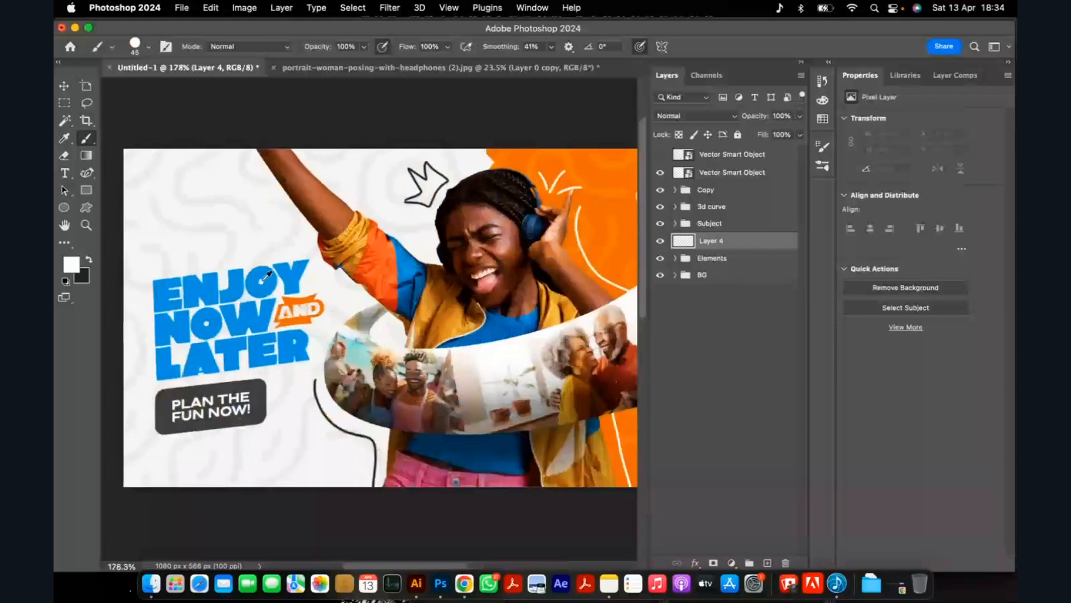
{"action": "left_click", "coordinate": [263, 279], "text": "alt"}
Enlarge the brush to 70 px and set its smoothing to 52%.
{"action": "scroll", "coordinate": [312, 249], "scroll_direction": "down", "scroll_amount": 4}
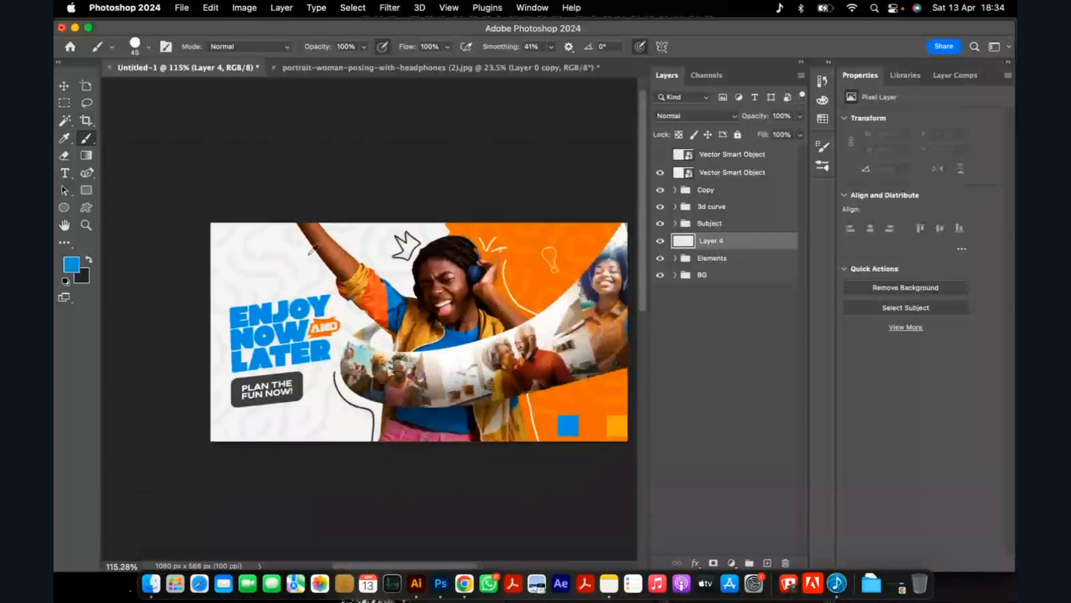
{"action": "scroll", "coordinate": [313, 249], "scroll_direction": "up", "scroll_amount": 1}
{"action": "key", "text": "bracketright"}
{"action": "key", "text": "bracketright"}
{"action": "key", "text": "bracketright"}
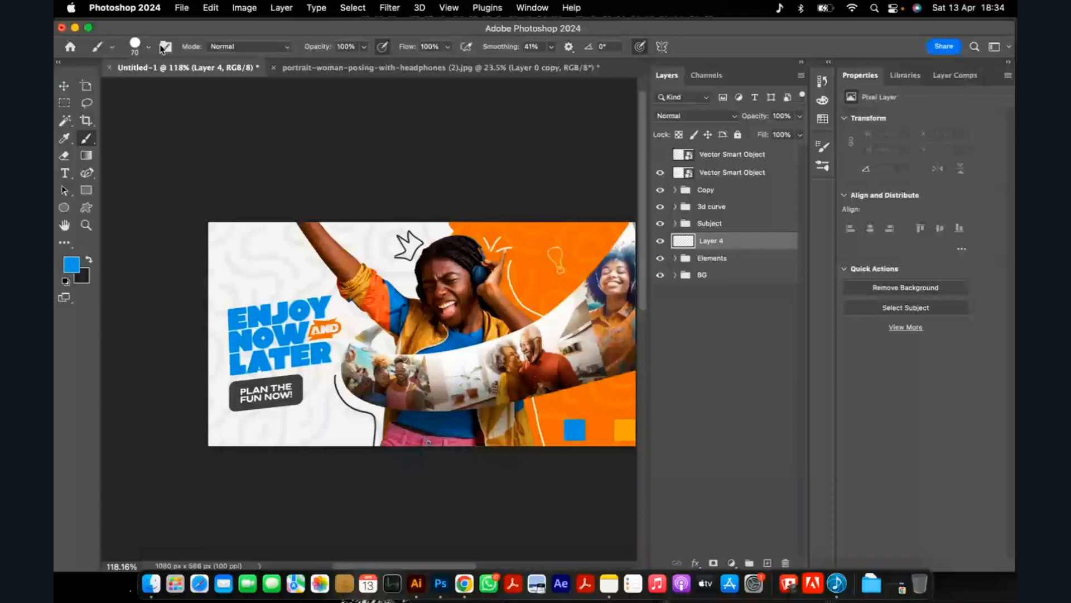
{"action": "left_click", "coordinate": [551, 47]}
{"action": "left_click_drag", "start_coordinate": [551, 63], "coordinate": [558, 63]}
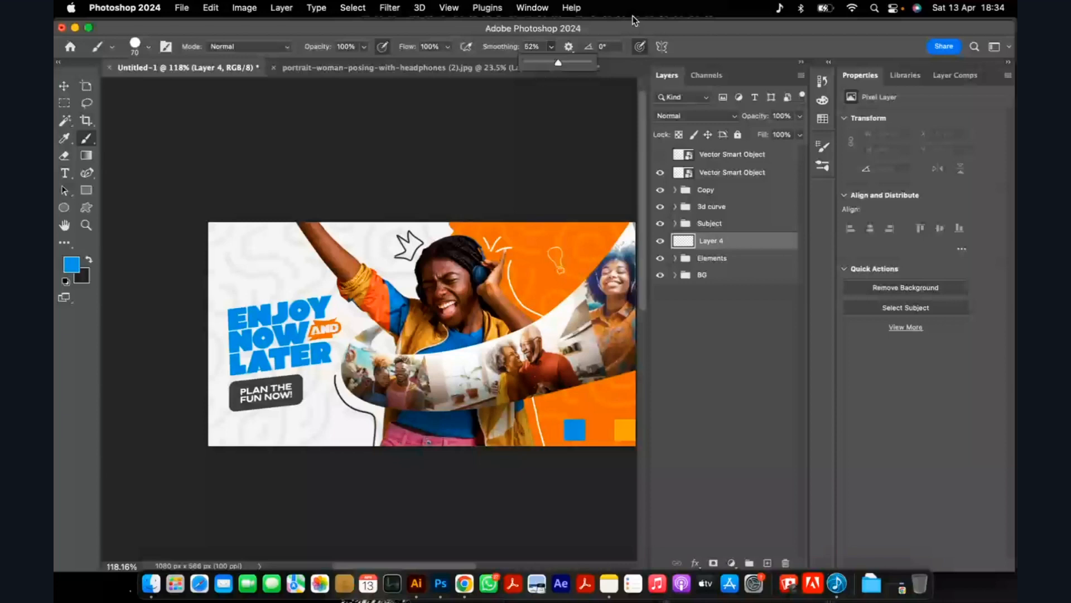
Try a short diagonal blue stroke beside the raised arm with a 60 px brush, and undo it.
{"action": "left_click_drag", "start_coordinate": [253, 218], "coordinate": [304, 255]}
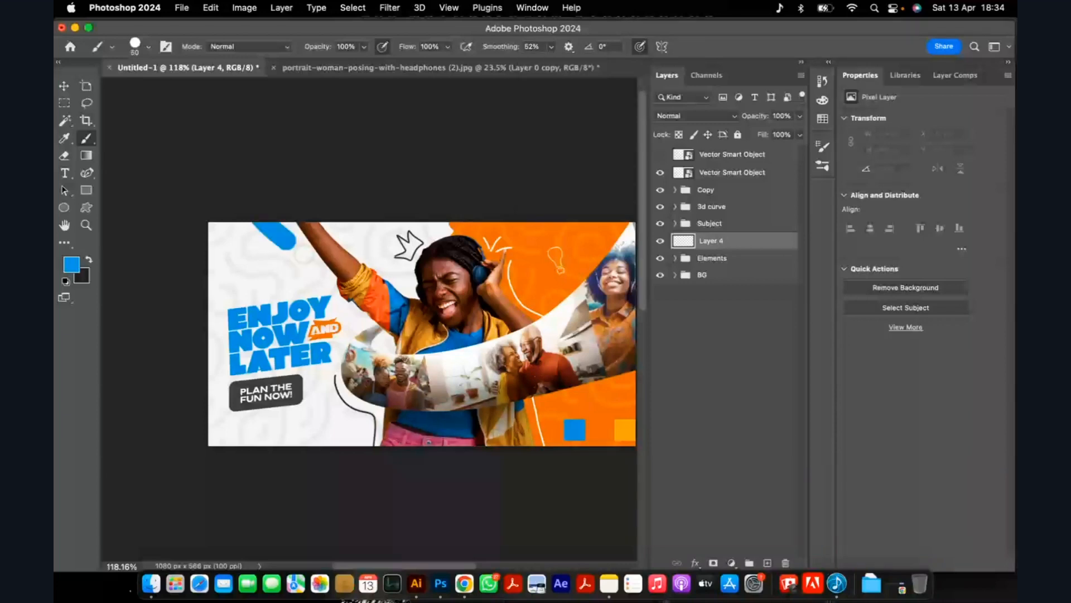
{"action": "key", "text": "super+z"}
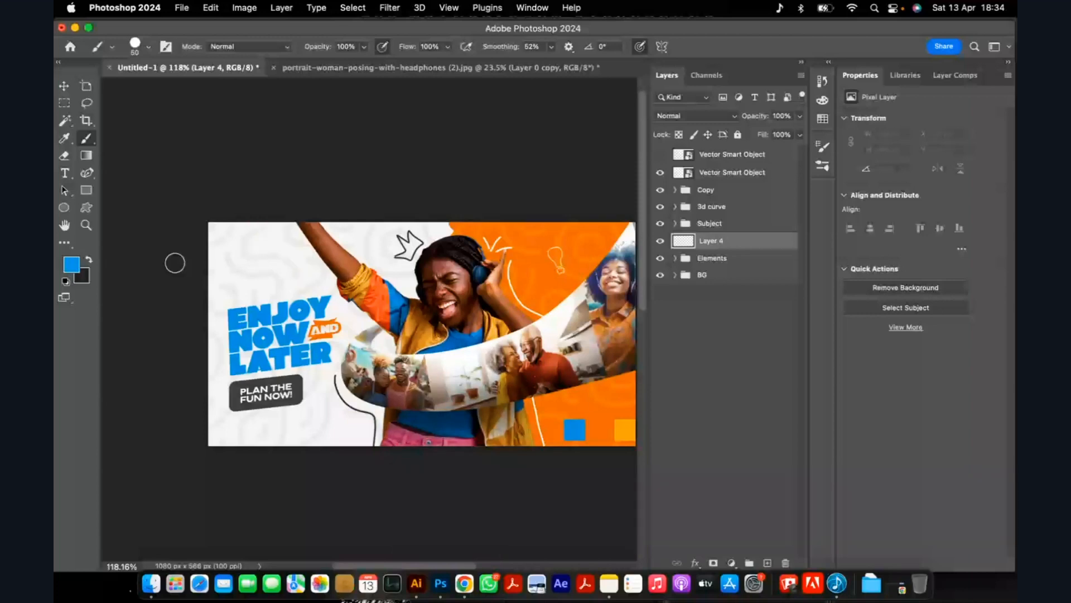
Hide the Vector Smart Object layer that holds the colour swatches on the orange background.
{"action": "left_click", "coordinate": [662, 176]}
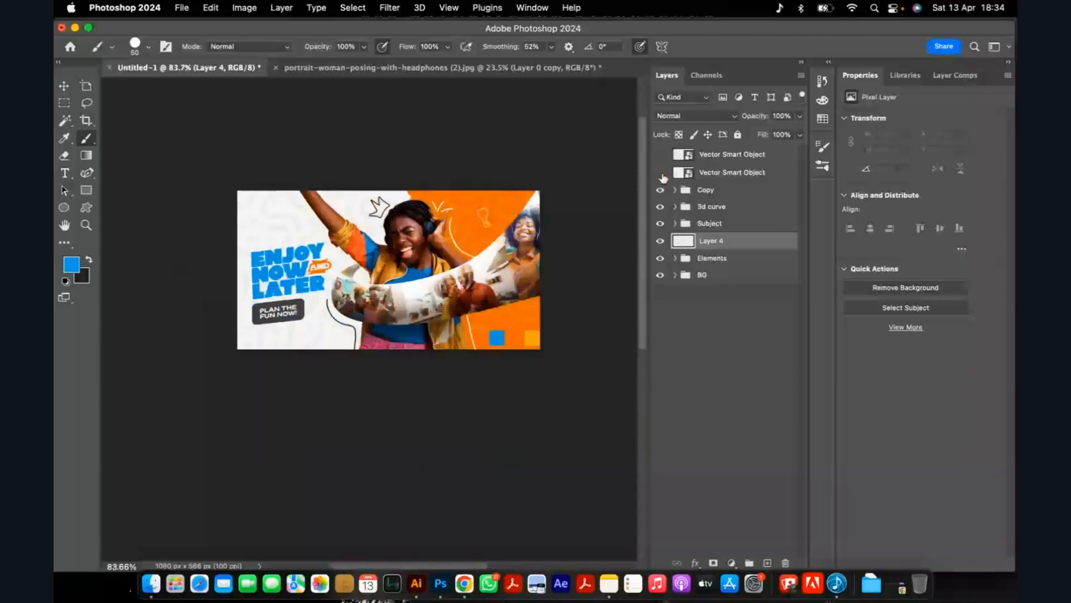
{"action": "scroll", "coordinate": [329, 353], "scroll_direction": "up", "scroll_amount": 5}
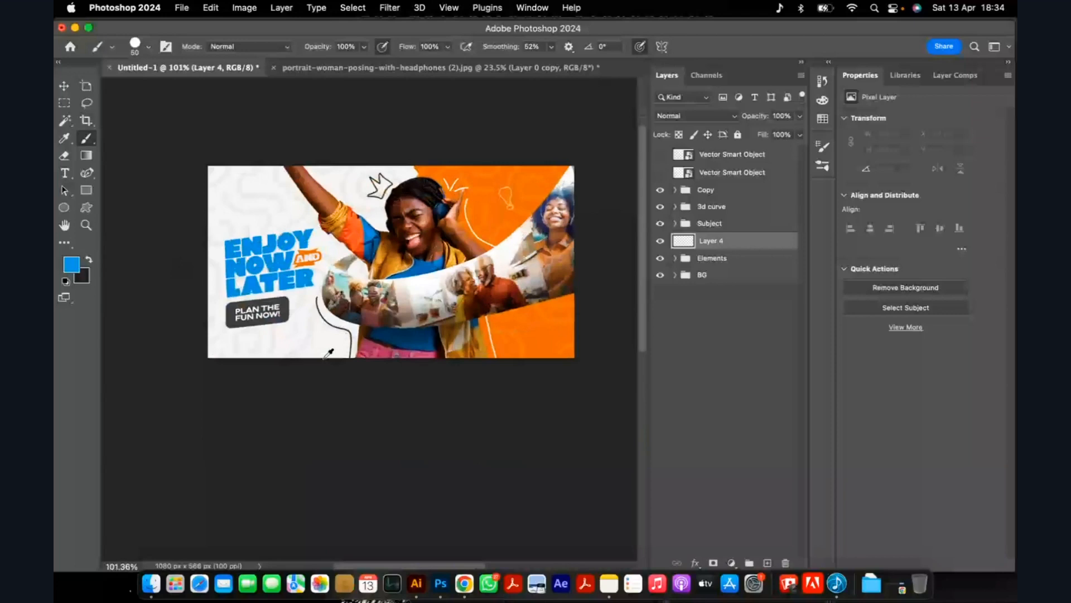
Try two wavy 60 px blue strokes from the canvas's left edge past the raised arm, undoing each.
{"action": "mouse_move", "coordinate": [191, 196]}
{"action": "left_mouse_down"}
{"action": "mouse_move", "coordinate": [351, 158]}
{"action": "mouse_move", "coordinate": [410, 189]}
{"action": "left_mouse_up"}
{"action": "key", "text": "super+z"}
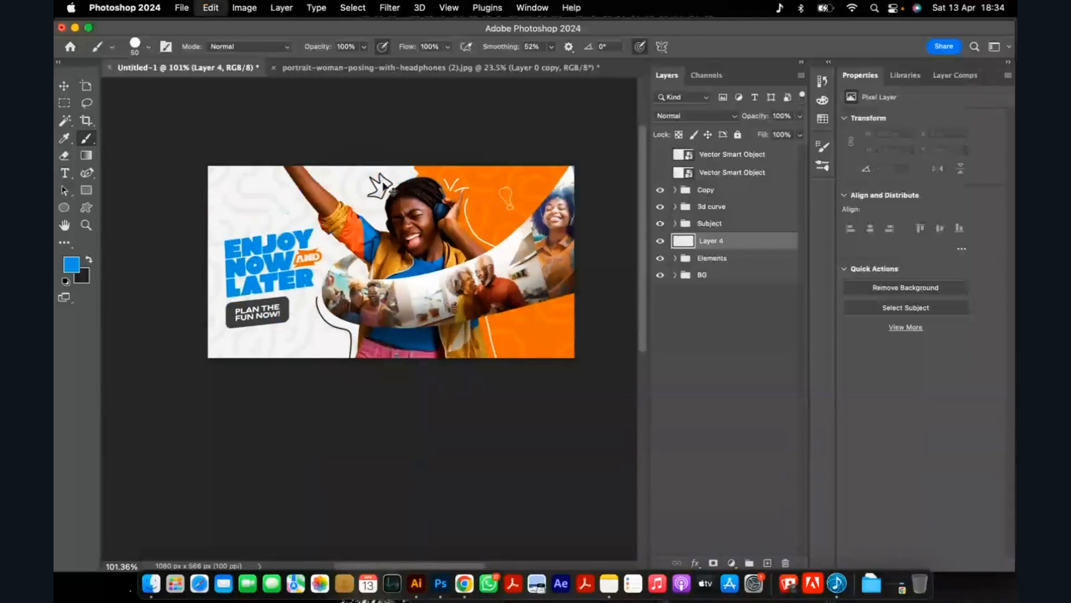
{"action": "mouse_move", "coordinate": [193, 206]}
{"action": "left_mouse_down"}
{"action": "mouse_move", "coordinate": [371, 139]}
{"action": "mouse_move", "coordinate": [429, 175]}
{"action": "left_mouse_up"}
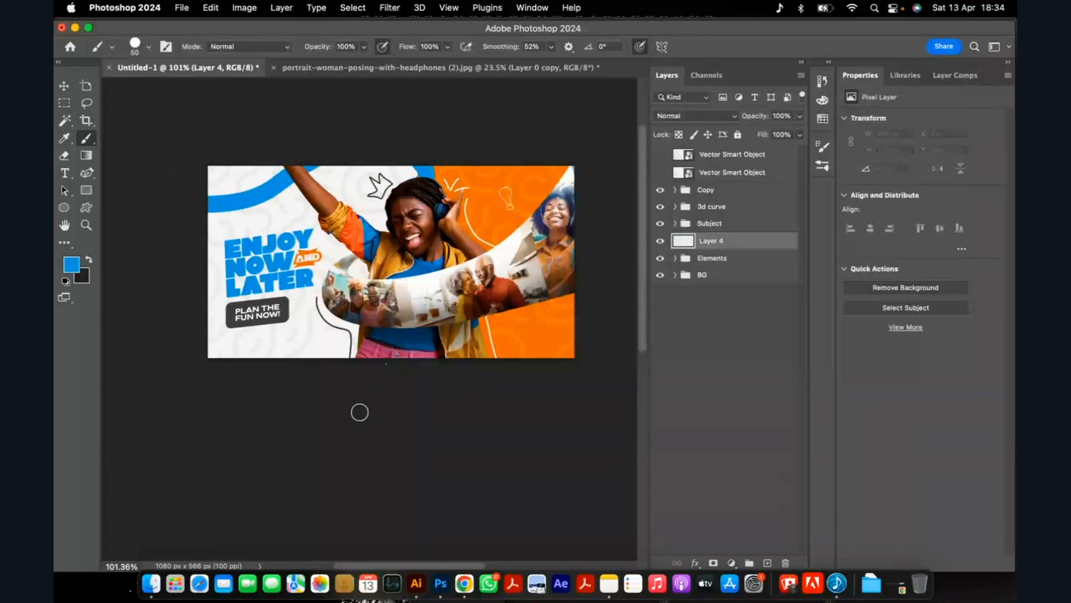
{"action": "key", "text": "super+z"}
Reduce the brush size to 35 px.
{"action": "key", "text": "bracketleft"}
{"action": "key", "text": "bracketleft"}
{"action": "key", "text": "bracketleft"}
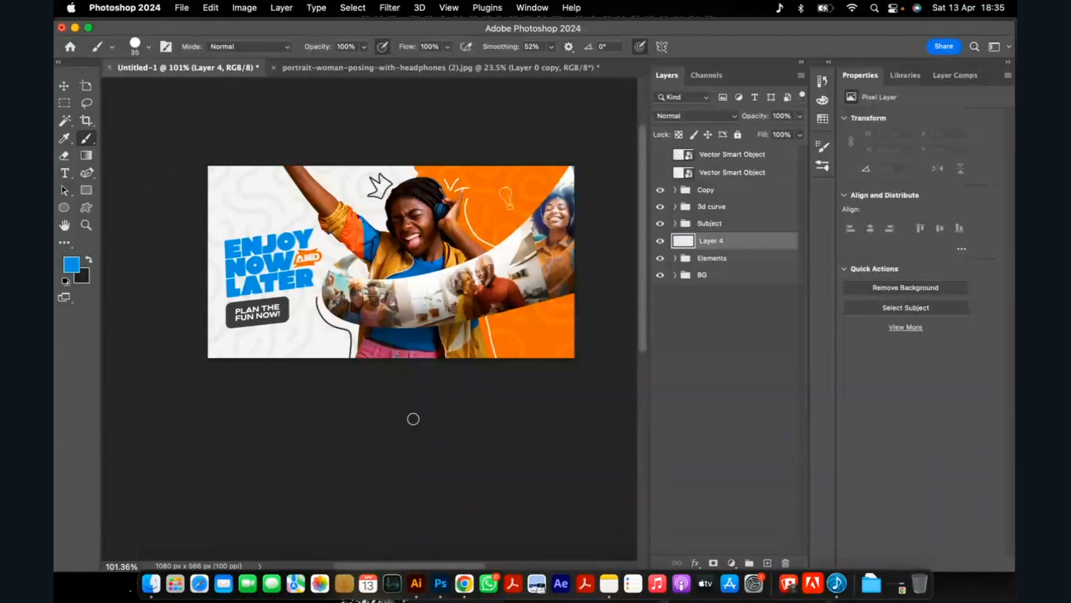
Try a wavy 35 px blue stroke behind the raised arm and a short one above the head, undoing both.
{"action": "mouse_move", "coordinate": [204, 199]}
{"action": "left_mouse_down"}
{"action": "mouse_move", "coordinate": [274, 210]}
{"action": "mouse_move", "coordinate": [321, 197]}
{"action": "mouse_move", "coordinate": [369, 161]}
{"action": "mouse_move", "coordinate": [402, 161]}
{"action": "left_mouse_up"}
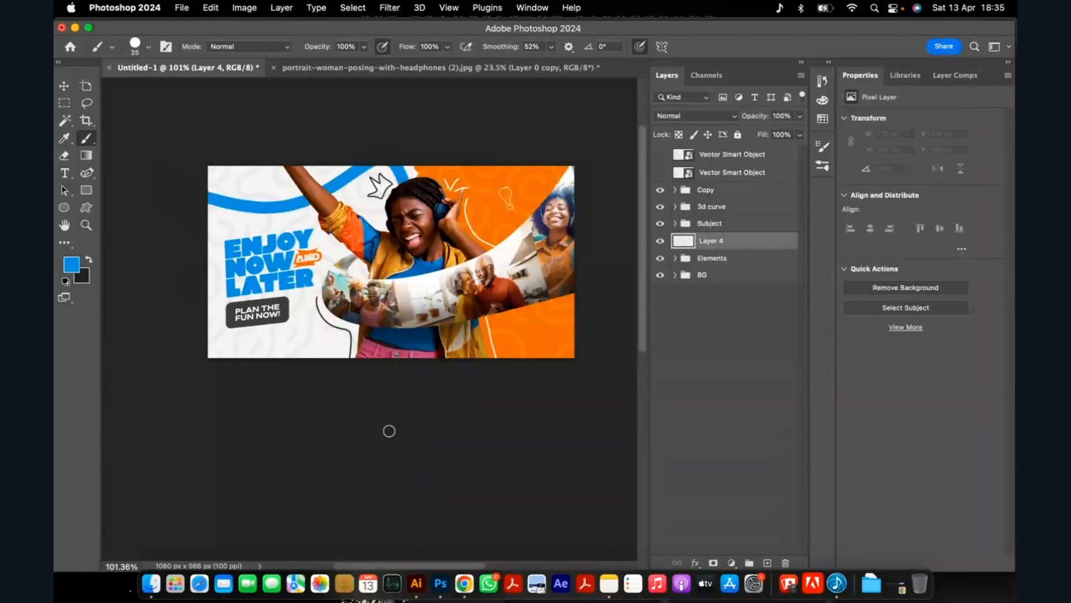
{"action": "key", "text": "super+z"}
{"action": "left_click_drag", "start_coordinate": [441, 186], "coordinate": [440, 170]}
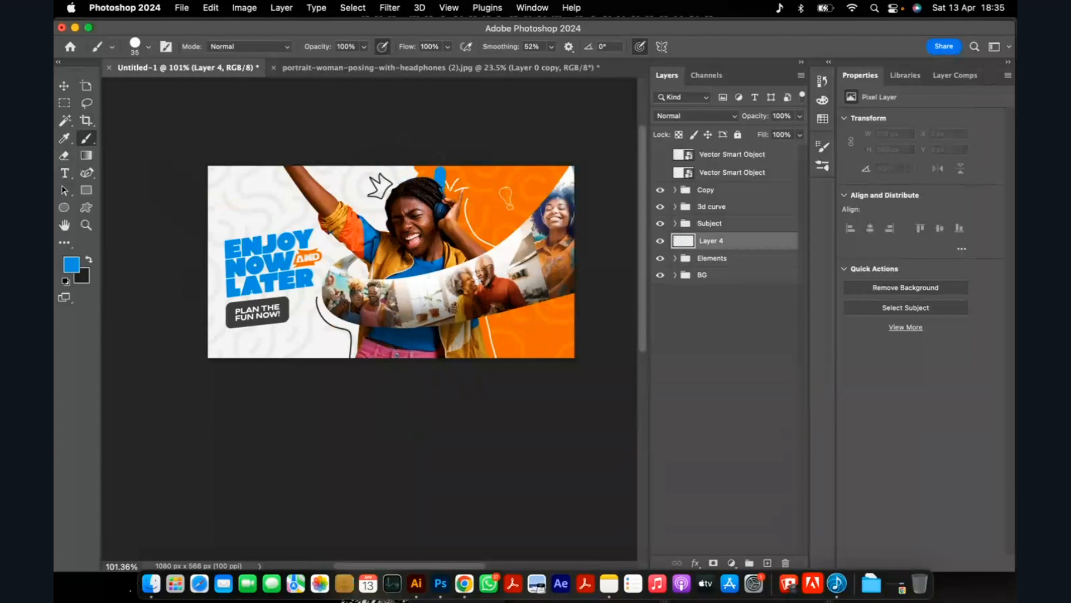
Move the empty layer below the Elements group, directly above BG.
{"action": "left_click_drag", "start_coordinate": [712, 248], "coordinate": [736, 262]}
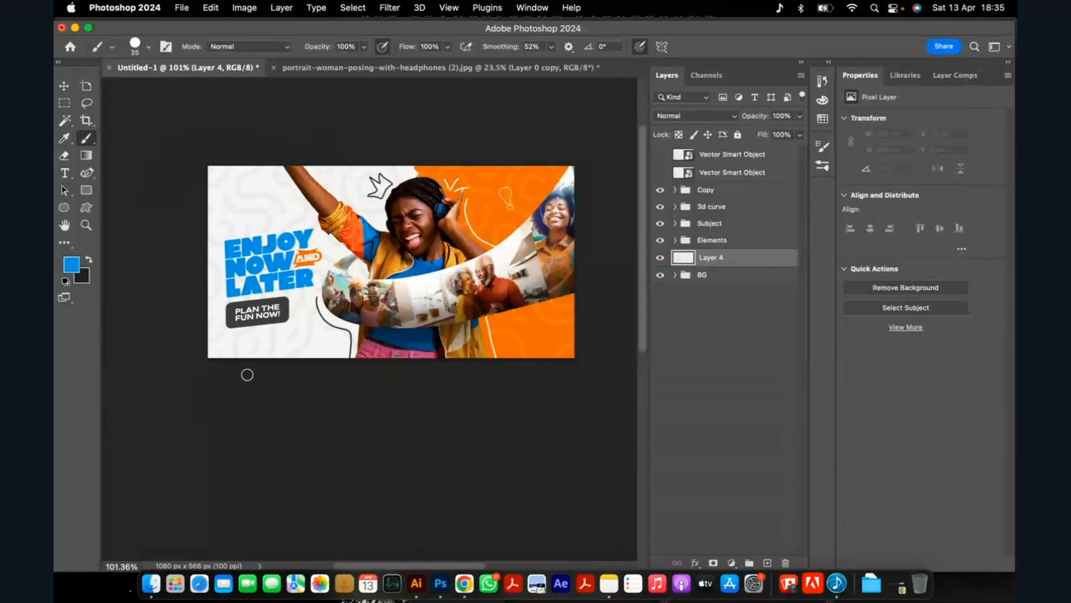
Paint a blue curve about 412×115 px along the bottom and, on a new layer, a sampled yellow-orange curve about 237×421 px over the orange background.
{"action": "left_click_drag", "start_coordinate": [249, 374], "coordinate": [397, 325]}
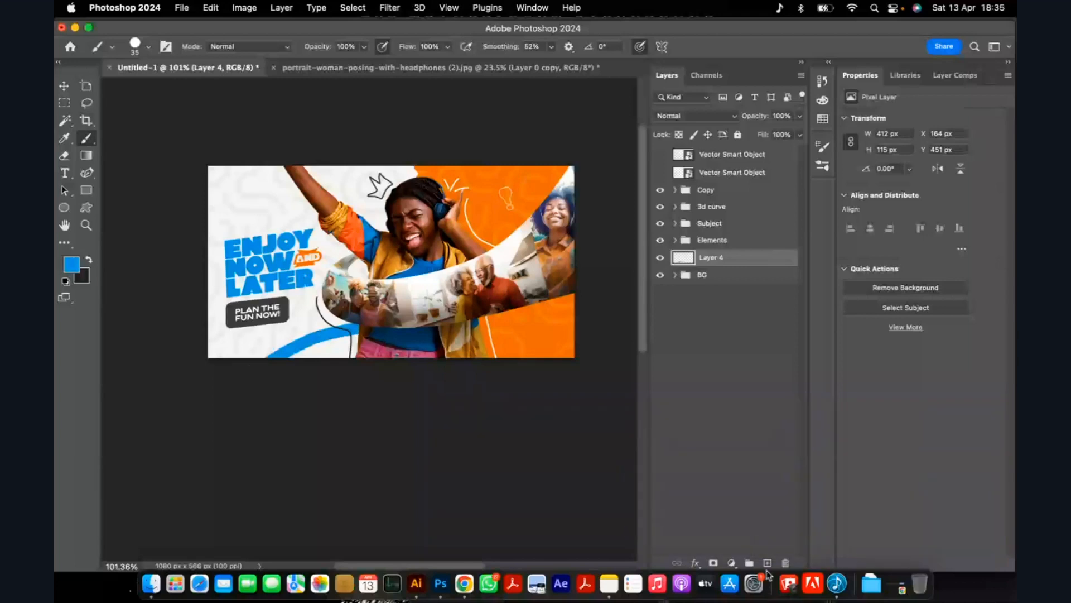
{"action": "left_click", "coordinate": [767, 562]}
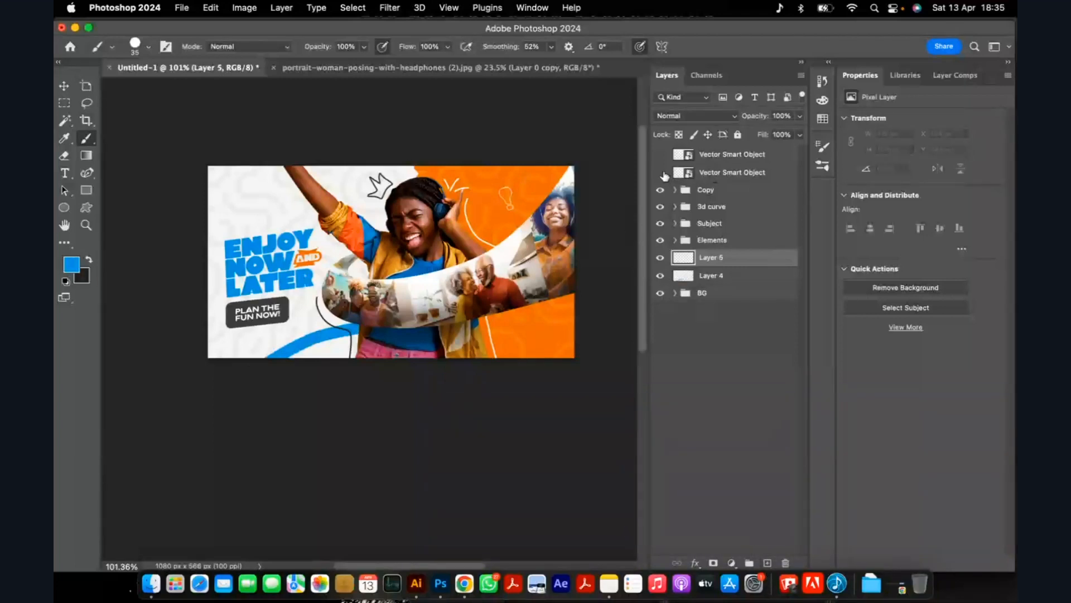
{"action": "left_click", "coordinate": [660, 172]}
{"action": "left_click", "coordinate": [569, 345], "text": "alt"}
{"action": "left_click", "coordinate": [660, 173]}
{"action": "mouse_move", "coordinate": [579, 306]}
{"action": "left_mouse_down"}
{"action": "mouse_move", "coordinate": [496, 180]}
{"action": "mouse_move", "coordinate": [516, 140]}
{"action": "mouse_move", "coordinate": [558, 116]}
{"action": "left_mouse_up"}
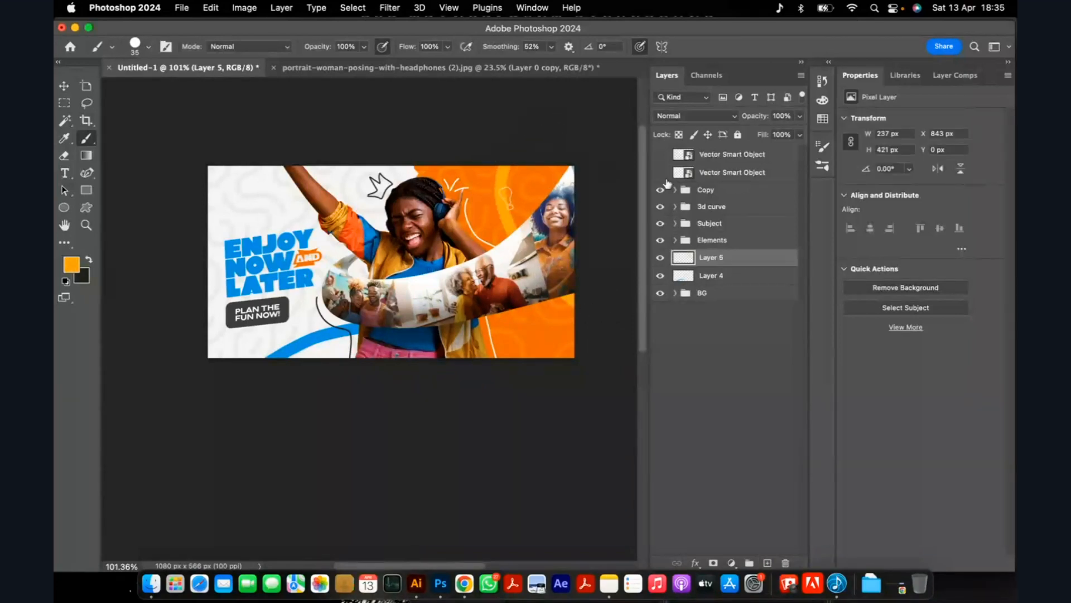
Hide the Elements group so the painted curves show without the doodles.
{"action": "left_click", "coordinate": [660, 241]}
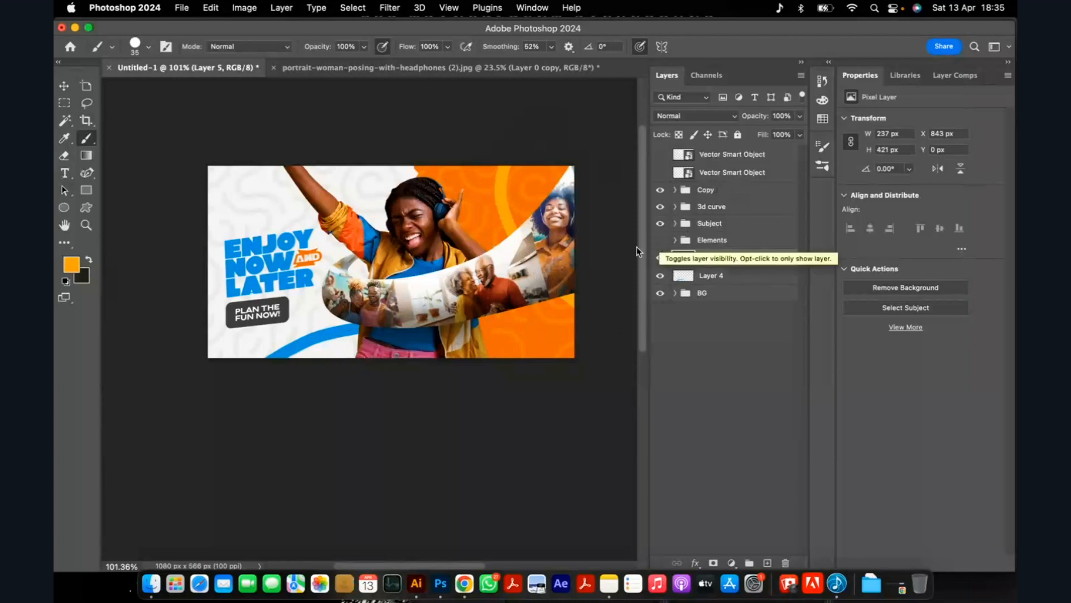
{"action": "scroll", "coordinate": [544, 262], "scroll_direction": "up", "scroll_amount": 1}
{"action": "scroll", "coordinate": [533, 226], "scroll_direction": "up", "scroll_amount": 1}
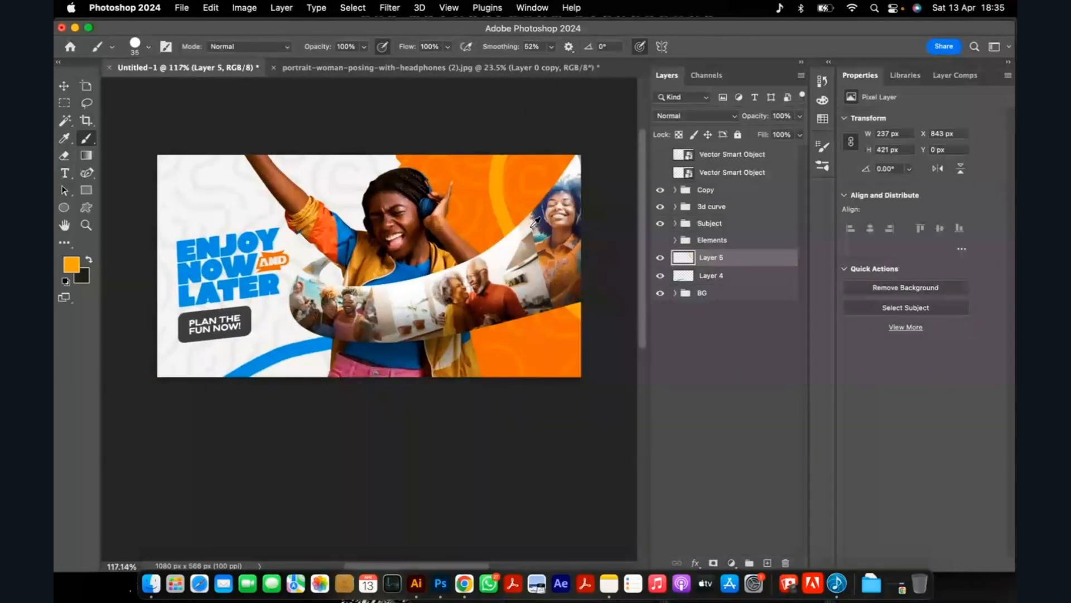
{"action": "scroll", "coordinate": [535, 222], "scroll_direction": "down", "scroll_amount": 2}
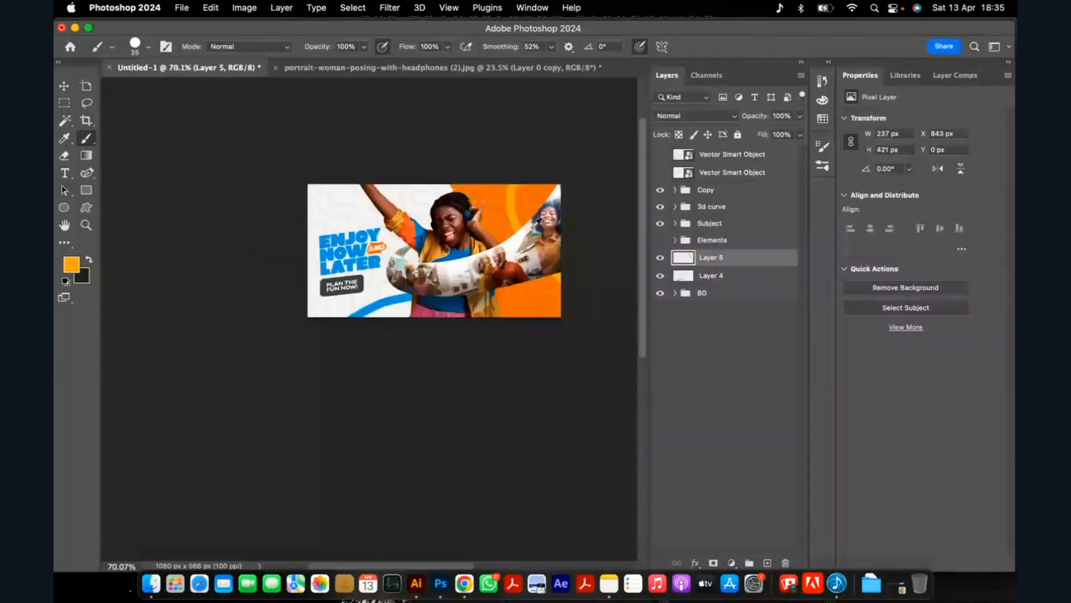
Reposition the blue and yellow-orange curves slightly further left on the banner with the Move tool.
{"action": "left_click", "coordinate": [64, 86]}
{"action": "scroll", "coordinate": [345, 338], "scroll_direction": "up", "scroll_amount": 2}
{"action": "scroll", "coordinate": [344, 338], "scroll_direction": "up", "scroll_amount": 2}
{"action": "mouse_move", "coordinate": [296, 310]}
{"action": "left_mouse_down"}
{"action": "mouse_move", "coordinate": [321, 317]}
{"action": "mouse_move", "coordinate": [300, 313]}
{"action": "left_mouse_up"}
{"action": "scroll", "coordinate": [301, 314], "scroll_direction": "down", "scroll_amount": 3}
{"action": "left_click_drag", "start_coordinate": [502, 176], "coordinate": [484, 158]}
{"action": "left_click", "coordinate": [429, 134]}
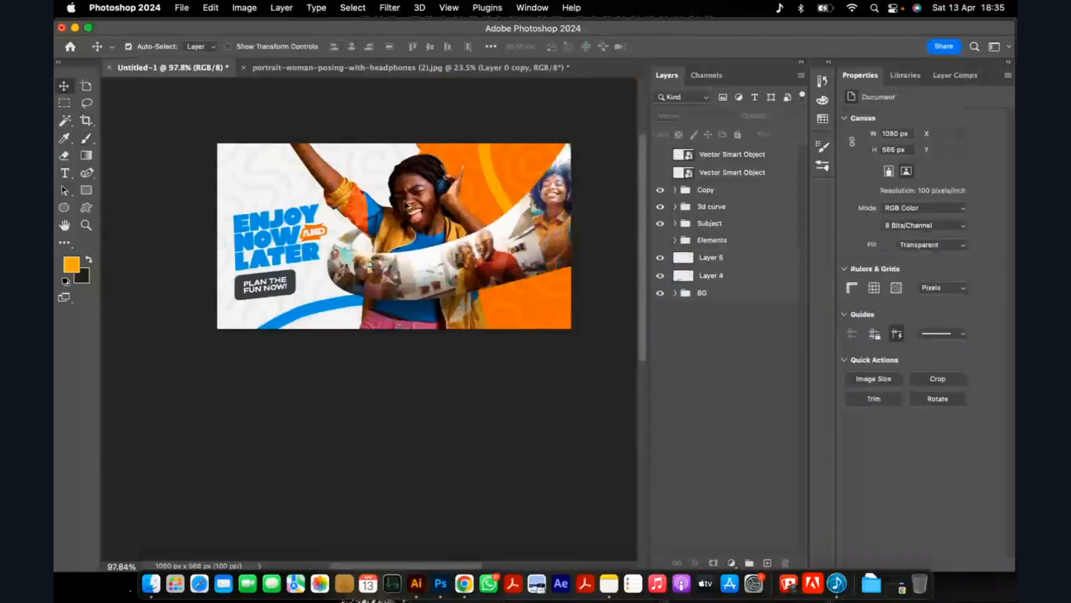
{"action": "scroll", "coordinate": [408, 206], "scroll_direction": "down", "scroll_amount": 2}
{"action": "scroll", "coordinate": [409, 205], "scroll_direction": "up", "scroll_amount": 1}
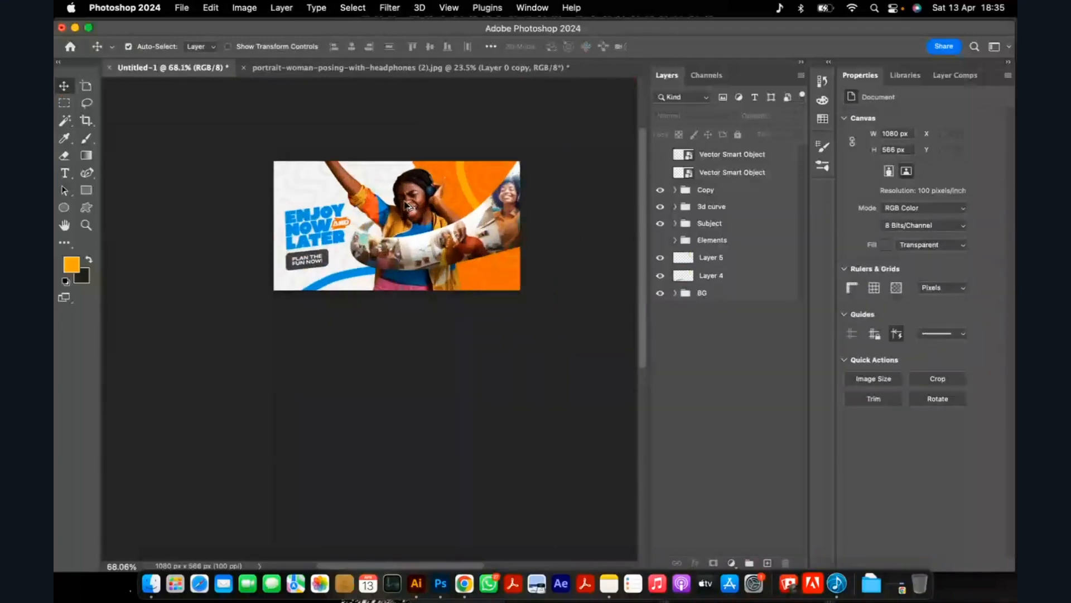
{"action": "scroll", "coordinate": [408, 206], "scroll_direction": "up", "scroll_amount": 3}
{"action": "left_click", "coordinate": [375, 220]}
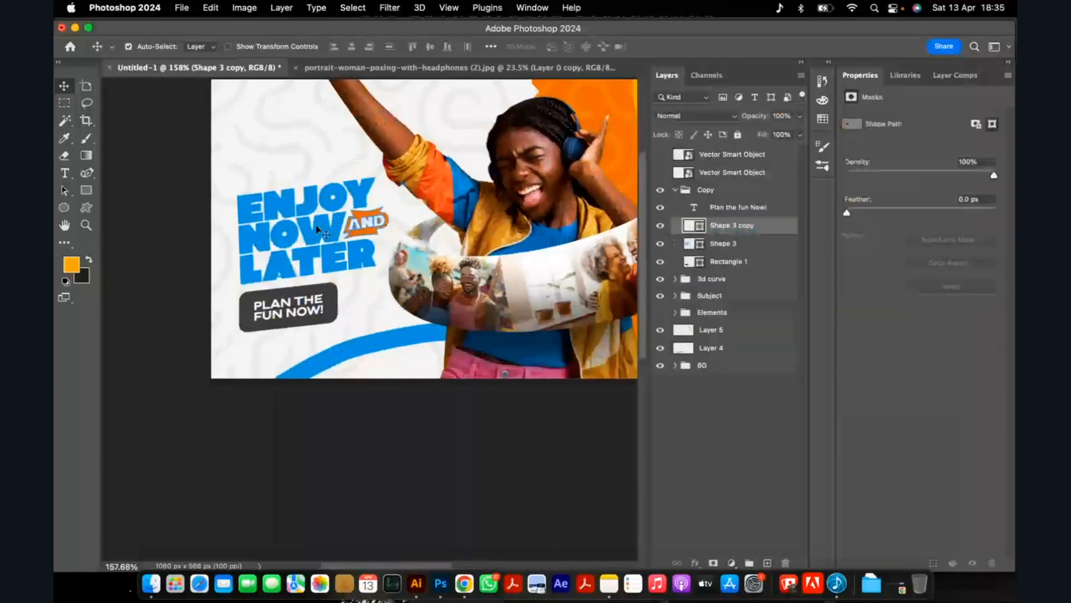
{"action": "left_click", "coordinate": [675, 190]}
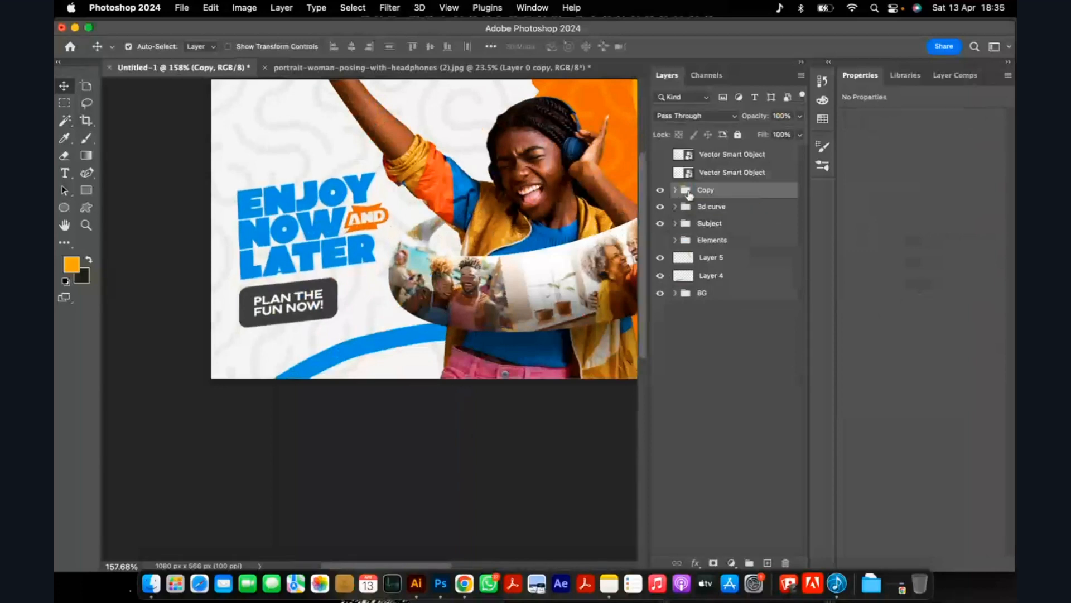
Shift the blue curve further left along the banner's bottom edge, to X 57 px and Y 463 px.
{"action": "scroll", "coordinate": [480, 299], "scroll_direction": "down", "scroll_amount": 5}
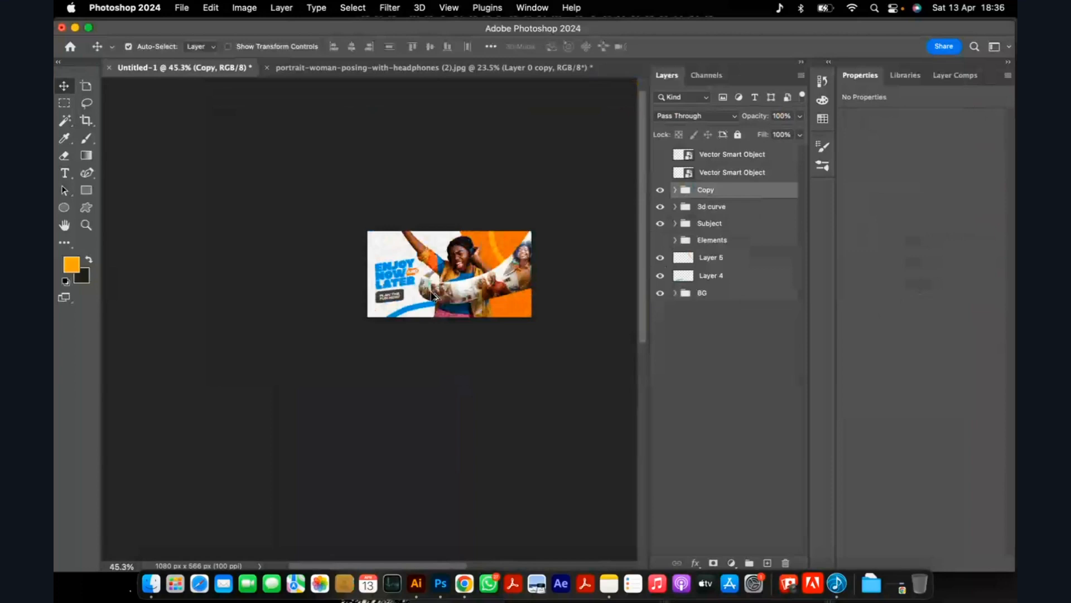
{"action": "scroll", "coordinate": [469, 283], "scroll_direction": "up", "scroll_amount": 2}
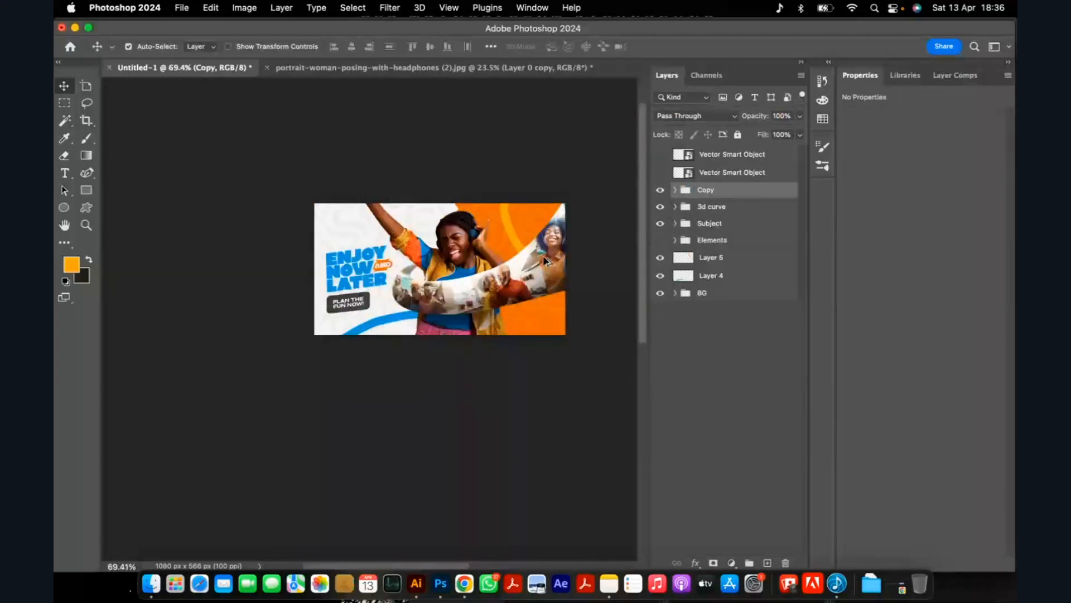
{"action": "scroll", "coordinate": [348, 328], "scroll_direction": "down", "scroll_amount": 1}
{"action": "left_click", "coordinate": [348, 327]}
{"action": "scroll", "coordinate": [366, 321], "scroll_direction": "up", "scroll_amount": 2}
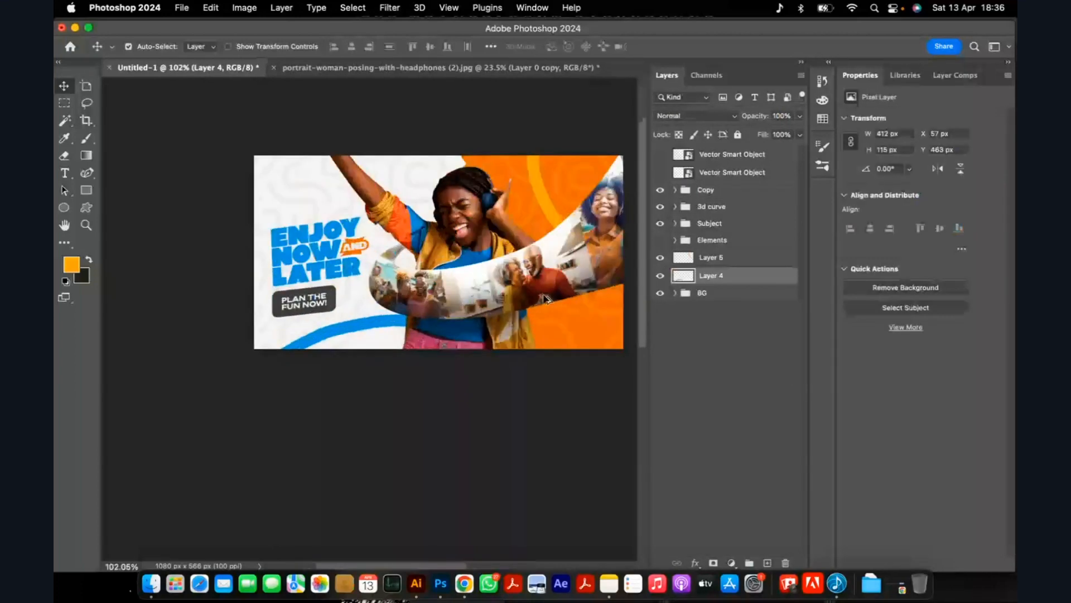
{"action": "scroll", "coordinate": [546, 299], "scroll_direction": "up", "scroll_amount": 2}
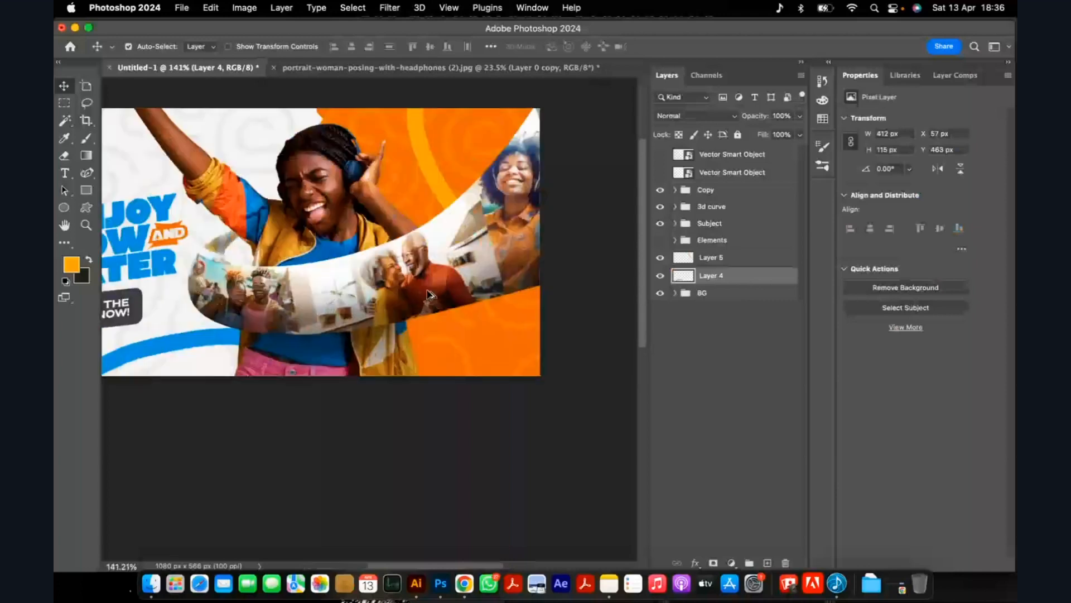
{"action": "scroll", "coordinate": [433, 295], "scroll_direction": "down", "scroll_amount": 2}
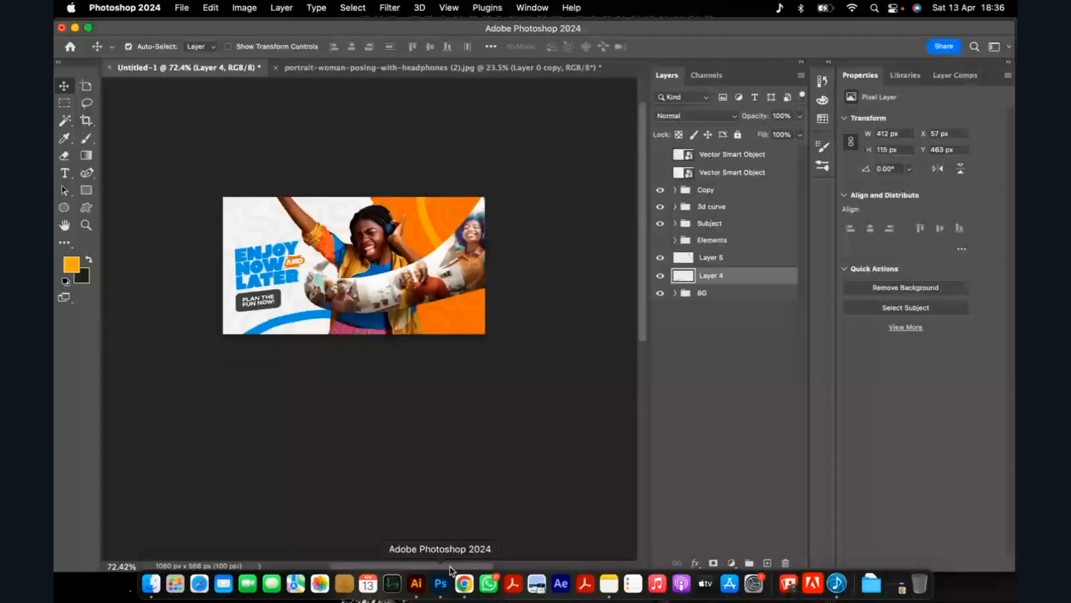
{"action": "scroll", "coordinate": [441, 322], "scroll_direction": "up", "scroll_amount": 3}
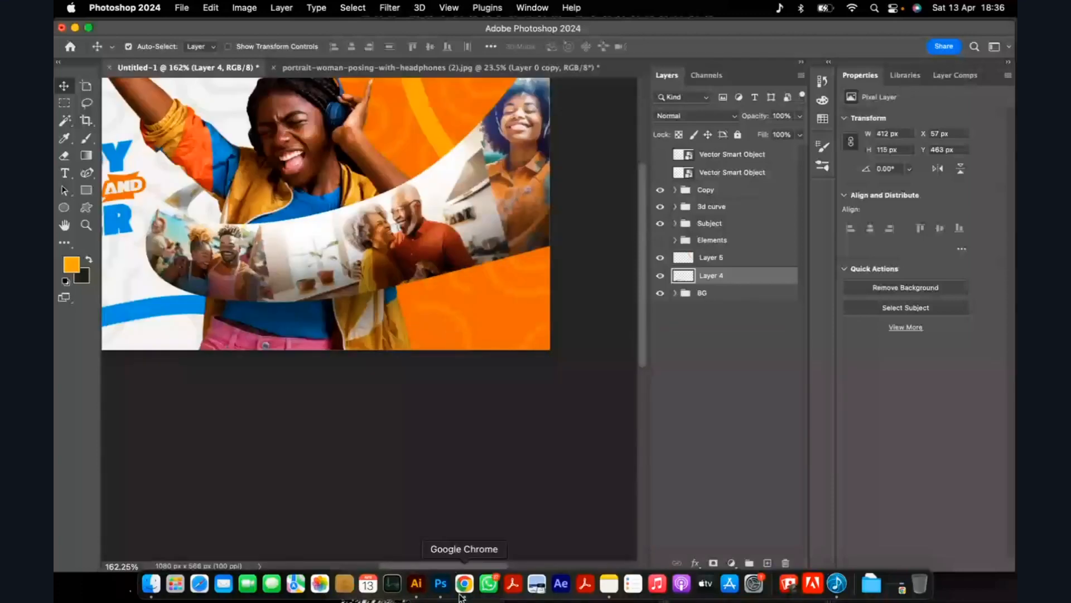
Switch to Illustrator and copy the white XUSEC logo beside the artboard.
{"action": "left_click", "coordinate": [417, 584]}
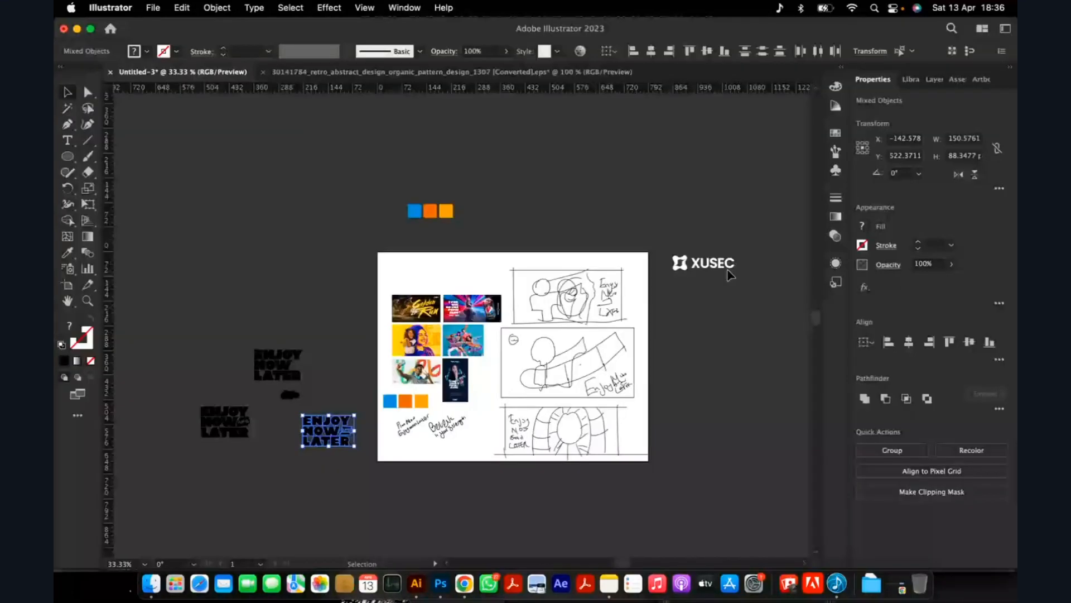
{"action": "left_click", "coordinate": [726, 269]}
{"action": "scroll", "coordinate": [736, 324], "scroll_direction": "up", "scroll_amount": 4}
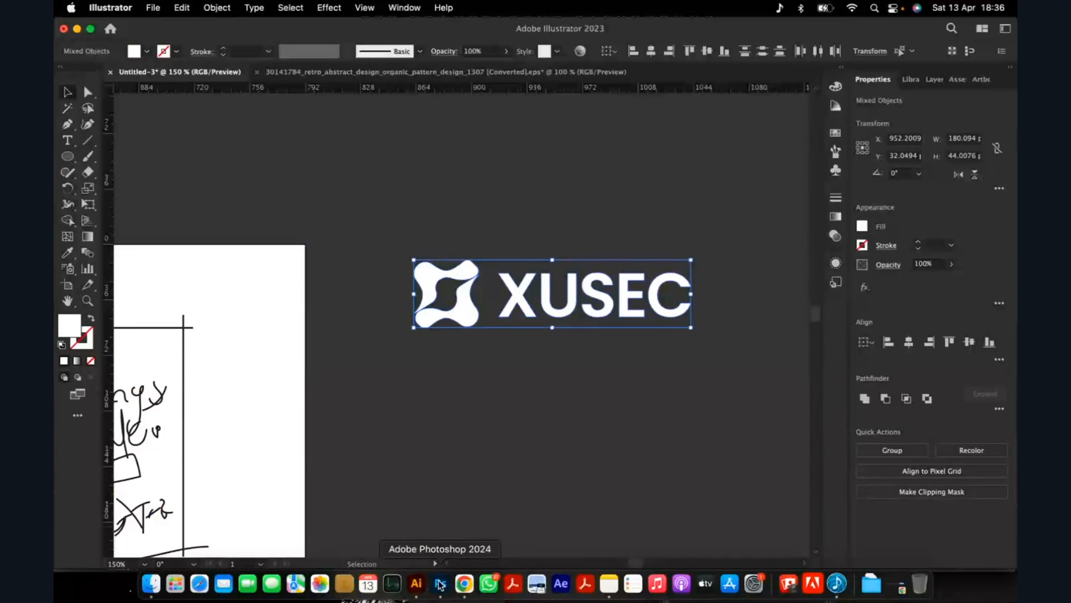
Return to Photoshop and paste the XUSEC logo as a shape layer above the Copy group.
{"action": "left_click", "coordinate": [440, 584]}
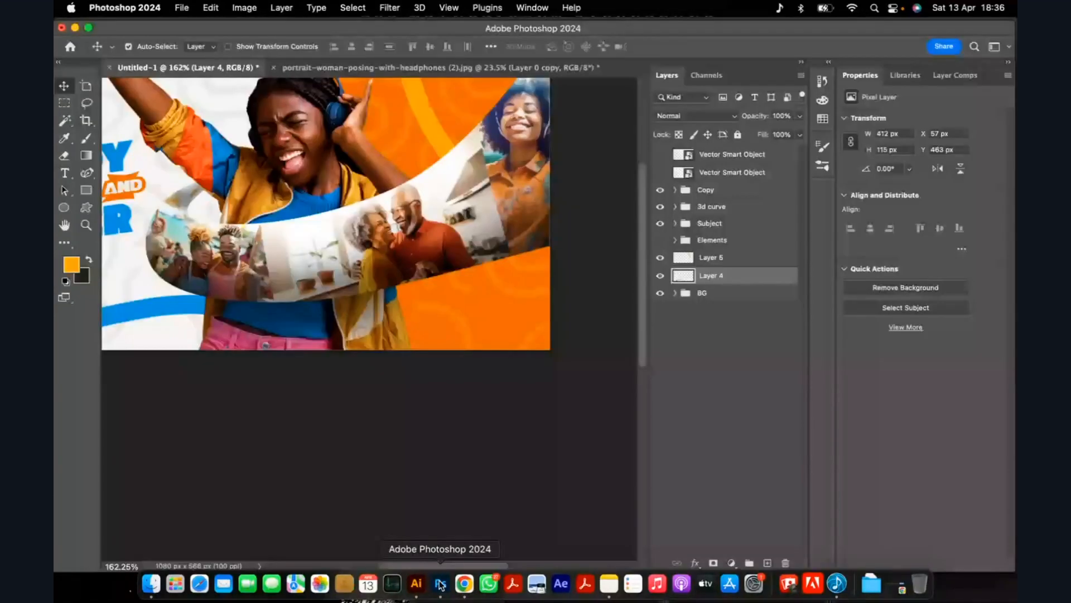
{"action": "left_click", "coordinate": [698, 260]}
{"action": "left_click", "coordinate": [719, 197]}
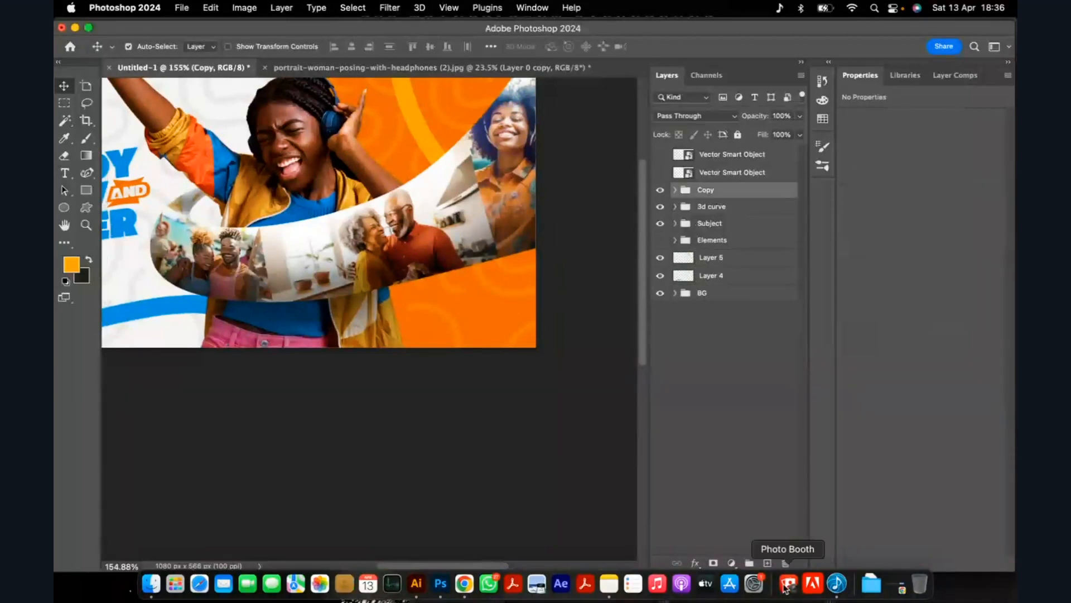
{"action": "key", "text": "super+v"}
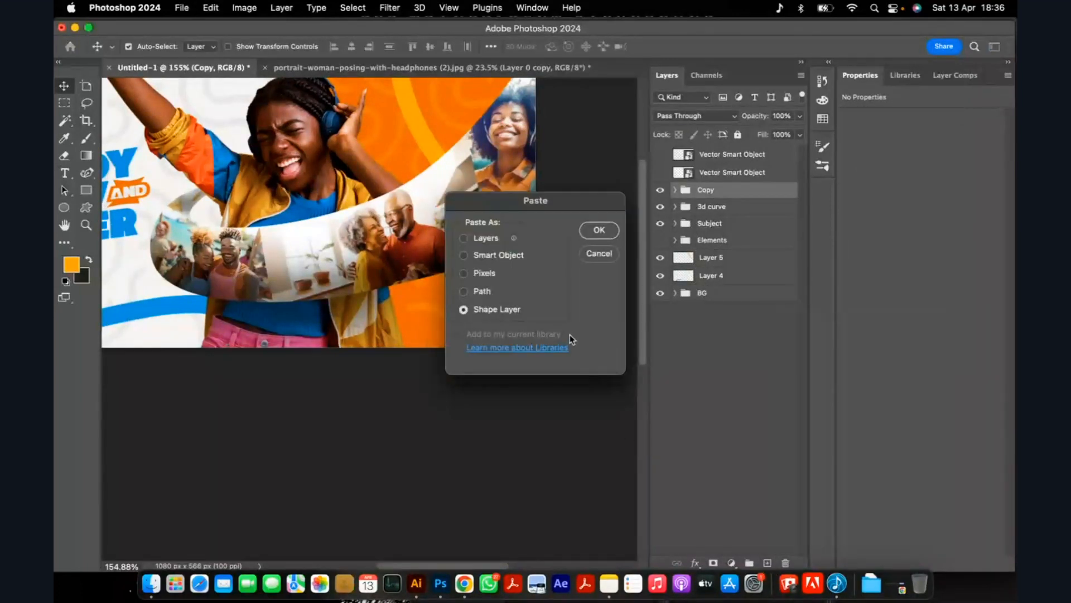
{"action": "left_click", "coordinate": [594, 235]}
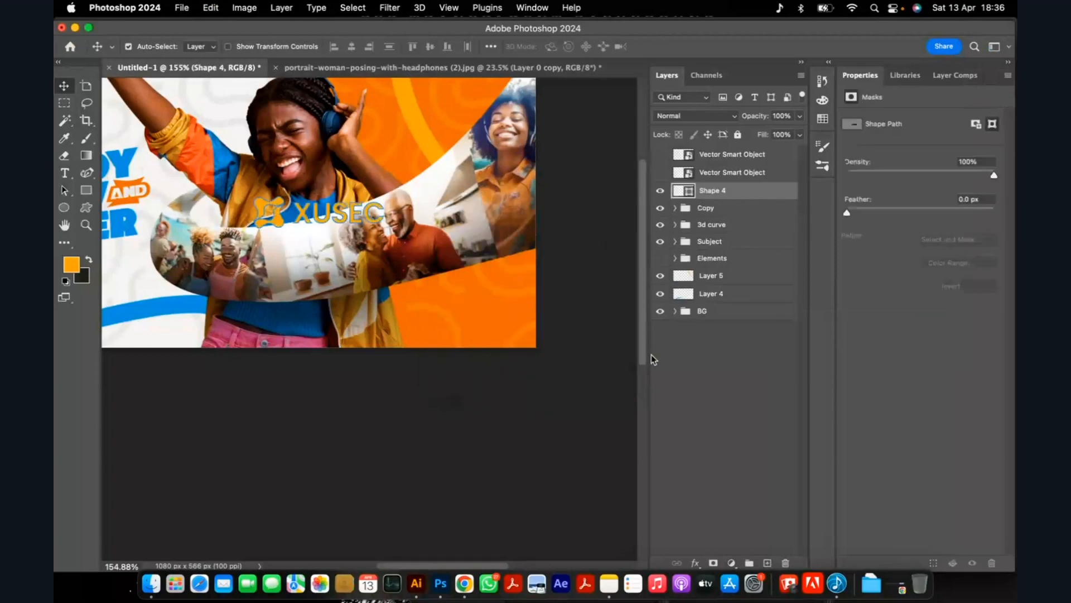
Move the XUSEC logo to the banner's lower-right orange area and recolour it white (ffffff).
{"action": "left_click_drag", "start_coordinate": [267, 210], "coordinate": [420, 314]}
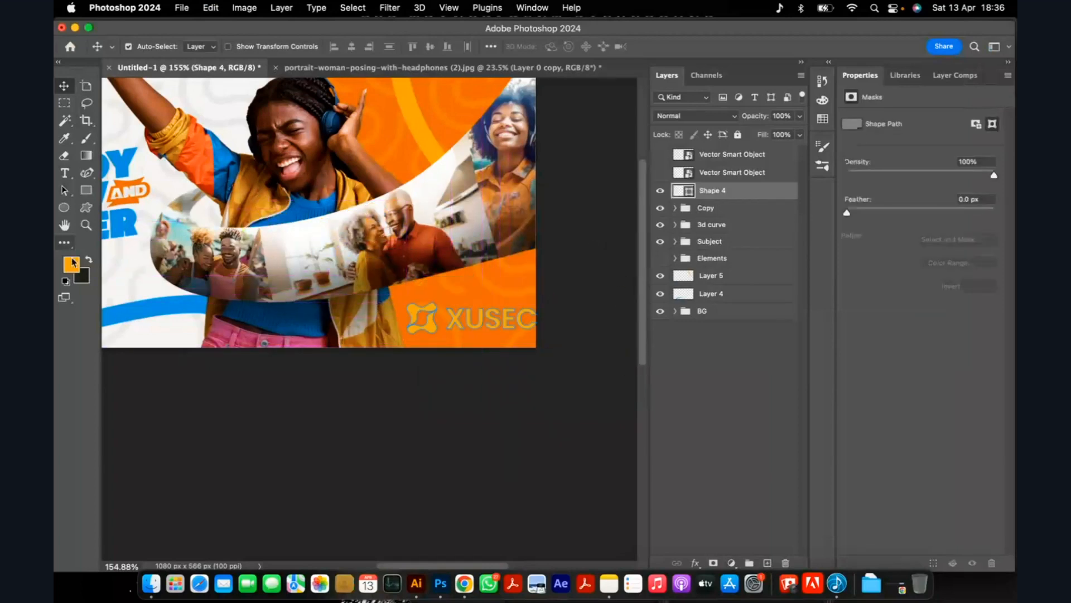
{"action": "left_click", "coordinate": [70, 265]}
{"action": "left_click_drag", "start_coordinate": [705, 218], "coordinate": [613, 132]}
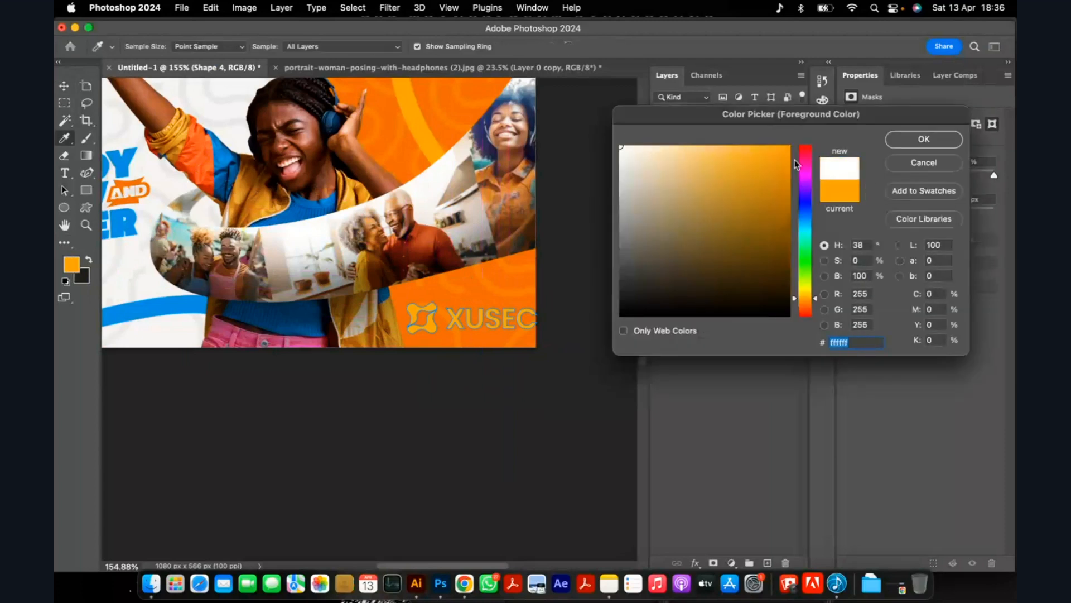
{"action": "left_click", "coordinate": [898, 145]}
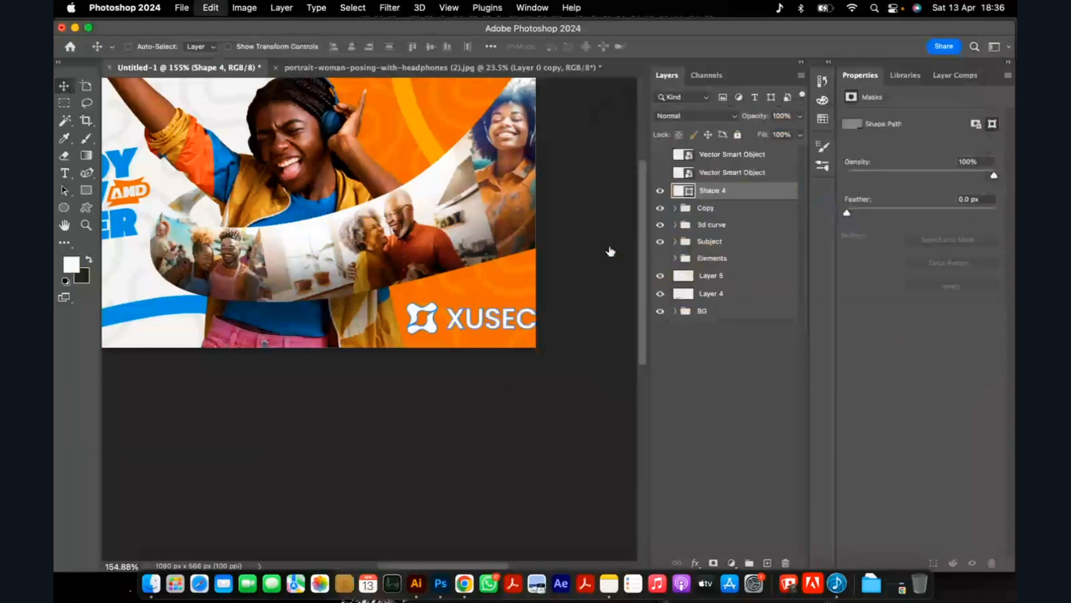
Scale the XUSEC logo down proportionally so it fits within the banner's lower-right corner.
{"action": "key", "text": "super+t"}
{"action": "left_click_drag", "start_coordinate": [536, 334], "coordinate": [491, 330]}
{"action": "key", "text": "Return"}
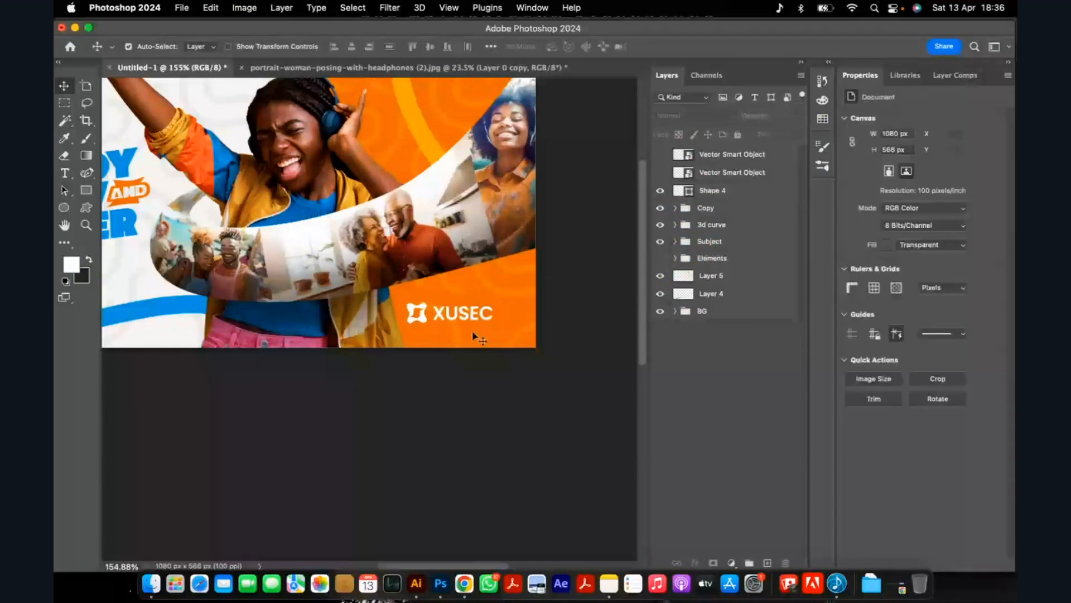
{"action": "scroll", "coordinate": [472, 331], "scroll_direction": "down", "scroll_amount": 10}
{"action": "scroll", "coordinate": [366, 304], "scroll_direction": "up", "scroll_amount": 6}
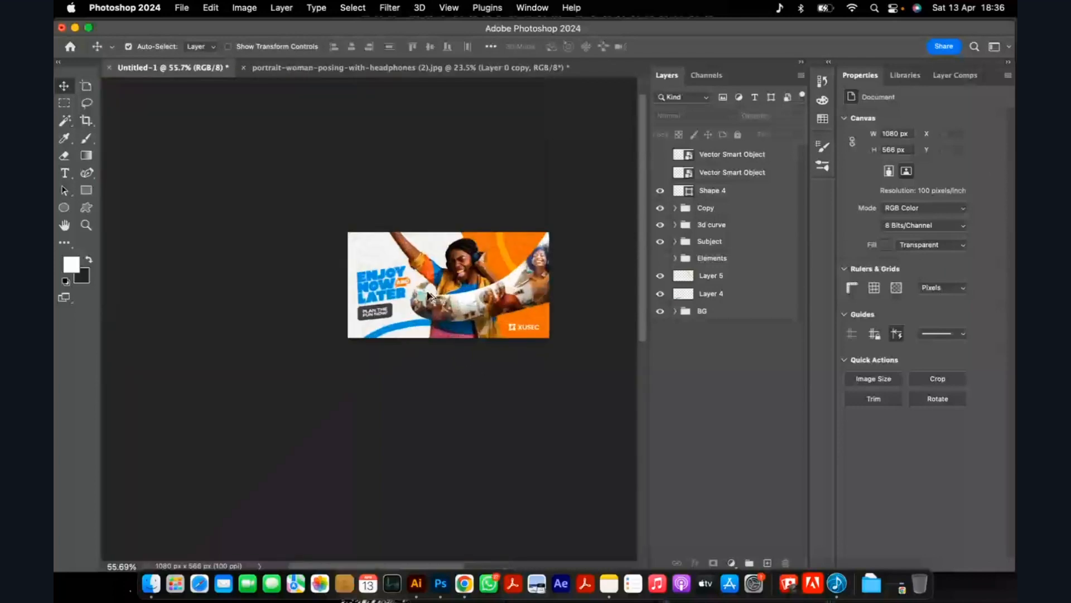
Move the Copy group slightly up, to X 187.56 px and Y 306.34 px.
{"action": "scroll", "coordinate": [366, 304], "scroll_direction": "up", "scroll_amount": 4}
{"action": "left_click", "coordinate": [435, 258]}
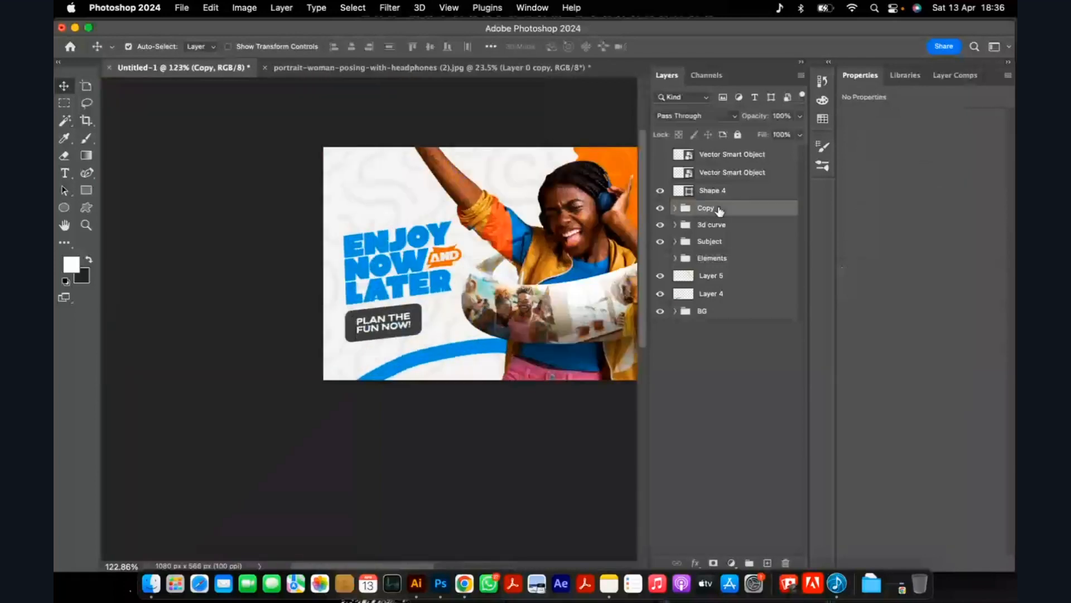
{"action": "key", "text": "super+t"}
{"action": "scroll", "coordinate": [389, 272], "scroll_direction": "up", "scroll_amount": 2}
{"action": "left_click_drag", "start_coordinate": [403, 272], "coordinate": [398, 260]}
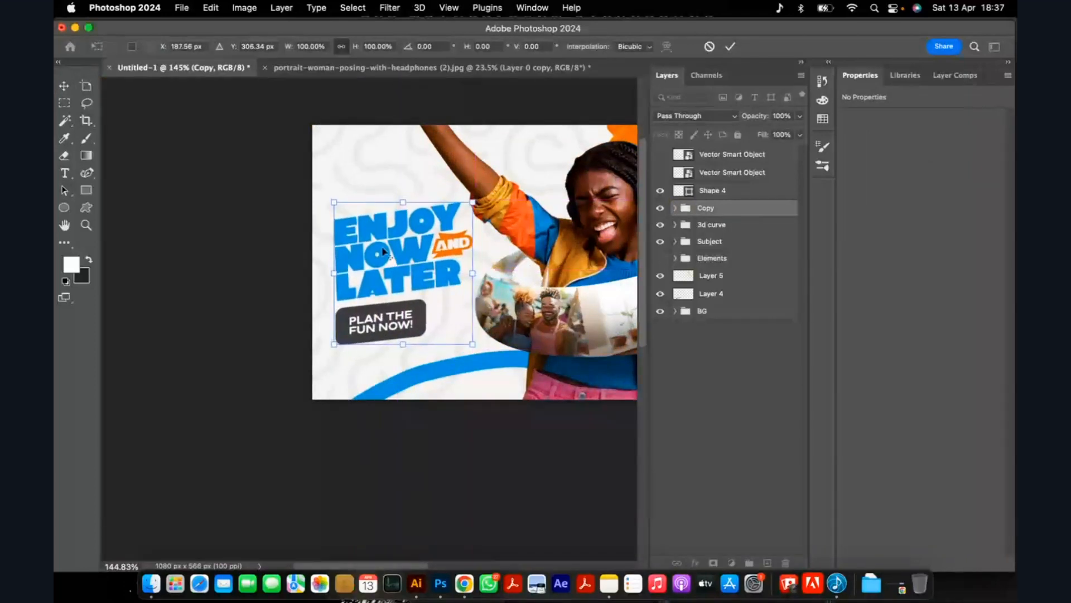
{"action": "scroll", "coordinate": [383, 252], "scroll_direction": "down", "scroll_amount": 5}
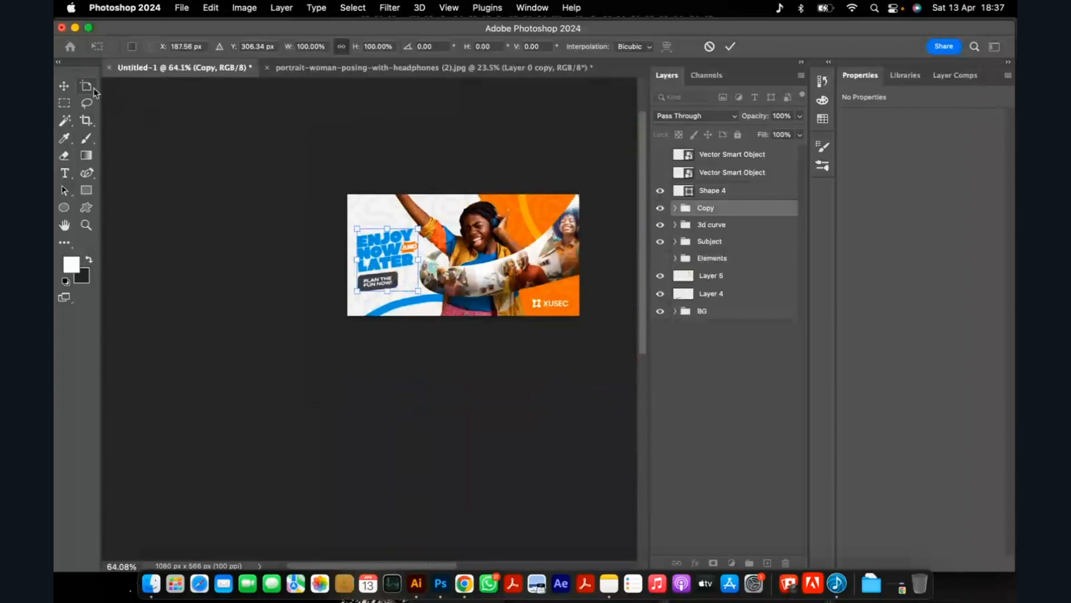
{"action": "left_click", "coordinate": [65, 87]}
{"action": "left_click", "coordinate": [240, 176]}
Compare the banner with the Elements group shown and hidden.
{"action": "scroll", "coordinate": [540, 201], "scroll_direction": "up", "scroll_amount": 8}
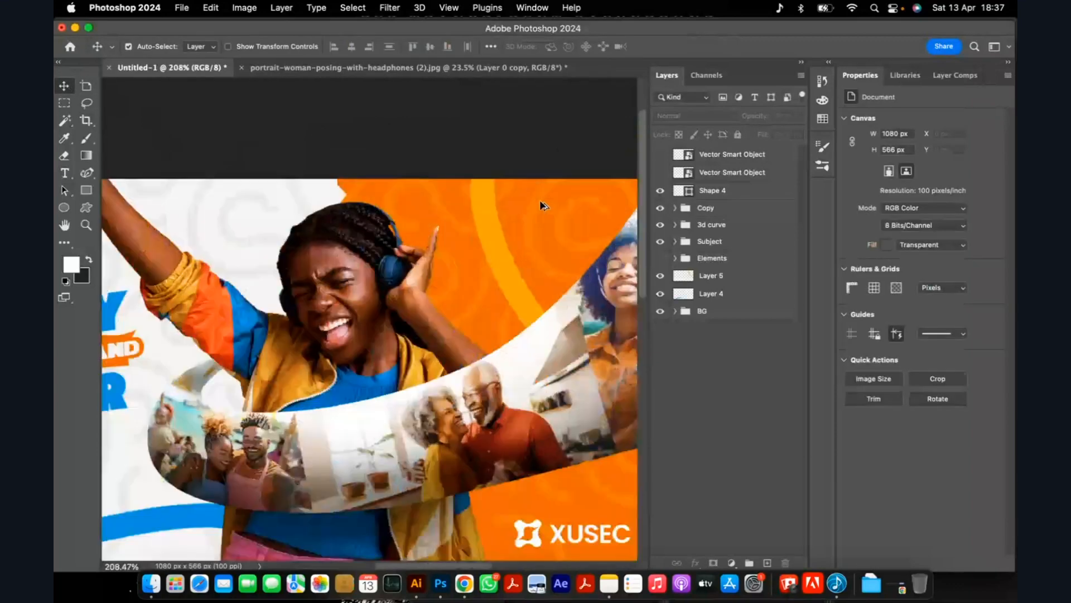
{"action": "scroll", "coordinate": [540, 200], "scroll_direction": "down", "scroll_amount": 1}
{"action": "left_click", "coordinate": [731, 260]}
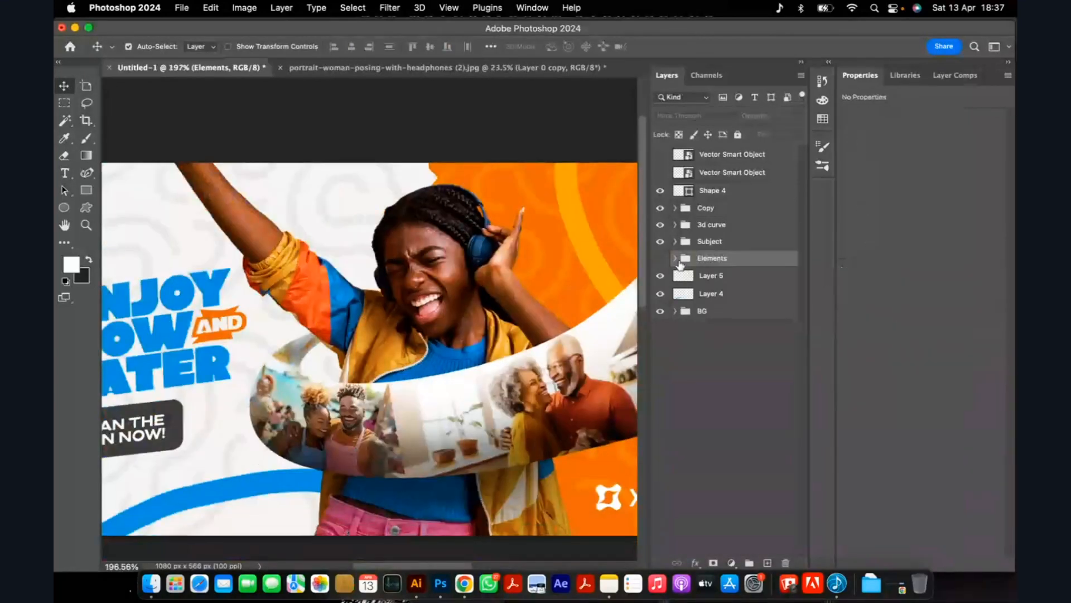
{"action": "left_click", "coordinate": [660, 259]}
{"action": "key", "text": "super+0"}
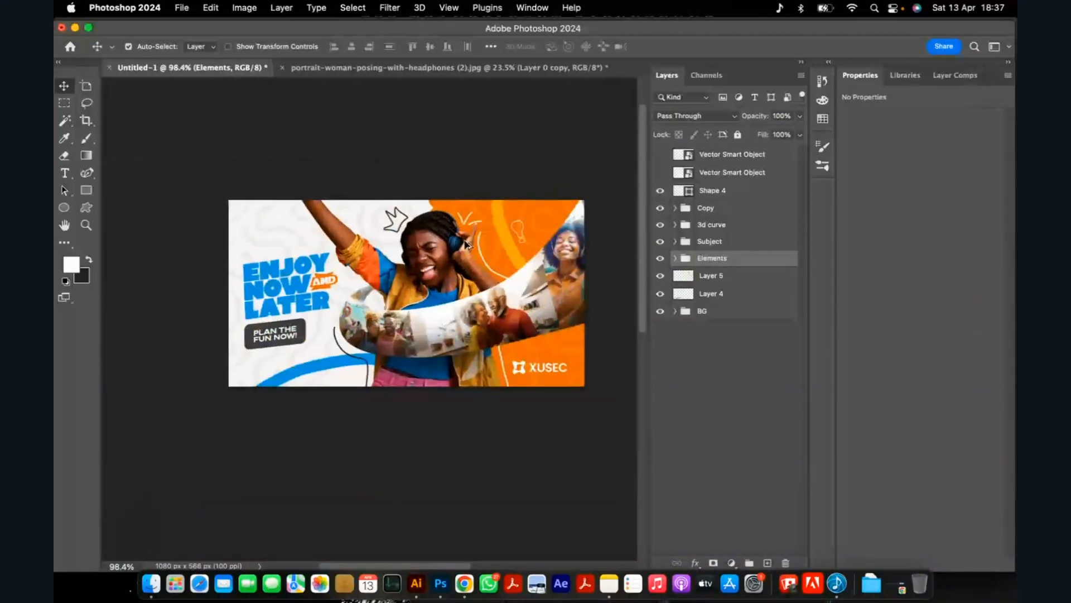
{"action": "left_click", "coordinate": [661, 259]}
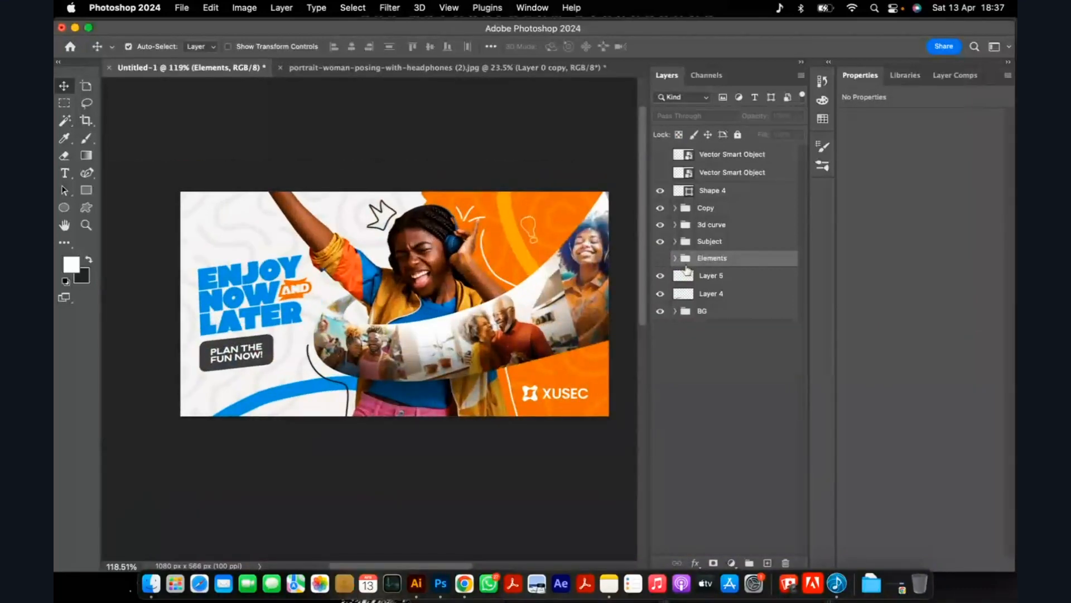
Delete the hand-drawn doodle layers inside the Elements group and make the group visible.
{"action": "left_click", "coordinate": [675, 258]}
{"action": "left_click", "coordinate": [724, 279]}
{"action": "left_click", "coordinate": [726, 316], "text": "shift"}
{"action": "key", "text": "Delete"}
{"action": "left_click", "coordinate": [675, 259]}
{"action": "left_click", "coordinate": [660, 258]}
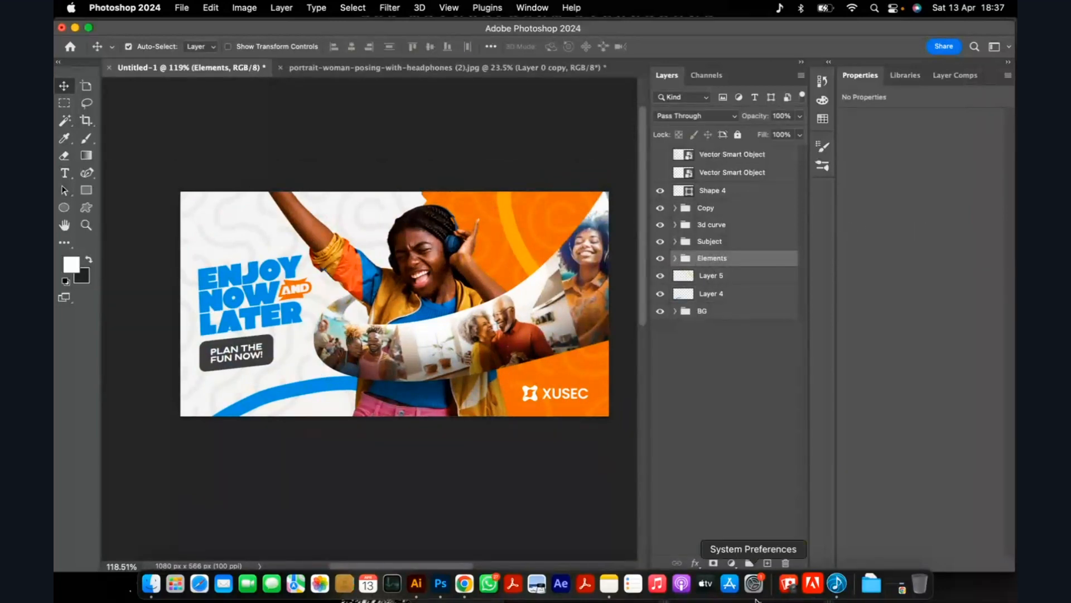
Add a new empty layer and place it inside the Elements group.
{"action": "left_click", "coordinate": [731, 563]}
{"action": "left_click", "coordinate": [768, 563]}
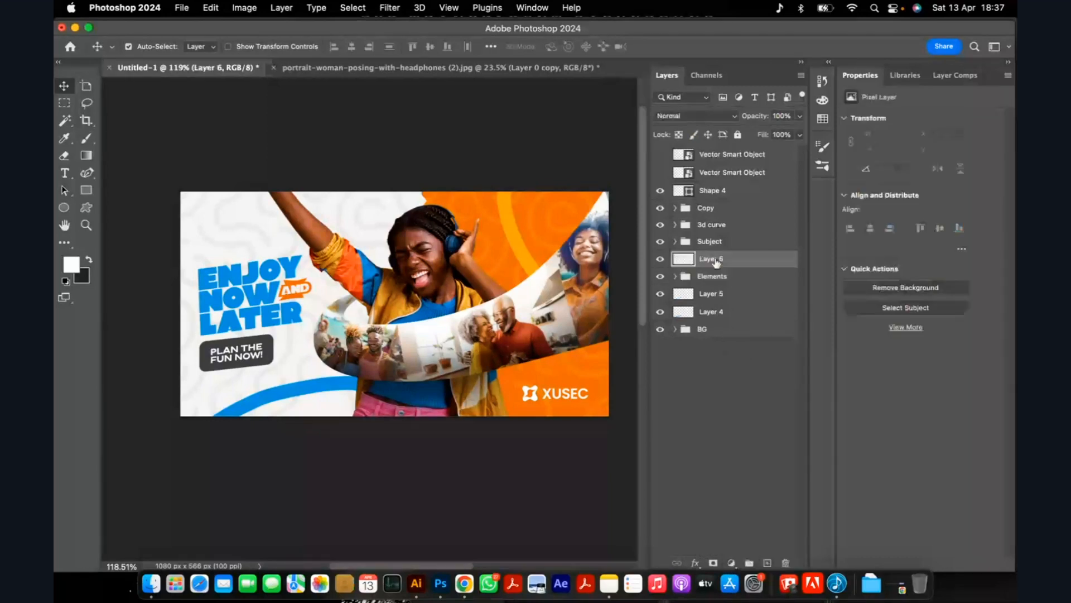
{"action": "left_click_drag", "start_coordinate": [711, 260], "coordinate": [715, 286]}
{"action": "key", "text": "BackSpace"}
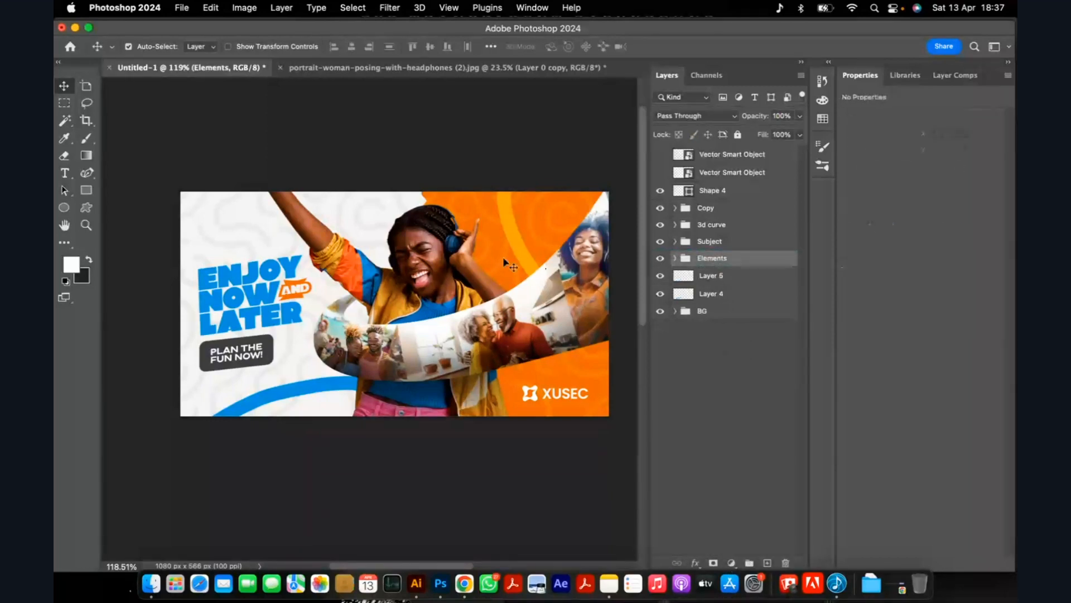
Paint small white accent strokes on Layer 5 beside the woman's headphones, using a 2 px brush.
{"action": "left_click", "coordinate": [708, 278]}
{"action": "key", "text": "b"}
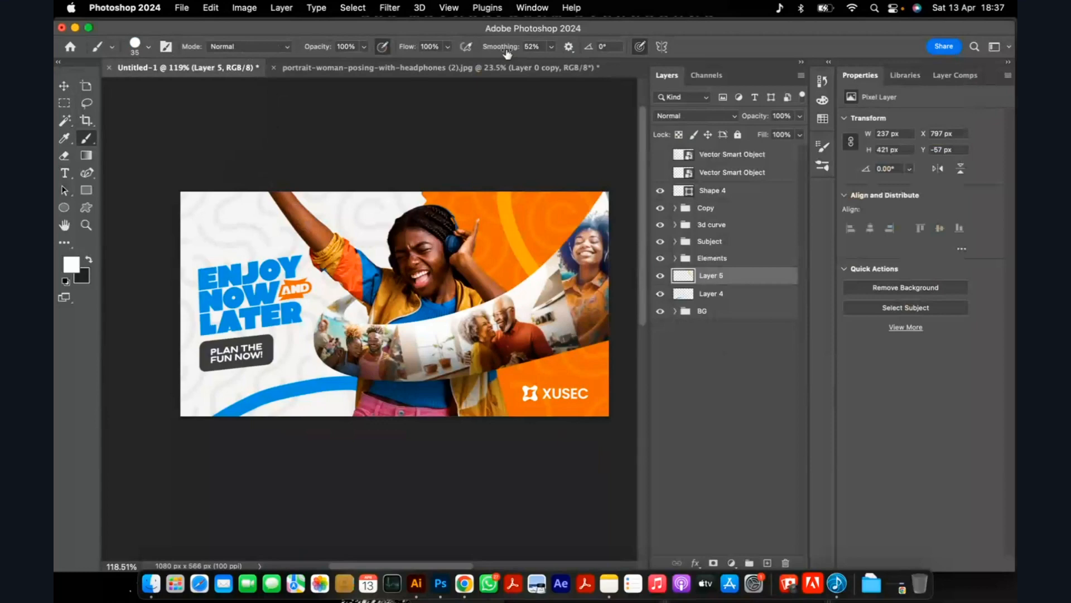
{"action": "scroll", "coordinate": [452, 209], "scroll_direction": "up", "scroll_amount": 3}
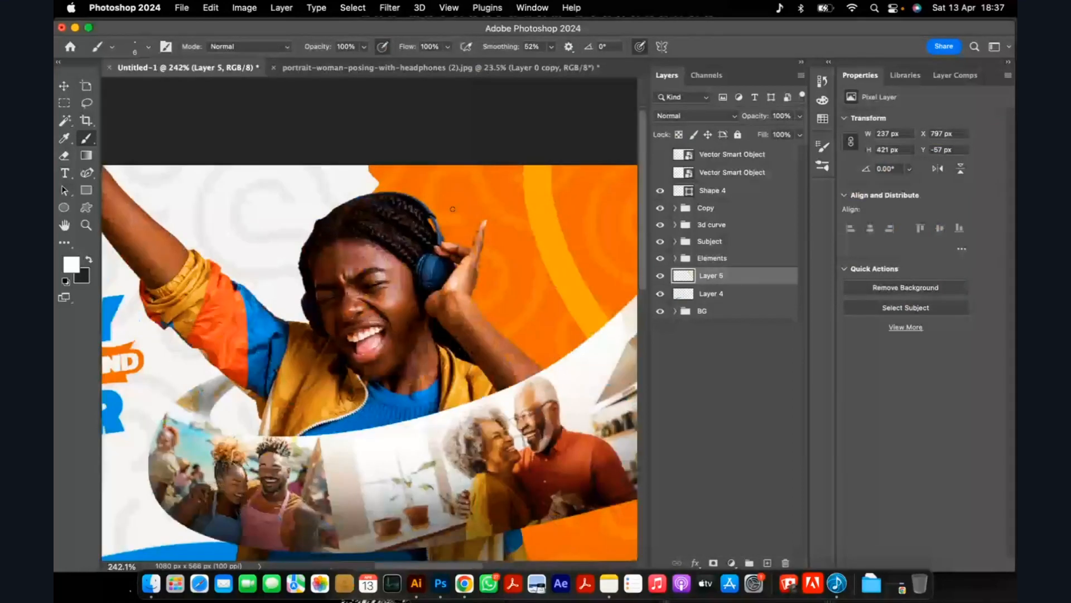
{"action": "scroll", "coordinate": [453, 206], "scroll_direction": "up", "scroll_amount": 1}
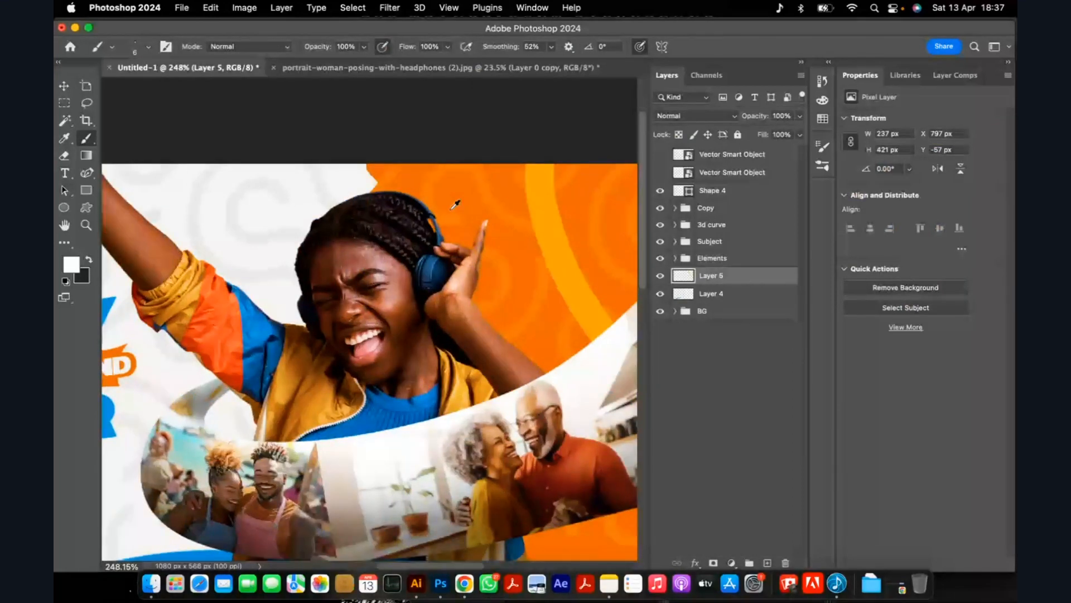
{"action": "scroll", "coordinate": [456, 204], "scroll_direction": "up", "scroll_amount": 3}
{"action": "mouse_move", "coordinate": [423, 183]}
{"action": "left_mouse_down"}
{"action": "mouse_move", "coordinate": [432, 227]}
{"action": "mouse_move", "coordinate": [469, 203]}
{"action": "left_mouse_up"}
{"action": "left_click_drag", "start_coordinate": [494, 237], "coordinate": [508, 249]}
{"action": "left_click_drag", "start_coordinate": [453, 228], "coordinate": [479, 217]}
{"action": "key", "text": "super+z"}
{"action": "scroll", "coordinate": [446, 186], "scroll_direction": "down", "scroll_amount": 2}
{"action": "scroll", "coordinate": [451, 188], "scroll_direction": "down", "scroll_amount": 3}
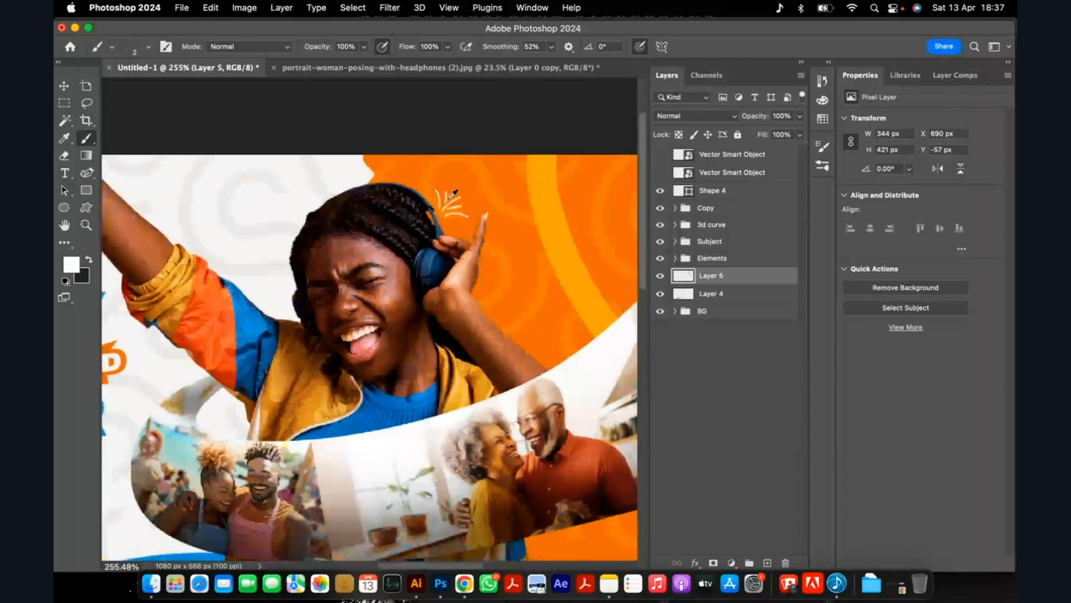
{"action": "scroll", "coordinate": [453, 193], "scroll_direction": "down", "scroll_amount": 1}
Add a new layer above Layer 5 and switch the painting colour to the dark swatch.
{"action": "left_click", "coordinate": [768, 562]}
{"action": "key", "text": "x"}
{"action": "scroll", "coordinate": [319, 205], "scroll_direction": "up", "scroll_amount": 1}
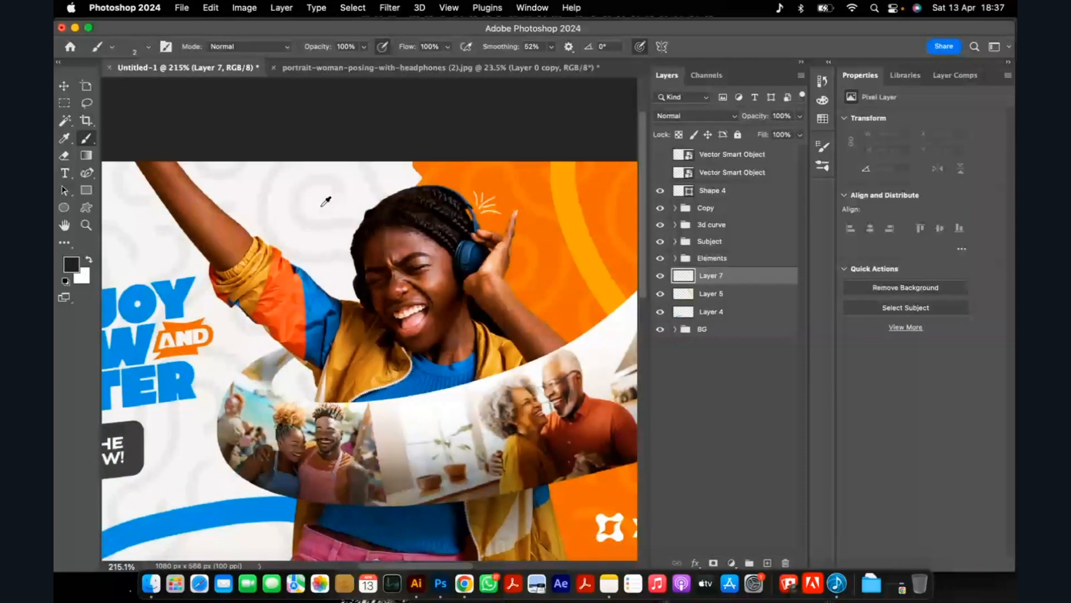
{"action": "scroll", "coordinate": [328, 199], "scroll_direction": "up", "scroll_amount": 2}
{"action": "mouse_move", "coordinate": [352, 238]}
{"action": "left_mouse_down"}
{"action": "mouse_move", "coordinate": [371, 198]}
{"action": "mouse_move", "coordinate": [400, 180]}
{"action": "mouse_move", "coordinate": [368, 146]}
{"action": "left_mouse_up"}
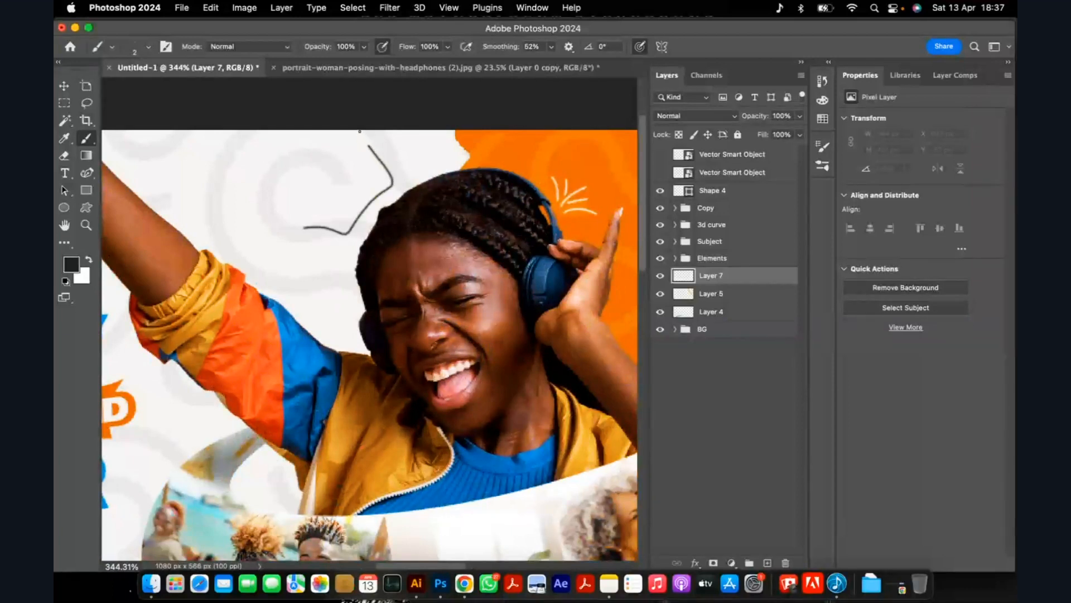
{"action": "key", "text": "super+z"}
{"action": "mouse_move", "coordinate": [275, 228]}
{"action": "left_mouse_down"}
{"action": "mouse_move", "coordinate": [334, 237]}
{"action": "mouse_move", "coordinate": [407, 162]}
{"action": "left_mouse_up"}
{"action": "key", "text": "super+z"}
Paint a dark crown outline about 78 by 67 px above the woman's head and place it at X 480 px, Y 22 px.
{"action": "scroll", "coordinate": [329, 201], "scroll_direction": "up", "scroll_amount": 2}
{"action": "mouse_move", "coordinate": [301, 204]}
{"action": "left_mouse_down"}
{"action": "mouse_move", "coordinate": [364, 210]}
{"action": "mouse_move", "coordinate": [378, 175]}
{"action": "mouse_move", "coordinate": [411, 159]}
{"action": "mouse_move", "coordinate": [391, 116]}
{"action": "mouse_move", "coordinate": [339, 127]}
{"action": "left_mouse_up"}
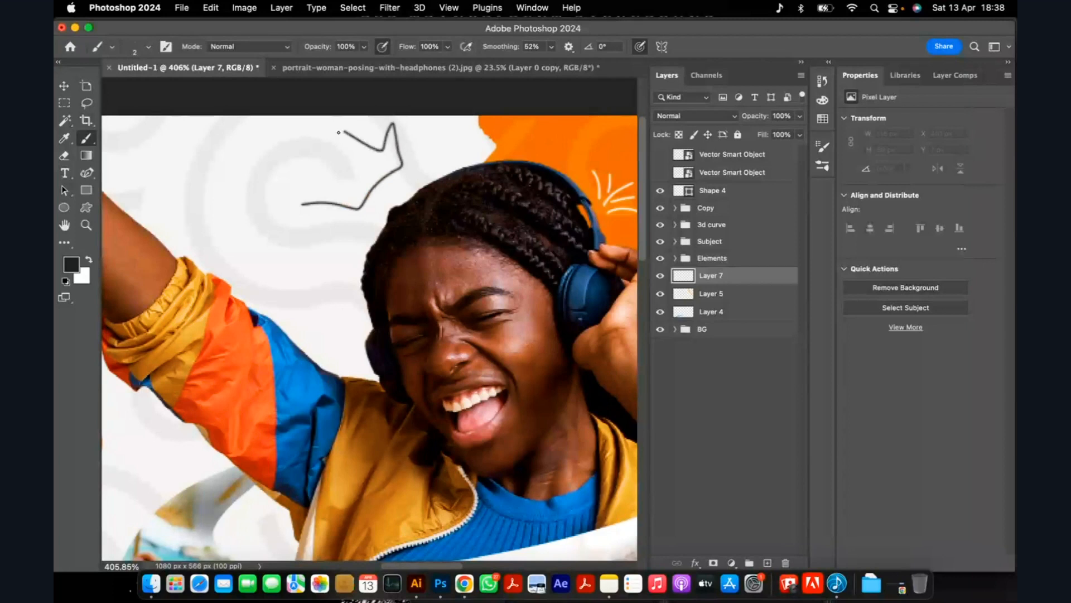
{"action": "mouse_move", "coordinate": [360, 170]}
{"action": "left_mouse_down"}
{"action": "mouse_move", "coordinate": [318, 182]}
{"action": "mouse_move", "coordinate": [305, 204]}
{"action": "left_mouse_up"}
{"action": "scroll", "coordinate": [305, 206], "scroll_direction": "down", "scroll_amount": 10}
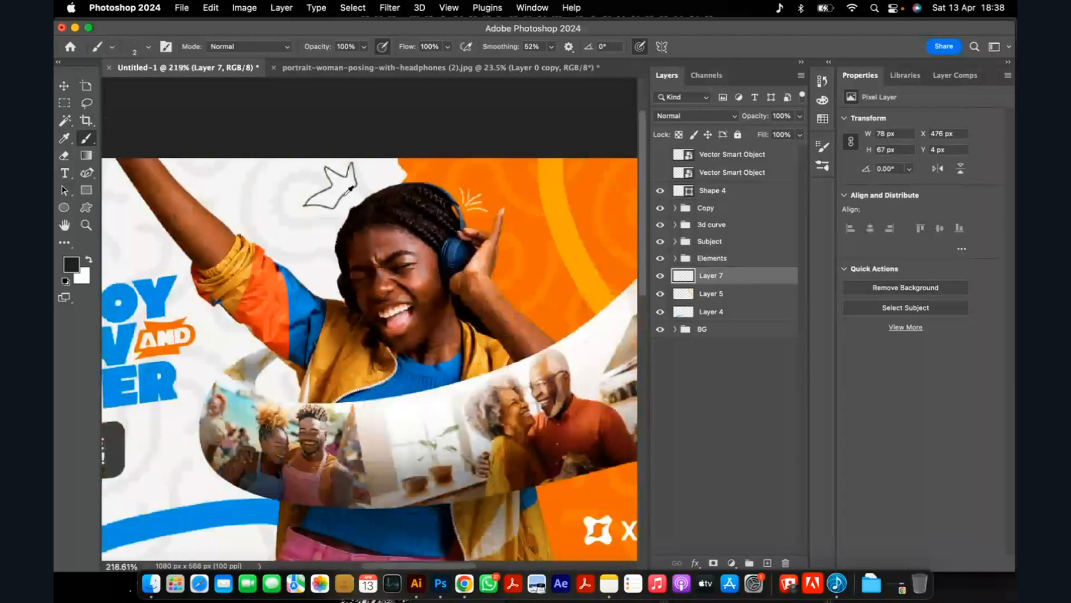
{"action": "scroll", "coordinate": [353, 188], "scroll_direction": "up", "scroll_amount": 10}
{"action": "key", "text": "v"}
{"action": "left_click_drag", "start_coordinate": [311, 174], "coordinate": [321, 208]}
Examine the banner composition around the crown doodle and the orange area, both overall and up close.
{"action": "scroll", "coordinate": [346, 183], "scroll_direction": "down", "scroll_amount": 15}
{"action": "scroll", "coordinate": [346, 183], "scroll_direction": "up", "scroll_amount": 5}
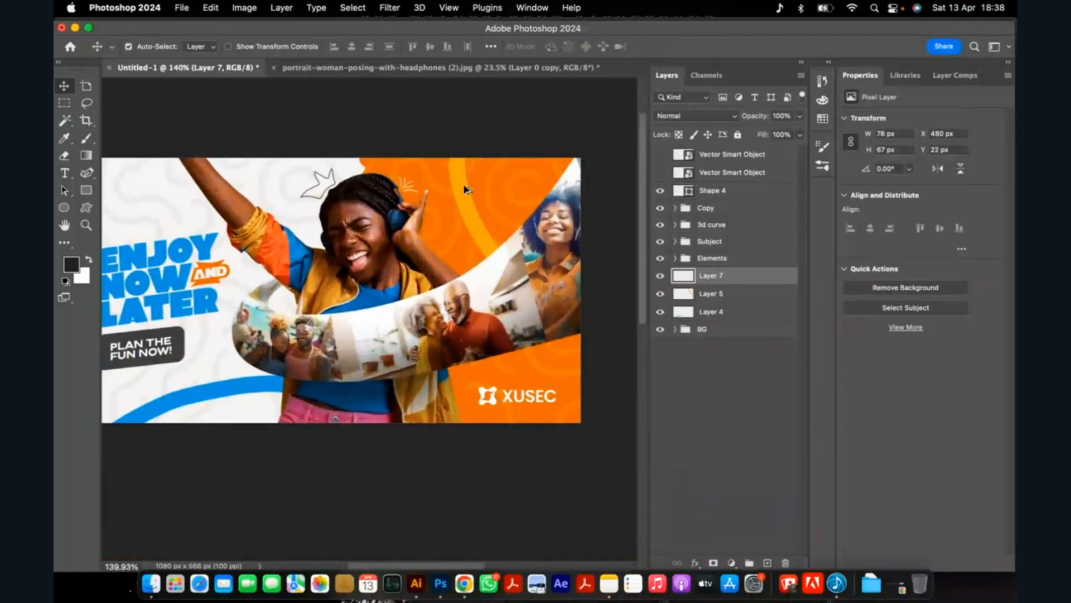
{"action": "scroll", "coordinate": [452, 184], "scroll_direction": "down", "scroll_amount": 3}
{"action": "scroll", "coordinate": [489, 227], "scroll_direction": "up", "scroll_amount": 3}
{"action": "scroll", "coordinate": [450, 184], "scroll_direction": "down", "scroll_amount": 4}
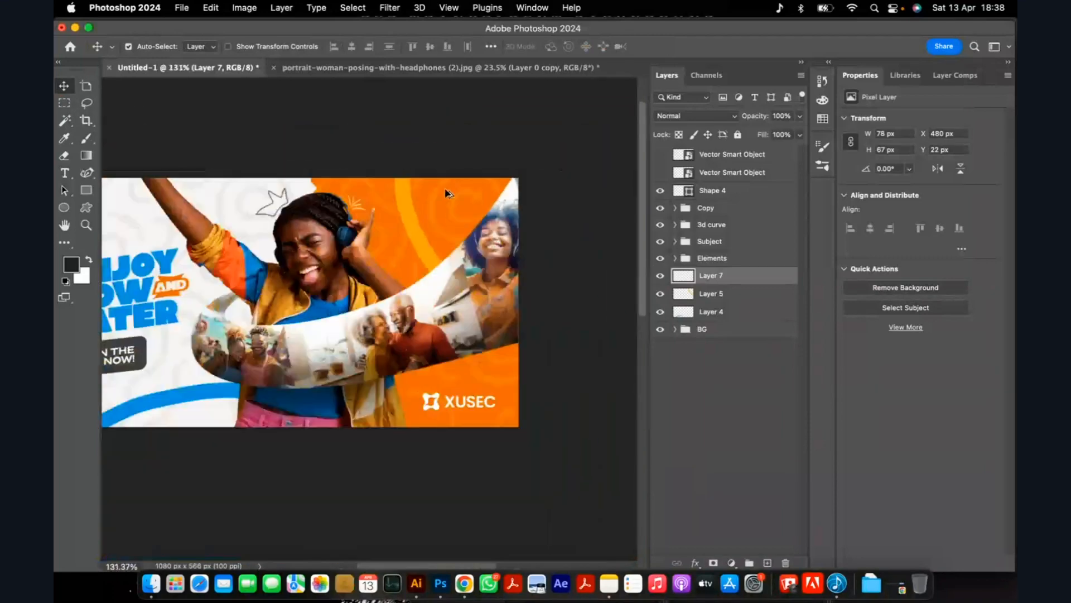
{"action": "scroll", "coordinate": [354, 285], "scroll_direction": "down", "scroll_amount": 4}
{"action": "scroll", "coordinate": [349, 255], "scroll_direction": "up", "scroll_amount": 5}
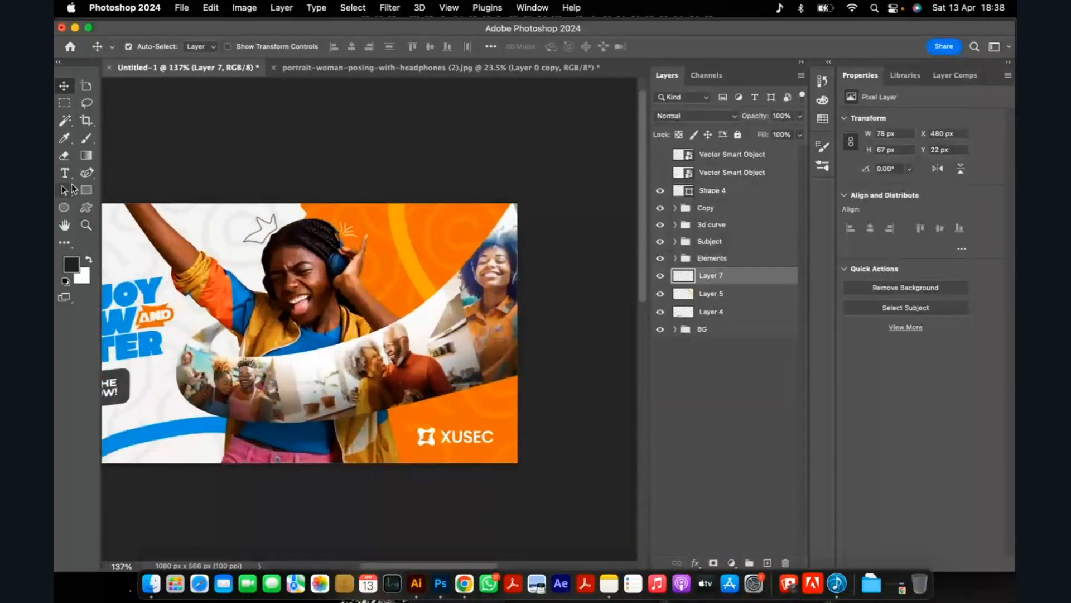
{"action": "scroll", "coordinate": [439, 234], "scroll_direction": "down", "scroll_amount": 1}
{"action": "scroll", "coordinate": [440, 234], "scroll_direction": "up", "scroll_amount": 2}
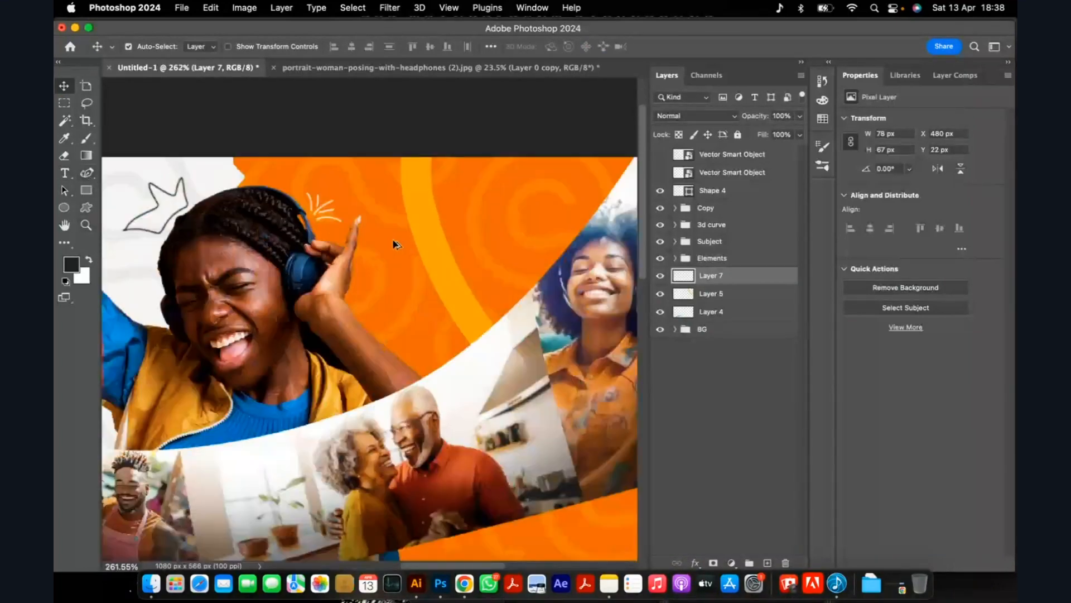
{"action": "scroll", "coordinate": [393, 240], "scroll_direction": "down", "scroll_amount": 3}
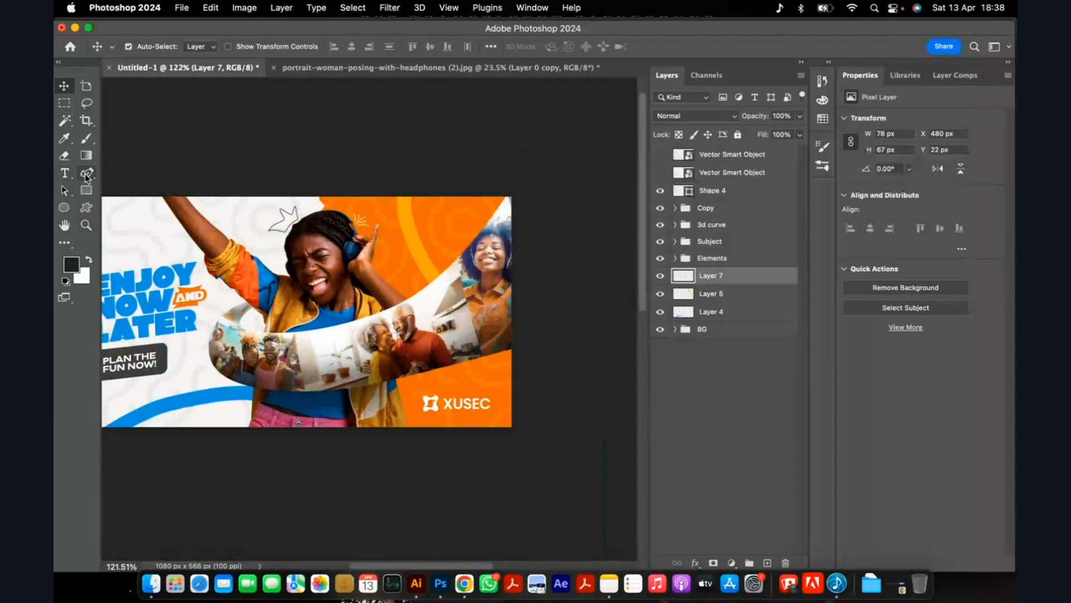
On a new layer, paint a white light-bulb outline about 29 by 42 px on the orange area beside the yellow curve.
{"action": "left_click", "coordinate": [86, 174]}
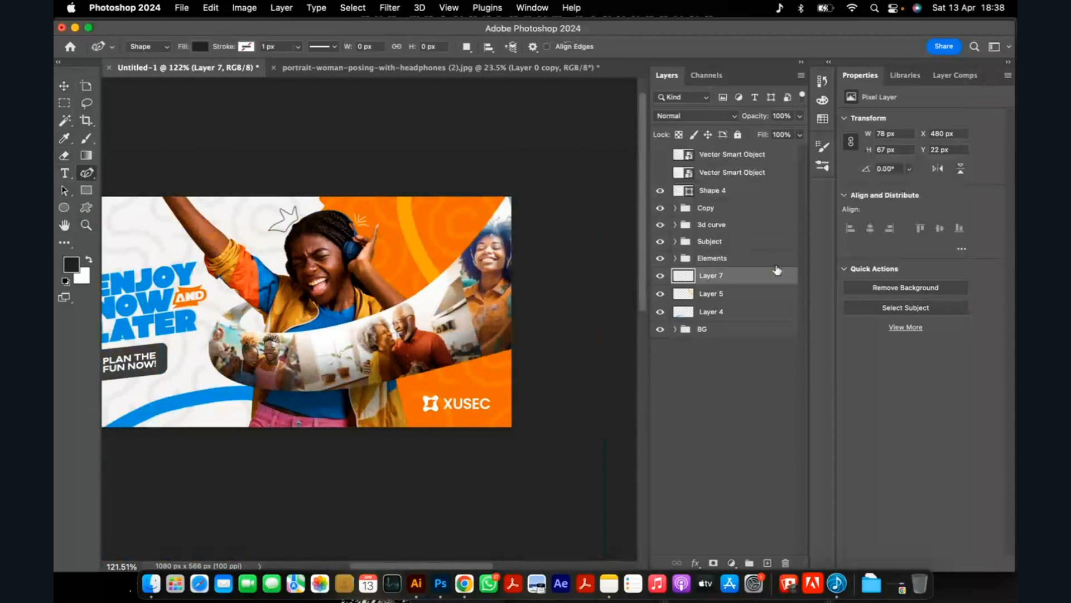
{"action": "left_click", "coordinate": [768, 562]}
{"action": "key", "text": "b"}
{"action": "scroll", "coordinate": [426, 218], "scroll_direction": "up", "scroll_amount": 3}
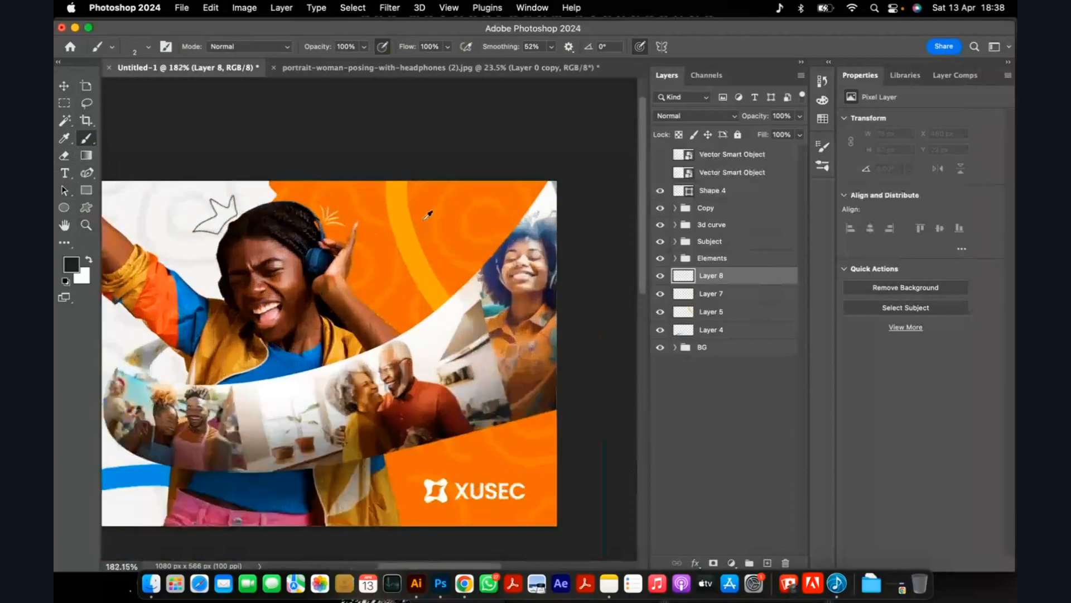
{"action": "scroll", "coordinate": [429, 214], "scroll_direction": "up", "scroll_amount": 3}
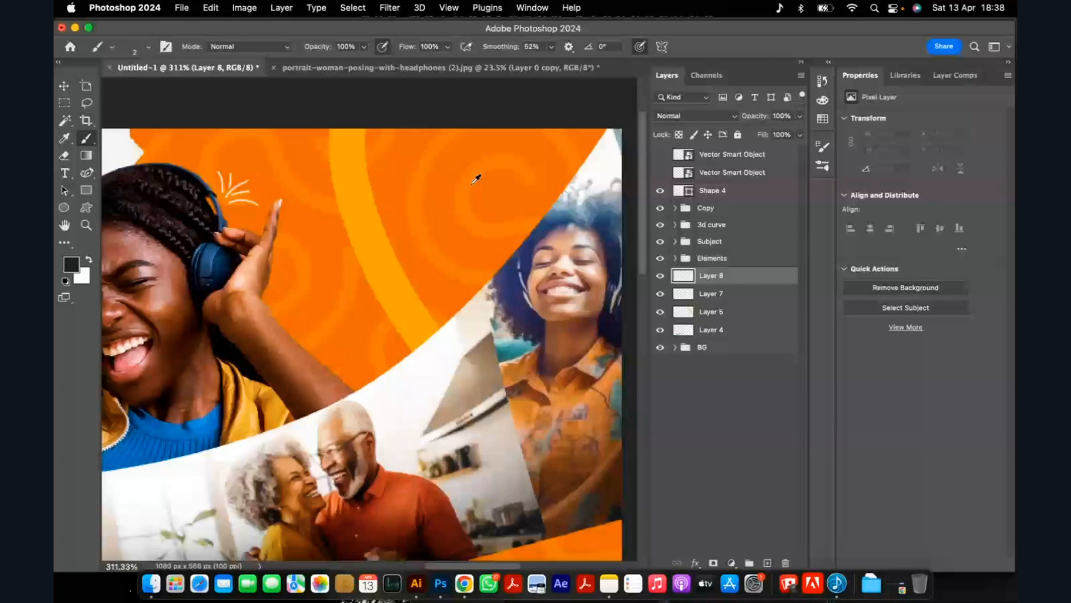
{"action": "scroll", "coordinate": [425, 230], "scroll_direction": "down", "scroll_amount": 5}
{"action": "key", "text": "x"}
{"action": "scroll", "coordinate": [425, 229], "scroll_direction": "up", "scroll_amount": 4}
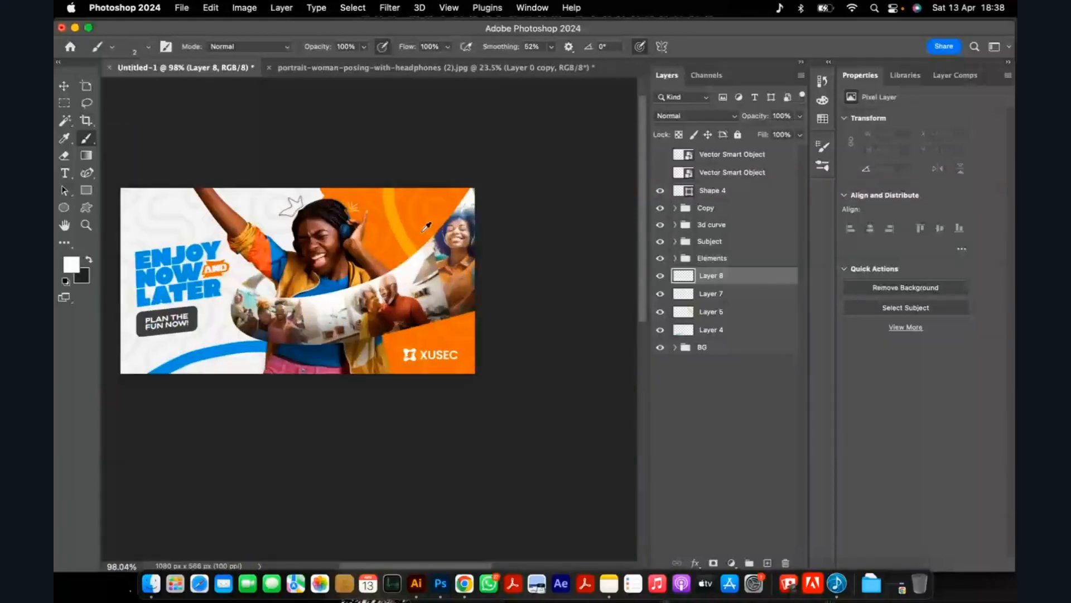
{"action": "scroll", "coordinate": [418, 179], "scroll_direction": "down", "scroll_amount": 3}
{"action": "scroll", "coordinate": [376, 120], "scroll_direction": "up", "scroll_amount": 1}
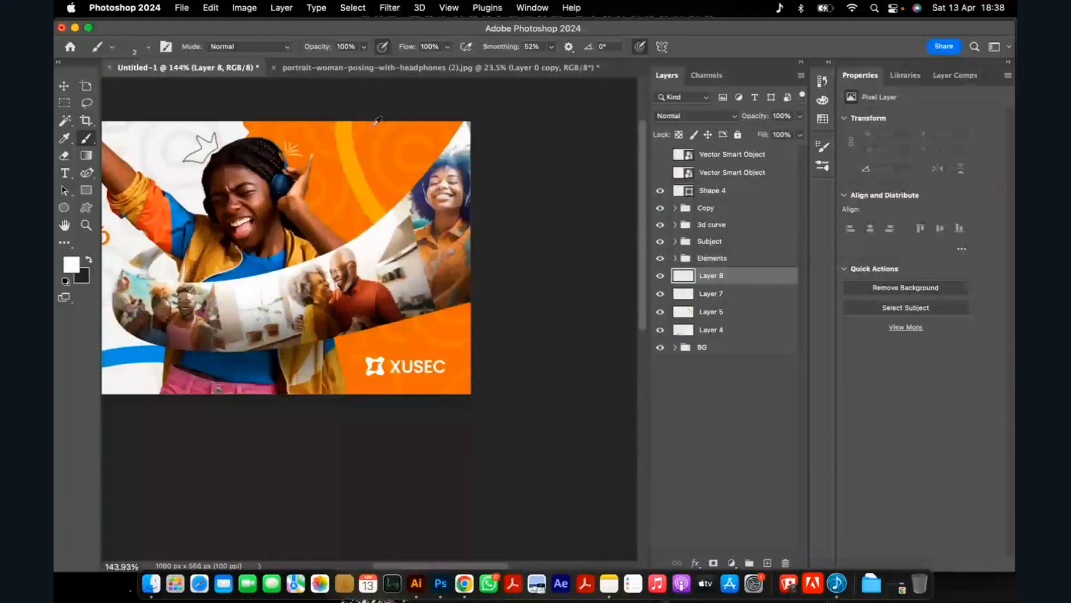
{"action": "scroll", "coordinate": [377, 120], "scroll_direction": "up", "scroll_amount": 5}
{"action": "mouse_move", "coordinate": [395, 167]}
{"action": "left_mouse_down"}
{"action": "mouse_move", "coordinate": [369, 169]}
{"action": "mouse_move", "coordinate": [364, 180]}
{"action": "mouse_move", "coordinate": [387, 225]}
{"action": "mouse_move", "coordinate": [409, 220]}
{"action": "mouse_move", "coordinate": [399, 167]}
{"action": "left_mouse_up"}
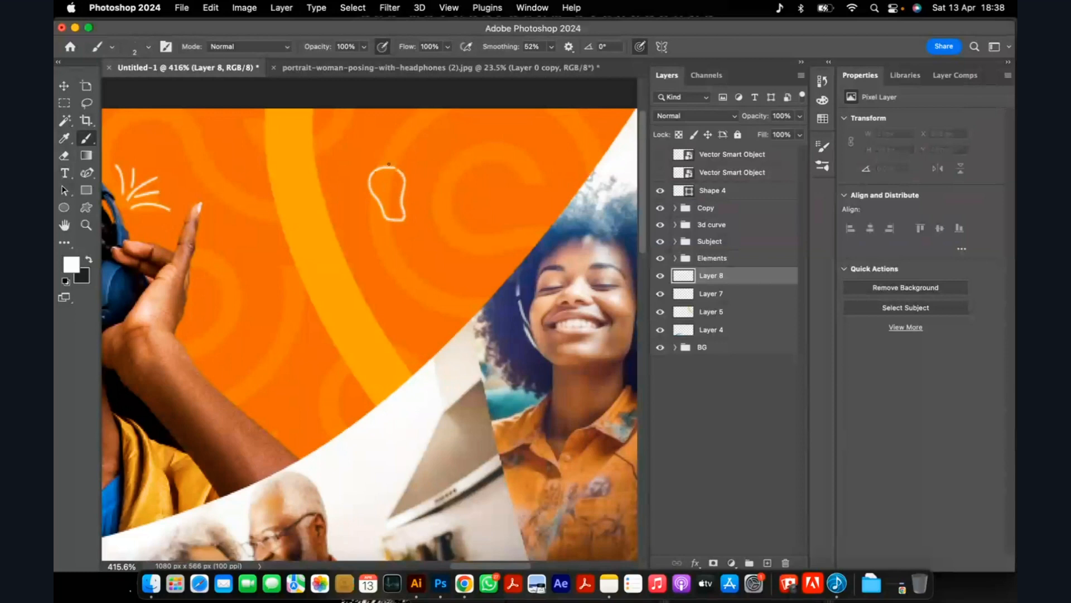
{"action": "left_click_drag", "start_coordinate": [394, 228], "coordinate": [412, 229]}
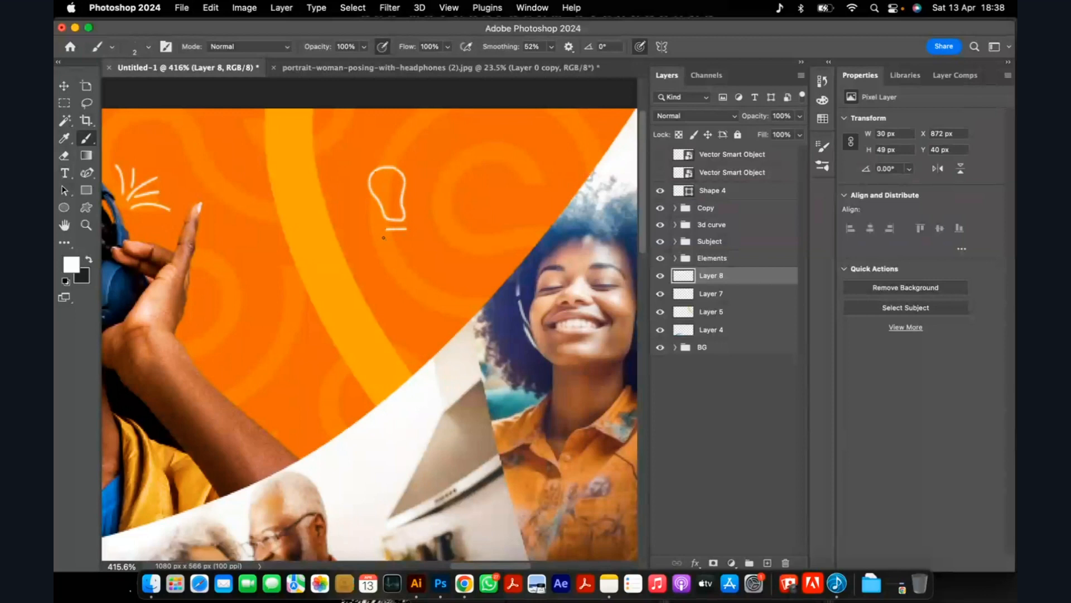
{"action": "left_click_drag", "start_coordinate": [385, 235], "coordinate": [406, 234]}
{"action": "left_click_drag", "start_coordinate": [387, 241], "coordinate": [403, 241]}
{"action": "key", "text": "super+z"}
{"action": "key", "text": "super+z"}
{"action": "key", "text": "super+z"}
Set the brush smoothing to 10% and paint two small white box outlines below the bulb as its base.
{"action": "left_click", "coordinate": [551, 46]}
{"action": "left_click_drag", "start_coordinate": [552, 63], "coordinate": [527, 67]}
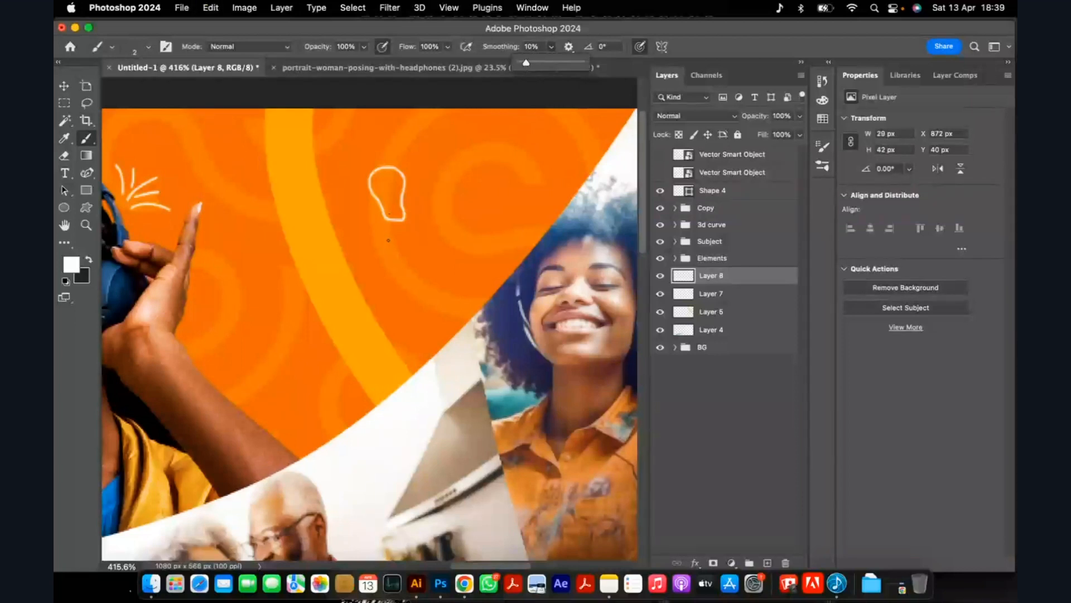
{"action": "left_click_drag", "start_coordinate": [388, 233], "coordinate": [391, 241]}
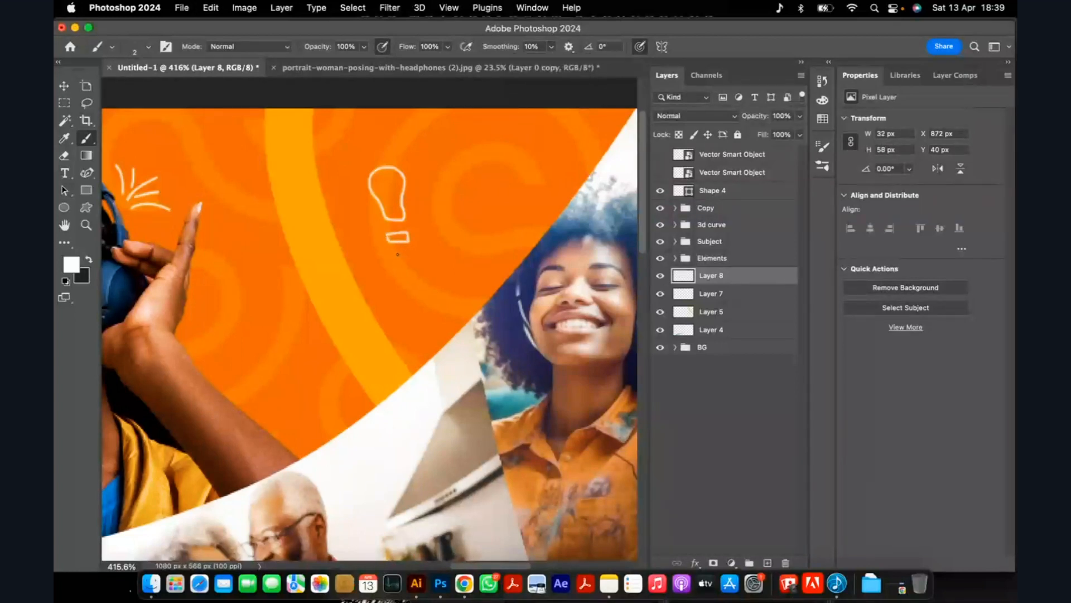
{"action": "mouse_move", "coordinate": [390, 250]}
{"action": "left_mouse_down"}
{"action": "mouse_move", "coordinate": [412, 247]}
{"action": "mouse_move", "coordinate": [413, 259]}
{"action": "mouse_move", "coordinate": [391, 252]}
{"action": "left_mouse_up"}
Scale the light-bulb doodle to about 101%, rotate it about 29.4° clockwise, and place it at X 883 px, Y 64 px.
{"action": "key", "text": "v"}
{"action": "key", "text": "super+t"}
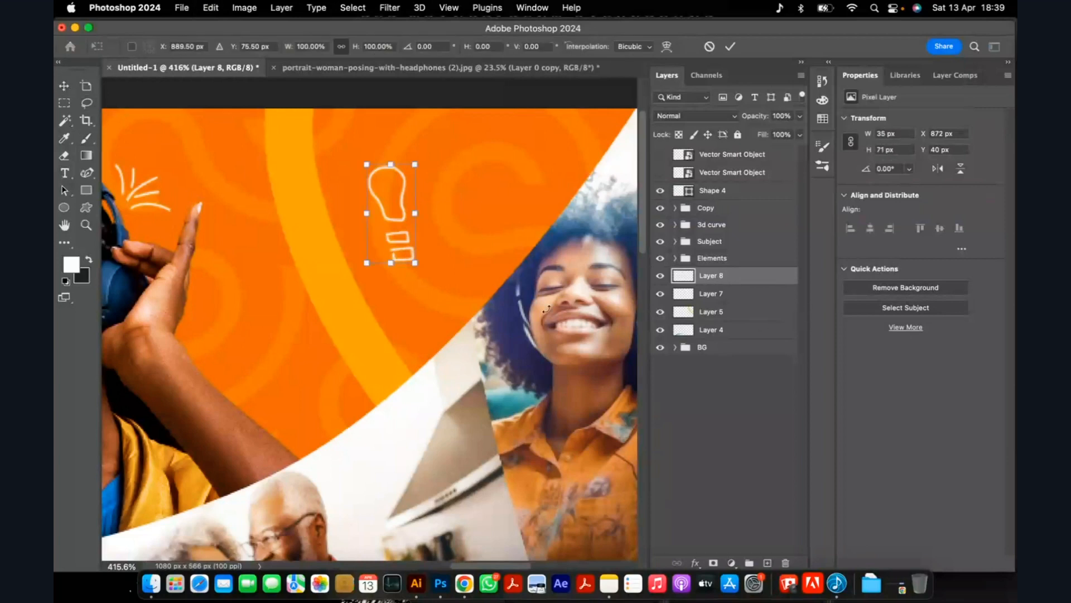
{"action": "mouse_move", "coordinate": [415, 262]}
{"action": "left_mouse_down"}
{"action": "mouse_move", "coordinate": [430, 276]}
{"action": "mouse_move", "coordinate": [412, 268]}
{"action": "left_mouse_up"}
{"action": "left_click_drag", "start_coordinate": [406, 225], "coordinate": [432, 244]}
{"action": "left_click_drag", "start_coordinate": [450, 181], "coordinate": [484, 215]}
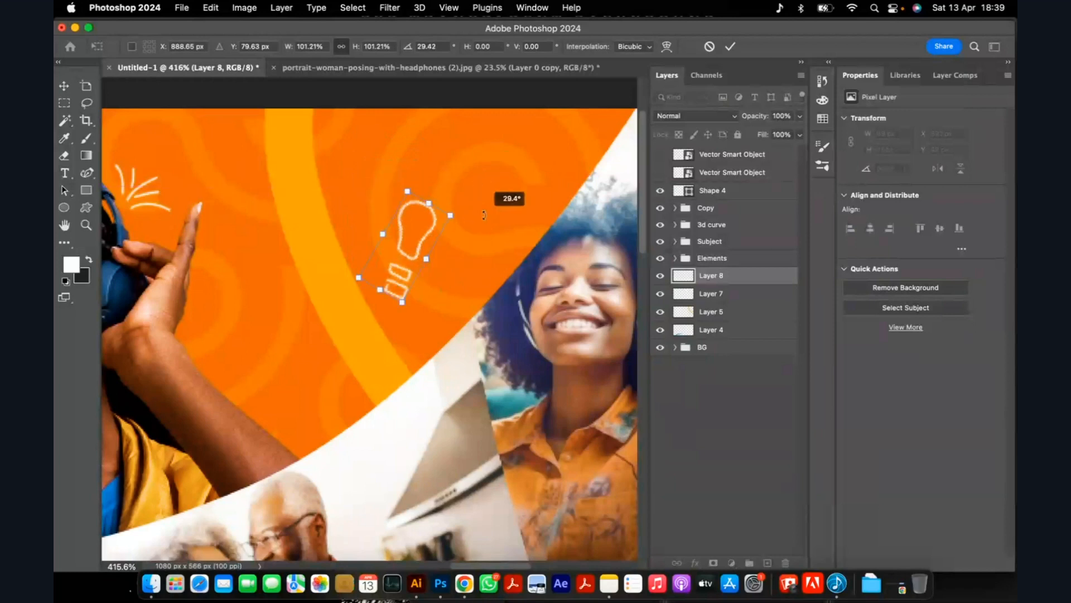
{"action": "left_click", "coordinate": [727, 48]}
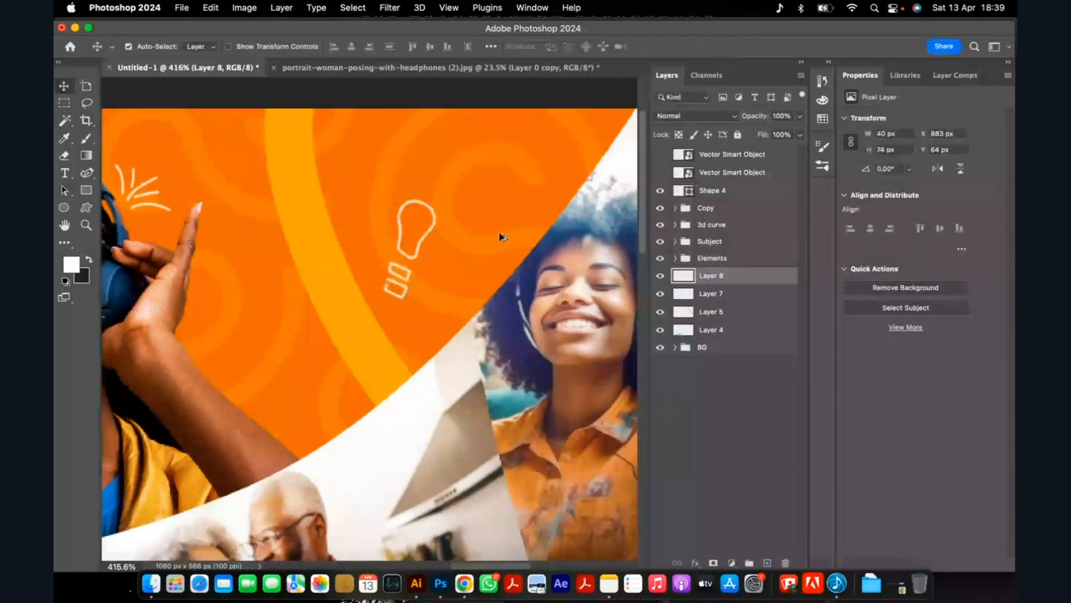
{"action": "scroll", "coordinate": [500, 234], "scroll_direction": "down", "scroll_amount": 10}
{"action": "scroll", "coordinate": [436, 260], "scroll_direction": "up", "scroll_amount": 3}
{"action": "scroll", "coordinate": [437, 260], "scroll_direction": "up", "scroll_amount": 2}
{"action": "scroll", "coordinate": [446, 263], "scroll_direction": "down", "scroll_amount": 2}
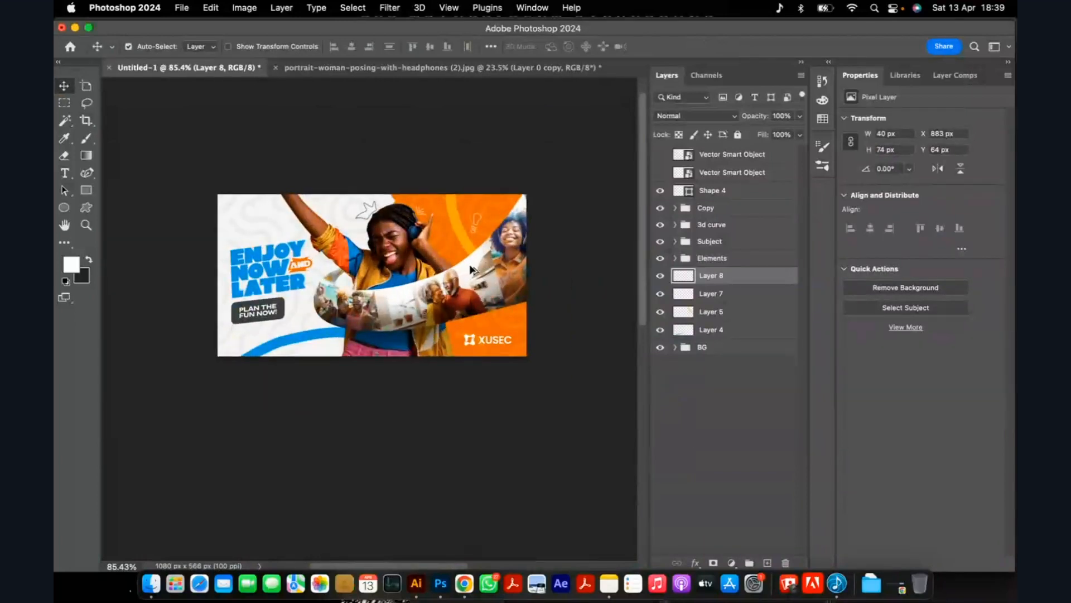
{"action": "scroll", "coordinate": [445, 268], "scroll_direction": "up", "scroll_amount": 1}
{"action": "scroll", "coordinate": [445, 269], "scroll_direction": "up", "scroll_amount": 1}
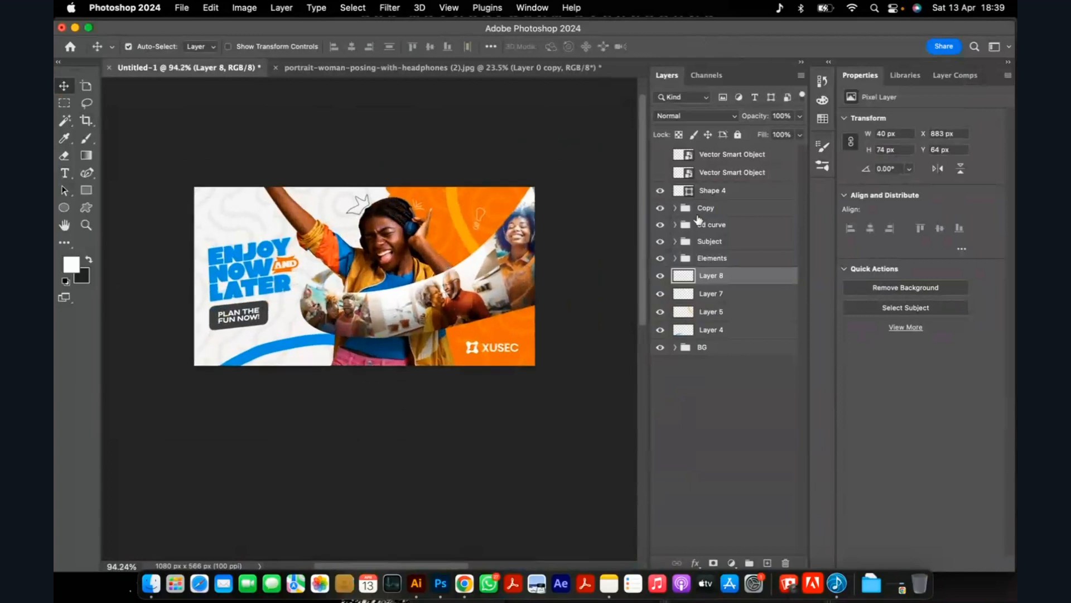
Put the XUSEC logo layer, Shape 4, into a new group named Logo and collapse it.
{"action": "left_click", "coordinate": [729, 197]}
{"action": "key", "text": "super+g"}
{"action": "double_click", "coordinate": [707, 191]}
{"action": "type", "text": "Logo"}
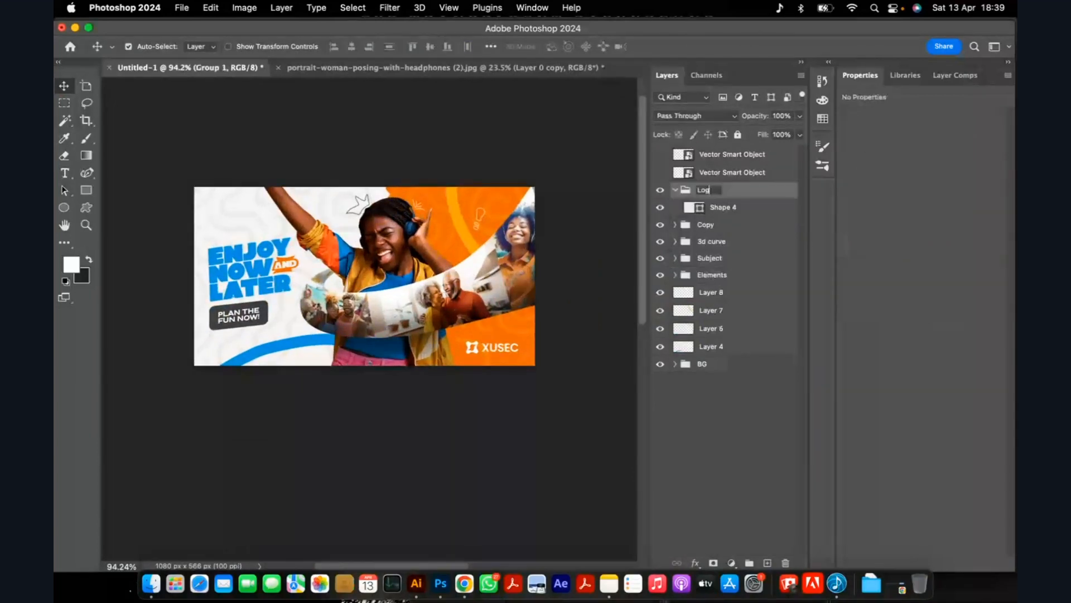
{"action": "left_click", "coordinate": [753, 189]}
{"action": "left_click", "coordinate": [677, 191]}
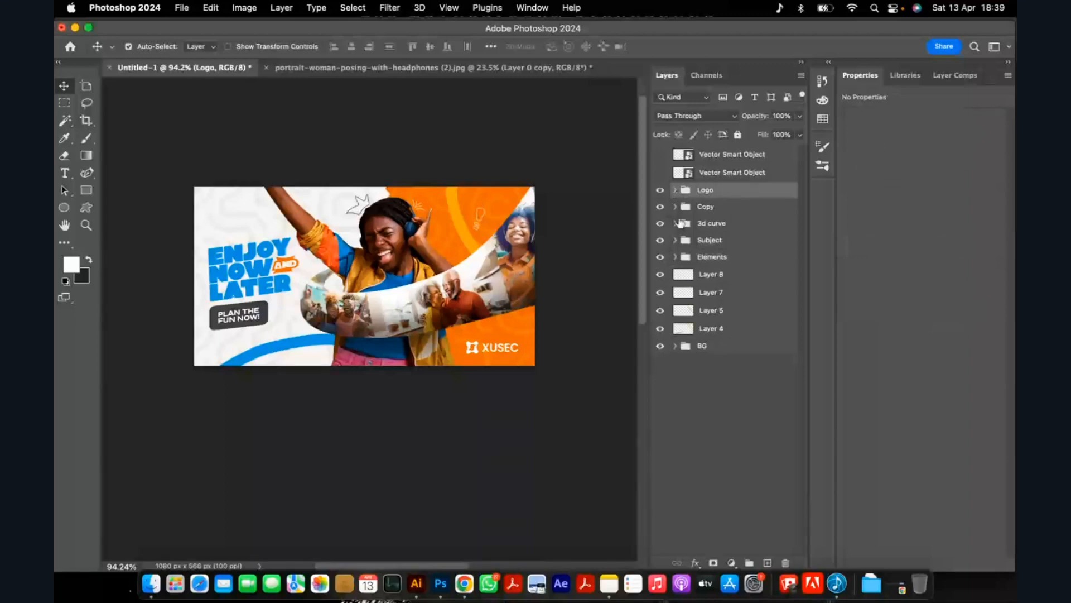
Move Layers 4, 5, 7 and 8 into the Elements group.
{"action": "left_click", "coordinate": [732, 277]}
{"action": "left_click", "coordinate": [714, 331], "text": "shift"}
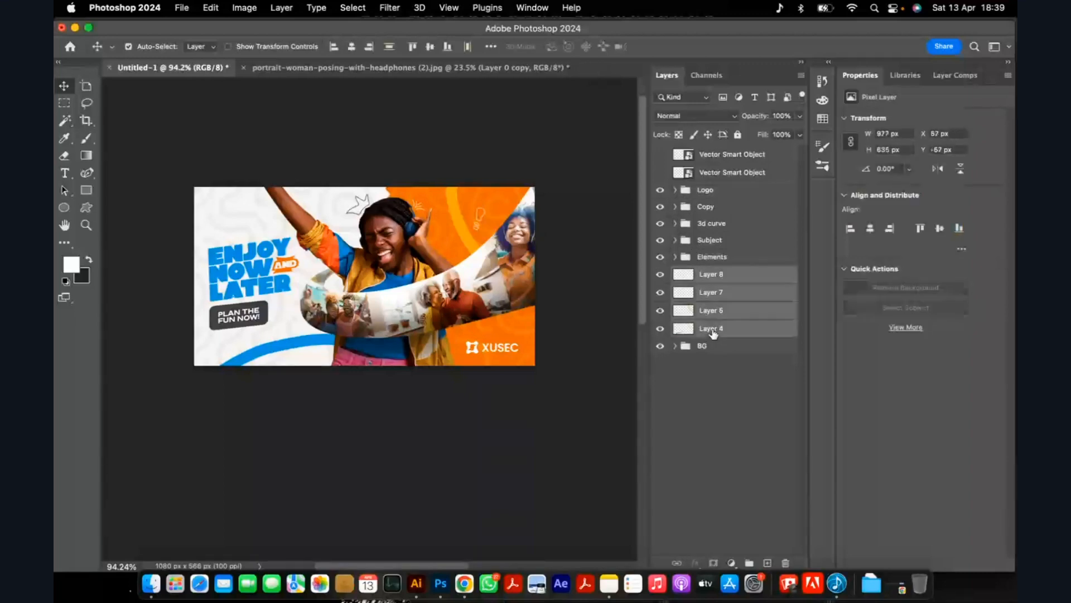
{"action": "left_click", "coordinate": [676, 256]}
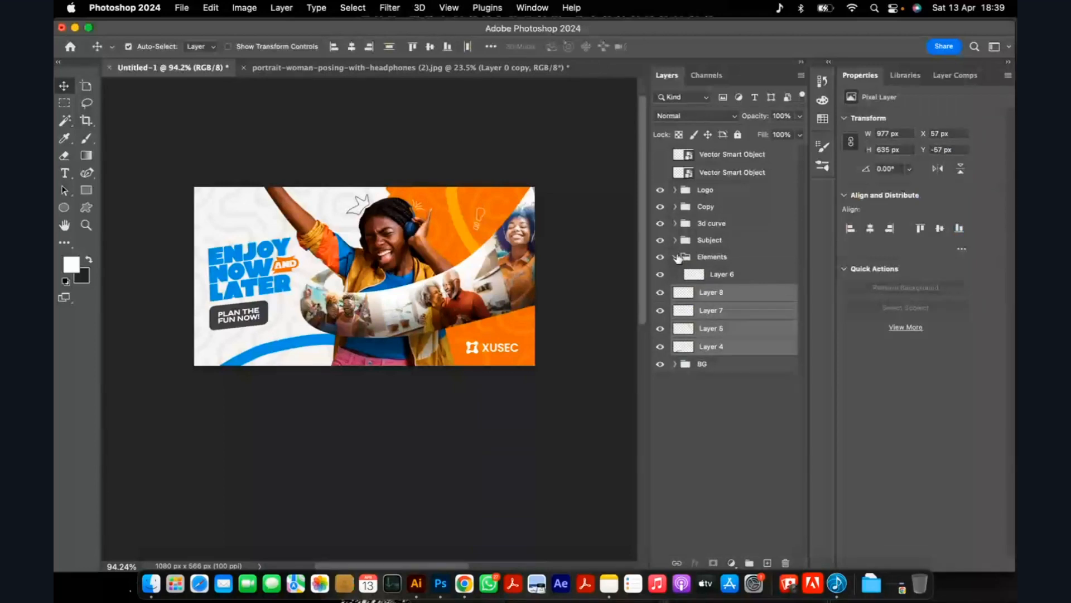
{"action": "left_click", "coordinate": [676, 256]}
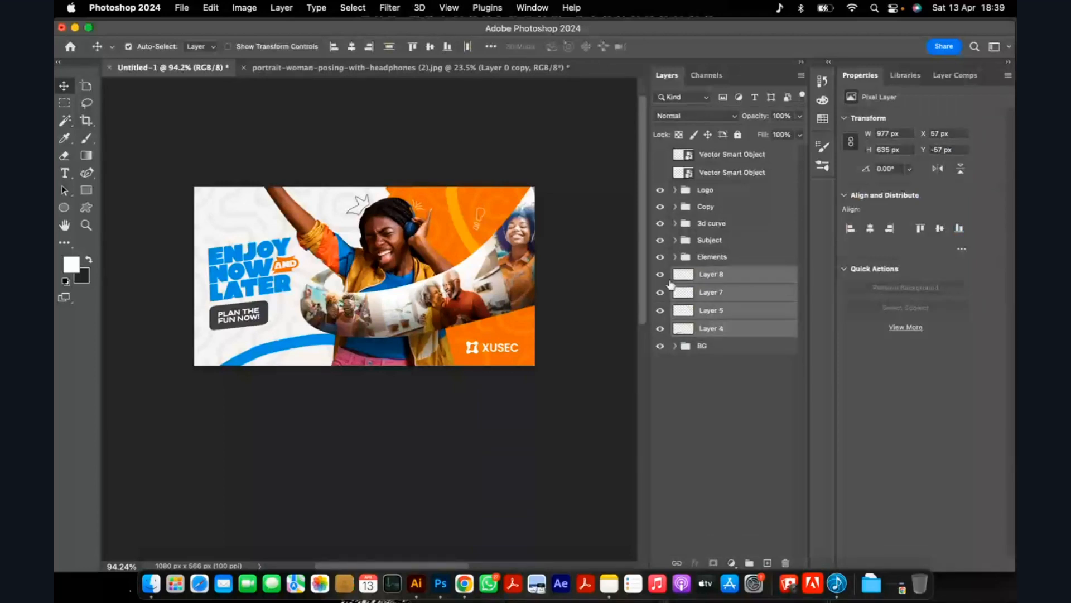
{"action": "left_click_drag", "start_coordinate": [670, 284], "coordinate": [711, 258]}
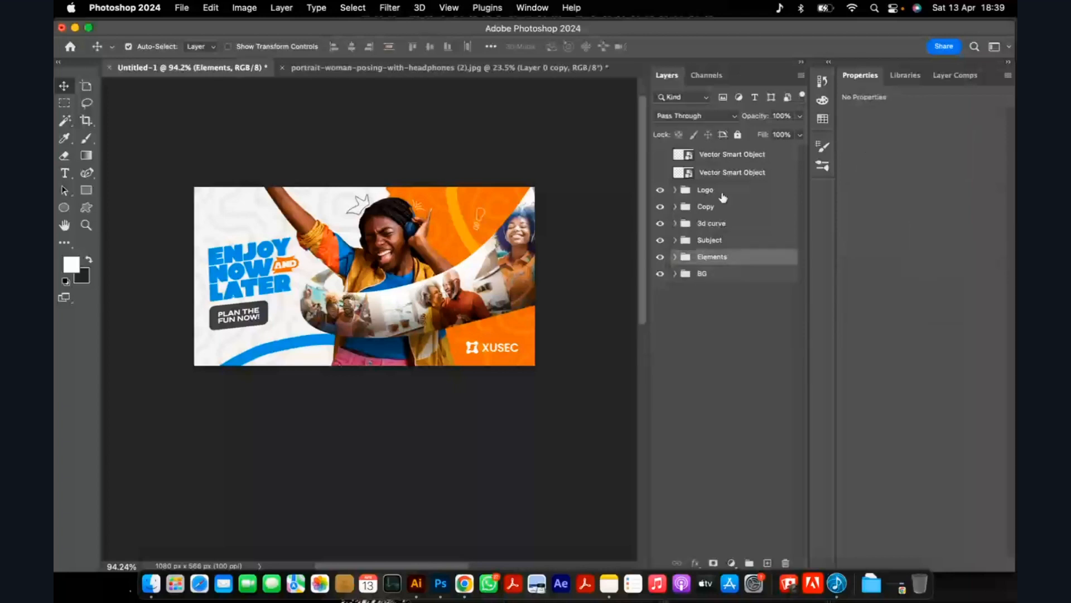
Stamp all visible layers into a new layer above the Logo group and convert it to a smart object.
{"action": "left_click", "coordinate": [724, 193]}
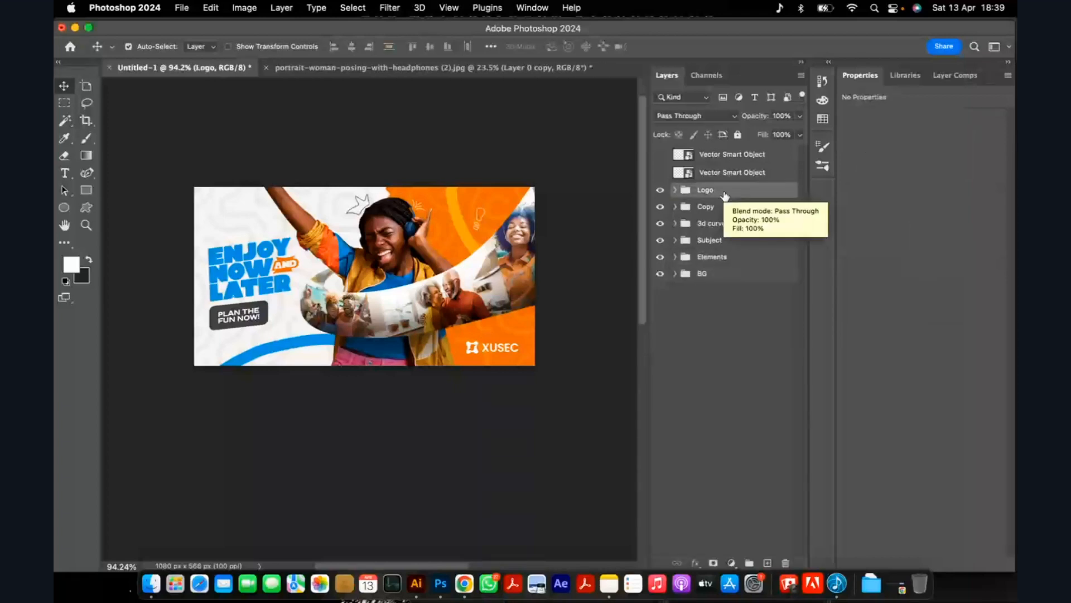
{"action": "key", "text": "super"}
{"action": "key", "text": "super+alt+shift+e"}
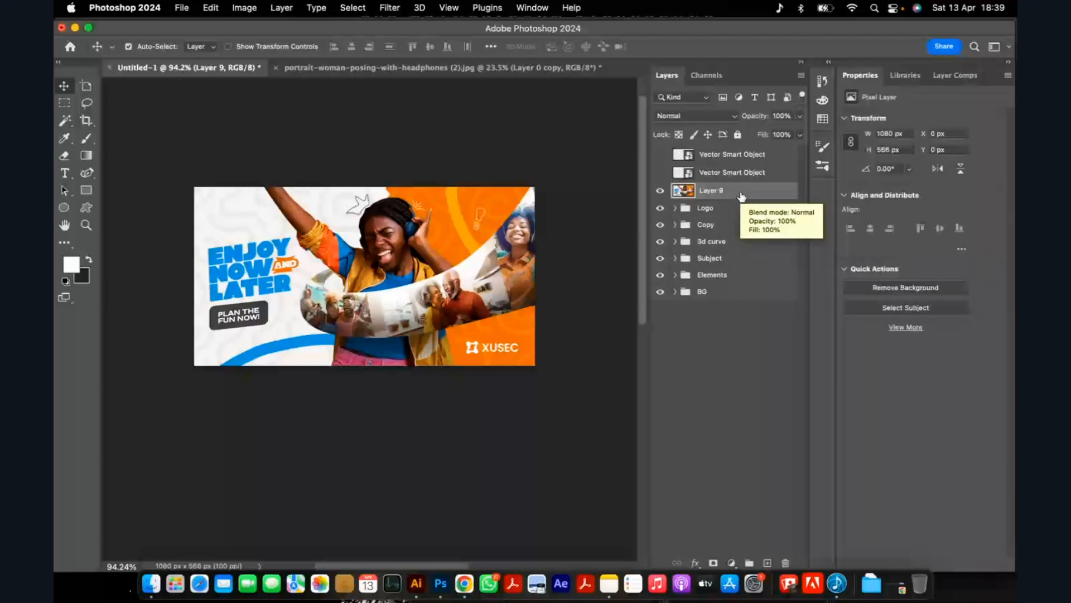
{"action": "right_click", "coordinate": [741, 196]}
{"action": "left_click", "coordinate": [827, 464]}
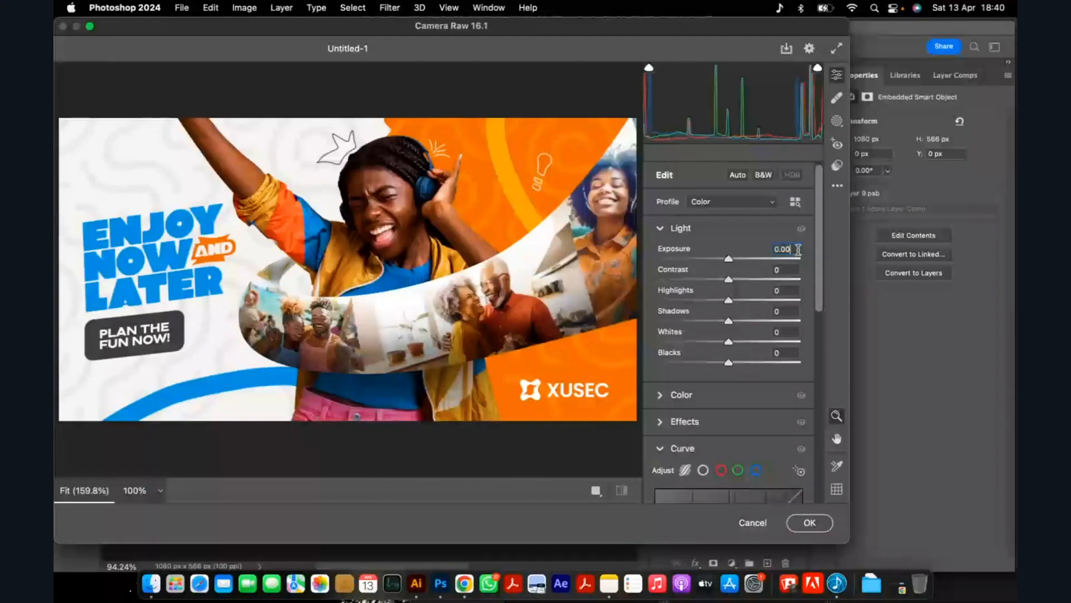
Open the Camera Raw filter on the stamped layer and set Exposure to +0.20, Contrast to +3 and Highlights to +11.
{"action": "left_click_drag", "start_coordinate": [730, 258], "coordinate": [737, 258]}
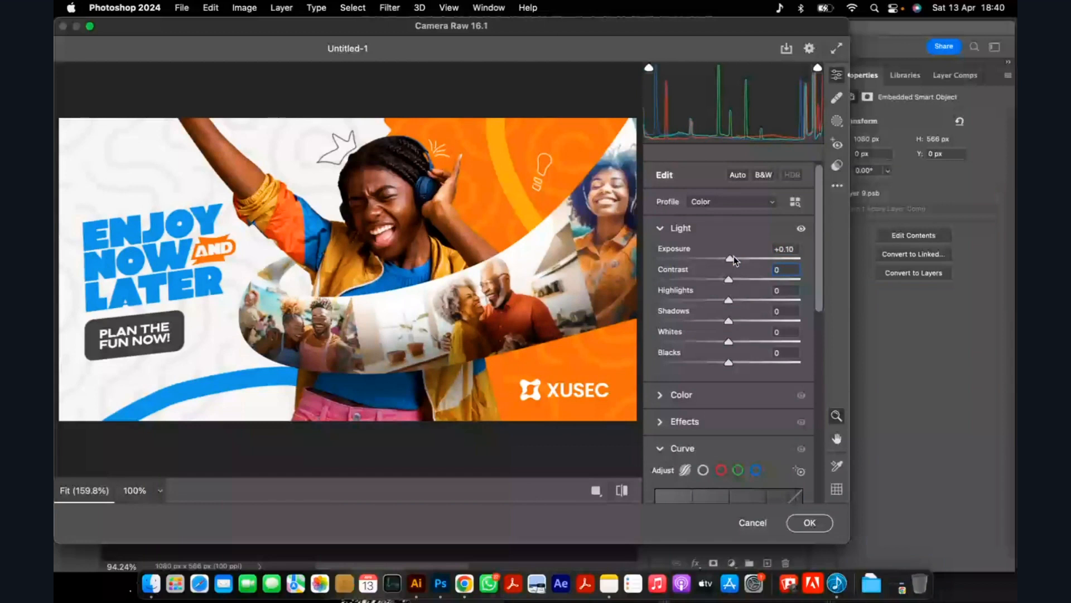
{"action": "left_click_drag", "start_coordinate": [732, 258], "coordinate": [734, 258]}
{"action": "left_click_drag", "start_coordinate": [728, 279], "coordinate": [729, 279]}
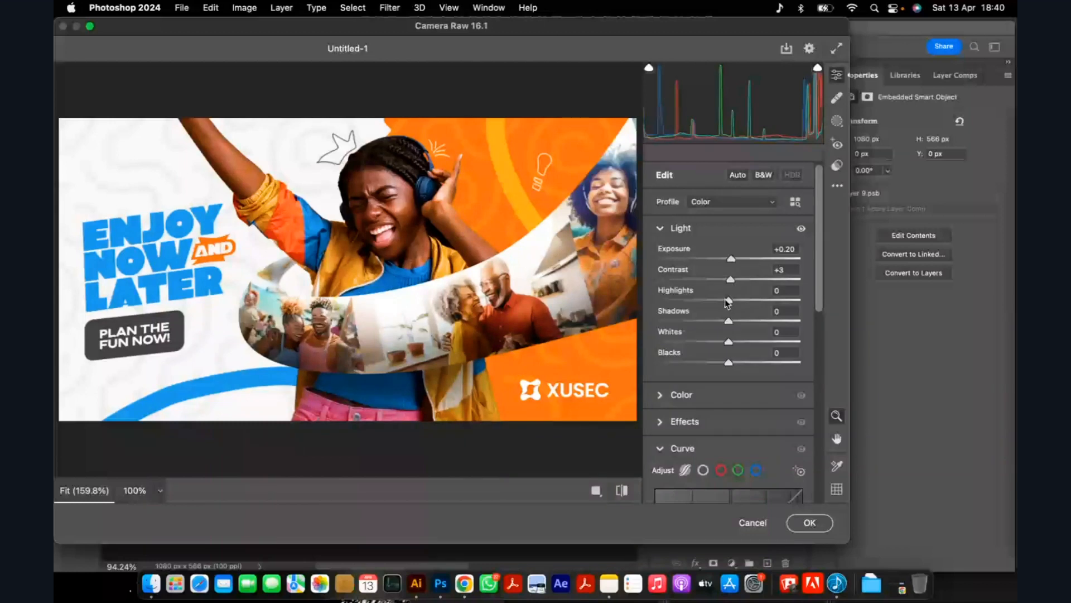
{"action": "left_click_drag", "start_coordinate": [727, 301], "coordinate": [735, 300]}
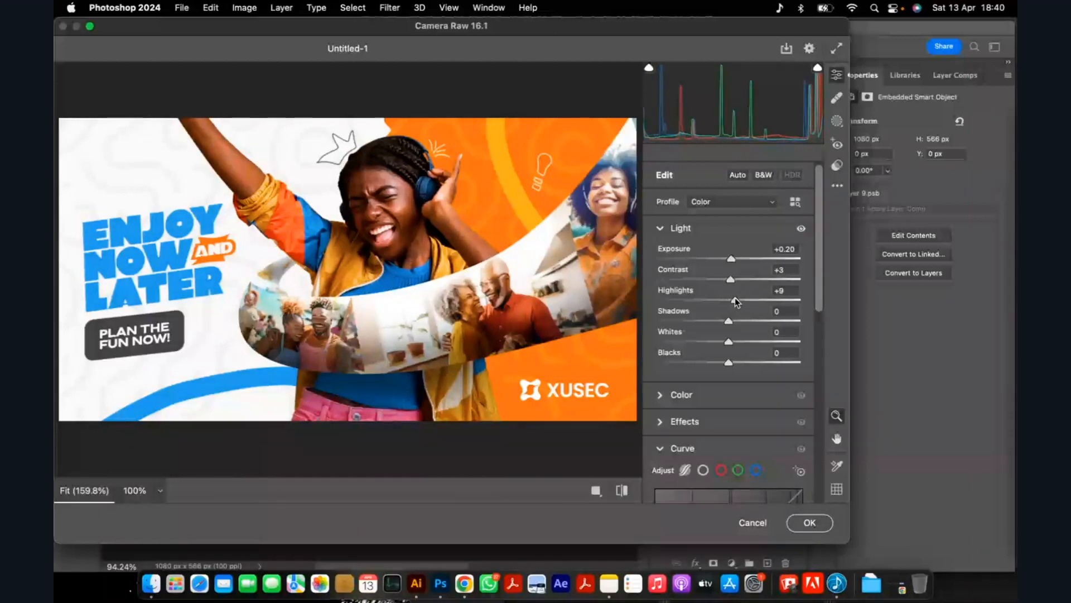
{"action": "left_click_drag", "start_coordinate": [735, 301], "coordinate": [736, 300]}
Set the Camera Raw light adjustments for Whites to +13 and Blacks to -5, leaving Shadows at 0.
{"action": "left_click_drag", "start_coordinate": [729, 321], "coordinate": [735, 321]}
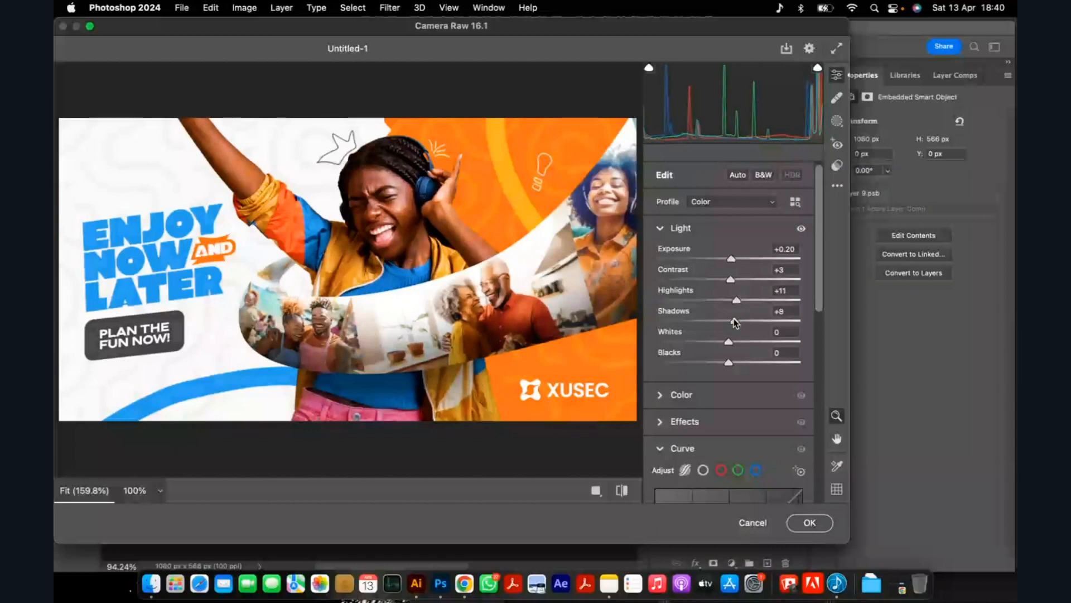
{"action": "left_click_drag", "start_coordinate": [729, 341], "coordinate": [725, 364]}
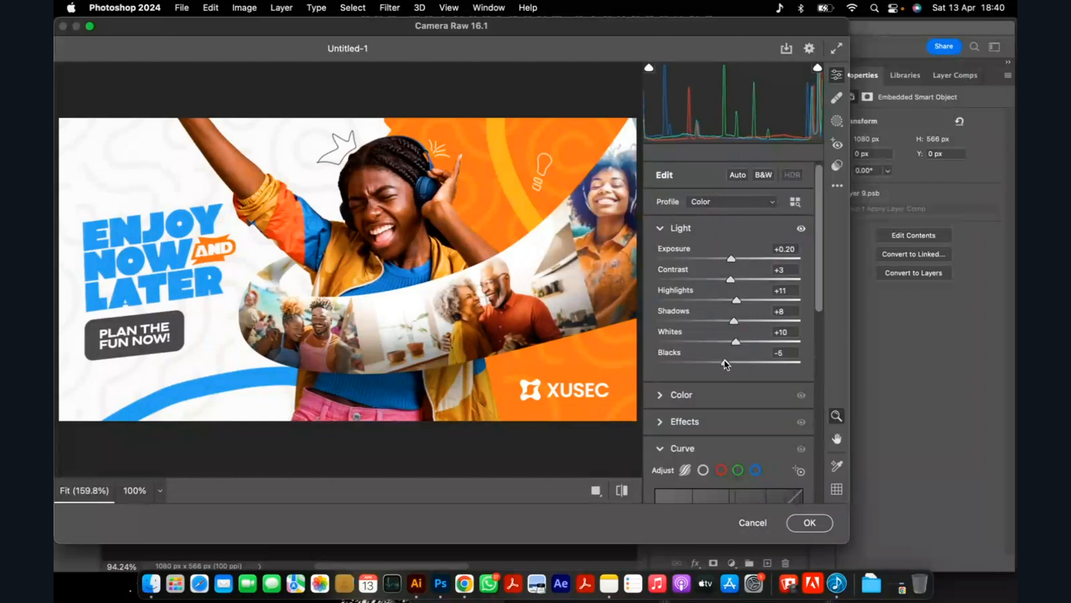
{"action": "scroll", "coordinate": [427, 299], "scroll_direction": "down", "scroll_amount": 2}
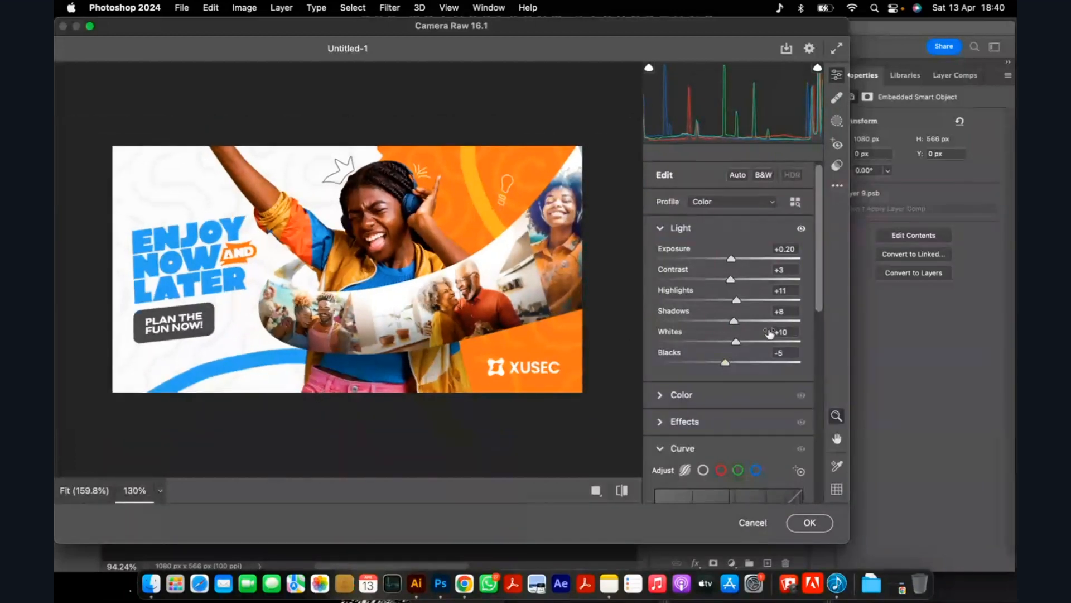
{"action": "left_click_drag", "start_coordinate": [735, 341], "coordinate": [729, 318]}
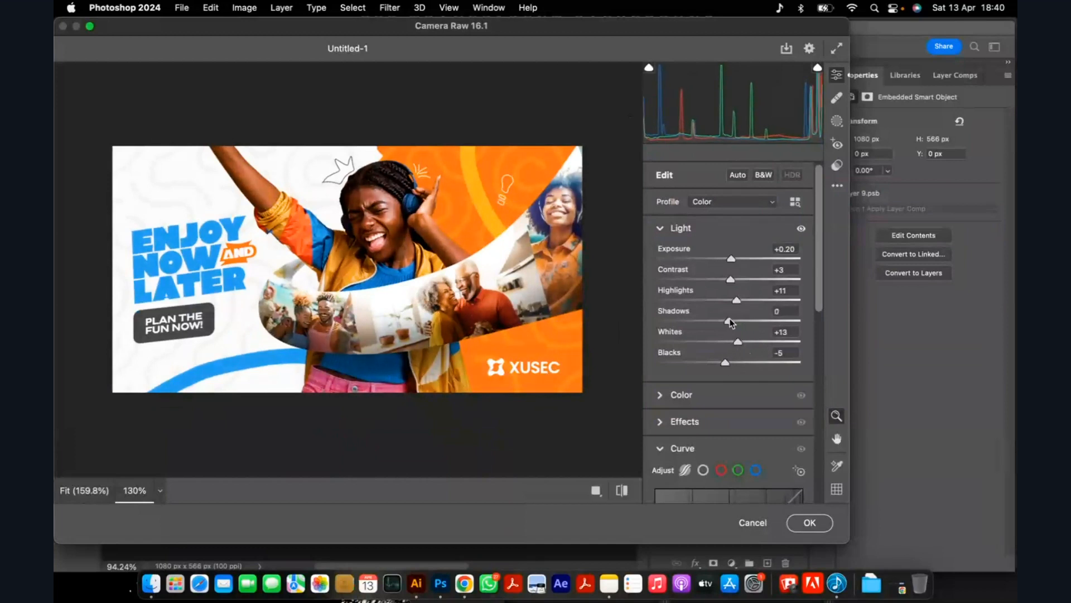
{"action": "left_click", "coordinate": [662, 226]}
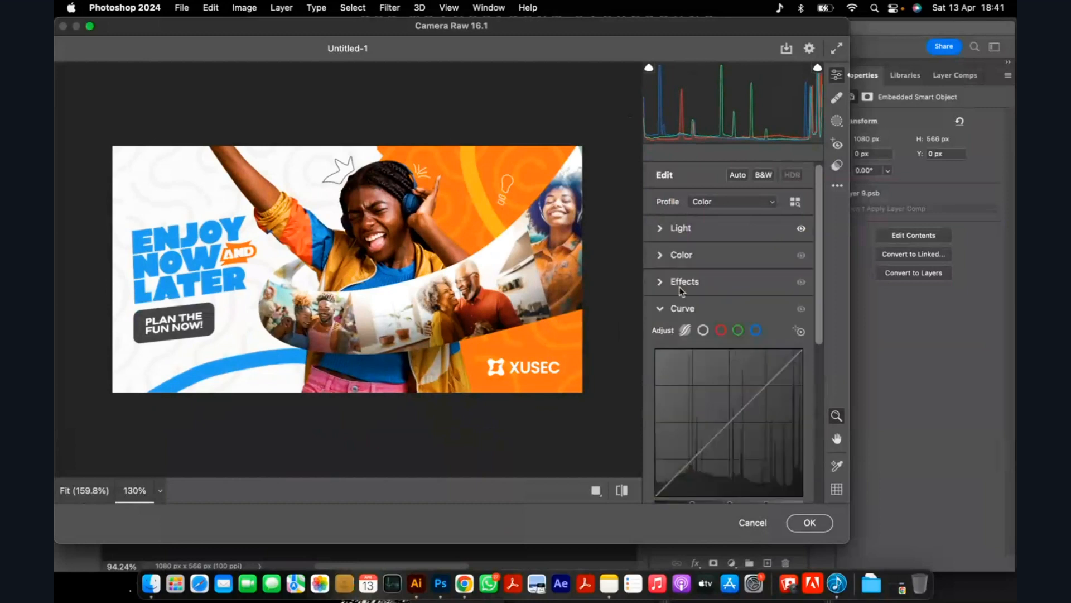
Adjust the Camera Raw parametric curve to Highlights +9, Lights +7, Darks +11 and Shadows +8.
{"action": "scroll", "coordinate": [703, 391], "scroll_direction": "down", "scroll_amount": 3}
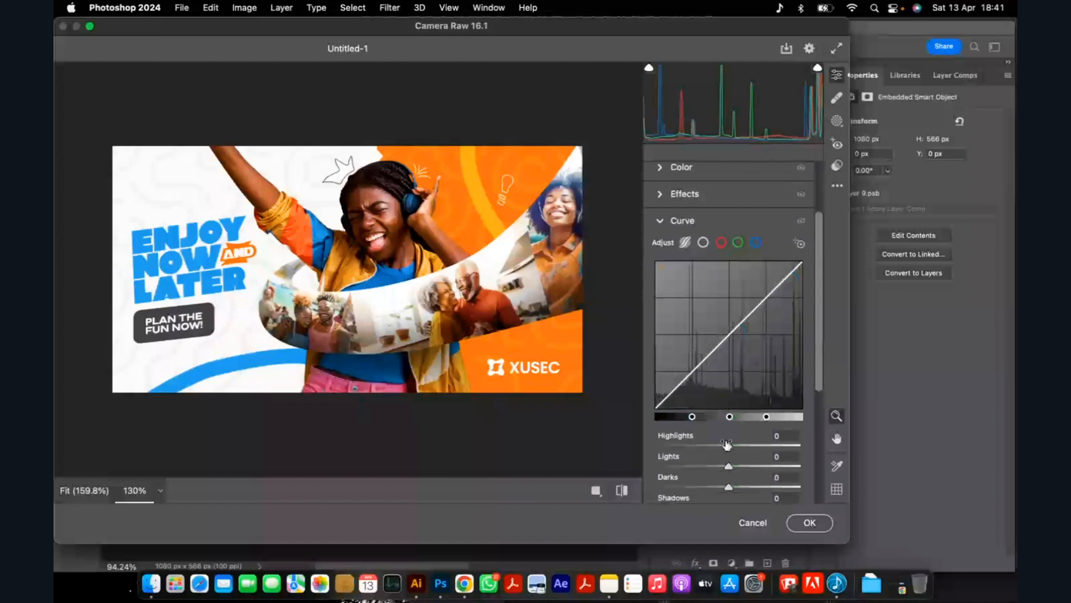
{"action": "left_click_drag", "start_coordinate": [726, 443], "coordinate": [736, 468]}
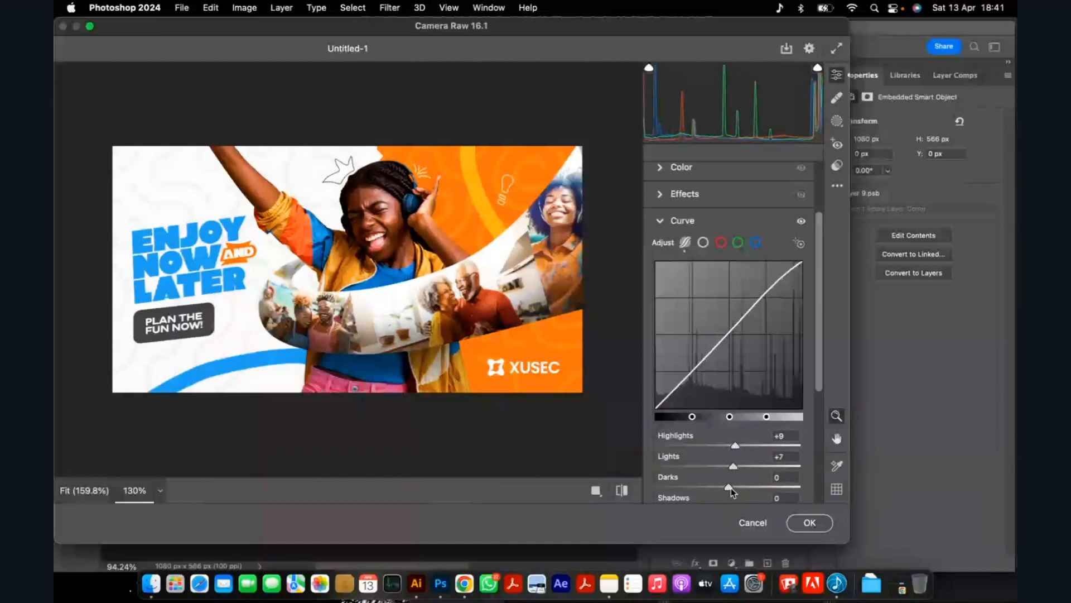
{"action": "scroll", "coordinate": [736, 488], "scroll_direction": "down", "scroll_amount": 1}
{"action": "left_click_drag", "start_coordinate": [730, 489], "coordinate": [735, 487]}
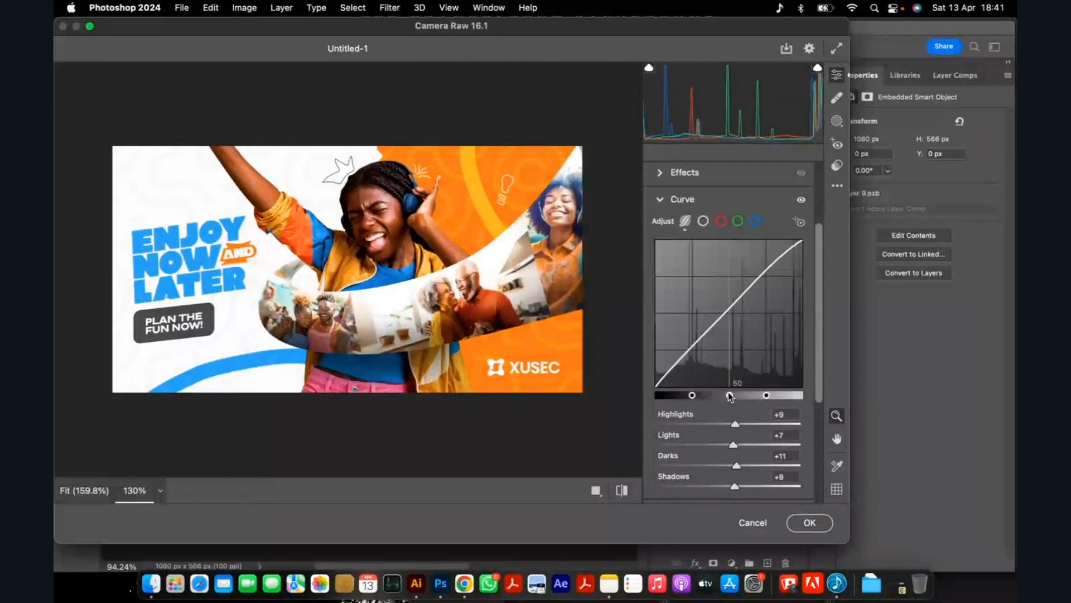
{"action": "left_click", "coordinate": [660, 200]}
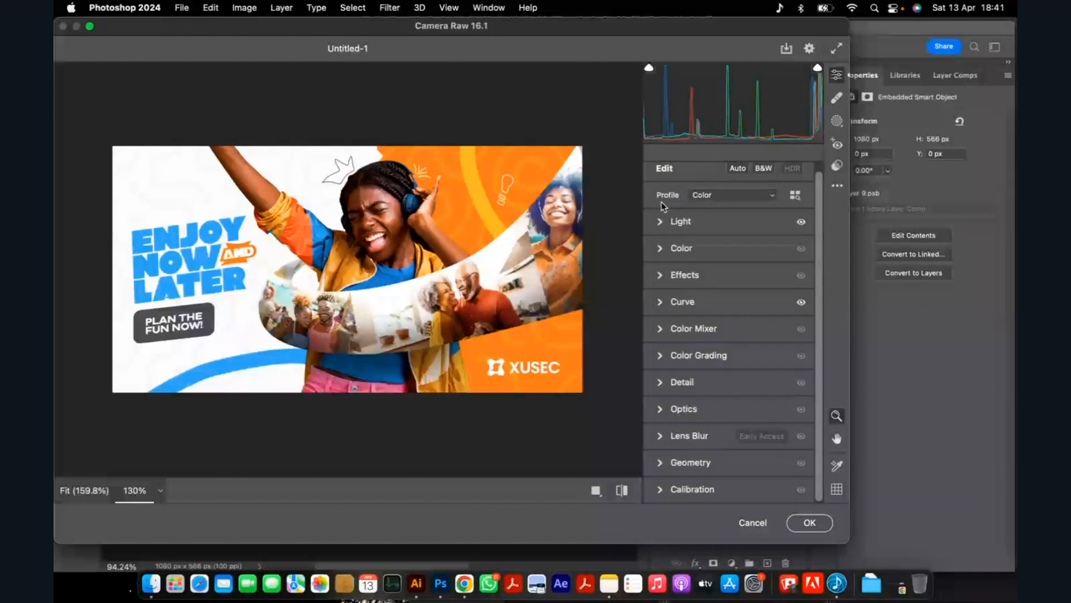
Set the Camera Raw effects to Texture +15 and Clarity +8 and apply the filter.
{"action": "scroll", "coordinate": [664, 249], "scroll_direction": "up", "scroll_amount": 1}
{"action": "left_click", "coordinate": [661, 277]}
{"action": "left_click_drag", "start_coordinate": [728, 307], "coordinate": [741, 309]}
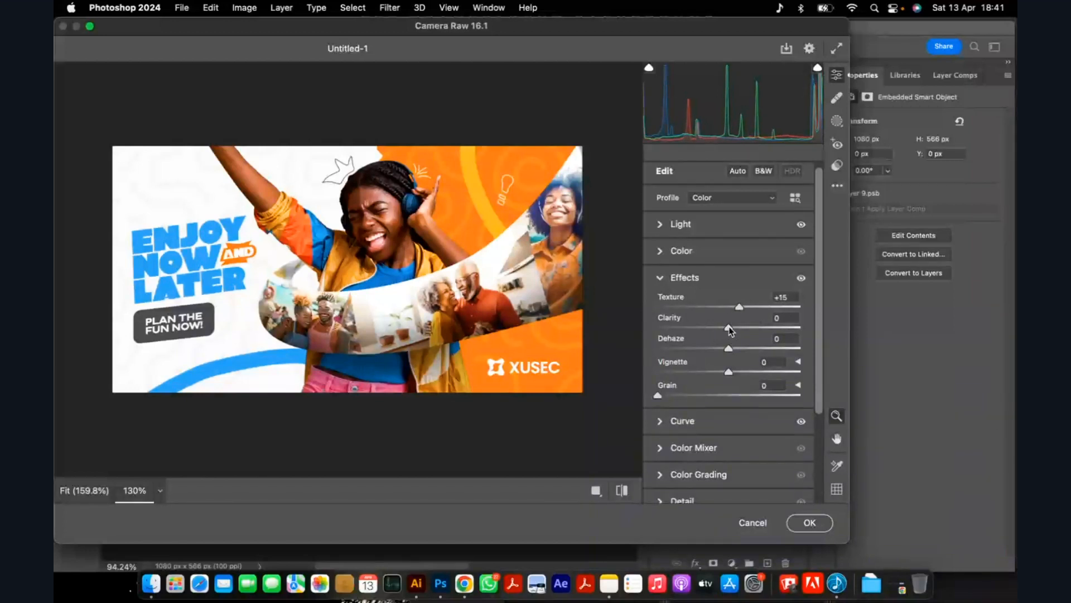
{"action": "left_click_drag", "start_coordinate": [730, 326], "coordinate": [735, 328]}
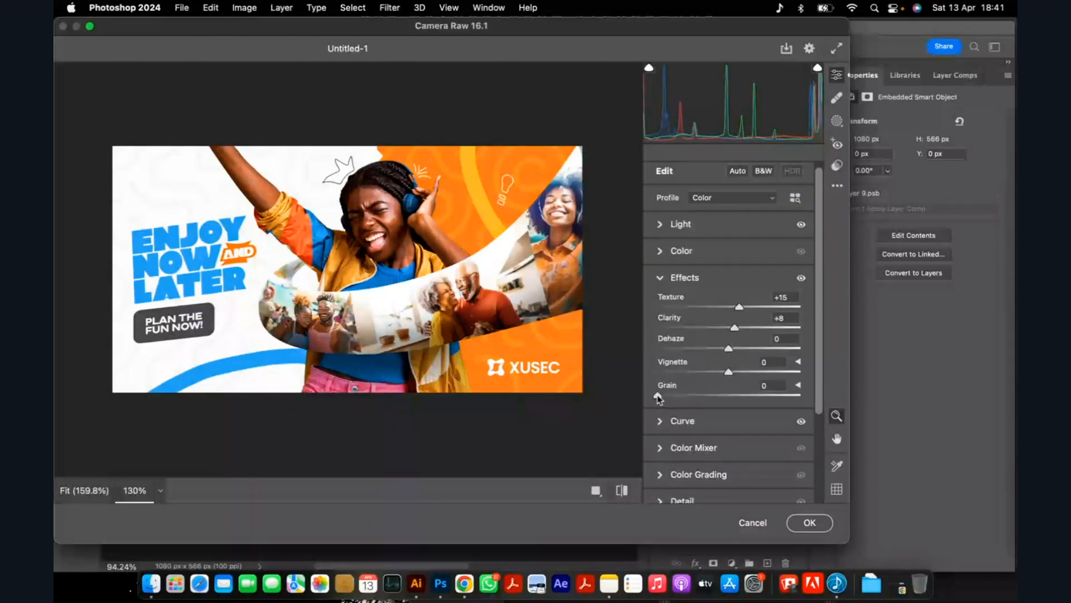
{"action": "left_click", "coordinate": [806, 523]}
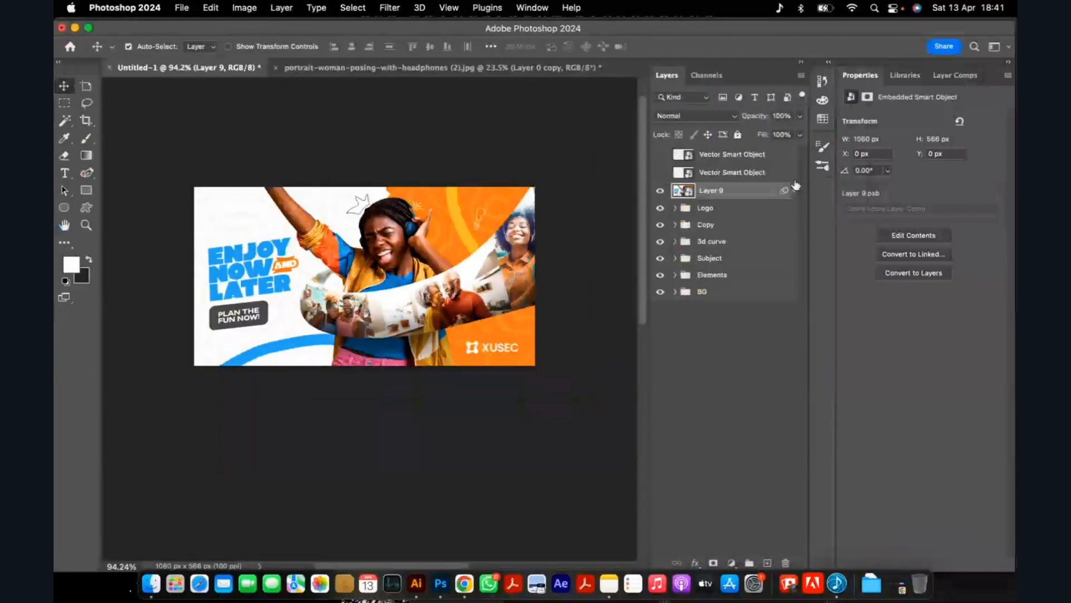
Lower the opacity of Layer 9 to 82% and compare the banner with and without it.
{"action": "left_click", "coordinate": [799, 134]}
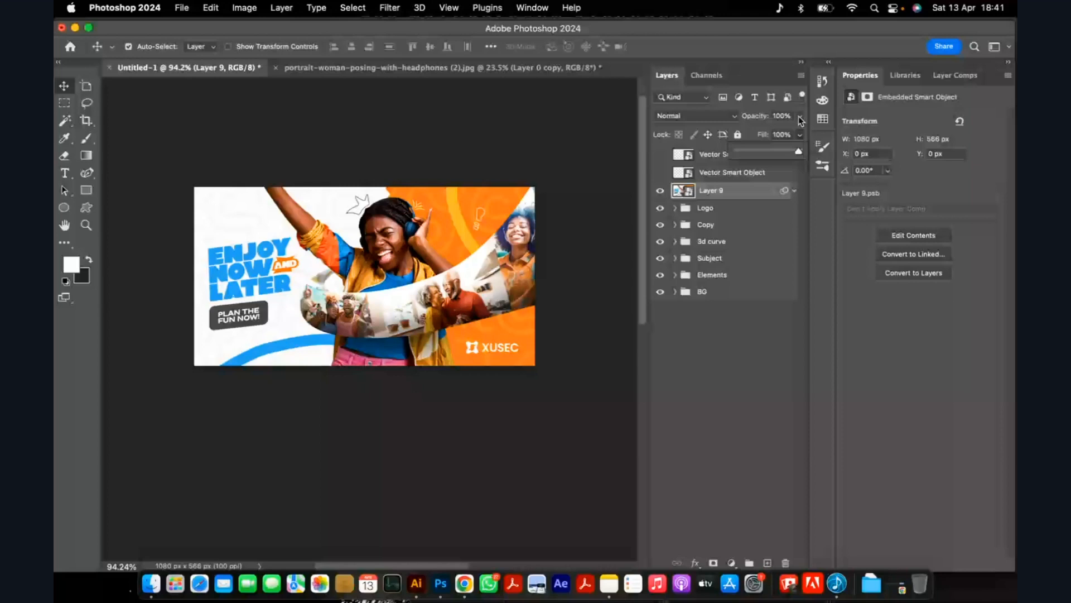
{"action": "left_click_drag", "start_coordinate": [798, 116], "coordinate": [789, 135]}
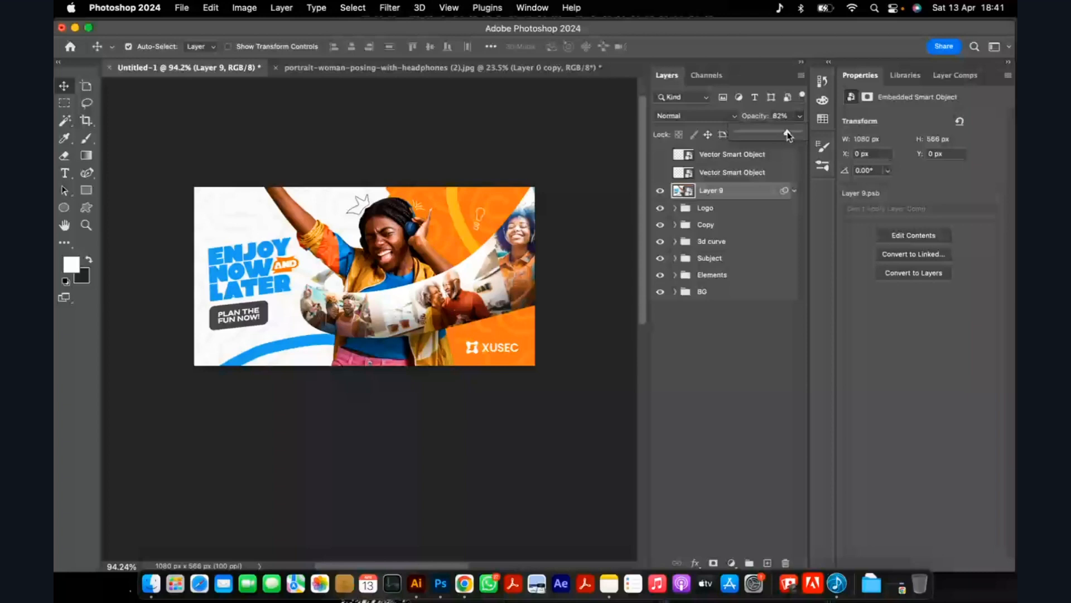
{"action": "left_click", "coordinate": [661, 191]}
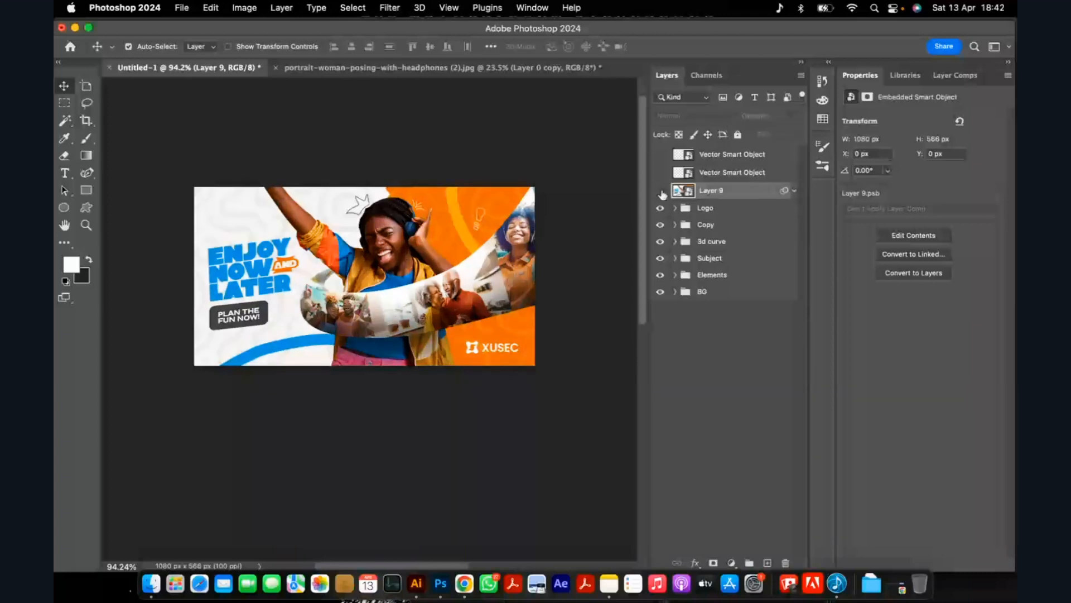
{"action": "left_click", "coordinate": [660, 192]}
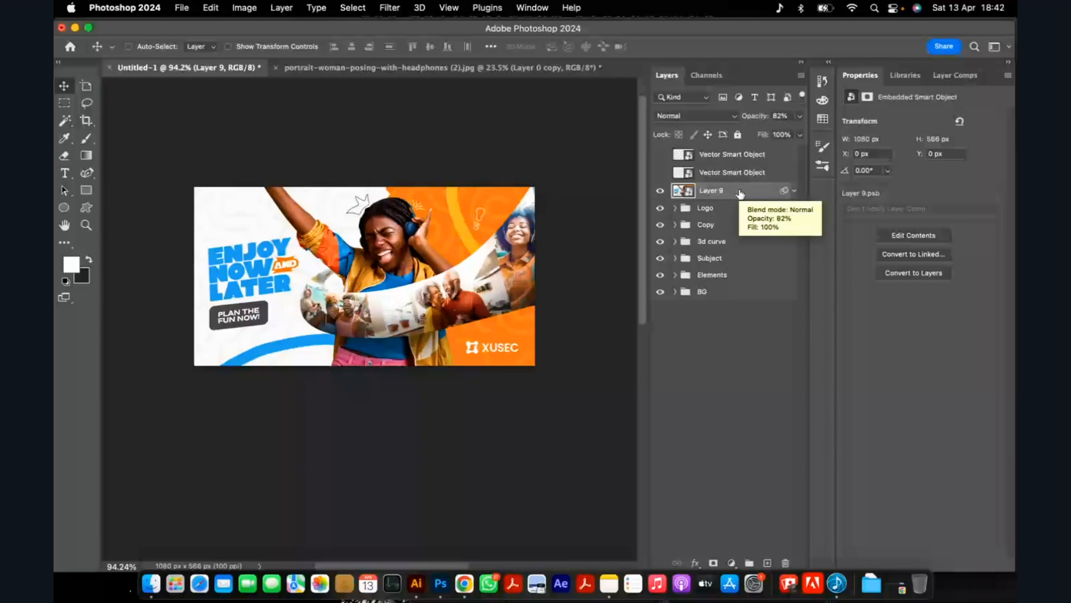
Stamp the visible layers into another new layer and group it with Layer 9 under the name RAW.
{"action": "key", "text": "super+alt+shift+e"}
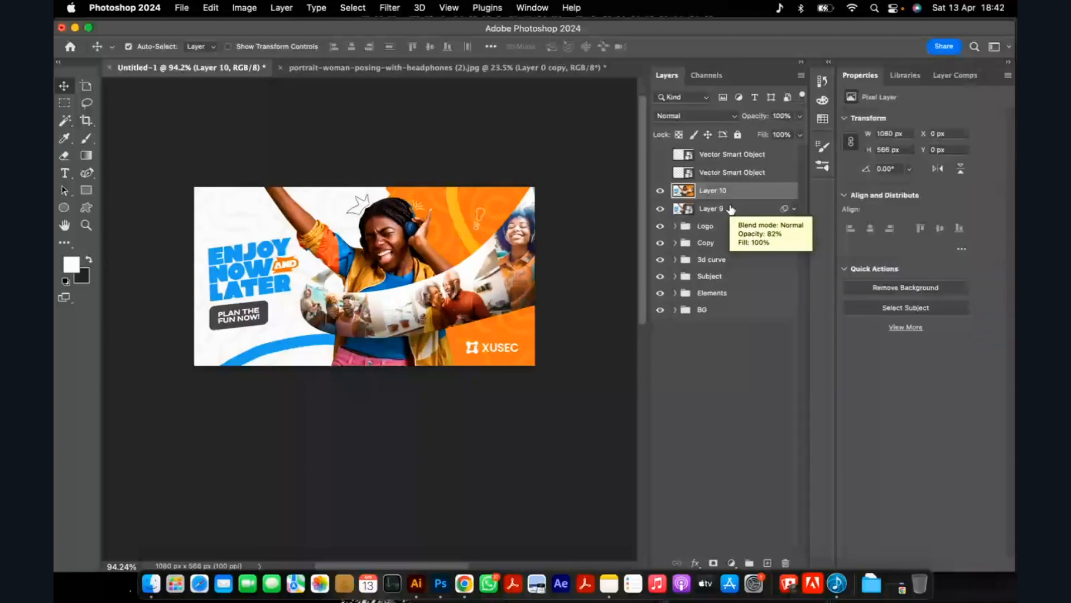
{"action": "left_click", "coordinate": [736, 211], "text": "shift"}
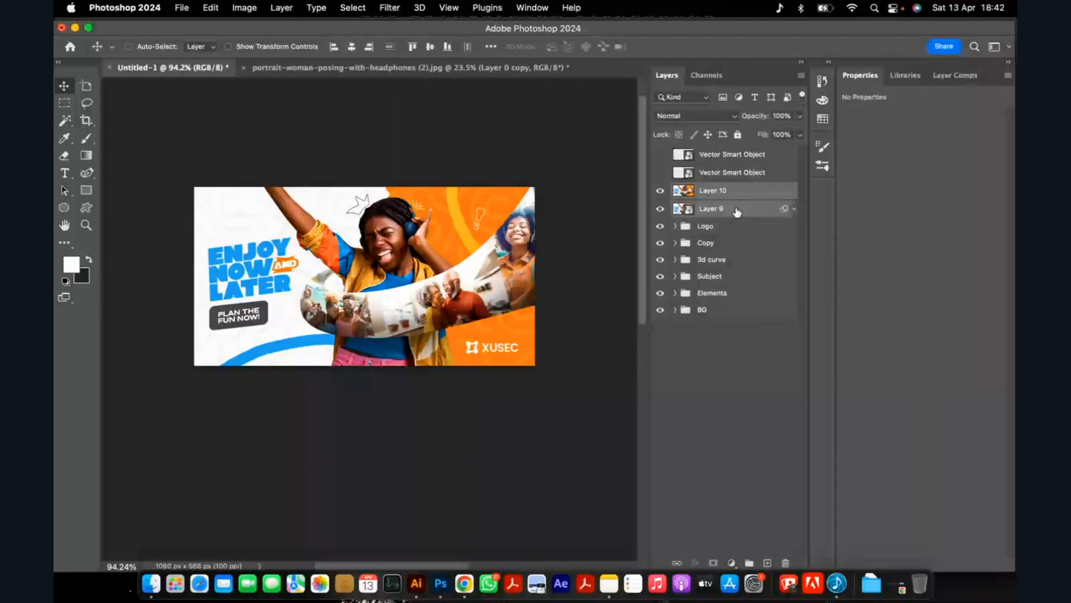
{"action": "key", "text": "super+g"}
{"action": "double_click", "coordinate": [704, 189]}
{"action": "type", "text": "RA"}
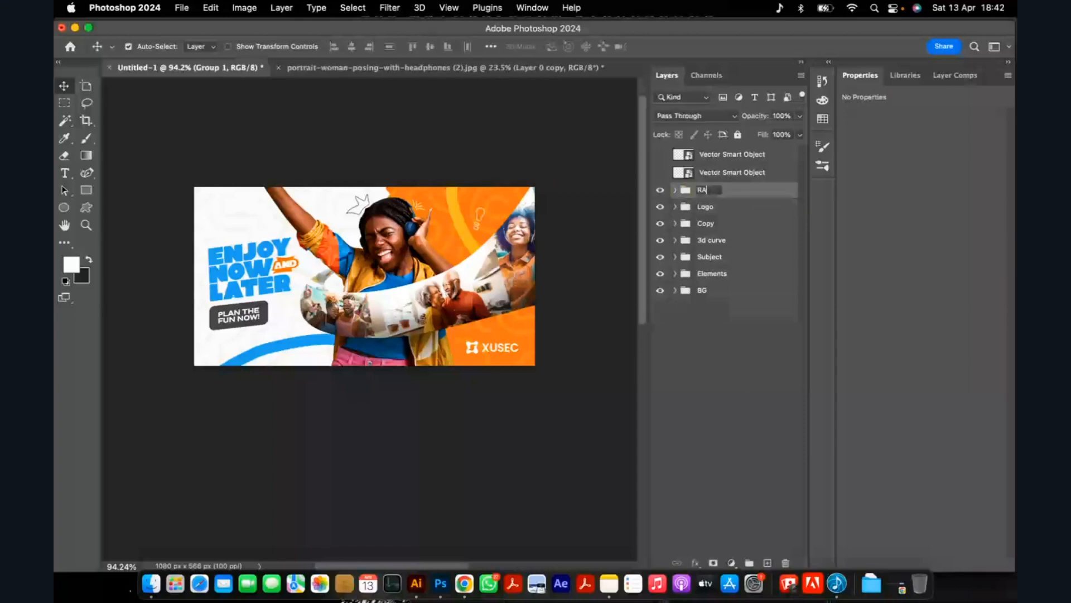
{"action": "type", "text": "W"}
{"action": "key", "text": "Return"}
{"action": "scroll", "coordinate": [566, 180], "scroll_direction": "up", "scroll_amount": 5}
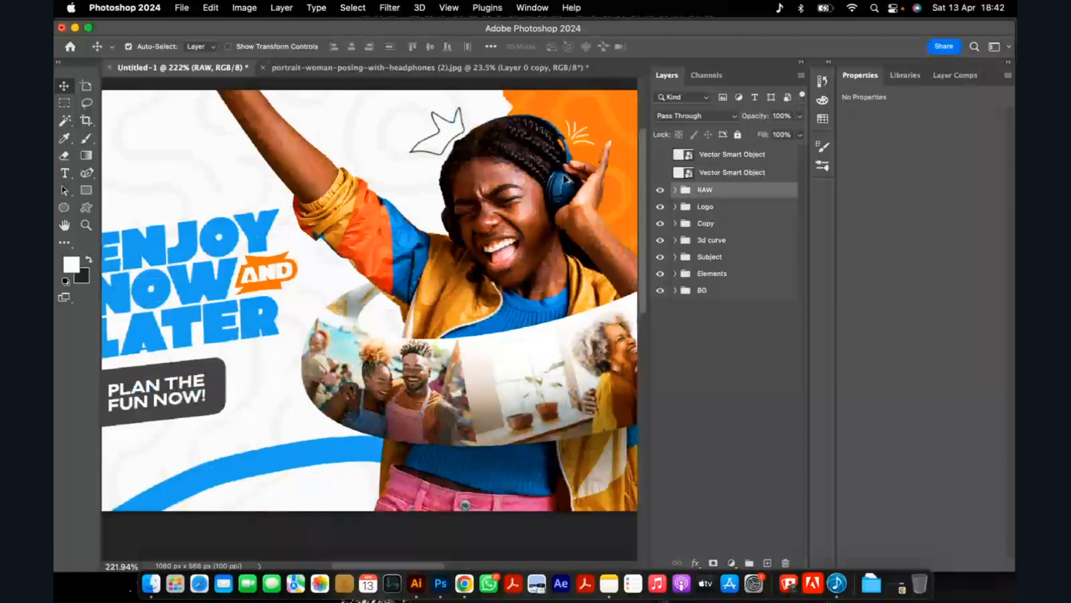
{"action": "scroll", "coordinate": [566, 179], "scroll_direction": "down", "scroll_amount": 6}
{"action": "scroll", "coordinate": [460, 211], "scroll_direction": "up", "scroll_amount": 2}
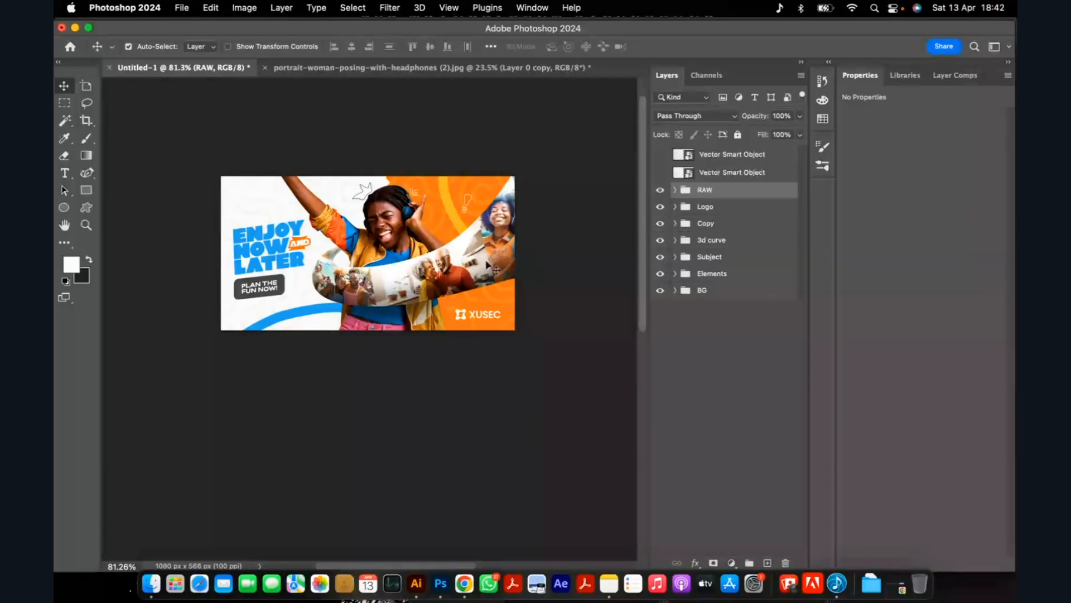
Switch to the Pixel Pulse Episode 1 live session in Chrome and stop sharing the screen.
{"action": "left_click", "coordinate": [466, 589]}
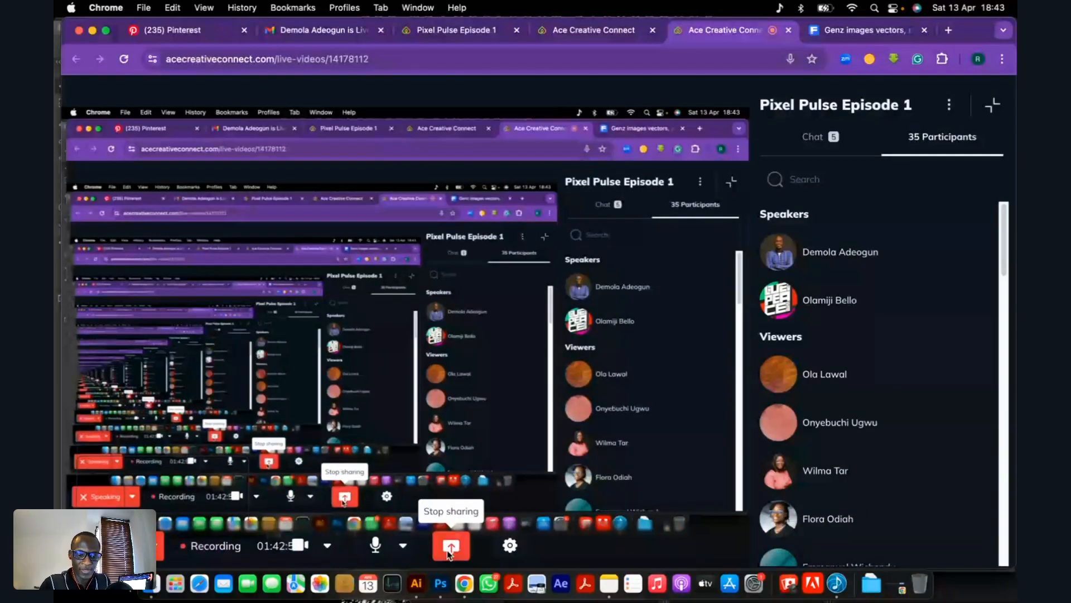
{"action": "left_click", "coordinate": [449, 550]}
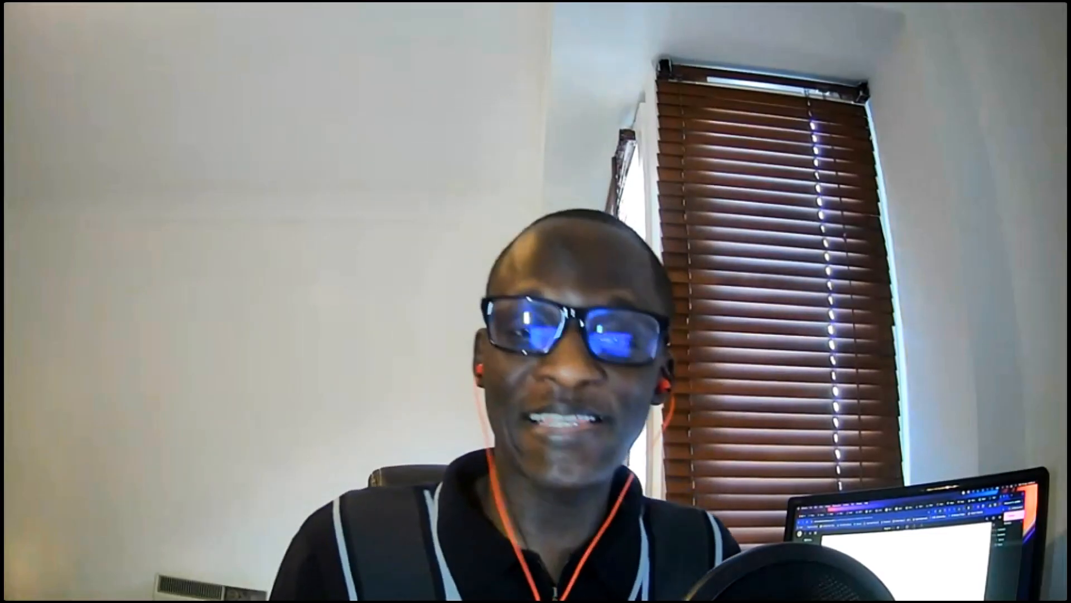